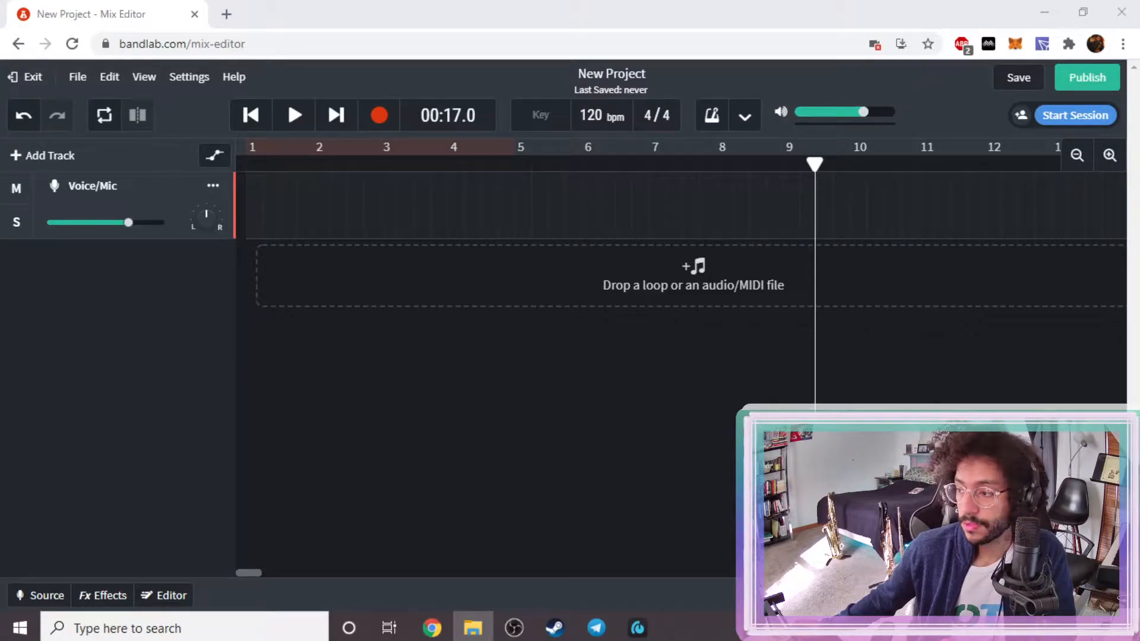
- Import Piano loop 1 (Am, 85 bpm).wav onto a new track and move its region to the start of bar 1
drag(450, 438, 419, 302)
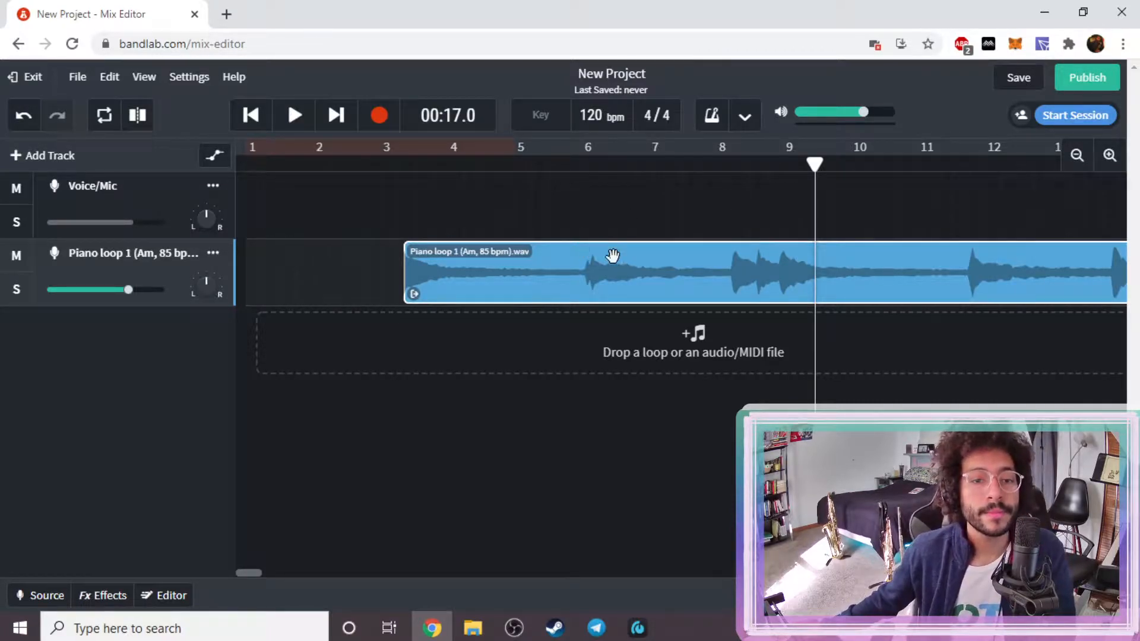
drag(782, 268, 614, 339)
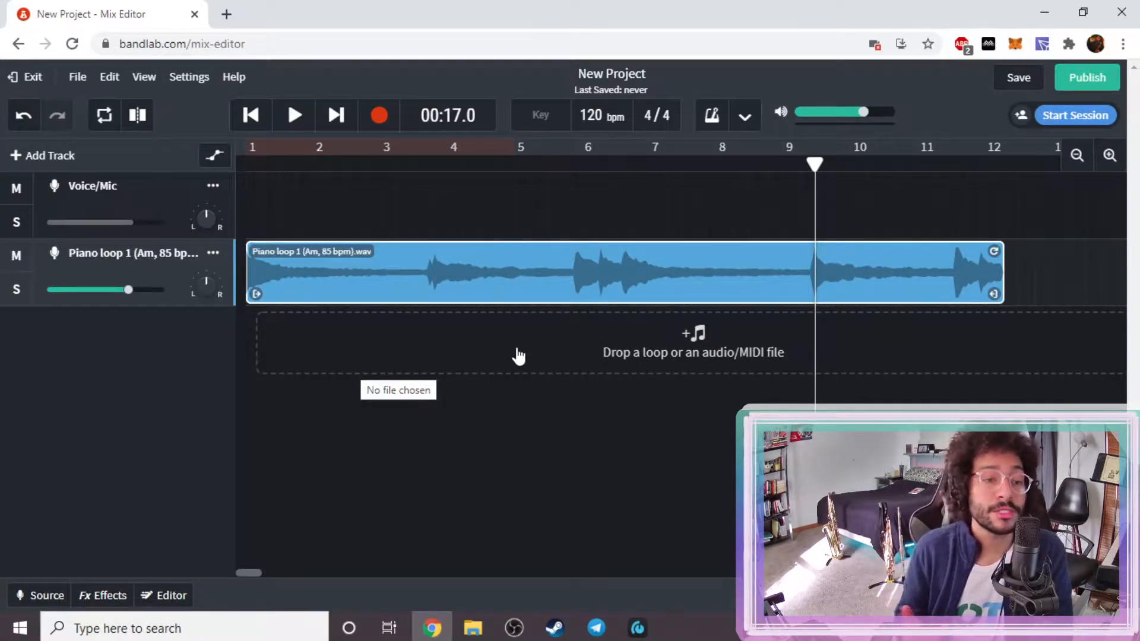
key(ctrl+s)
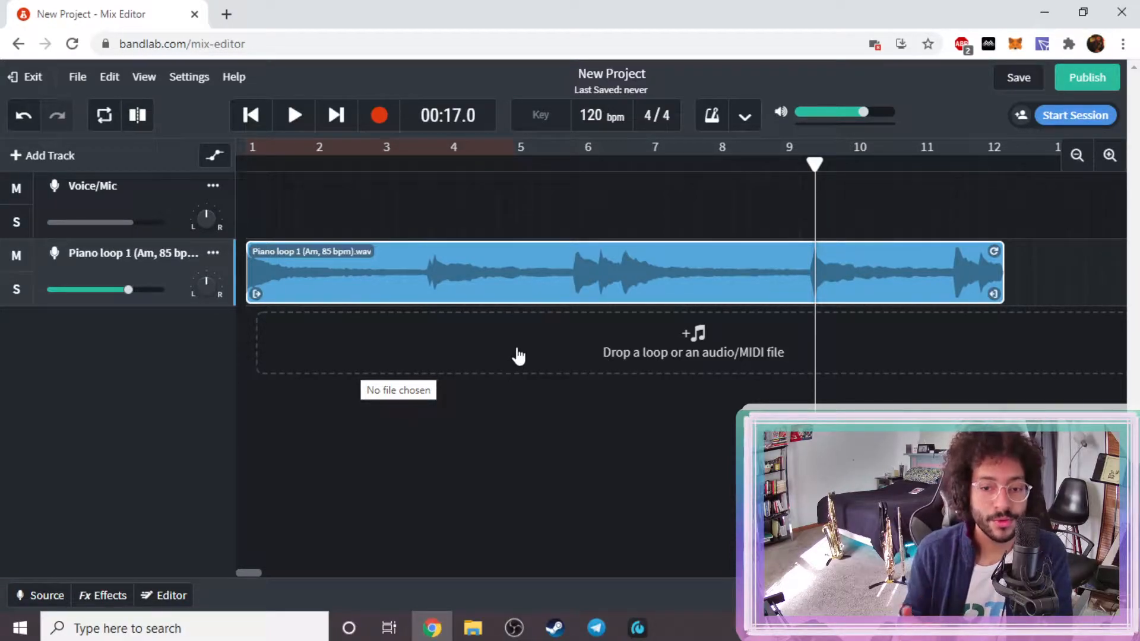
right_click(398, 269)
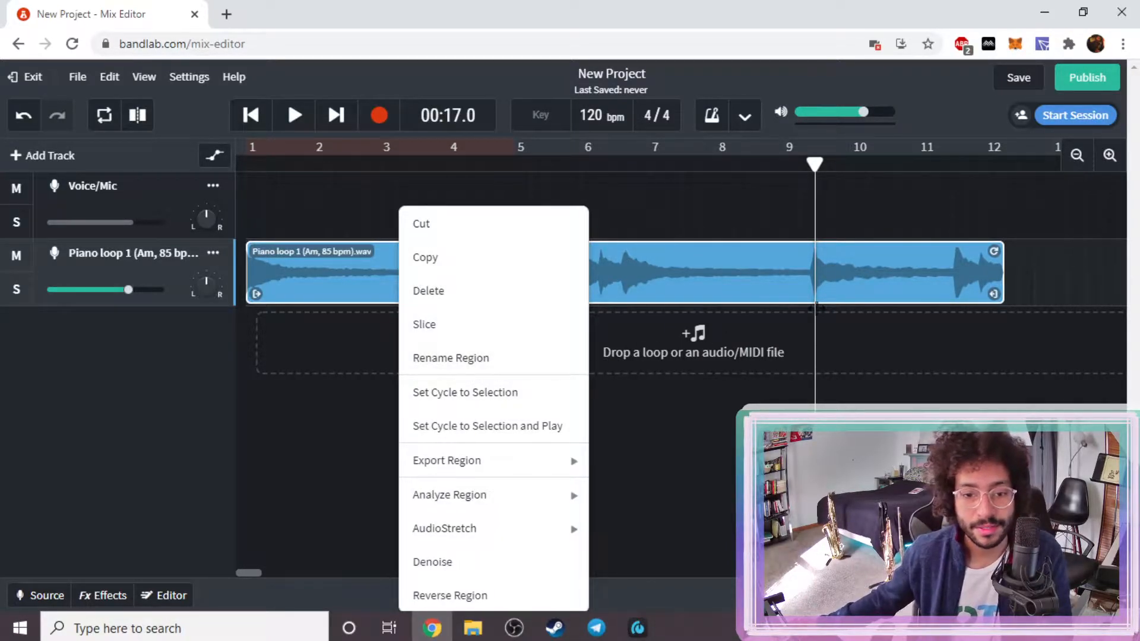
click(708, 487)
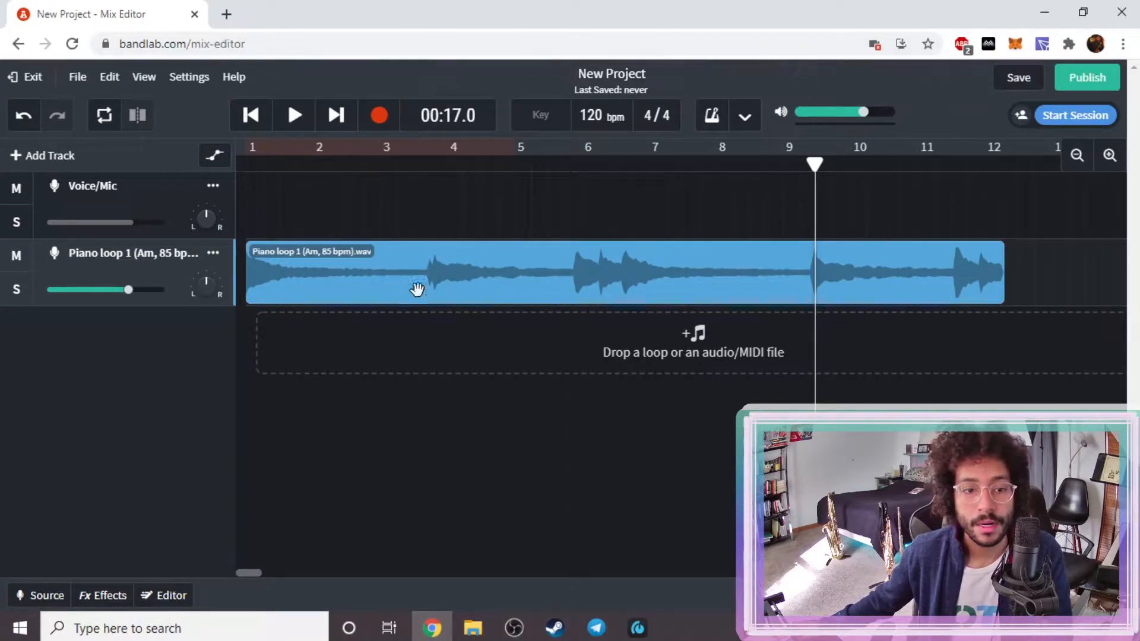
- Return the playhead to the project start and set the project key to A minor
click(250, 120)
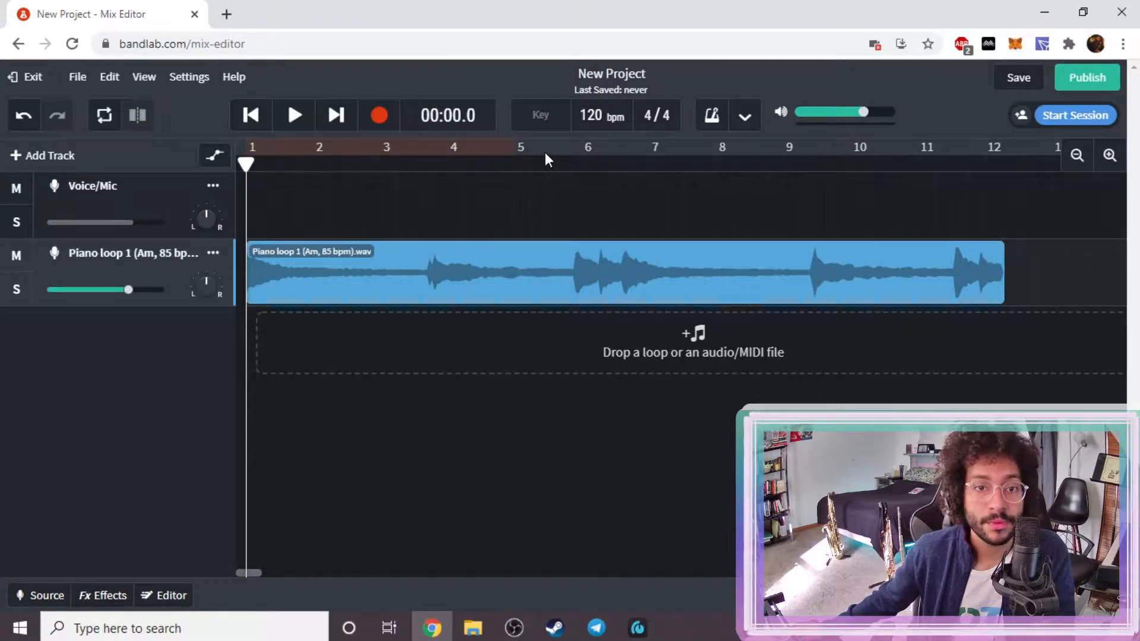
click(541, 123)
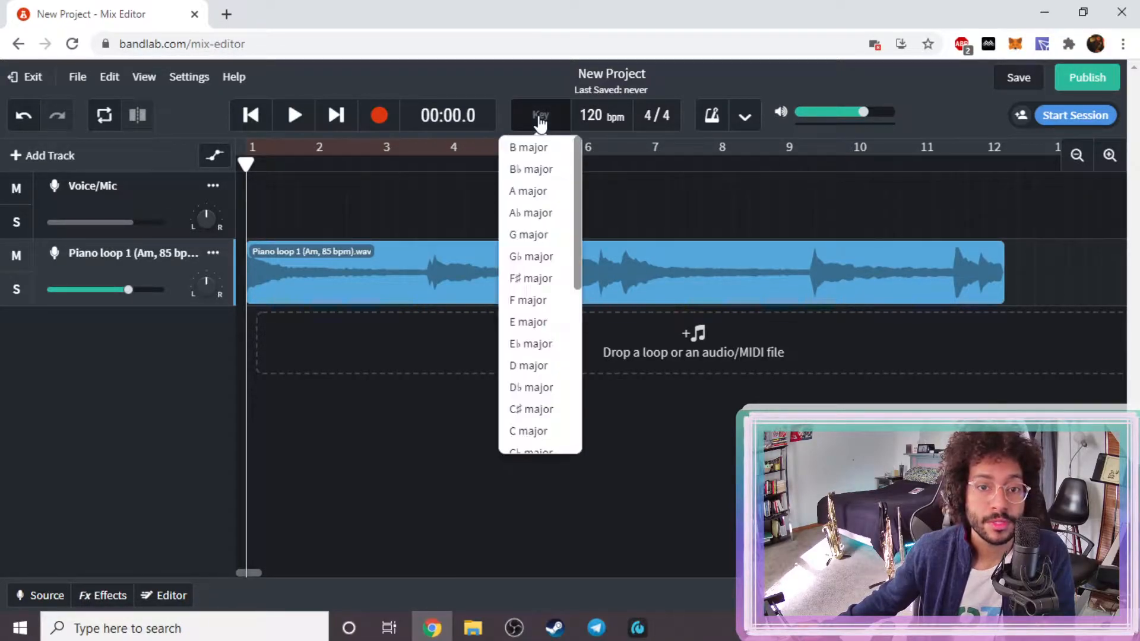
scroll(544, 236, down, 7)
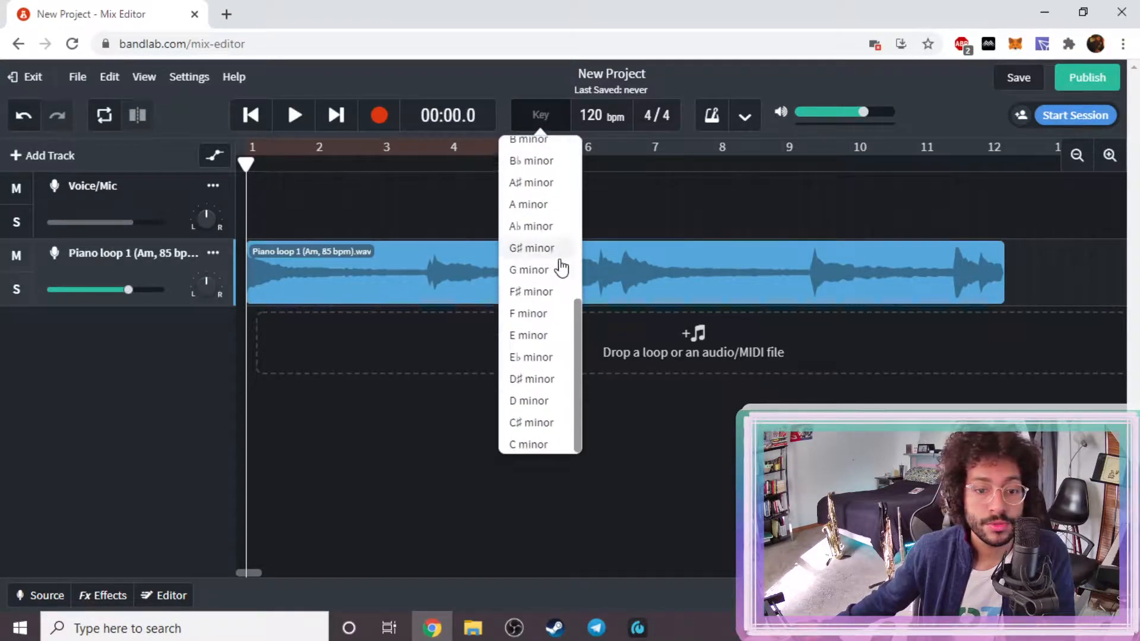
click(538, 205)
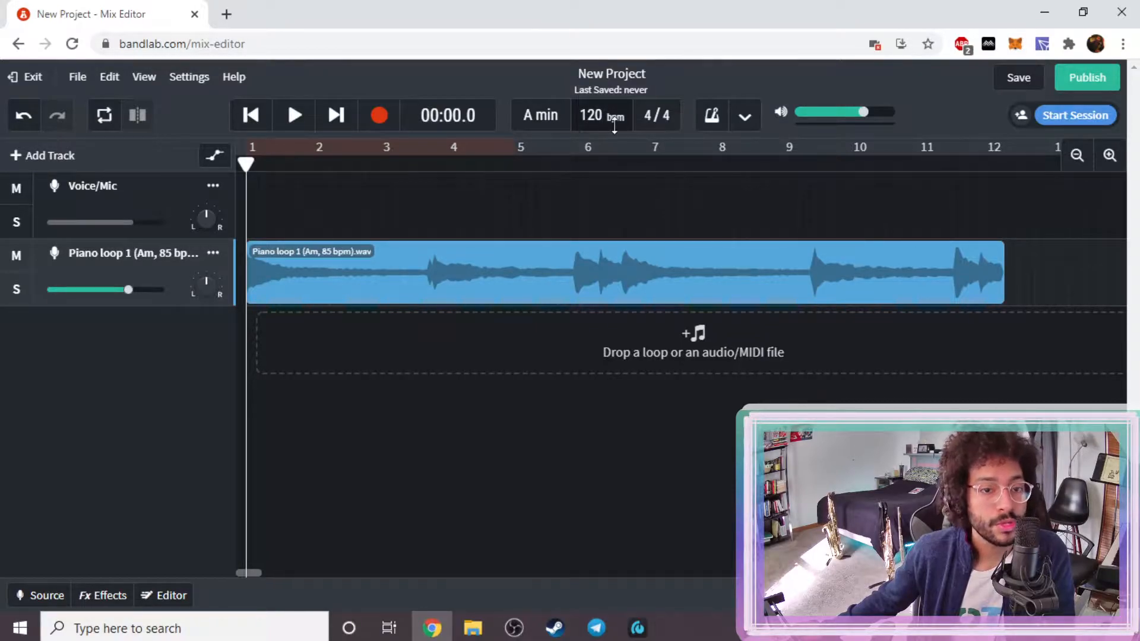
- Set the project tempo to 85 bpm without adjusting the existing audio regions
click(599, 115)
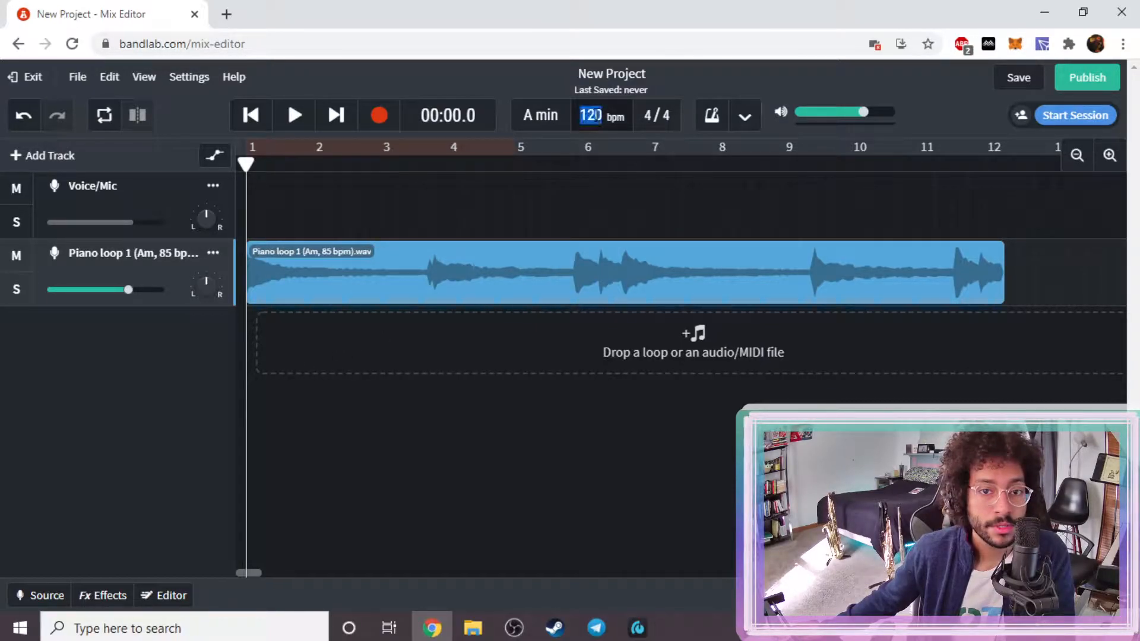
click(546, 114)
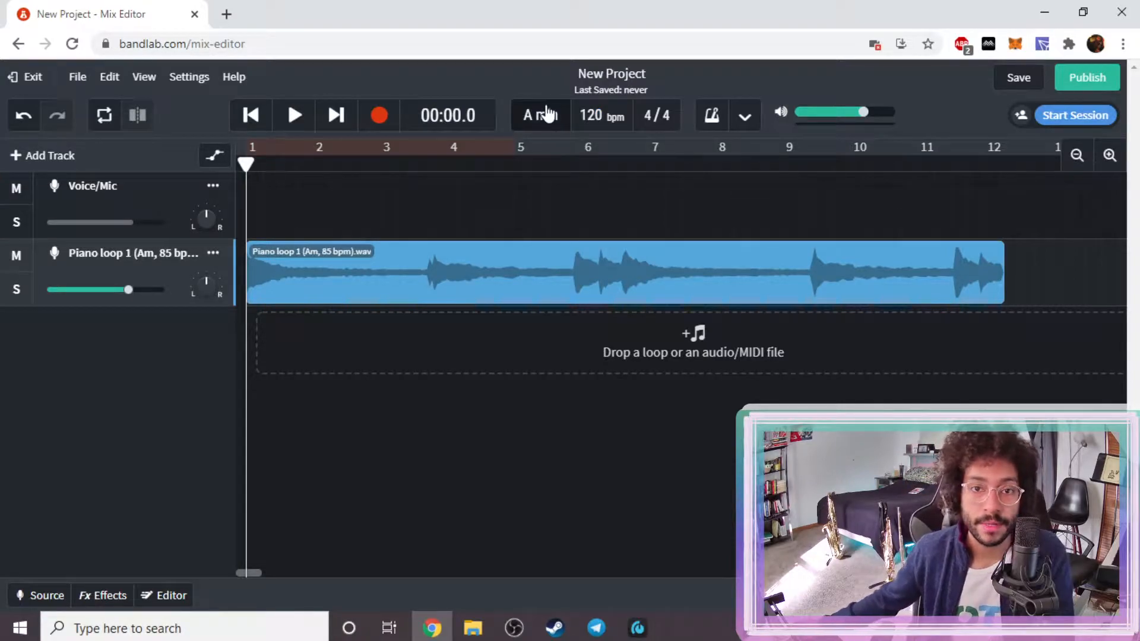
drag(597, 116, 597, 157)
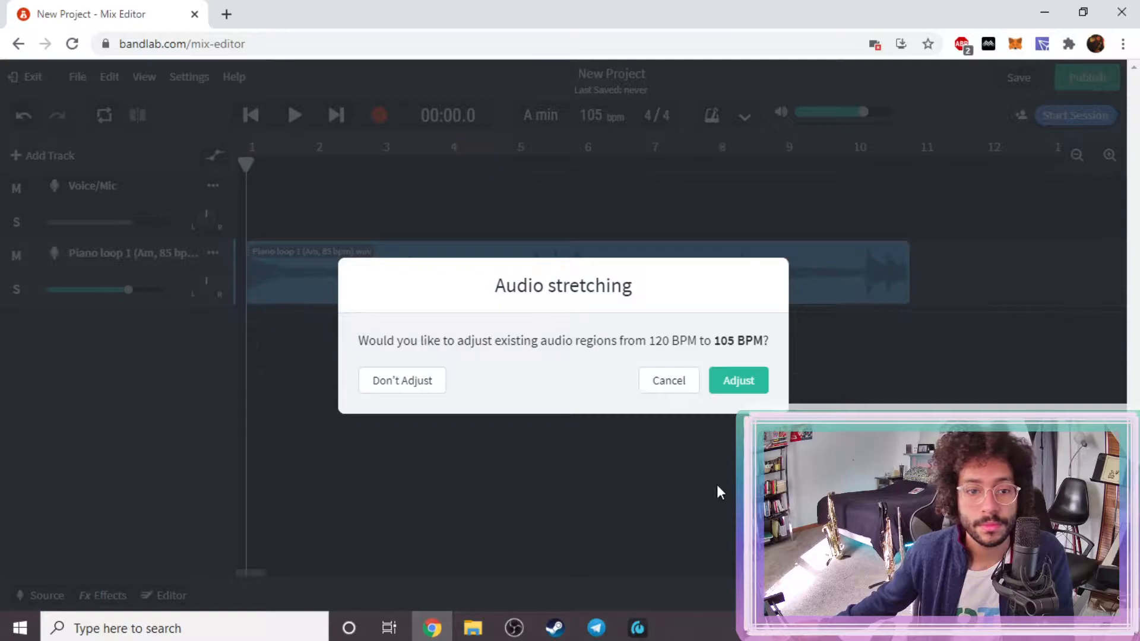
click(400, 389)
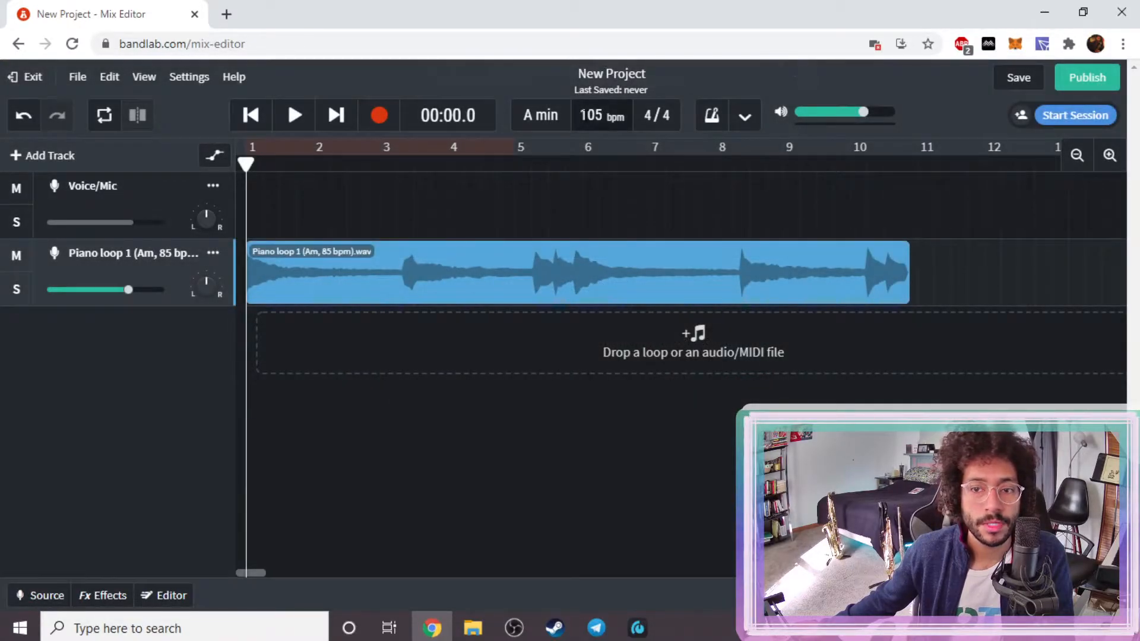
drag(586, 130, 591, 174)
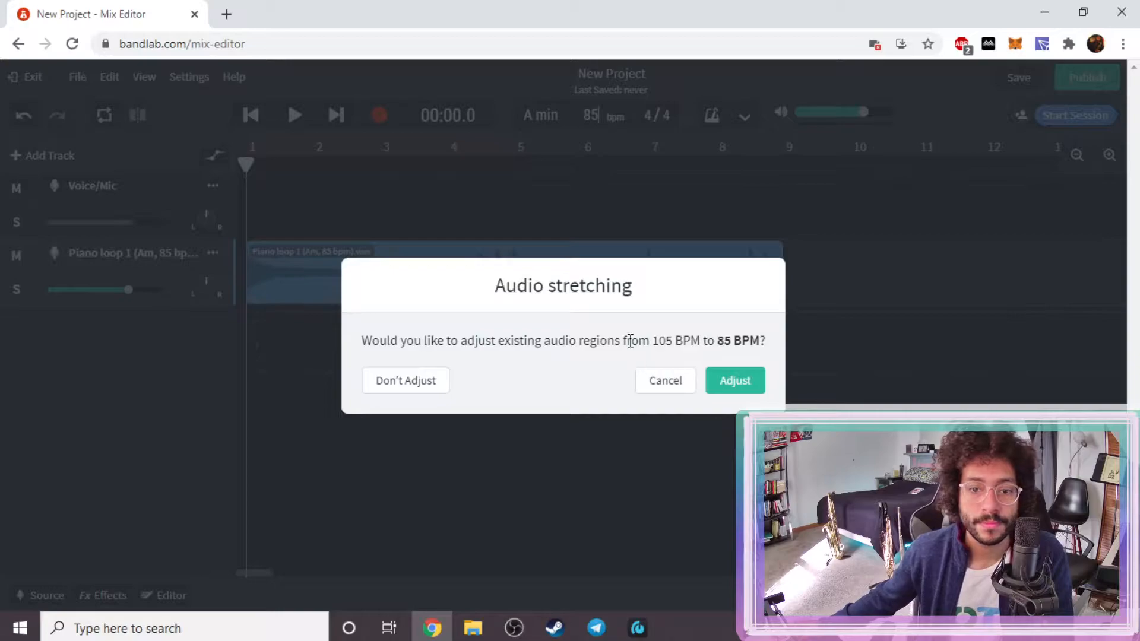
click(405, 383)
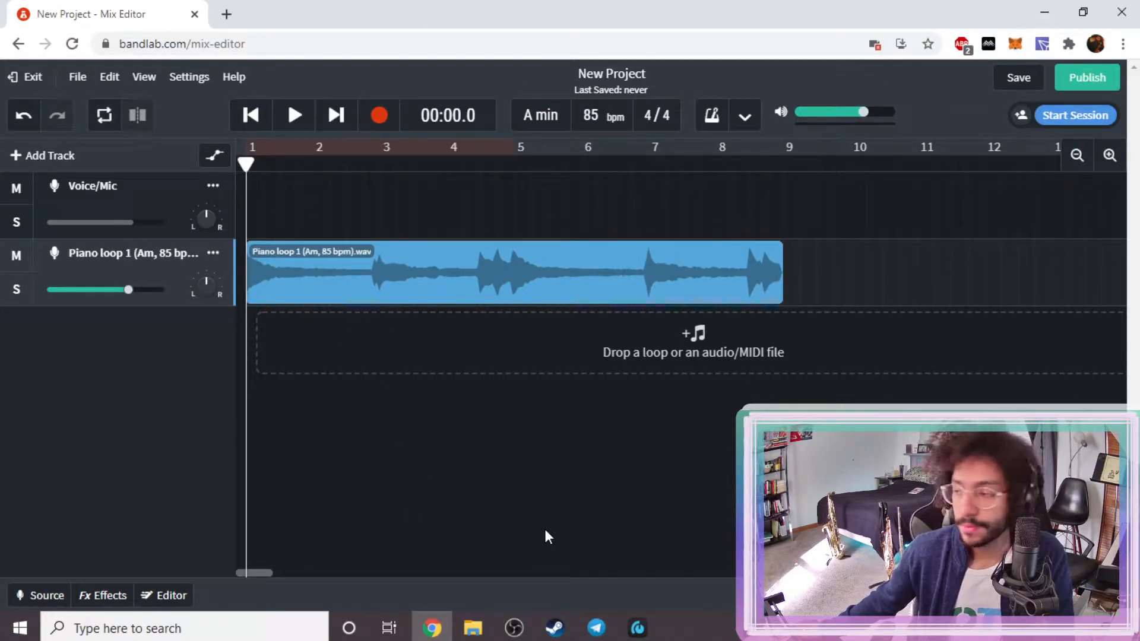
- Play the piano loop through to its end, check where the region finishes, and return the playhead to the start
click(296, 116)
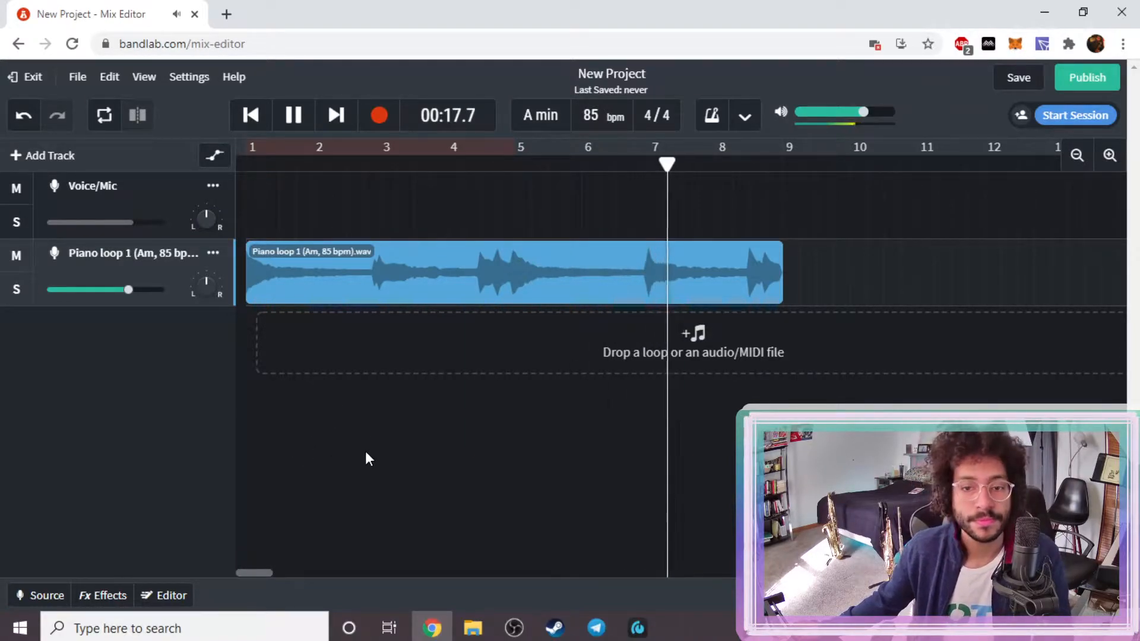
click(296, 116)
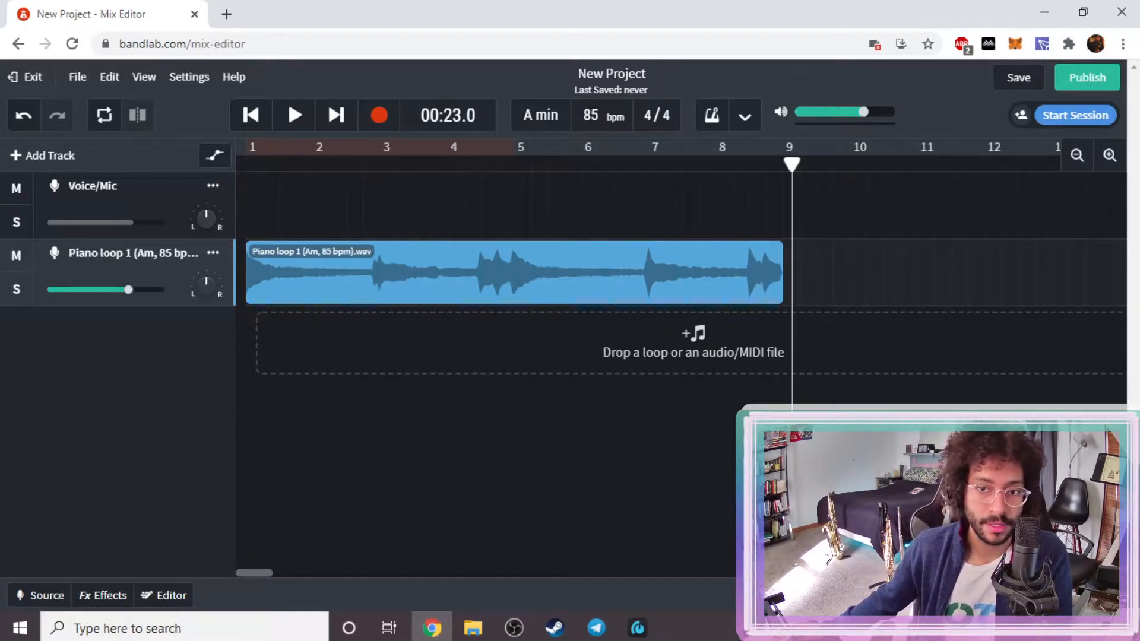
drag(792, 163, 850, 163)
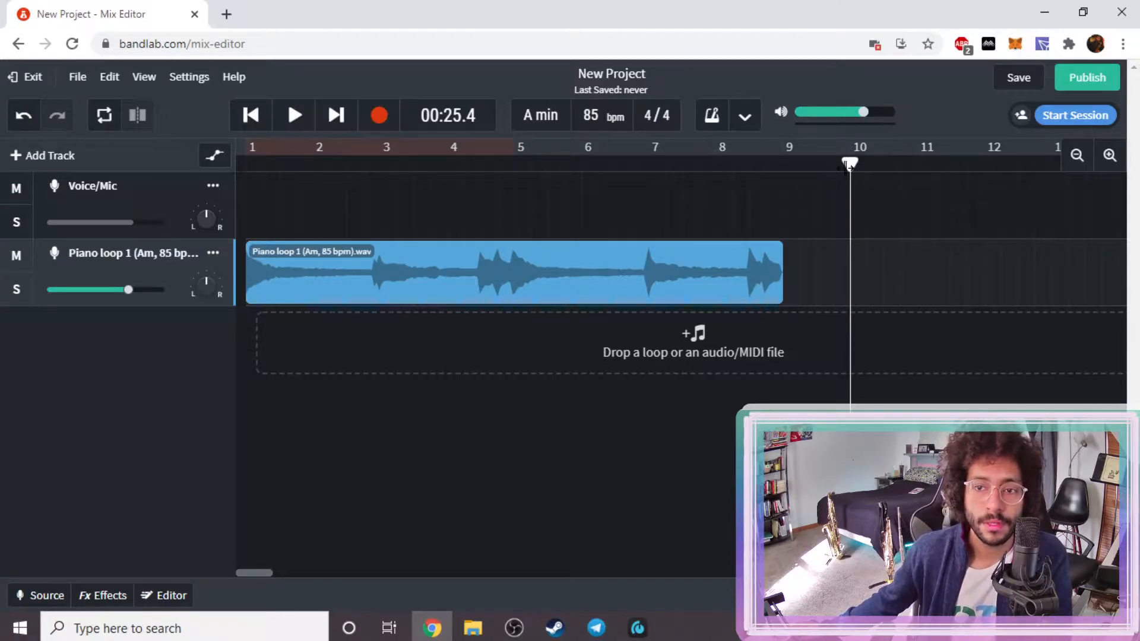
drag(848, 166, 783, 188)
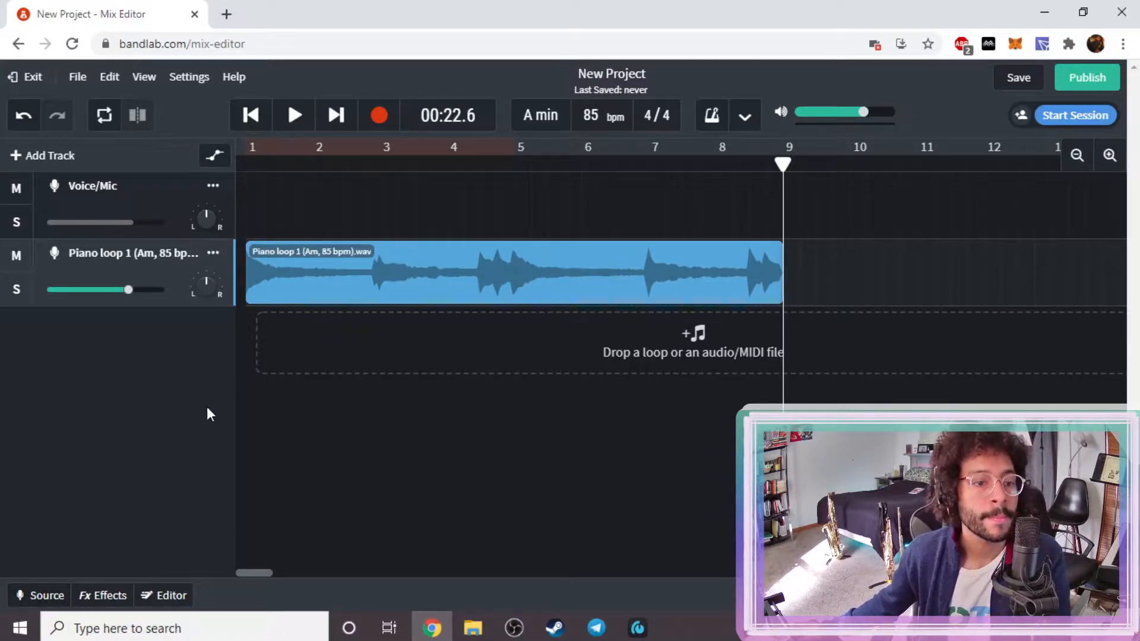
click(259, 122)
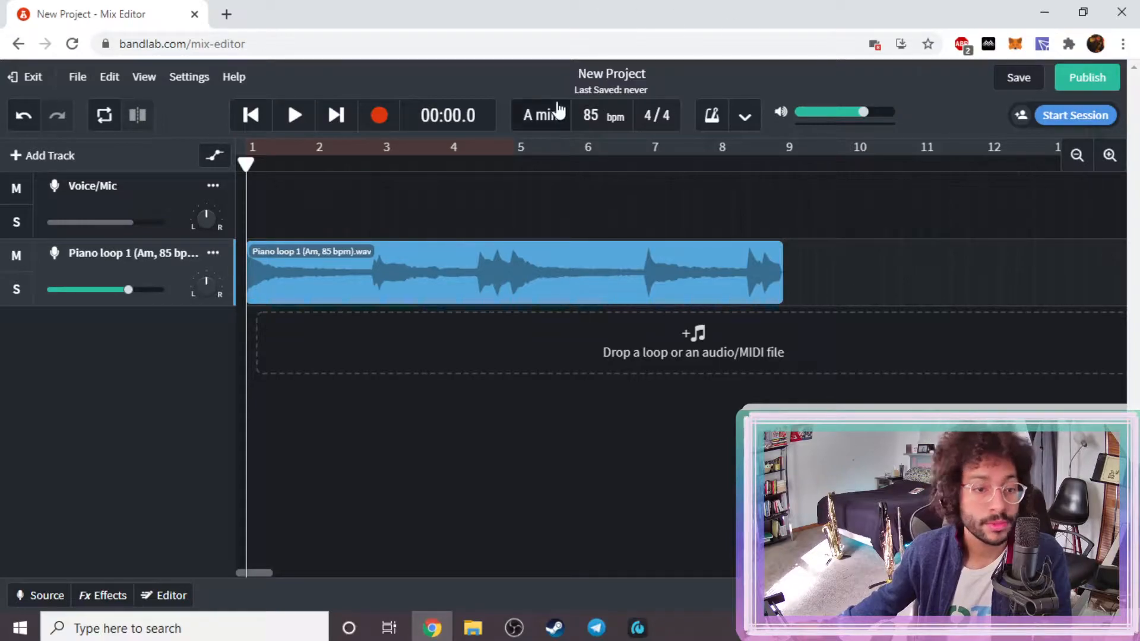
- Copy the piano loop region and paste the duplicate directly after it at bar 9 on the same track
right_click(583, 273)
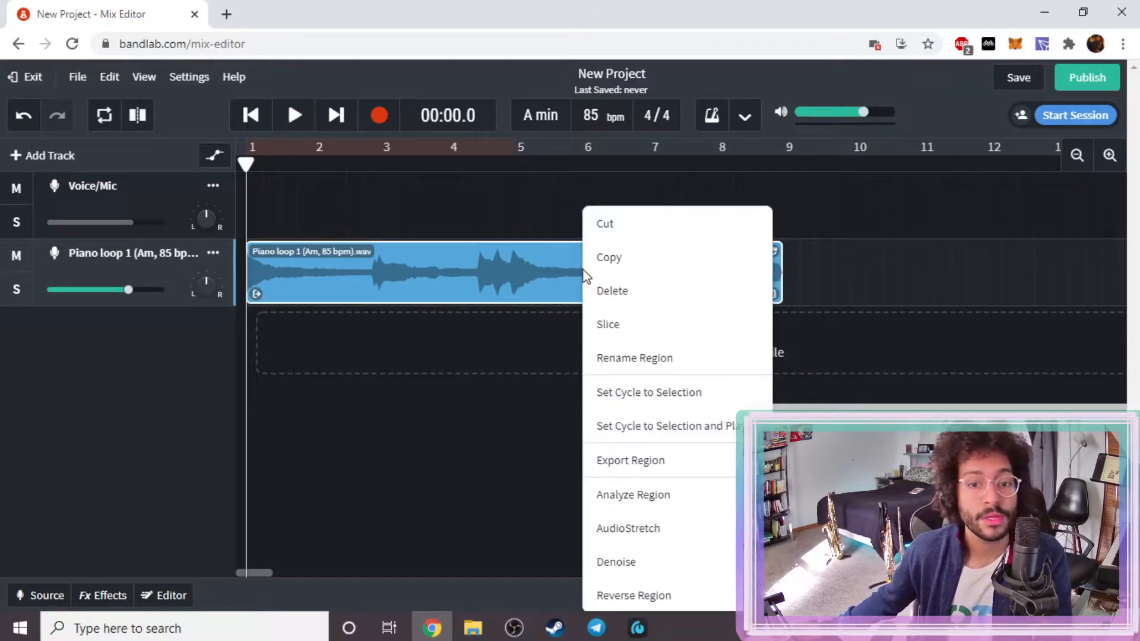
click(619, 256)
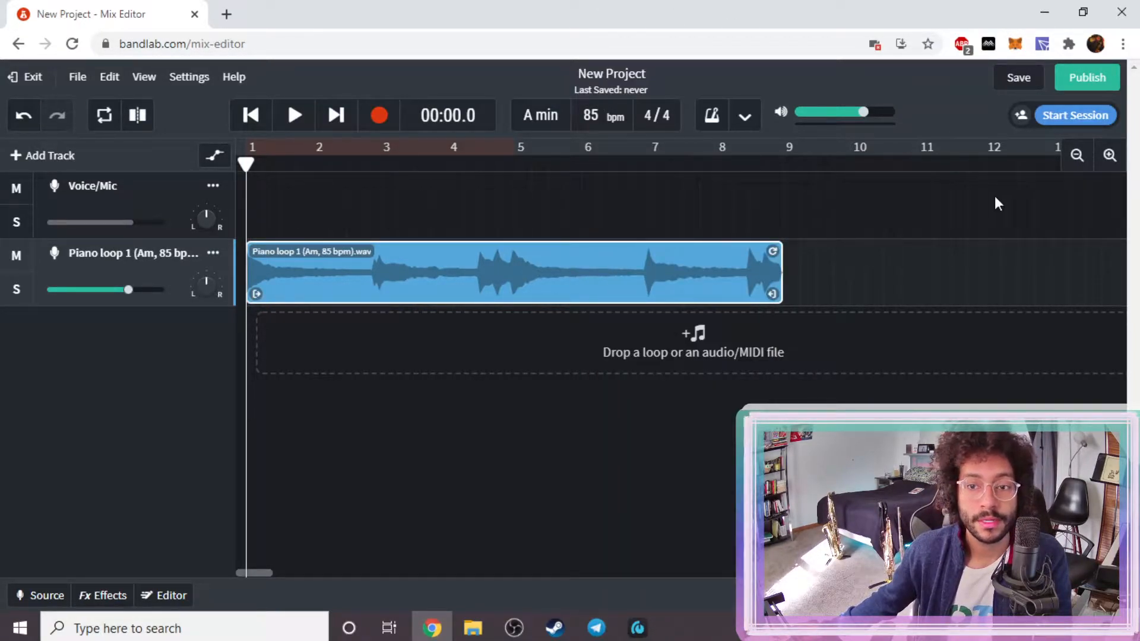
click(786, 159)
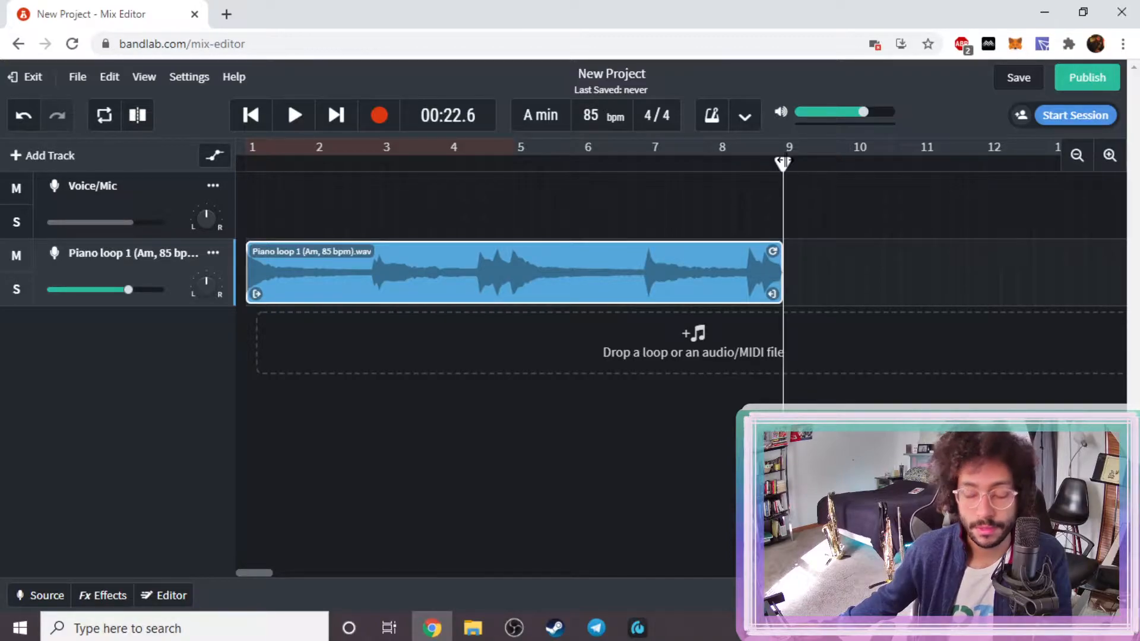
key(ctrl+v)
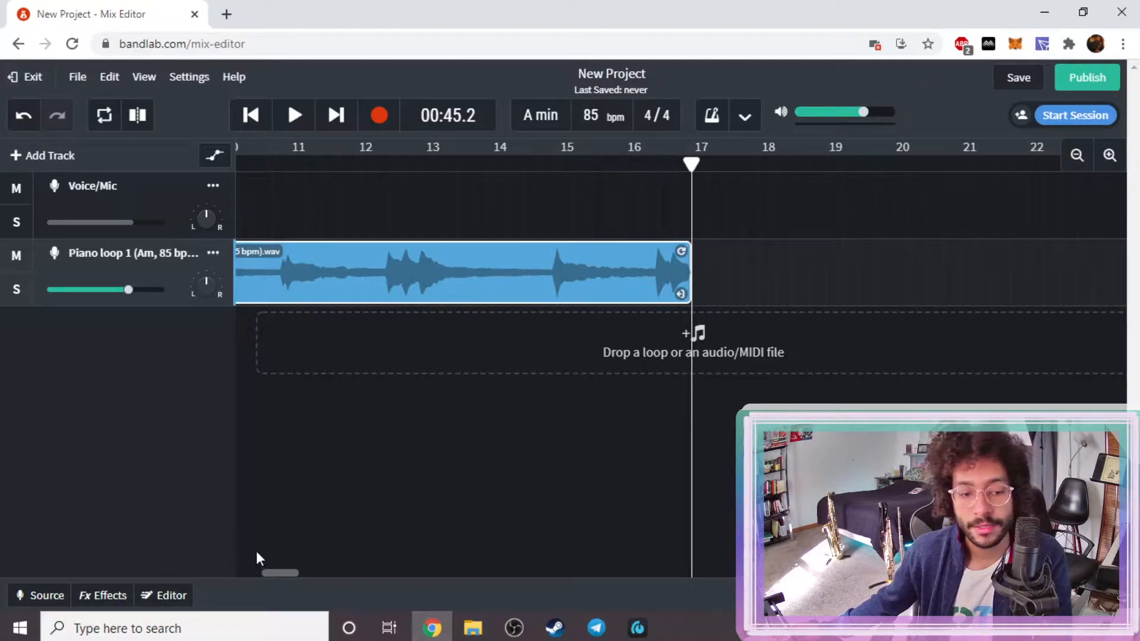
drag(274, 574, 245, 583)
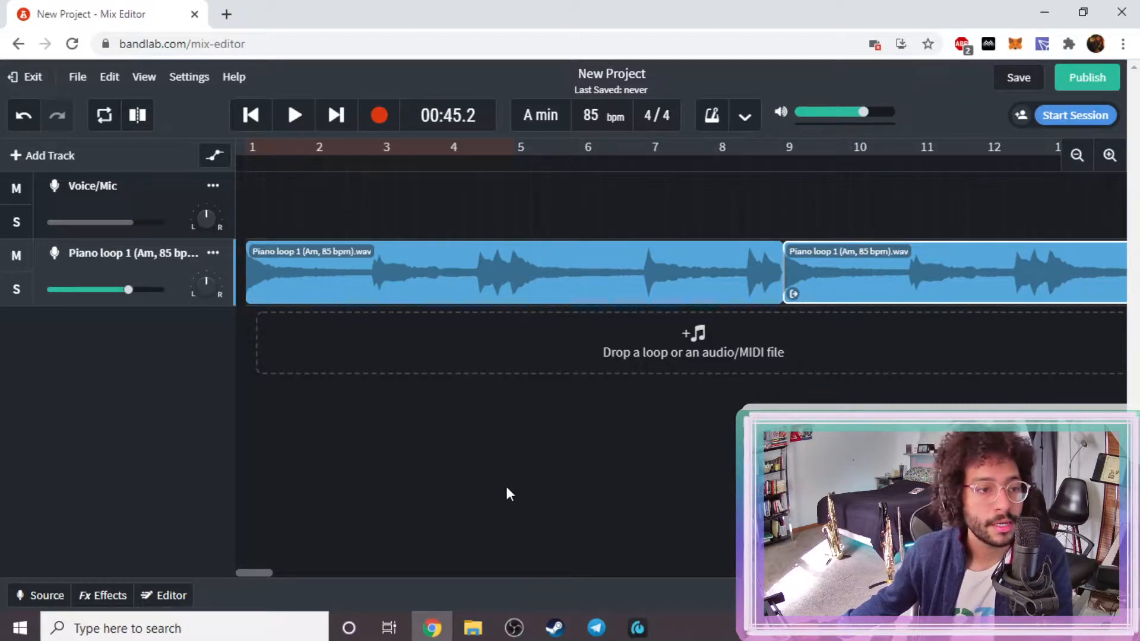
click(256, 566)
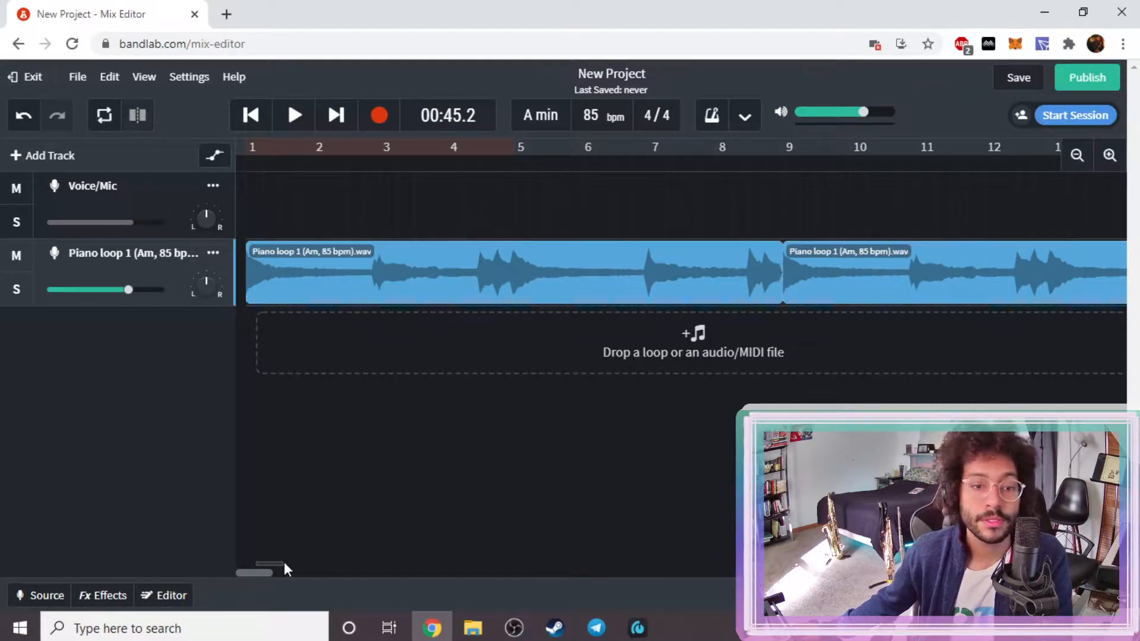
mouse_move(254, 572)
mouse_down()
mouse_move(286, 572)
mouse_move(255, 572)
mouse_up()
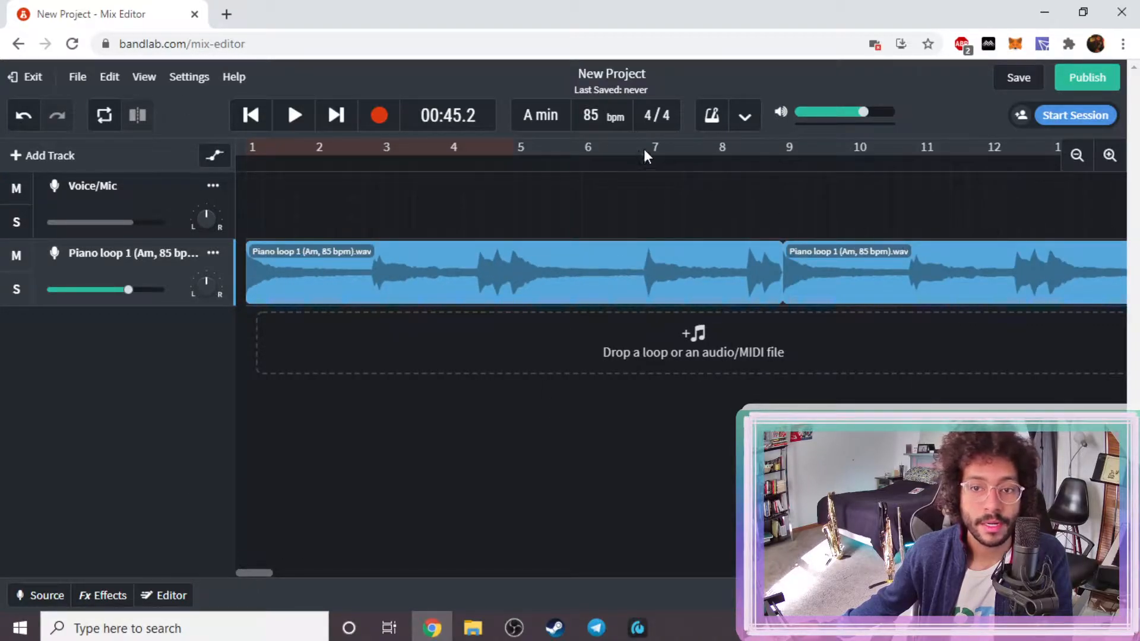
- Play back the transition between the two piano loop regions at bar 9, replaying it from just before the join
click(716, 164)
click(293, 115)
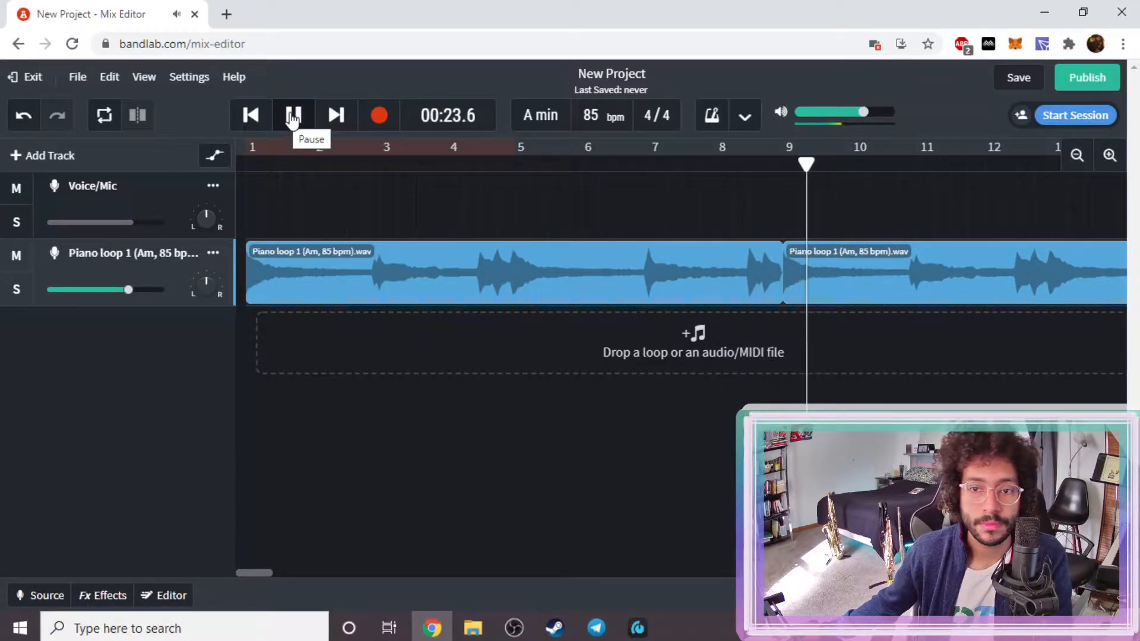
click(293, 116)
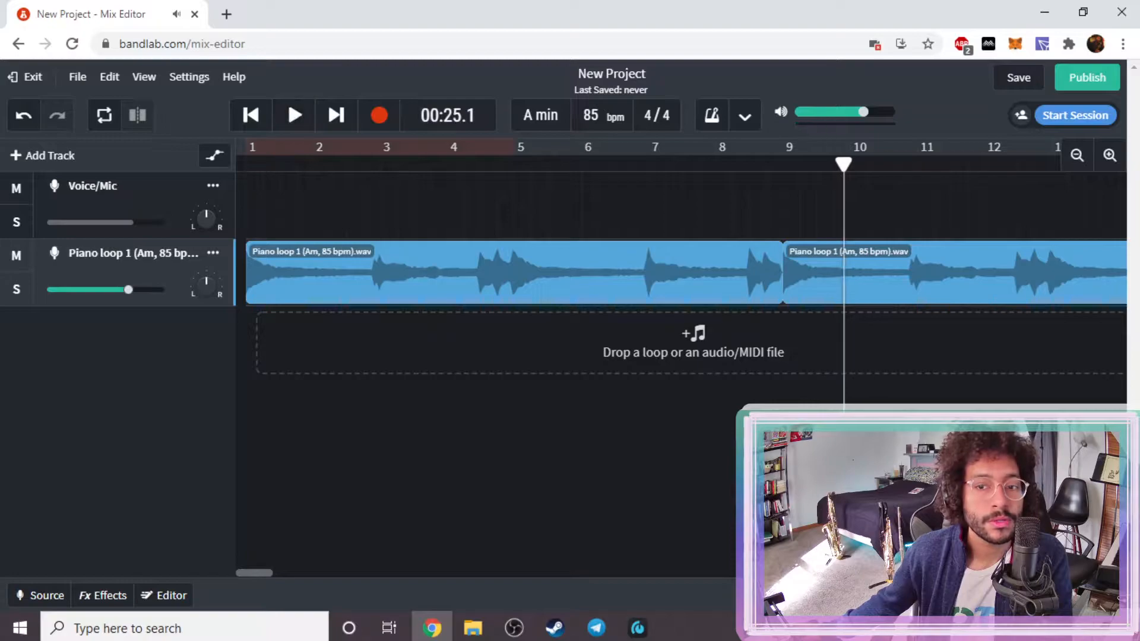
click(783, 159)
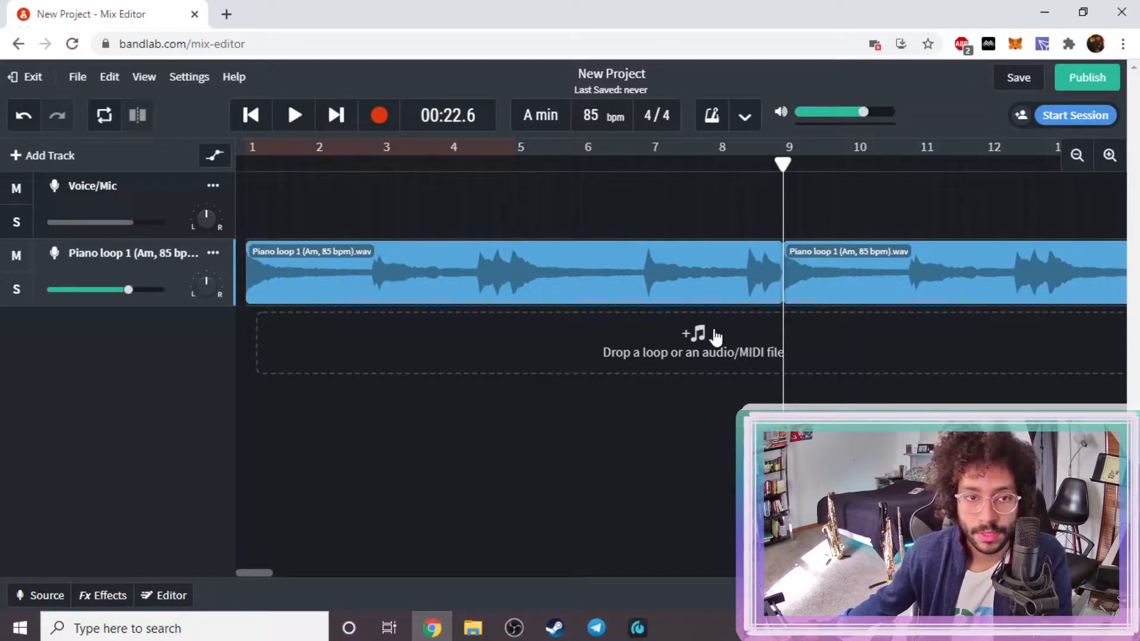
click(763, 175)
click(766, 161)
click(172, 288)
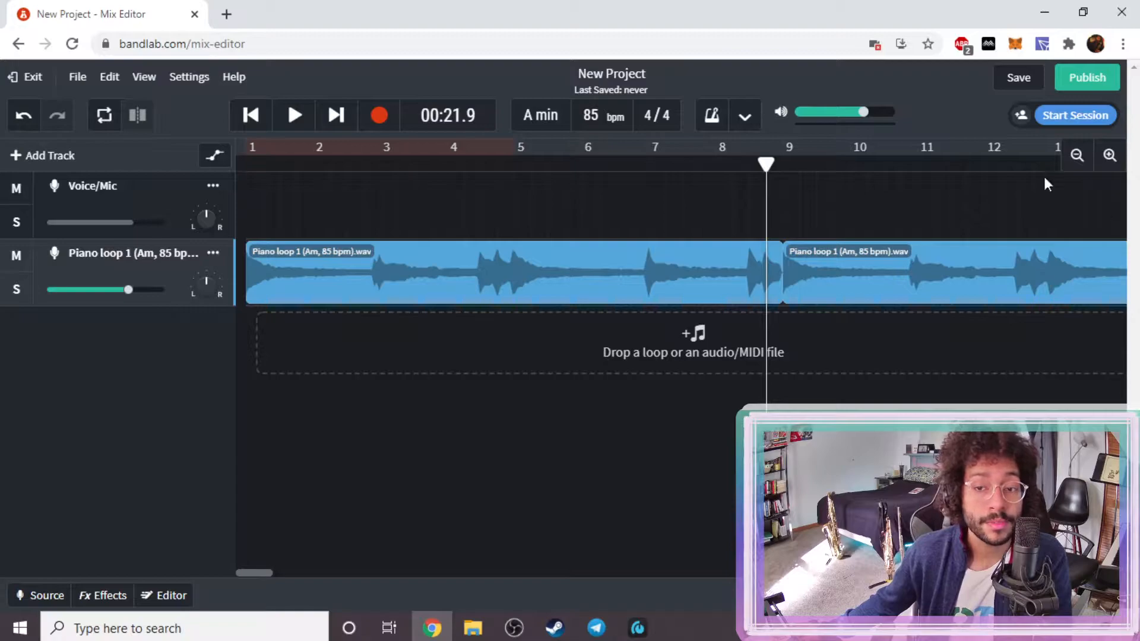
click(299, 118)
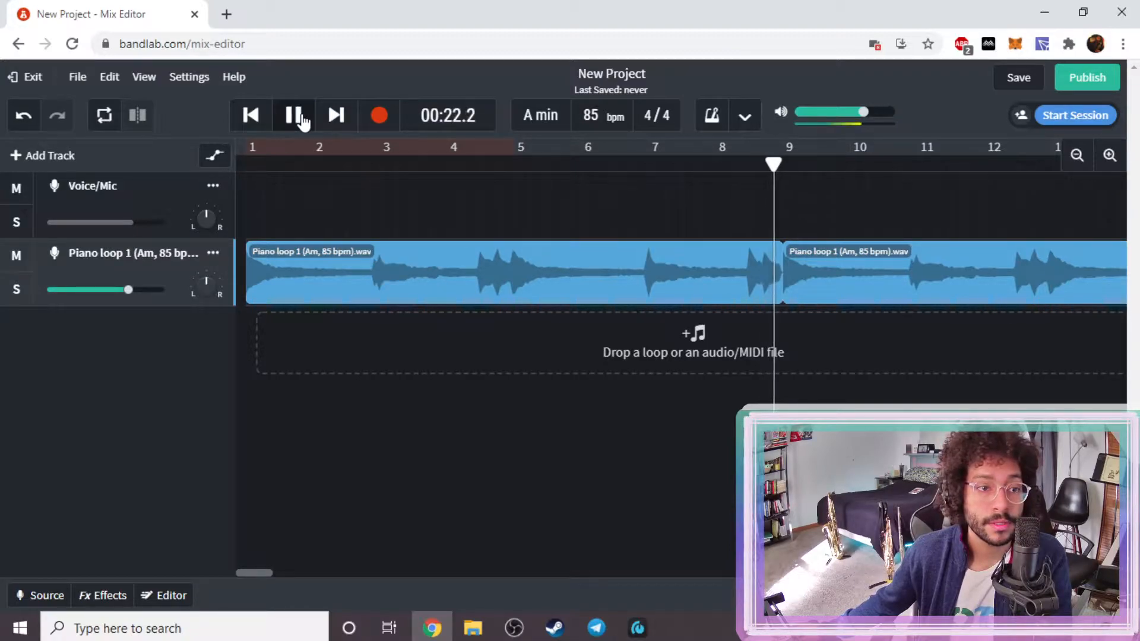
click(300, 119)
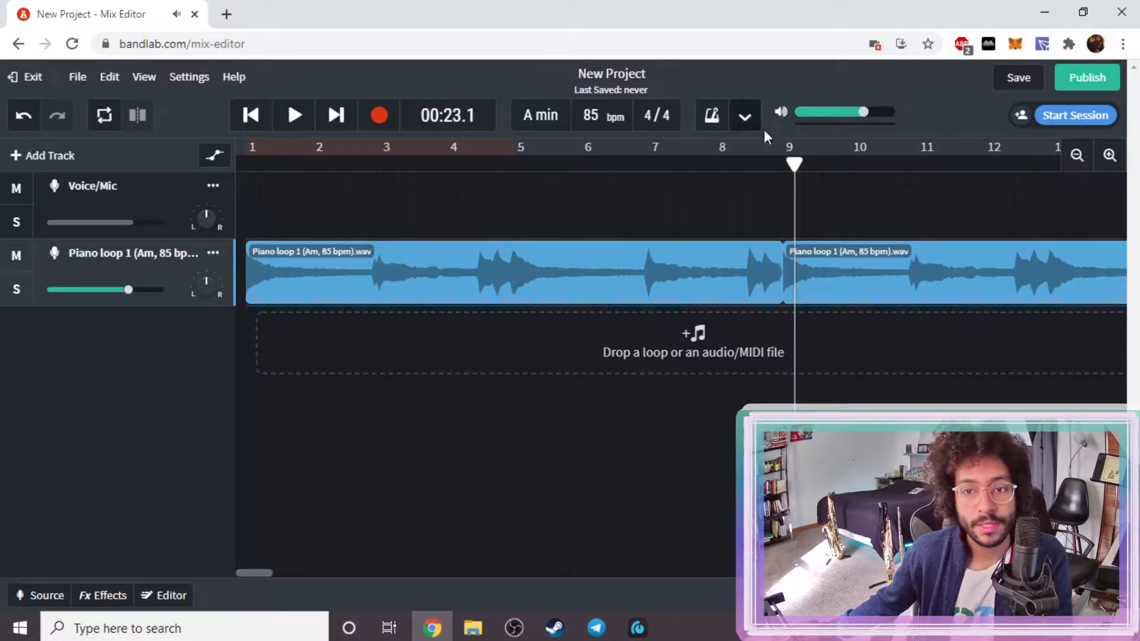
click(765, 161)
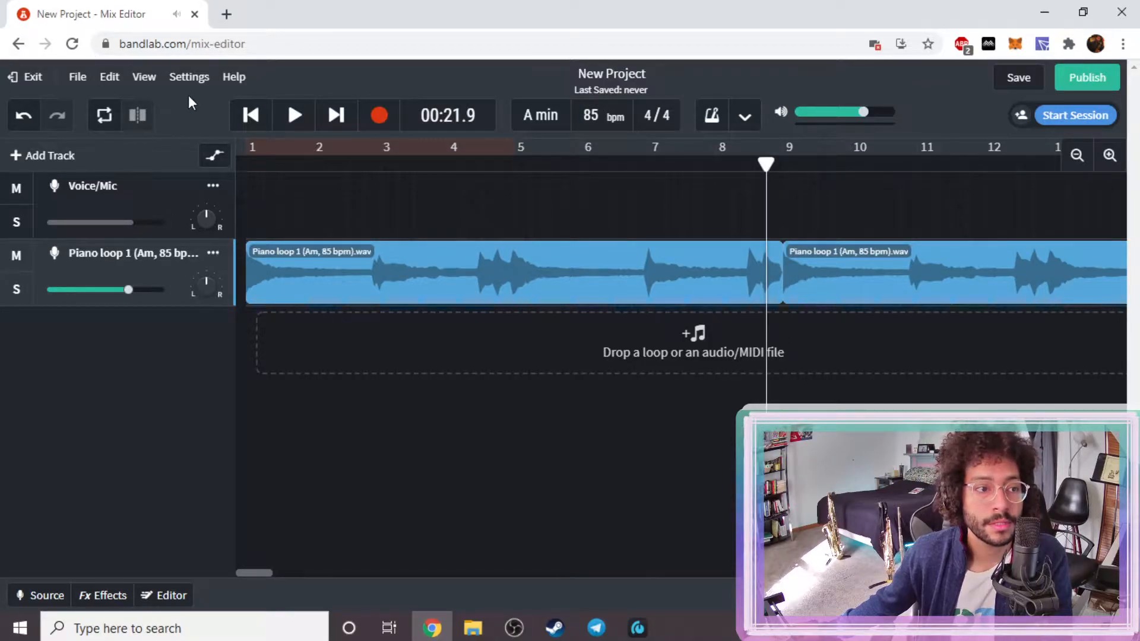
click(213, 157)
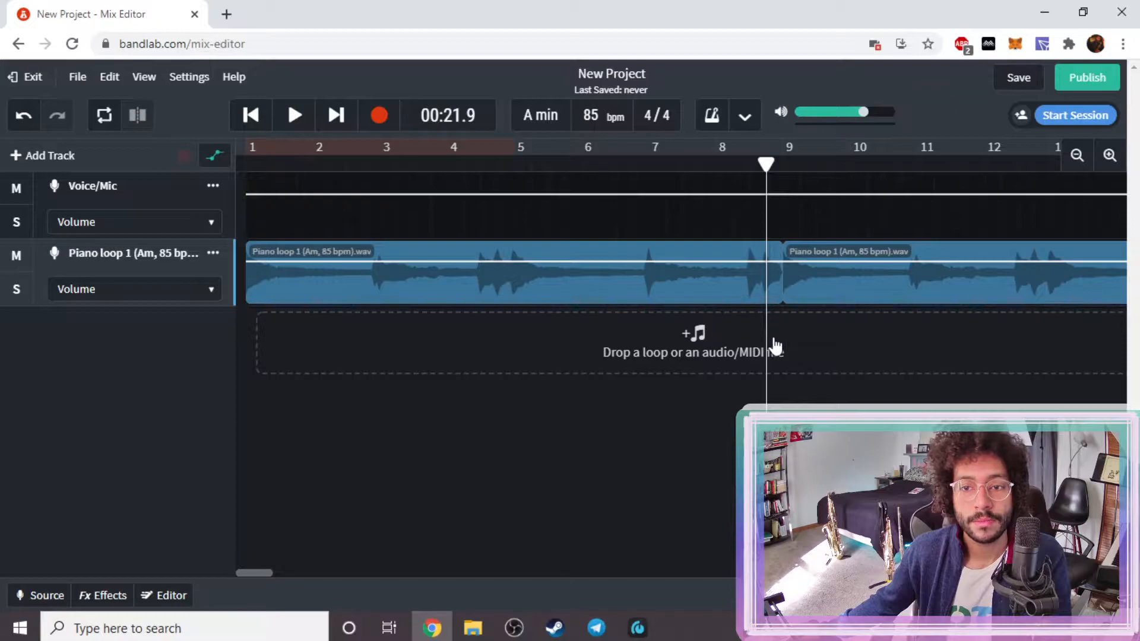
click(746, 117)
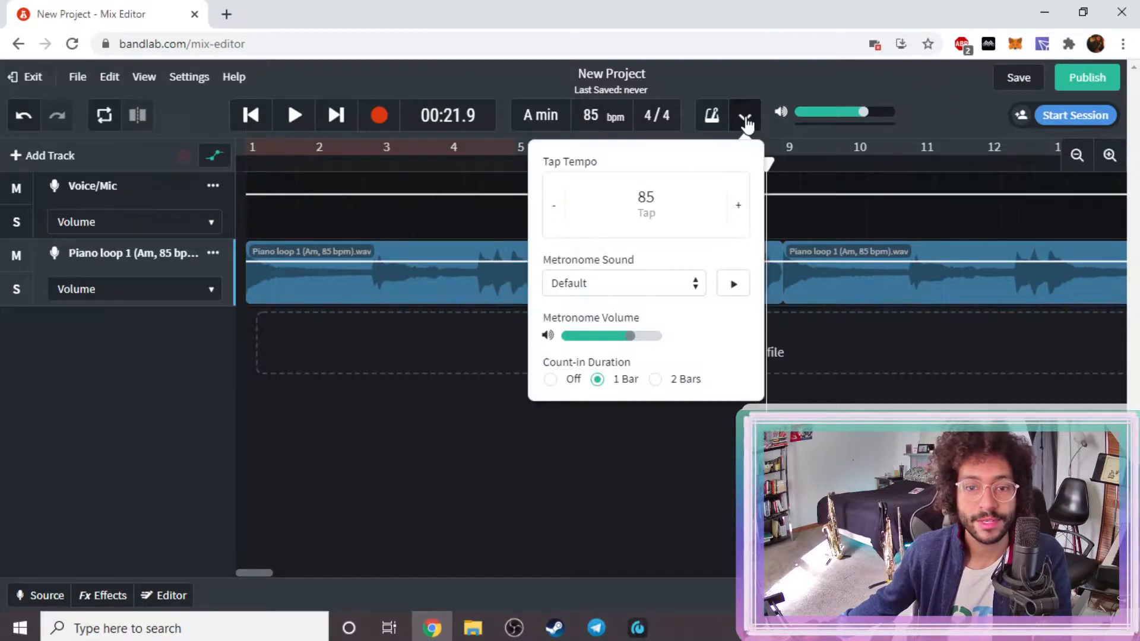
click(745, 117)
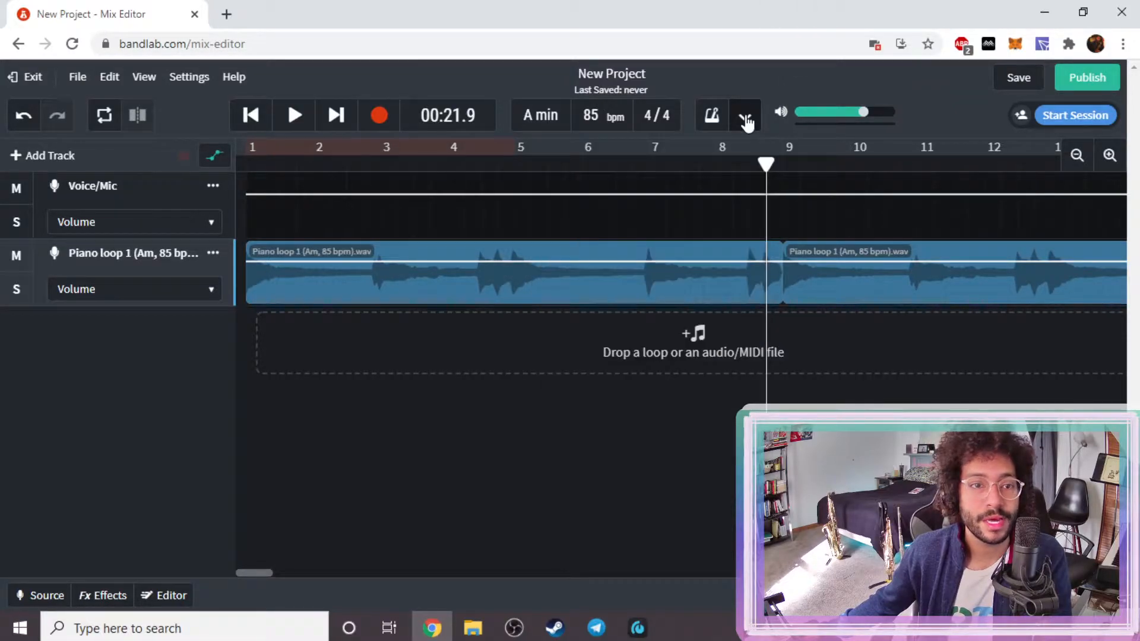
click(215, 157)
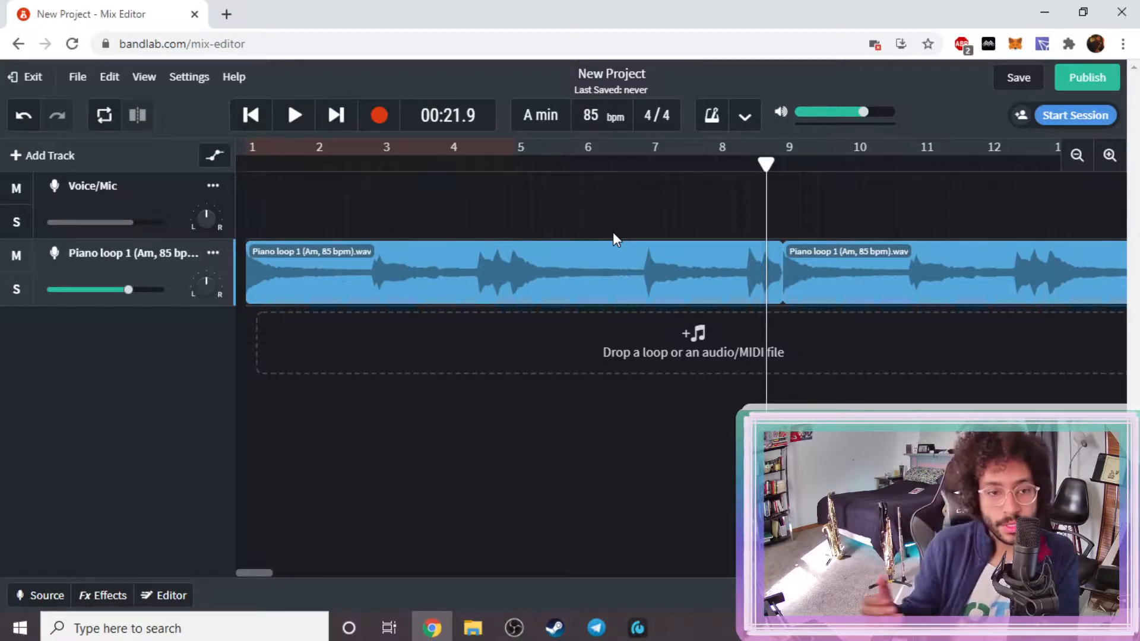
- Place the playhead at bar 9 and import lofi kick.wav from File Explorer onto a new track below the piano
click(782, 162)
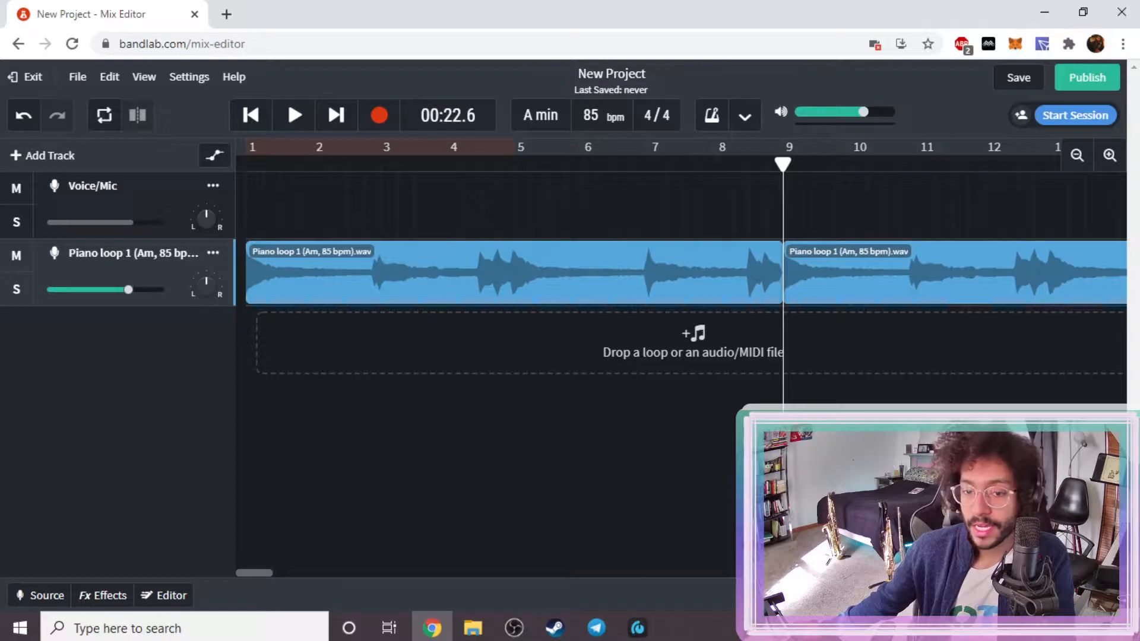
key(alt+Tab)
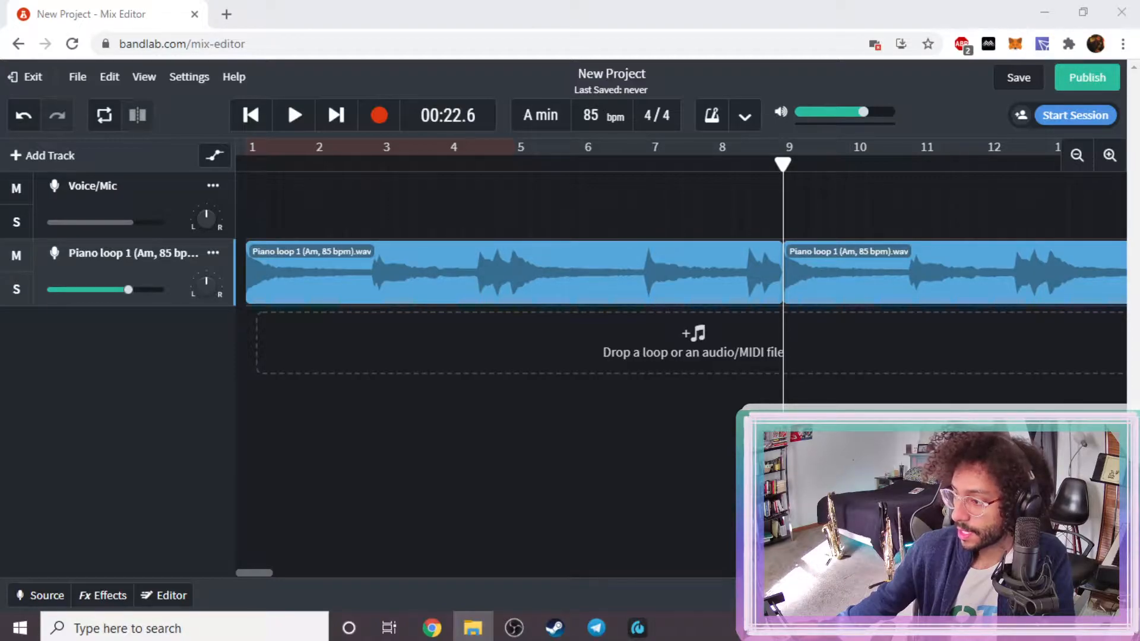
drag(0, 270, 576, 333)
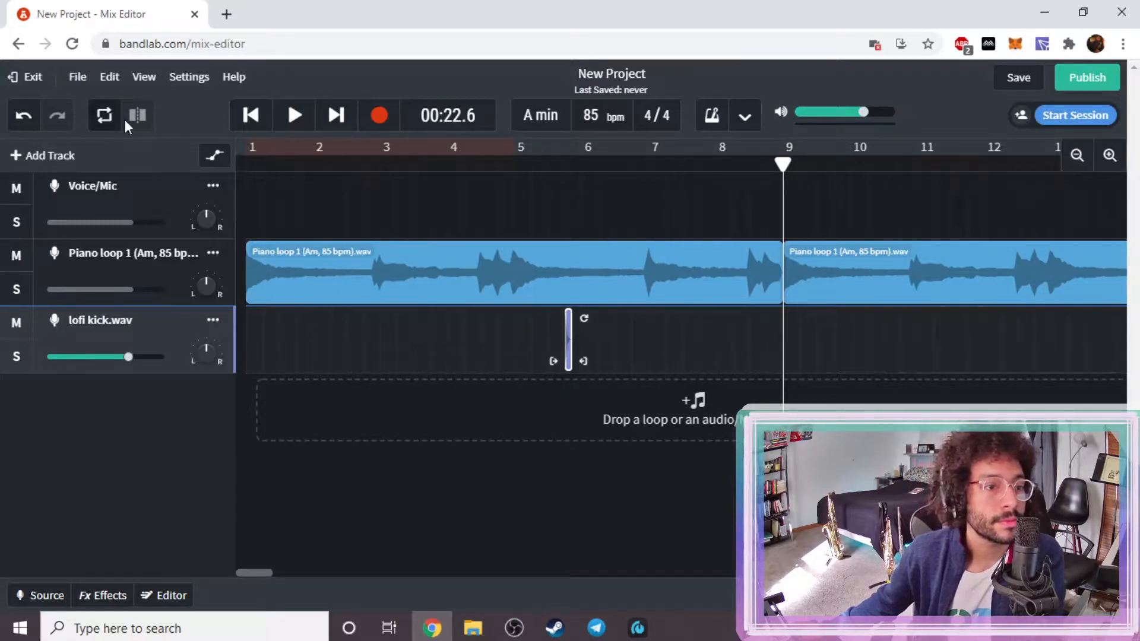
- Move the lofi kick region to start exactly at bar 9, aligned with the second piano loop, and set the playhead there
click(144, 77)
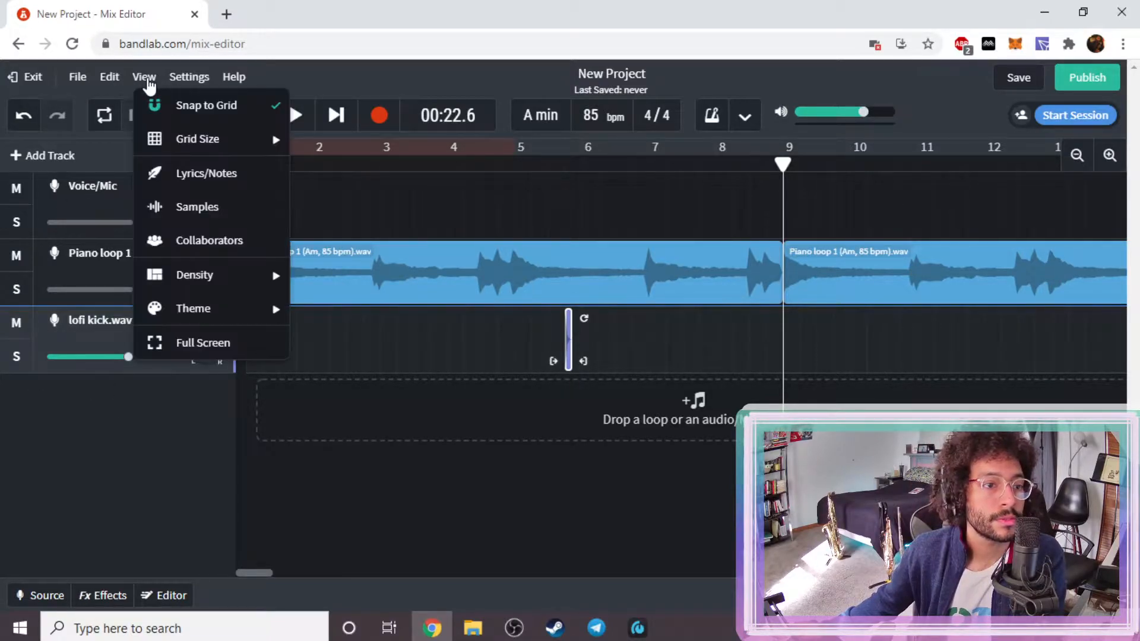
click(144, 78)
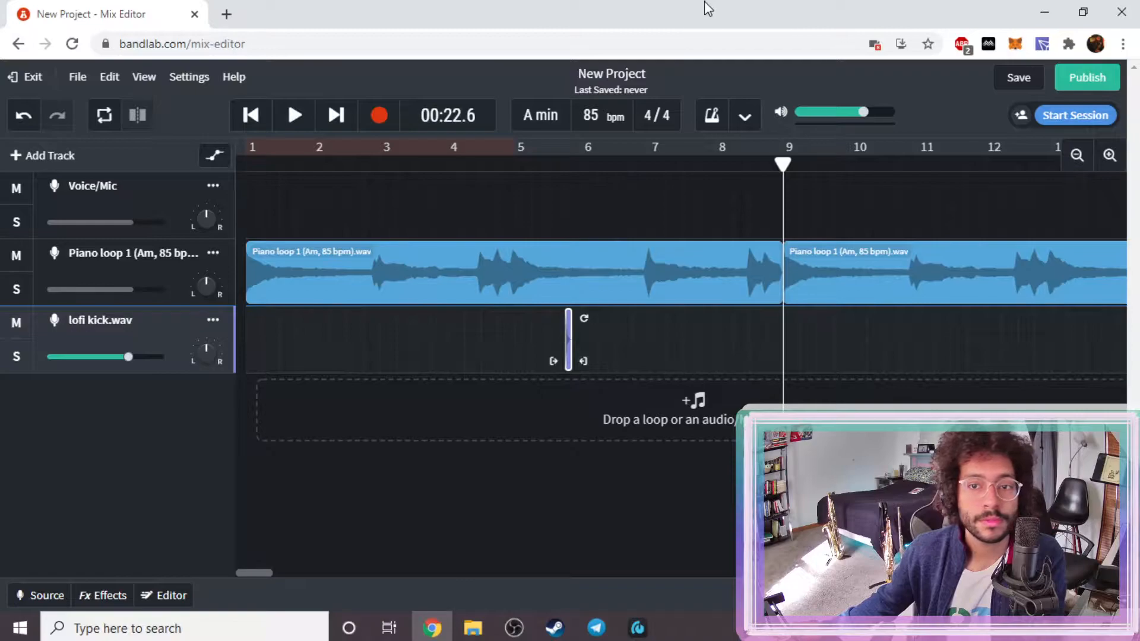
click(1109, 156)
click(1110, 156)
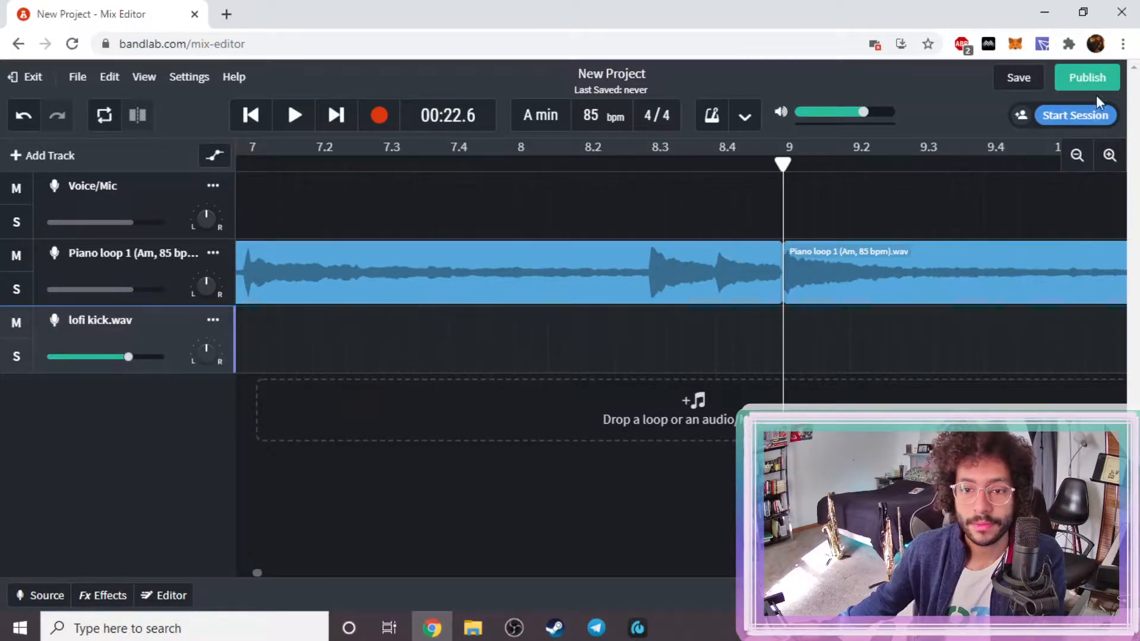
drag(256, 570, 248, 573)
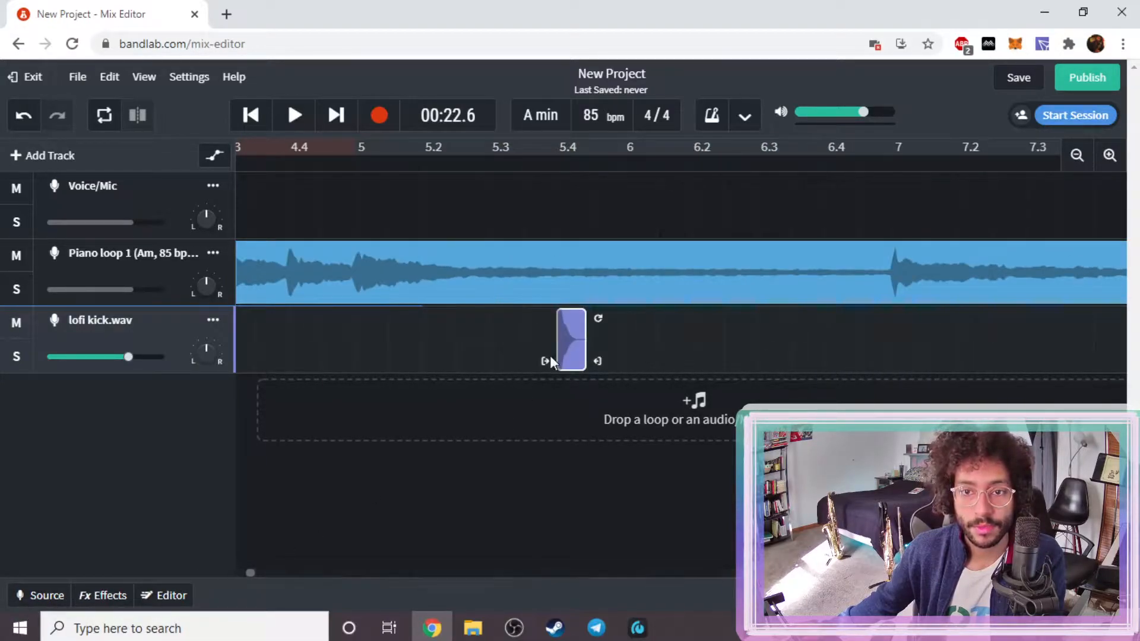
drag(575, 343, 1087, 376)
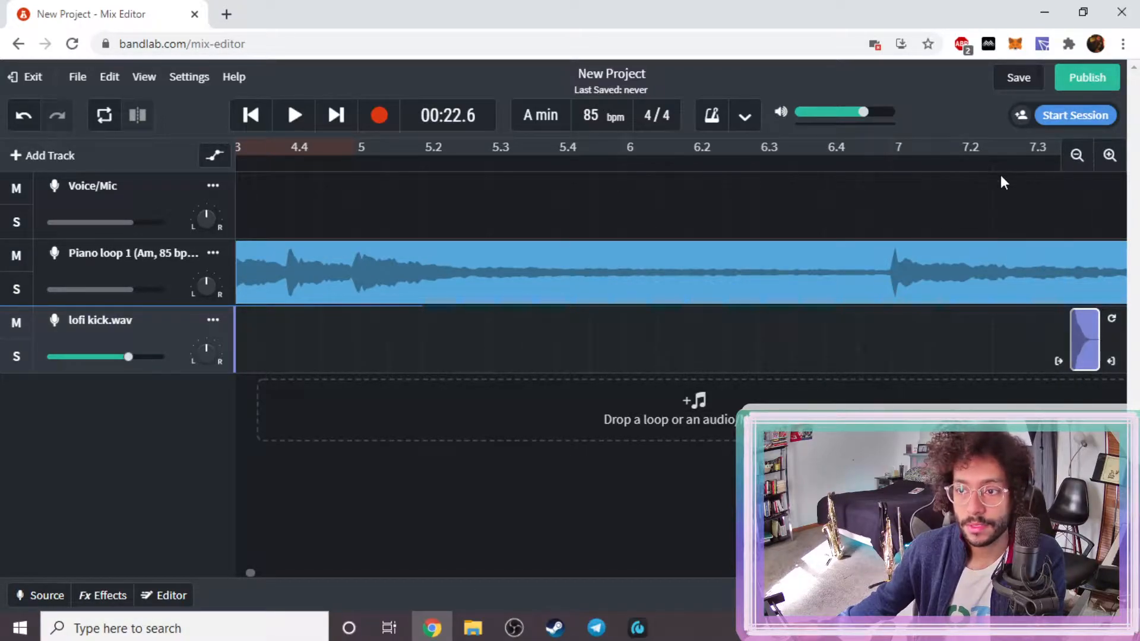
click(1077, 155)
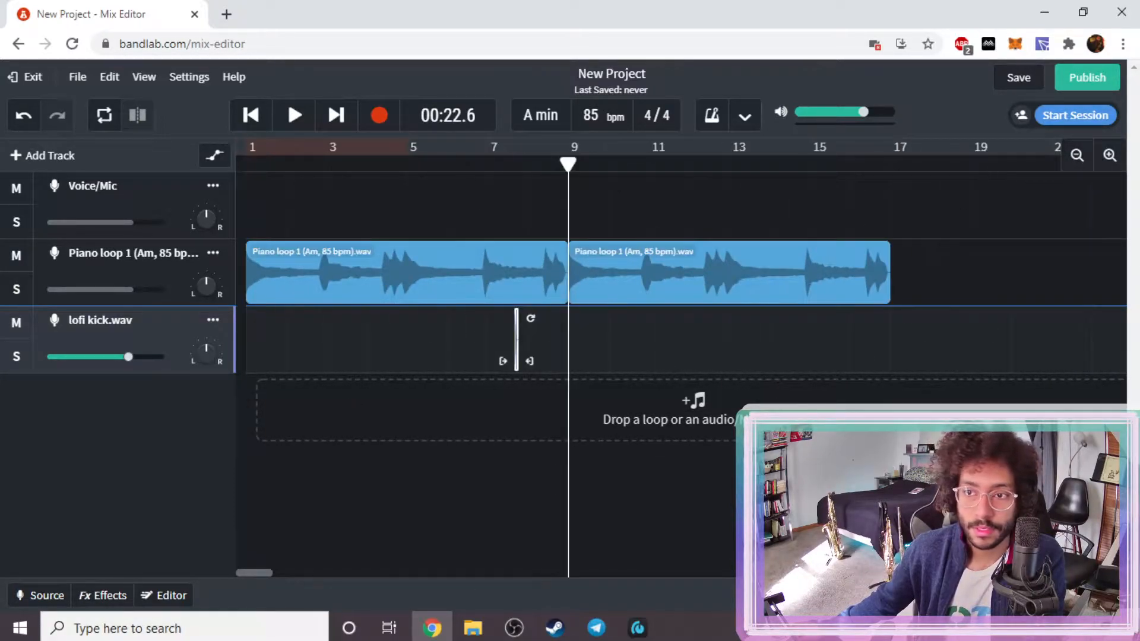
click(1107, 157)
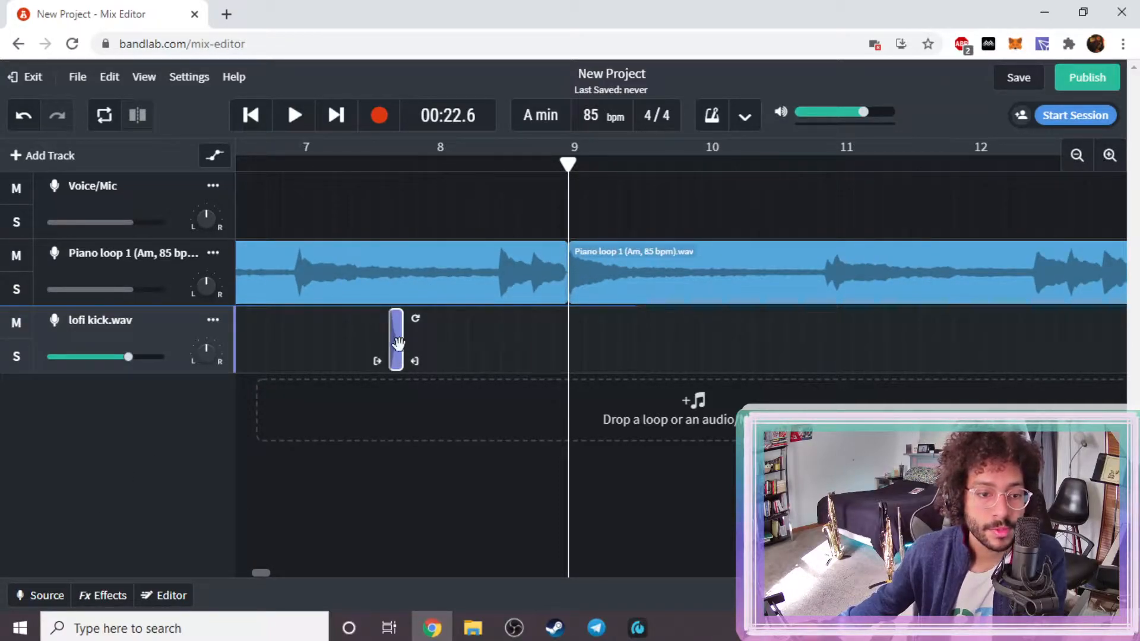
drag(400, 345, 574, 368)
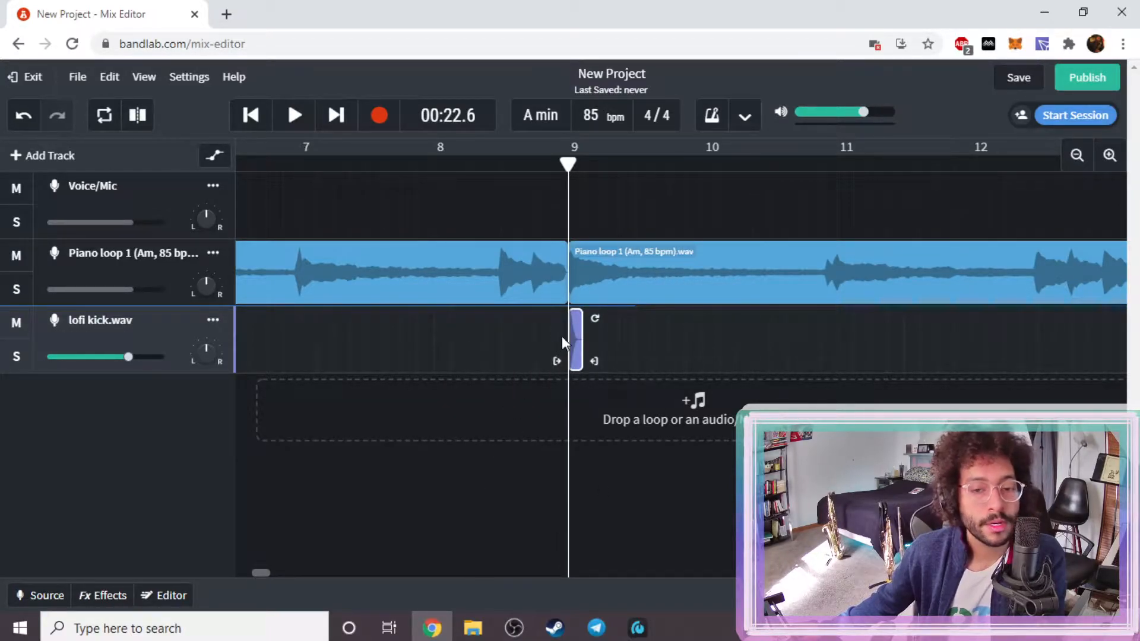
click(501, 166)
click(568, 159)
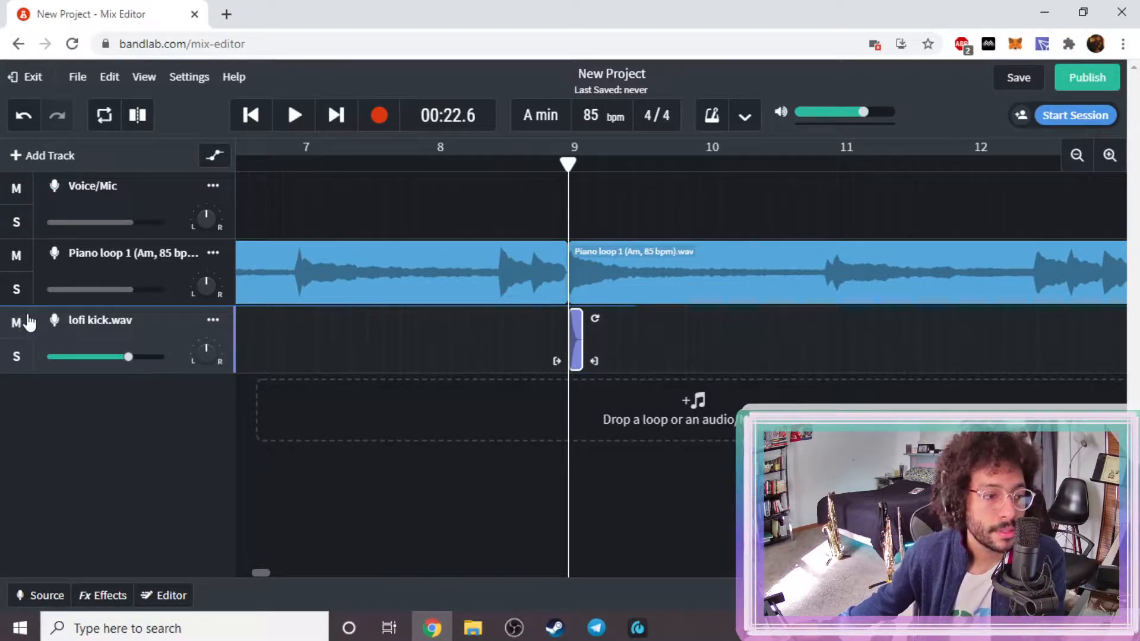
click(137, 281)
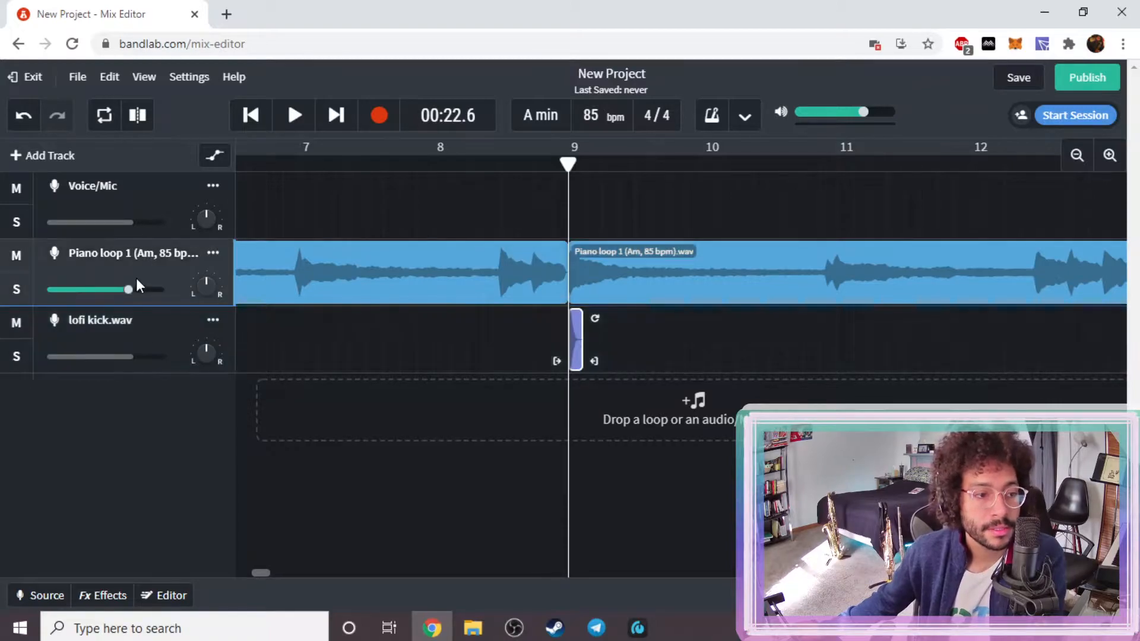
click(163, 204)
click(148, 268)
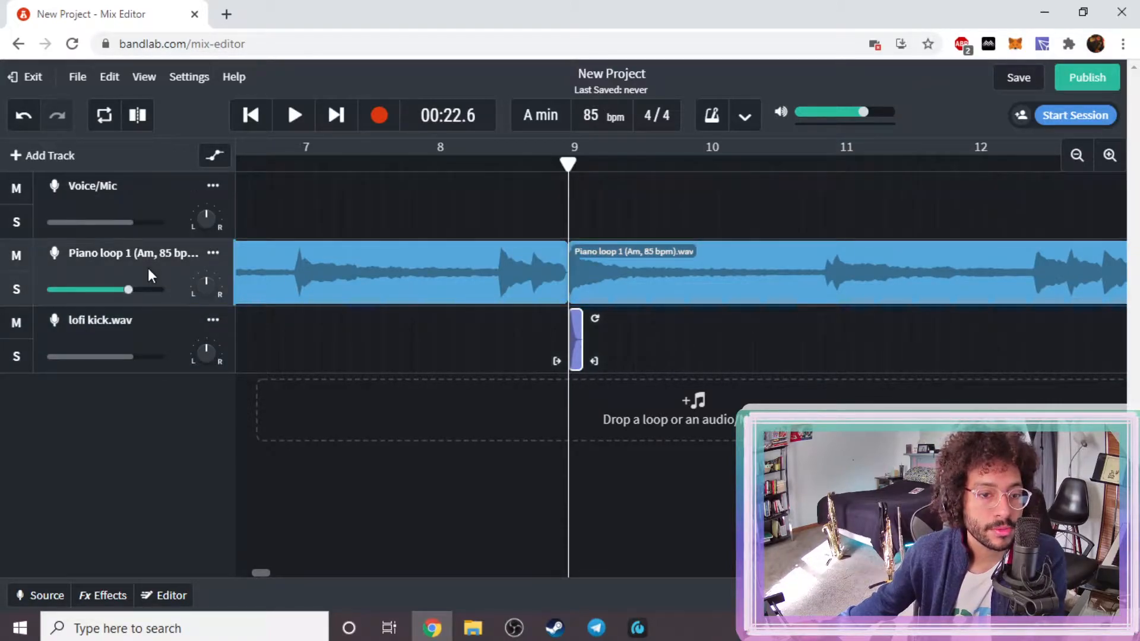
double_click(149, 321)
click(166, 204)
click(126, 334)
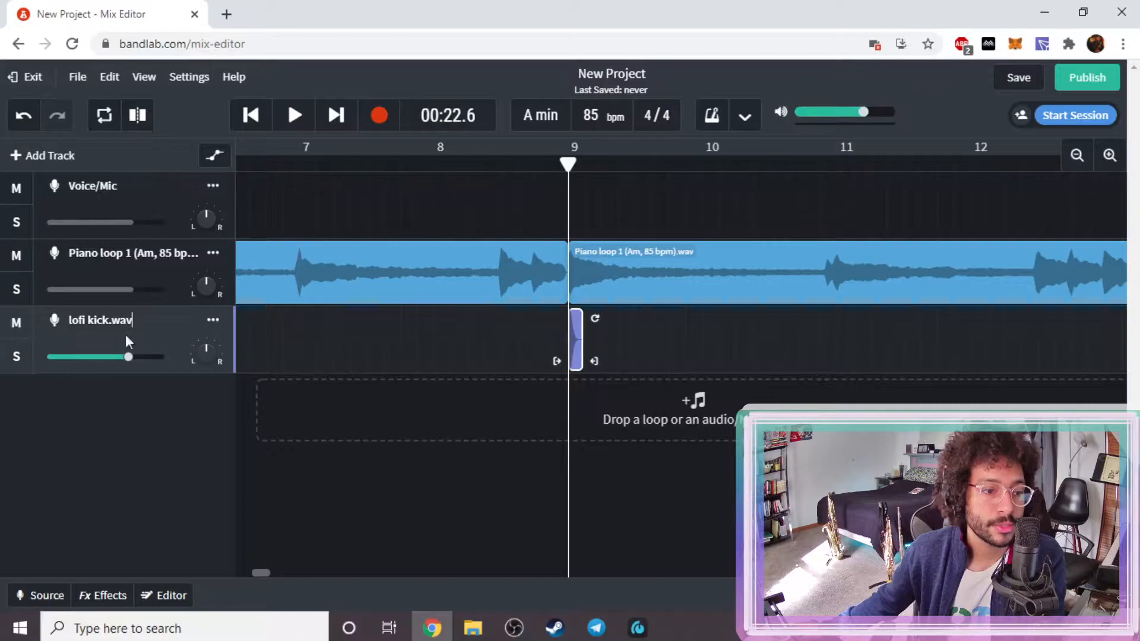
- Solo the lofi kick track, play the kick around bar 9 twice, and turn the solo off again
click(15, 359)
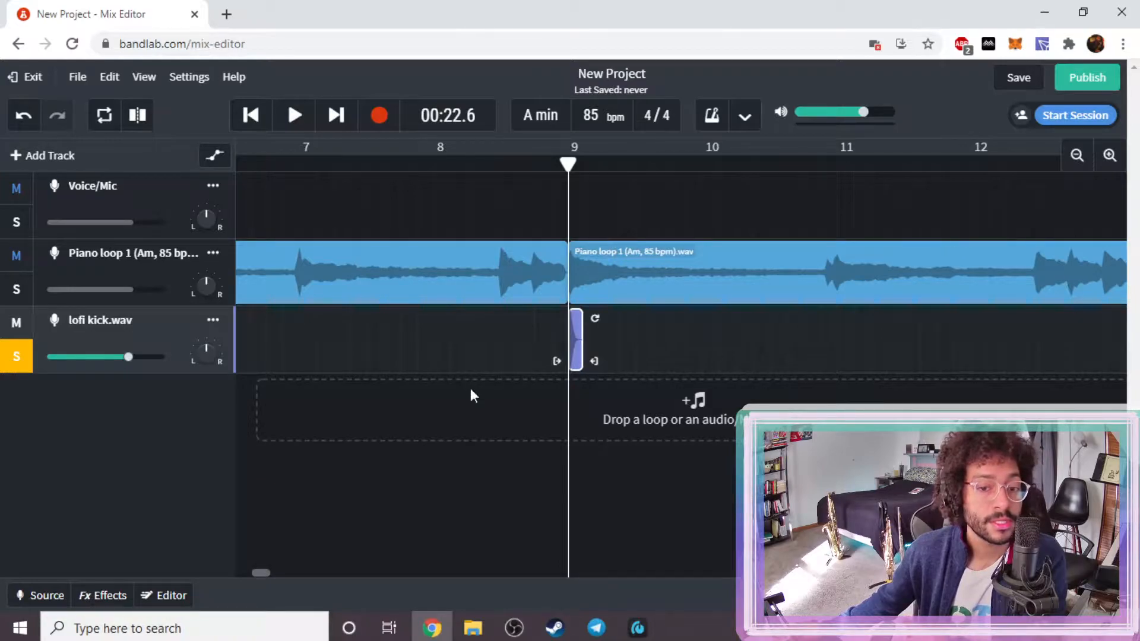
click(7, 358)
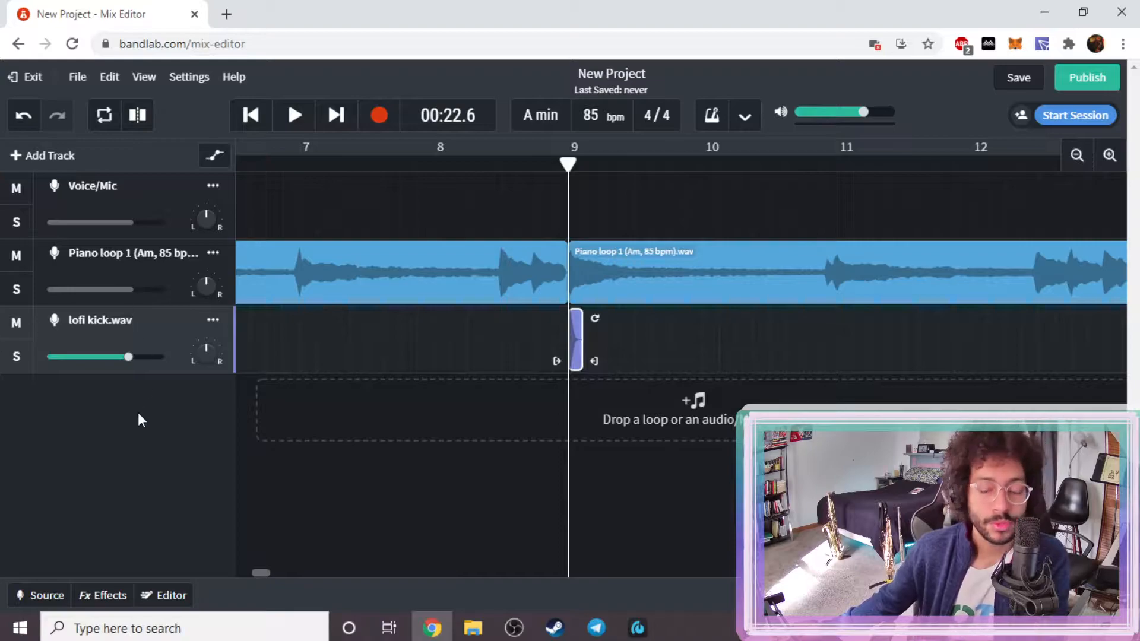
click(16, 359)
key(space)
key(space)
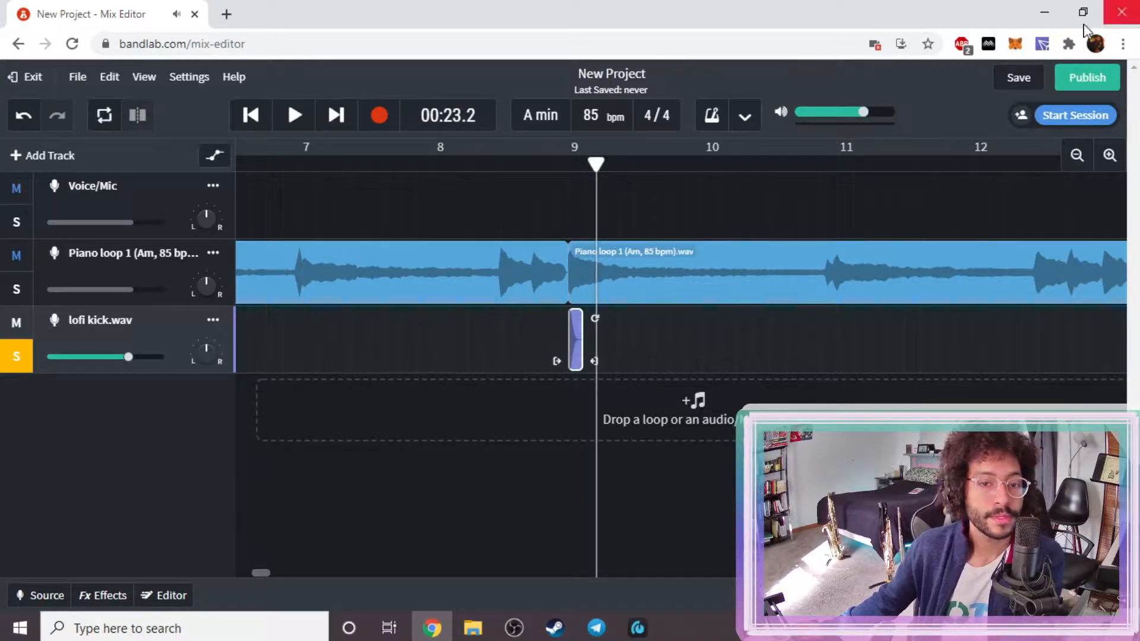
click(542, 162)
key(space)
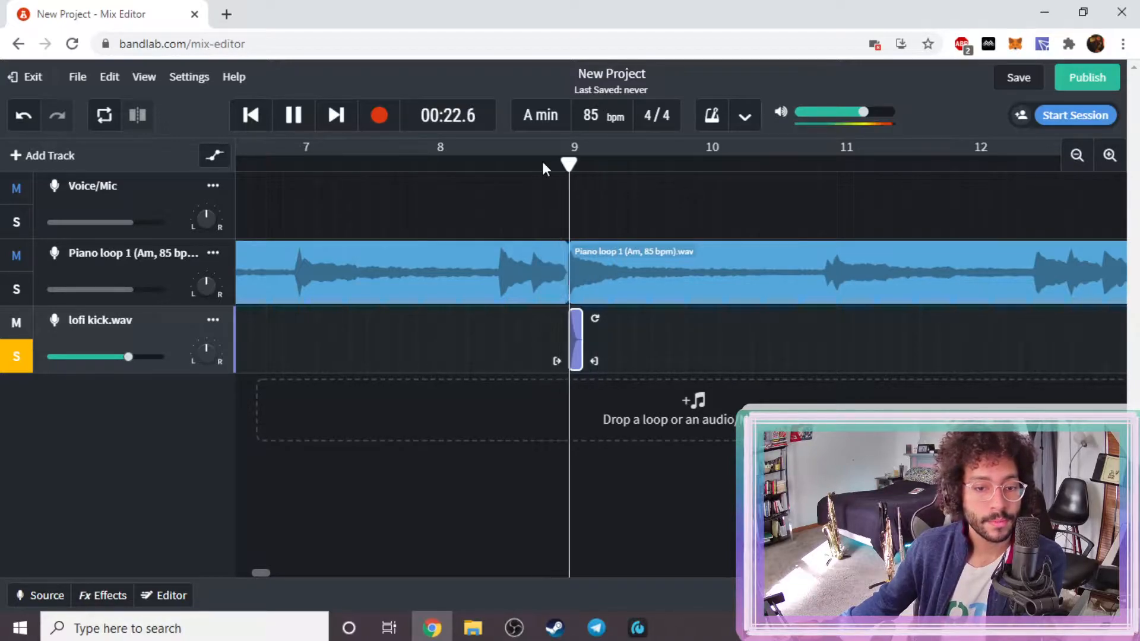
key(space)
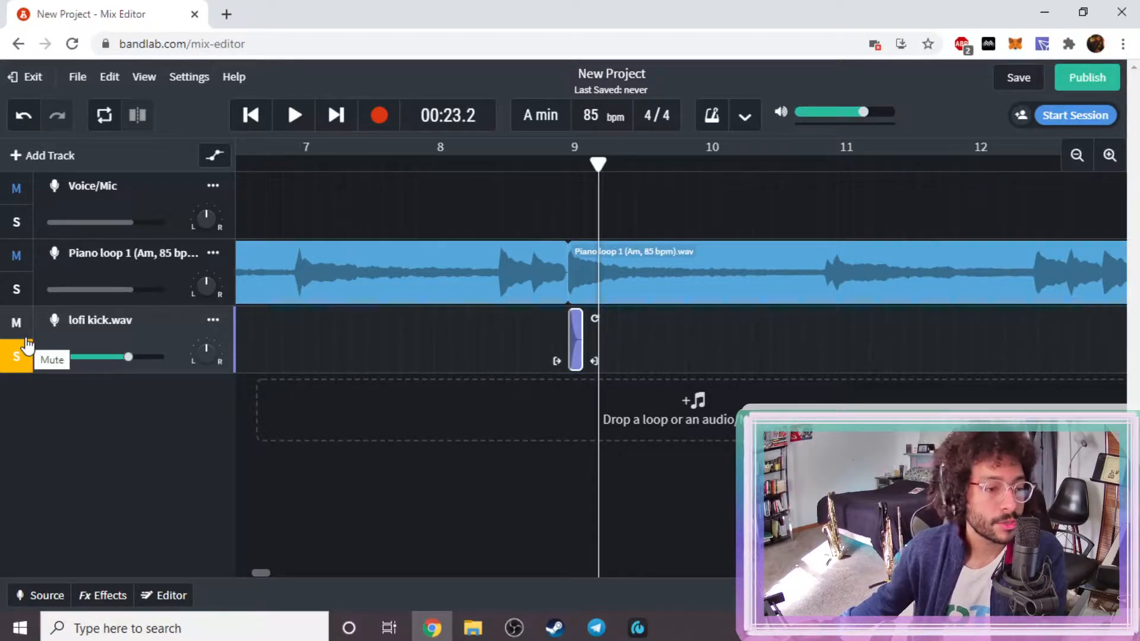
click(22, 357)
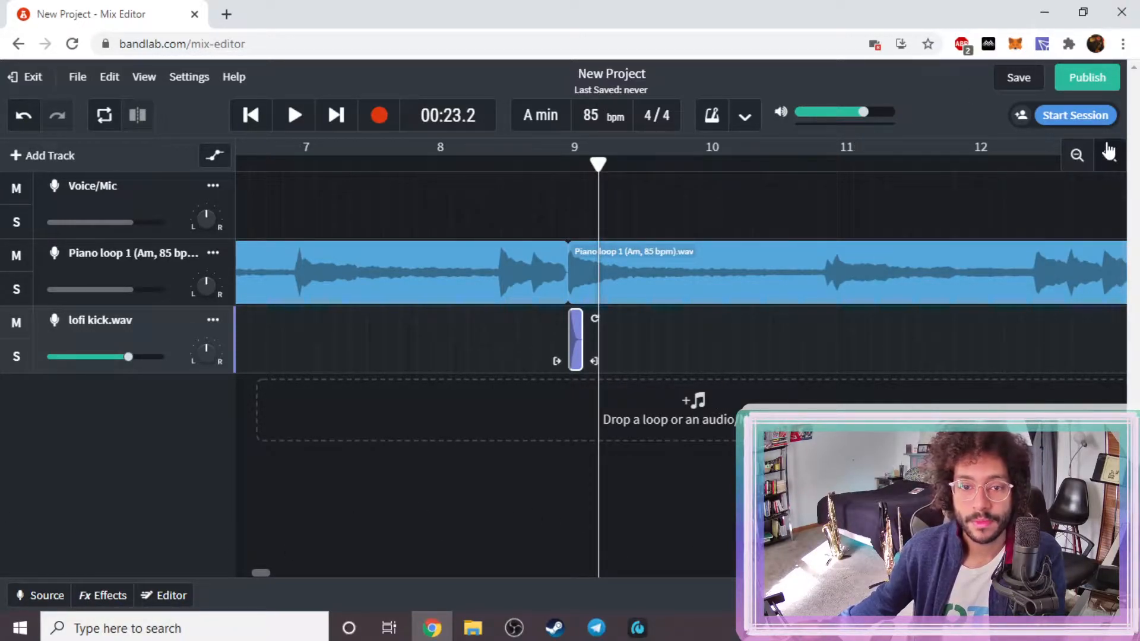
- Extend the end of the lofi kick region slightly so it lasts half a beat from bar 9
click(1109, 155)
click(1109, 155)
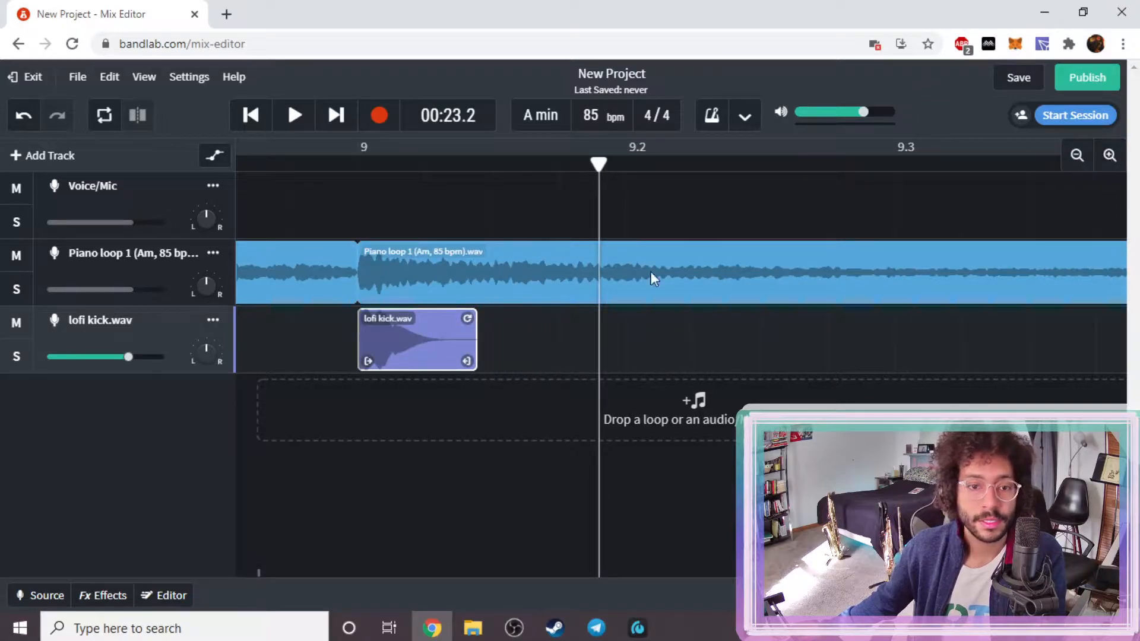
click(1067, 157)
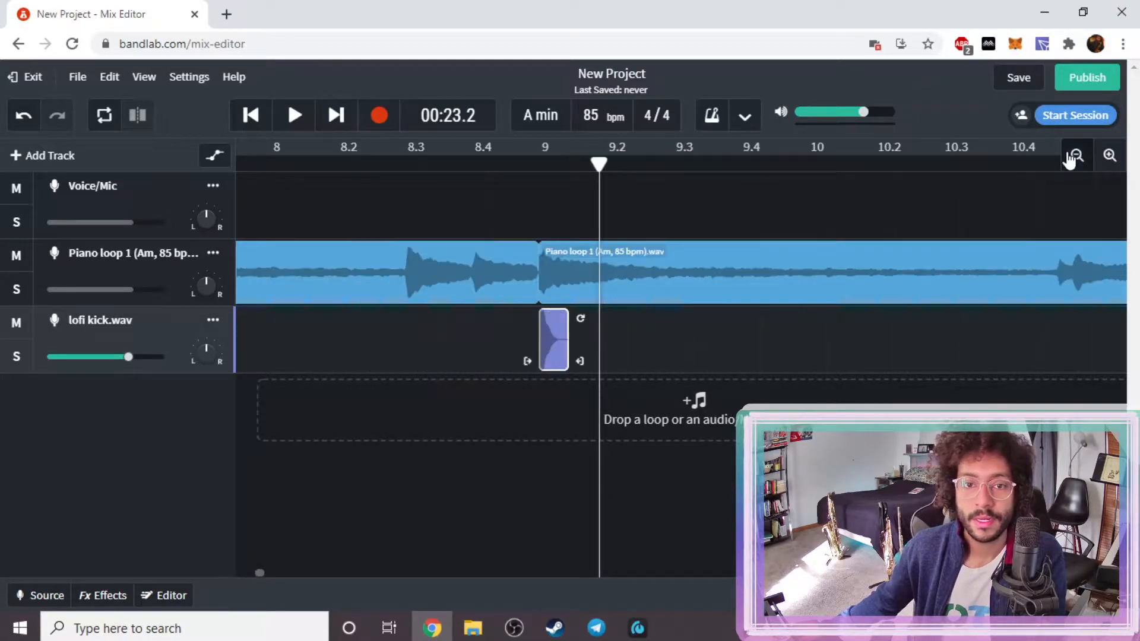
click(1067, 158)
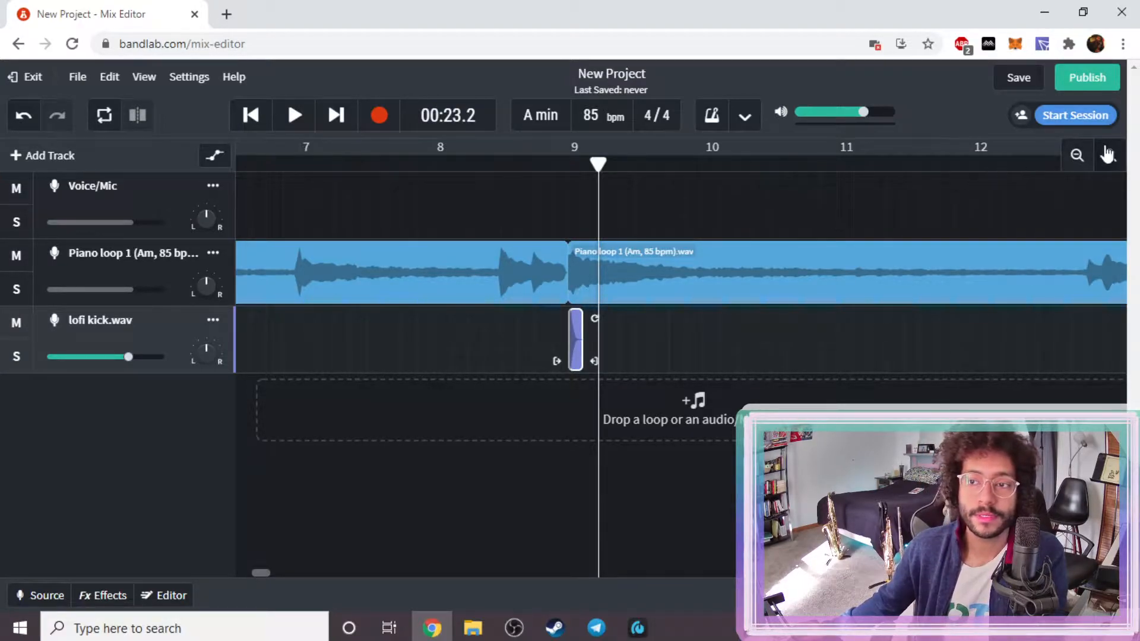
click(1109, 155)
click(1109, 155)
click(1109, 155)
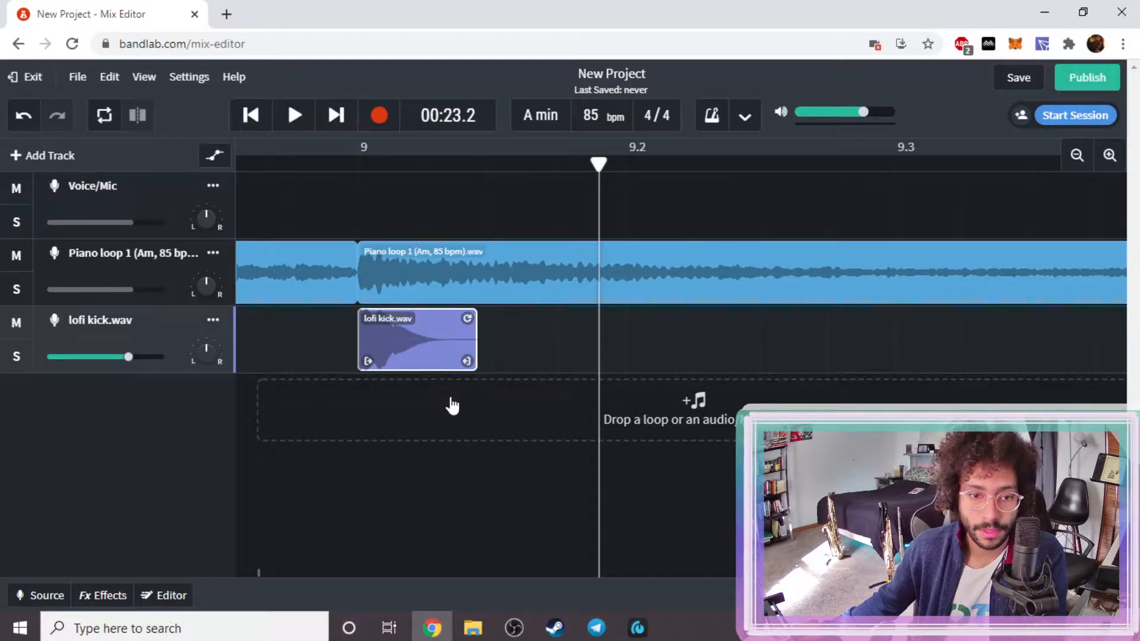
mouse_move(465, 356)
mouse_down()
mouse_move(521, 357)
mouse_move(479, 358)
mouse_up()
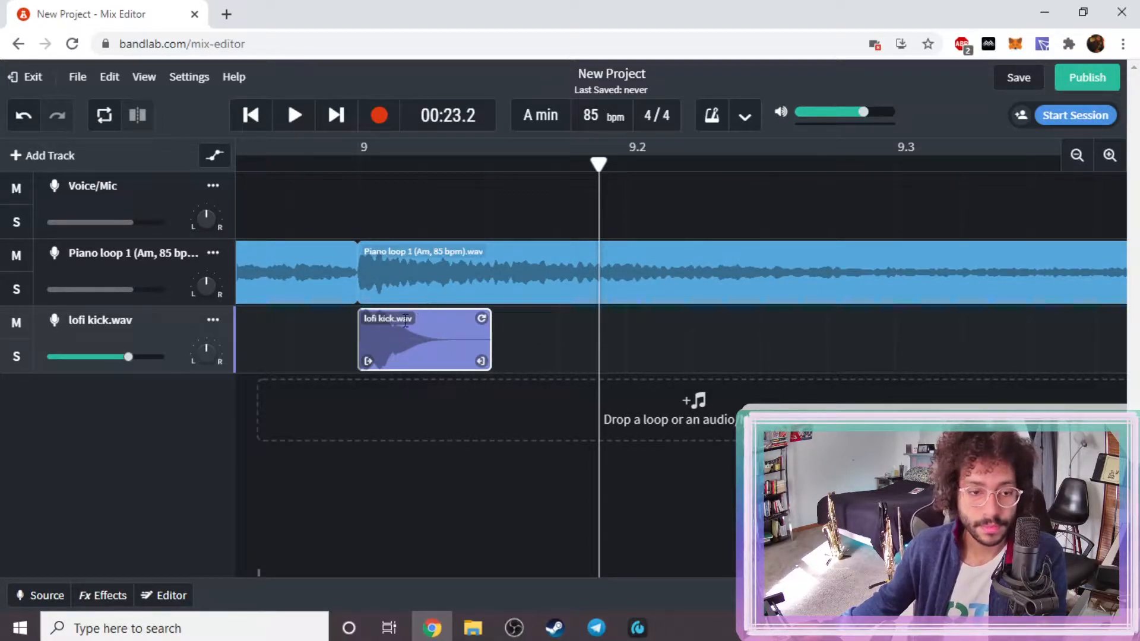
- Place the playhead exactly at the end of the lofi kick region, at 00:22.9
drag(481, 317, 484, 421)
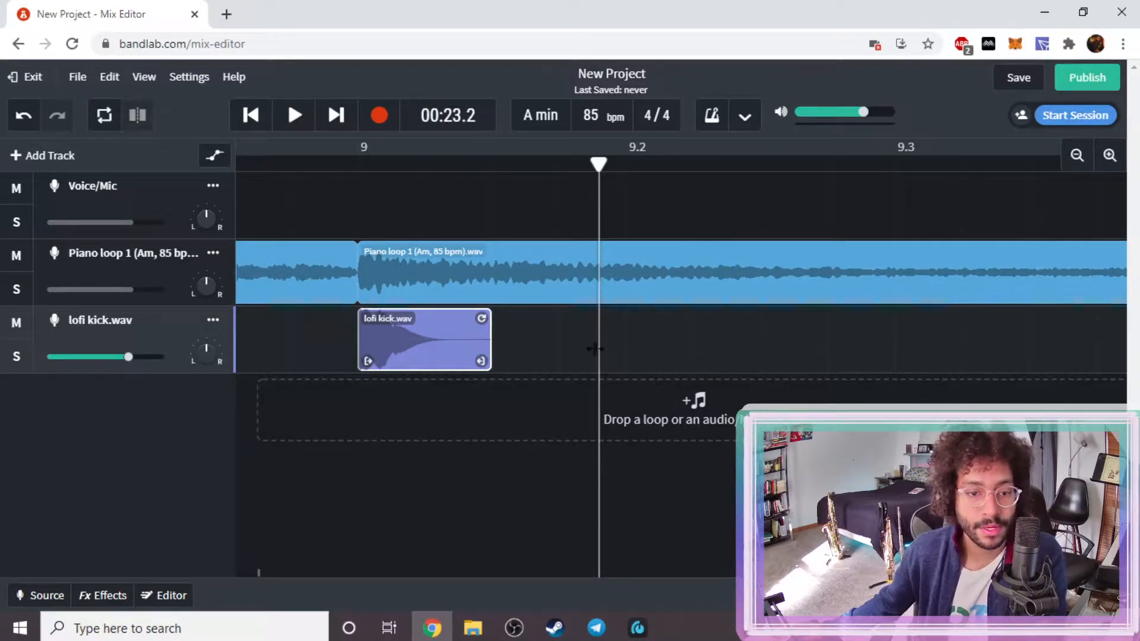
click(525, 336)
click(428, 330)
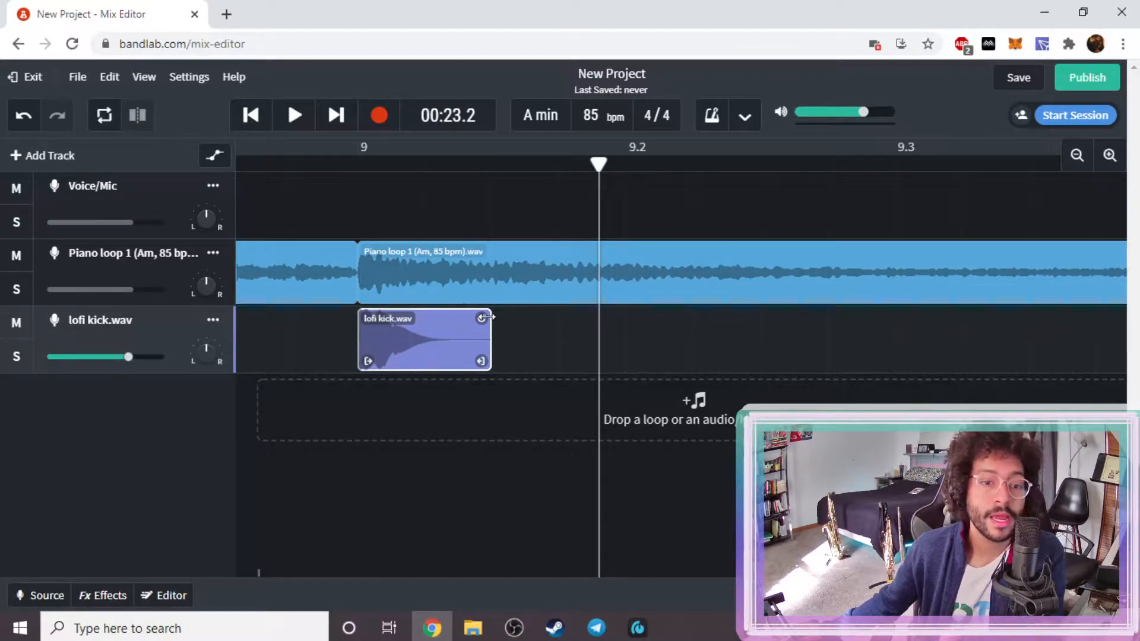
click(357, 163)
click(493, 163)
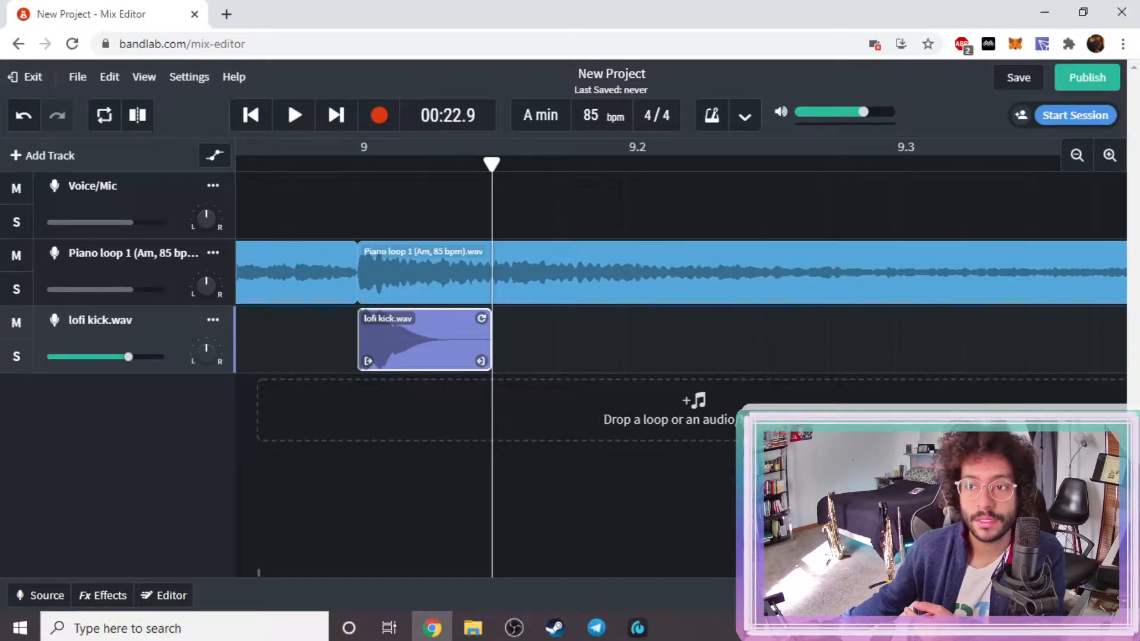
click(1074, 157)
click(1074, 156)
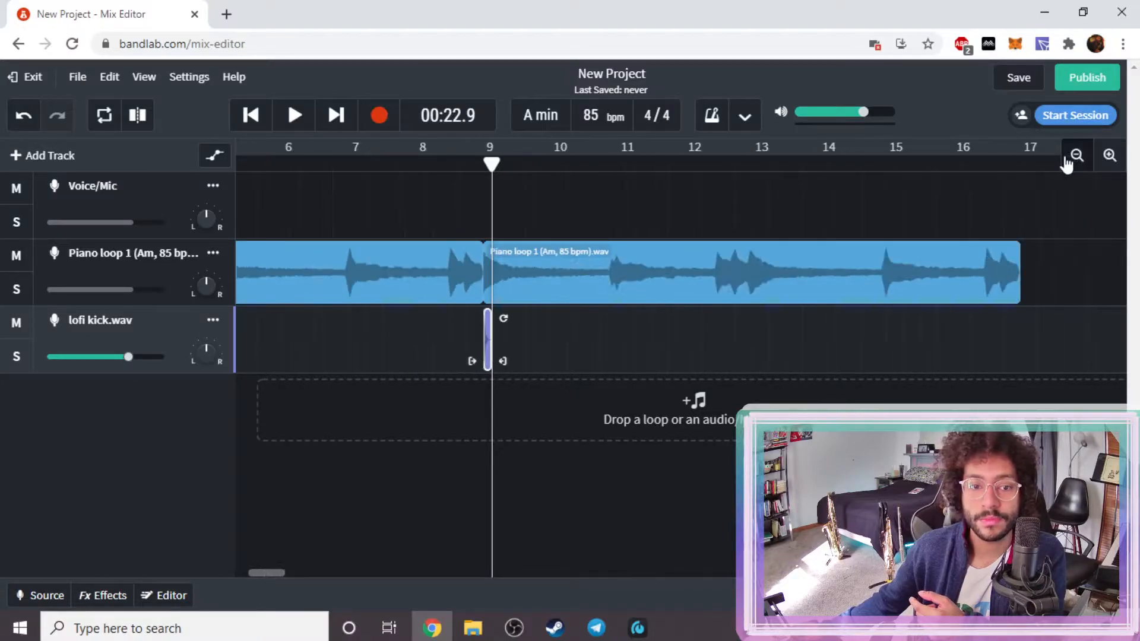
click(1074, 156)
click(1074, 156)
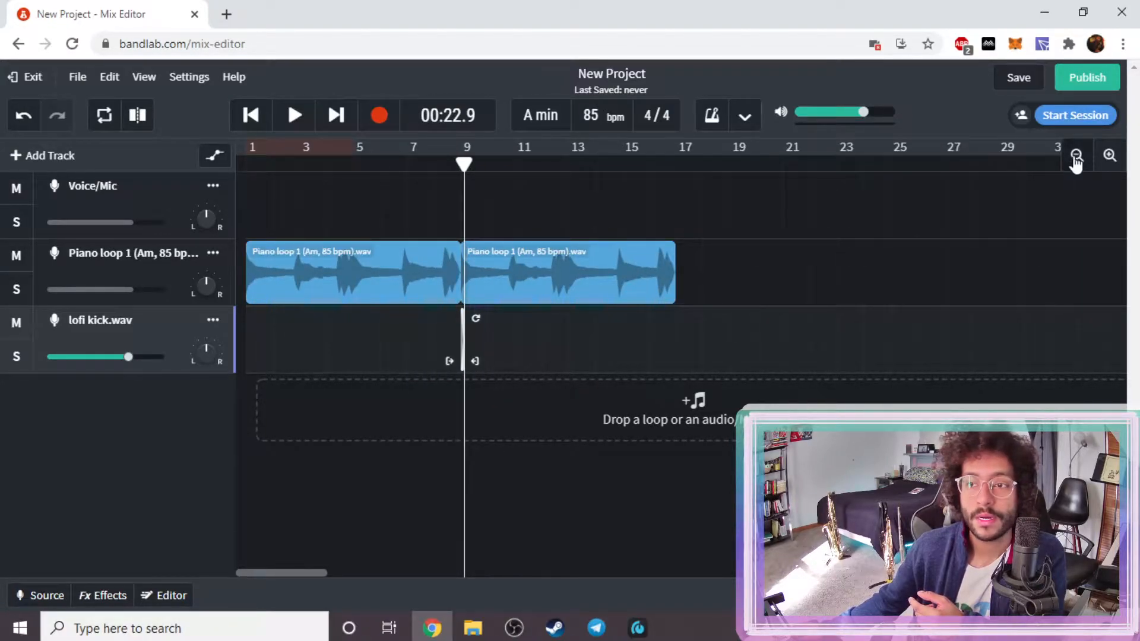
- Try looping the lofi kick region from bar 9 to bar 10, play it back, and shrink it to a single hit
click(1109, 155)
click(1109, 155)
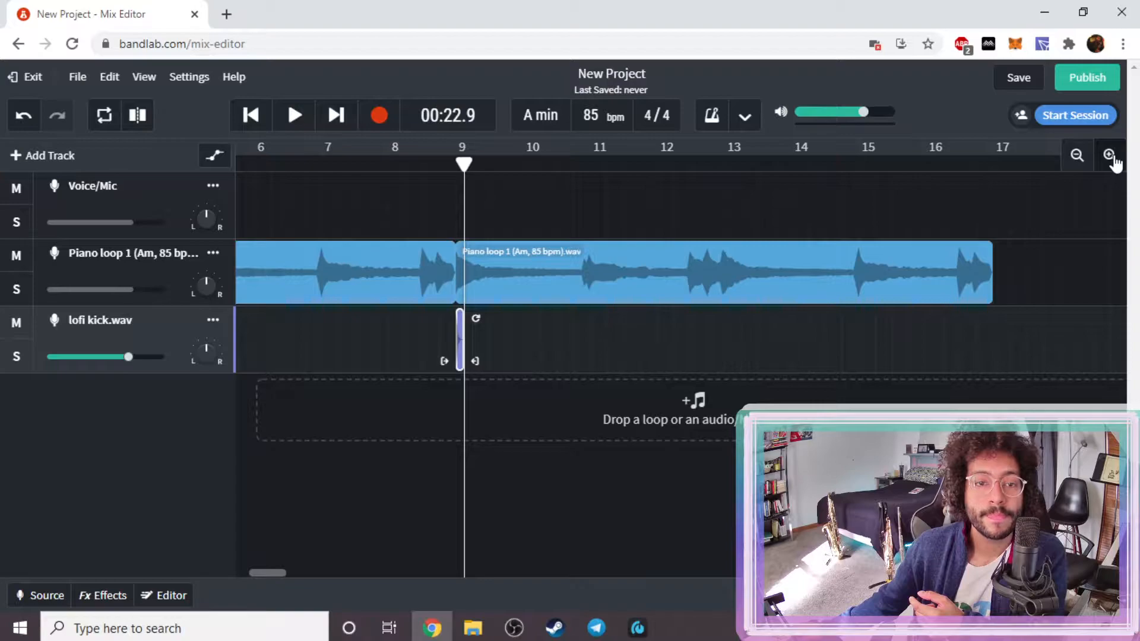
click(1109, 156)
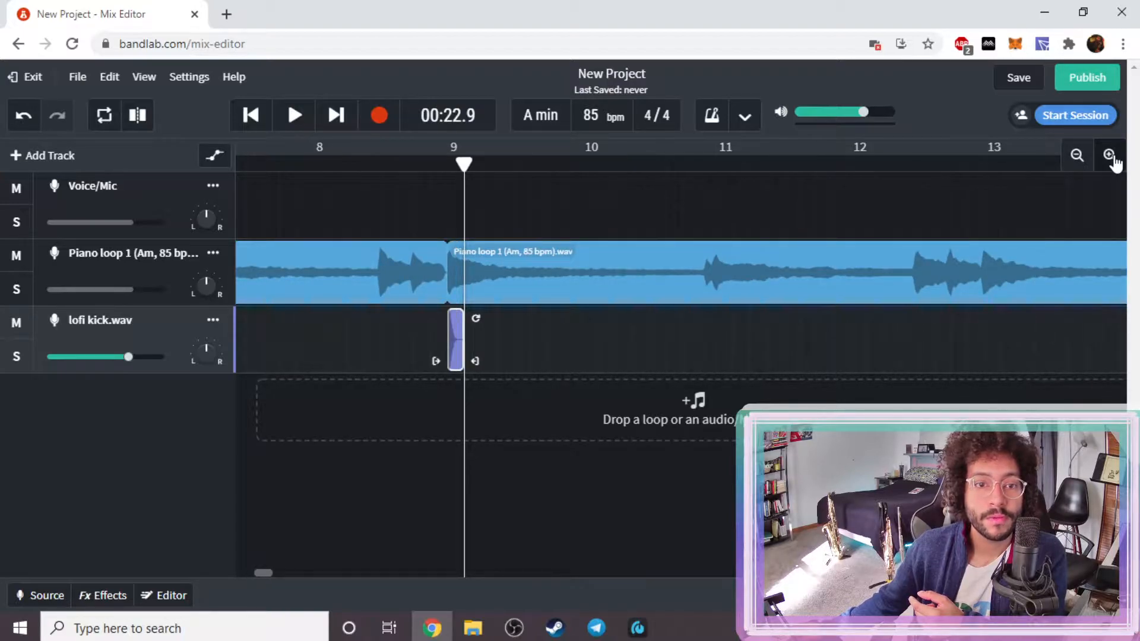
click(1109, 155)
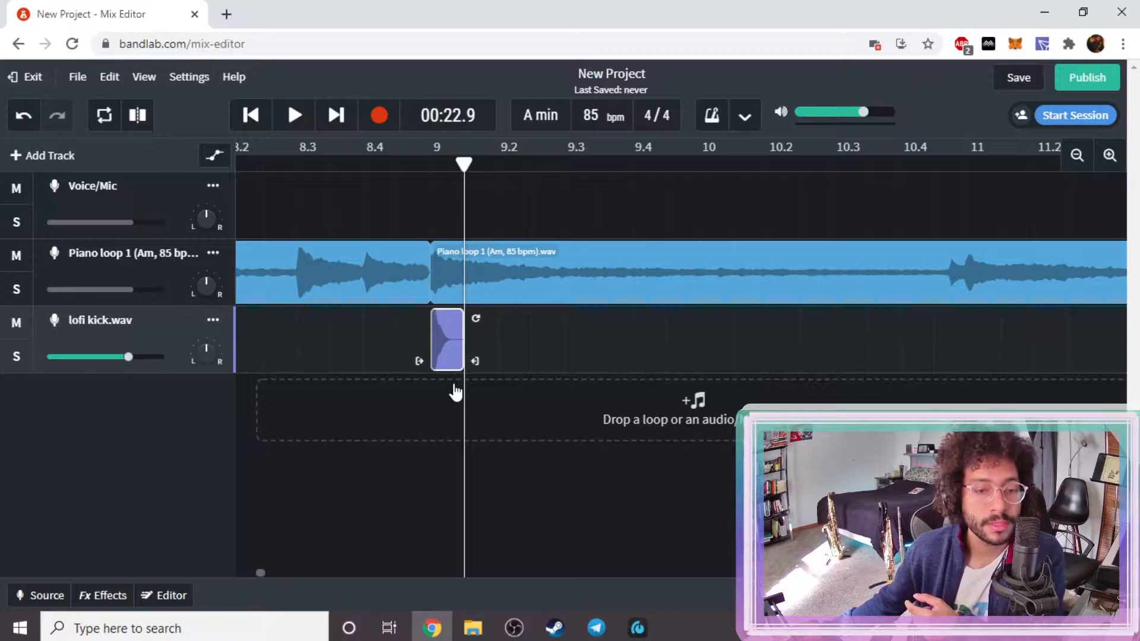
drag(475, 319, 710, 395)
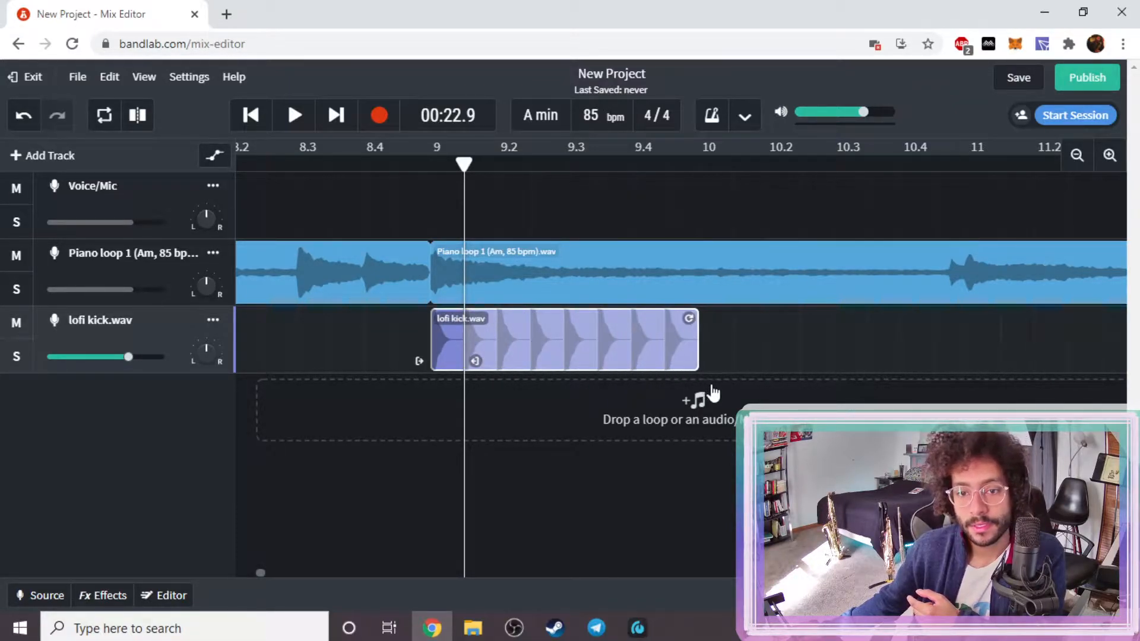
click(429, 169)
click(294, 117)
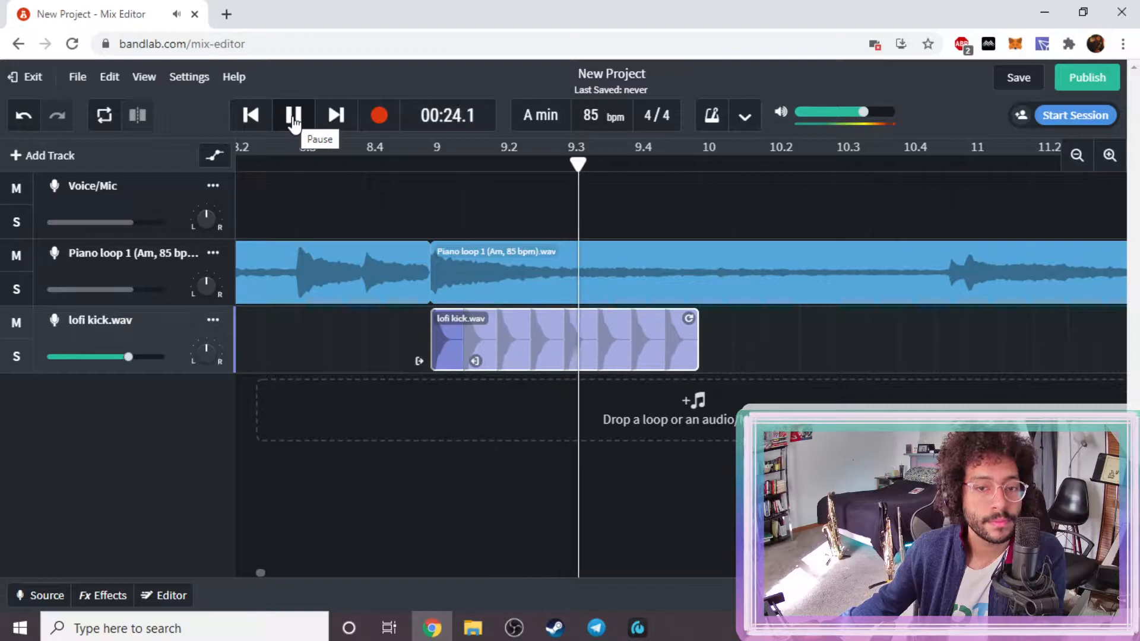
click(294, 116)
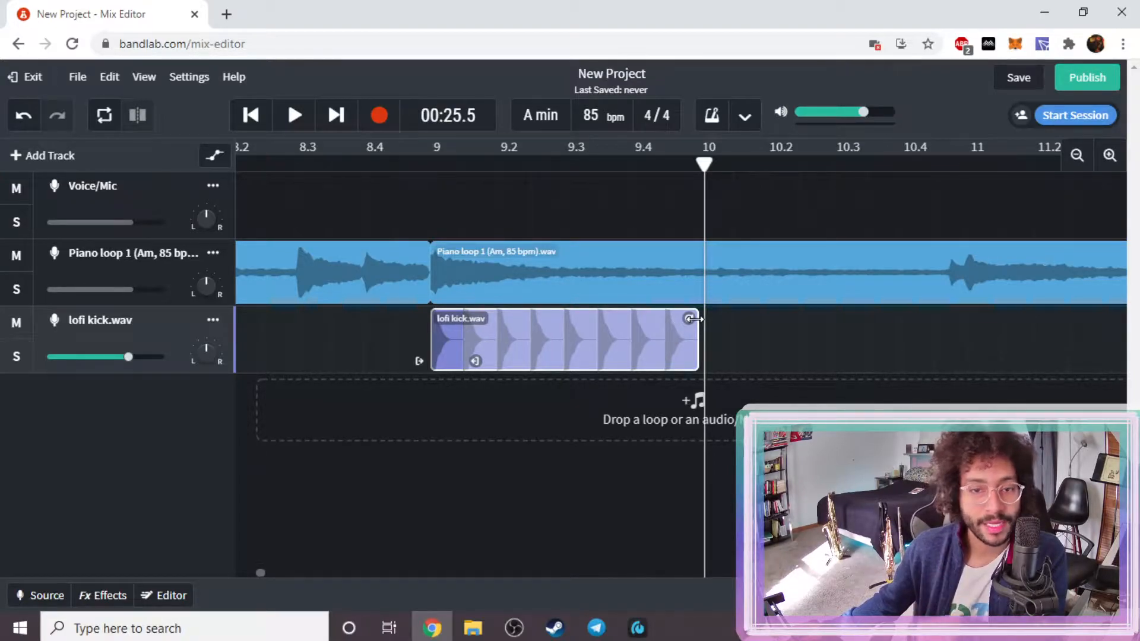
drag(695, 319, 448, 386)
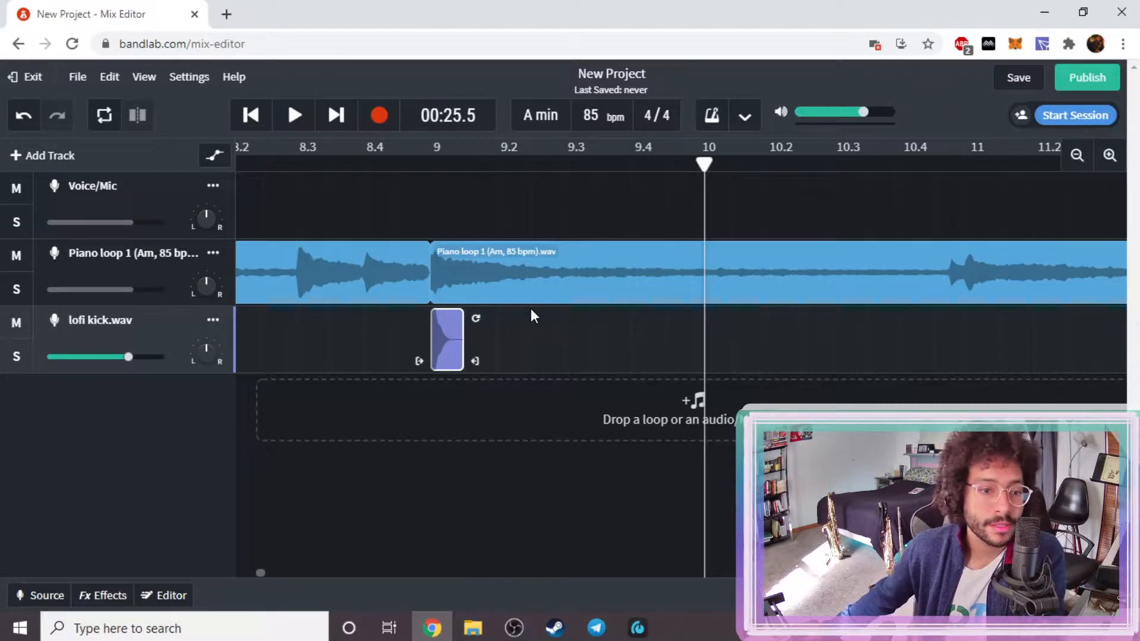
- Copy the lofi kick region, paste it at beat 9.3 on the same track, and play the result from bar 9
right_click(453, 329)
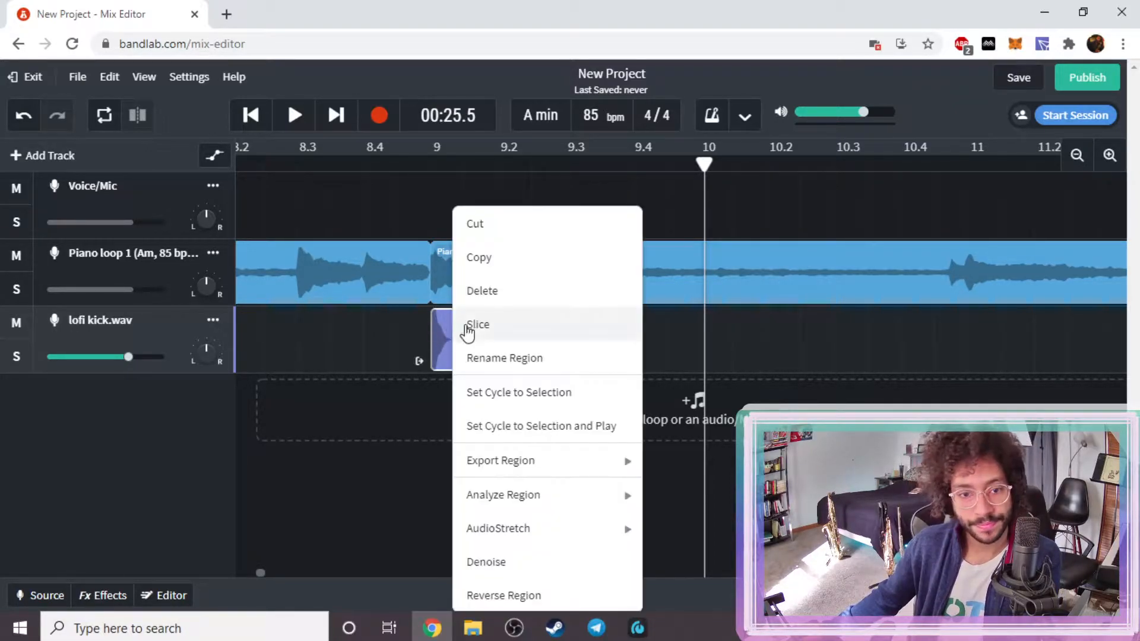
click(493, 258)
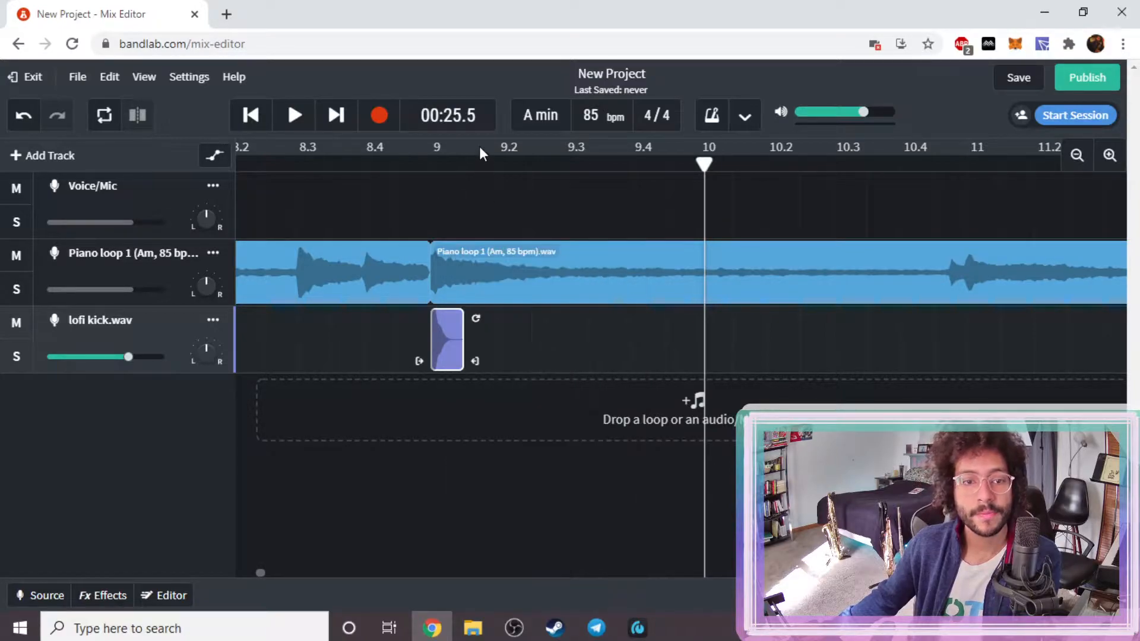
click(564, 161)
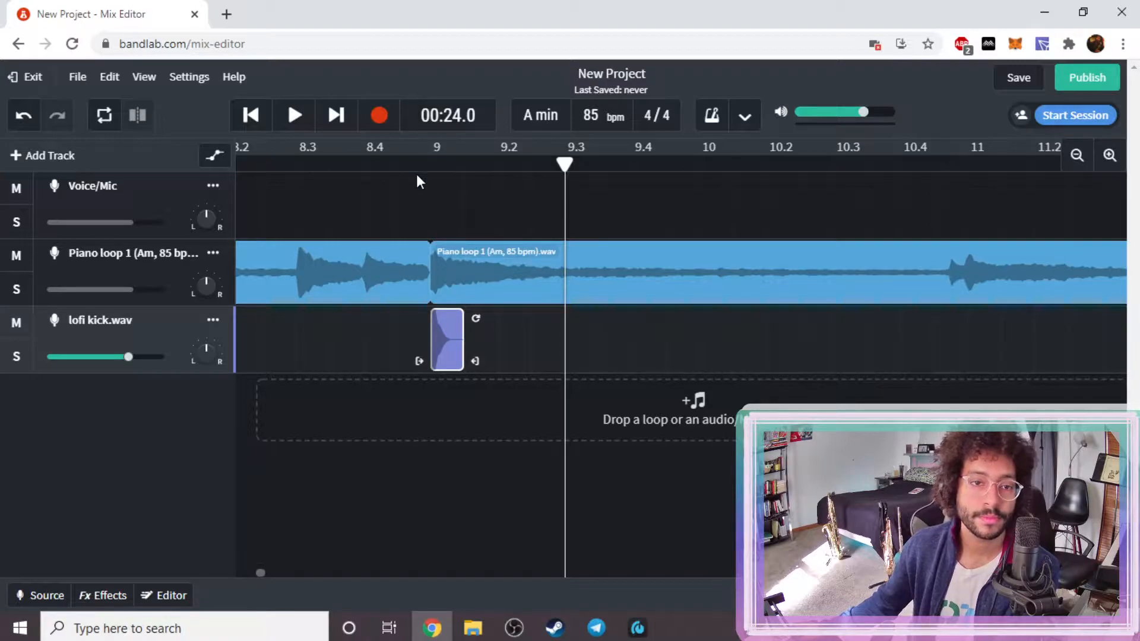
key(ctrl+v)
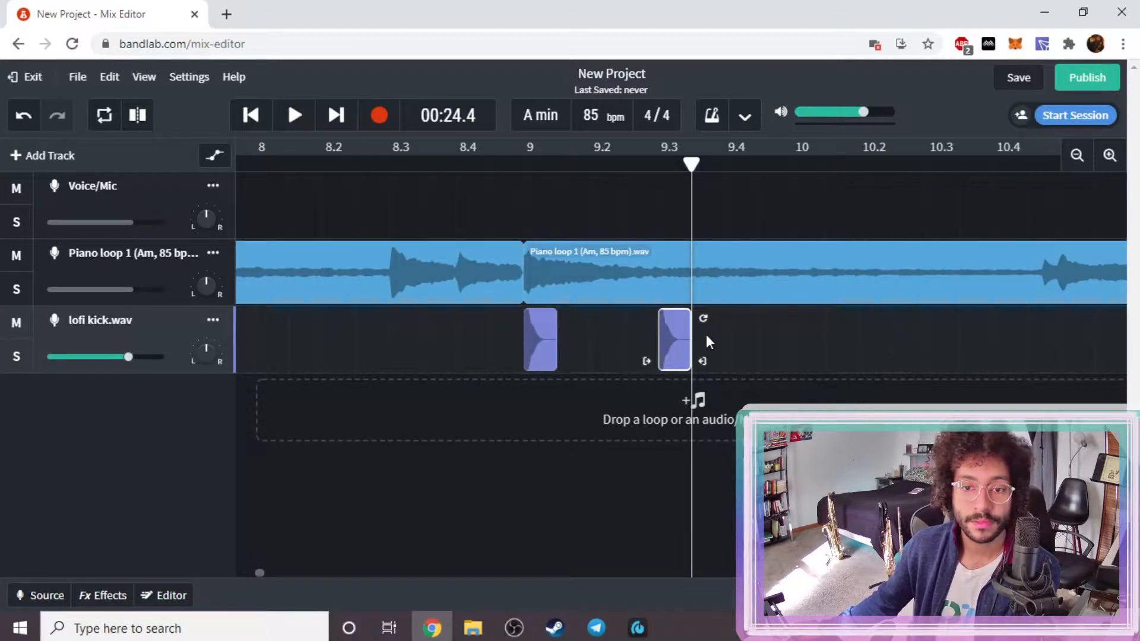
click(513, 168)
key(space)
key(space)
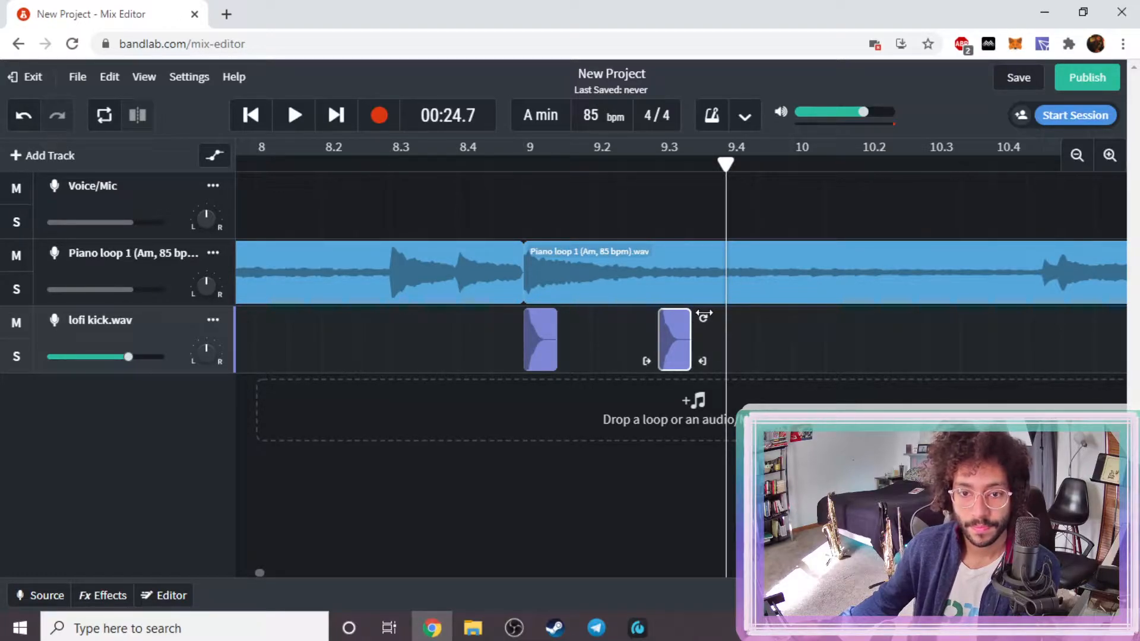
- Loop the second lofi kick region once so it hits twice, and play from bar 9
drag(702, 321, 726, 323)
click(524, 163)
key(space)
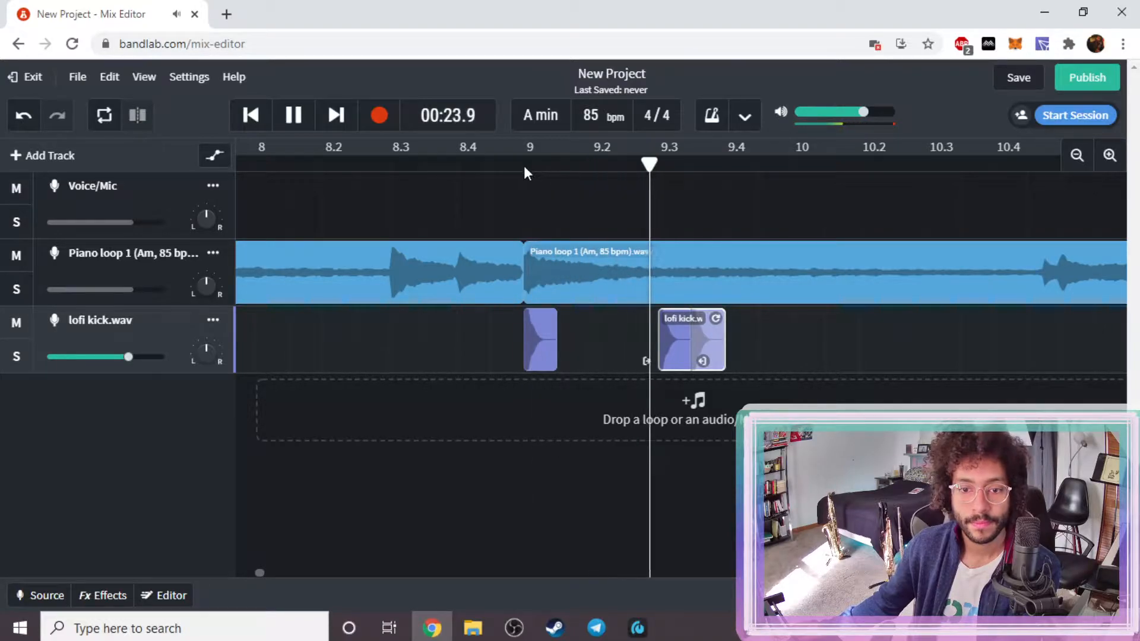
key(space)
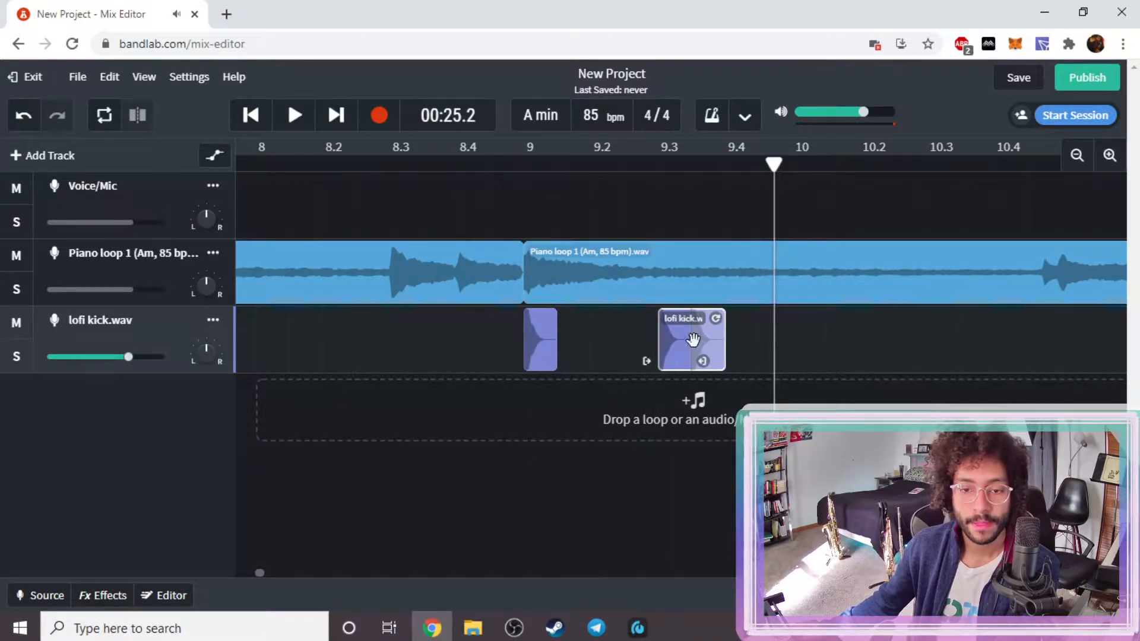
- Move the double-hit kick region half a beat earlier, between beats 9.2 and 9.3, and play from bar 9
drag(671, 326, 637, 335)
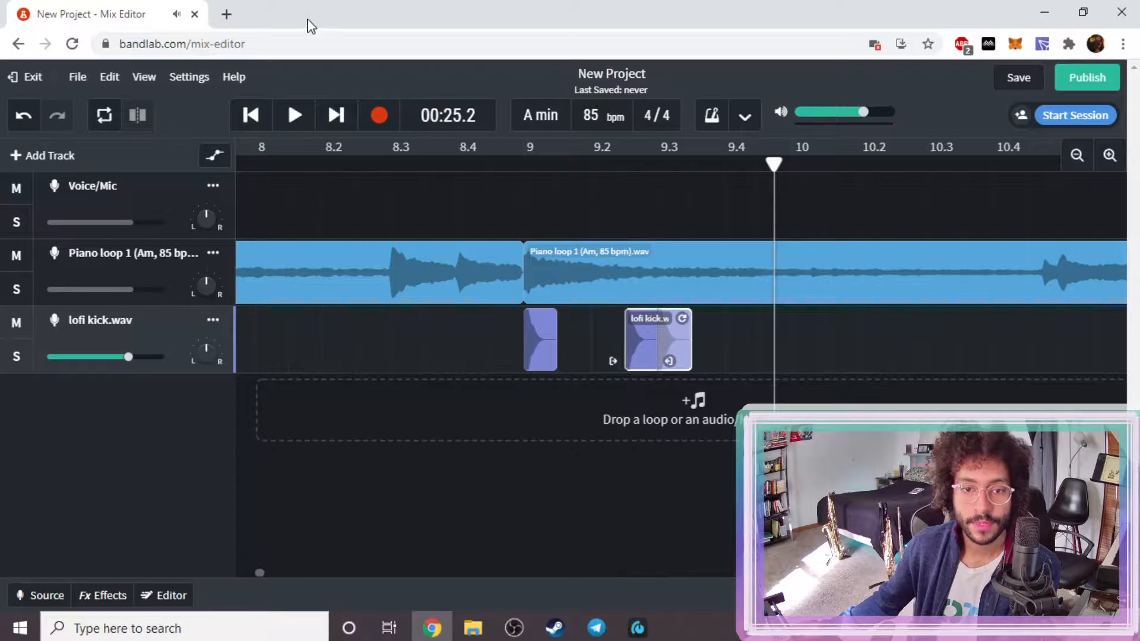
click(512, 169)
key(space)
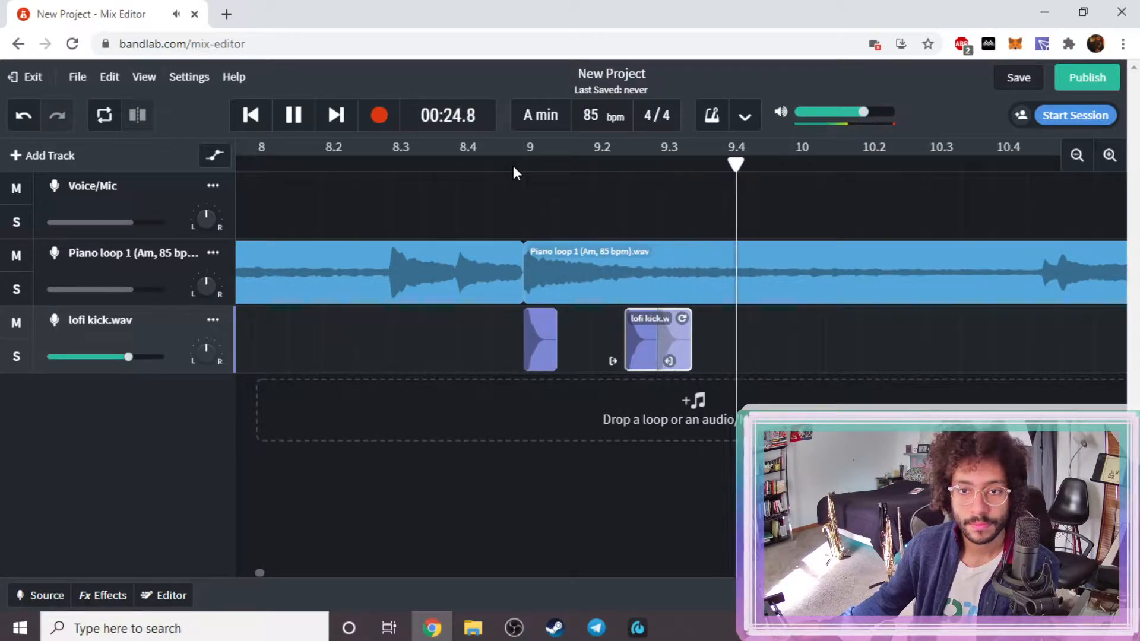
key(space)
- Select both lofi kick regions in bar 9 and place a copy of them starting at bar 10
click(535, 342)
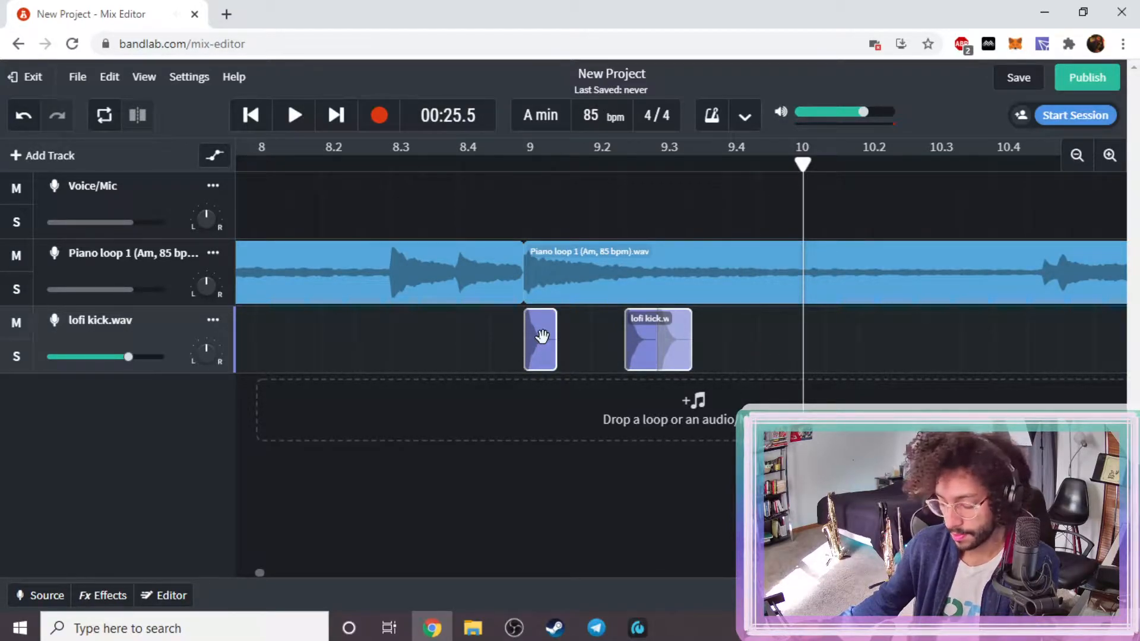
key(ctrl+d)
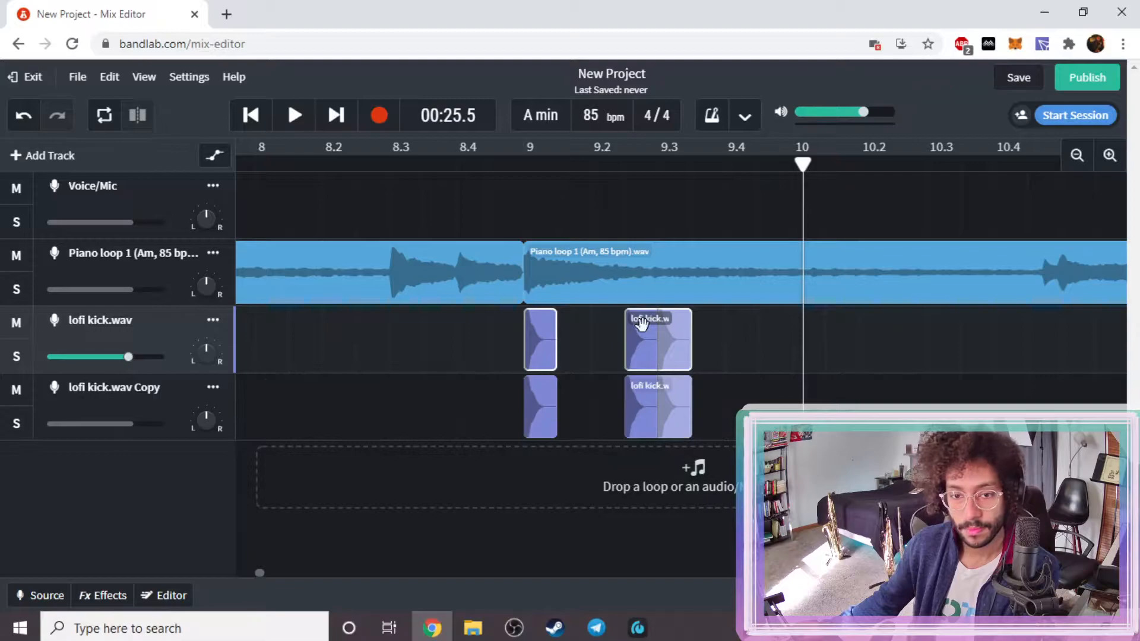
key(ctrl+z)
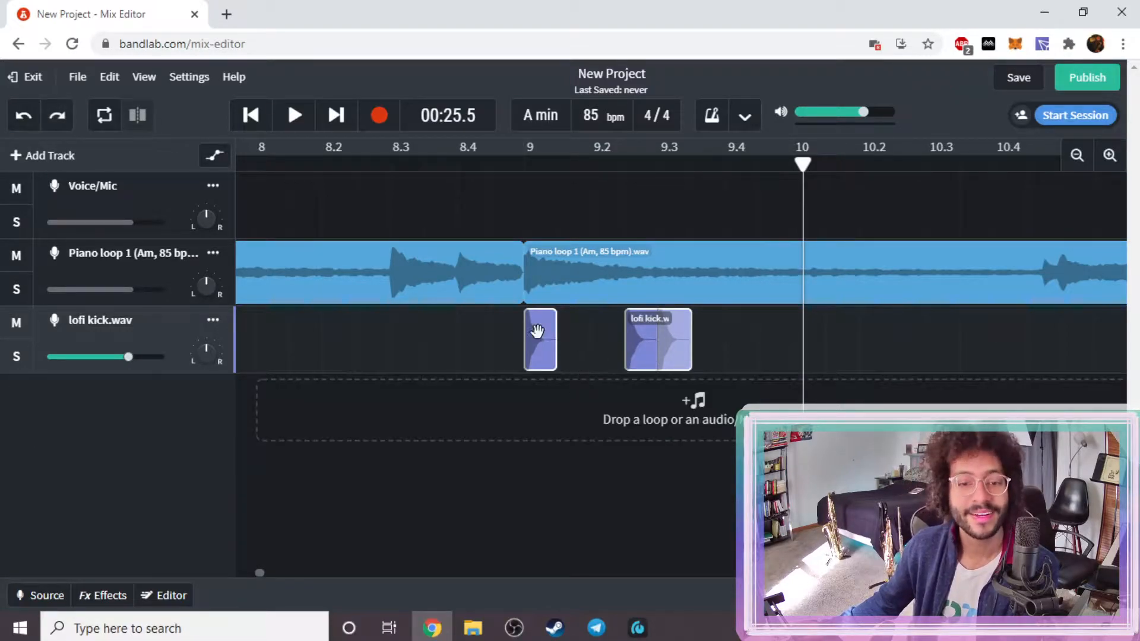
drag(533, 329, 803, 337)
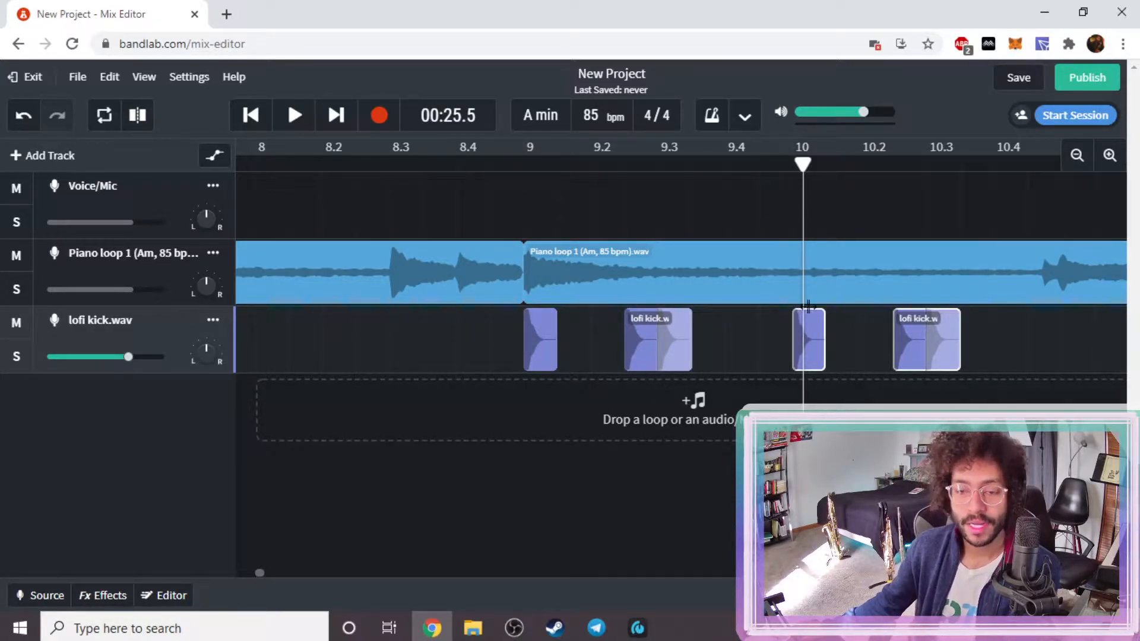
- Set the playhead exactly at the start of bar 9 and play through the two-bar kick pattern
click(527, 159)
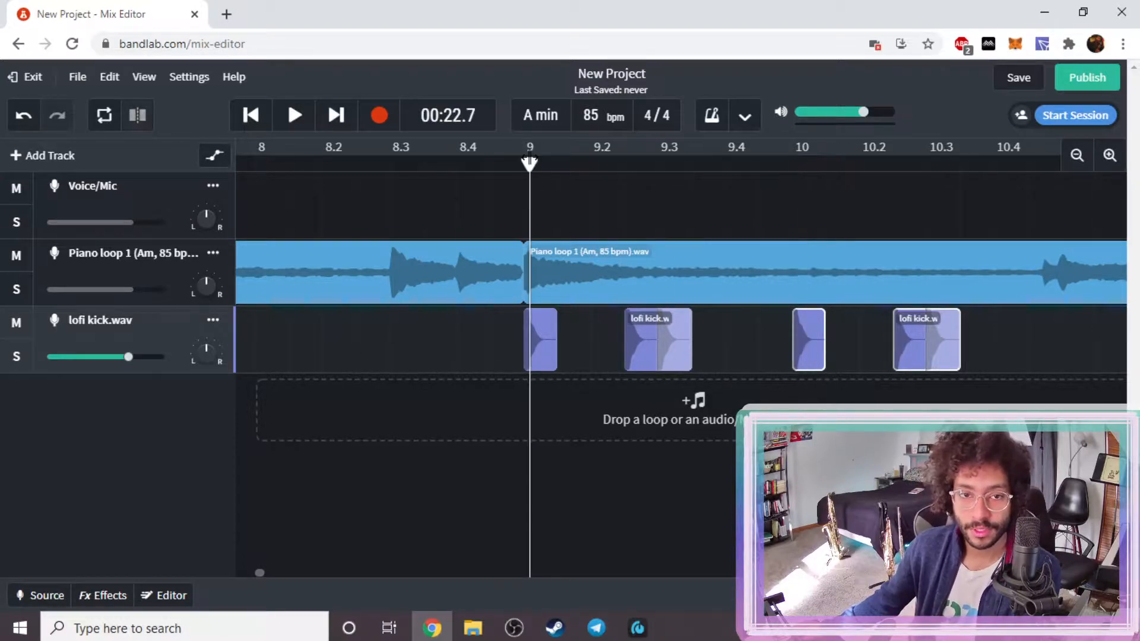
drag(527, 161, 522, 162)
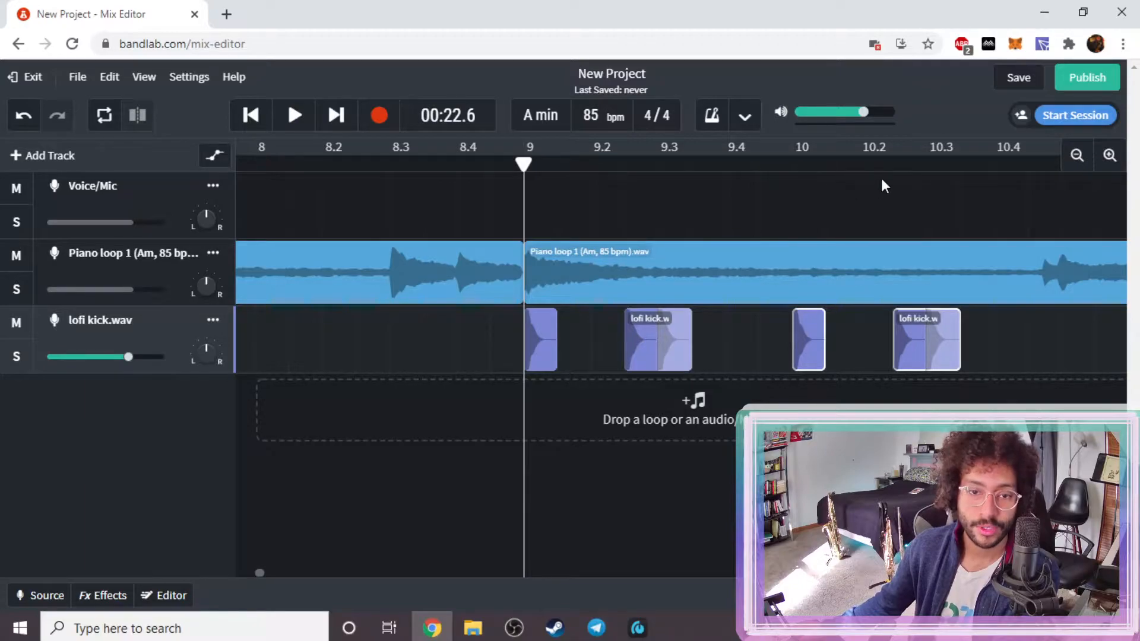
key(space)
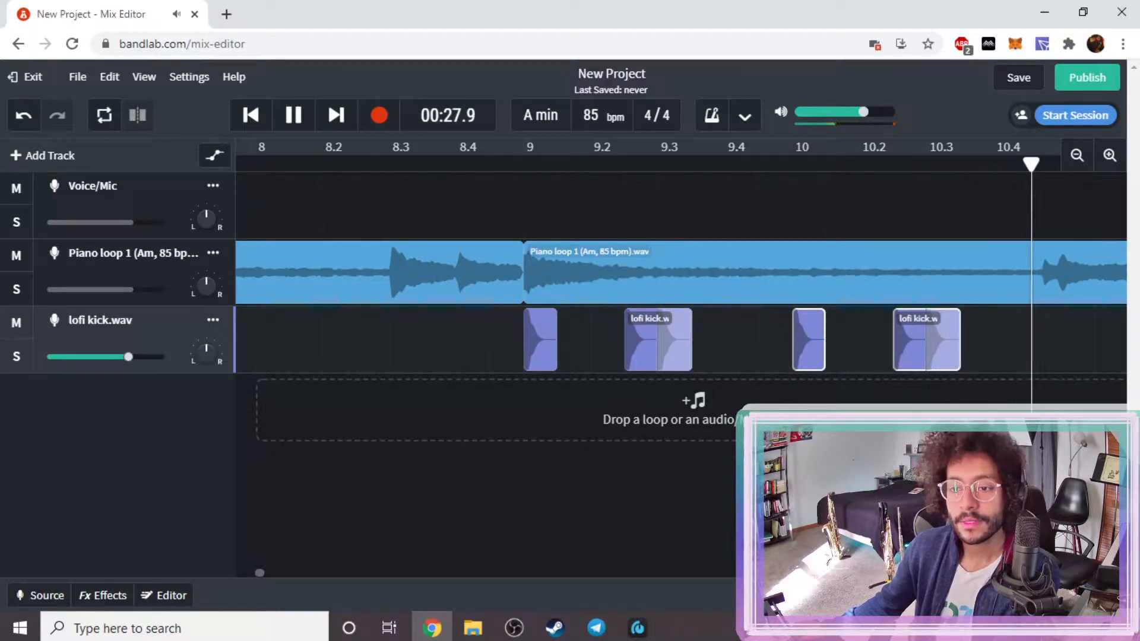
key(space)
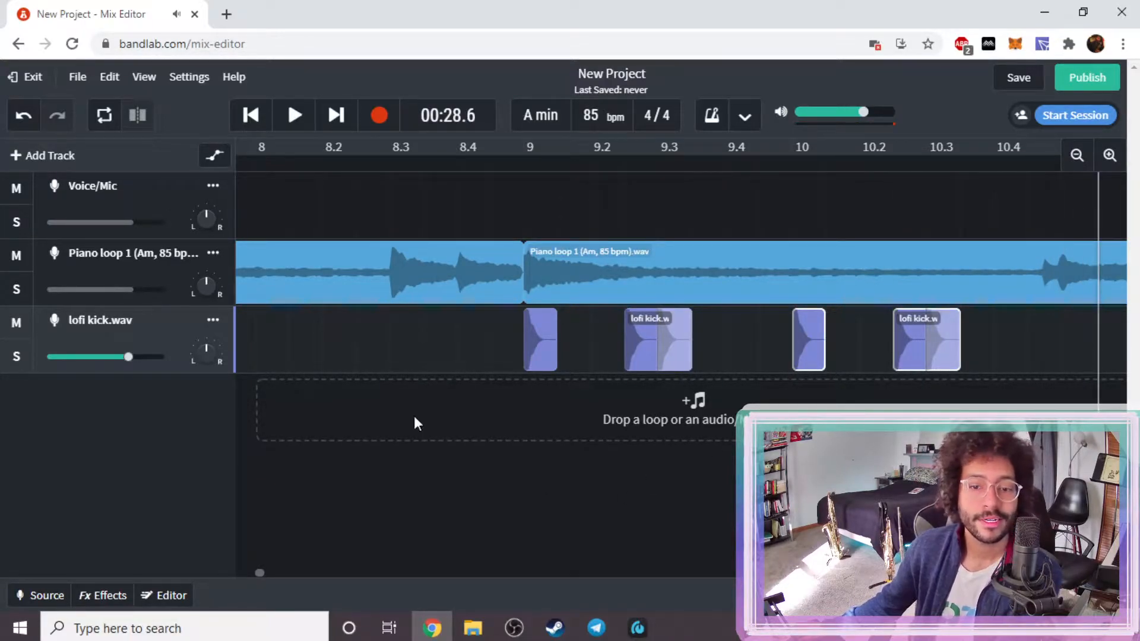
- Copy the four lofi kick regions of bars 9 and 10 to start at bar 11, and play from bar 9
click(1078, 160)
drag(915, 350, 773, 353)
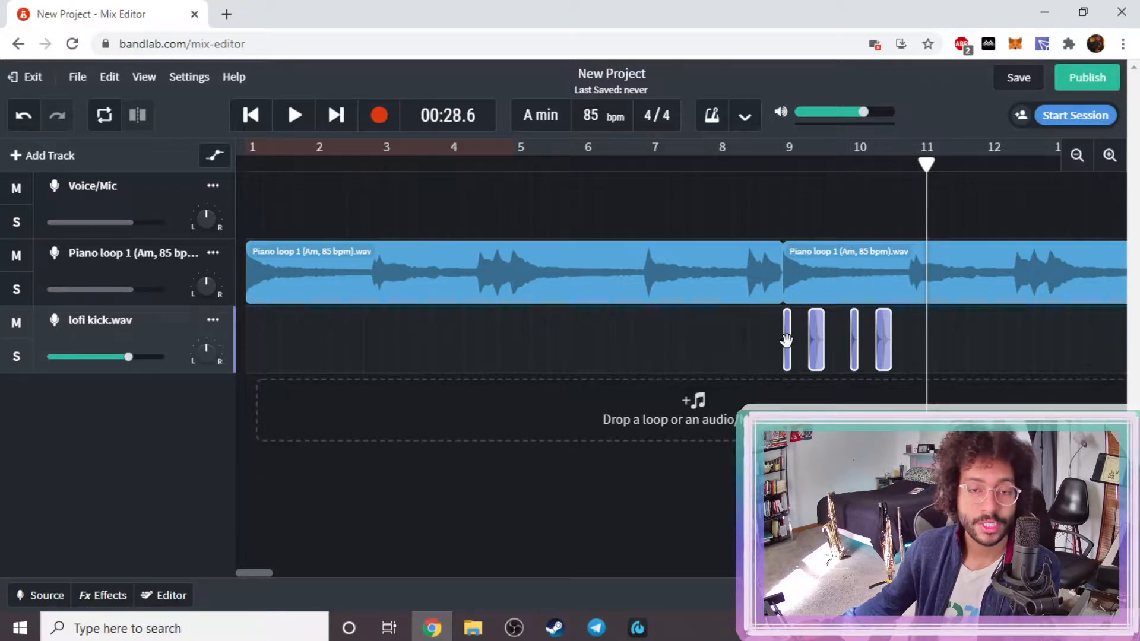
drag(787, 340, 922, 362)
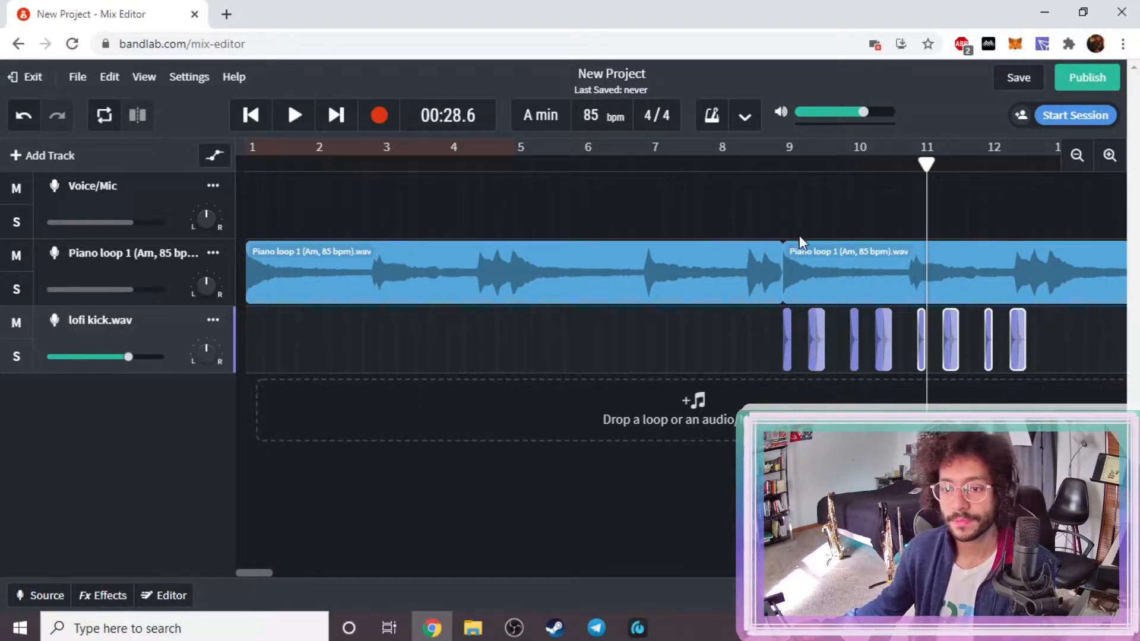
click(782, 165)
key(space)
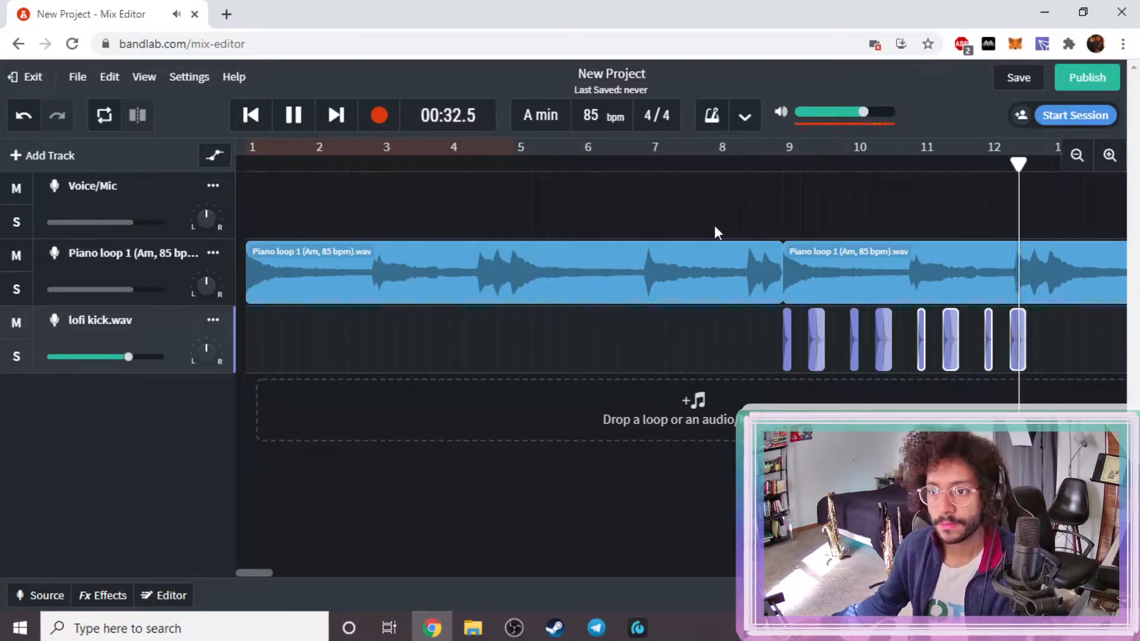
key(space)
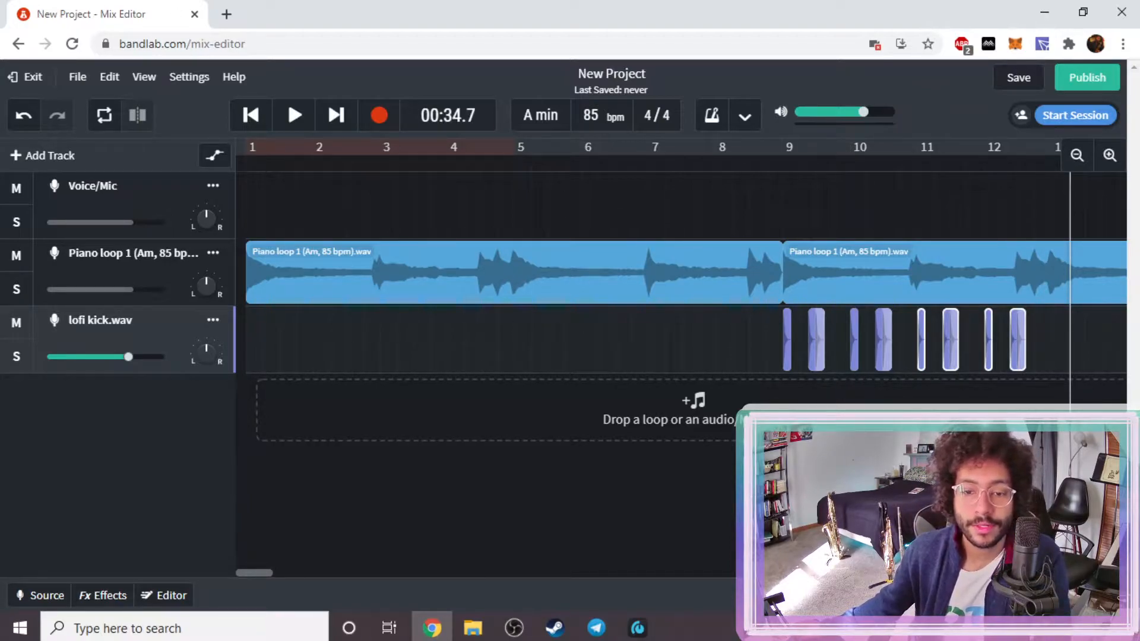
- Copy all eight lofi kick regions to start at bar 13, and return the playhead to bar 9
mouse_move(257, 569)
mouse_down()
mouse_move(283, 569)
mouse_move(271, 575)
mouse_up()
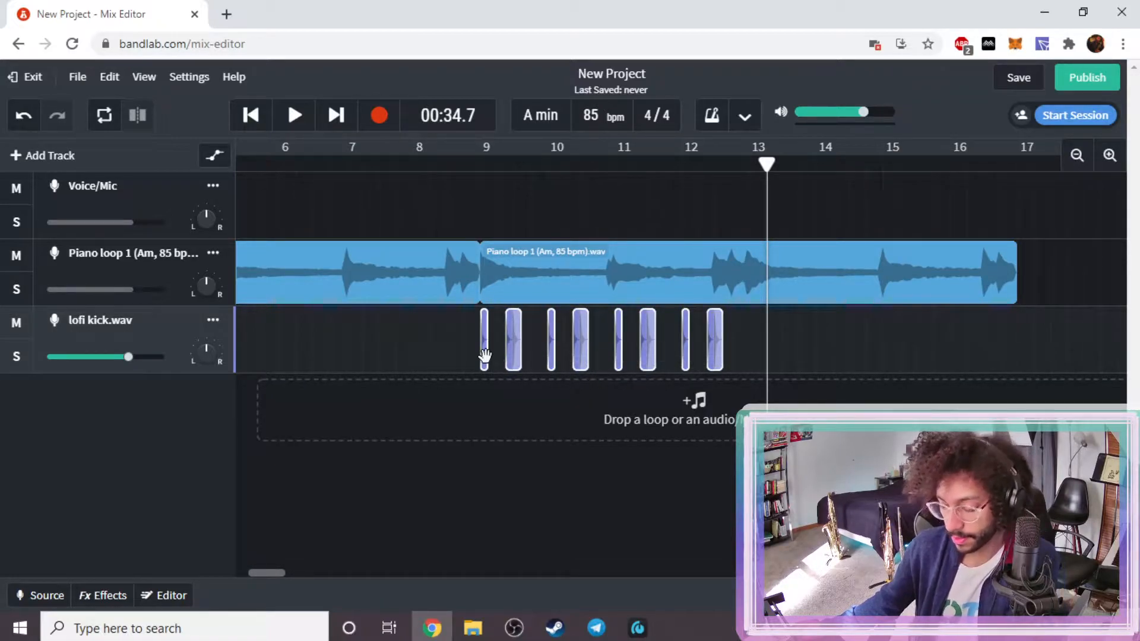
drag(485, 357, 751, 395)
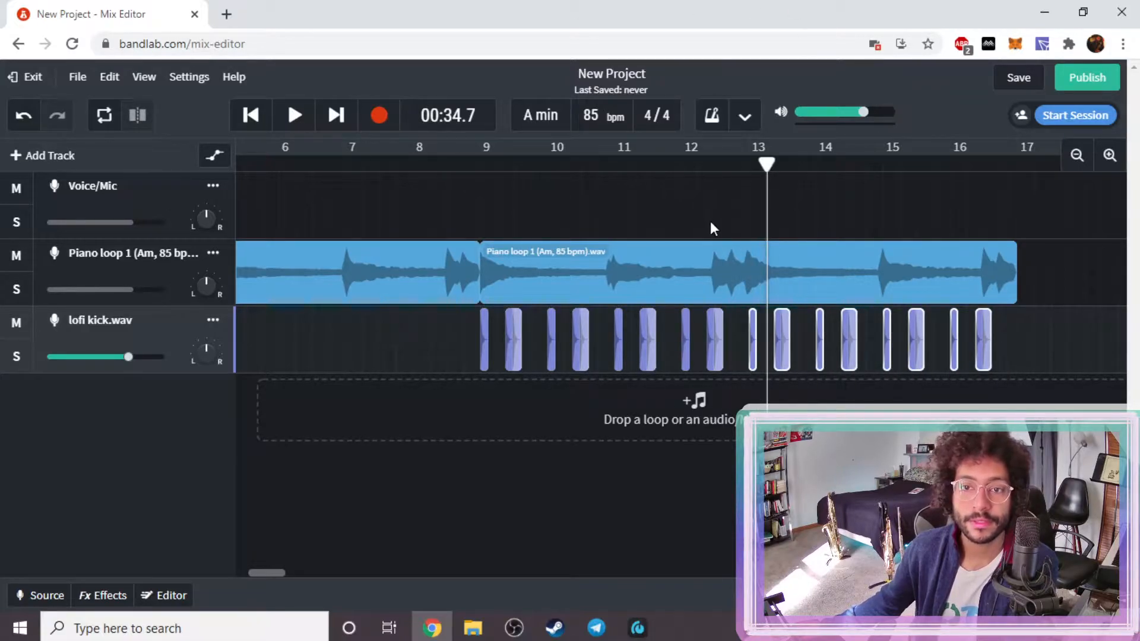
click(478, 157)
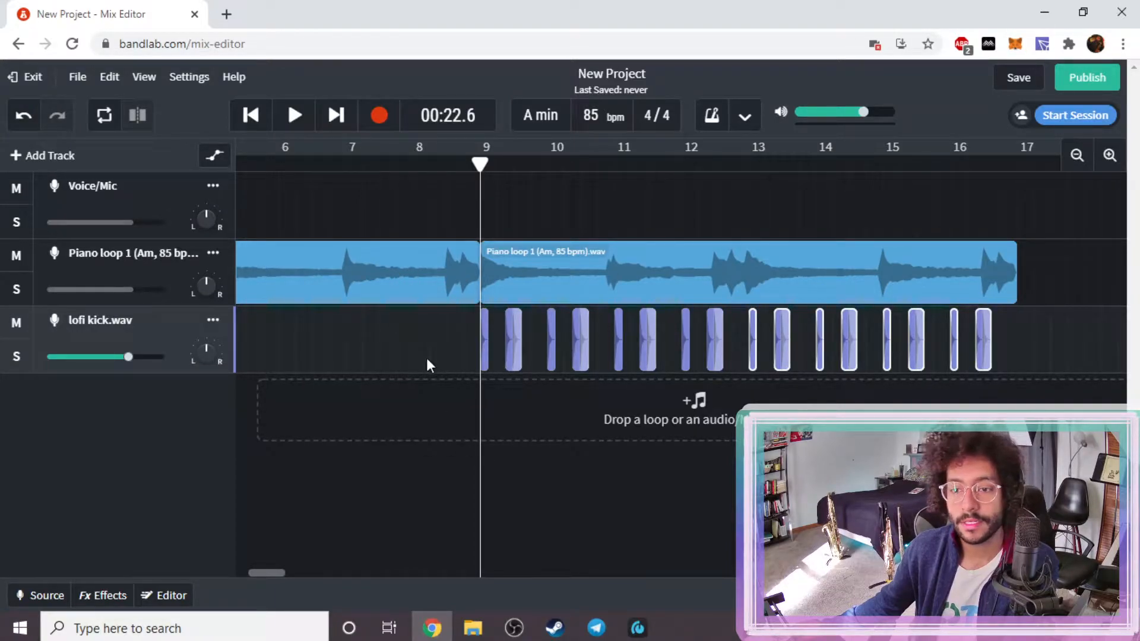
- Import the lofi snare sample onto a new track below the lofi kick track, placing it shortly after bar 8
click(183, 322)
key(Return)
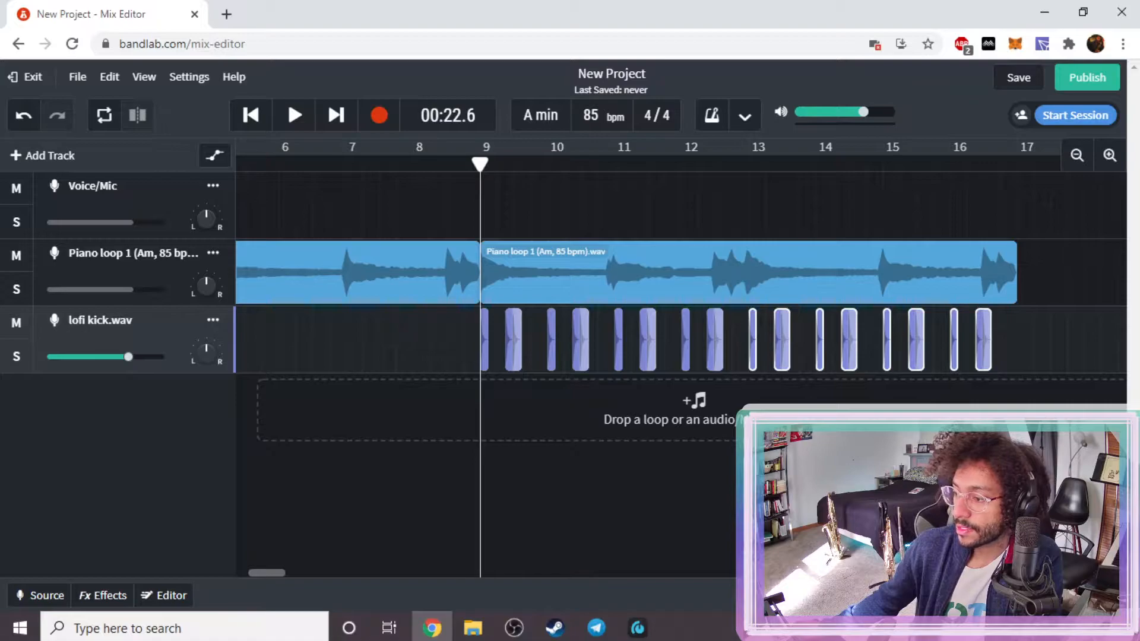
drag(0, 356, 438, 405)
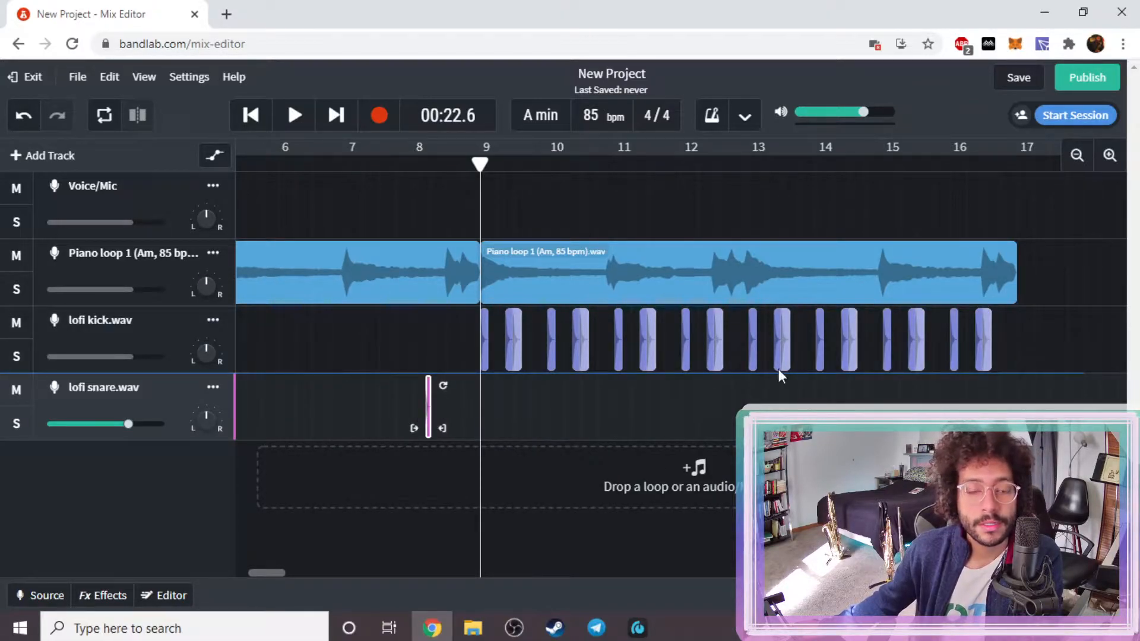
click(1109, 155)
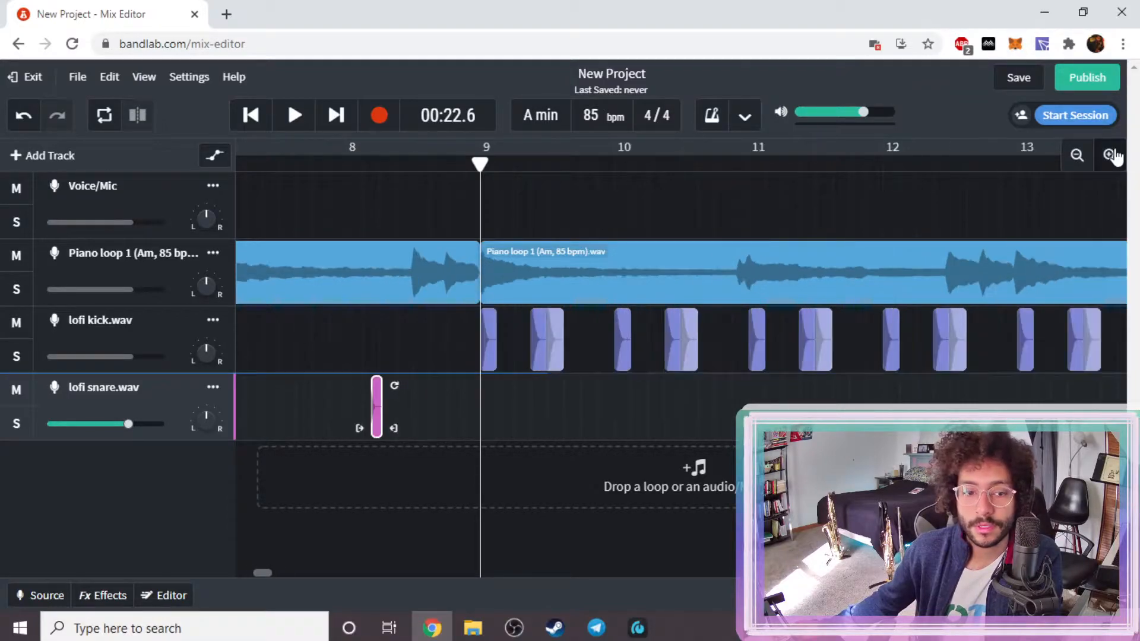
click(1109, 155)
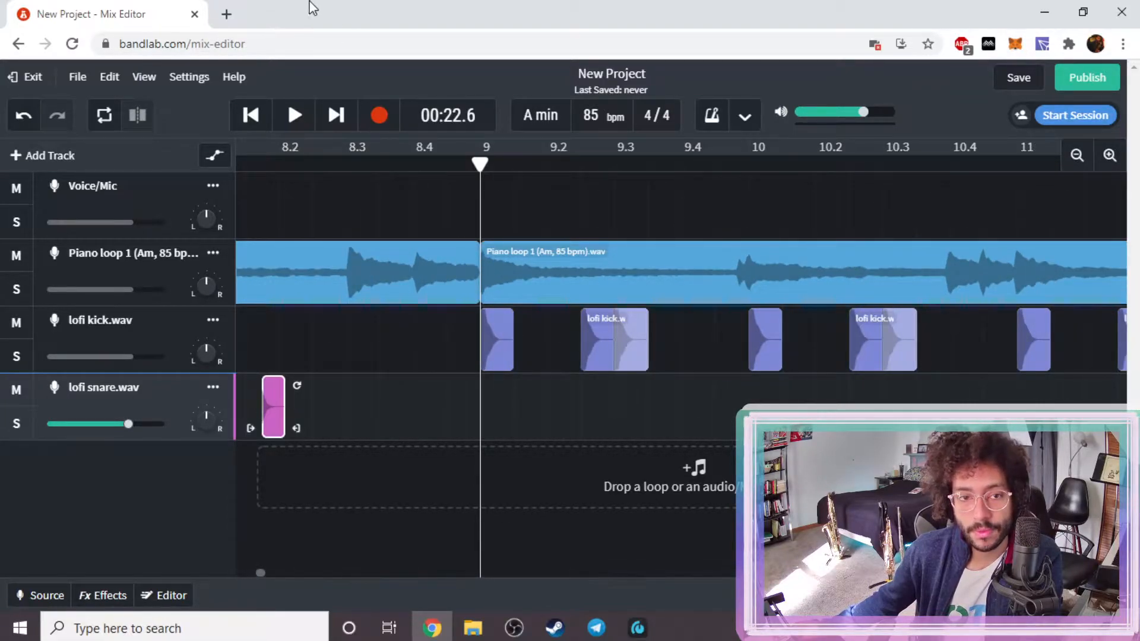
- Move the lofi snare region to beat 9.2, and play from the start of bar 9 to check its timing
drag(484, 158, 340, 211)
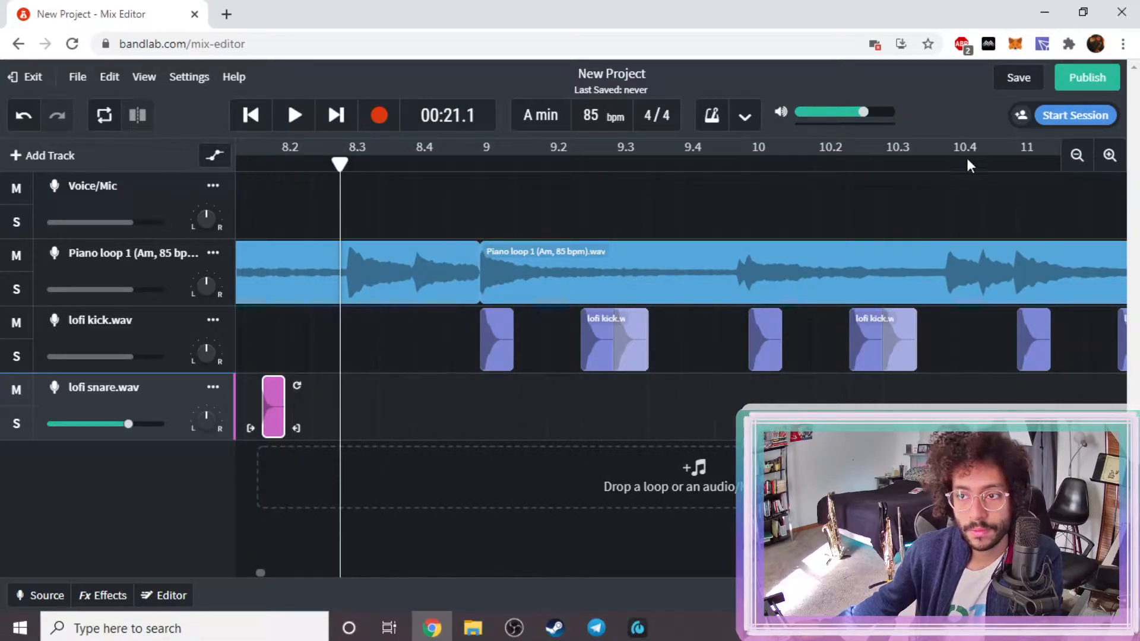
click(1078, 155)
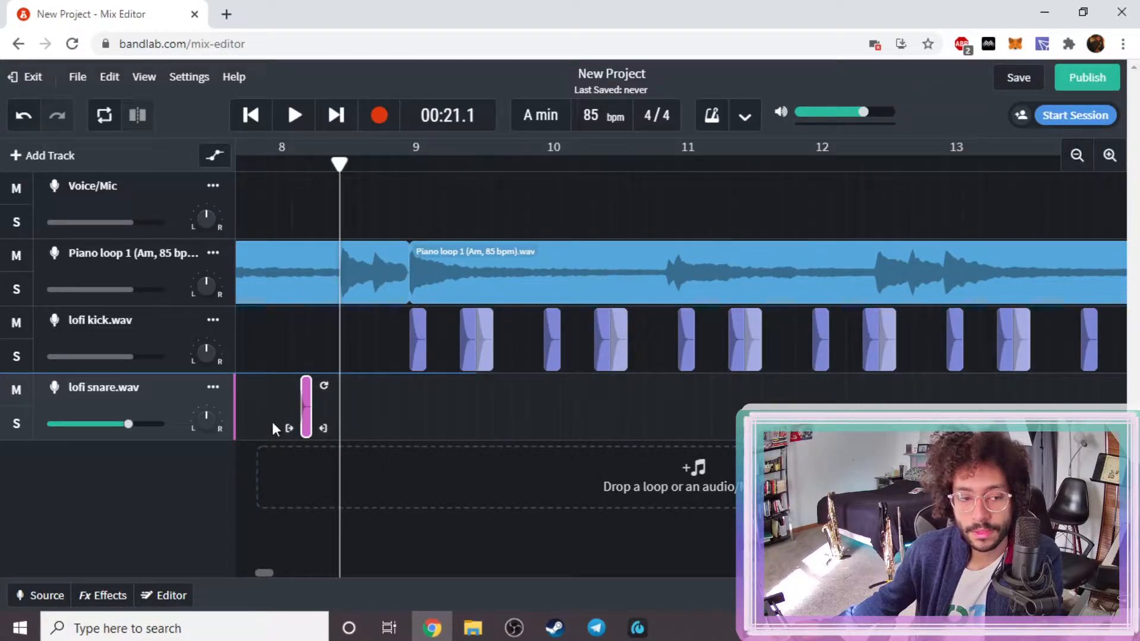
click(1110, 157)
drag(269, 392, 564, 419)
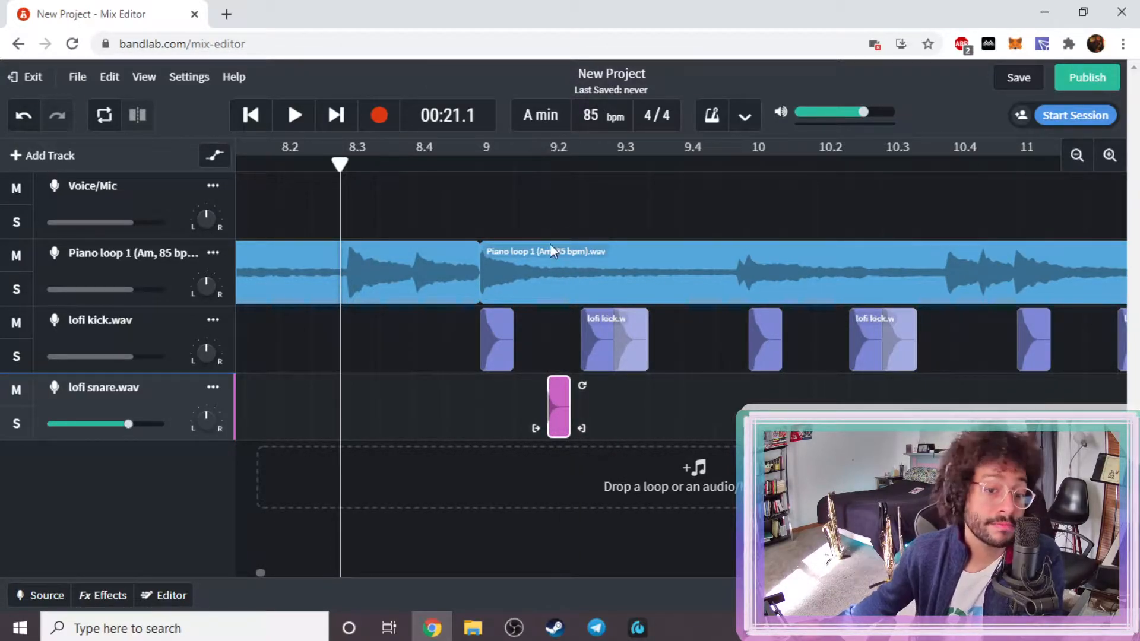
click(479, 164)
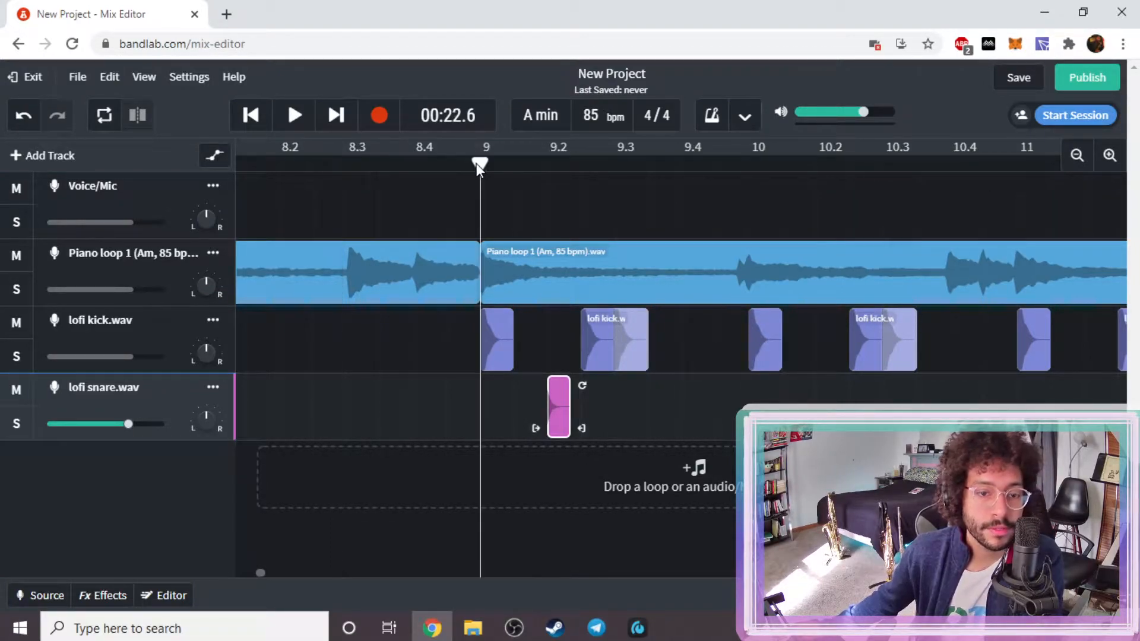
key(space)
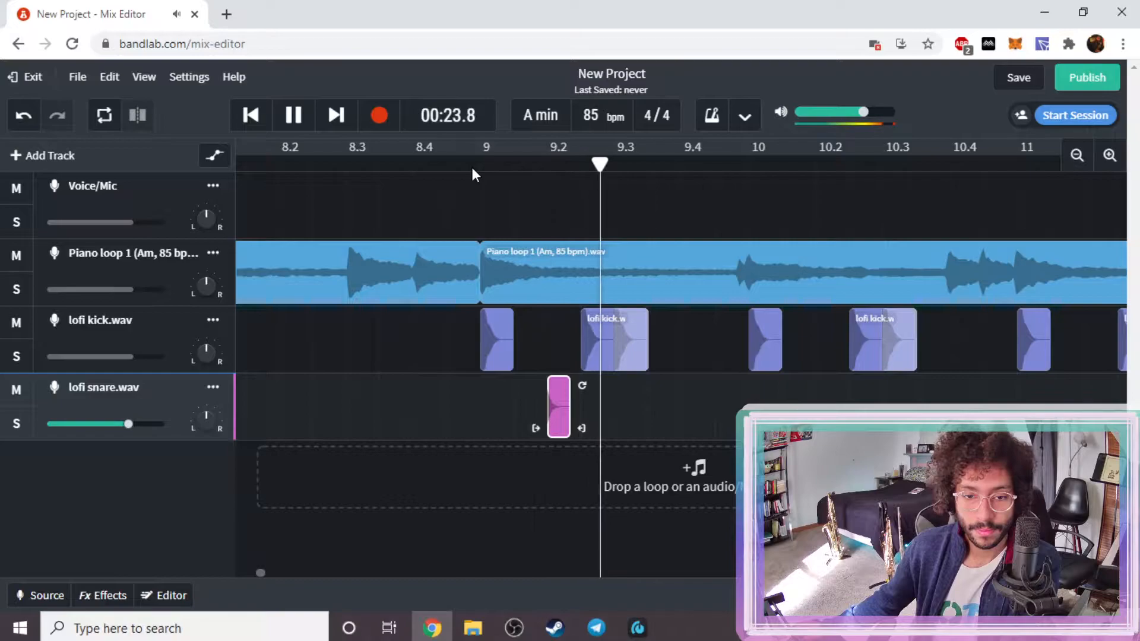
key(space)
- Copy the lofi snare region to beat 10.2, and return the playhead to the start of bar 9
drag(556, 415, 827, 404)
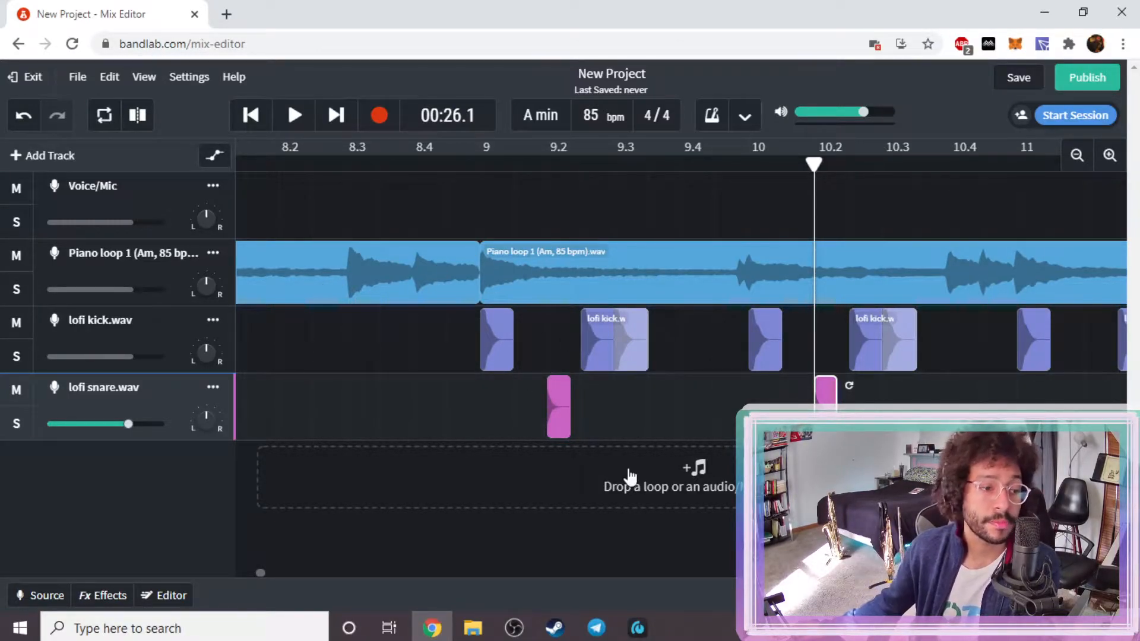
click(479, 148)
click(530, 130)
click(667, 161)
drag(532, 141, 543, 150)
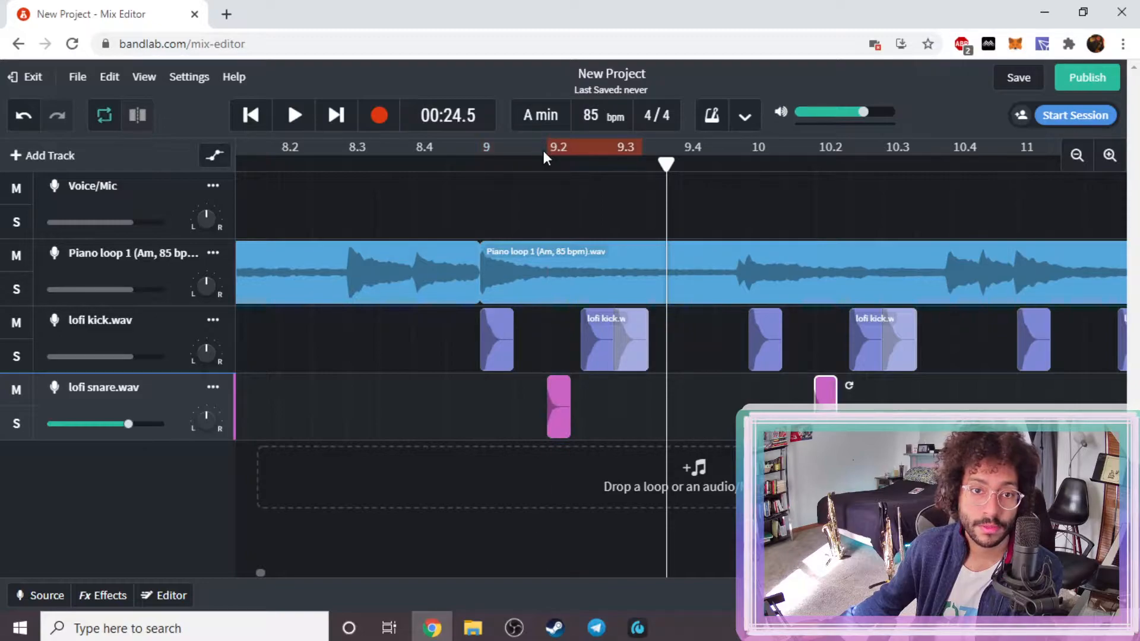
click(486, 165)
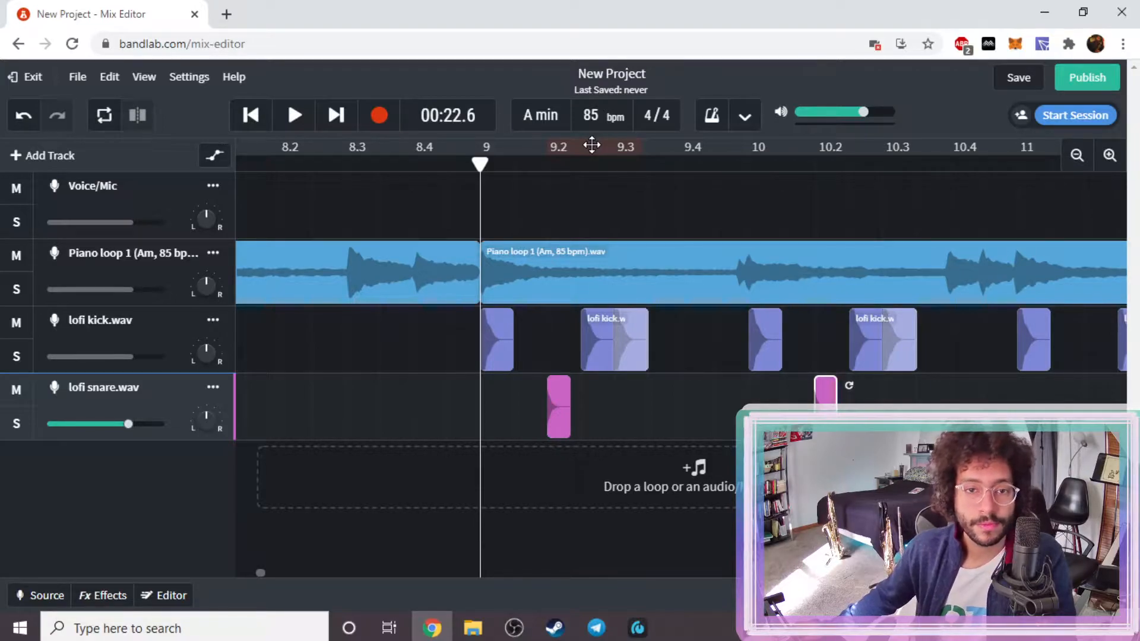
- Set the loop range to span exactly bar 9, play within it, and turn looping off
click(553, 143)
drag(553, 144, 471, 156)
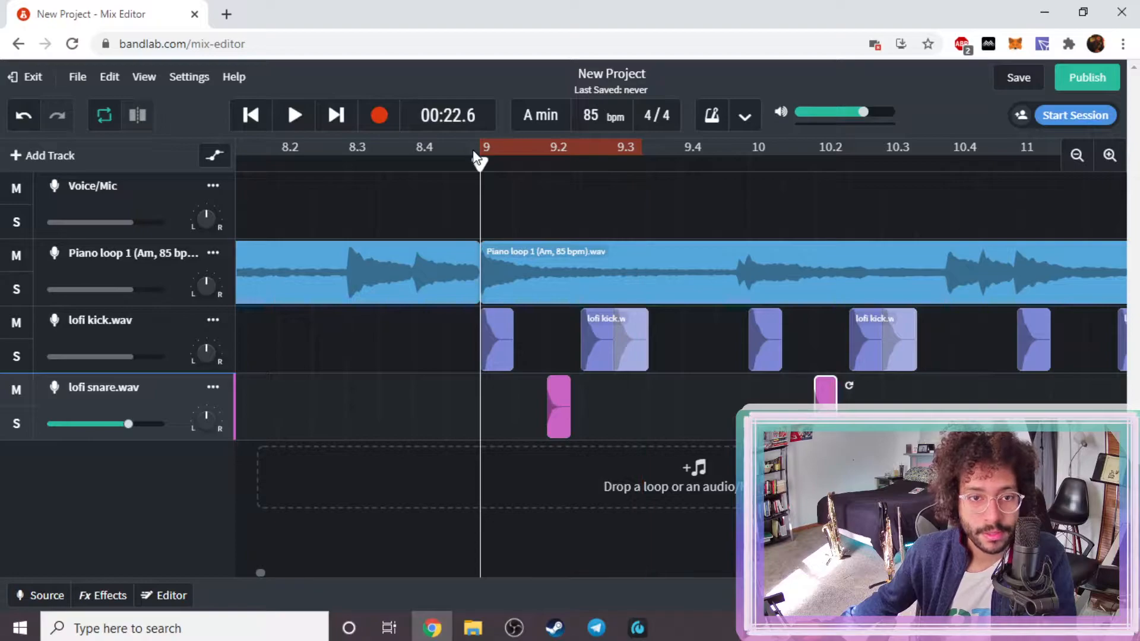
drag(643, 147, 753, 173)
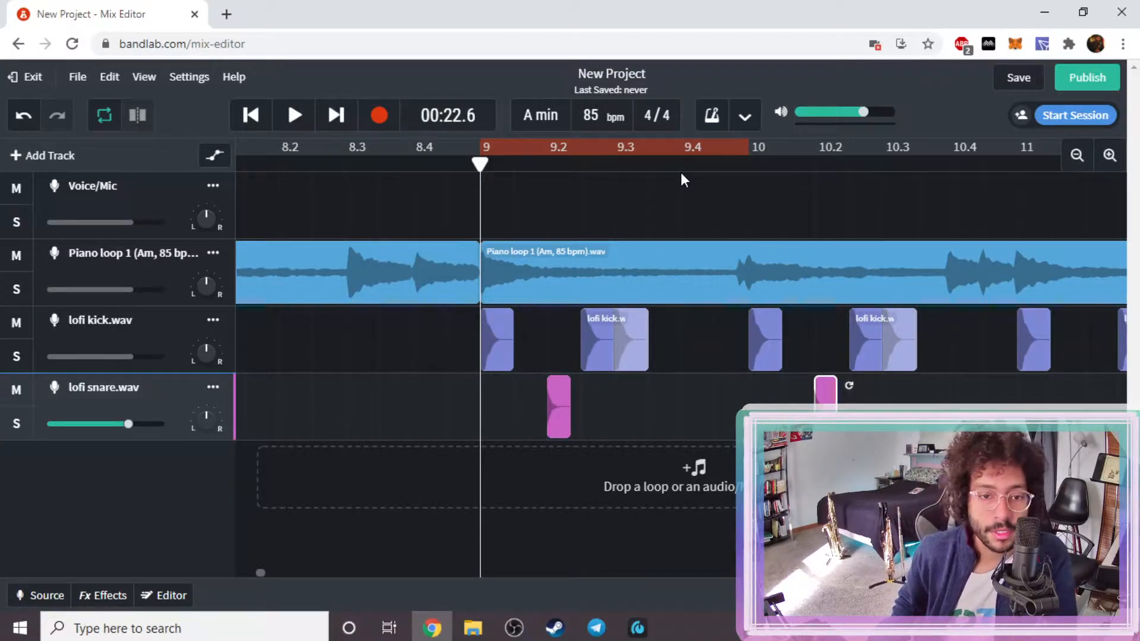
key(space)
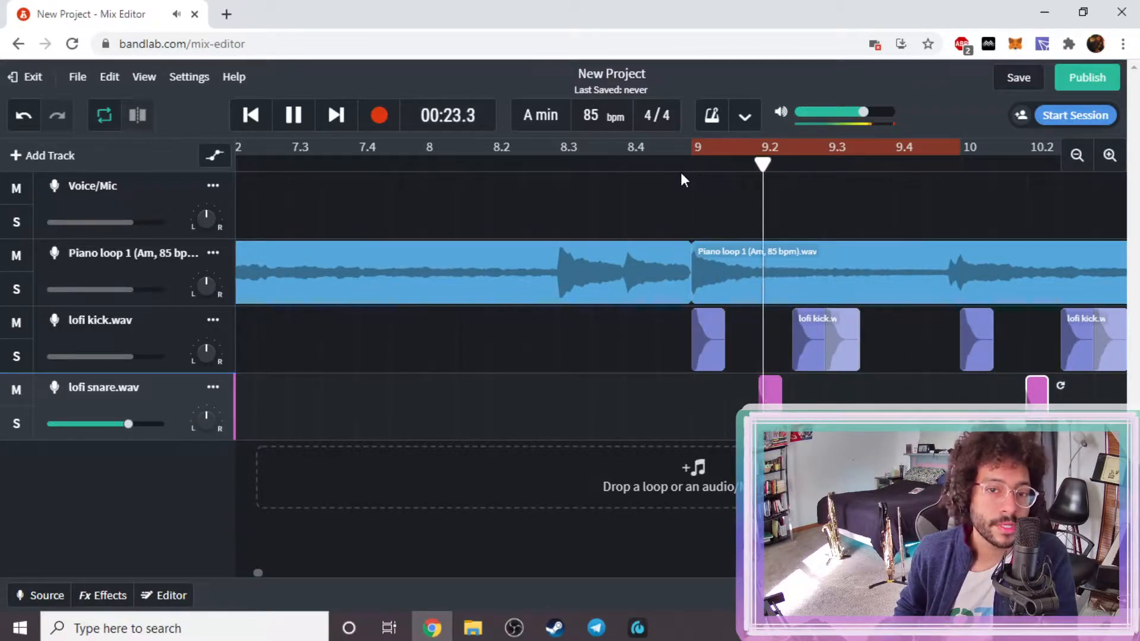
key(space)
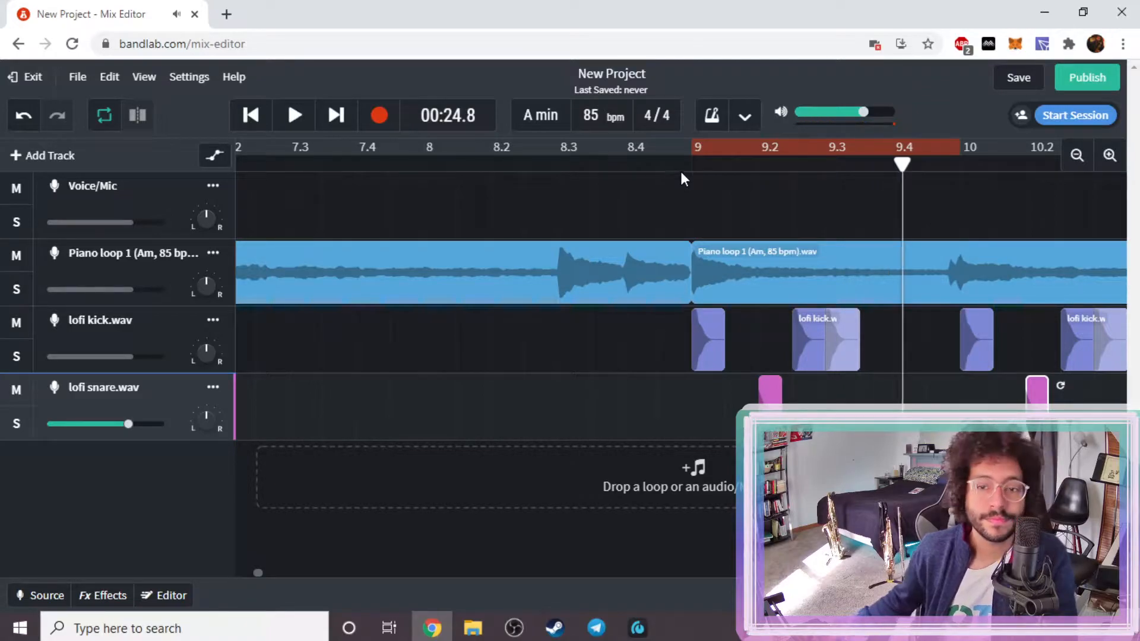
click(822, 146)
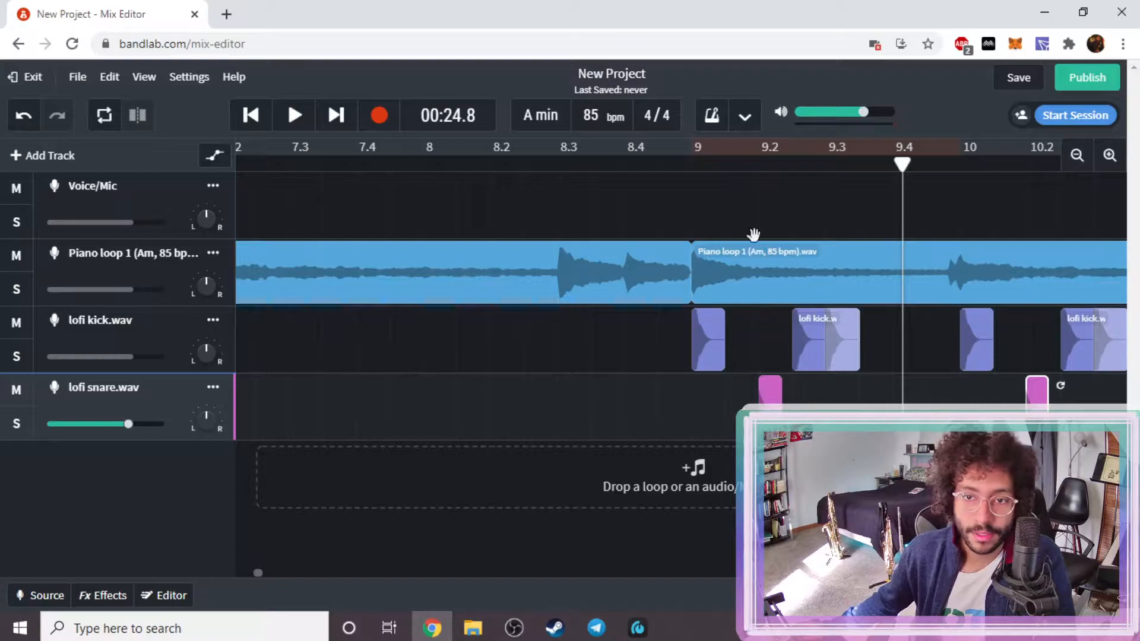
- Play the kick and snare pattern together from the start of bar 9 into bar 11
key(space)
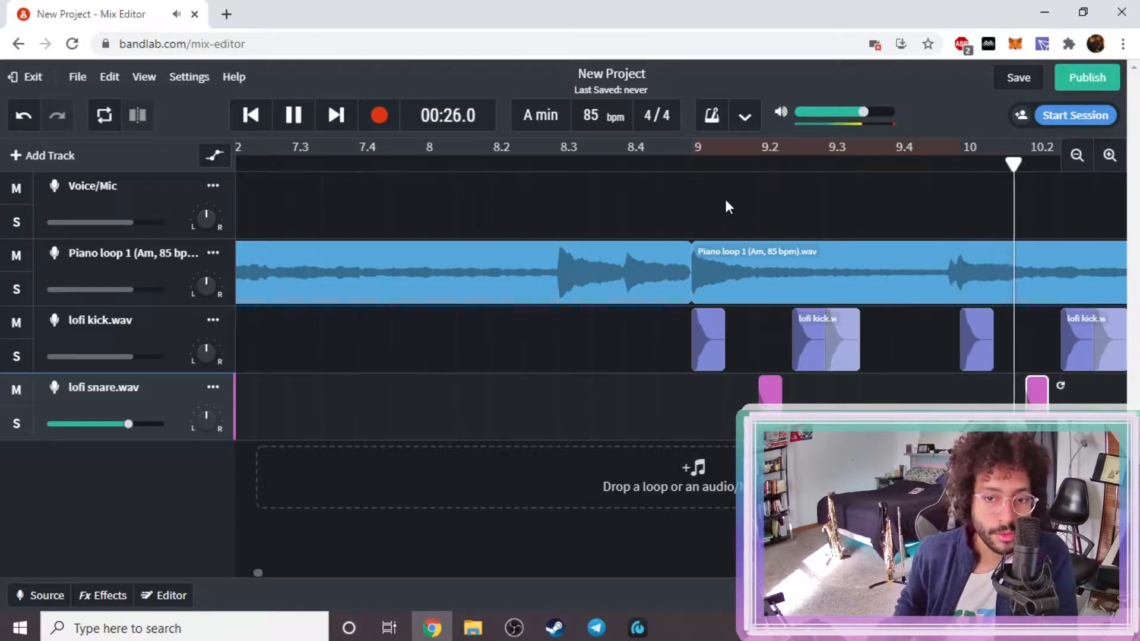
key(space)
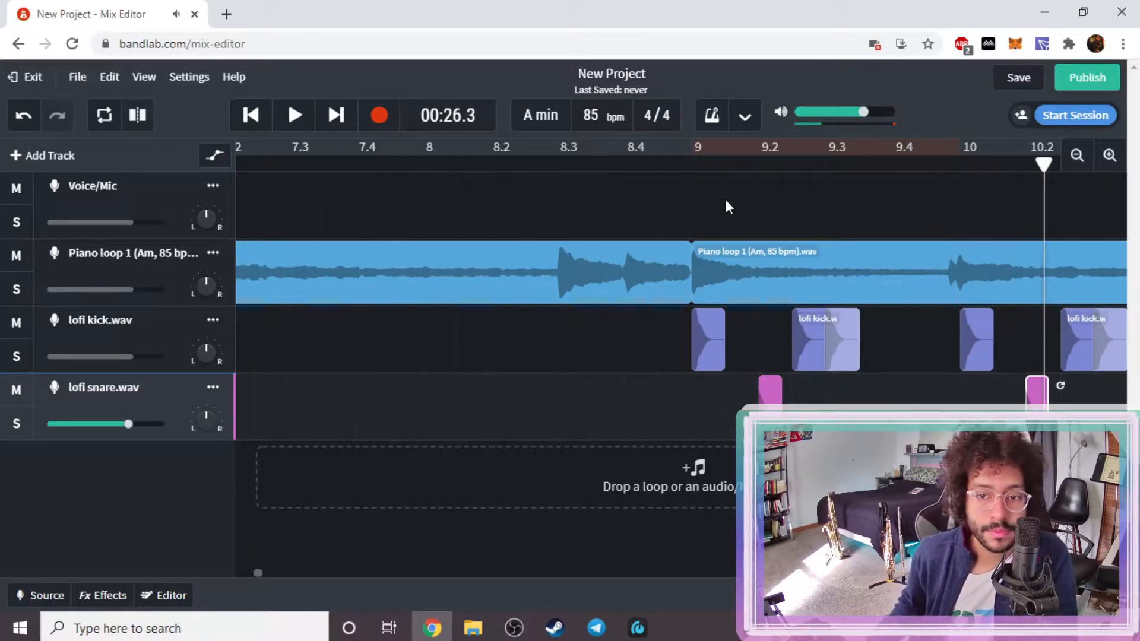
click(690, 161)
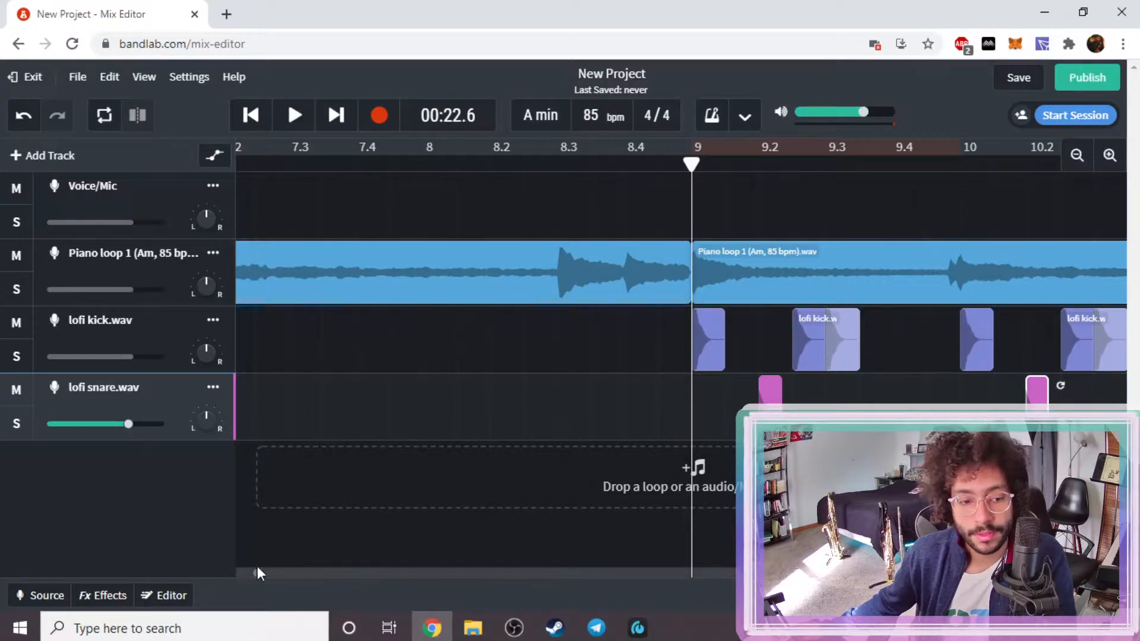
drag(258, 569, 261, 571)
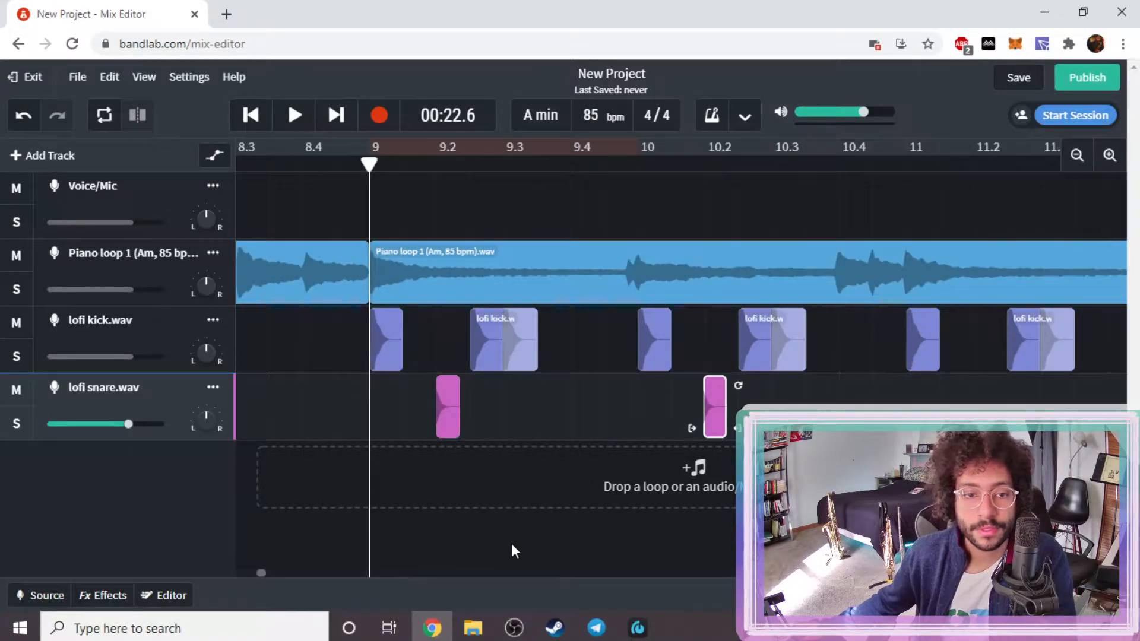
key(space)
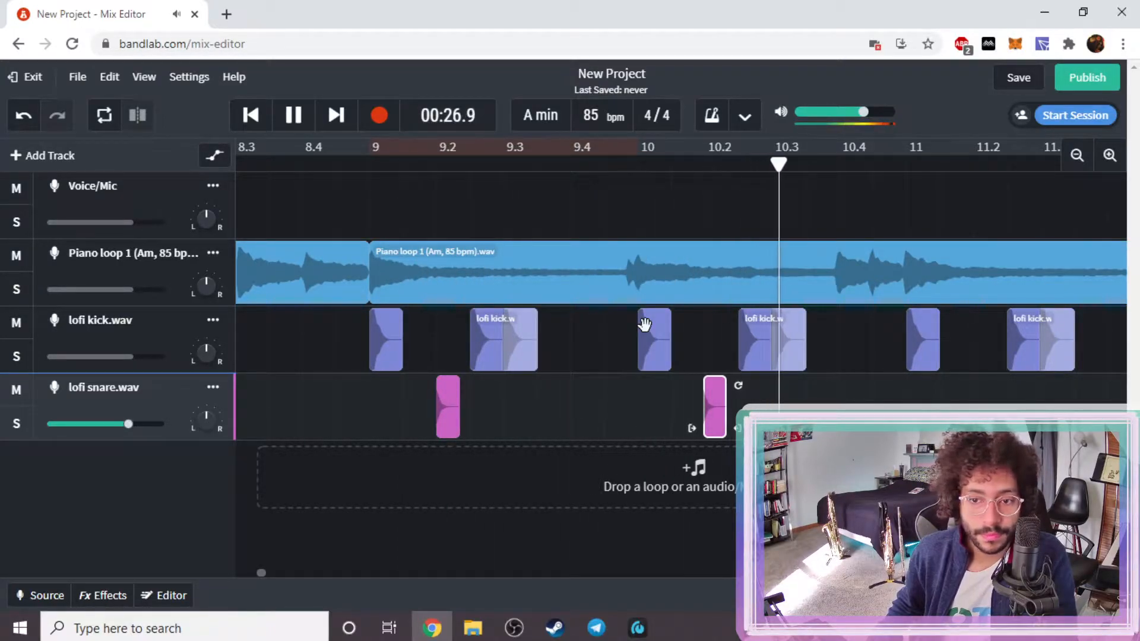
key(space)
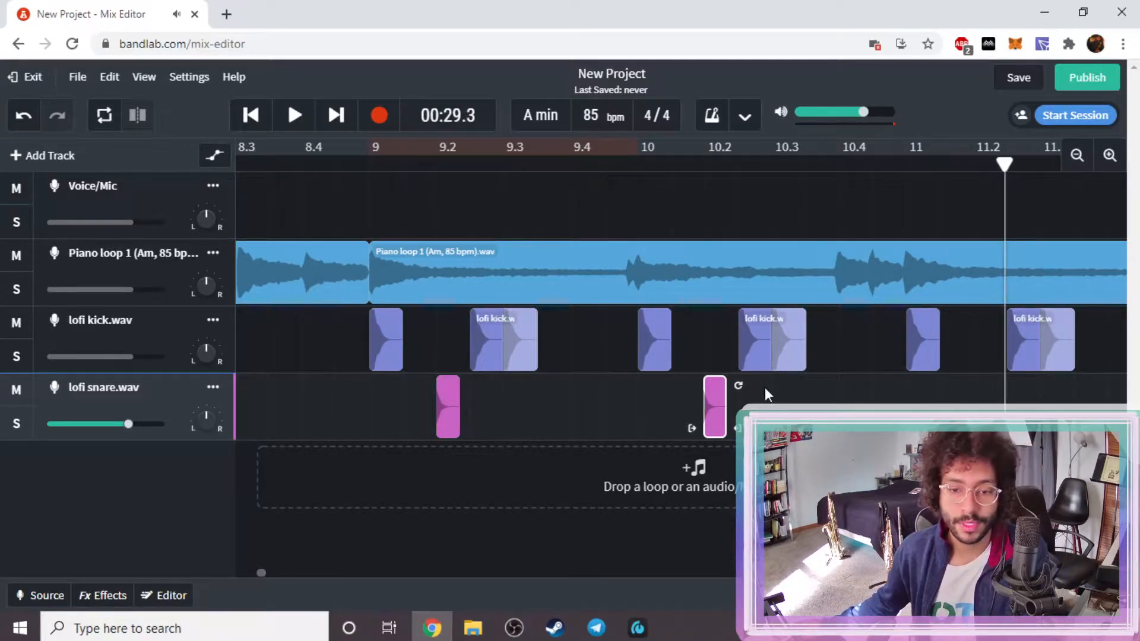
- Copy the lofi snare region to beats 11.2 and 12.2
drag(721, 399, 988, 401)
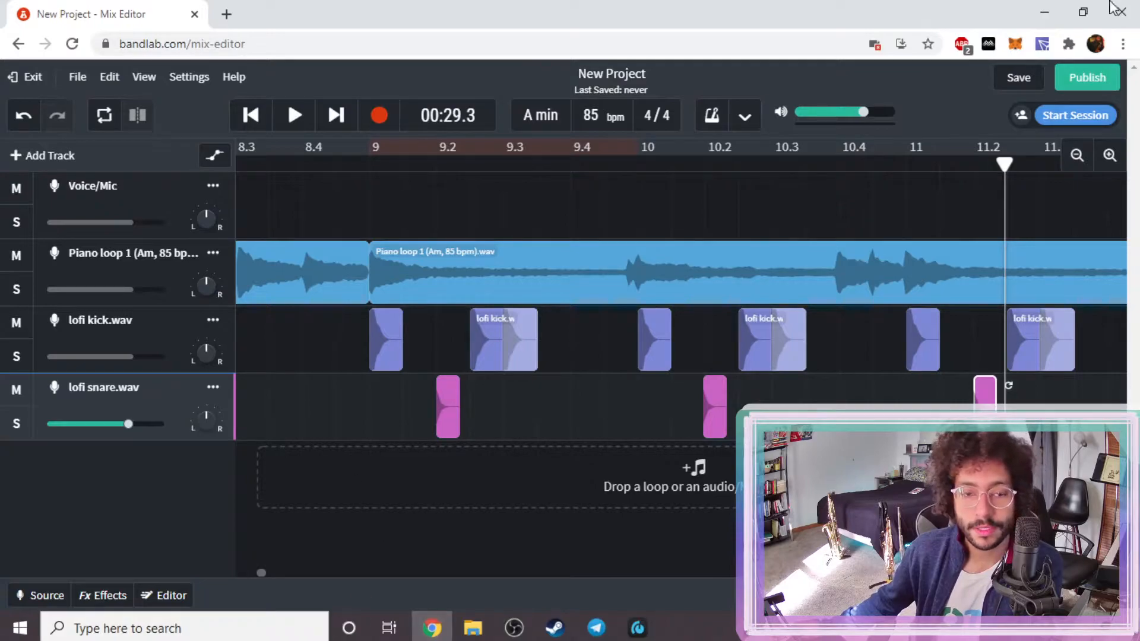
click(1087, 160)
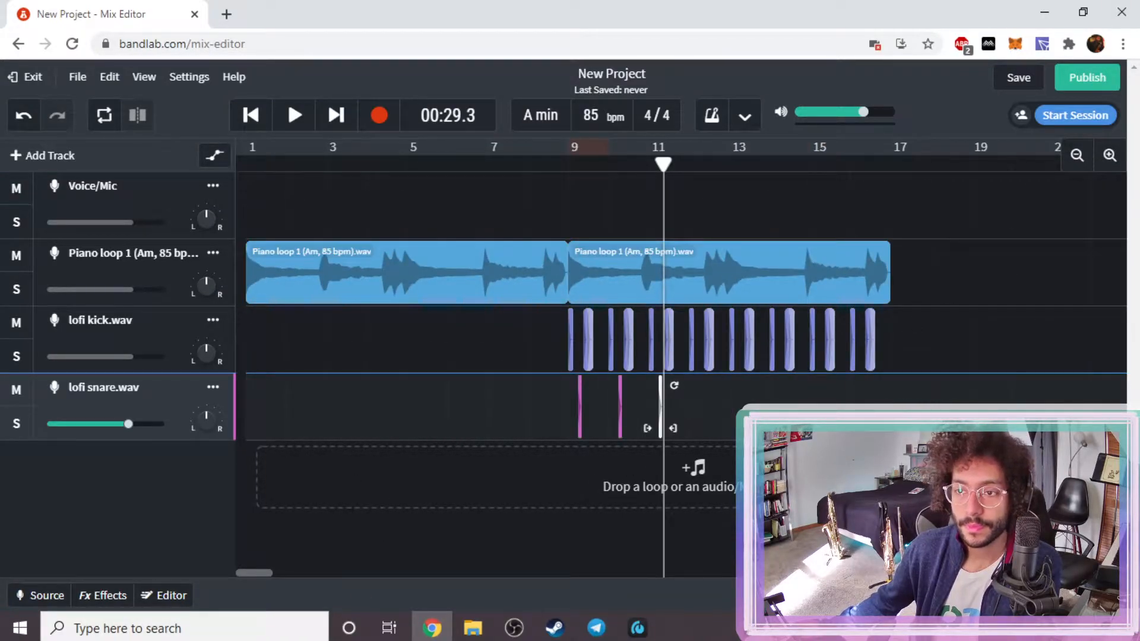
click(1110, 155)
click(1110, 155)
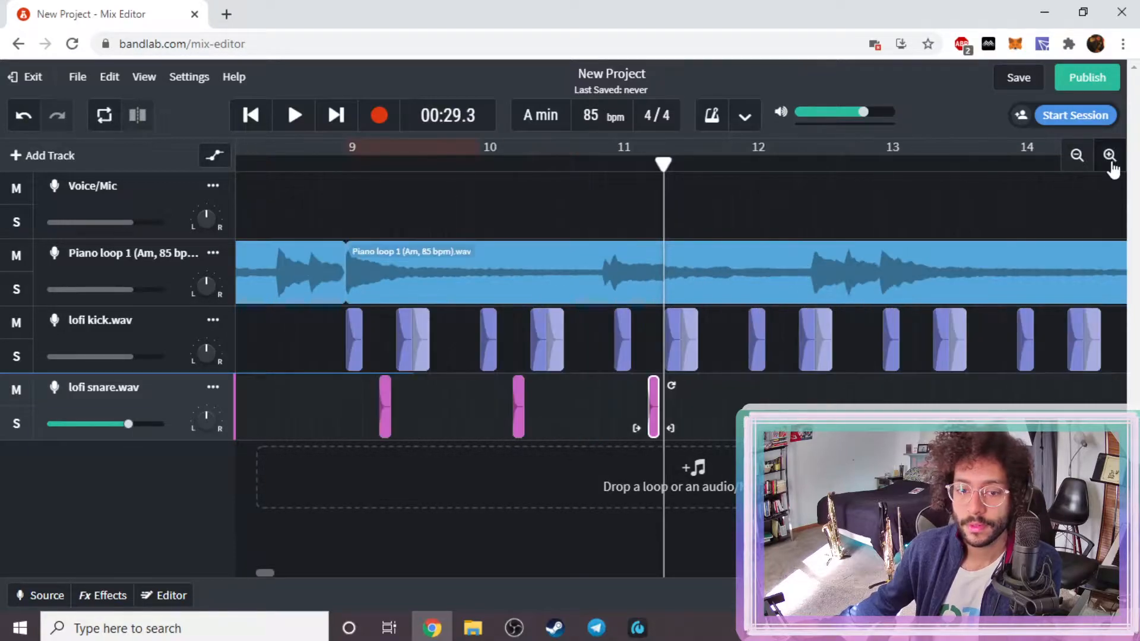
click(1110, 155)
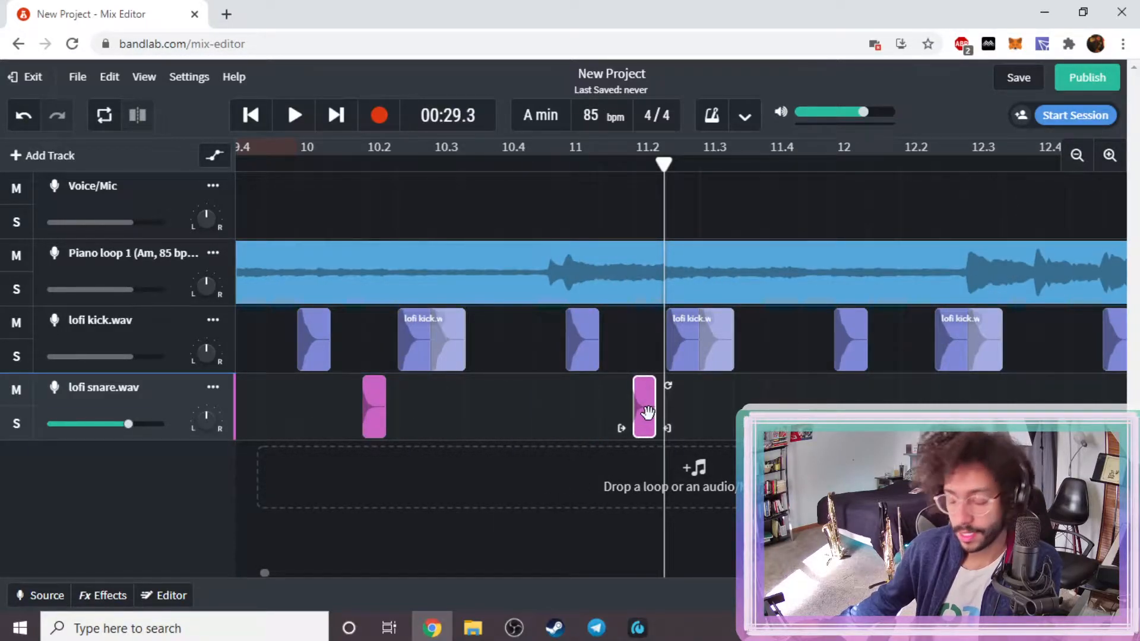
drag(647, 412, 946, 408)
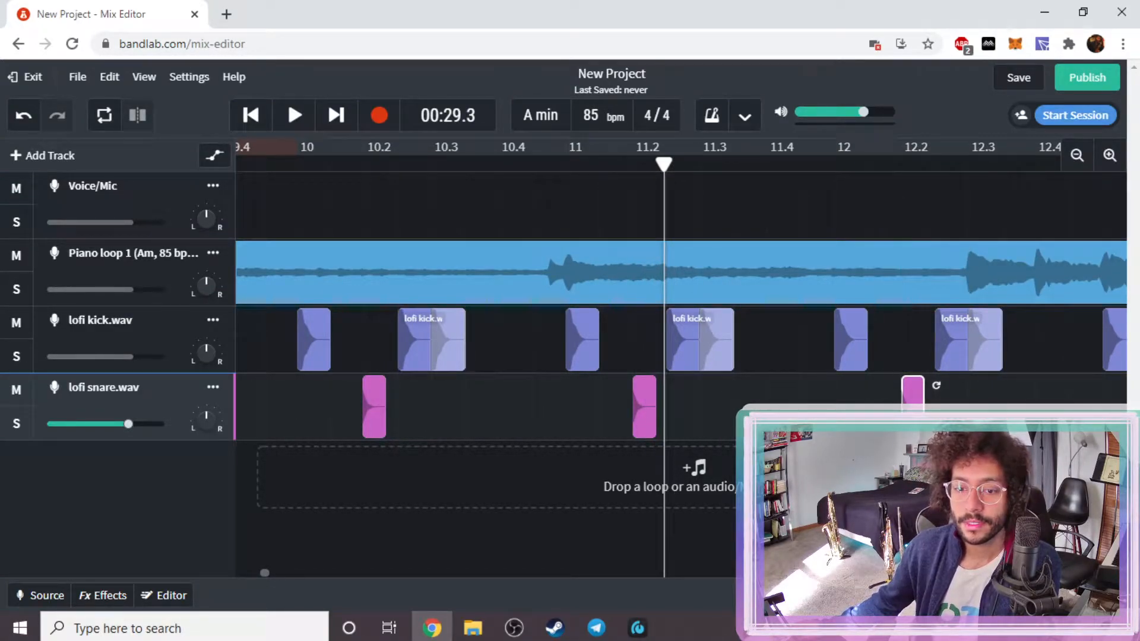
- Copy the four lofi snare regions of bars 9 to 12 into bars 13 to 16, on beat 2 of each bar
click(1080, 154)
click(1082, 153)
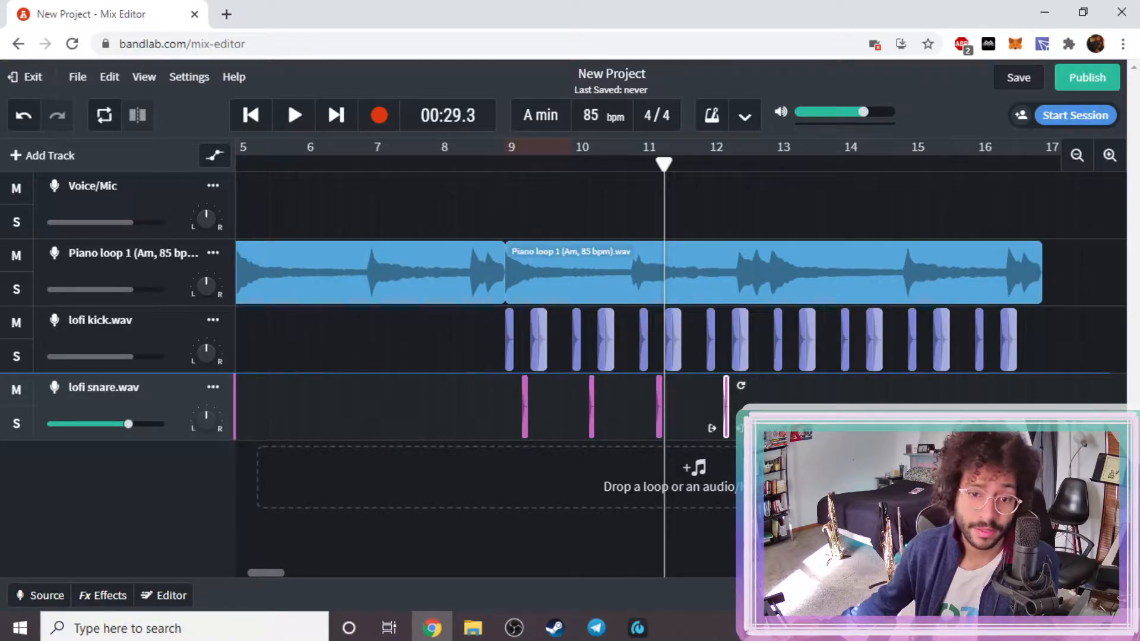
mouse_move(793, 405)
mouse_down()
mouse_move(641, 448)
mouse_move(494, 416)
mouse_move(694, 407)
mouse_move(1009, 440)
mouse_move(885, 395)
mouse_move(706, 419)
mouse_move(809, 413)
mouse_move(793, 408)
mouse_up()
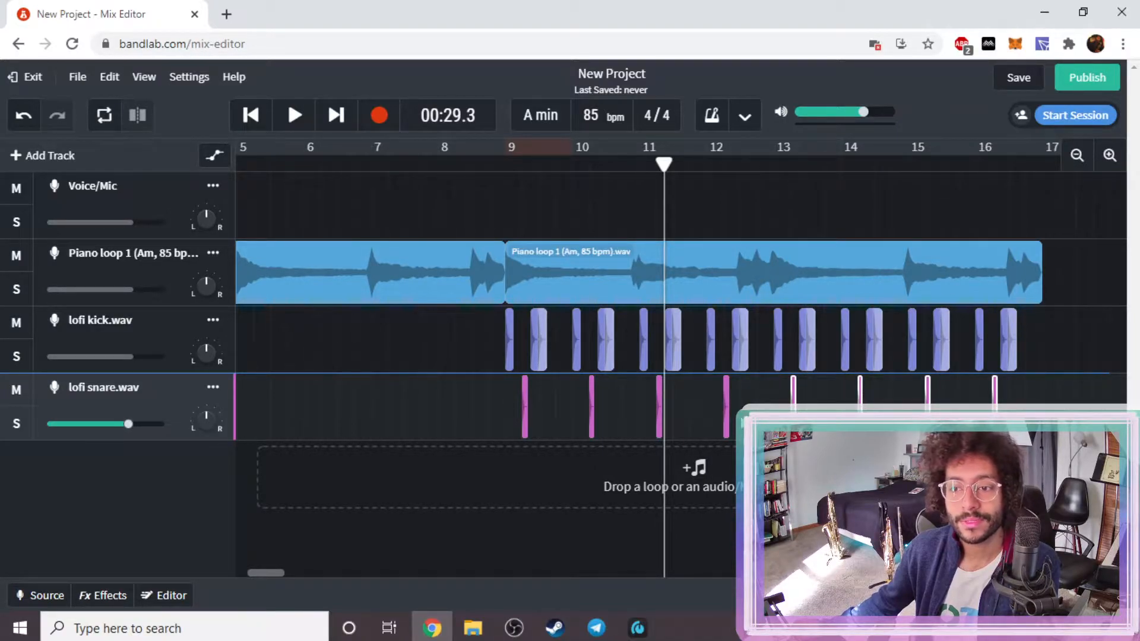
click(765, 425)
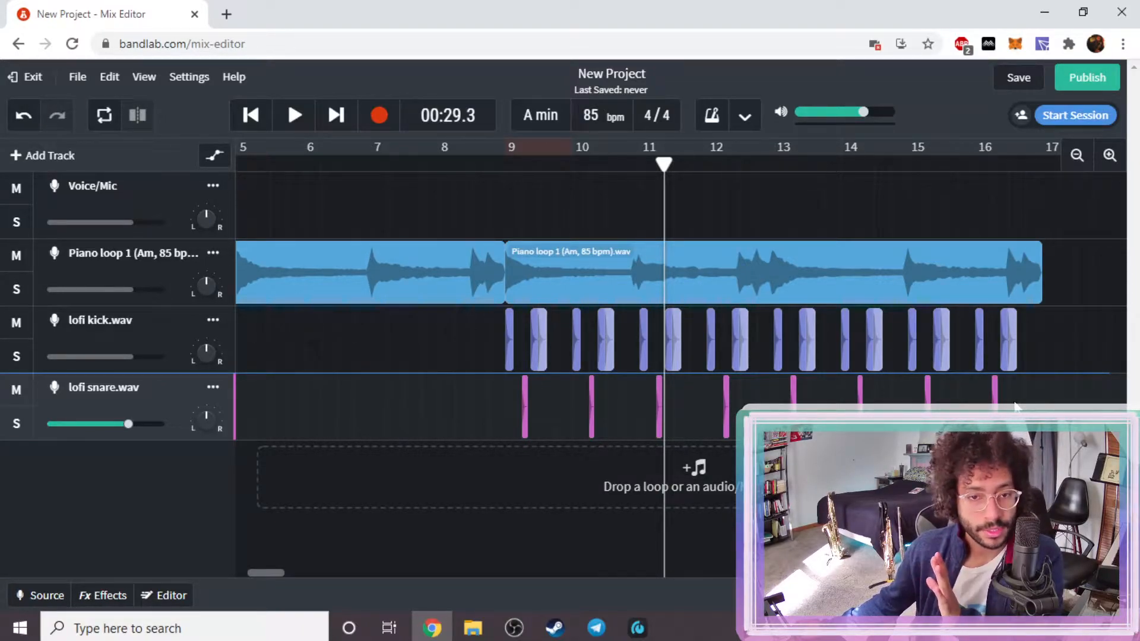
- Delete the lofi snare region and all lofi kick regions in bar 16
click(993, 399)
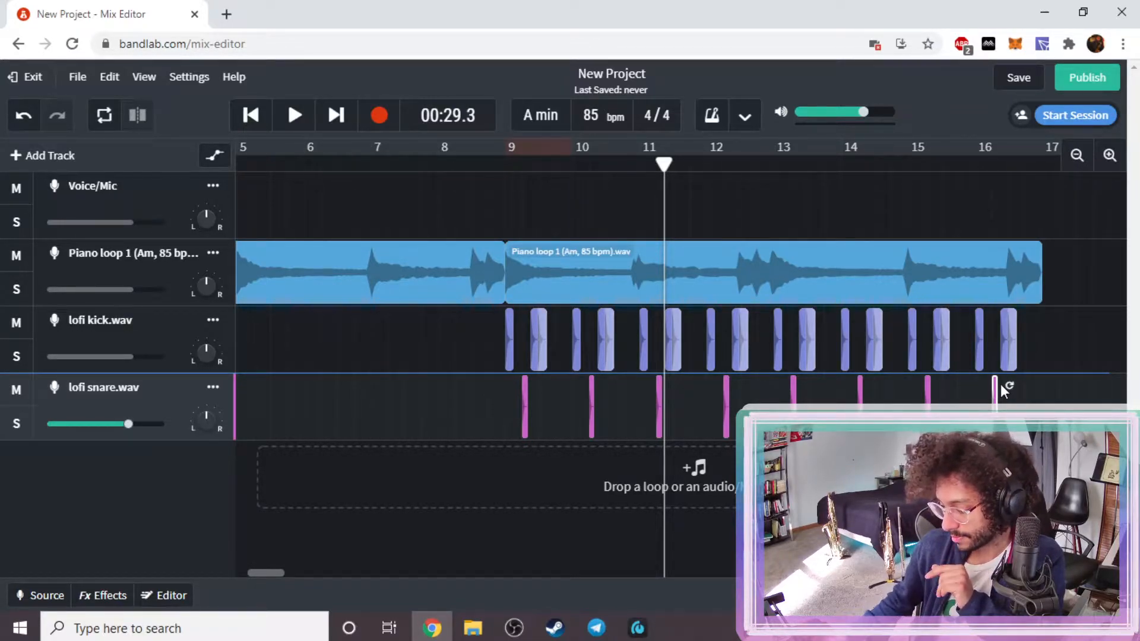
key(Delete)
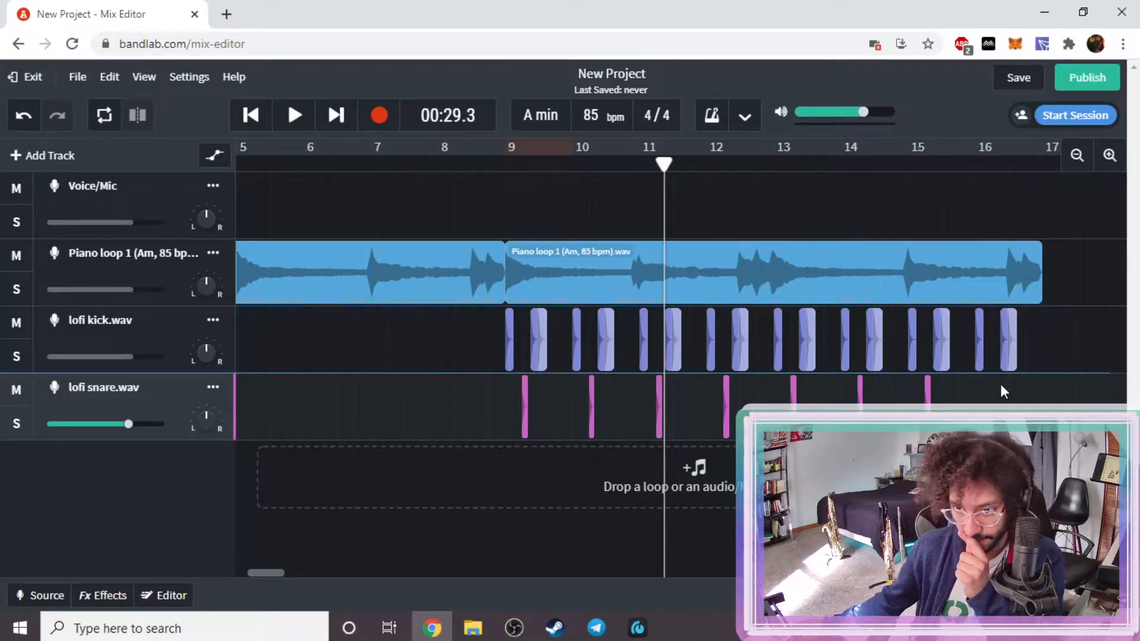
drag(1043, 350, 973, 361)
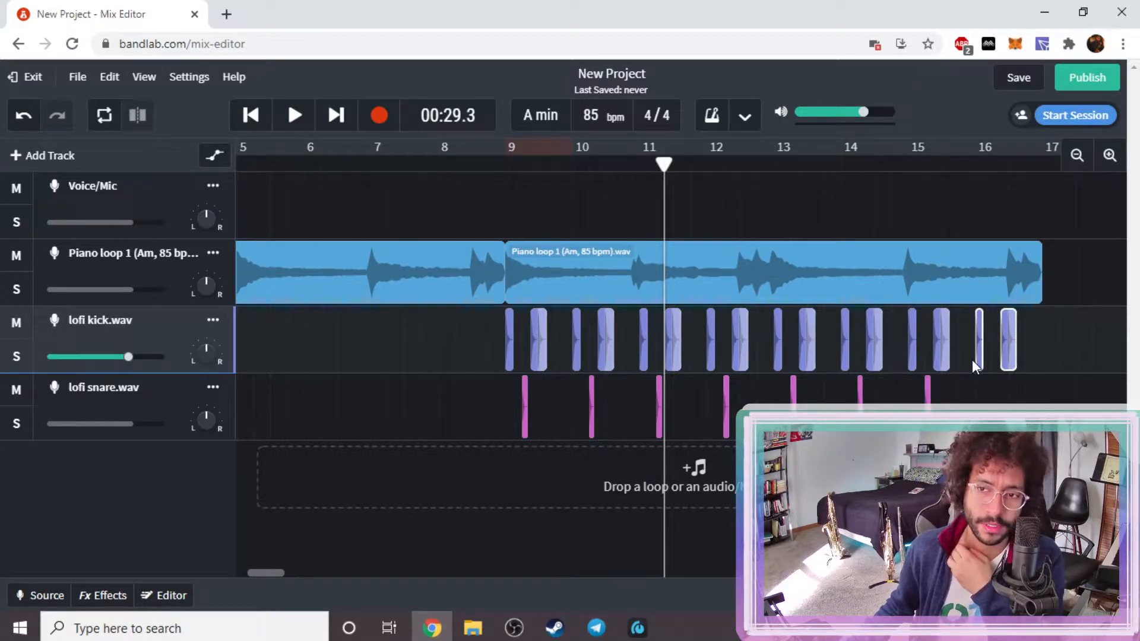
key(Delete)
- Import the LOFI RISER sample onto a new track below the lofi snare near bar 16, and play the ending from mid-bar 16
click(975, 164)
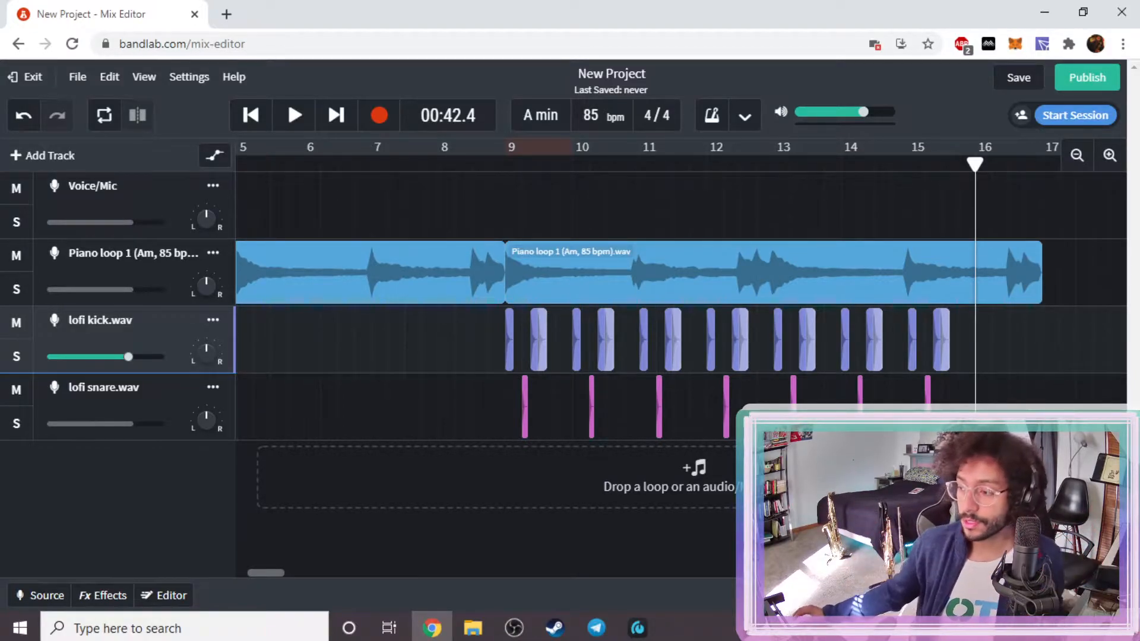
drag(24, 600, 1034, 467)
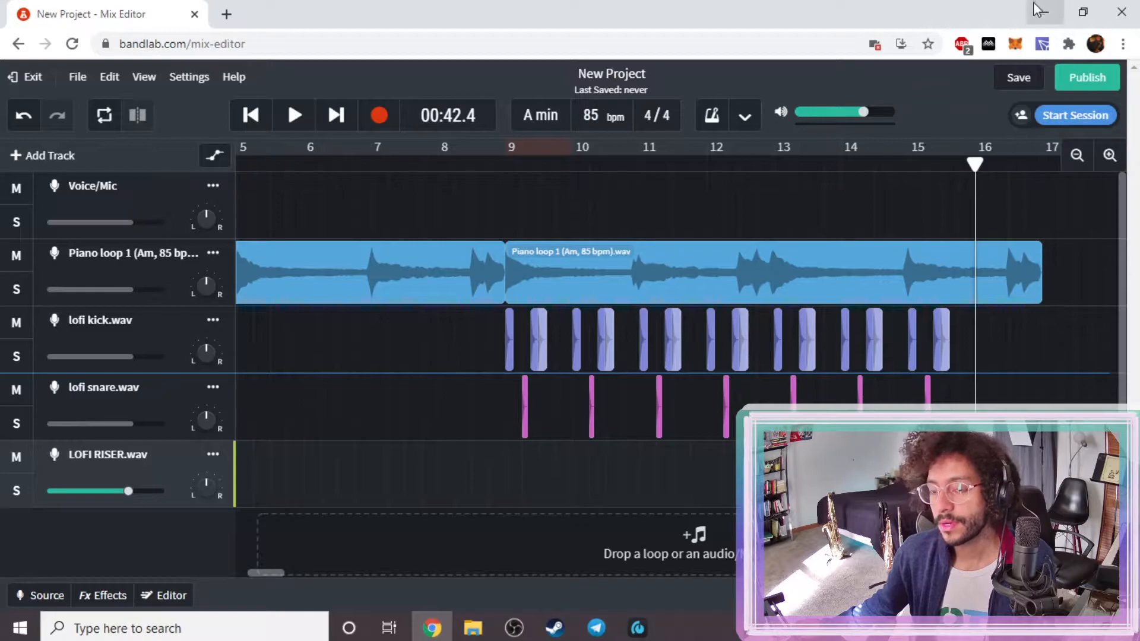
click(1001, 164)
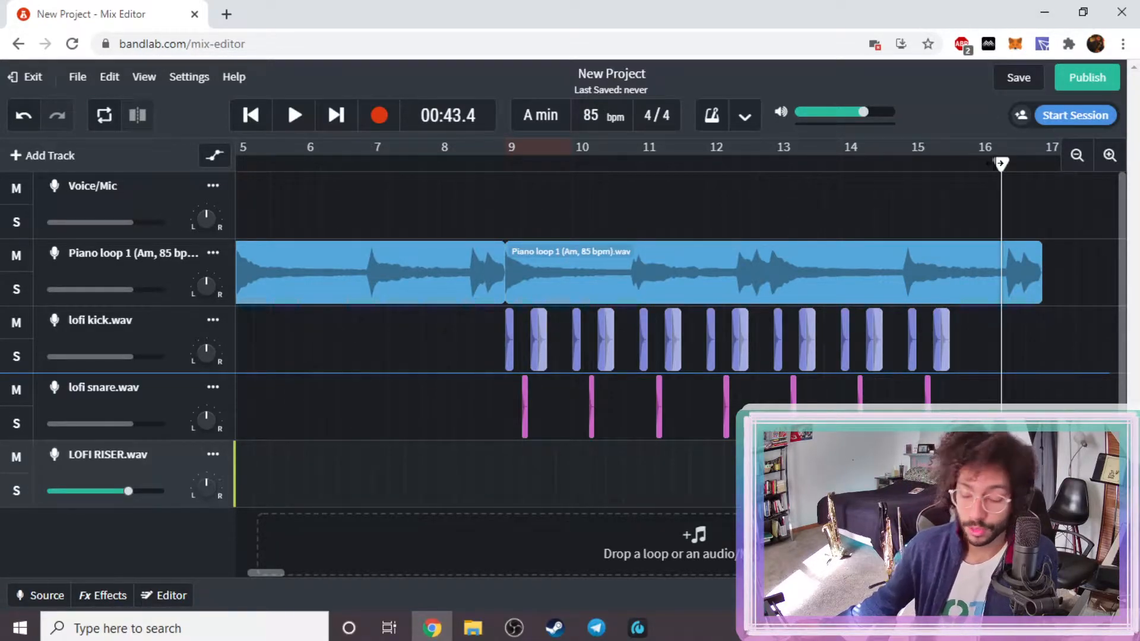
key(space)
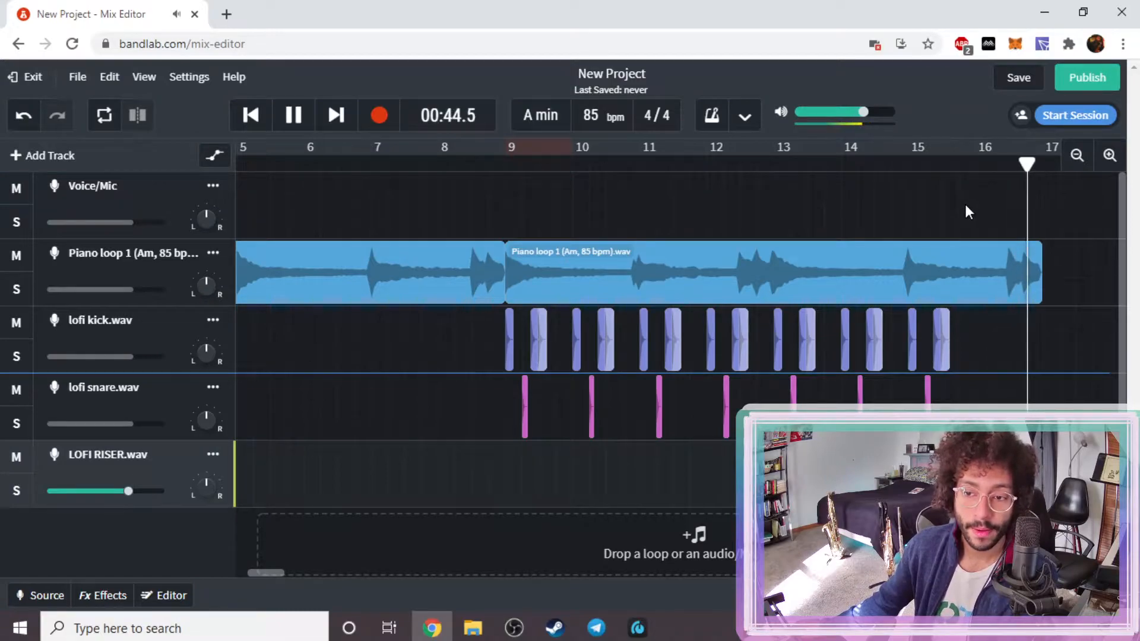
key(space)
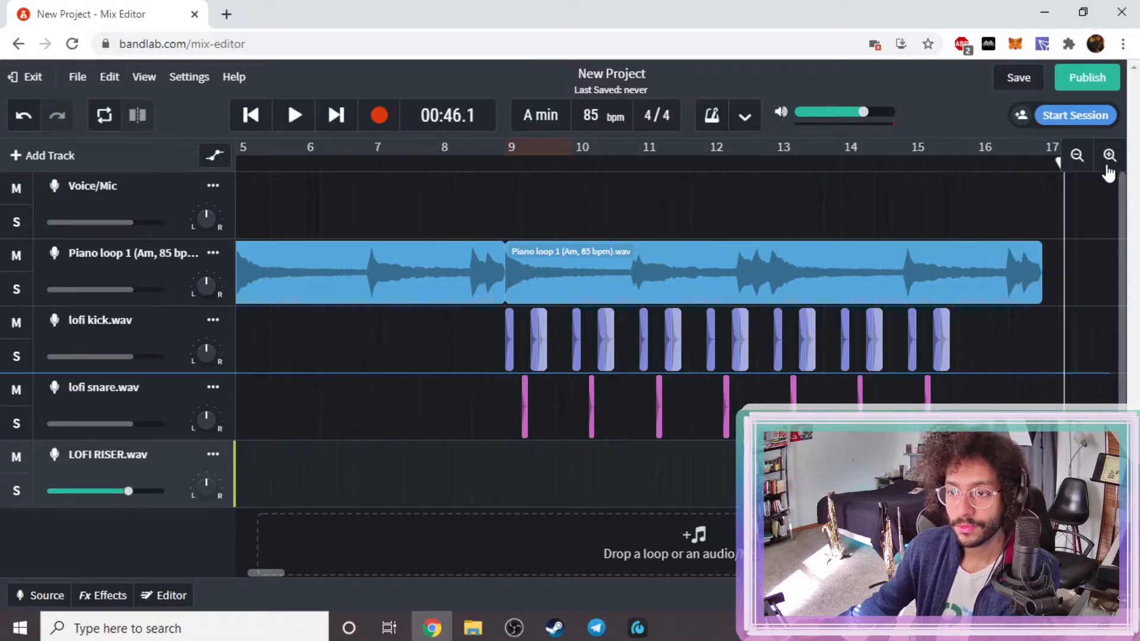
- Add a third copy of the piano loop directly after the second one, starting at bar 17
click(1108, 158)
click(1108, 157)
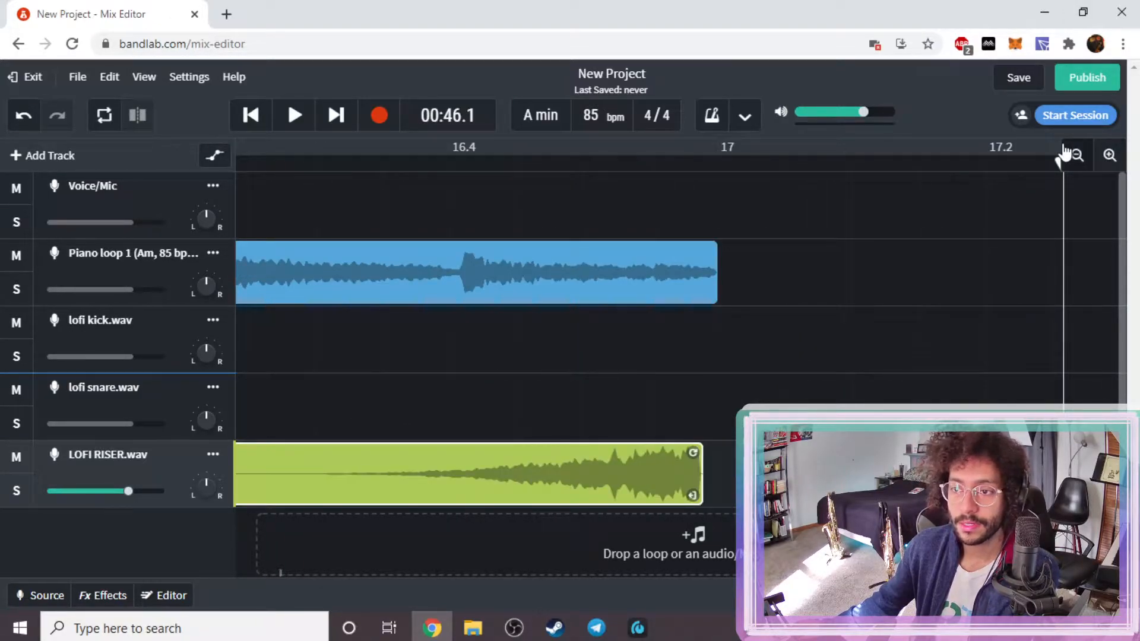
click(1077, 158)
click(1076, 157)
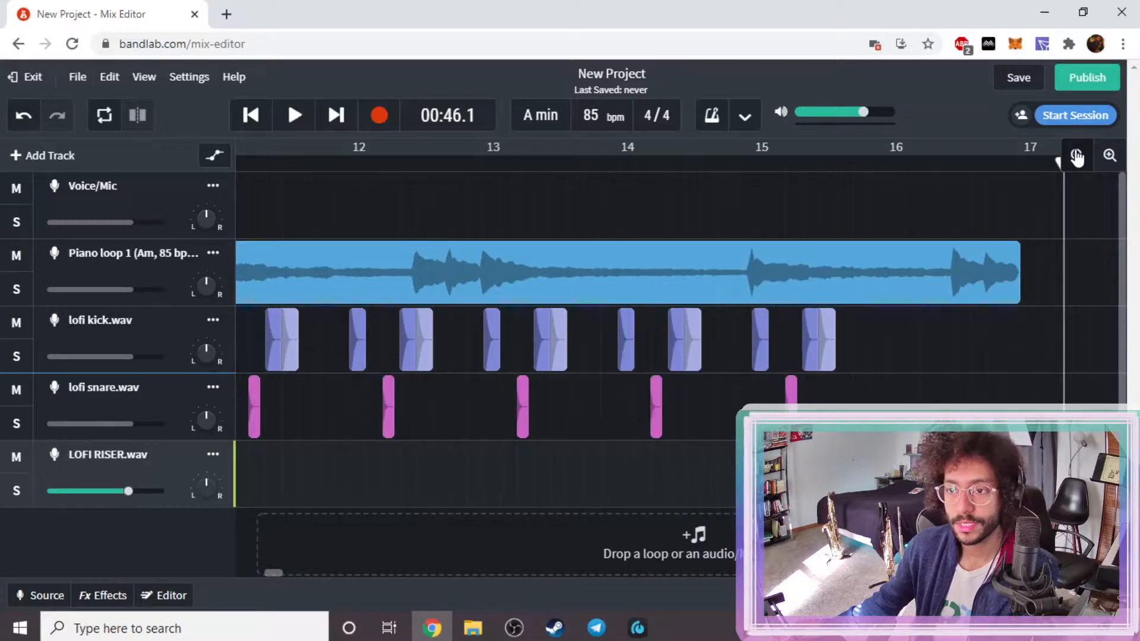
click(1077, 157)
click(1076, 157)
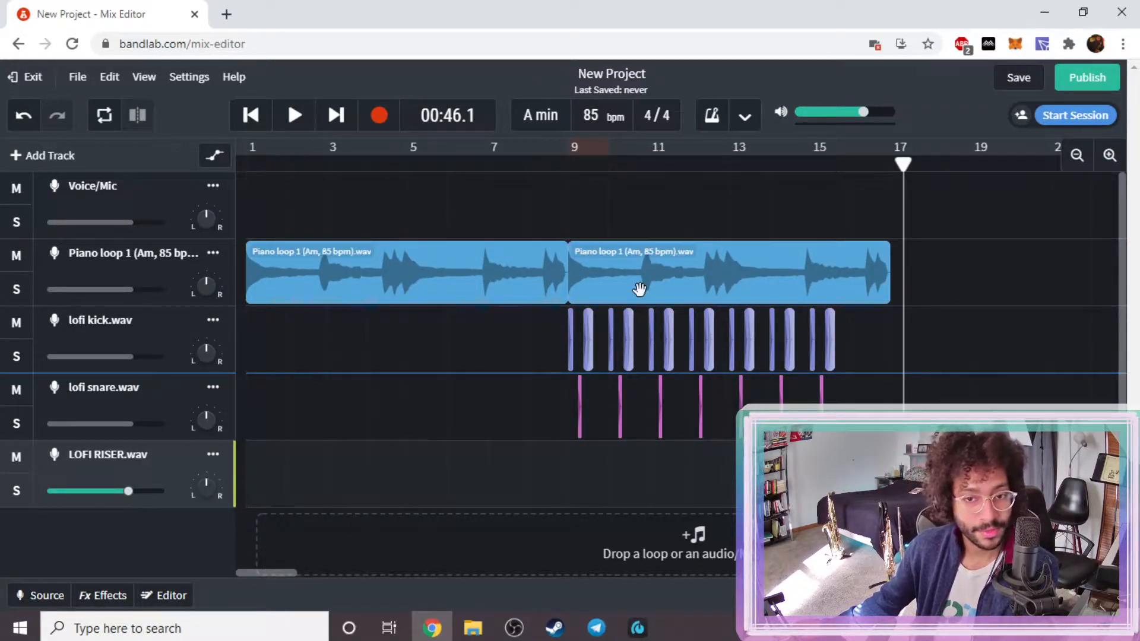
drag(636, 272, 926, 274)
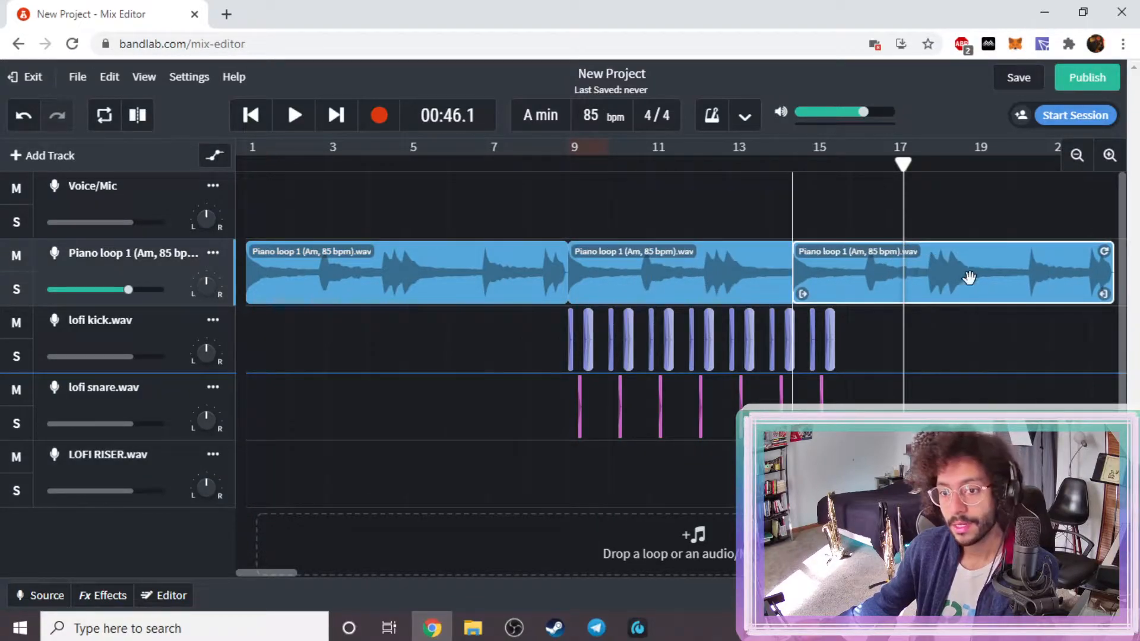
drag(1045, 293, 961, 272)
scroll(643, 434, down, 1)
scroll(643, 433, up, 1)
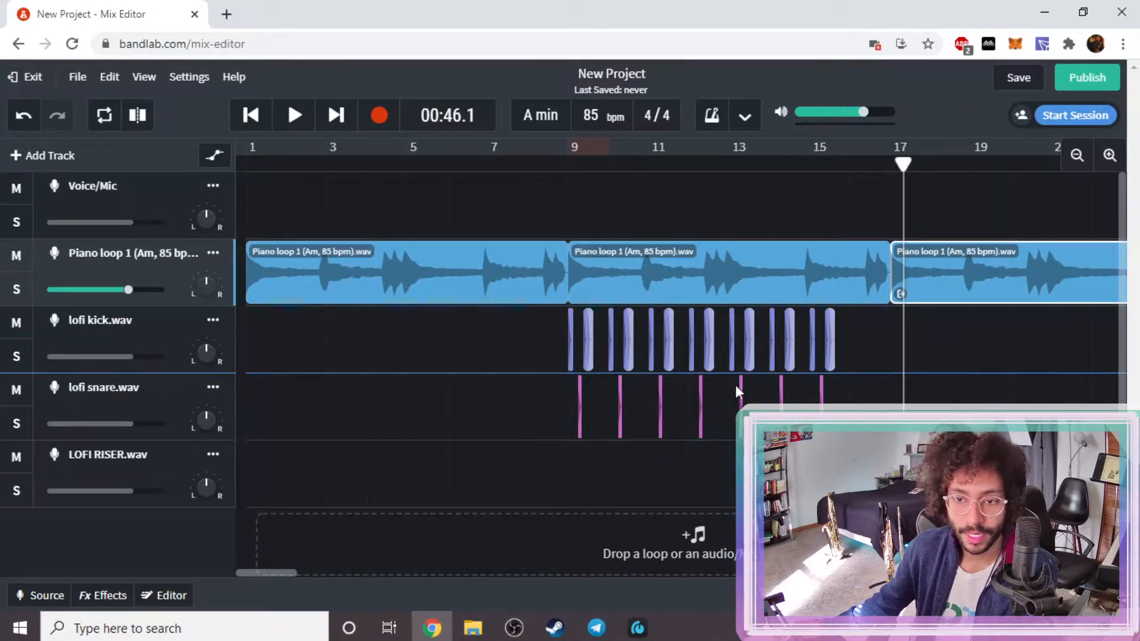
- Play the transition into the third piano loop from bar 16, and again from mid-bar 14
click(863, 159)
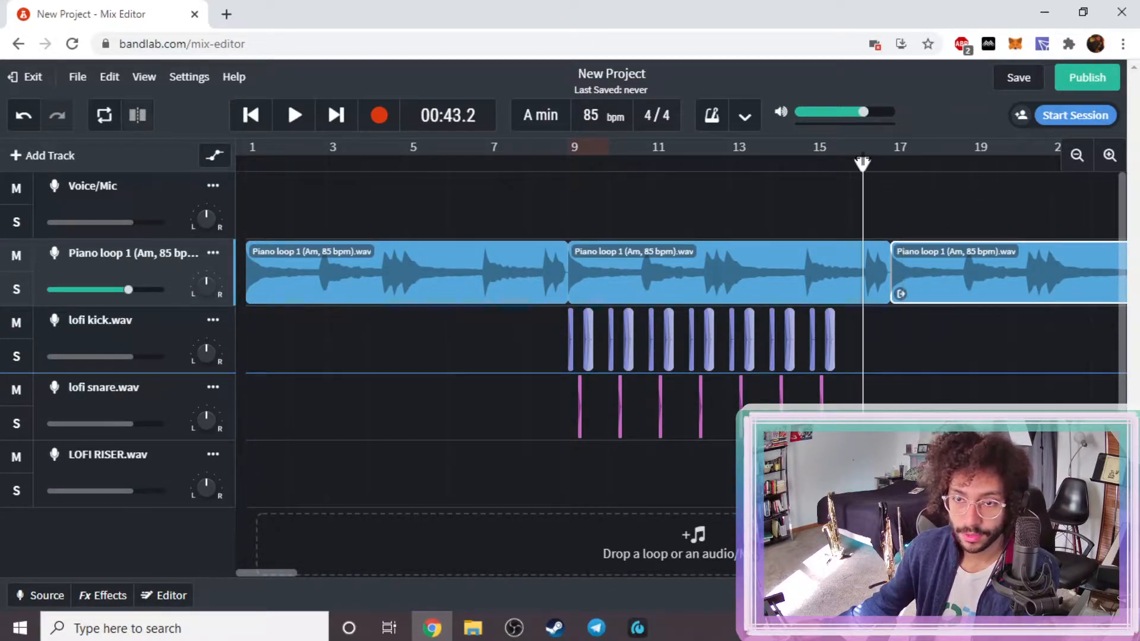
key(space)
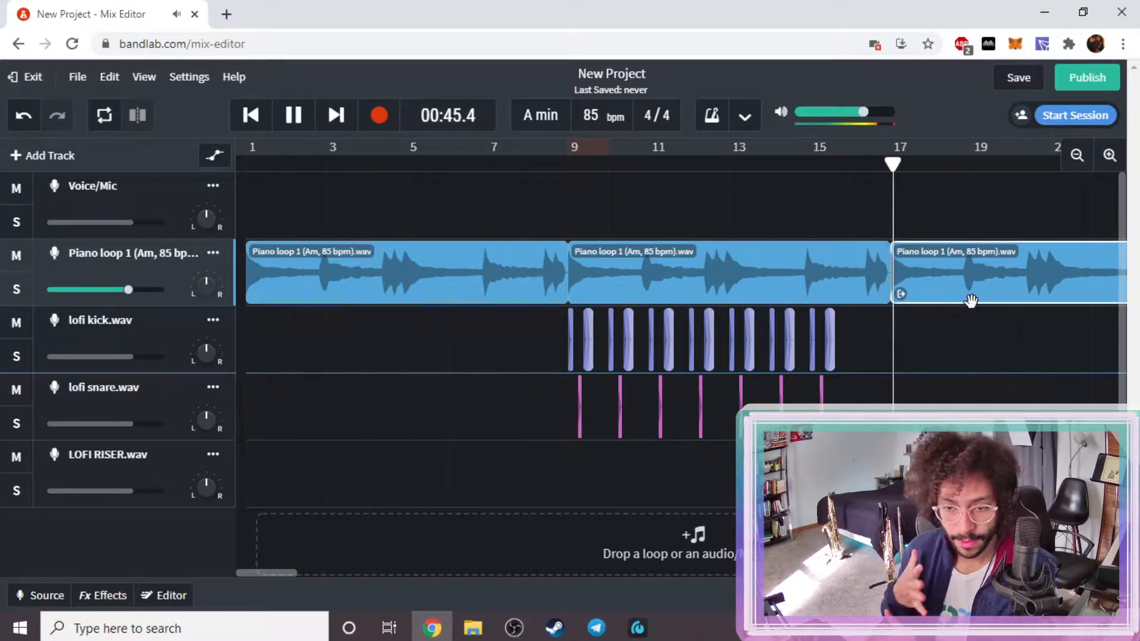
key(space)
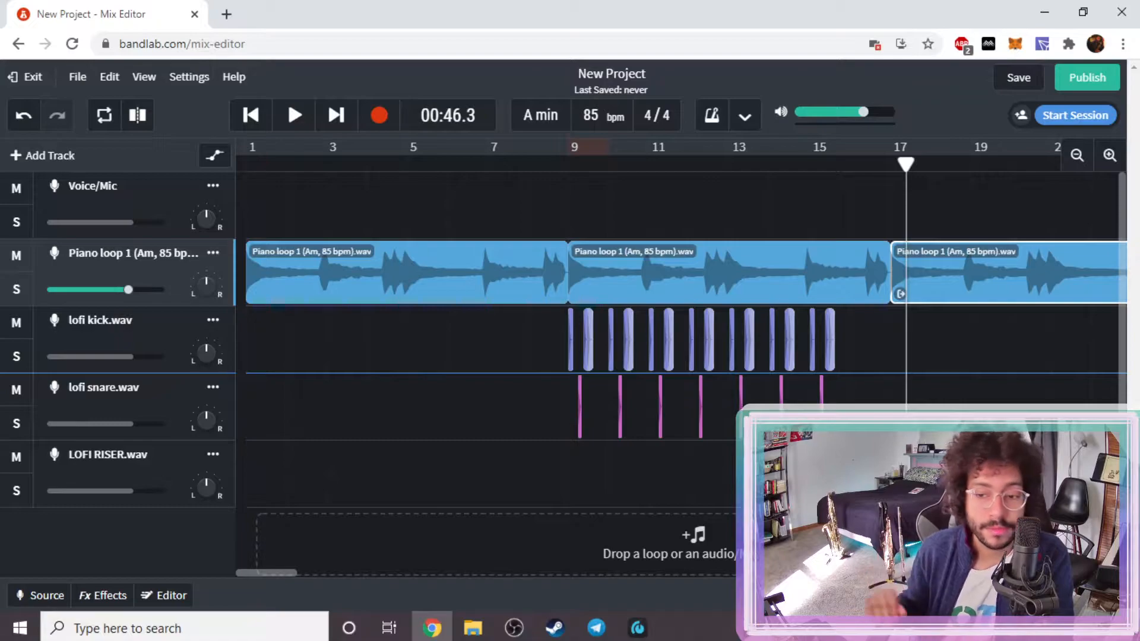
click(791, 162)
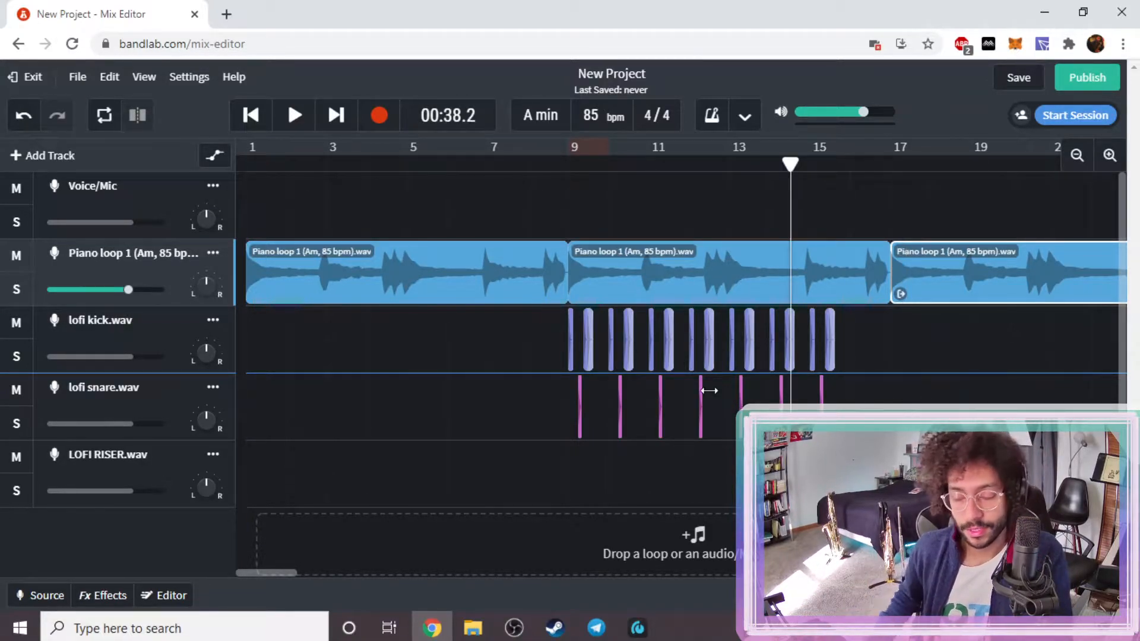
key(space)
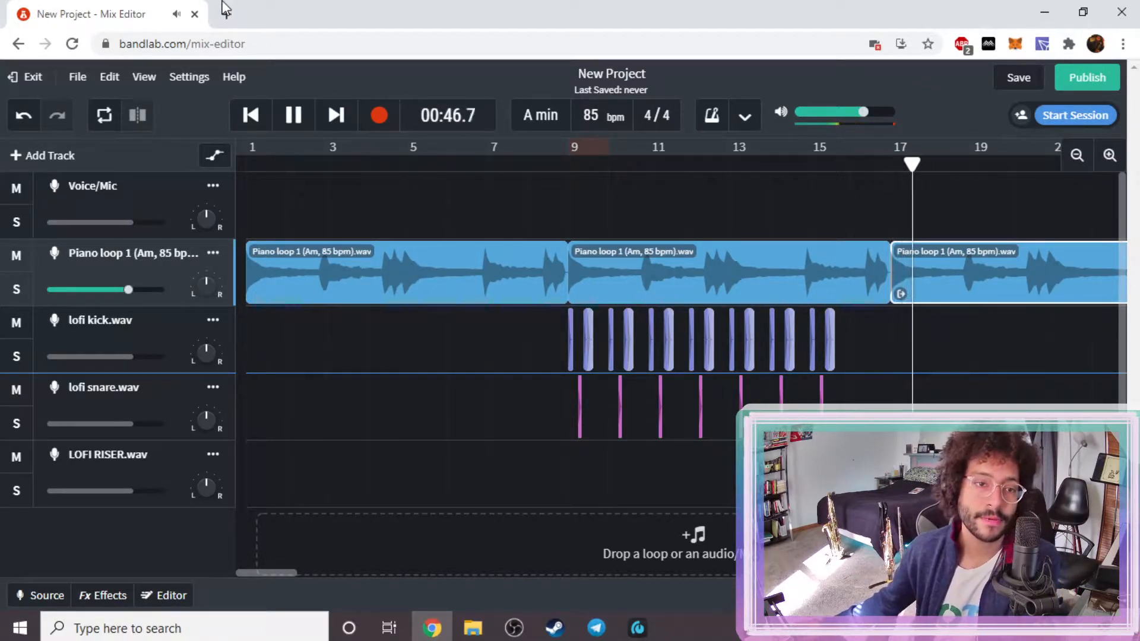
click(295, 127)
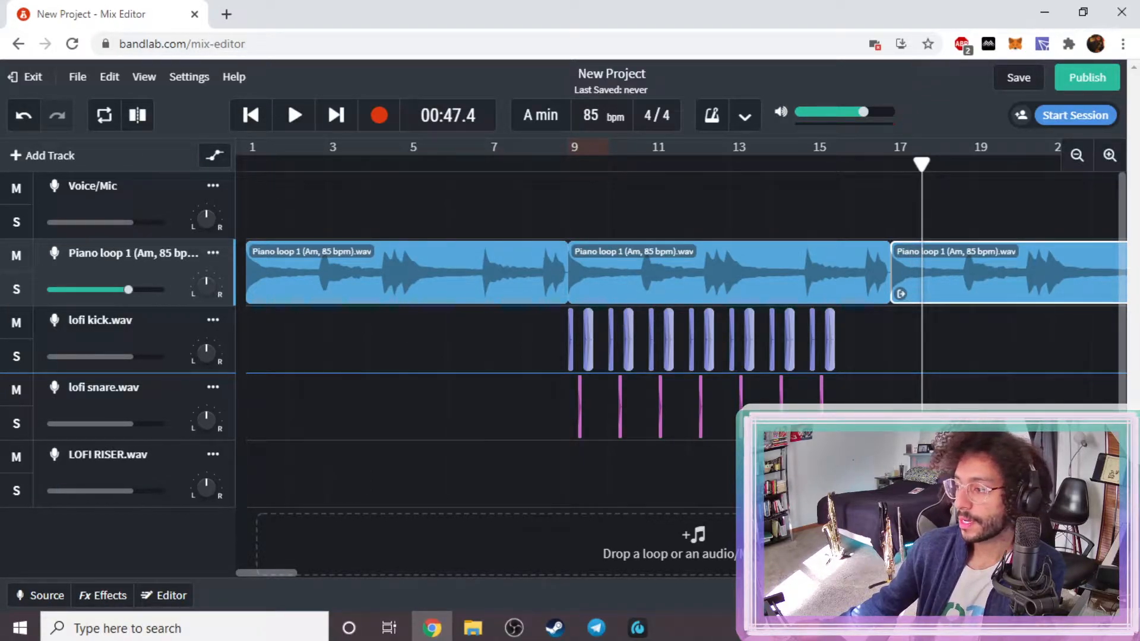
- Play the arrangement from the kick and snare entry at bar 9 through the start of bar 17
key(alt+Tab)
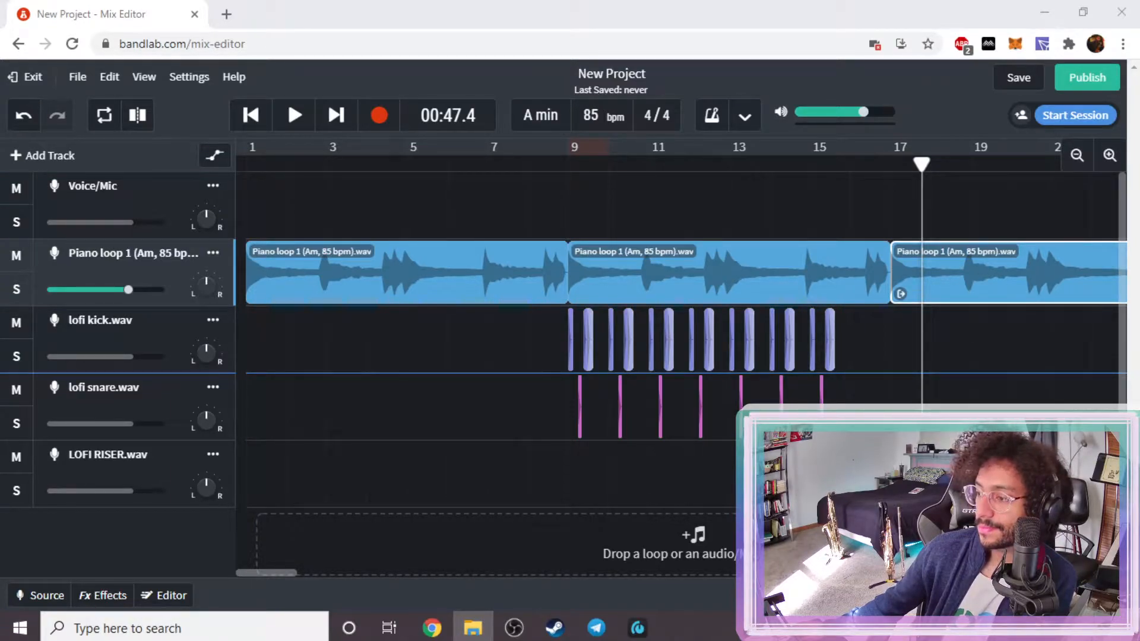
drag(1139, 256, 1139, 168)
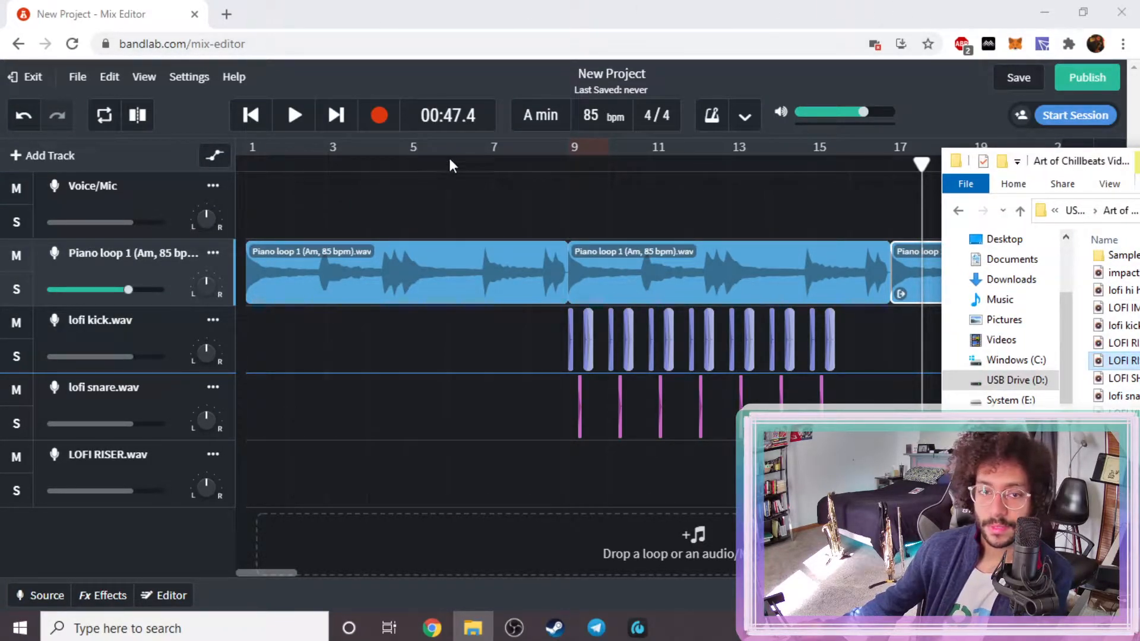
click(568, 171)
key(space)
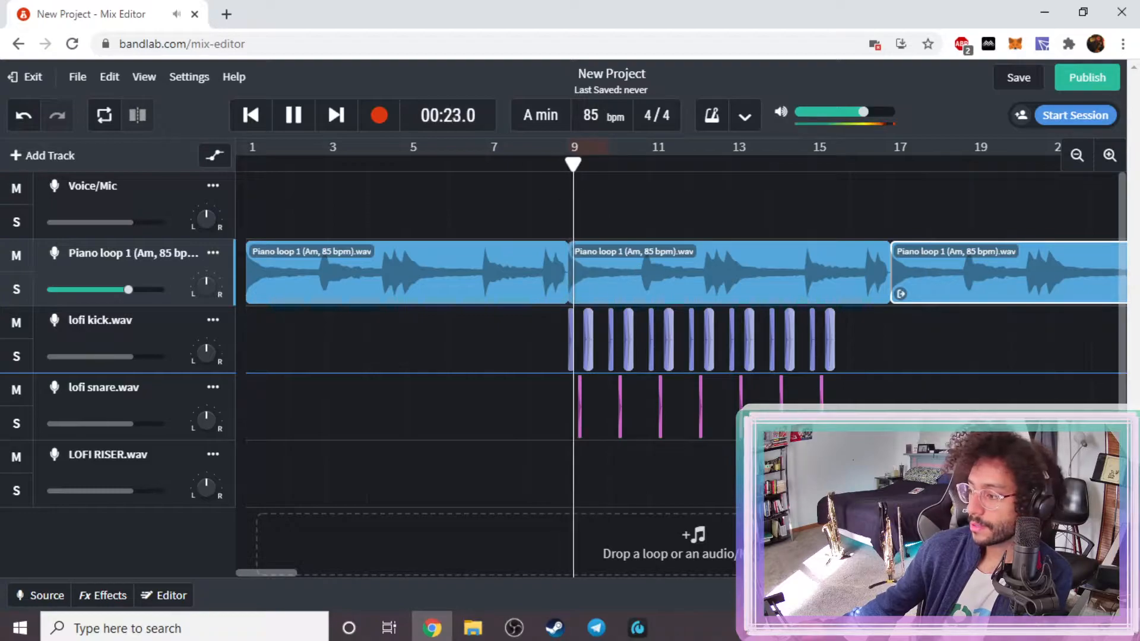
key(space)
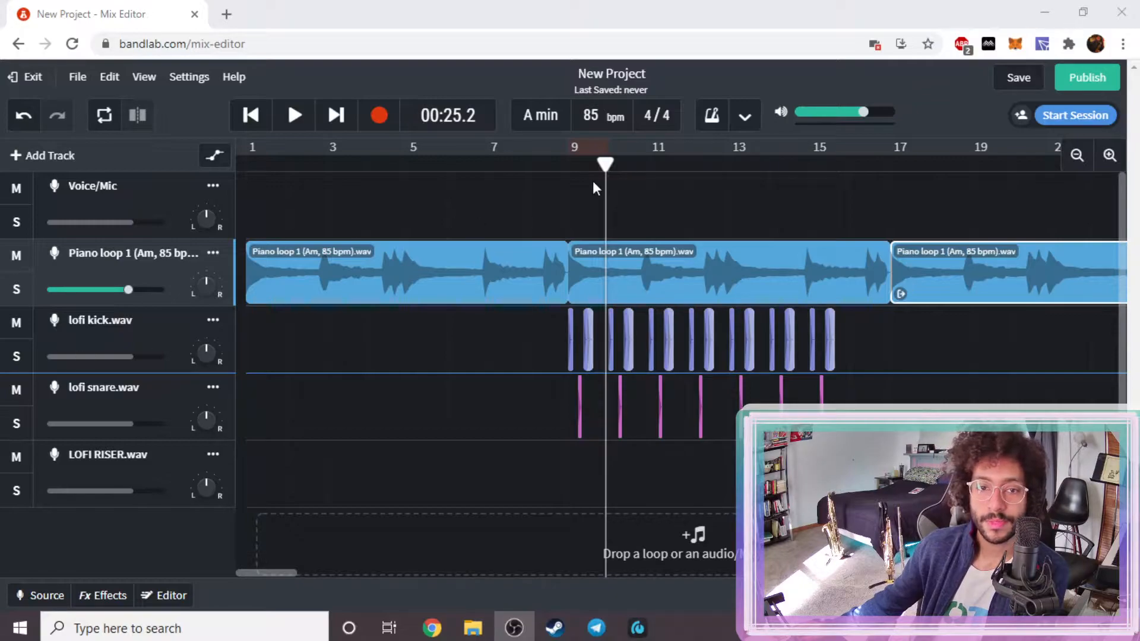
click(567, 159)
key(space)
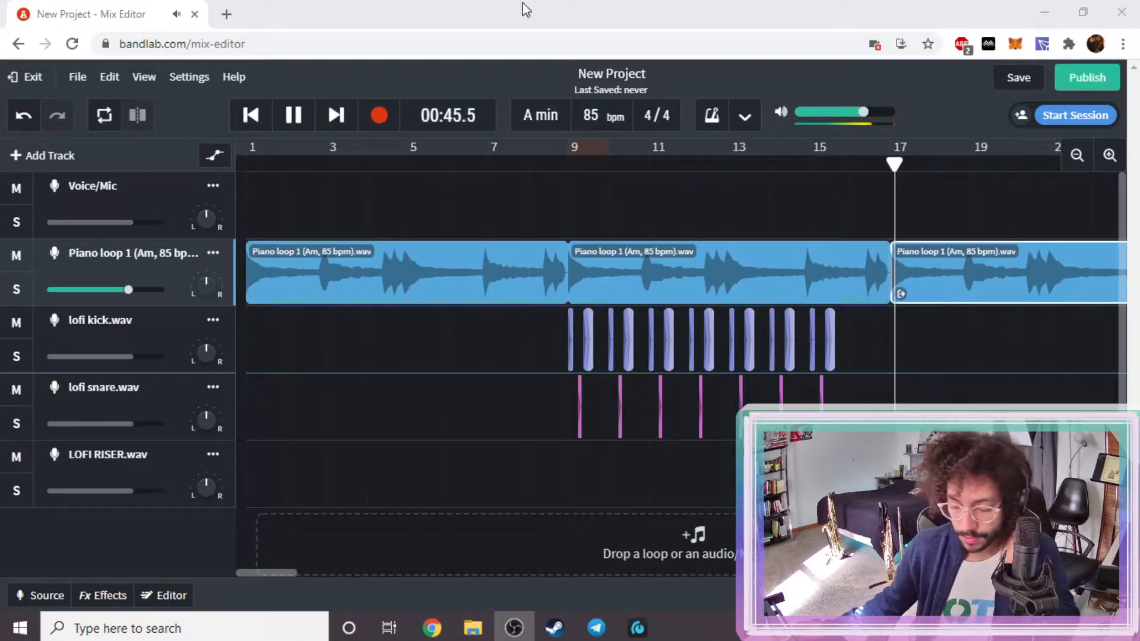
click(293, 92)
click(293, 115)
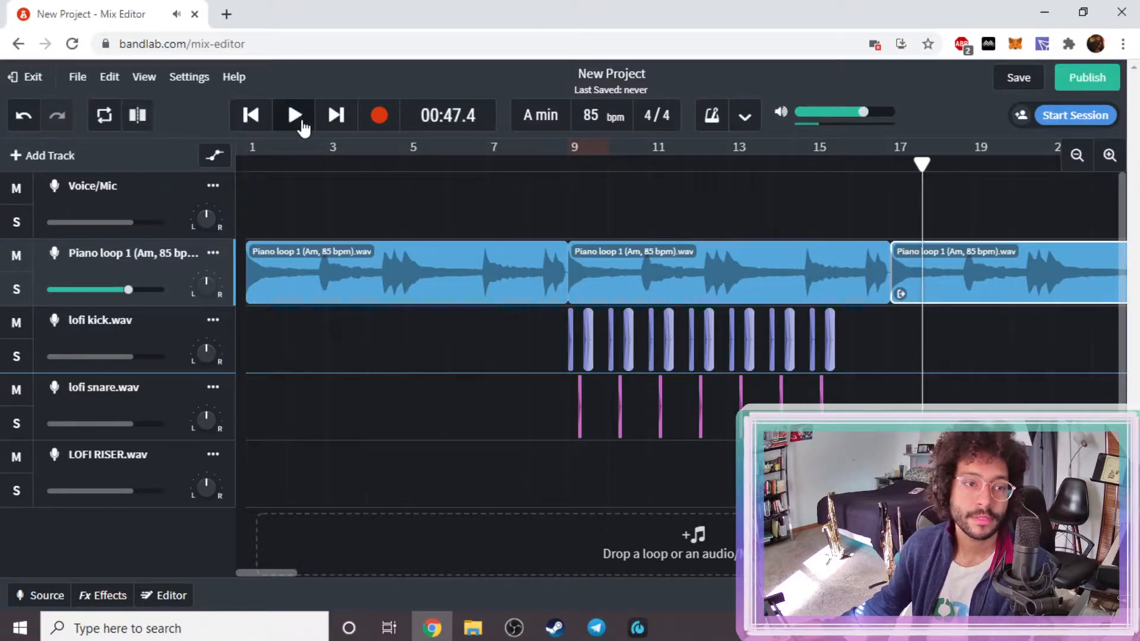
- Import the LOFI IMPACT 2 sample onto a new track below the riser at bar 17, and play from mid-bar 16
key(alt+Tab)
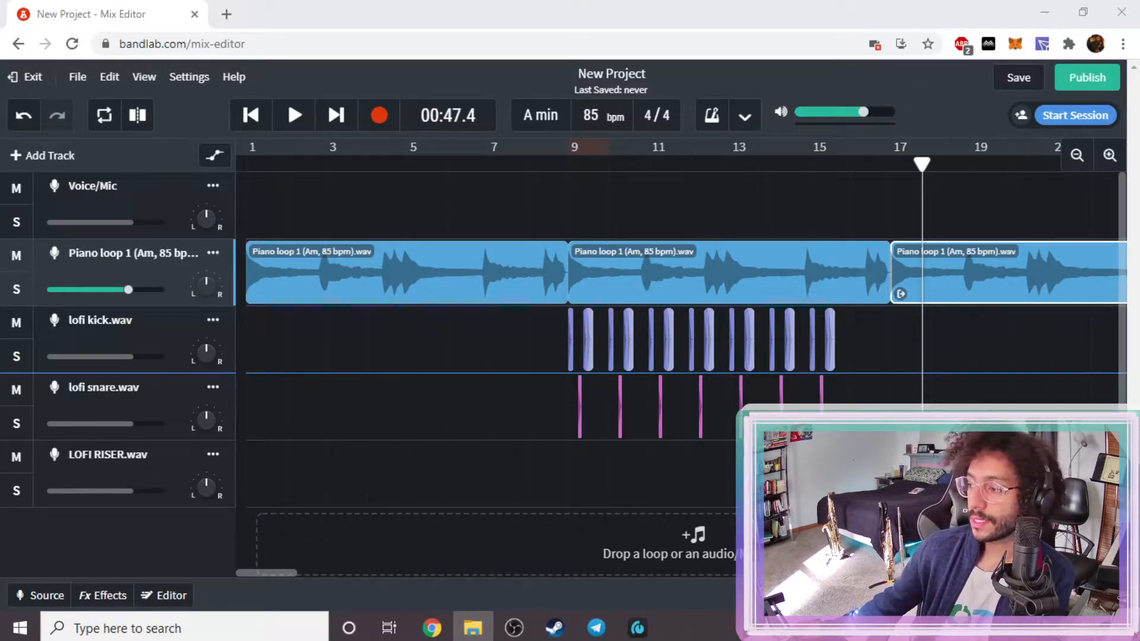
drag(1139, 487, 903, 537)
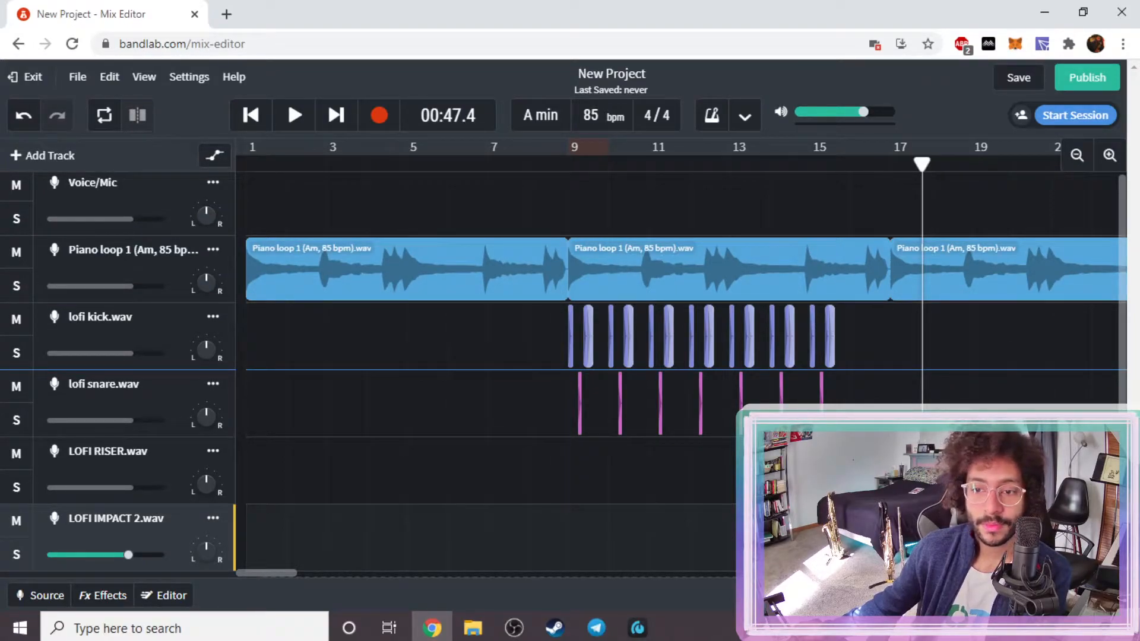
click(872, 155)
key(space)
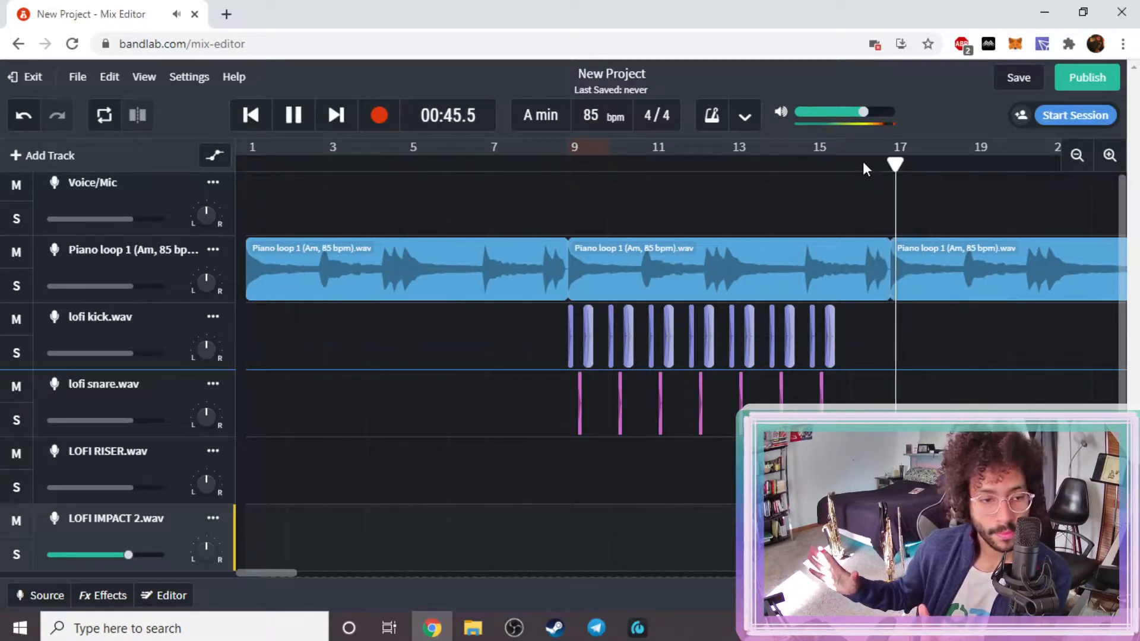
key(space)
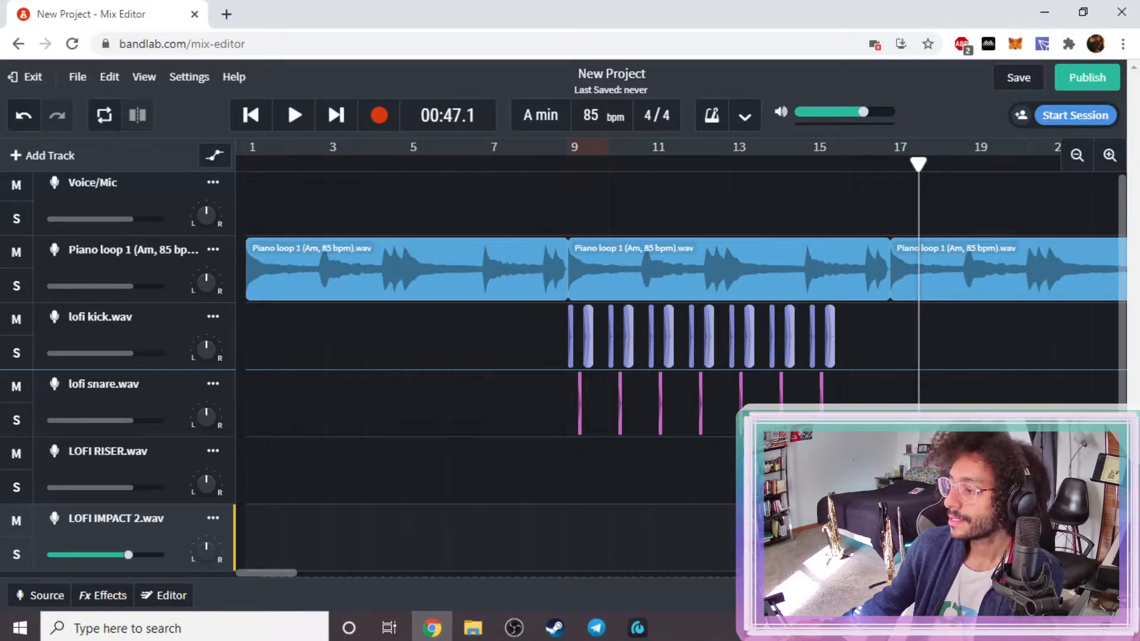
drag(1092, 390, 564, 569)
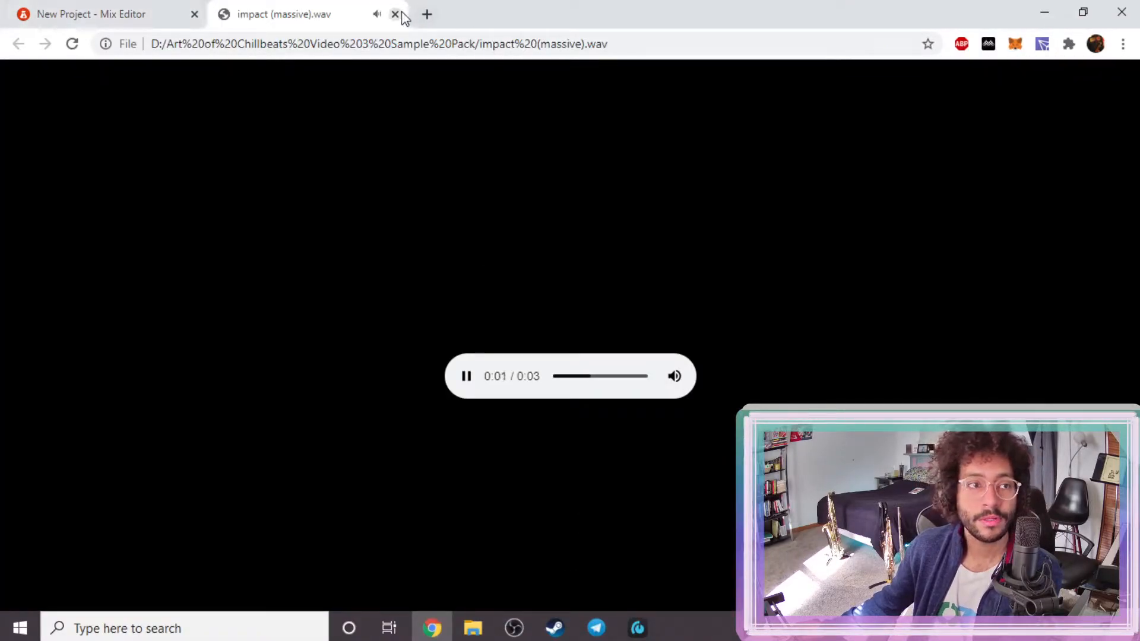
click(92, 12)
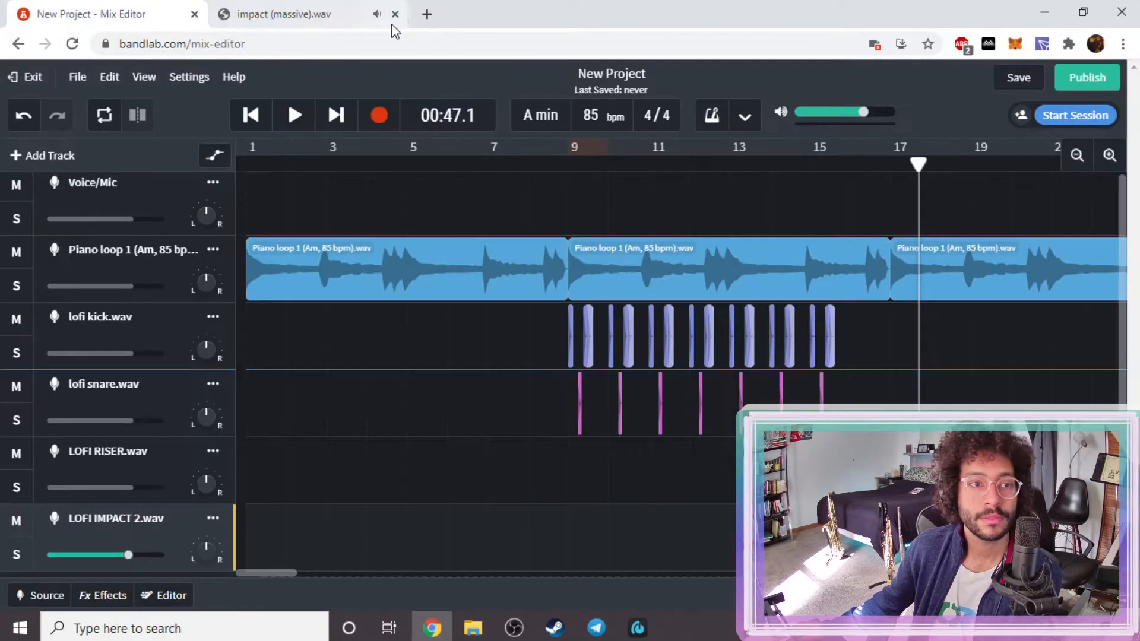
click(395, 14)
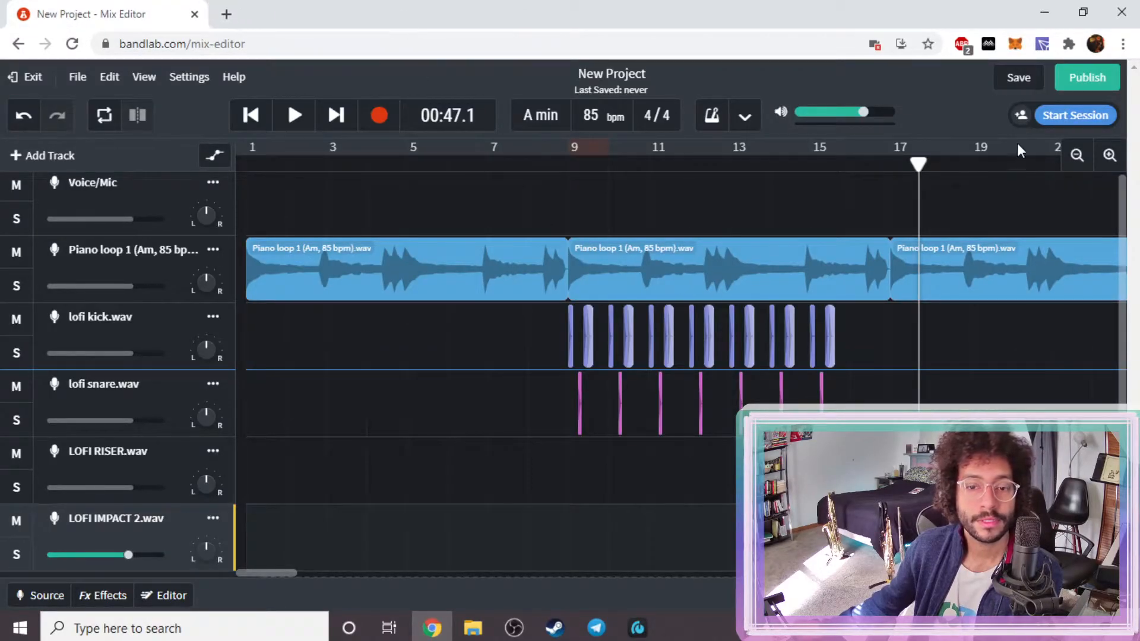
- Import the impact (massive).wav sample onto a new track below LOFI IMPACT 2, and mute the LOFI IMPACT 2 track
scroll(932, 267, down, 1)
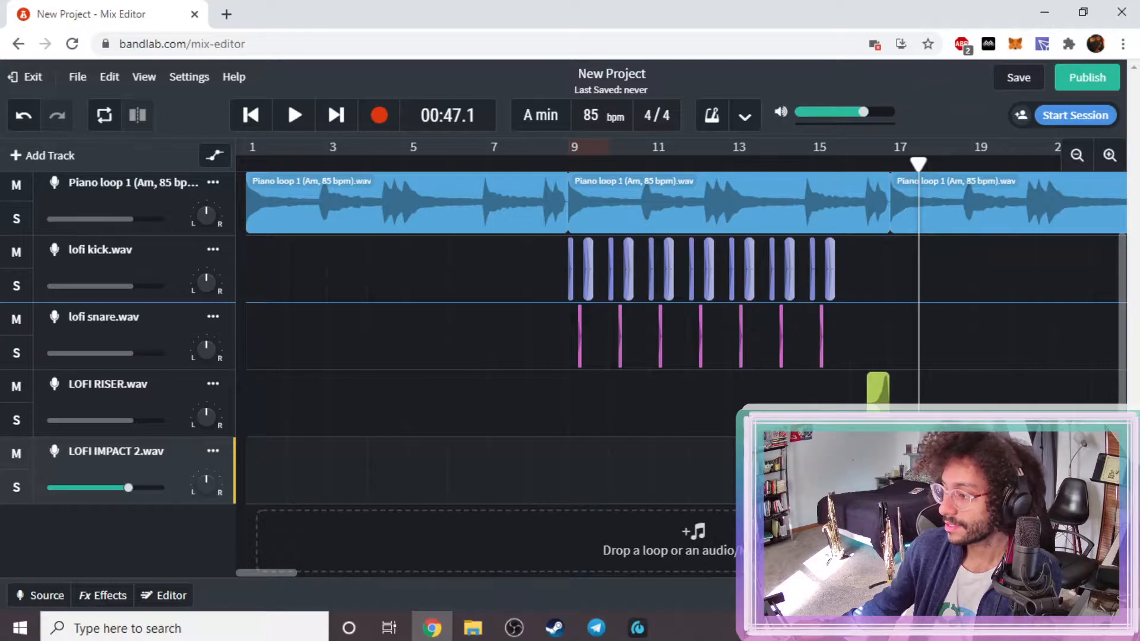
drag(1139, 368, 754, 546)
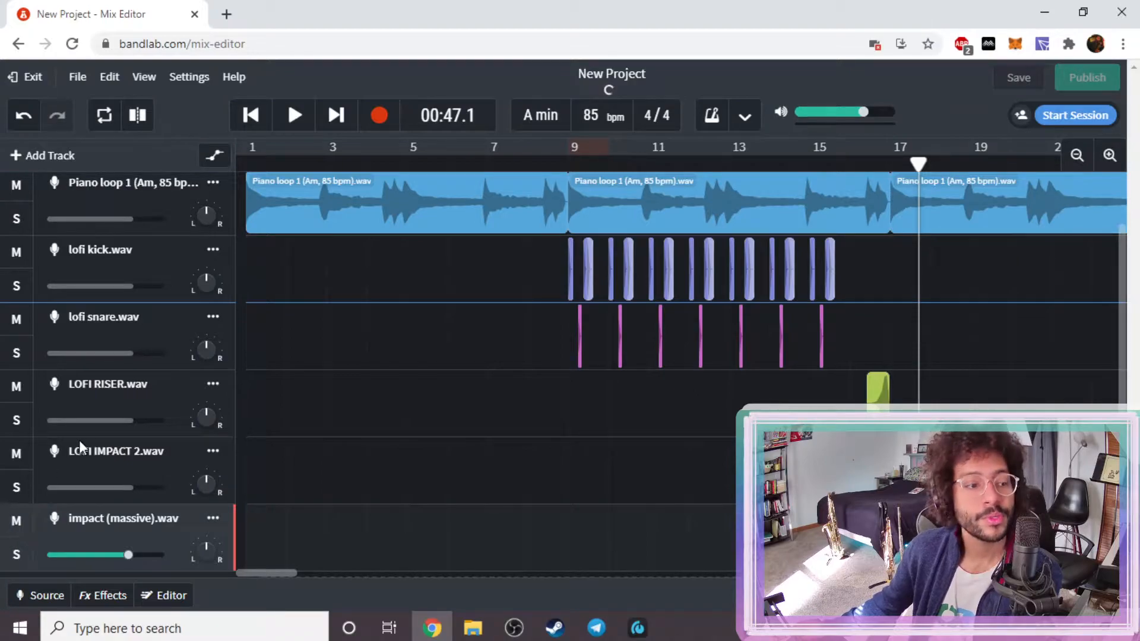
click(17, 454)
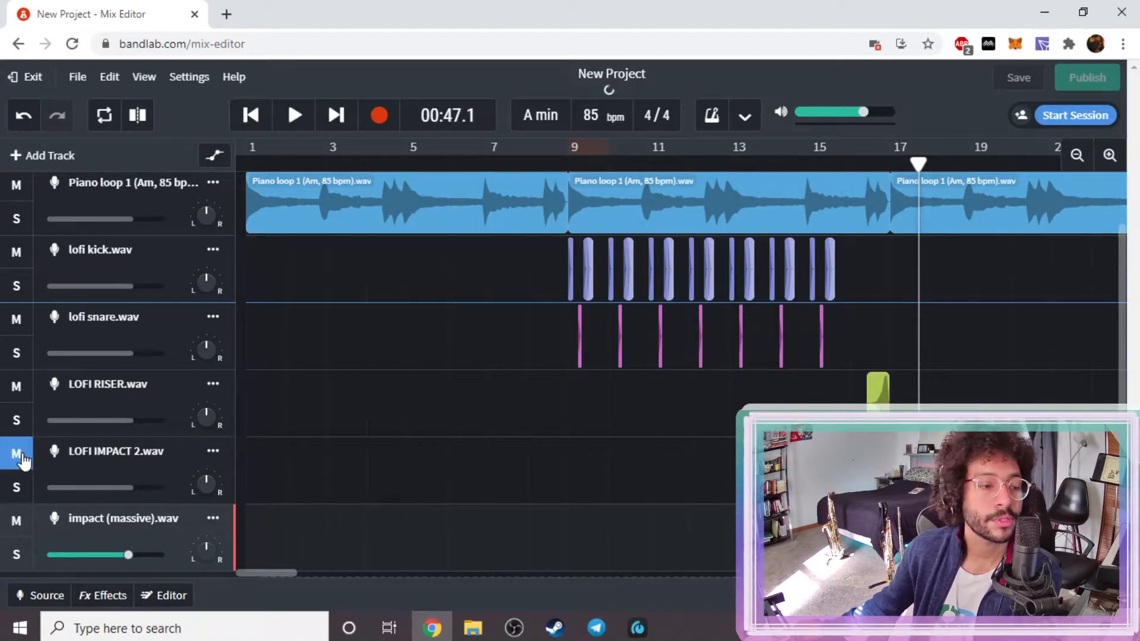
- Play the transition with the massive impact from bar 16, and again from the start of bar 17
click(850, 156)
key(space)
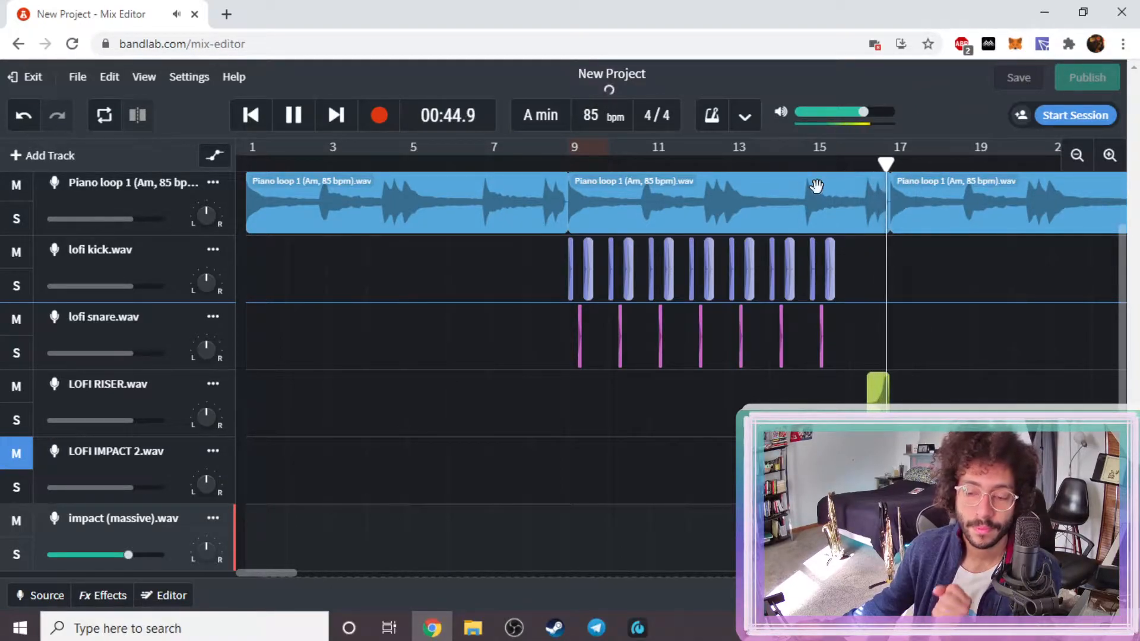
key(space)
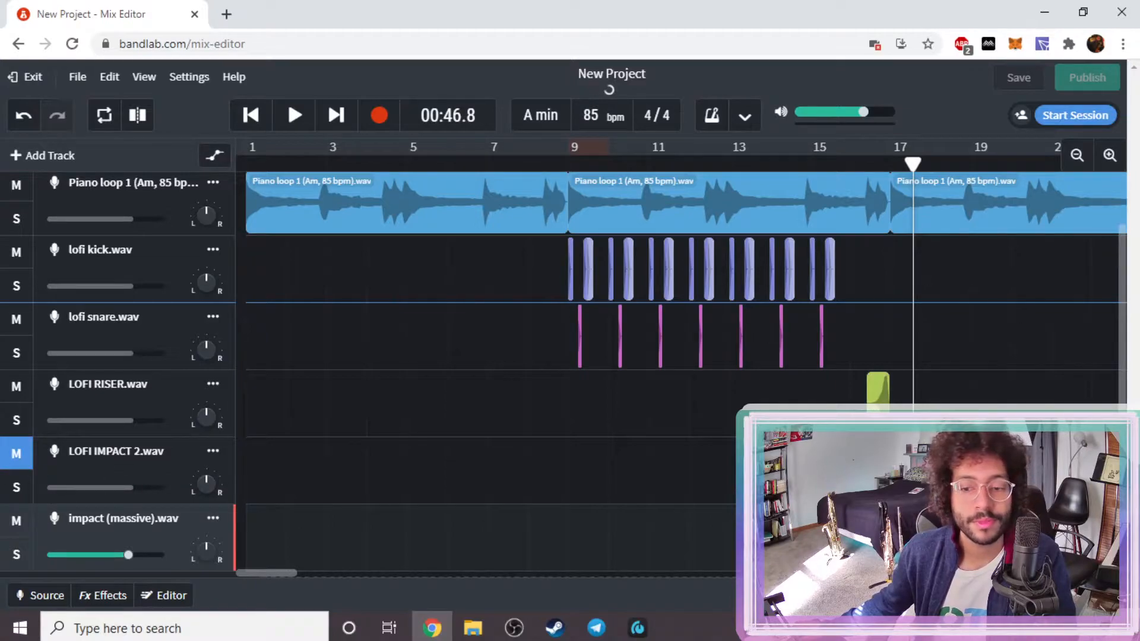
scroll(107, 499, down, 1)
scroll(107, 500, up, 1)
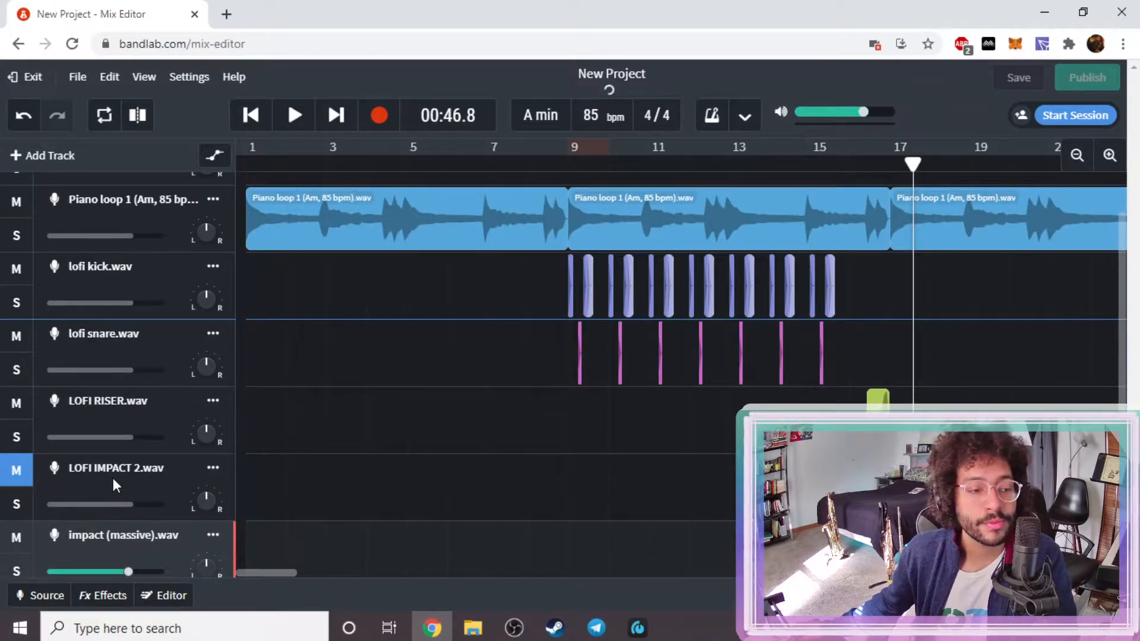
mouse_move(57, 508)
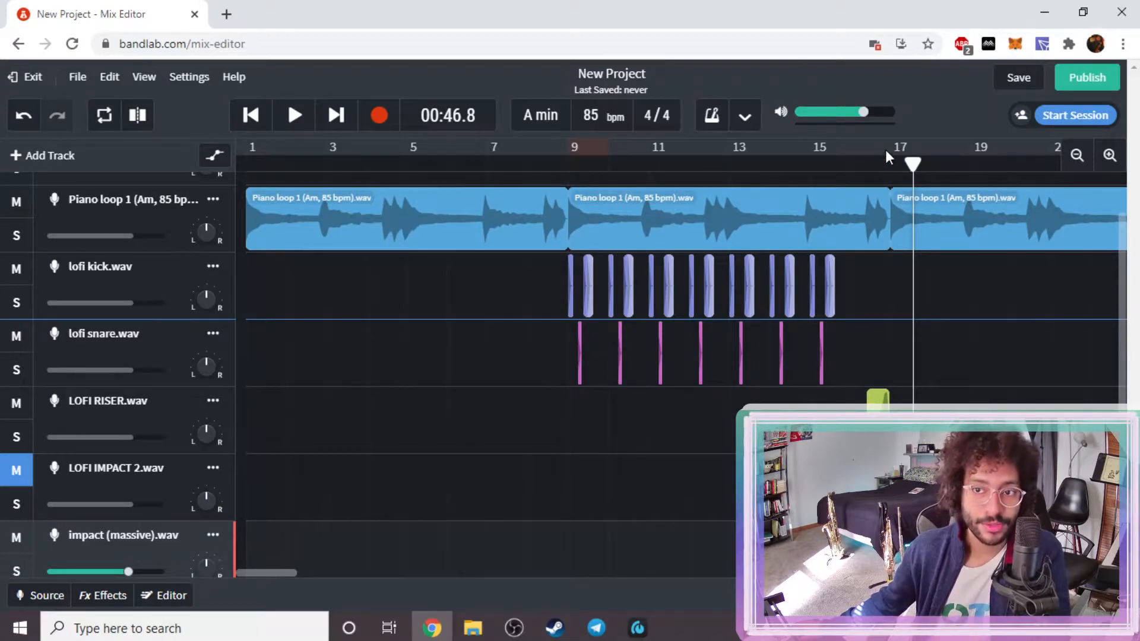
click(885, 166)
drag(885, 166, 891, 165)
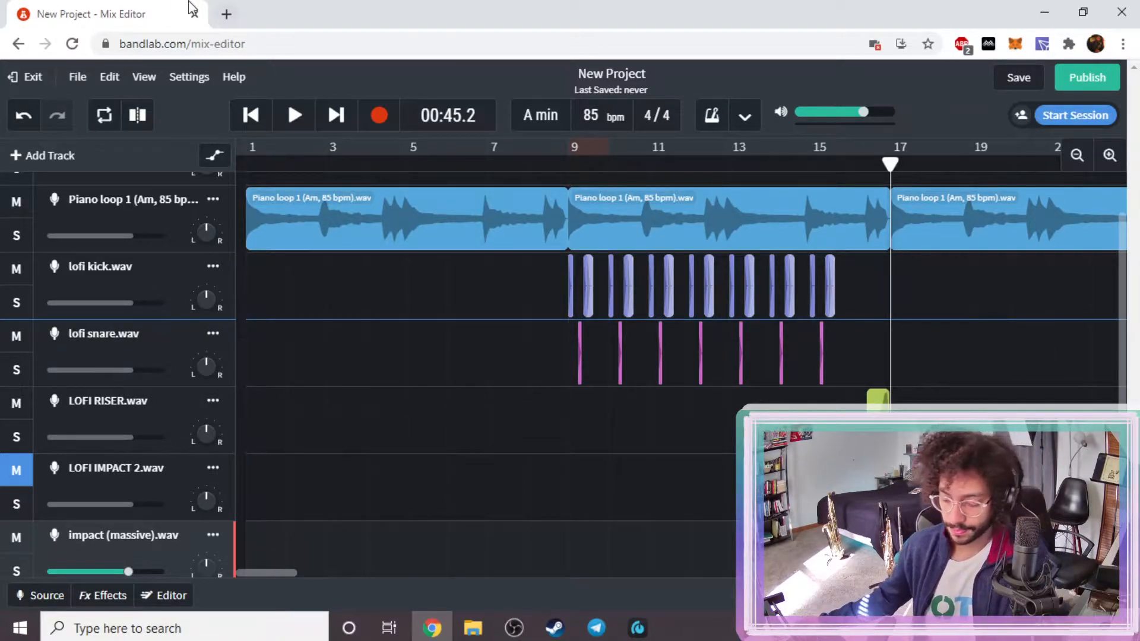
key(space)
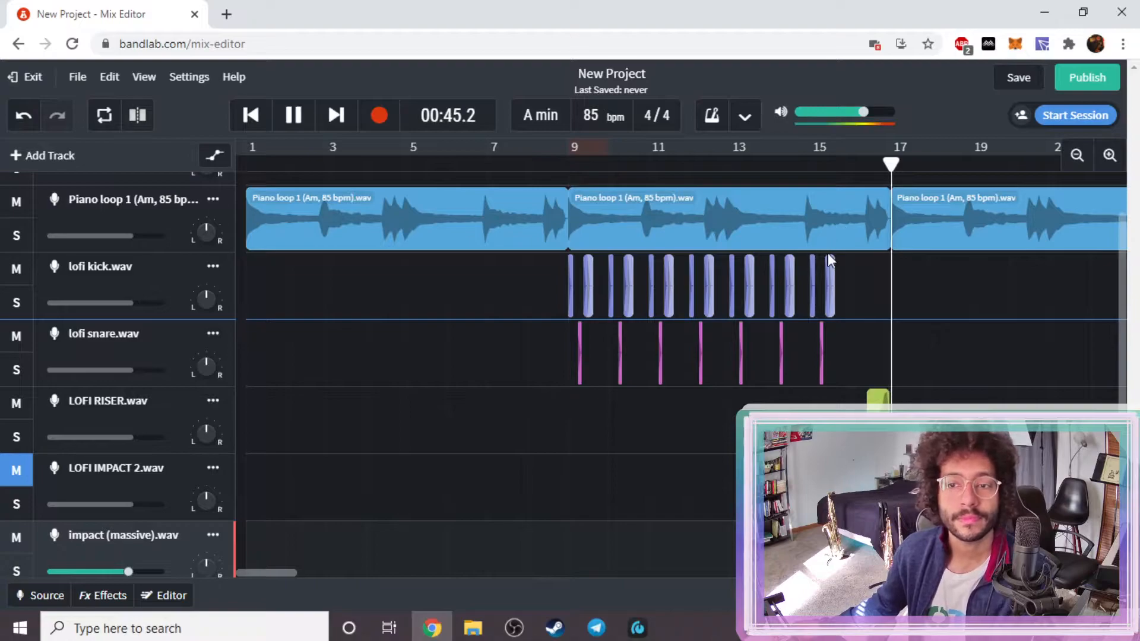
key(space)
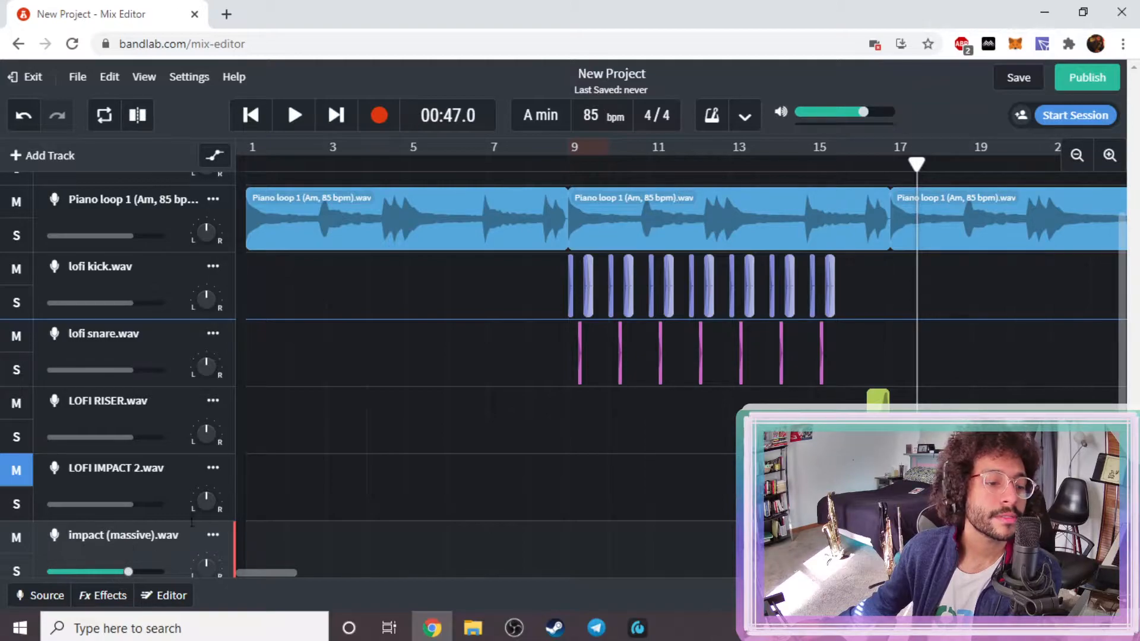
scroll(190, 522, down, 2)
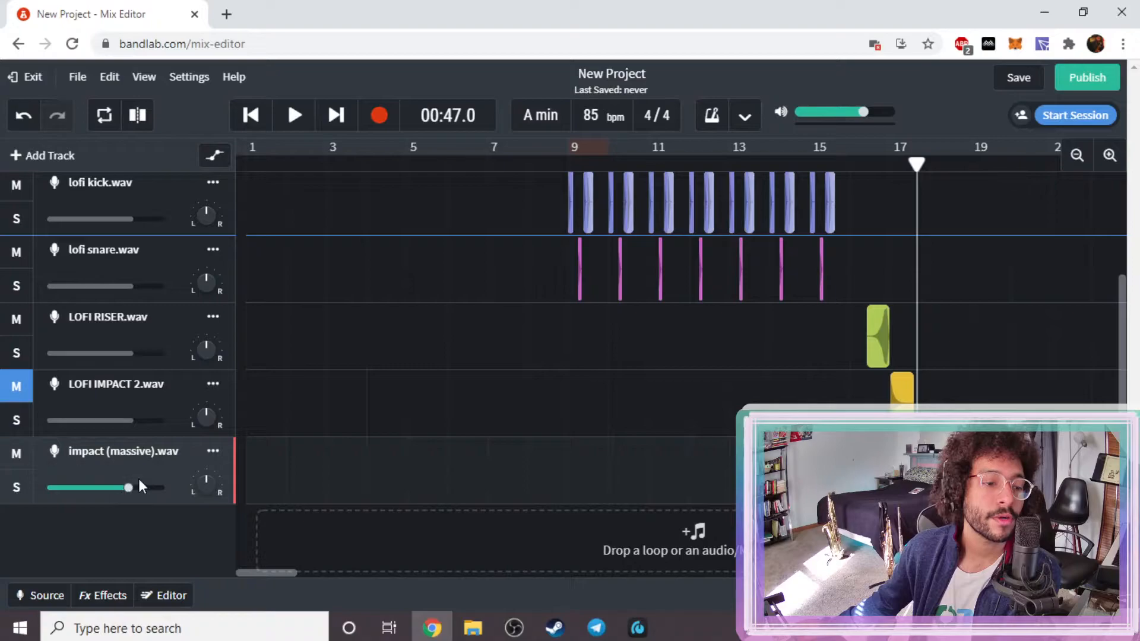
- Lower the impact (massive) track's volume in small adjustments, playing the transition from mid-bar 16 after each one
mouse_move(128, 491)
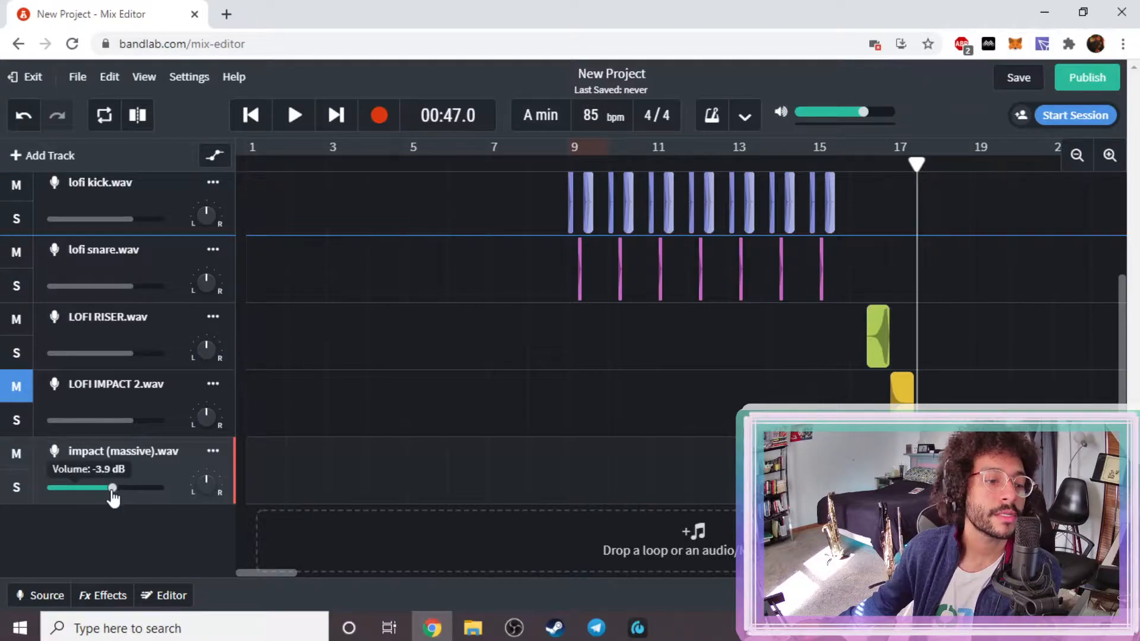
drag(113, 498, 136, 499)
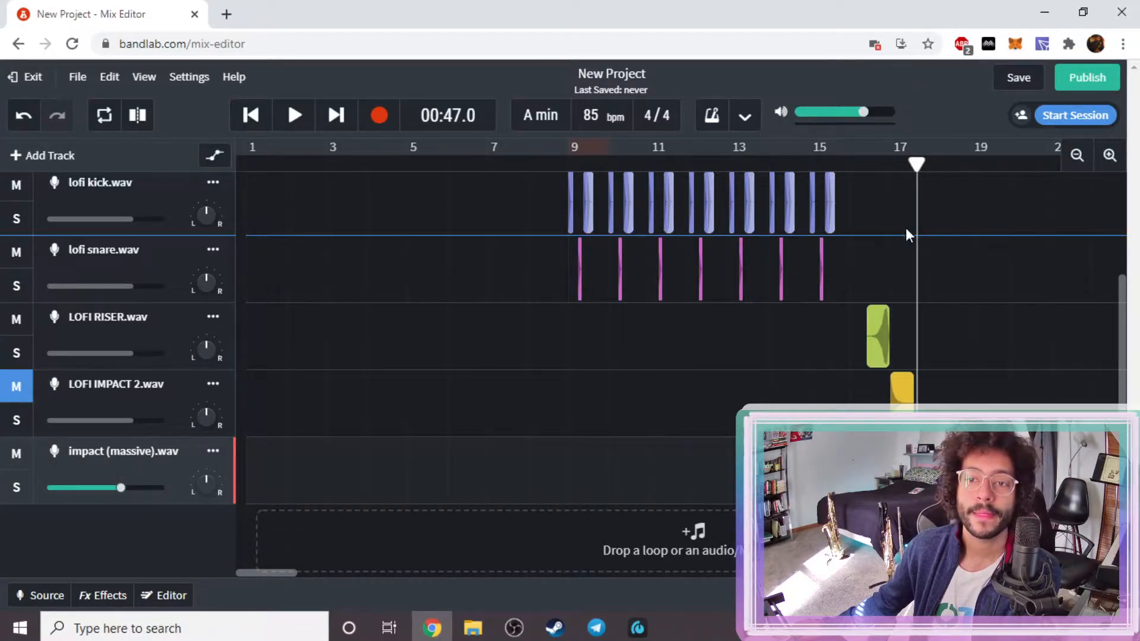
click(868, 165)
key(space)
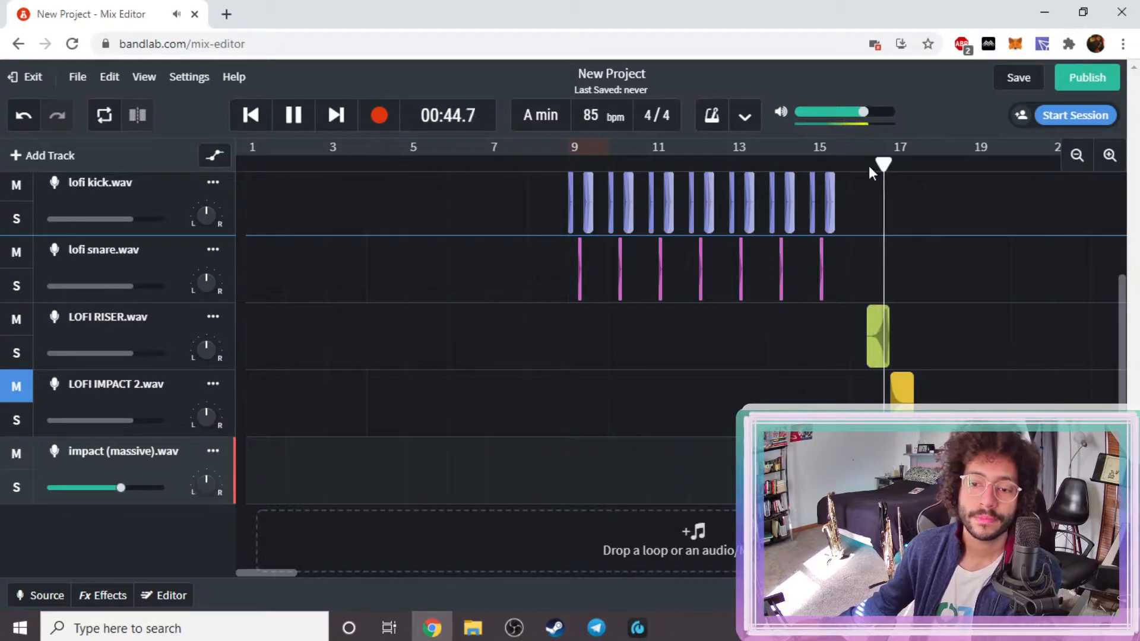
key(space)
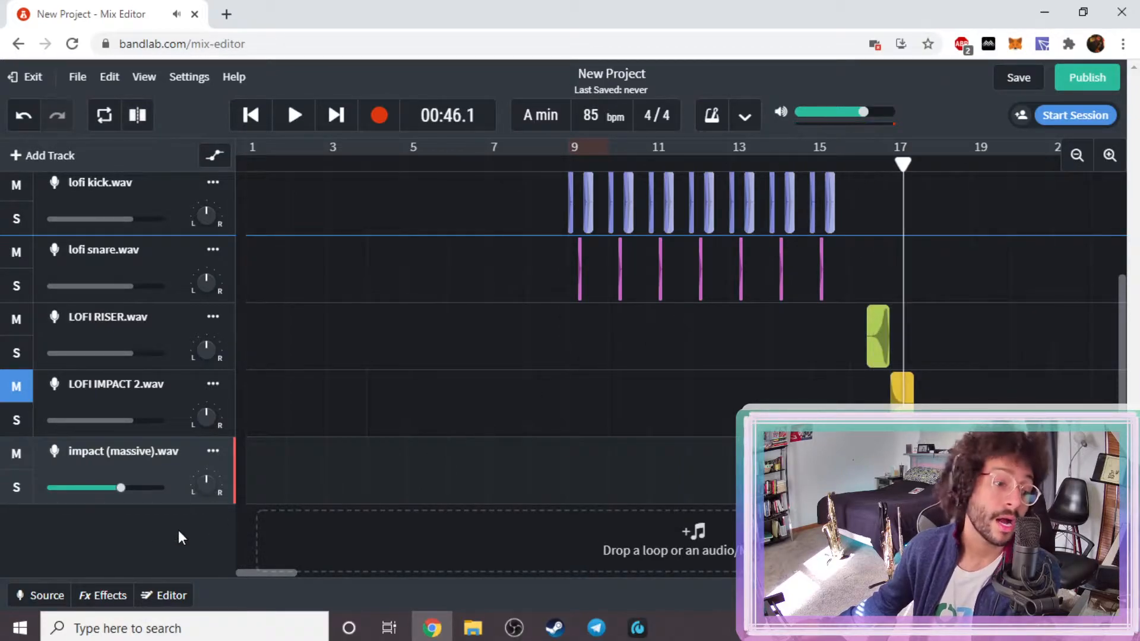
drag(120, 486, 117, 487)
click(868, 162)
key(space)
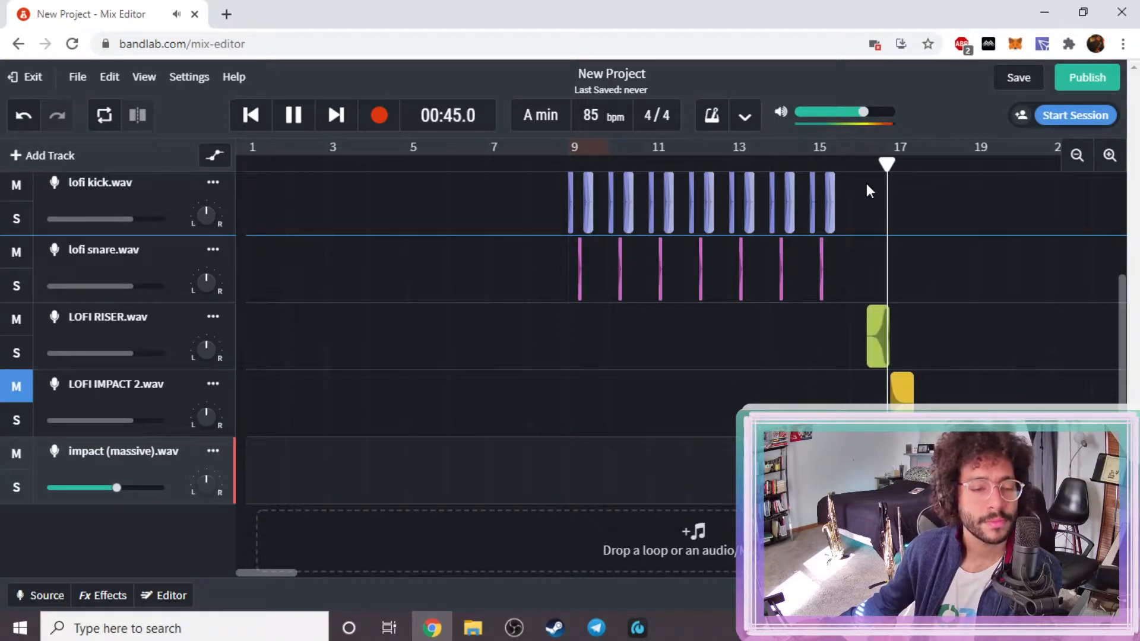
key(space)
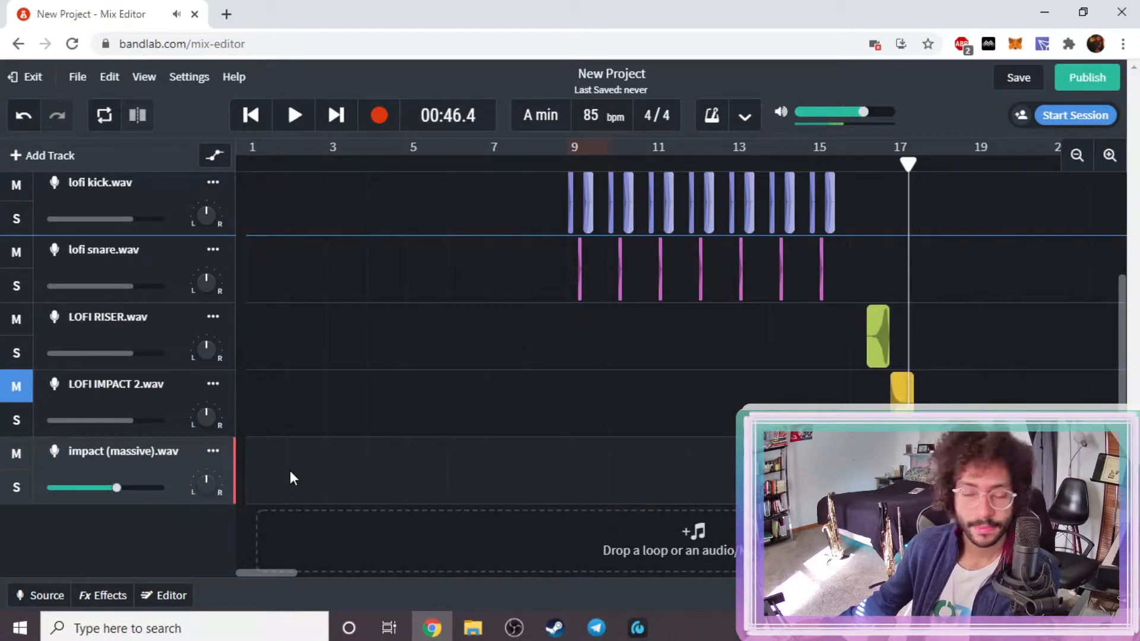
- Lower the LOFI RISER track's volume to about -3.3 dB and play the transition from mid-bar 16 into bar 17
click(142, 336)
mouse_move(127, 356)
drag(126, 358, 117, 359)
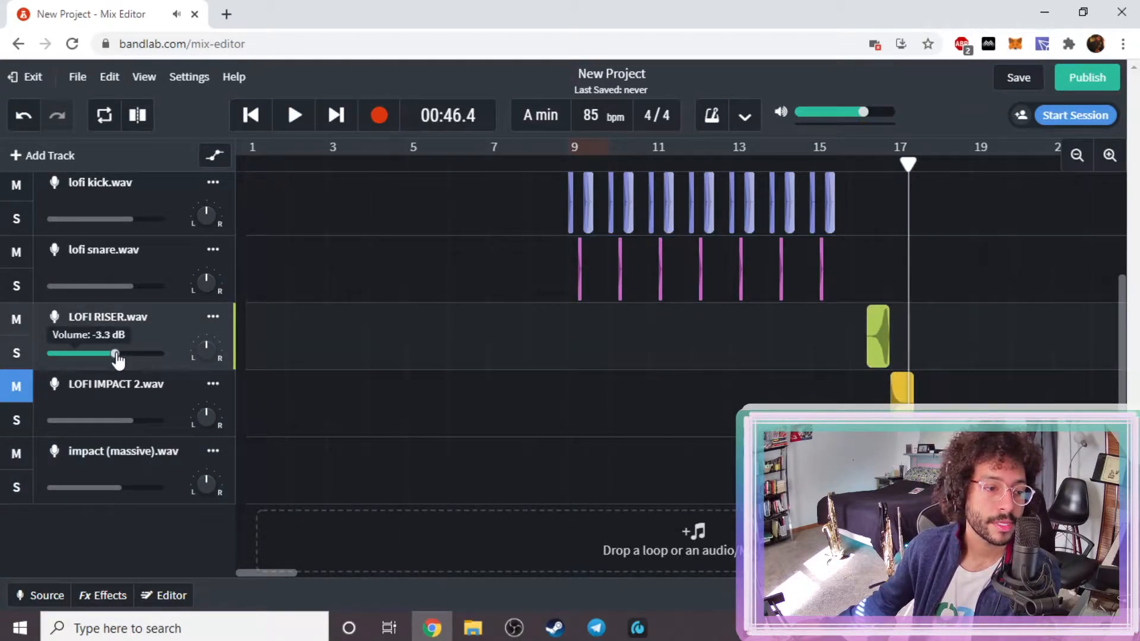
click(868, 163)
key(space)
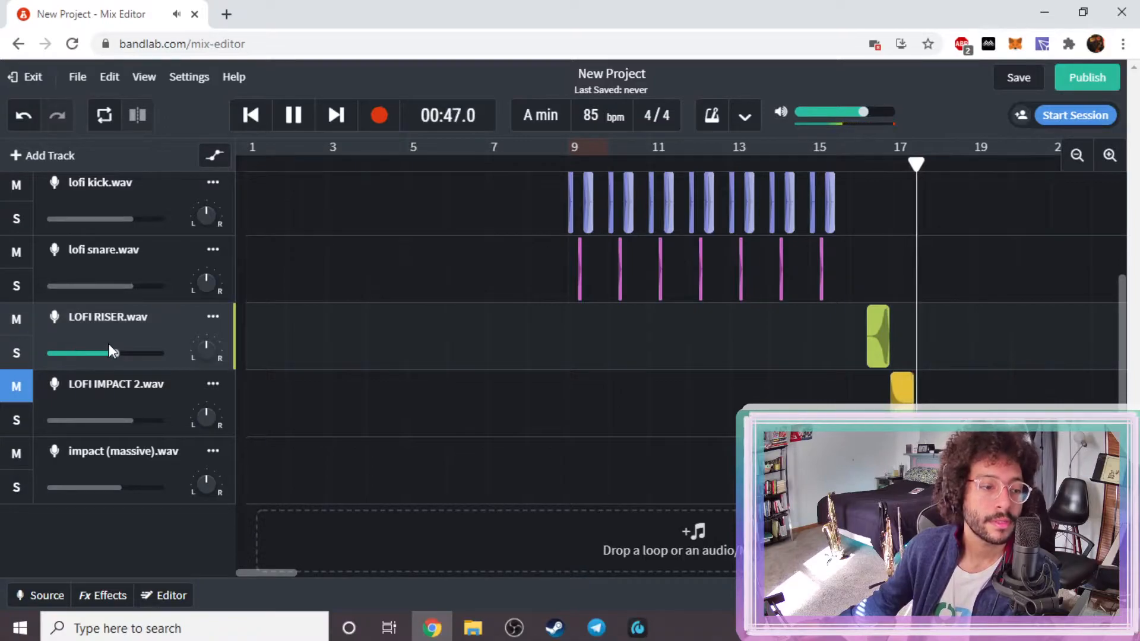
key(space)
- Audition a quieter LOFI RISER, then set both the LOFI RISER and impact (massive) volume sliders to about half
drag(113, 354, 88, 356)
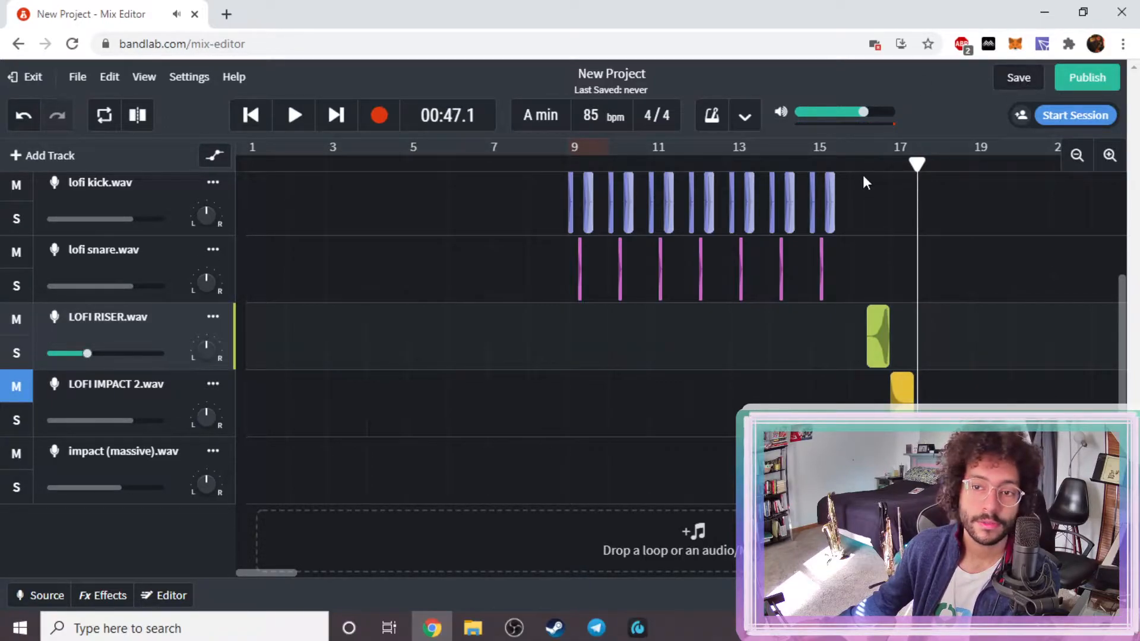
click(878, 163)
key(space)
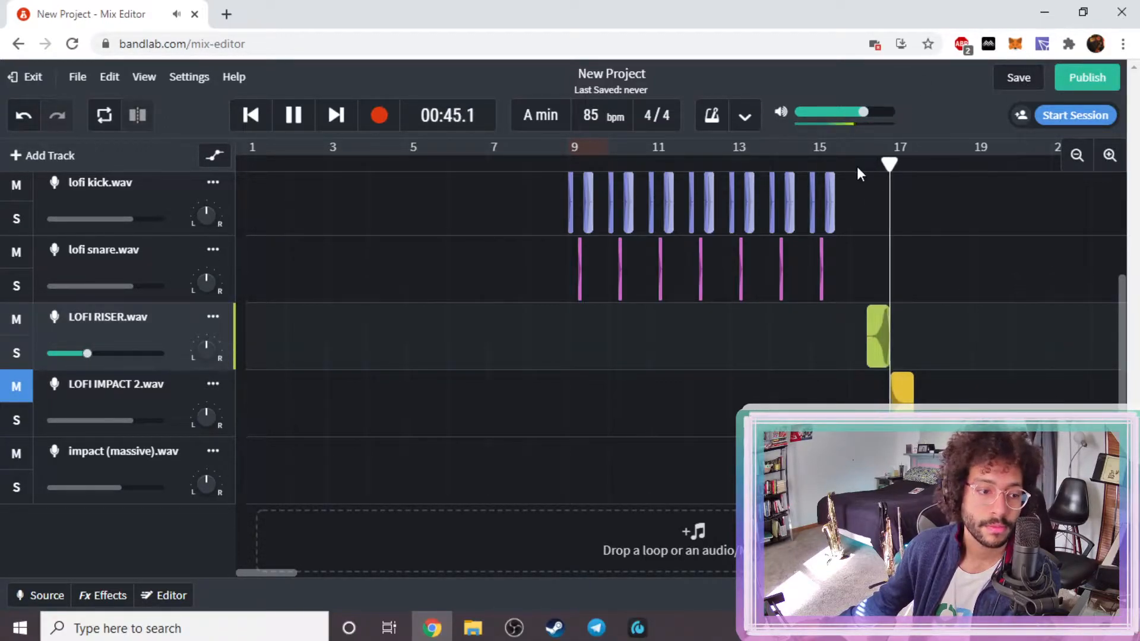
key(space)
drag(91, 347, 107, 358)
drag(122, 488, 108, 489)
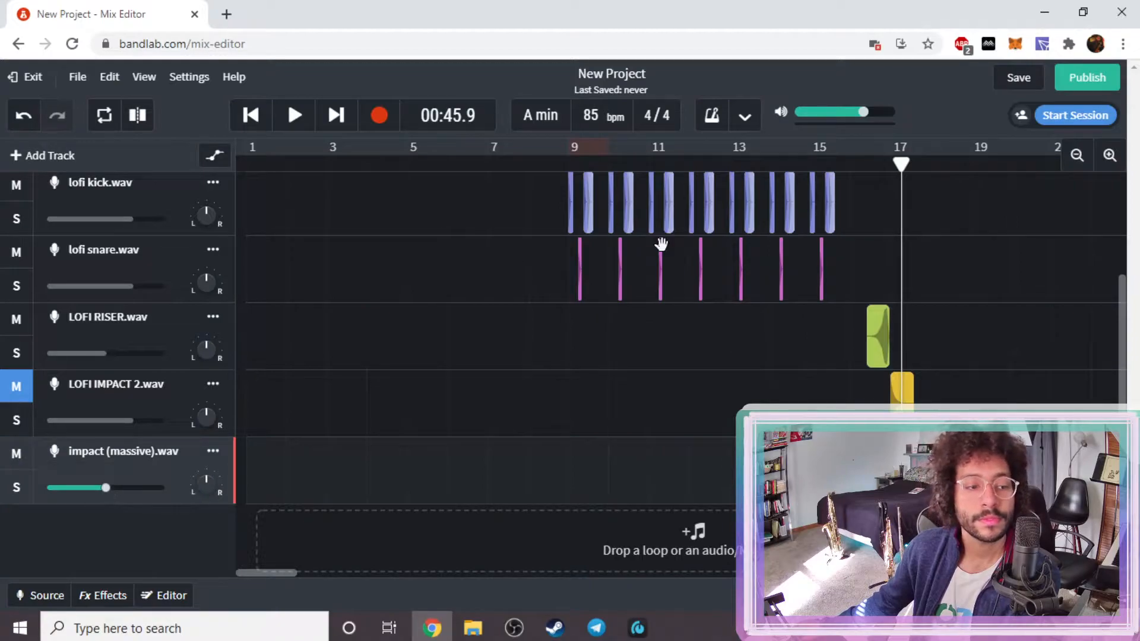
- Copy the first lofi kick clip from bar 9 to the start of bar 17 on the same track, and check its alignment
scroll(934, 309, up, 2)
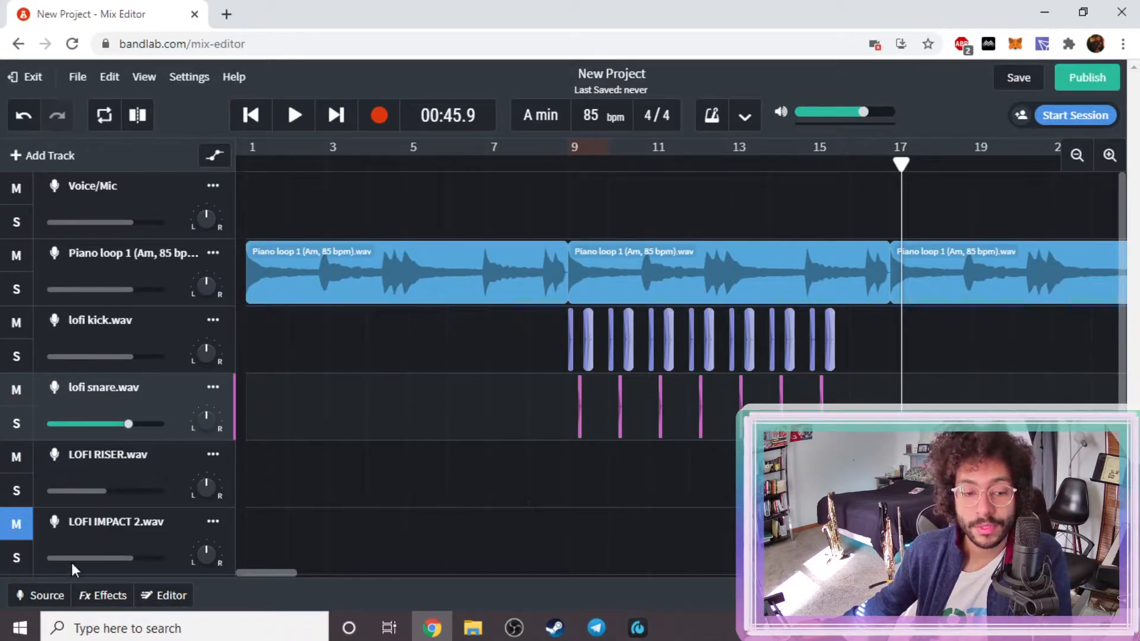
drag(268, 572, 287, 575)
click(488, 168)
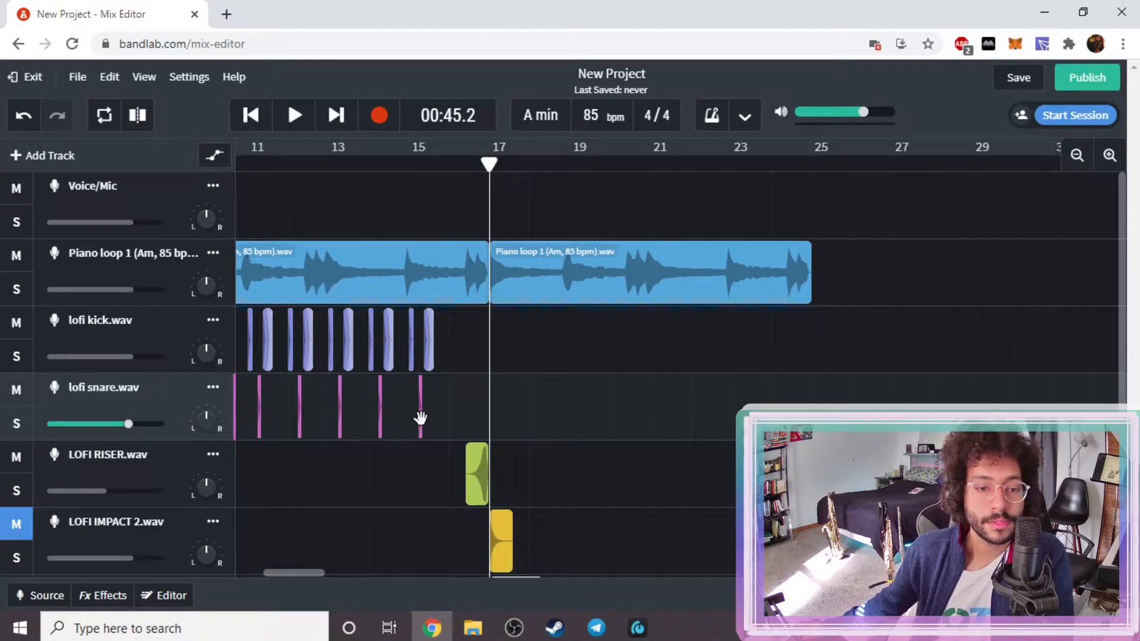
mouse_move(312, 573)
mouse_down()
mouse_move(287, 573)
mouse_move(300, 573)
mouse_up()
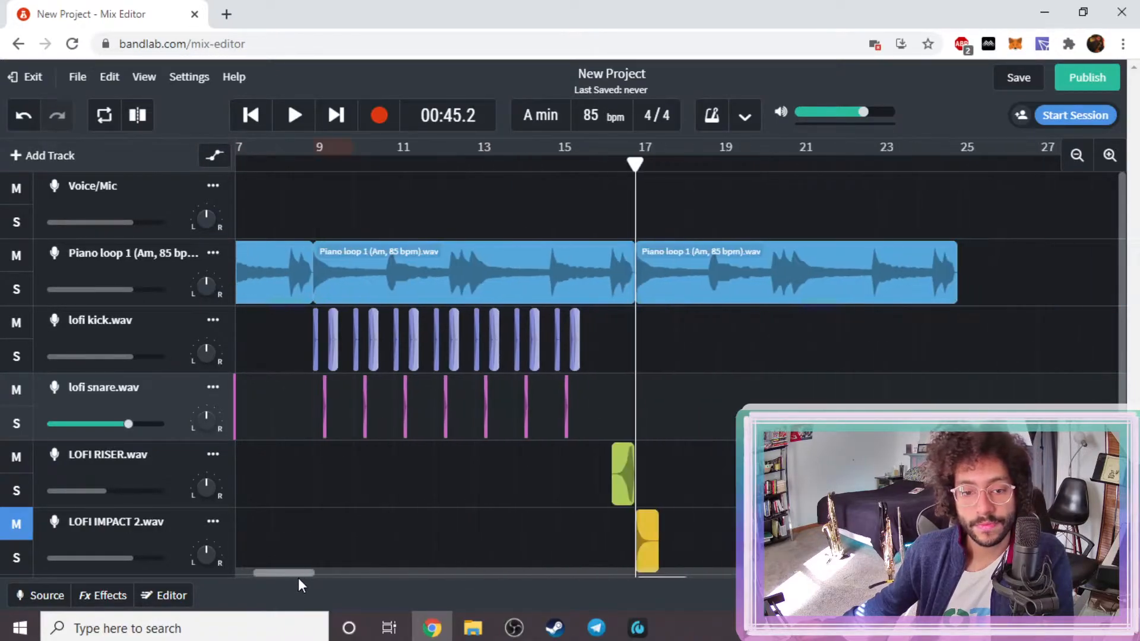
click(315, 328)
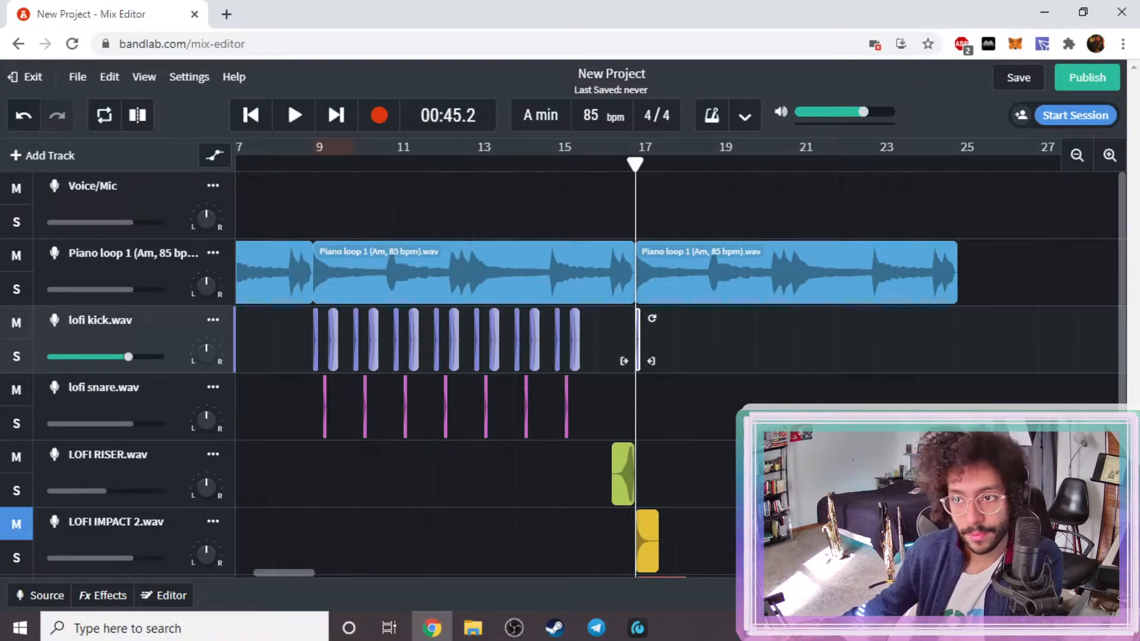
click(1109, 155)
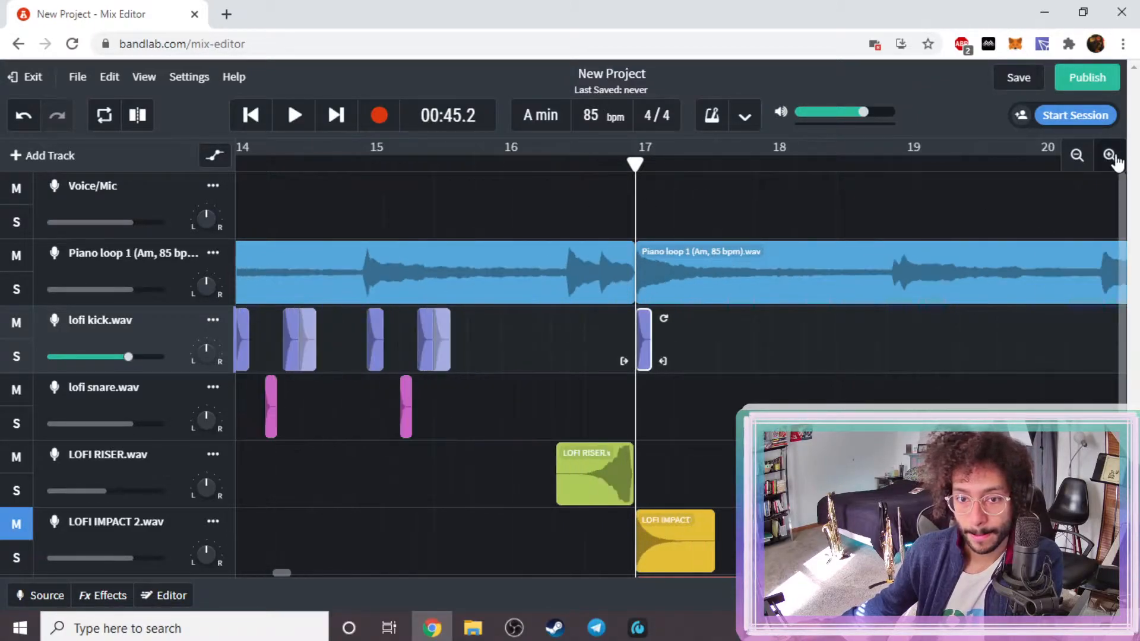
click(1109, 155)
click(1110, 155)
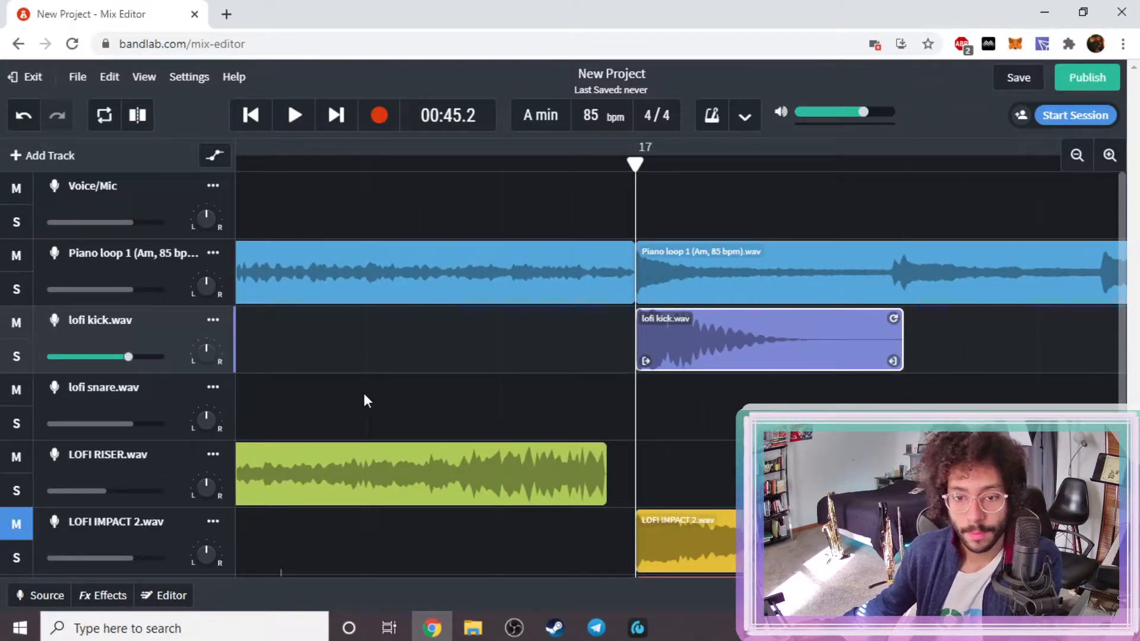
click(1077, 155)
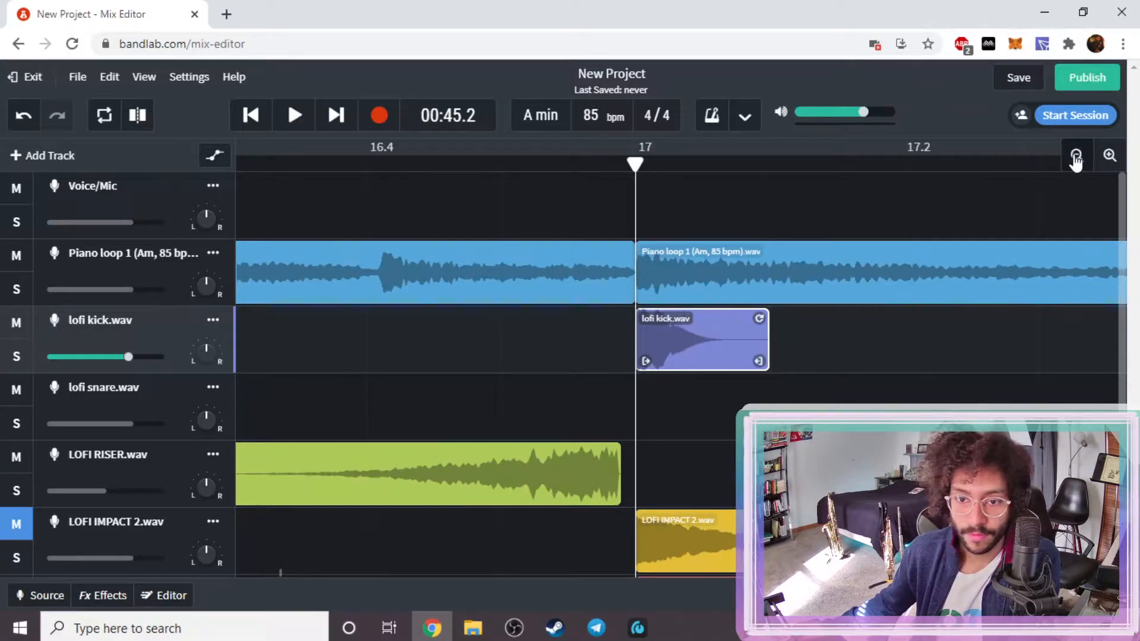
click(1077, 155)
click(1077, 155)
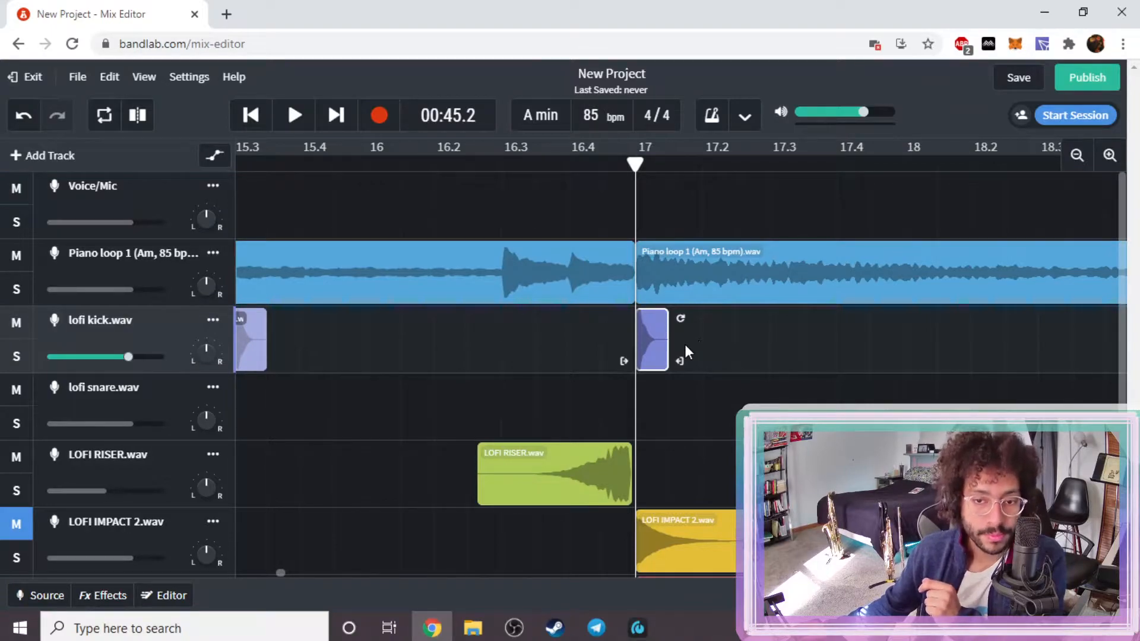
- Duplicate the bar 17 kick to 17.3 and a sixteenth before it, and play from the start of bar 17
click(1108, 157)
scroll(114, 565, down, 2)
scroll(114, 564, up, 2)
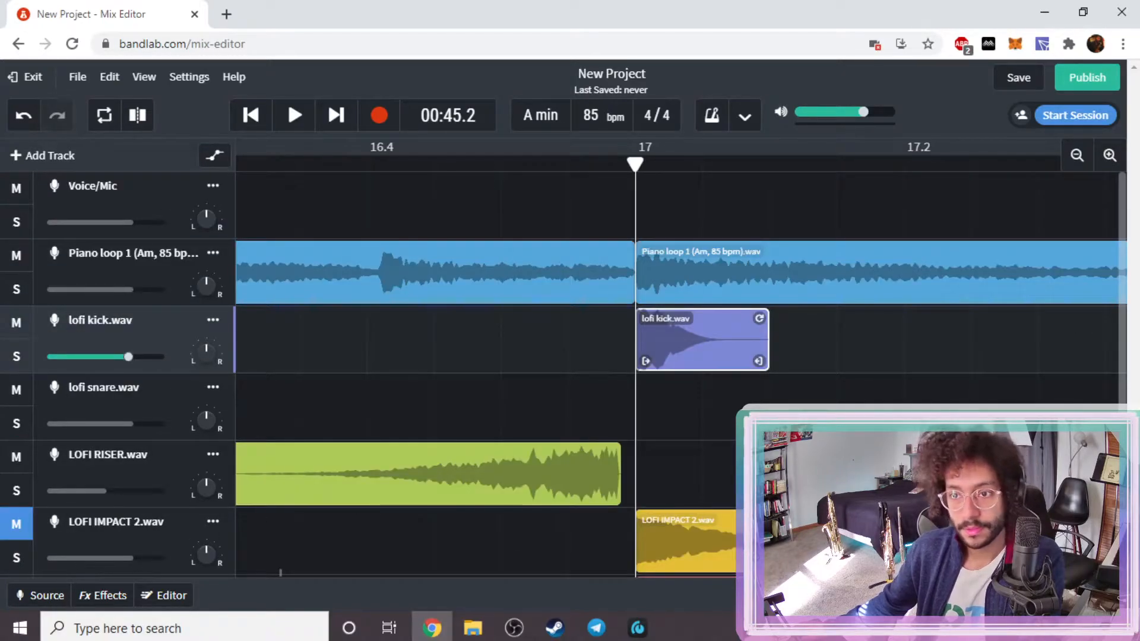
click(1074, 156)
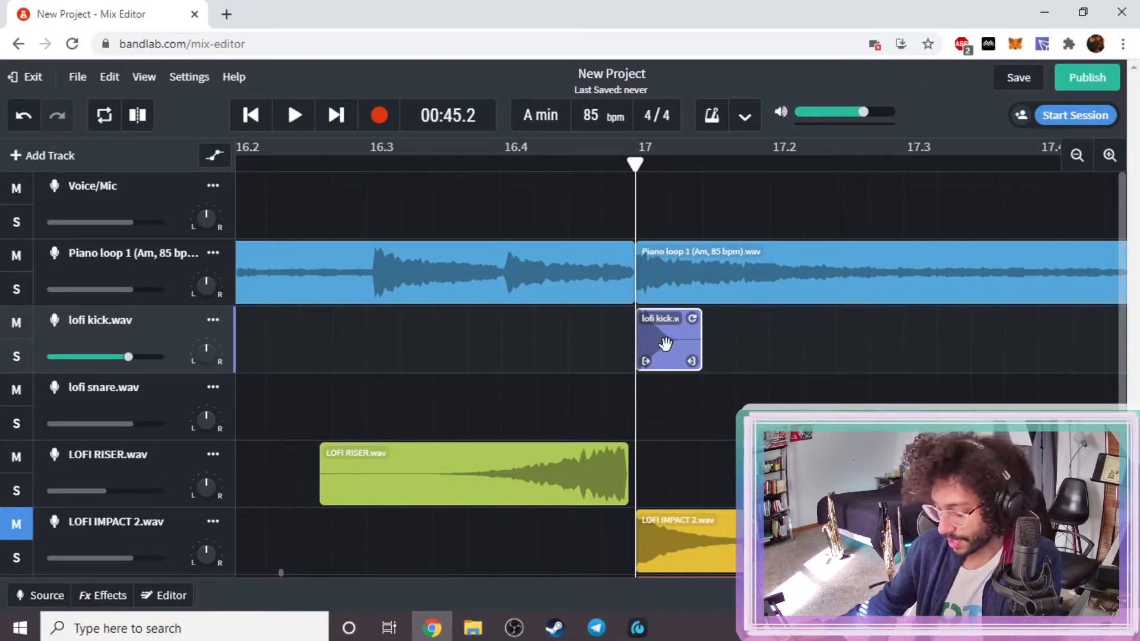
drag(665, 344, 915, 324)
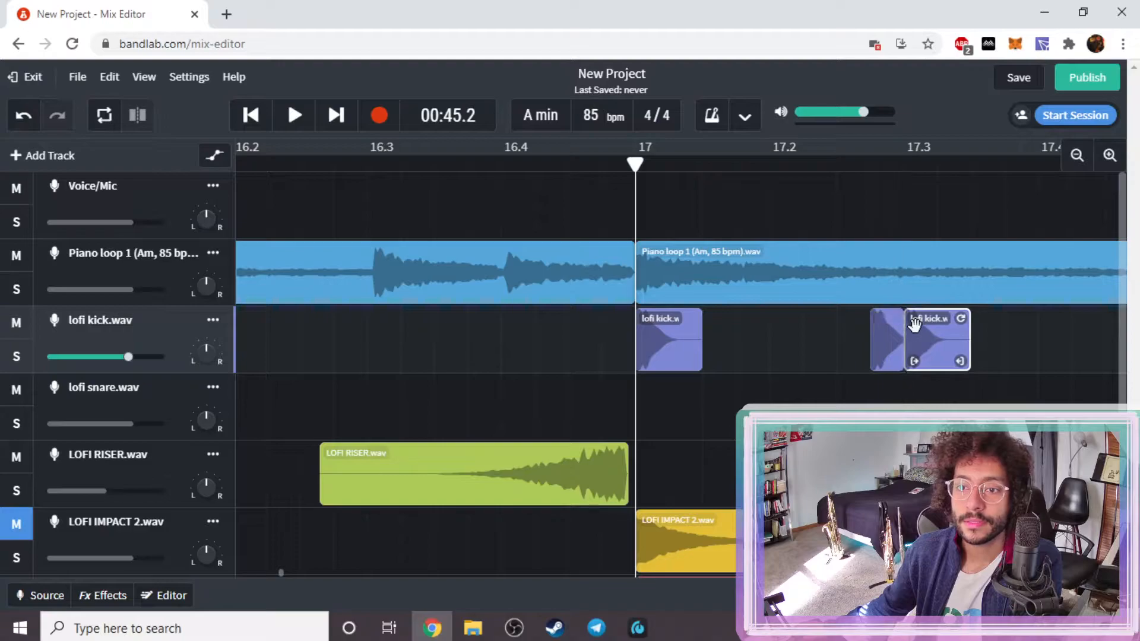
key(space)
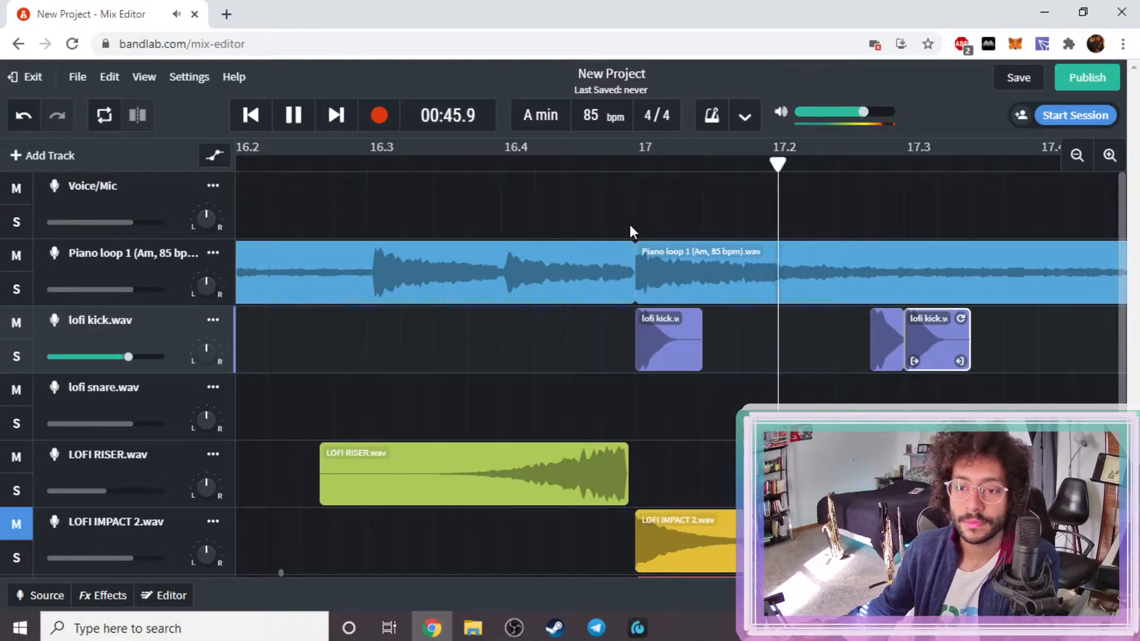
key(space)
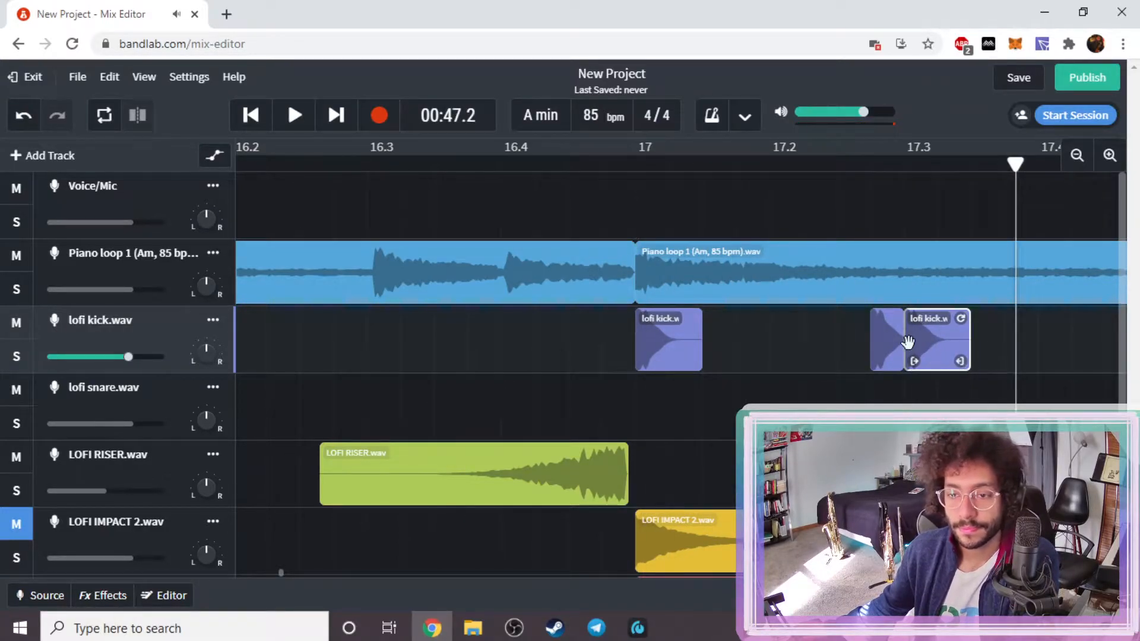
- Nudge the pickup kick slightly later and place the following kick so it starts at 17.3, overlapping the pickup's tail
drag(950, 331, 984, 332)
drag(877, 346, 893, 342)
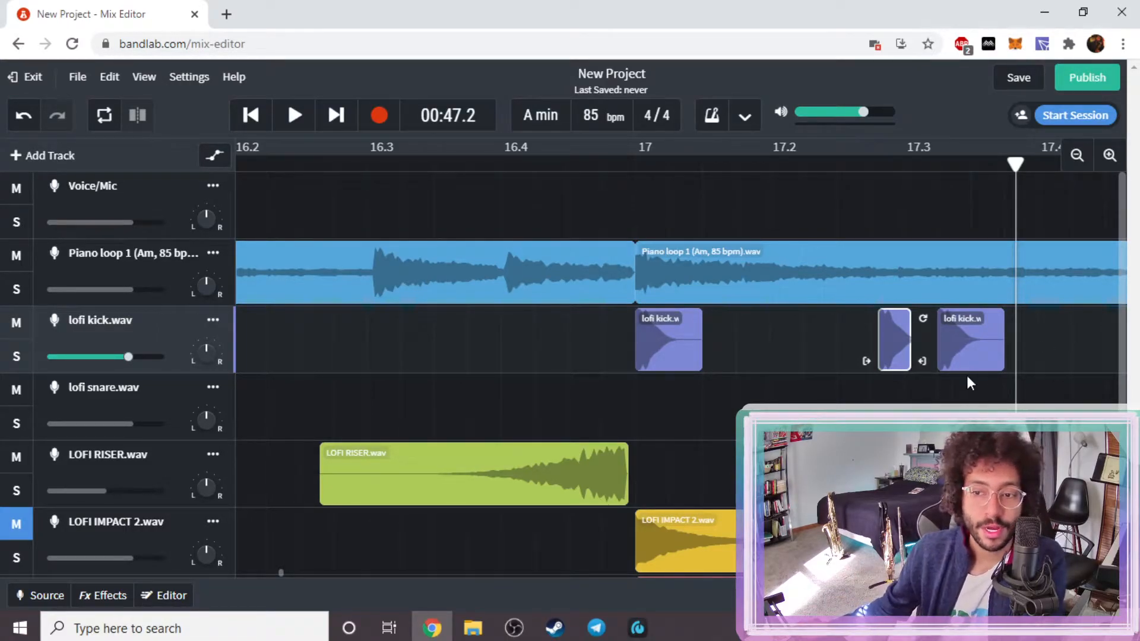
click(1109, 155)
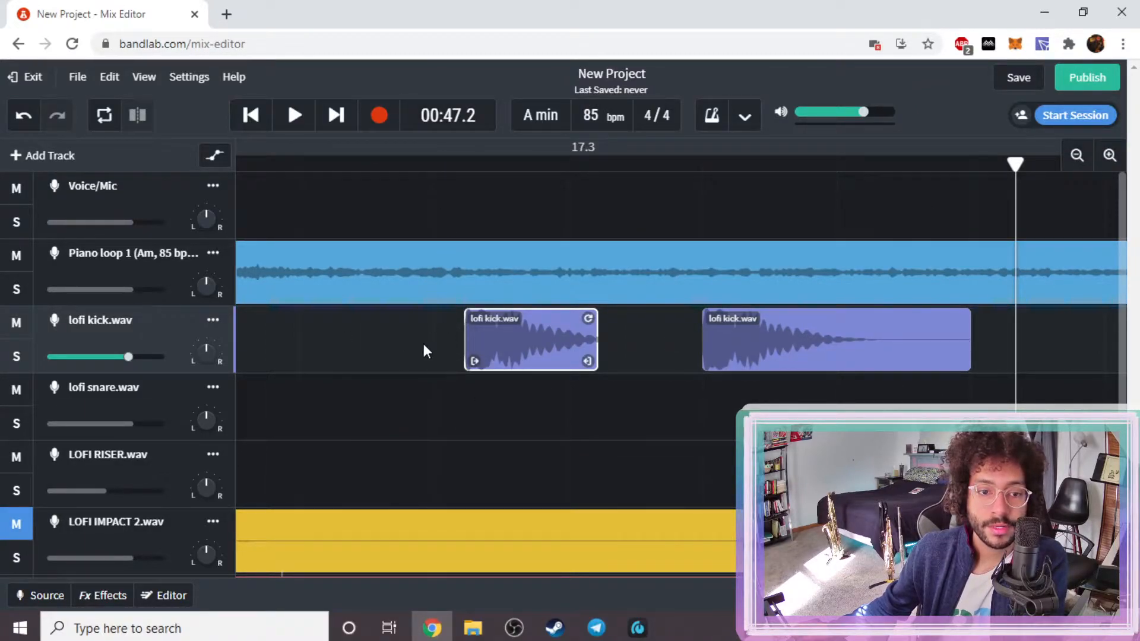
drag(796, 336, 658, 340)
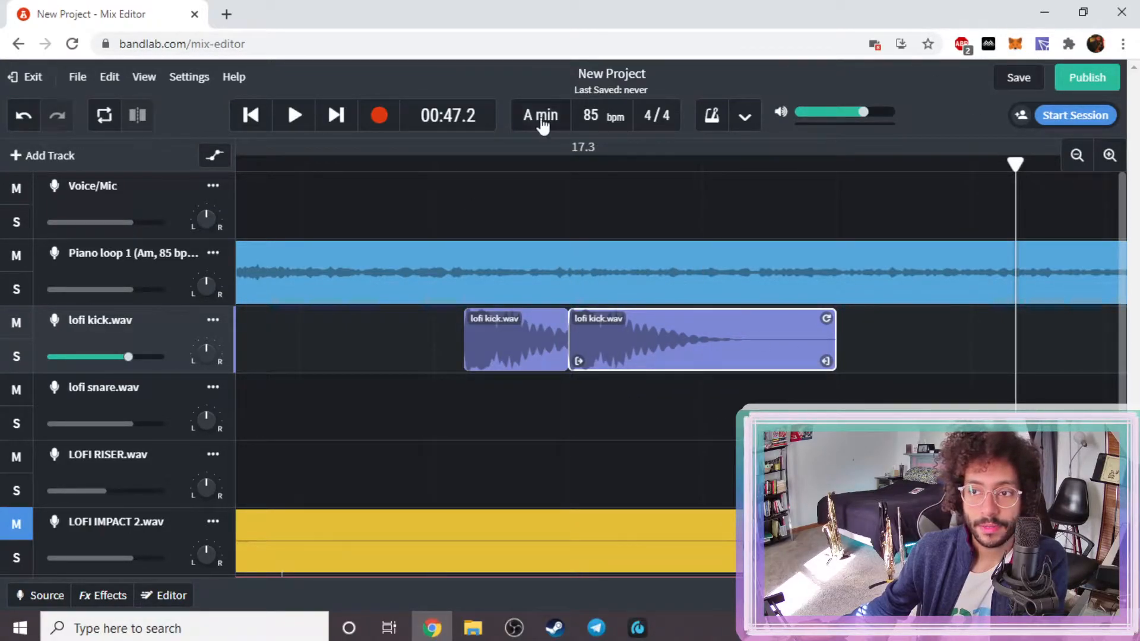
click(1077, 155)
click(1077, 155)
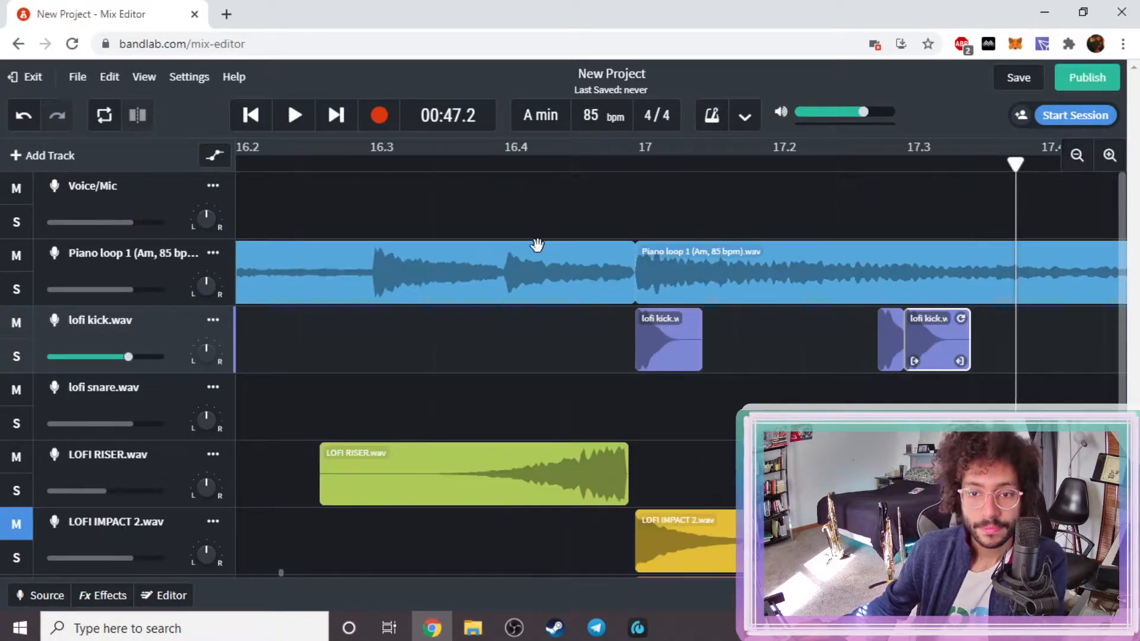
- Play the adjusted kick pattern from the start of bar 17
click(637, 157)
key(space)
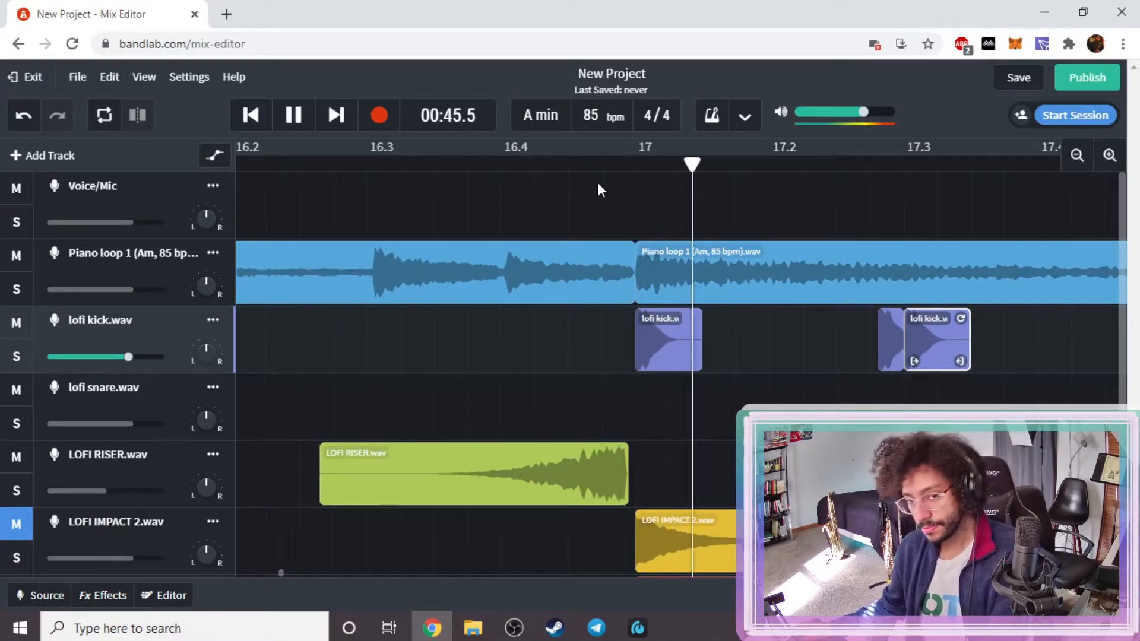
key(space)
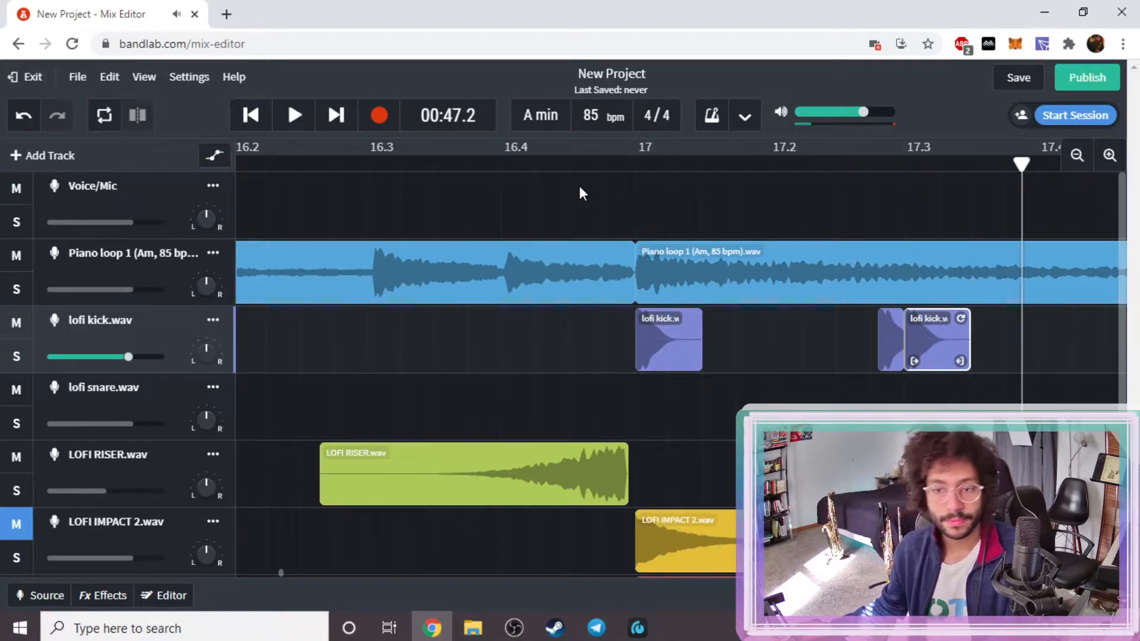
- Duplicate the 17.3 kick directly after itself, halfway to 17.4, and play the pattern from the start of bar 17
click(1078, 156)
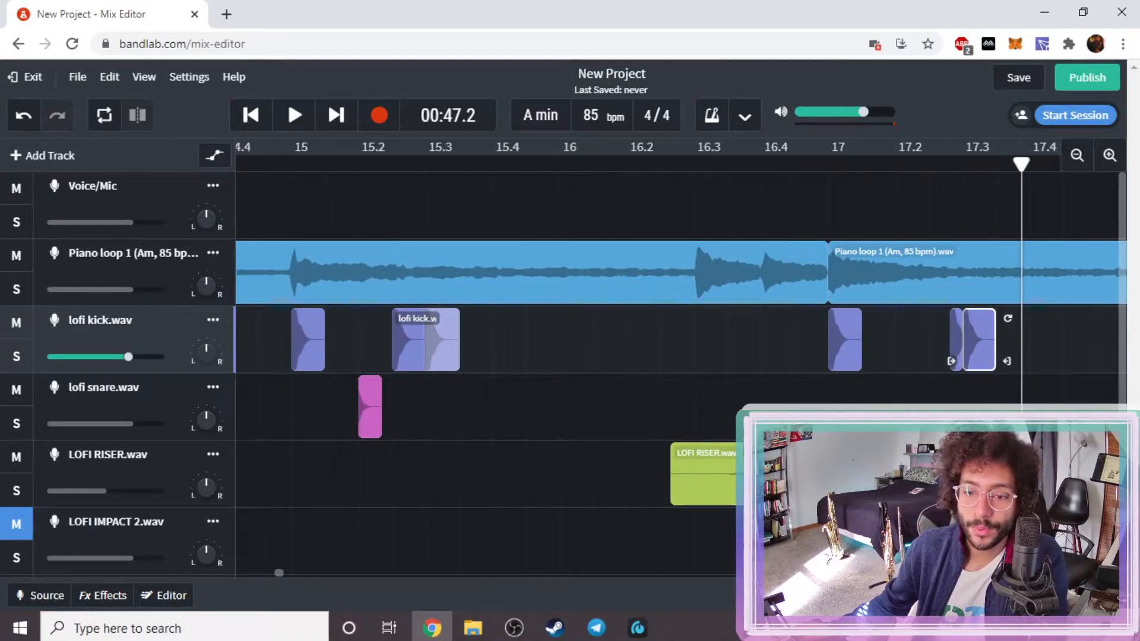
click(1111, 157)
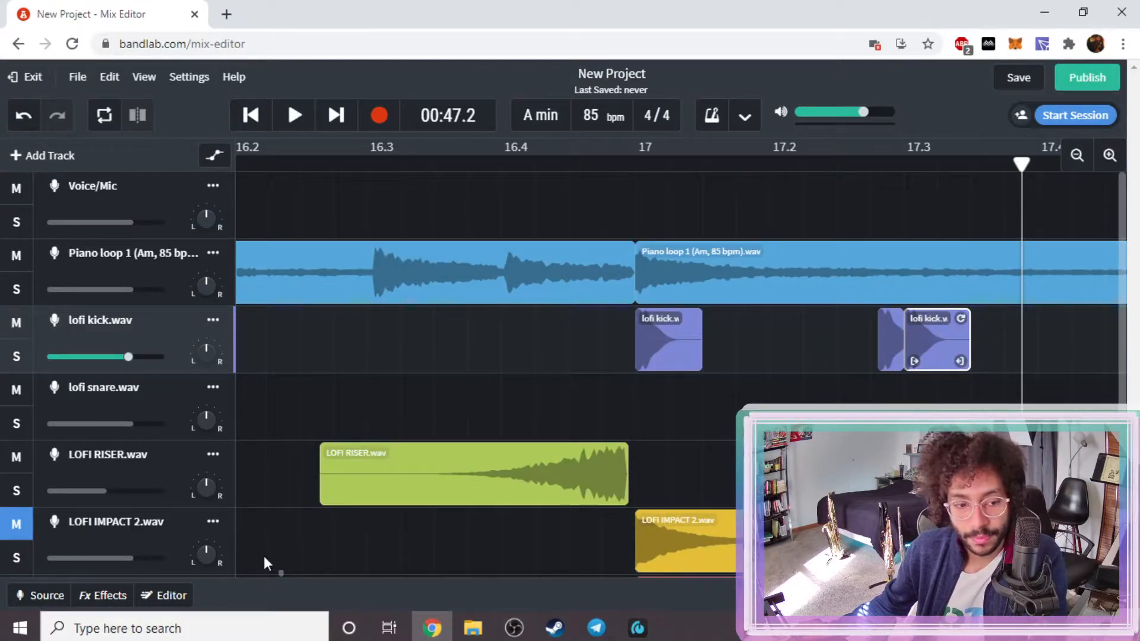
drag(280, 571, 282, 570)
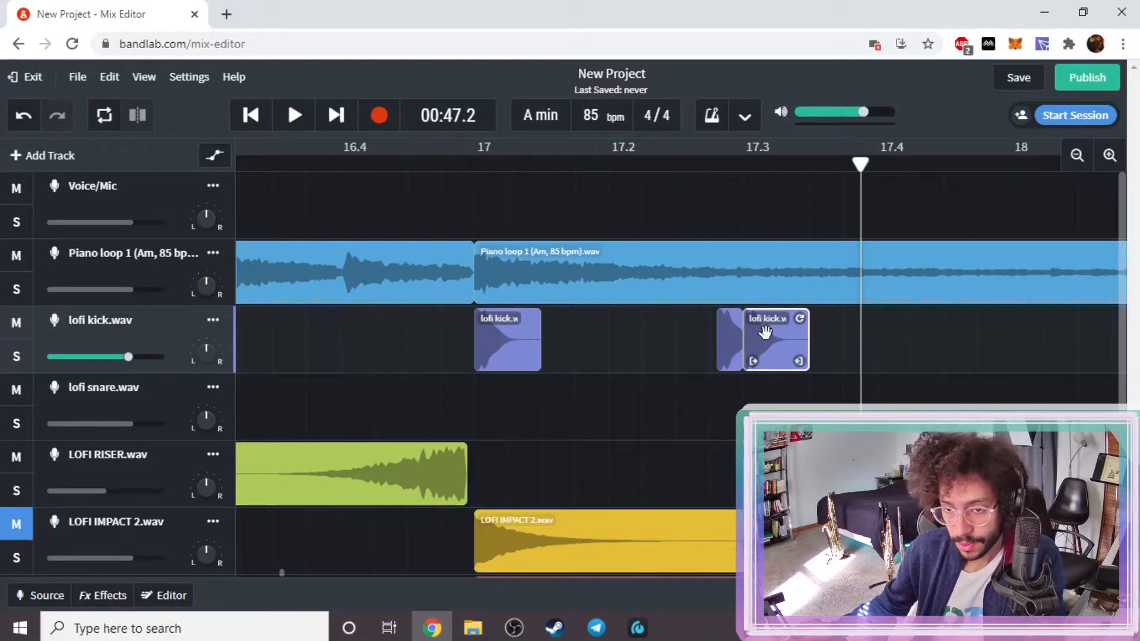
drag(765, 332, 833, 333)
click(470, 166)
key(space)
key(space)
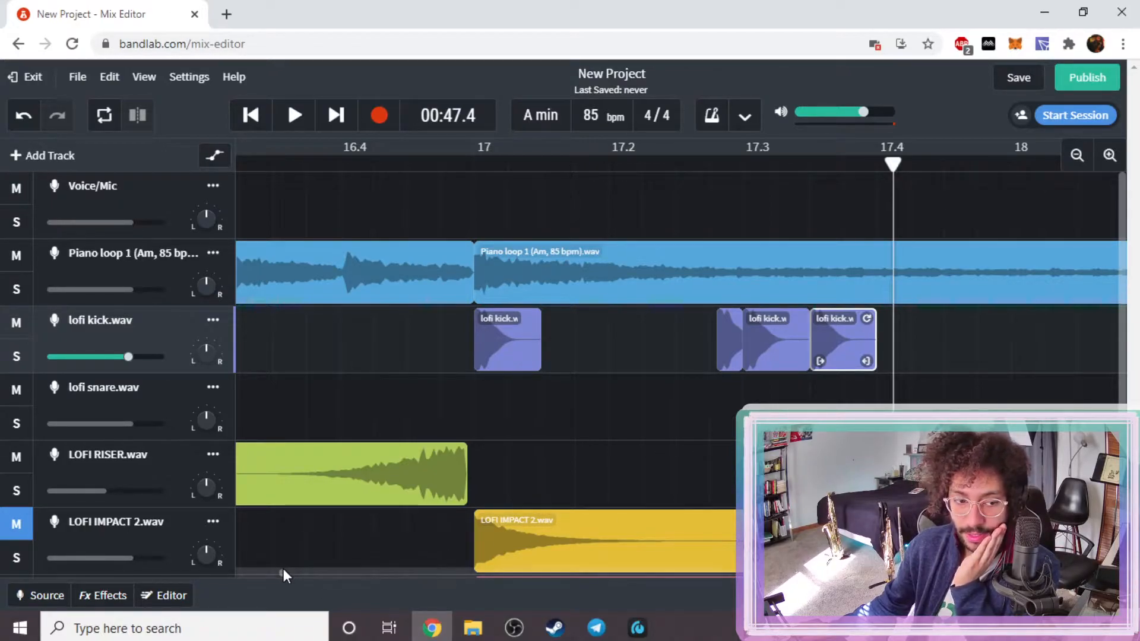
drag(283, 569, 284, 568)
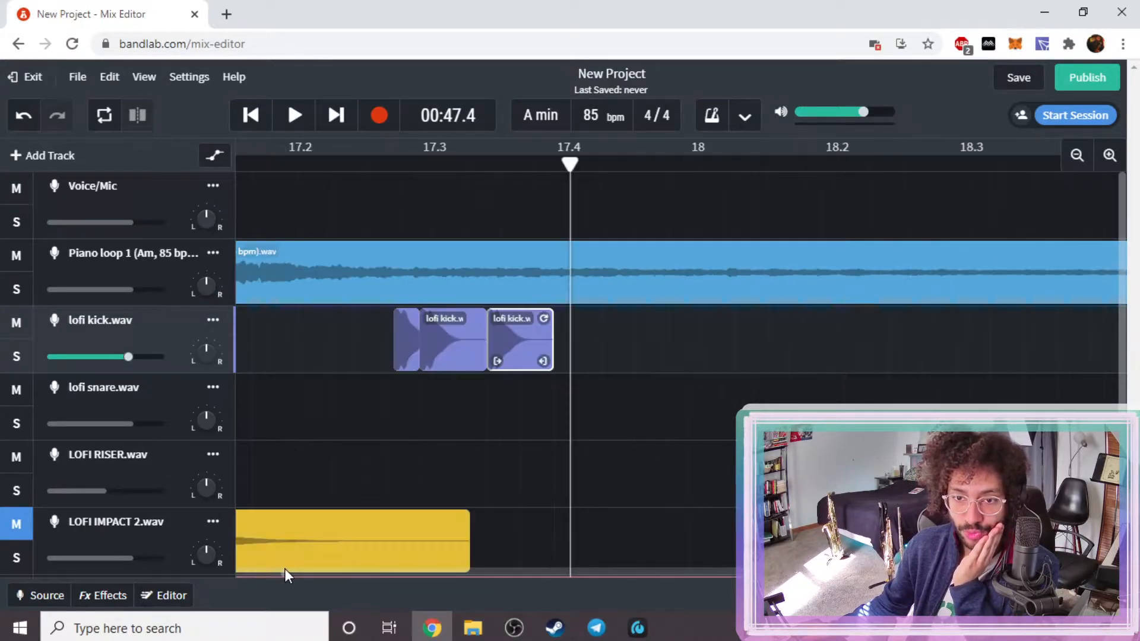
- Duplicate the kick that follows 17.3 to the start of bar 18 on the kick track
scroll(901, 330, down, 2)
scroll(903, 335, up, 2)
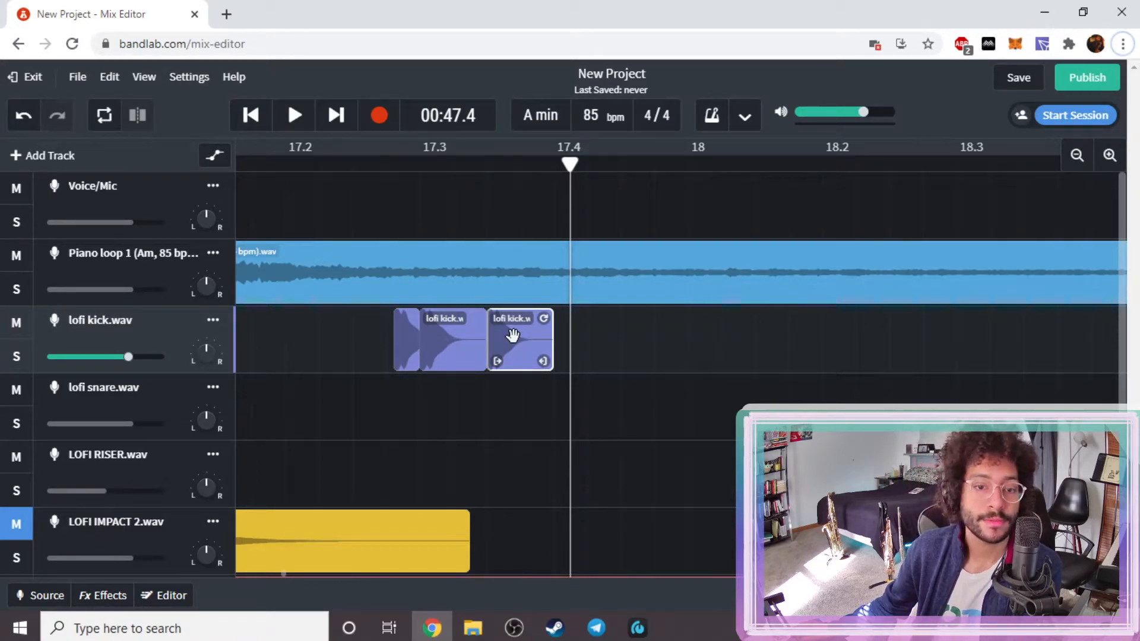
drag(510, 331, 713, 356)
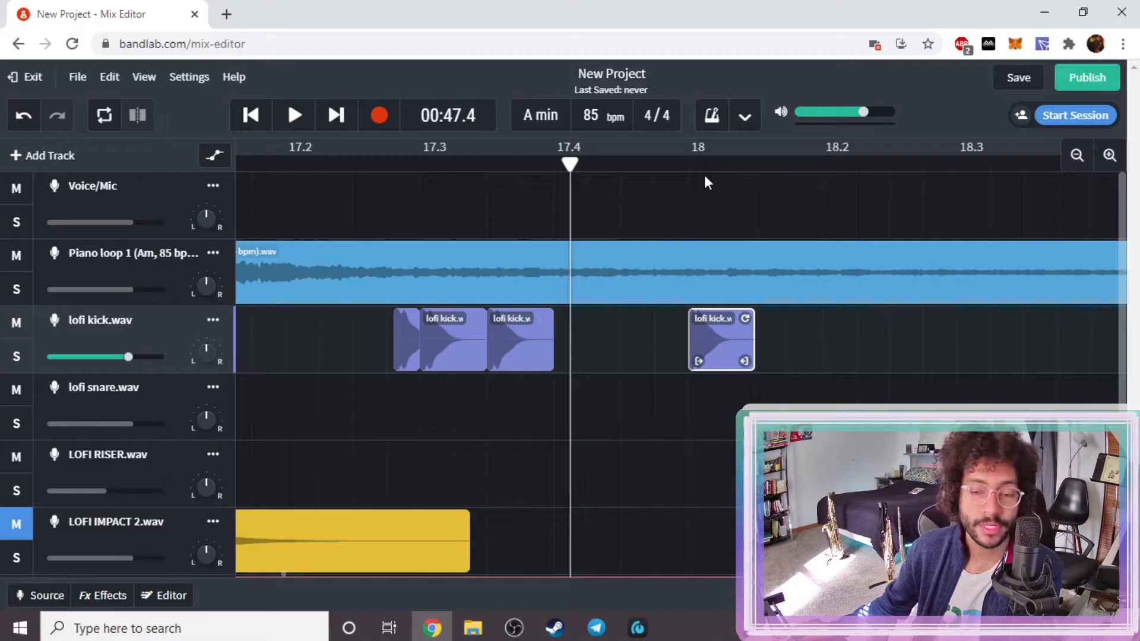
drag(716, 334, 774, 353)
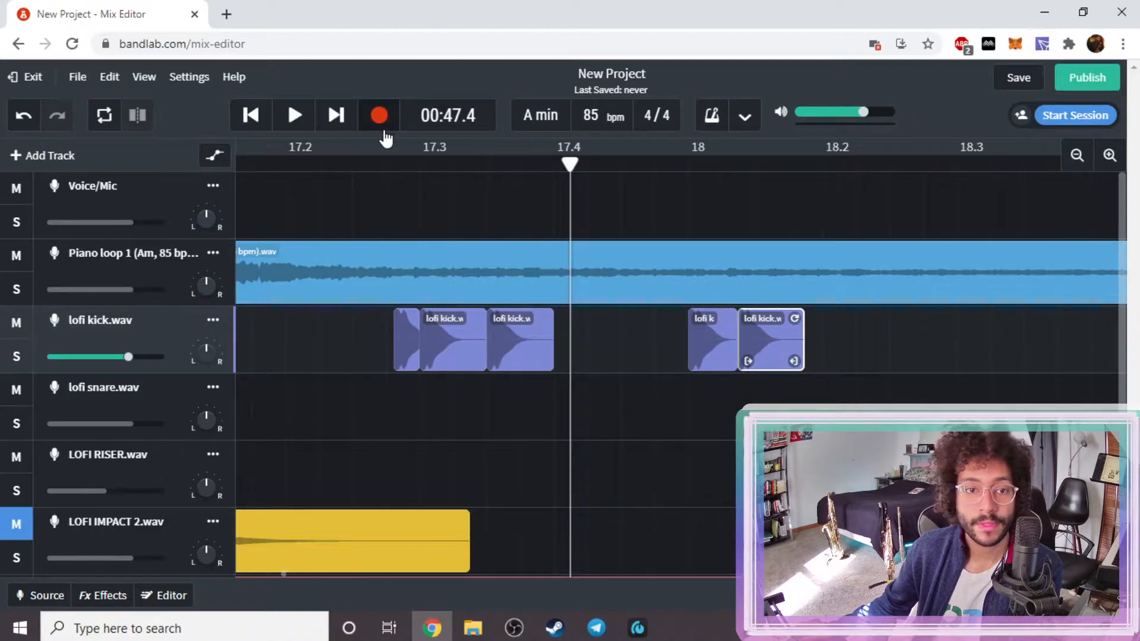
click(386, 163)
key(space)
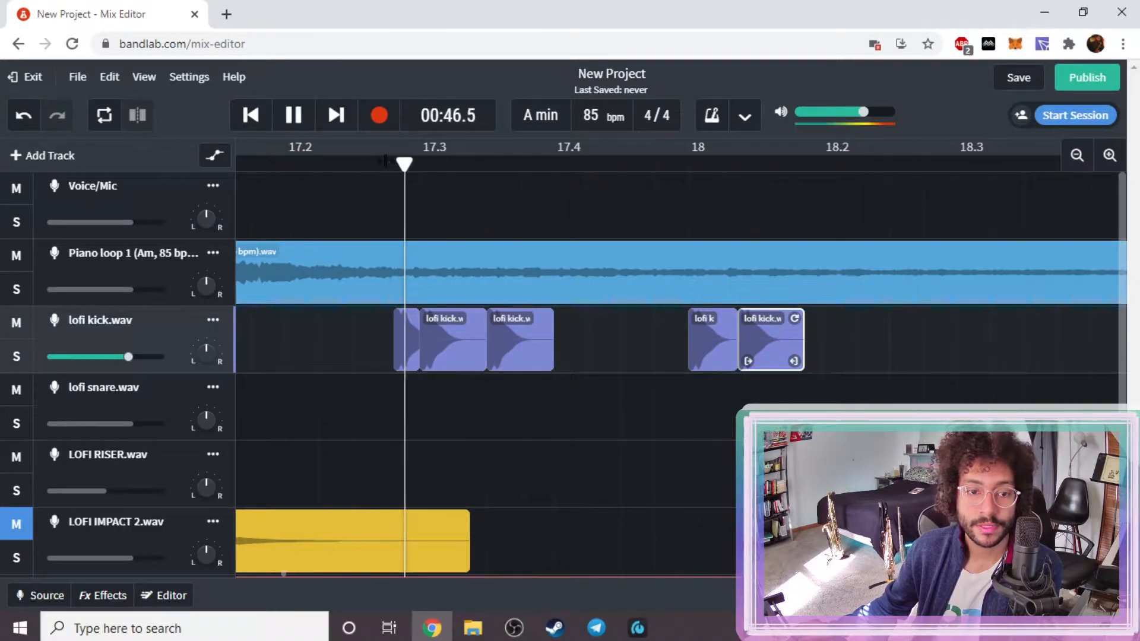
key(space)
drag(766, 344, 808, 344)
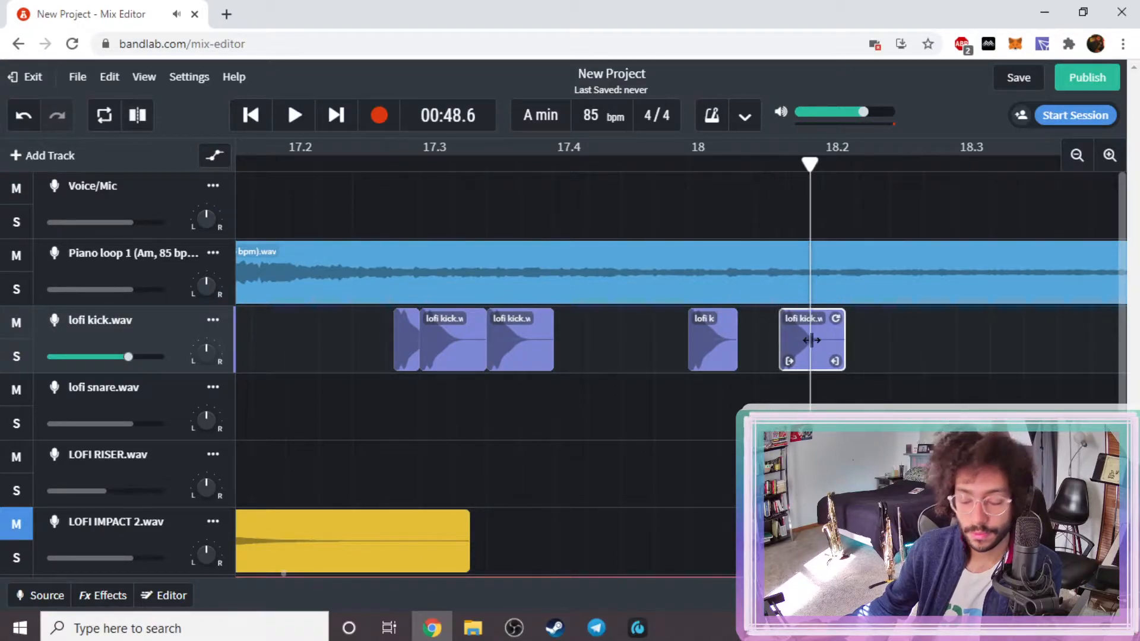
key(ctrl+z)
key(ctrl+z)
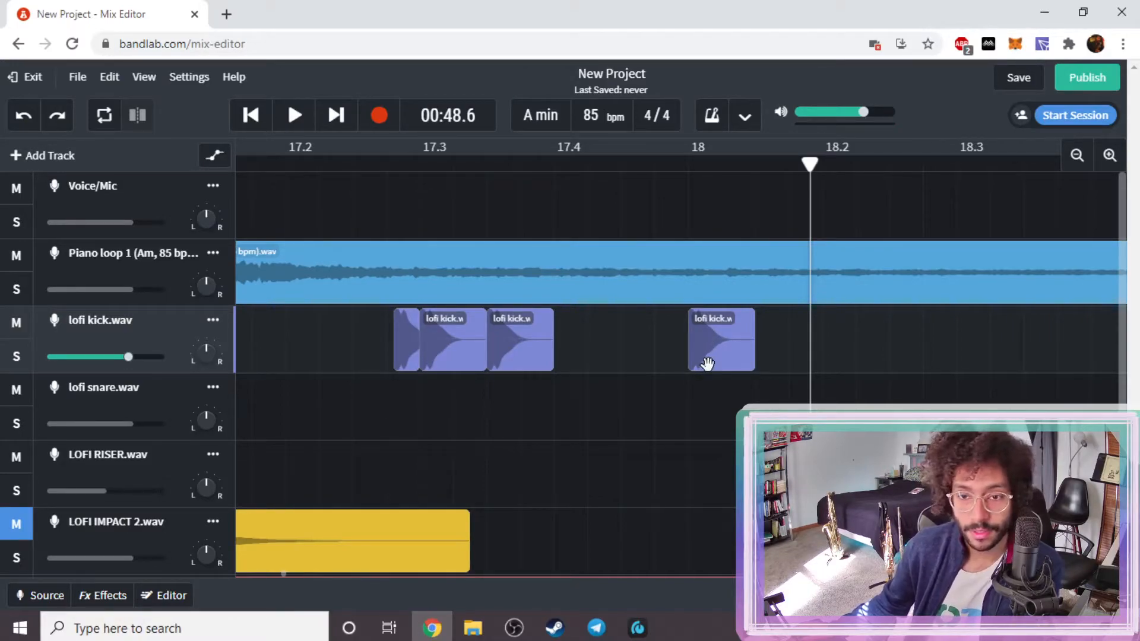
- Duplicate the bar 18 kick three sixteenths later, just before 18.2, and play from between 17.4 and bar 18
drag(715, 356, 821, 354)
drag(817, 356, 817, 356)
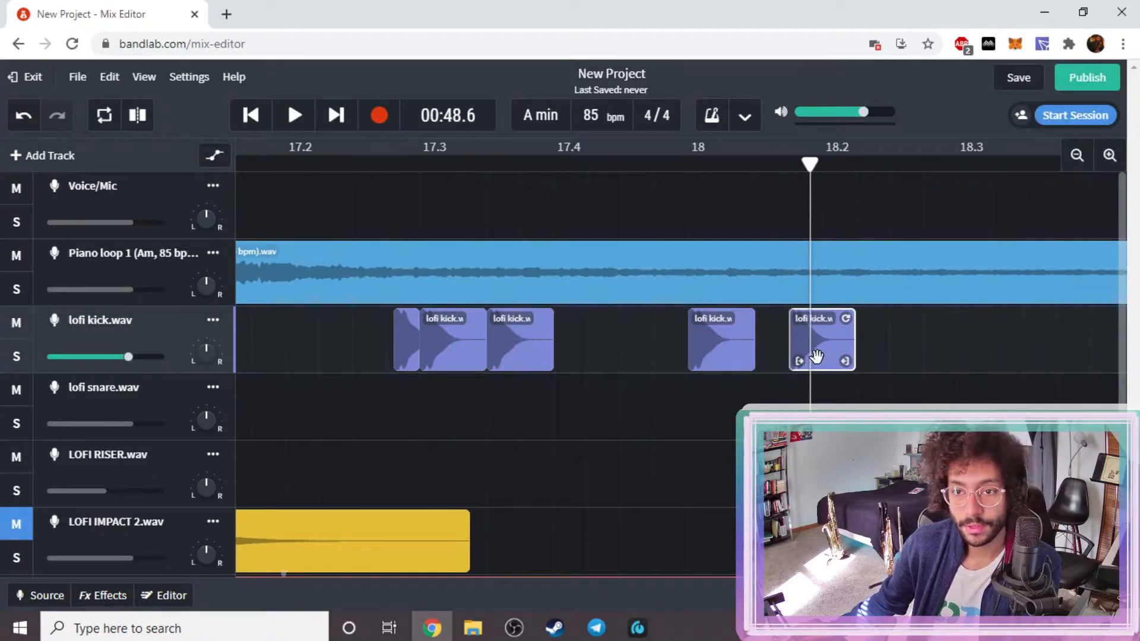
click(636, 158)
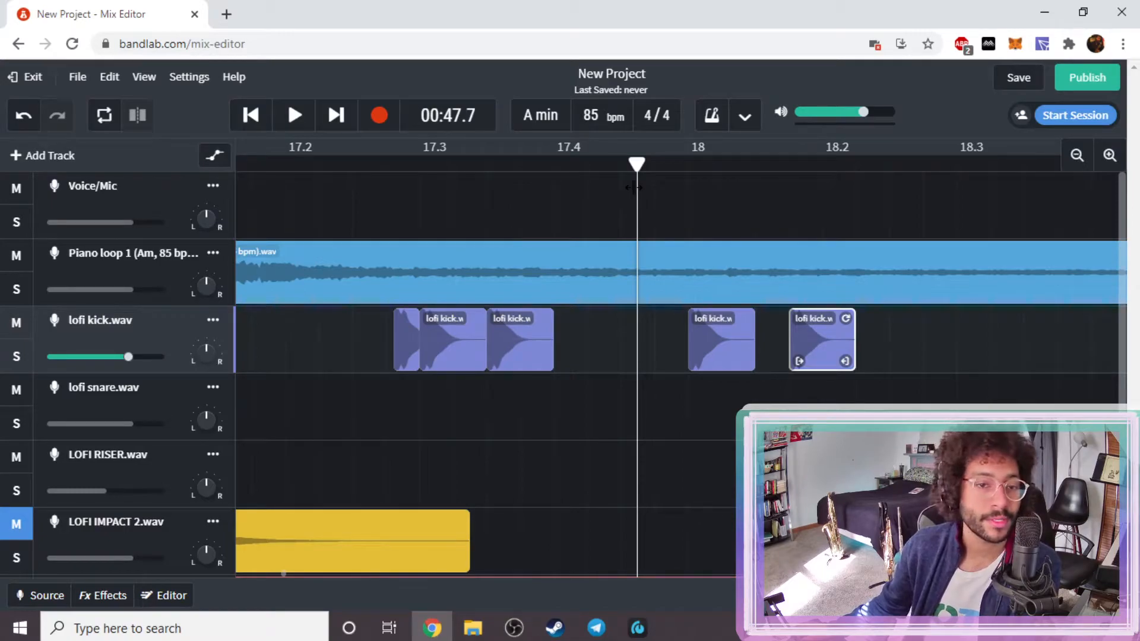
key(space)
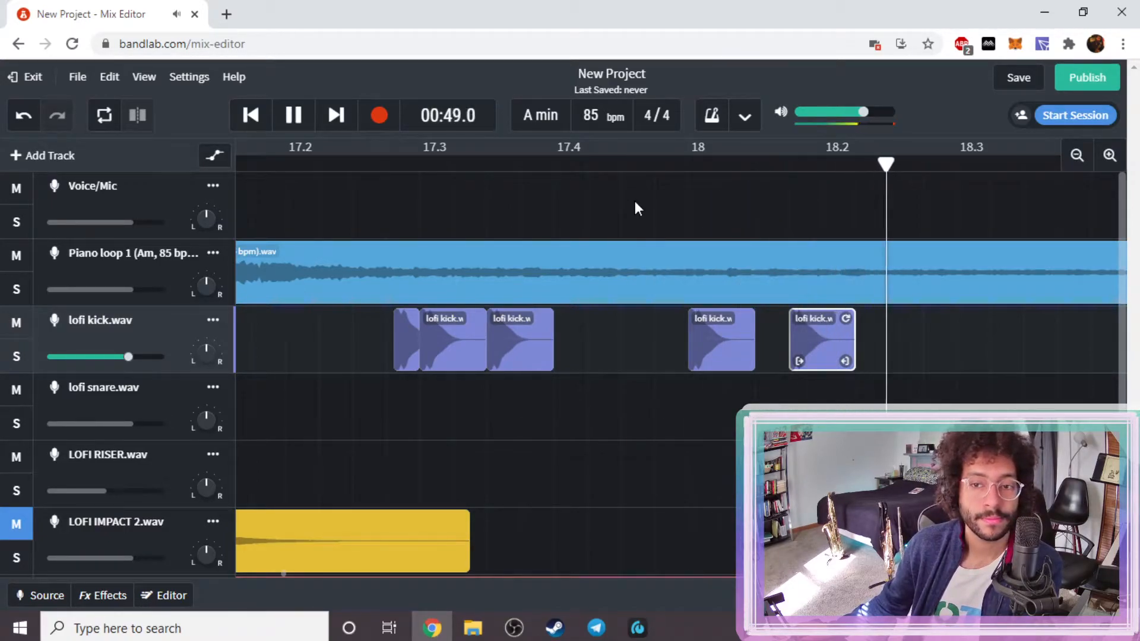
key(space)
- Nudge the kick before 18.2 slightly earlier and play from just after 17.4
drag(819, 346, 807, 351)
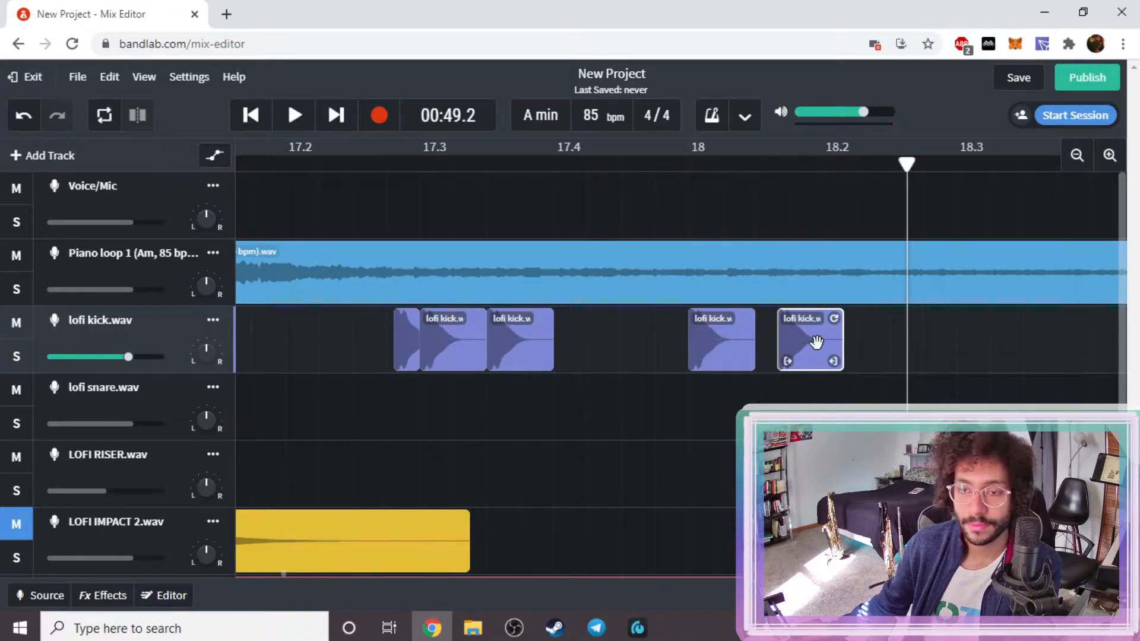
click(585, 159)
key(space)
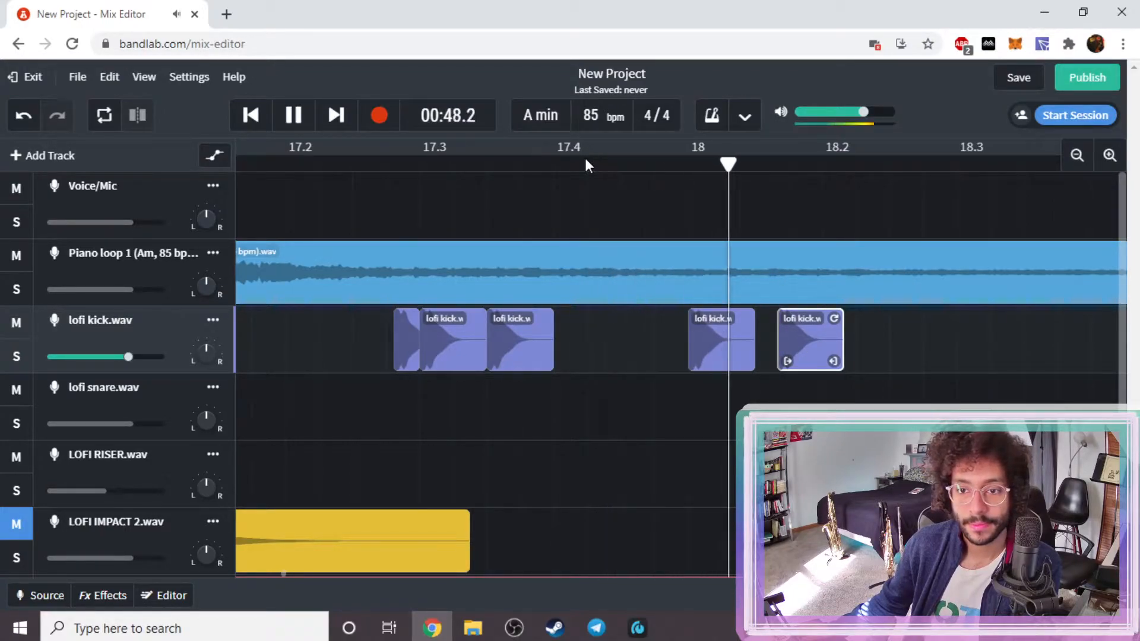
key(space)
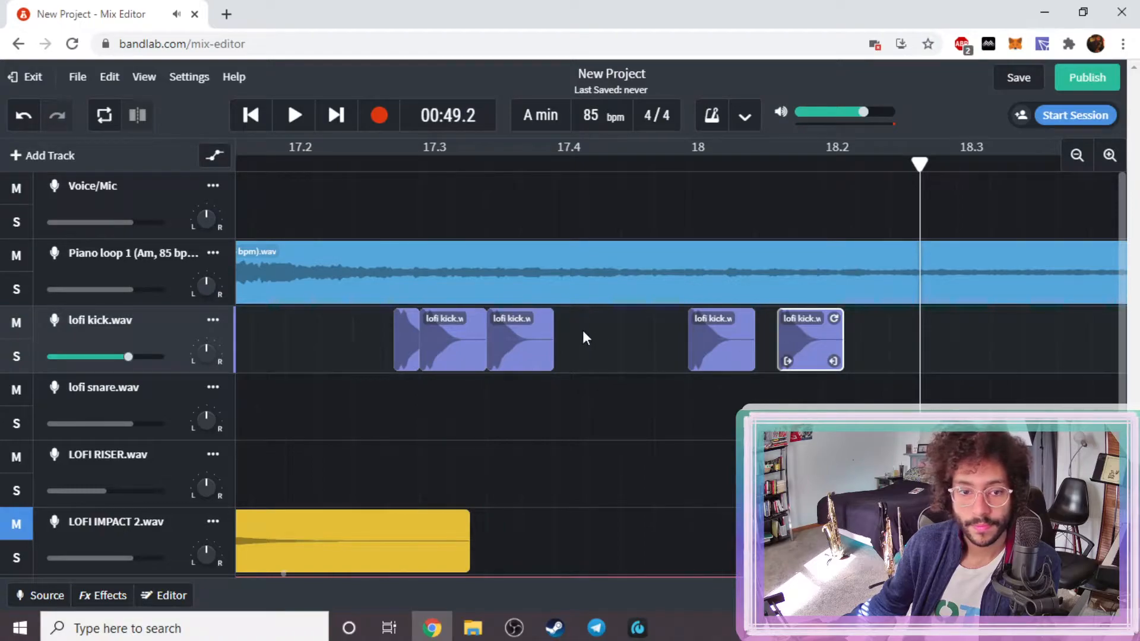
- Copy the pickup kick and the 17.3 kick together to bar 18, with the second kick starting at 18.3
click(451, 393)
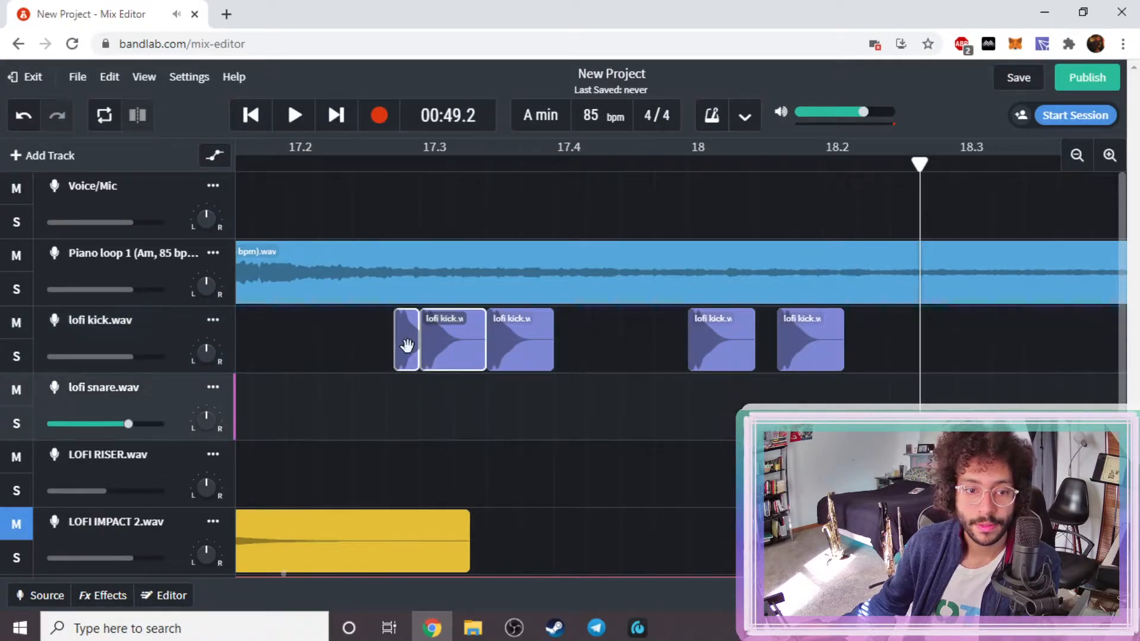
drag(407, 345, 942, 336)
click(983, 466)
click(966, 319)
click(992, 352)
mouse_move(992, 352)
mouse_down()
mouse_move(1010, 351)
mouse_move(985, 345)
mouse_up()
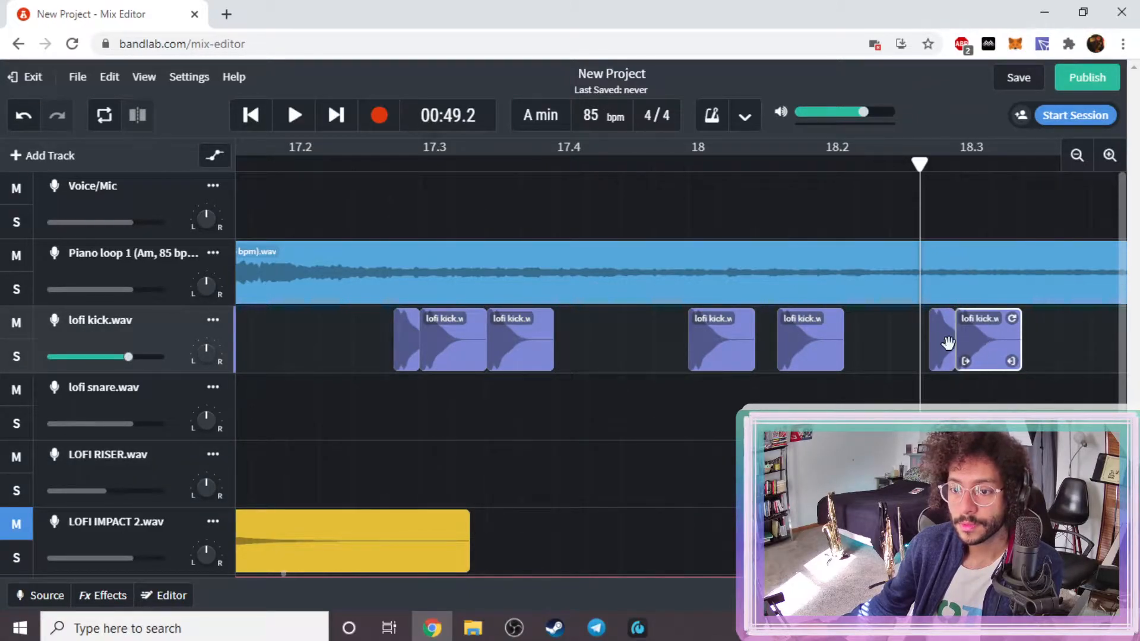
- Play the two-bar kick pattern from the start of bar 17 through bar 18
scroll(357, 165, down, 2)
scroll(386, 297, up, 2)
scroll(315, 472, down, 2)
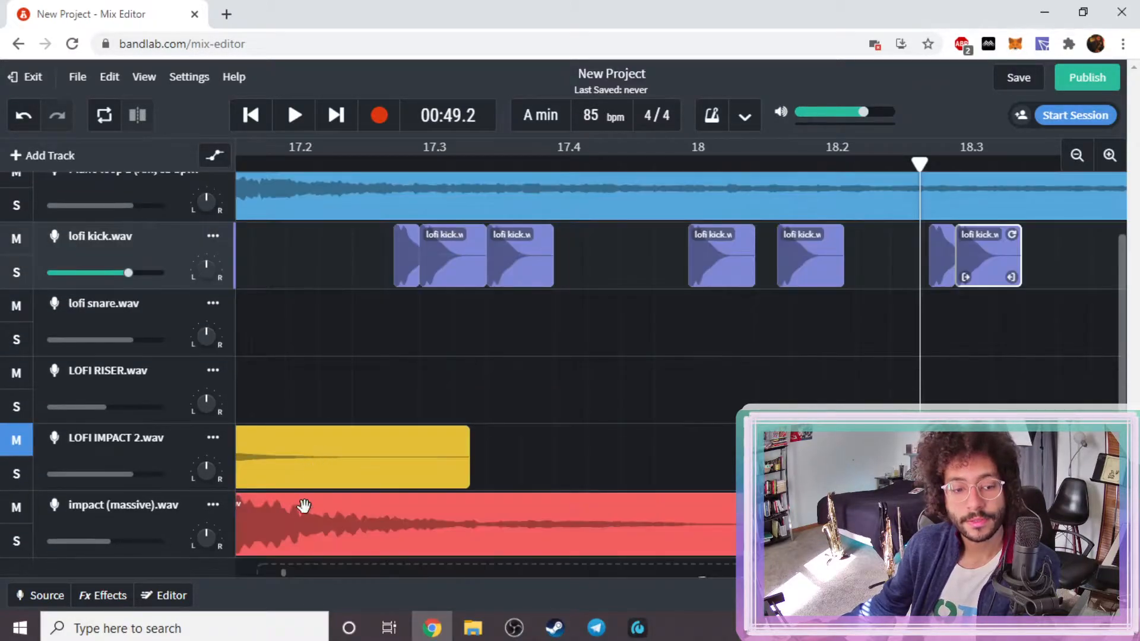
click(1076, 156)
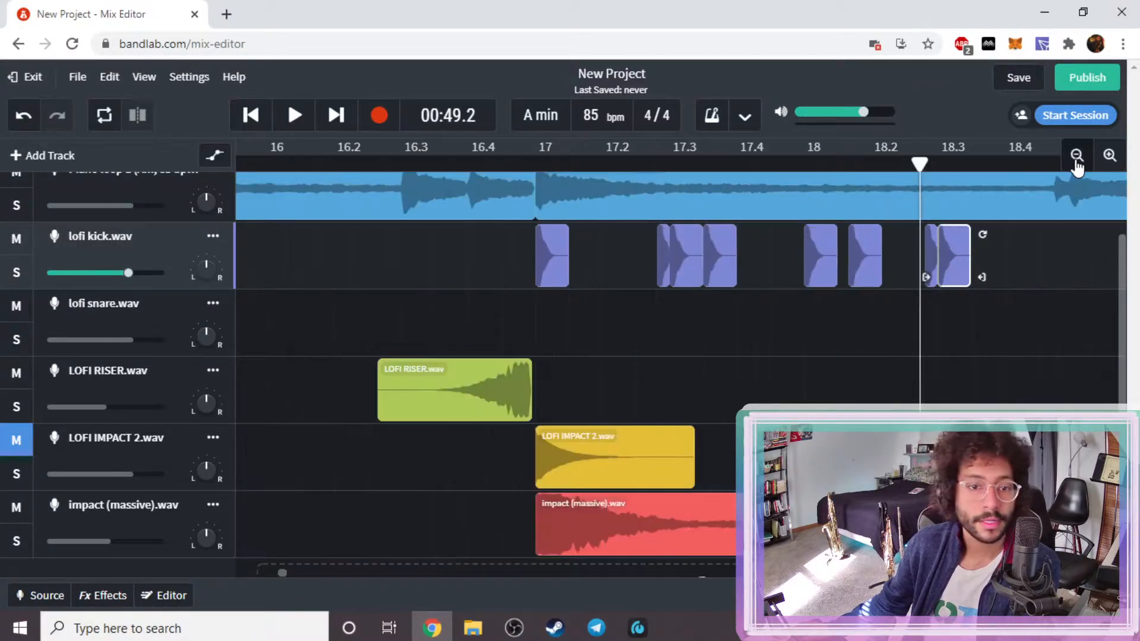
click(1076, 155)
click(728, 159)
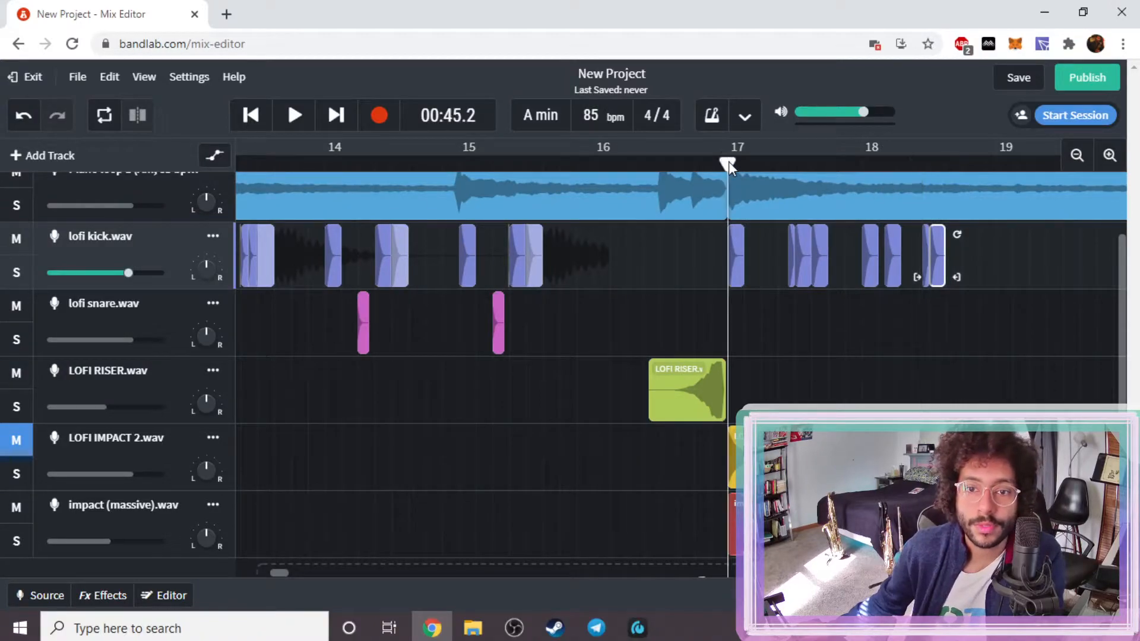
key(space)
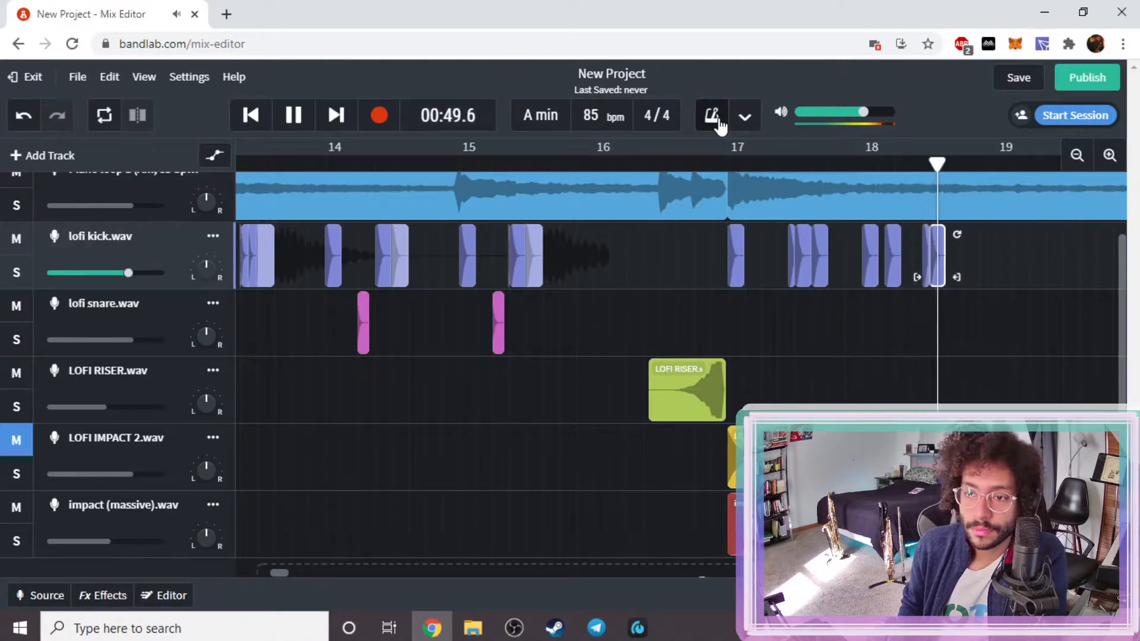
key(space)
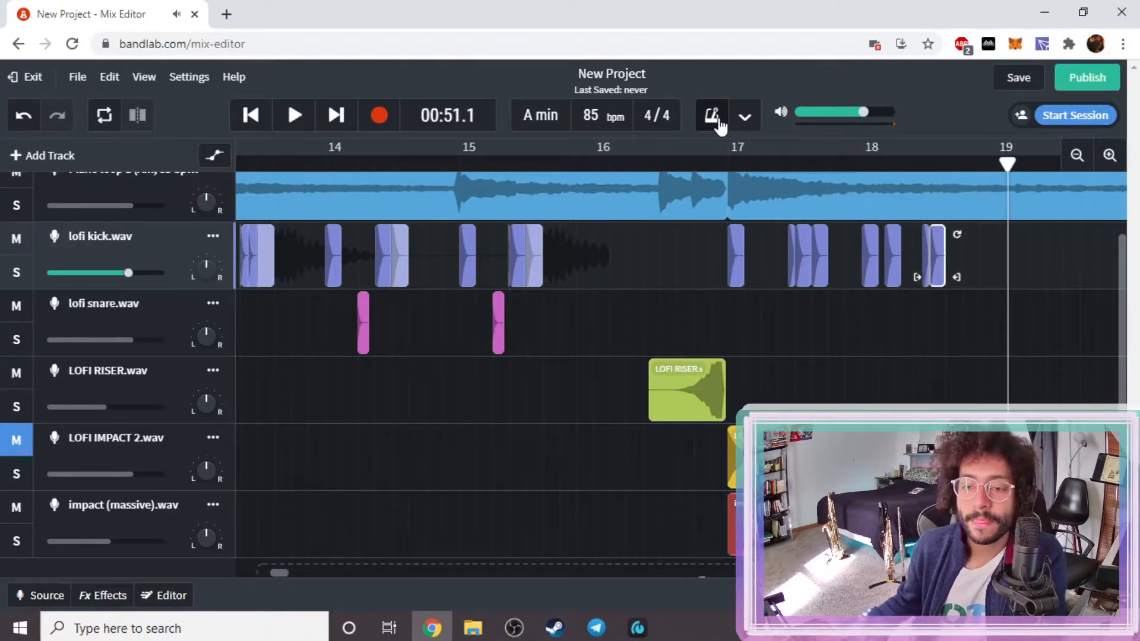
- Duplicate the two-bar kick pattern of bars 17–18 to bar 19, and duplicate the resulting four bars to bar 21
click(1077, 156)
drag(273, 572, 284, 571)
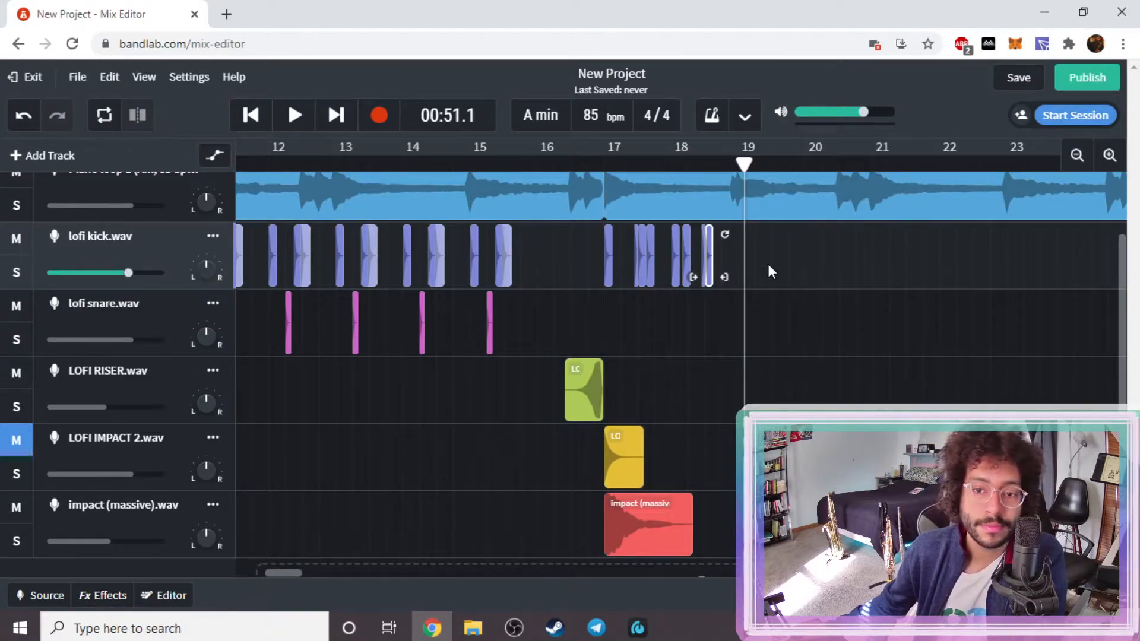
drag(759, 261, 741, 243)
mouse_move(884, 258)
mouse_down()
mouse_move(606, 255)
mouse_move(915, 258)
mouse_move(874, 258)
mouse_up()
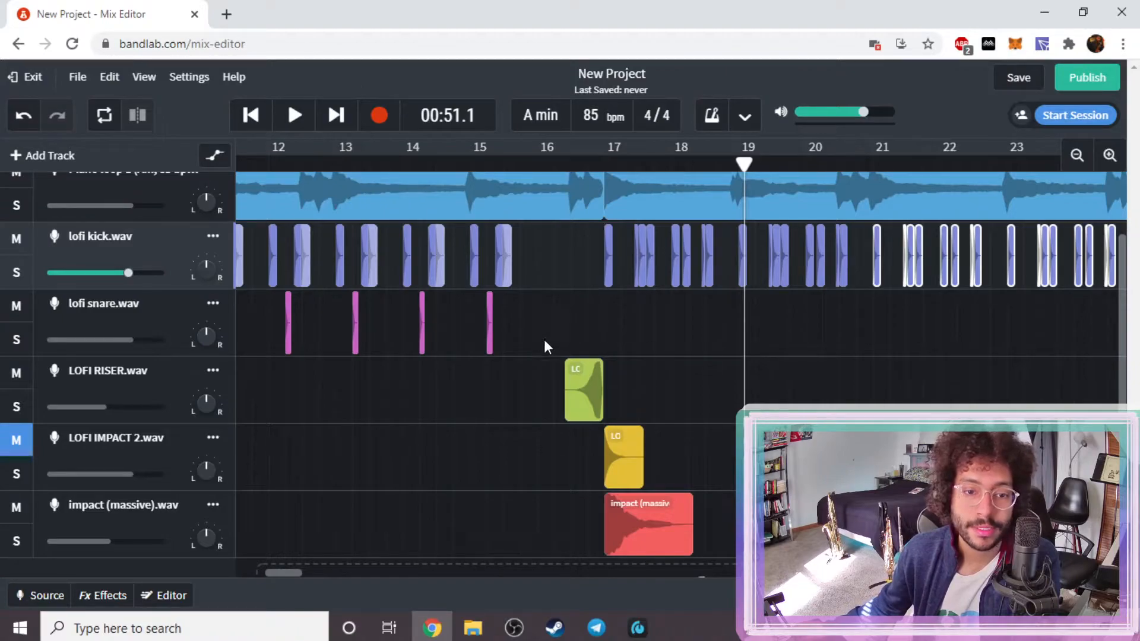
- Copy the earlier snare hits to beat 2 of each bar from 17, and duplicate them two beats later onto beat 4
drag(290, 569, 283, 574)
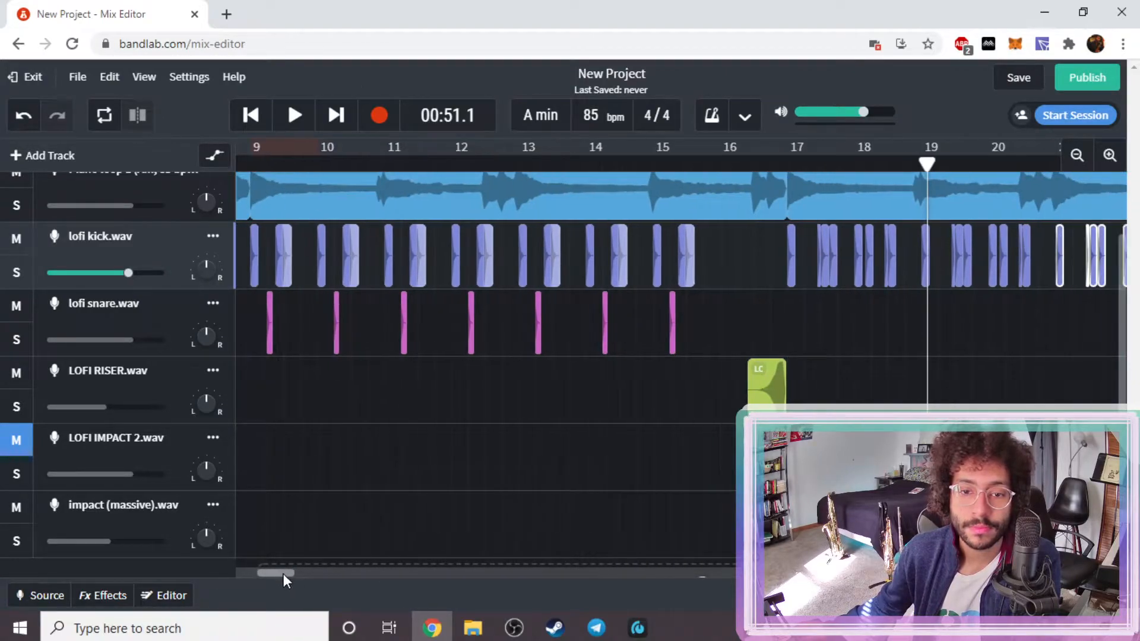
drag(706, 320, 496, 333)
drag(896, 329, 839, 321)
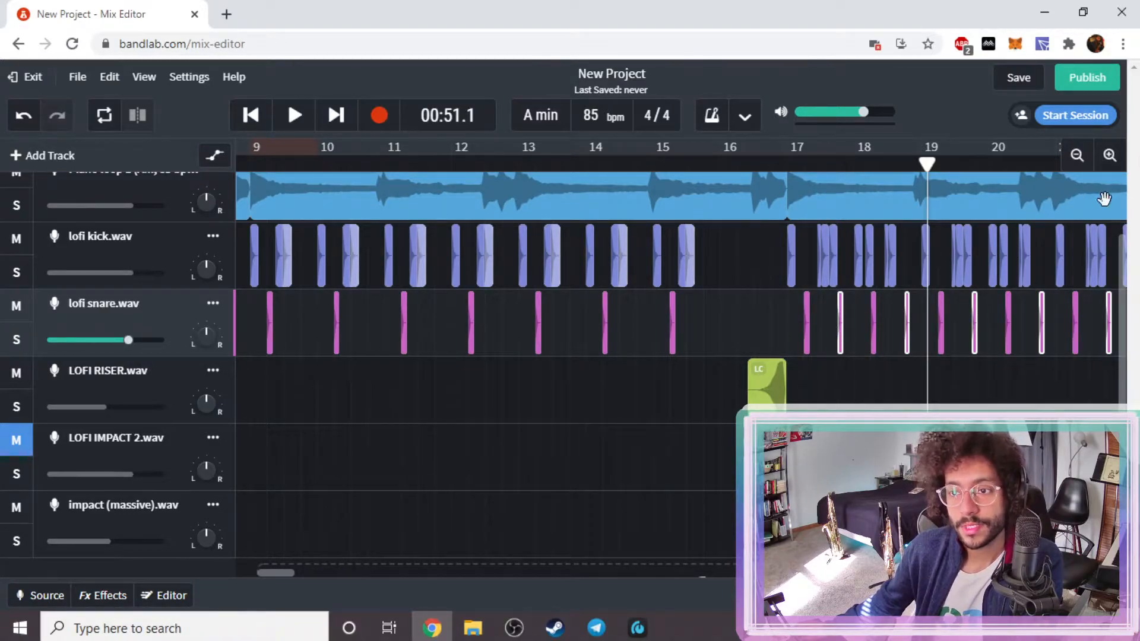
- Check the placement of the new snare hits against beats 17.2 and 17.4 with the playhead
click(1110, 157)
click(1110, 158)
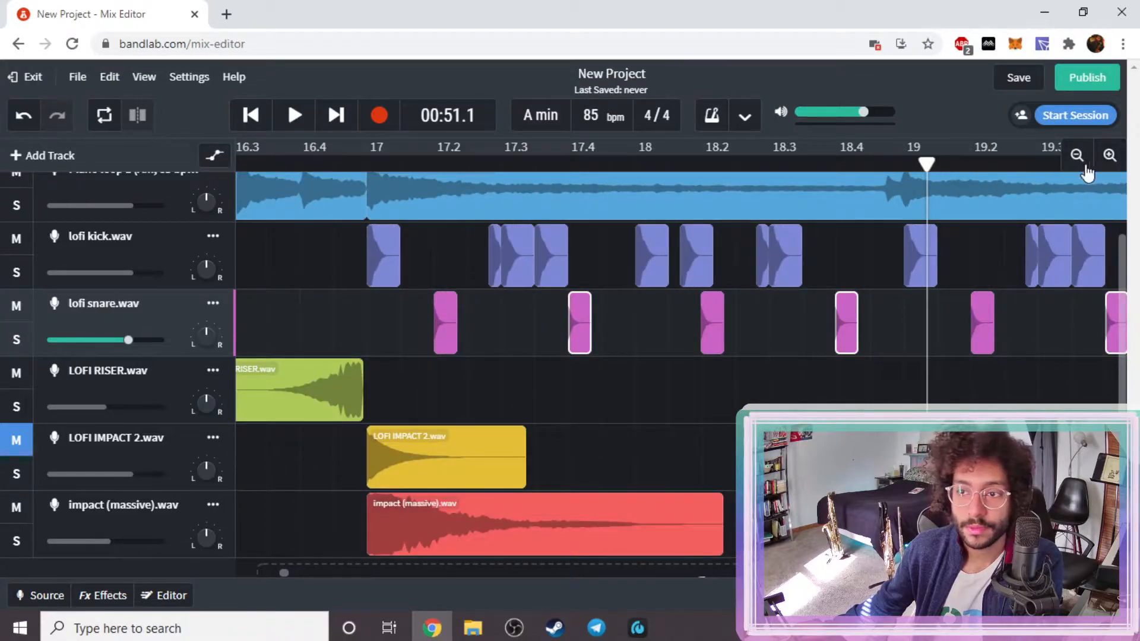
click(1076, 156)
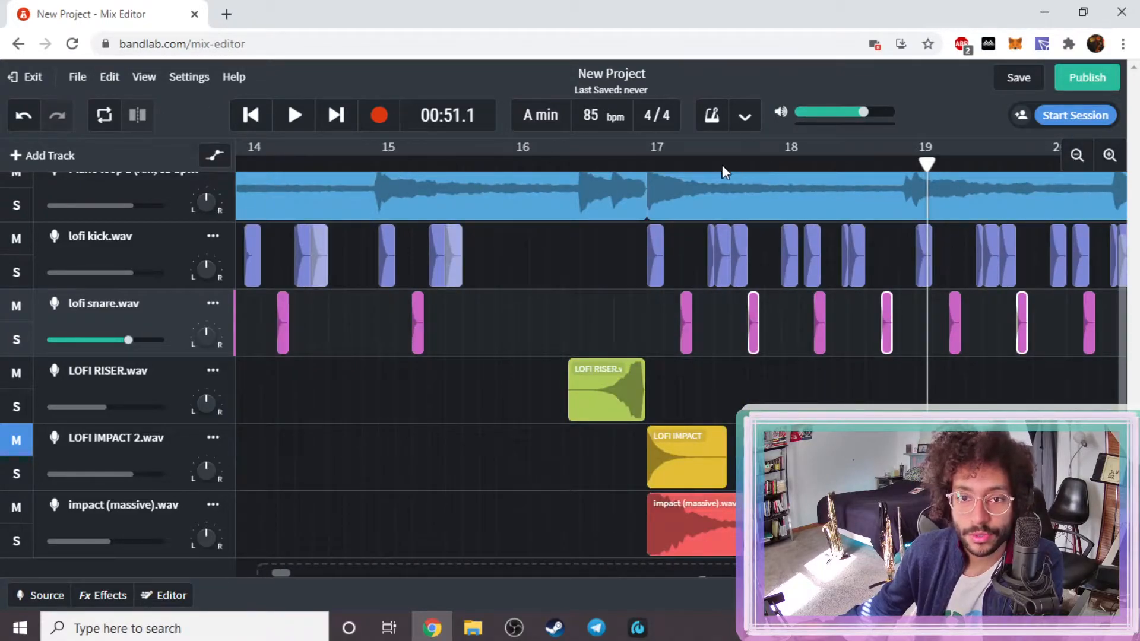
click(687, 162)
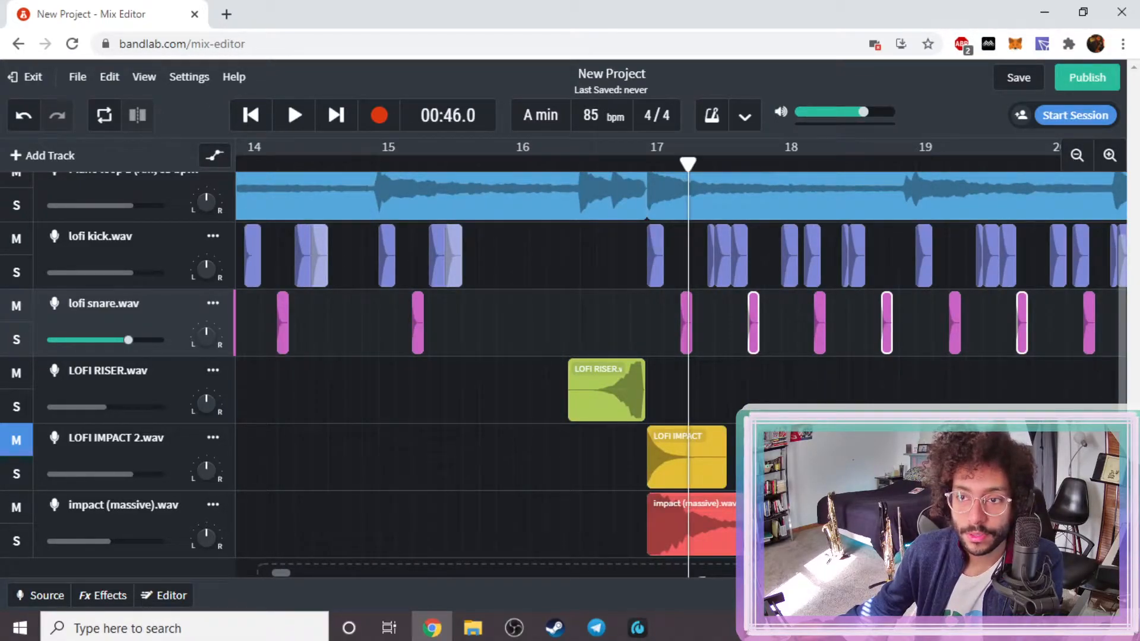
click(1109, 157)
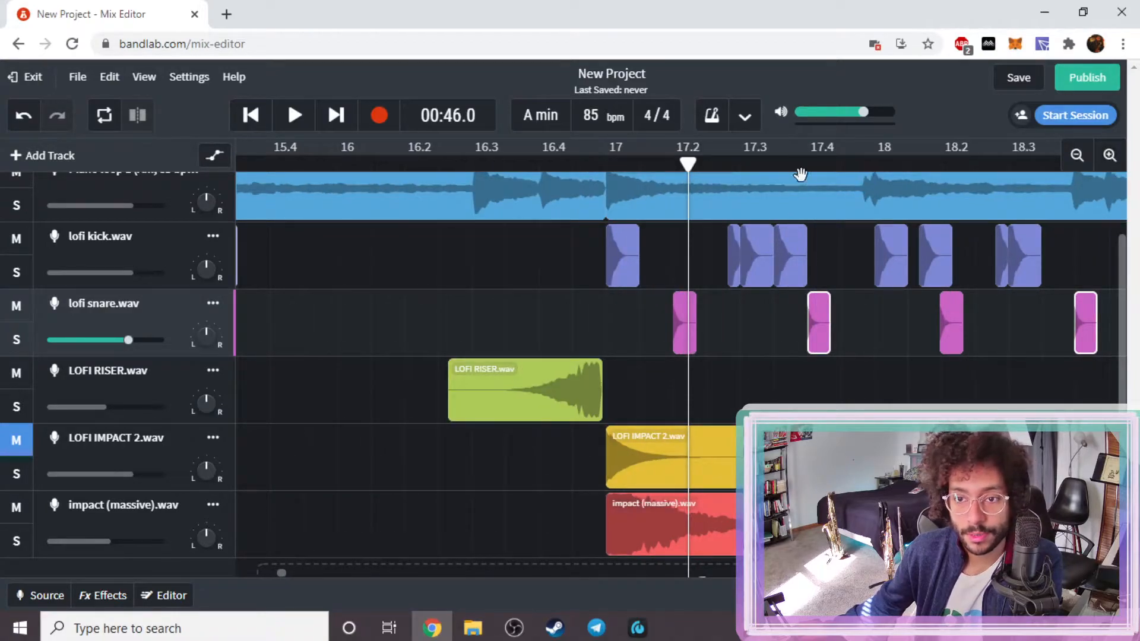
drag(685, 151, 666, 173)
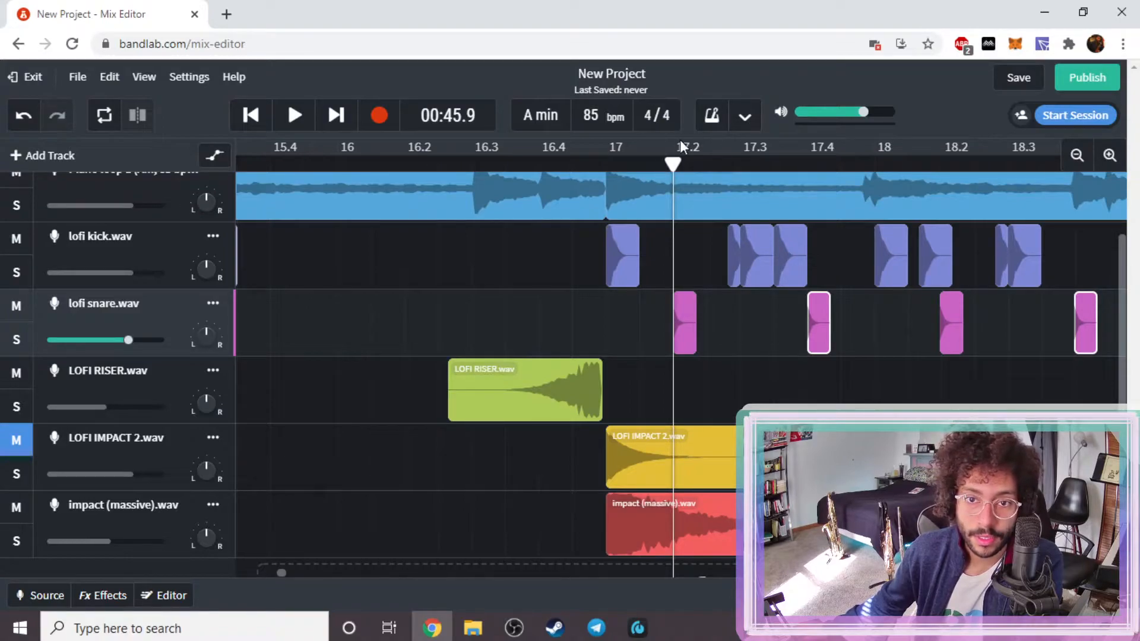
click(804, 167)
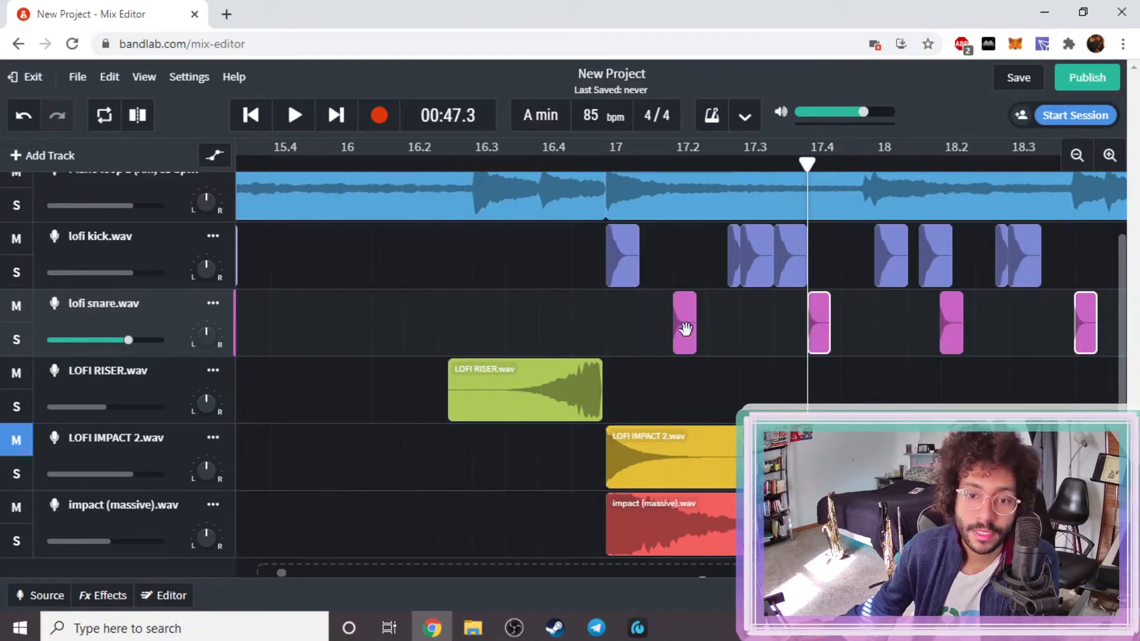
- Play the combined kick and snare pattern from the start of bar 17 into bar 19
click(605, 160)
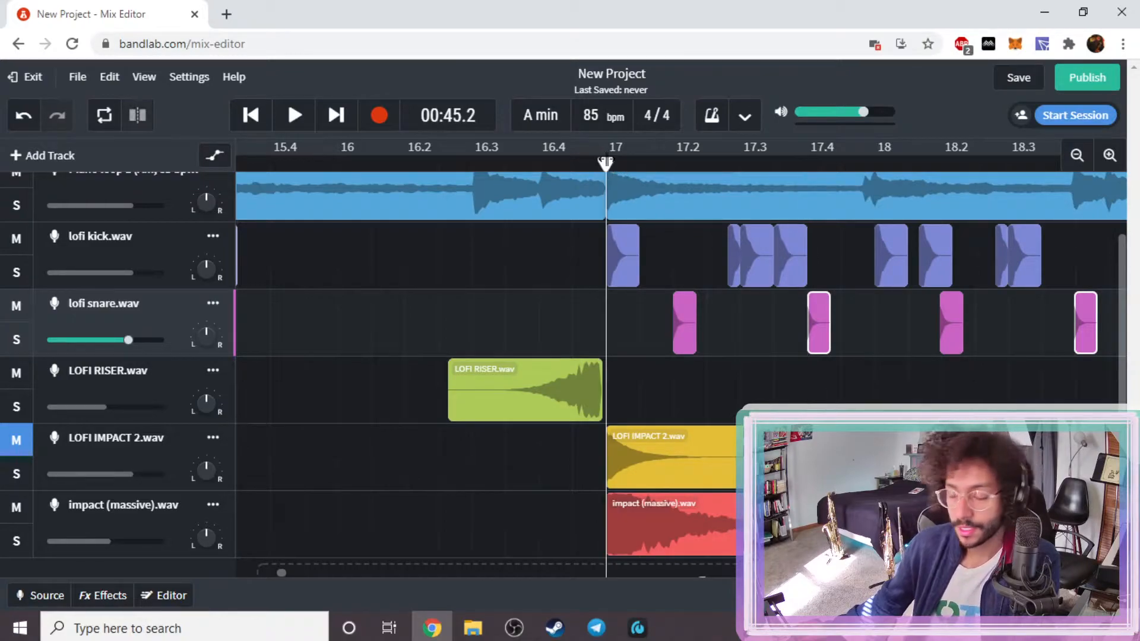
key(space)
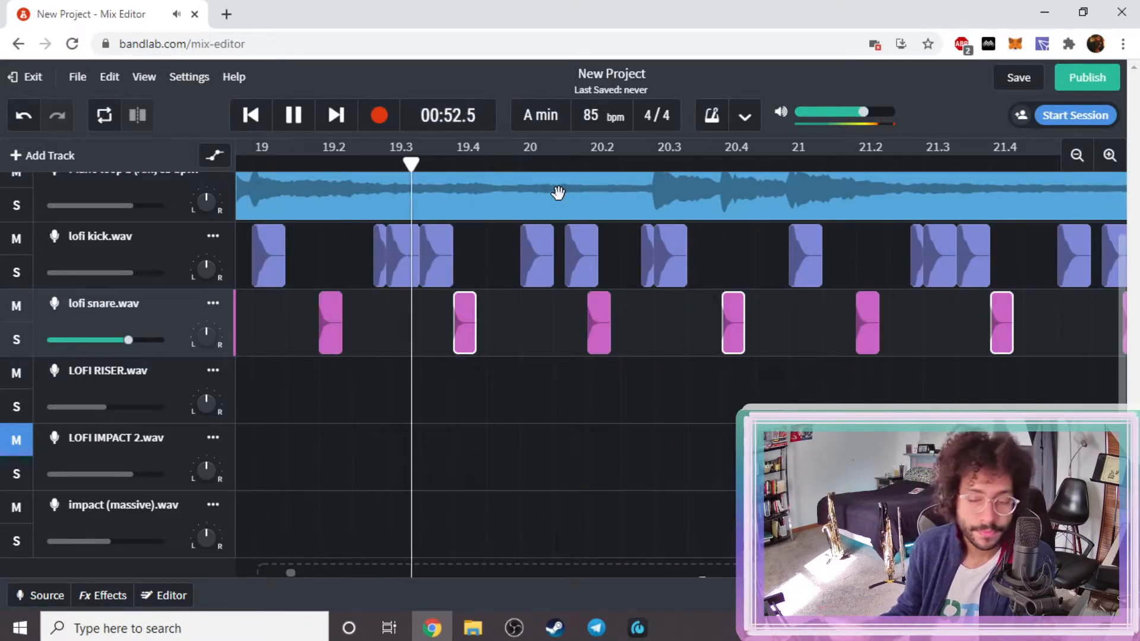
key(space)
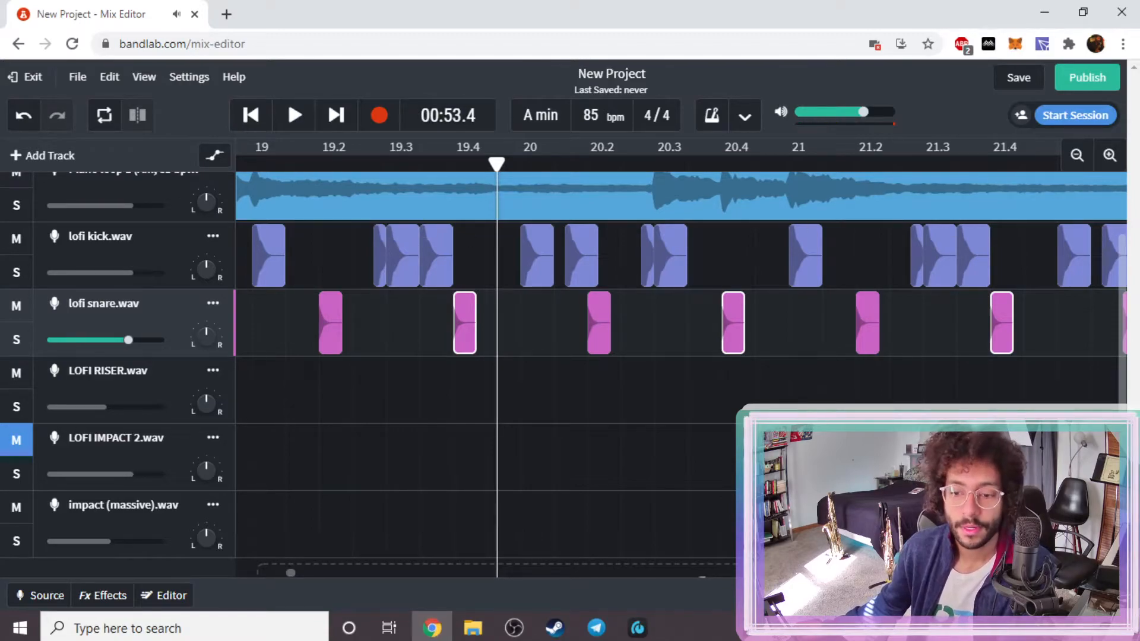
scroll(903, 347, down, 1)
scroll(879, 350, up, 2)
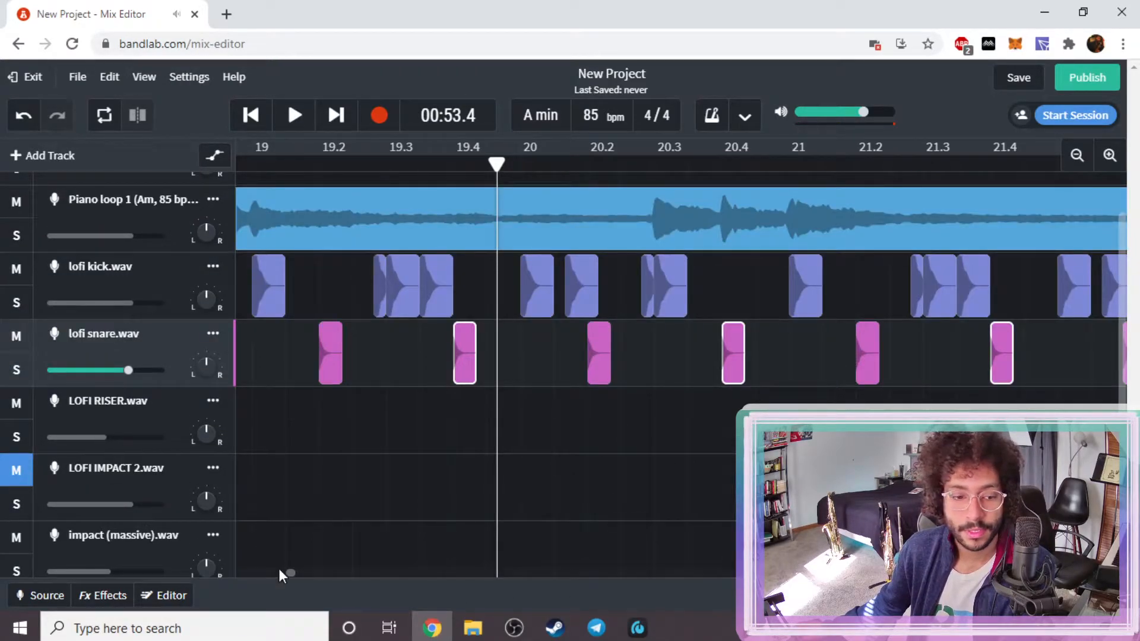
drag(292, 571, 286, 573)
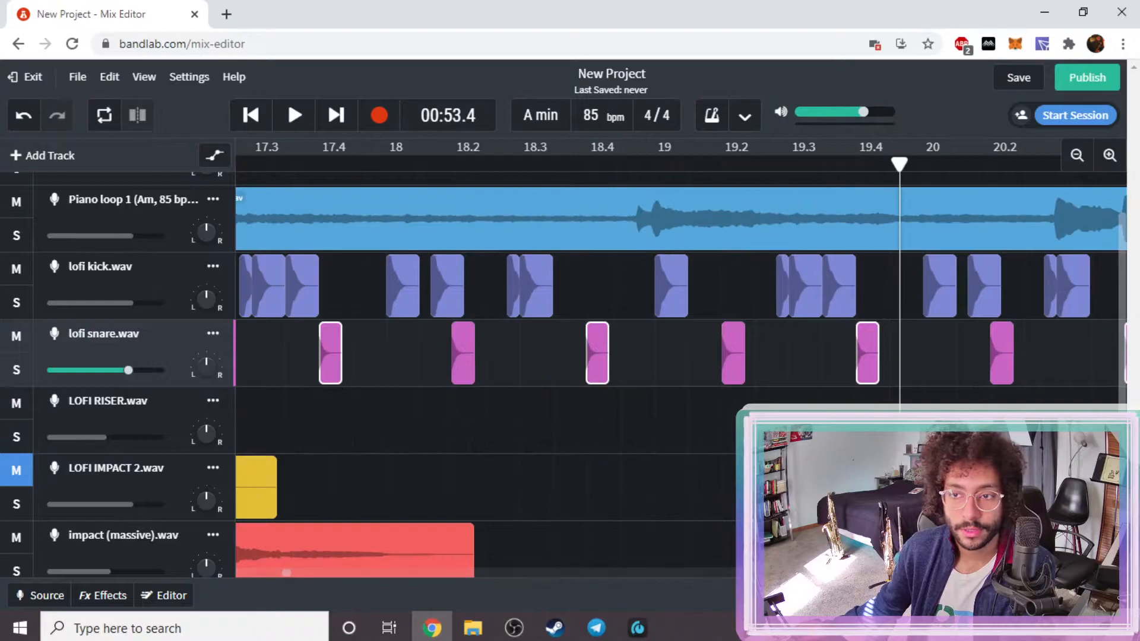
click(1076, 167)
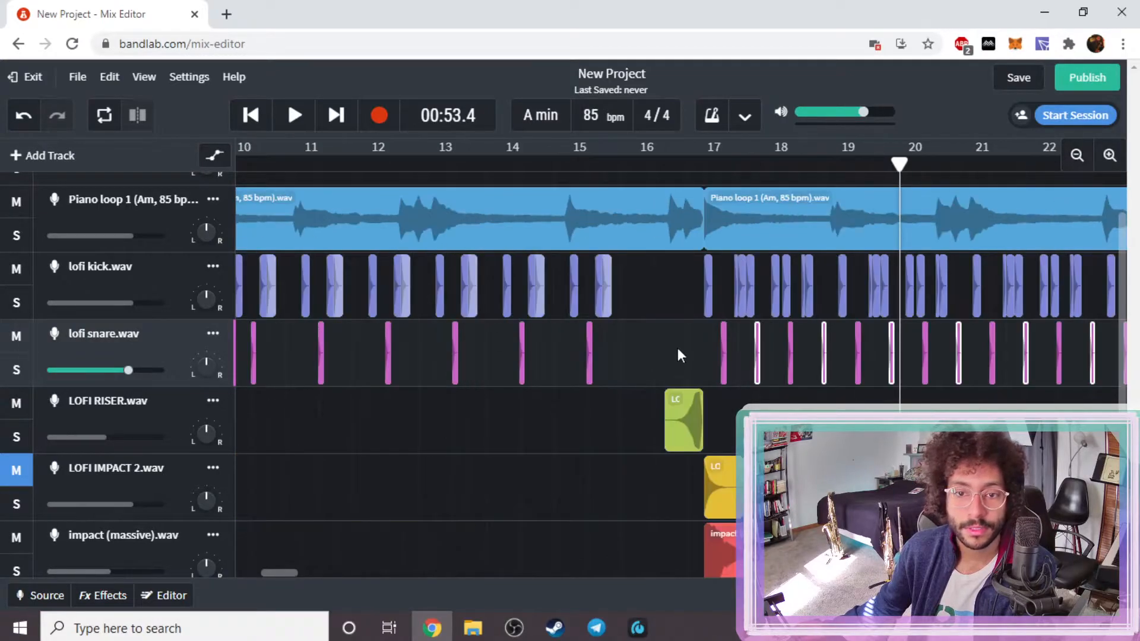
- Play the kick and snare pattern from the start of bar 17 to just past beat 18.4
click(703, 158)
key(space)
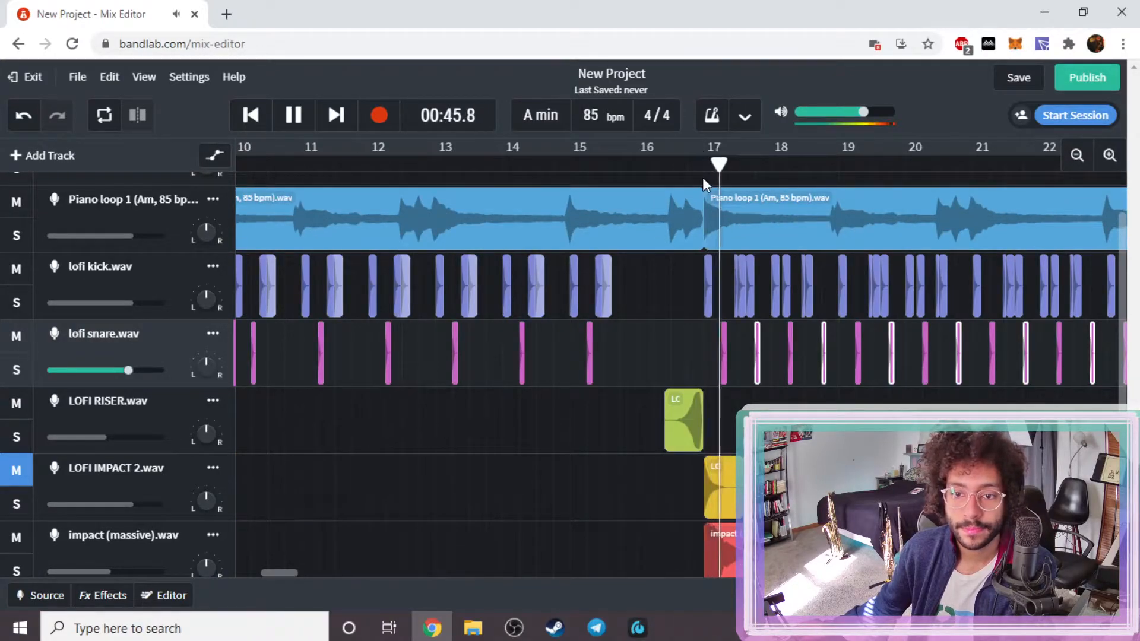
click(1109, 156)
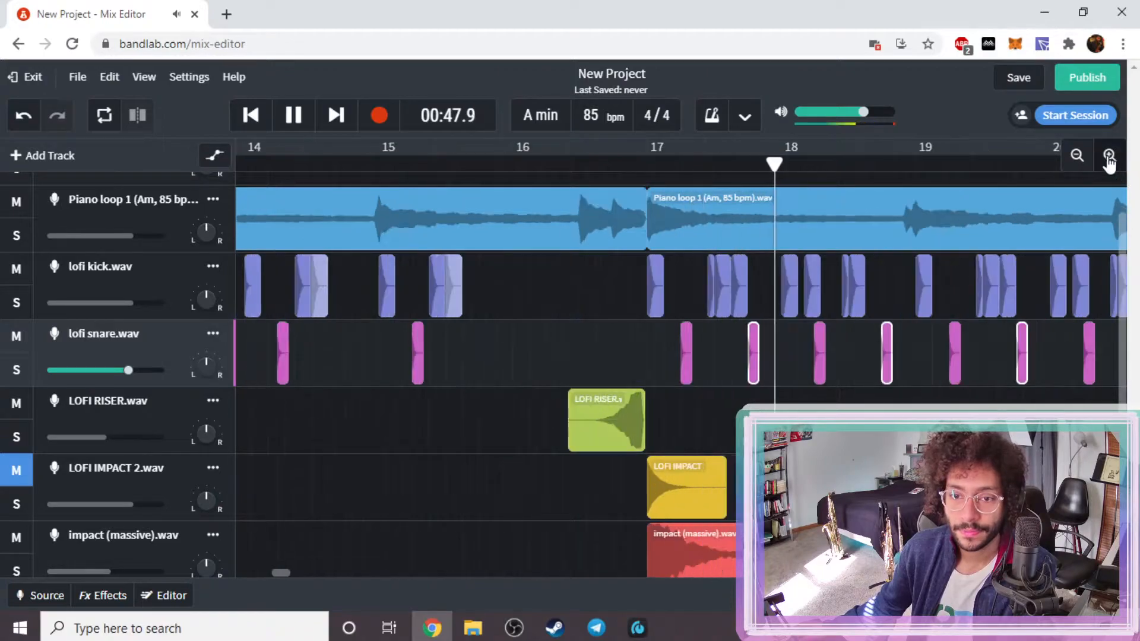
click(1109, 156)
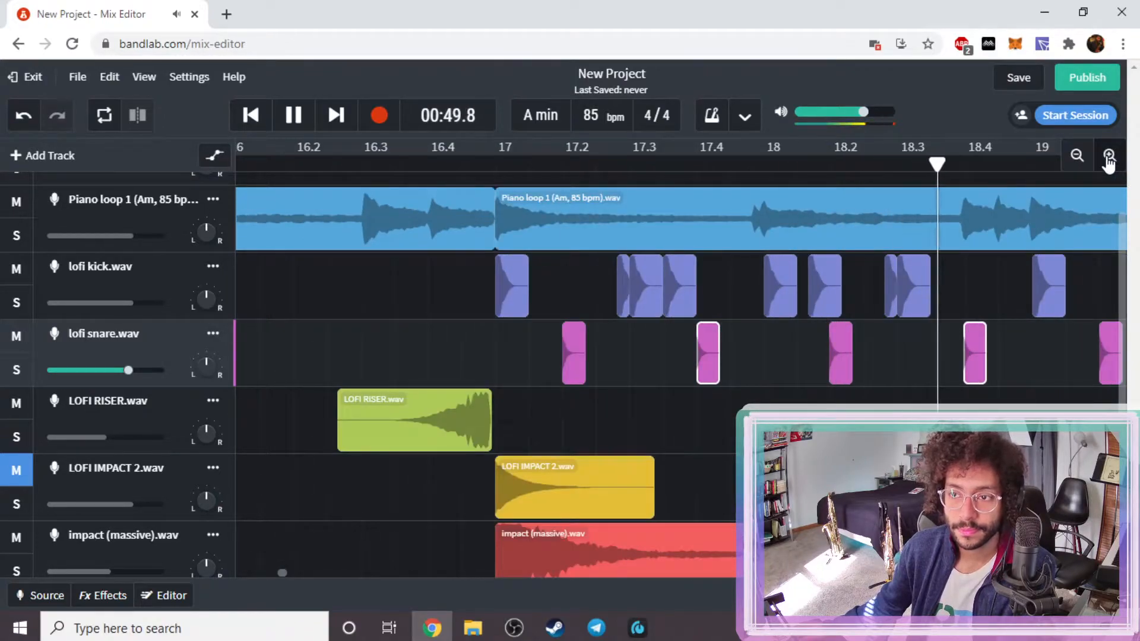
key(space)
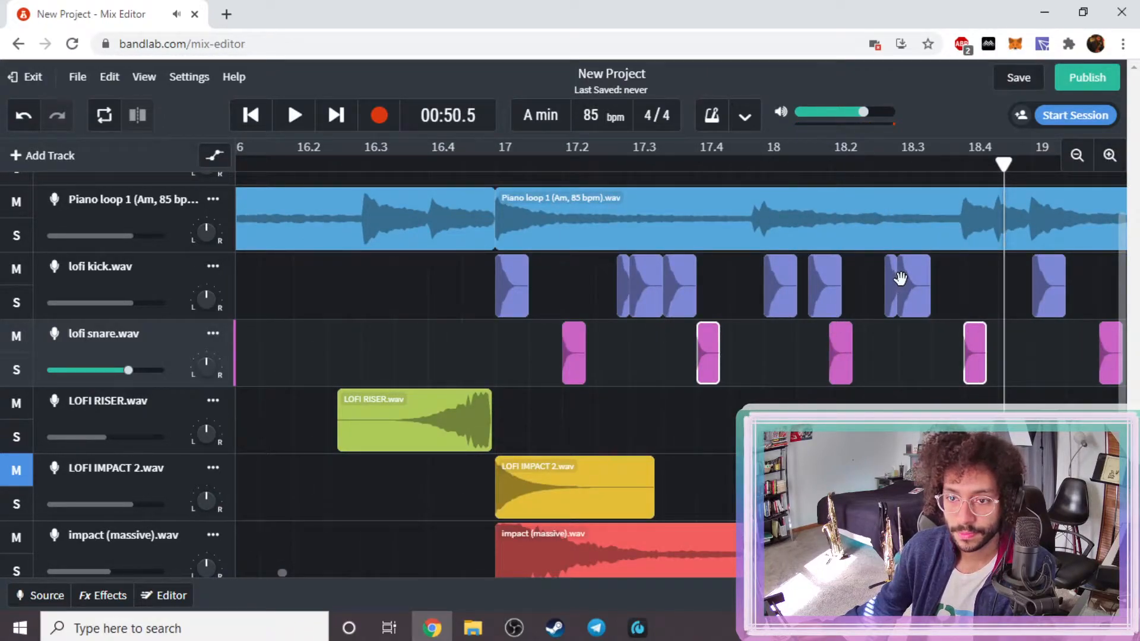
- Delete the two adjoining lofi kick hits around beat 18.3
drag(960, 275, 867, 287)
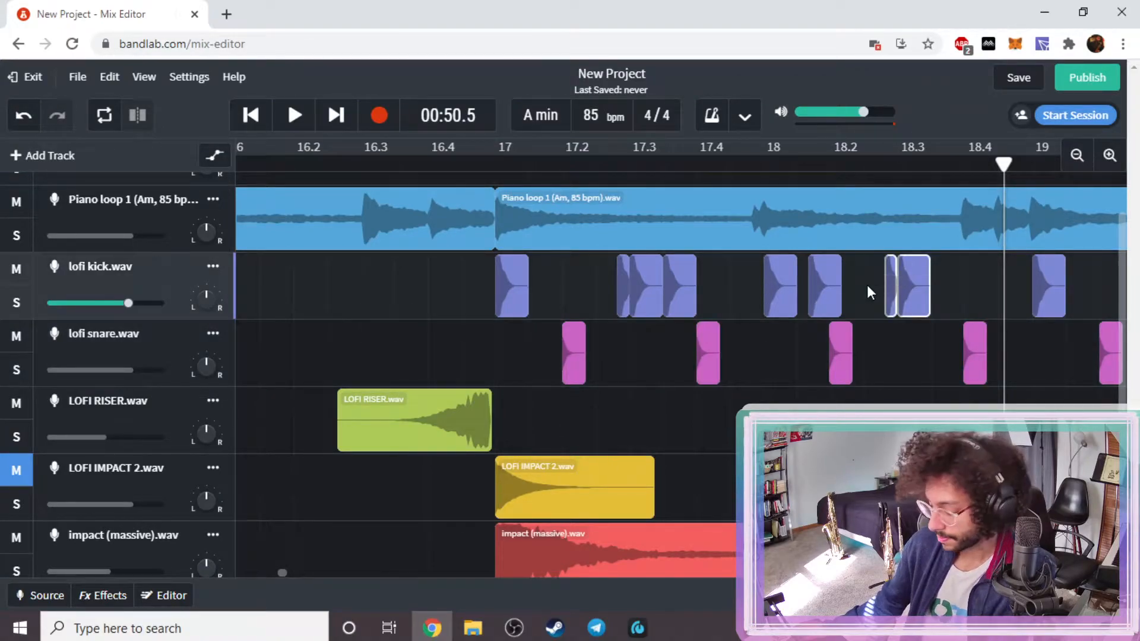
key(Delete)
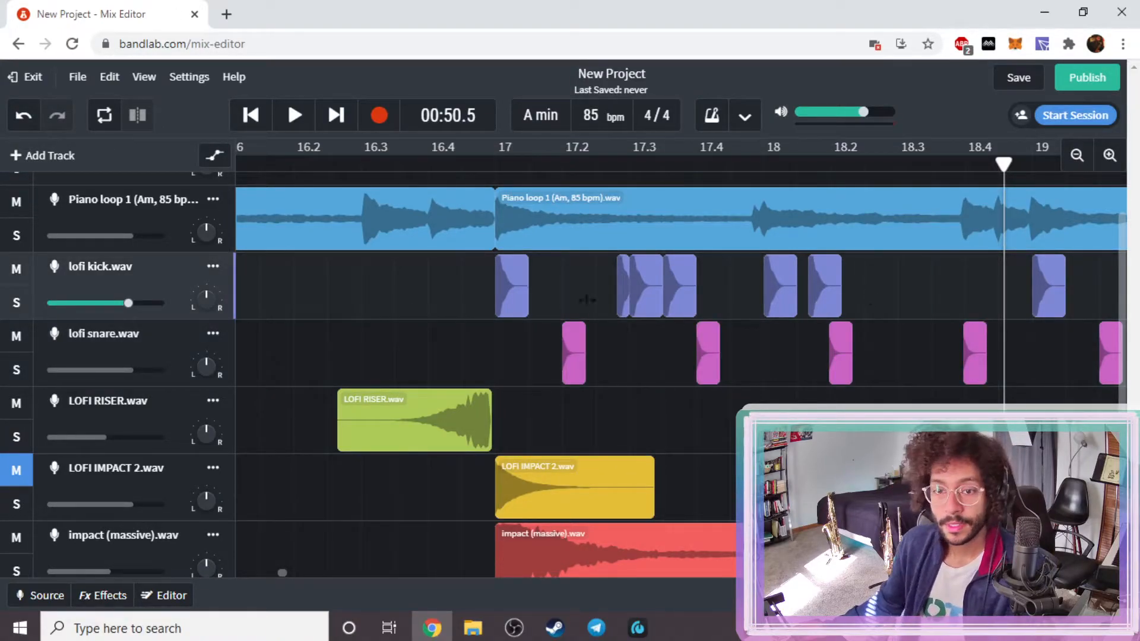
click(629, 286)
drag(629, 286, 888, 297)
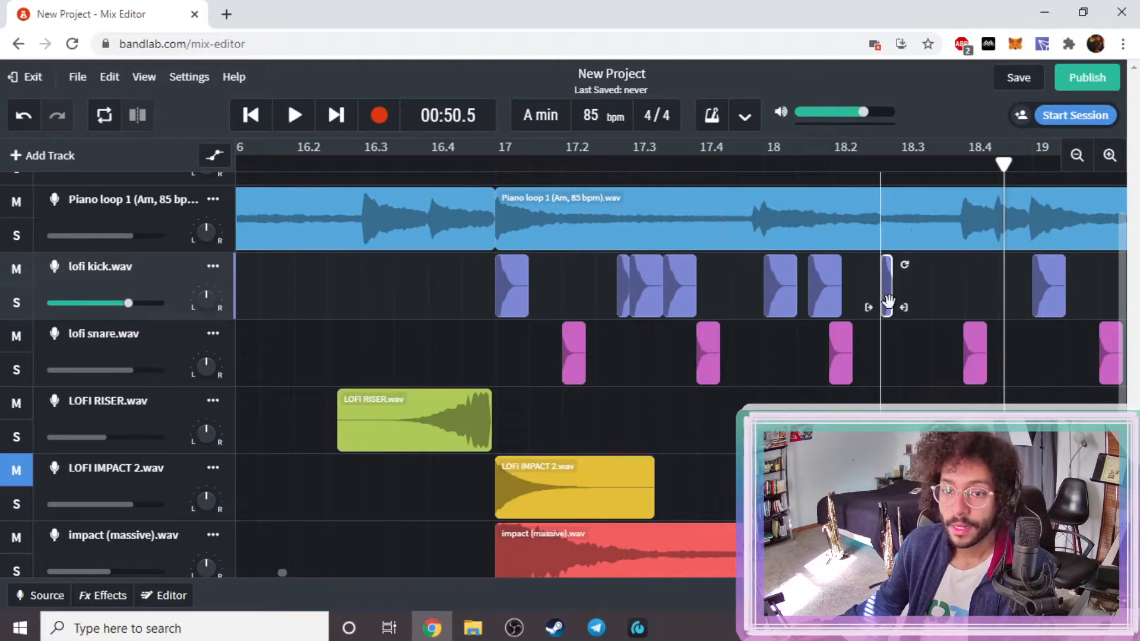
key(ctrl+z)
- Copy the group of three lofi kick hits around beat 17.3 to the same position around beat 18.3
click(683, 293)
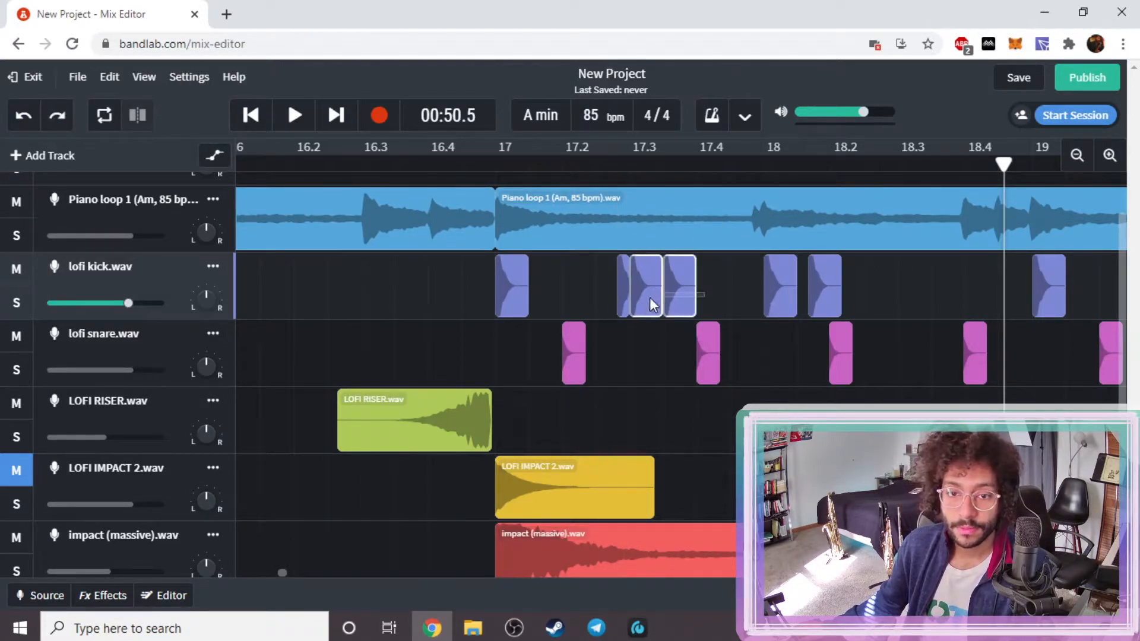
drag(629, 302, 720, 308)
drag(900, 329, 893, 312)
- Play the revised kick and snare pattern from the start of bar 17 into bar 22
click(497, 164)
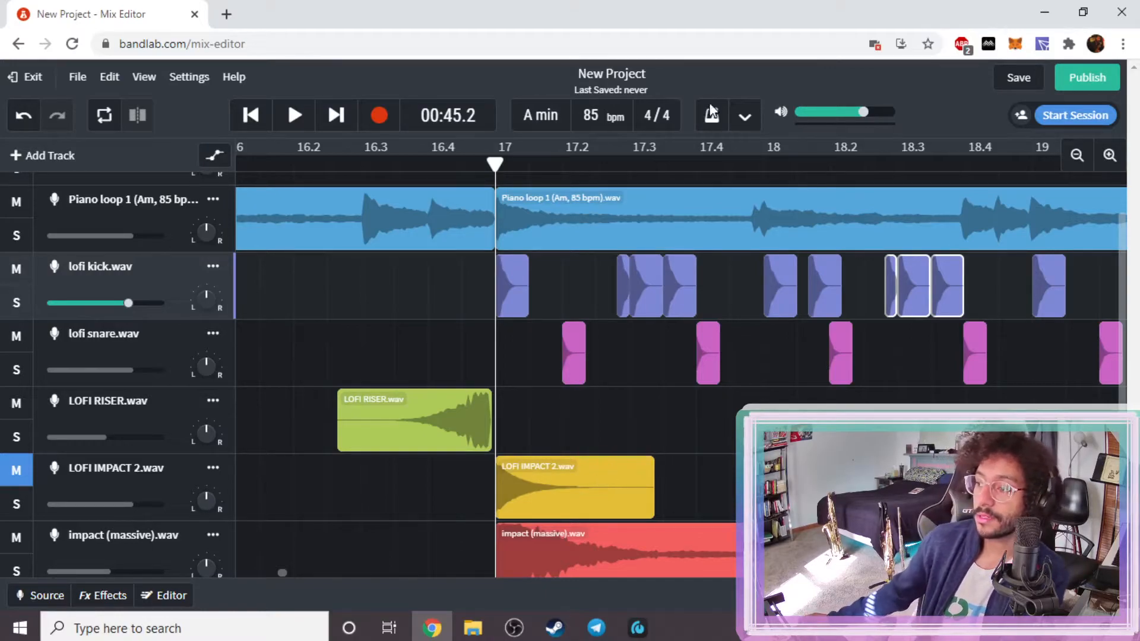
key(alt+Tab)
key(alt+Tab)
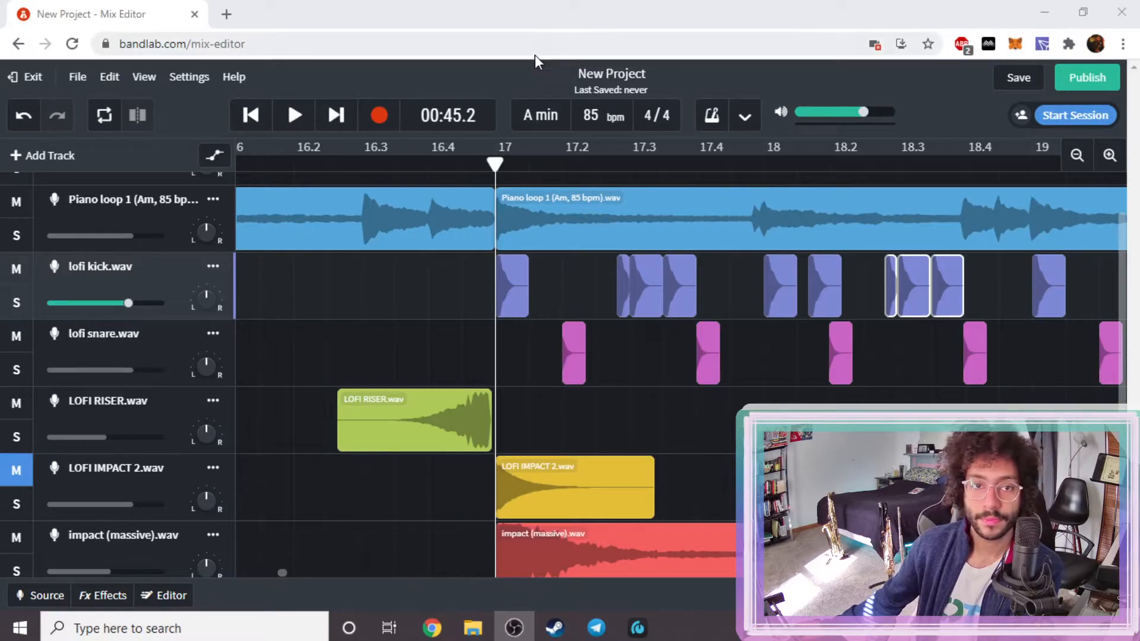
click(535, 54)
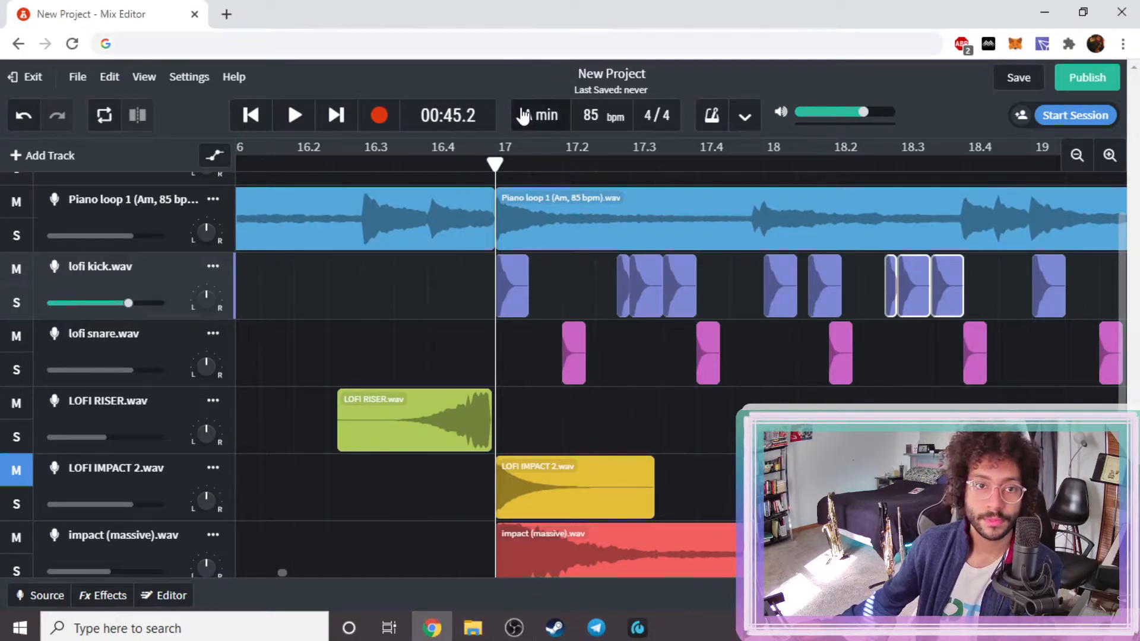
key(space)
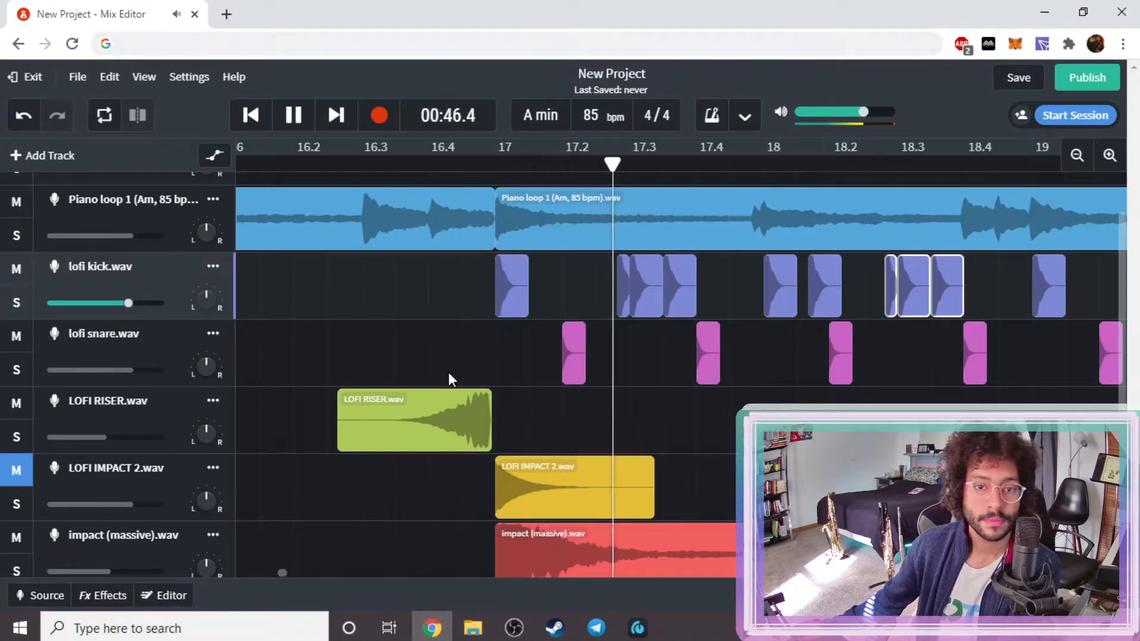
mouse_move(123, 512)
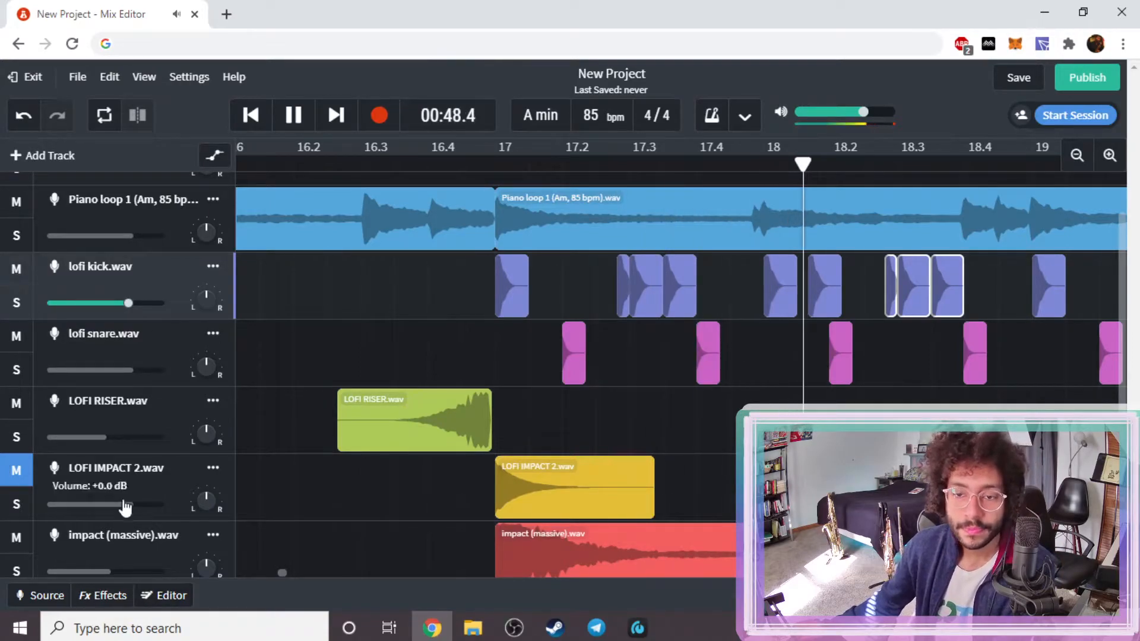
scroll(708, 371, down, 2)
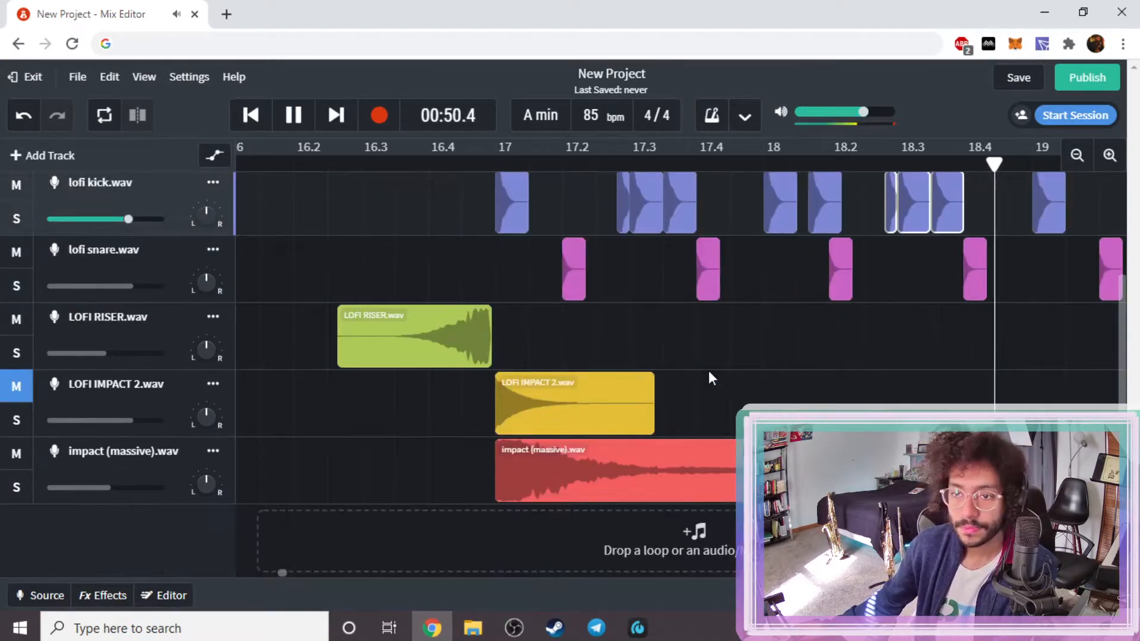
scroll(709, 373, up, 2)
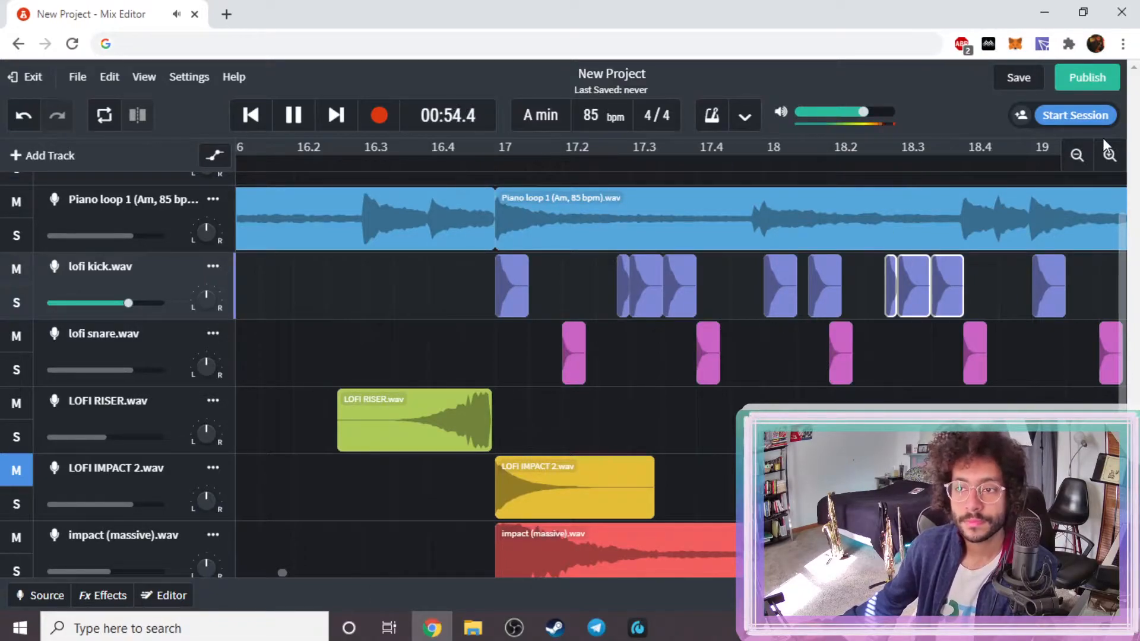
click(1107, 161)
click(1076, 155)
click(1076, 155)
click(1076, 156)
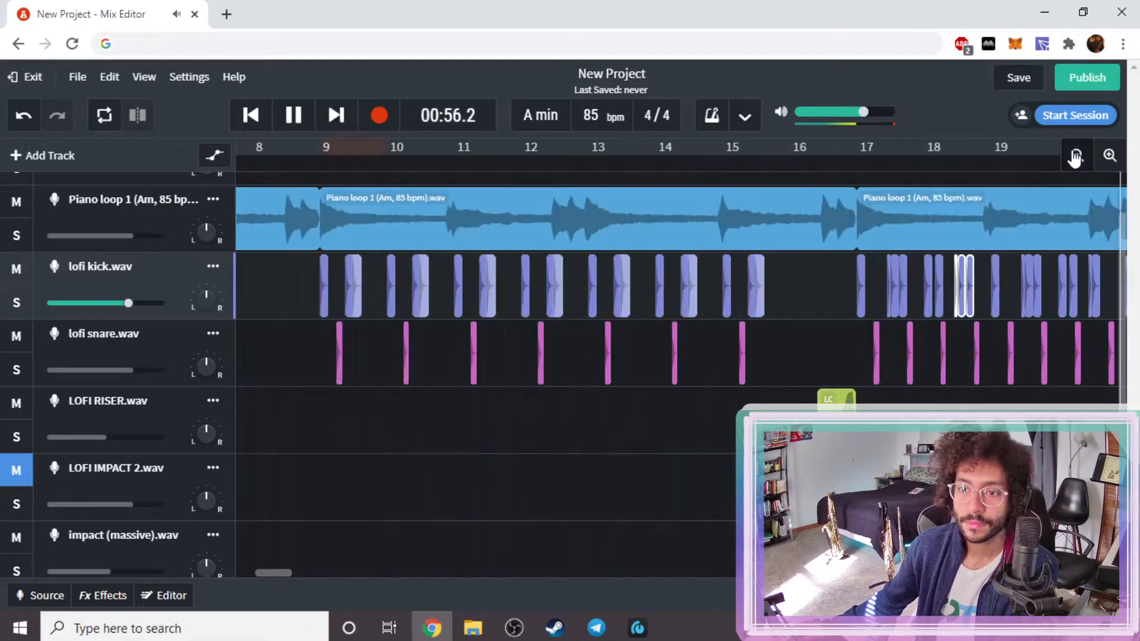
click(1076, 156)
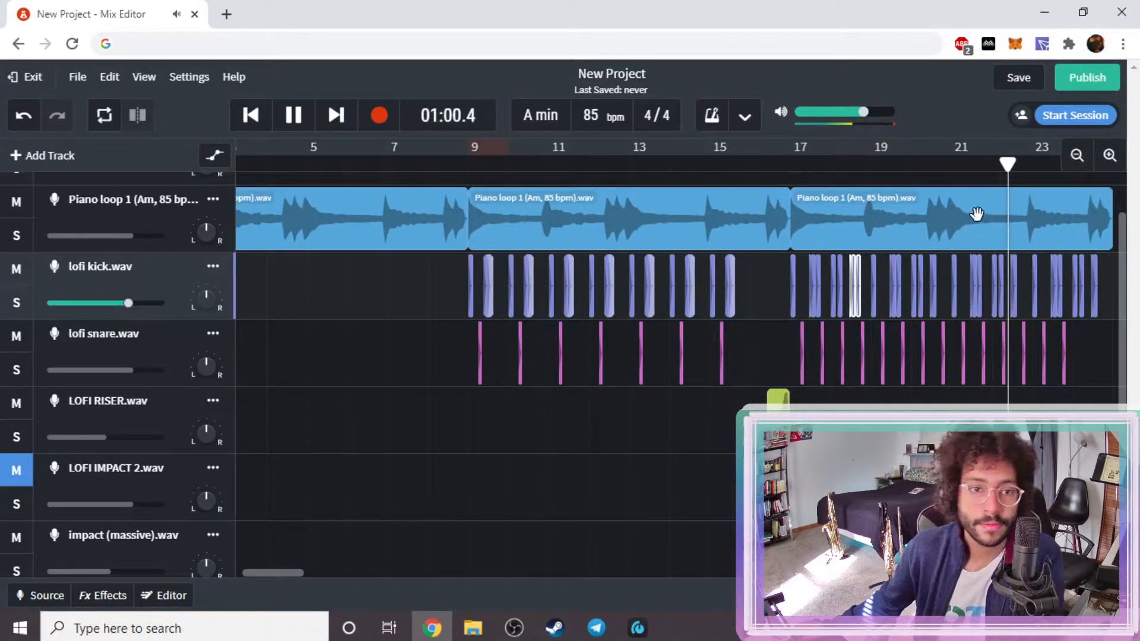
click(294, 115)
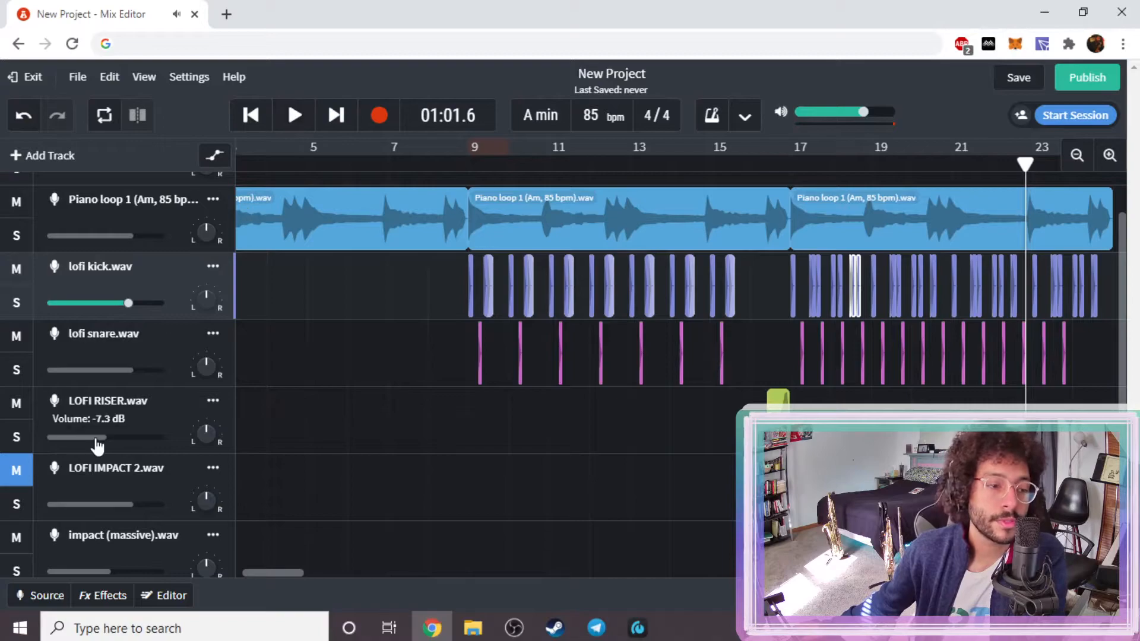
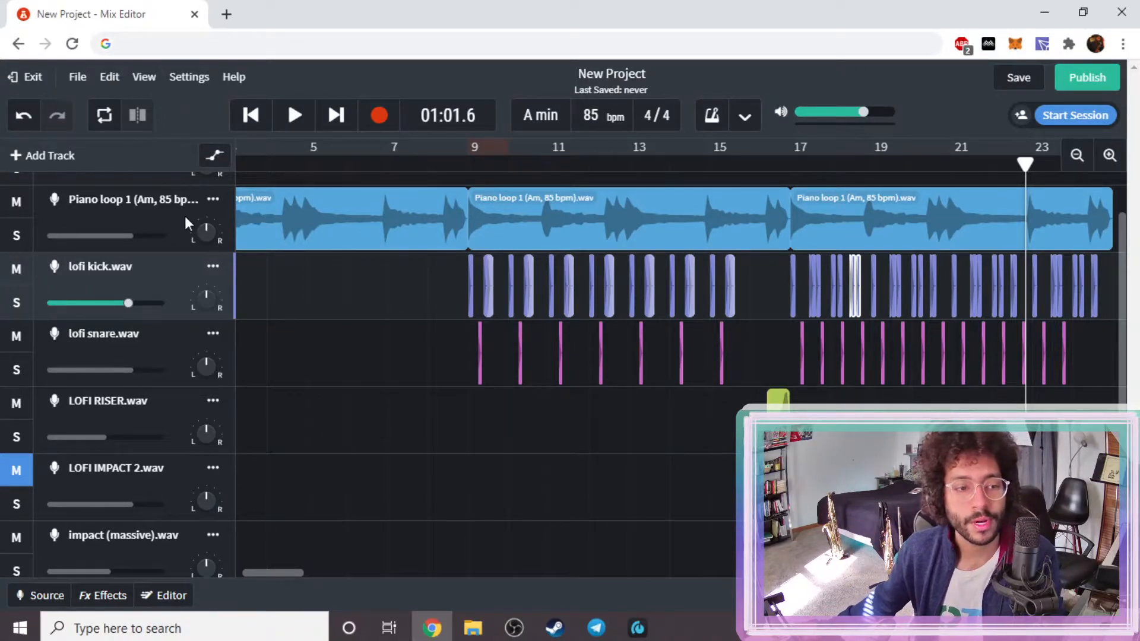
scroll(189, 309, up, 1)
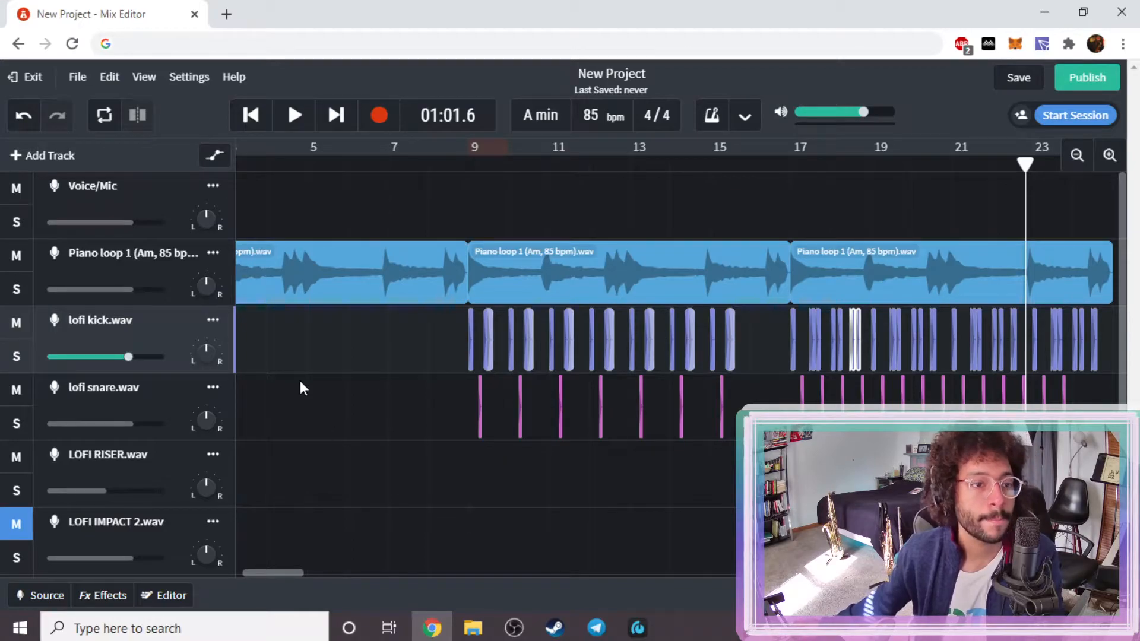
scroll(128, 416, down, 3)
scroll(251, 393, up, 3)
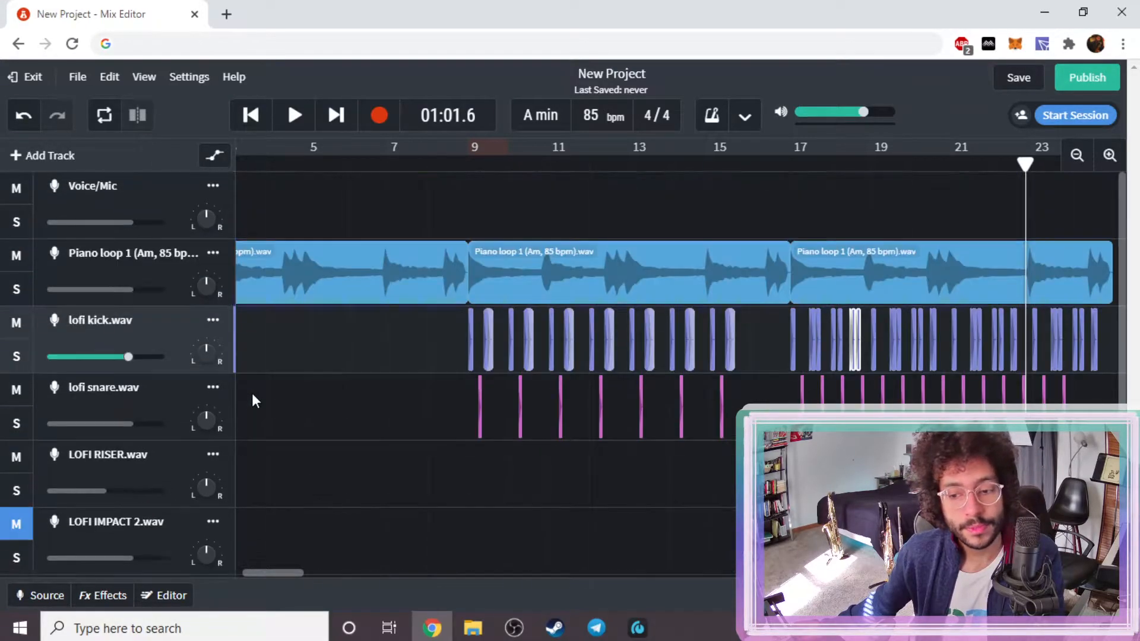
scroll(190, 427, down, 3)
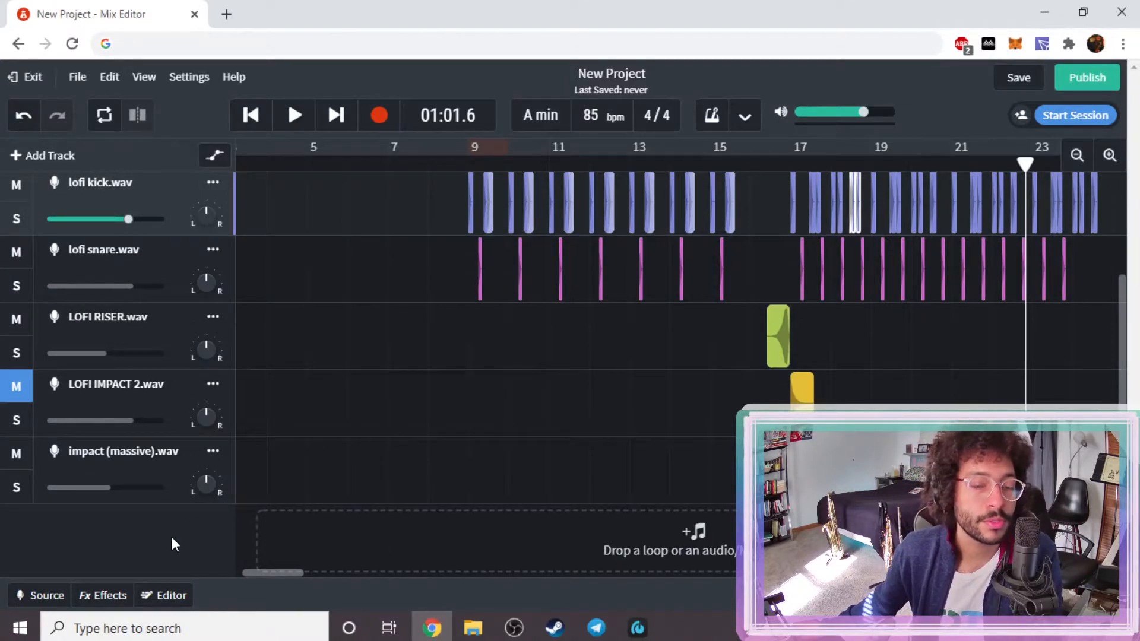
scroll(172, 544, up, 3)
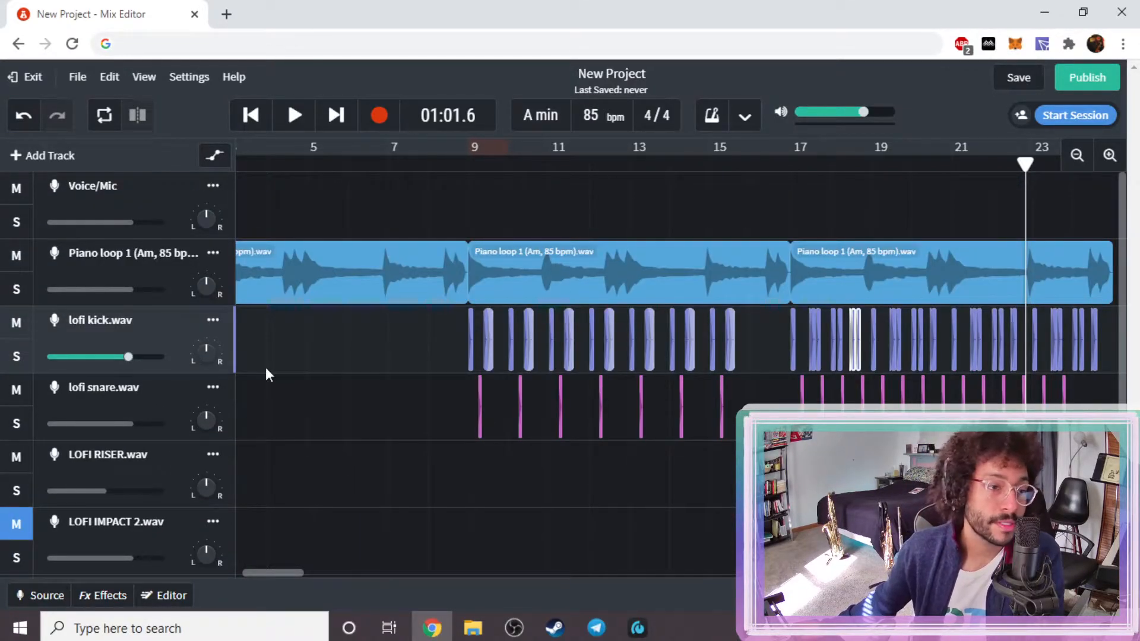
- Place the playhead exactly at the start of bar 17, where the third piano loop begins
click(787, 162)
click(791, 173)
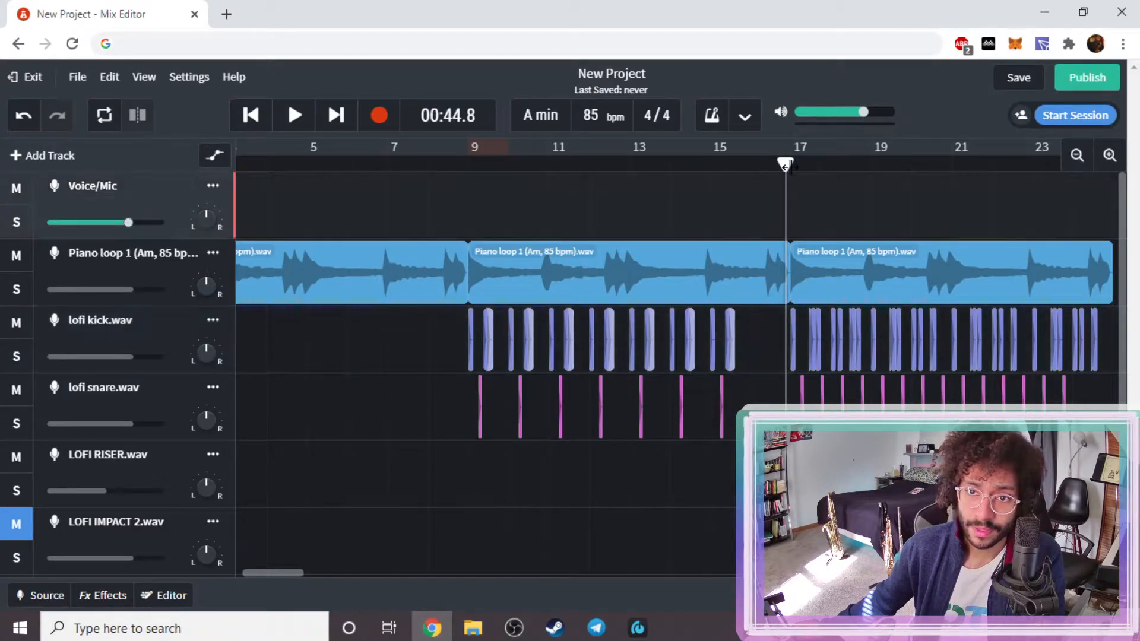
drag(787, 165, 790, 164)
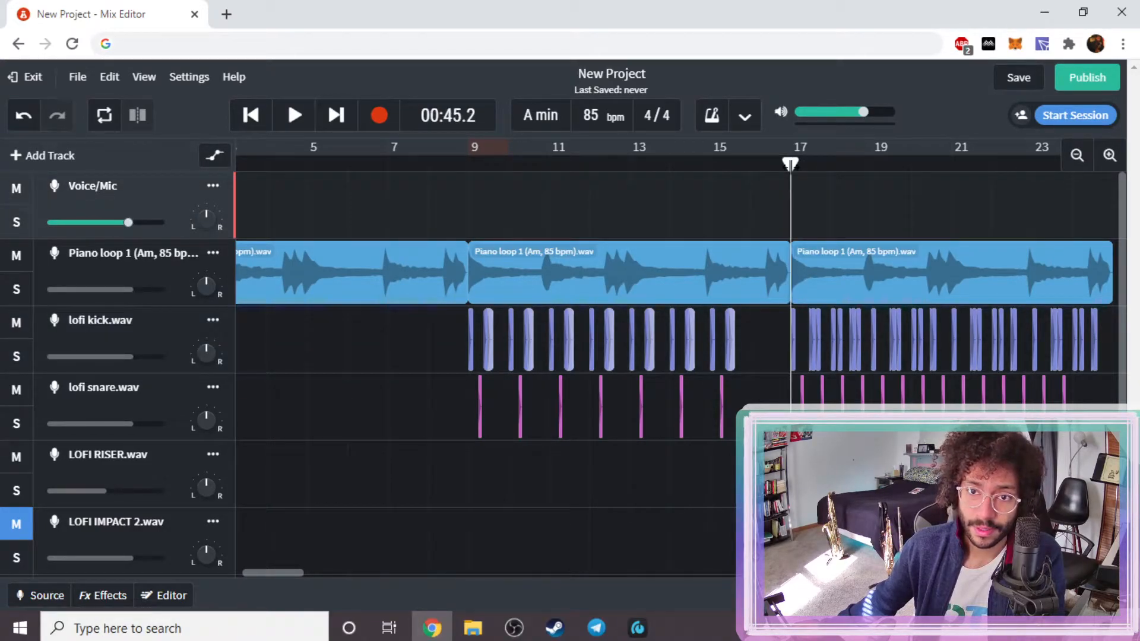
click(935, 411)
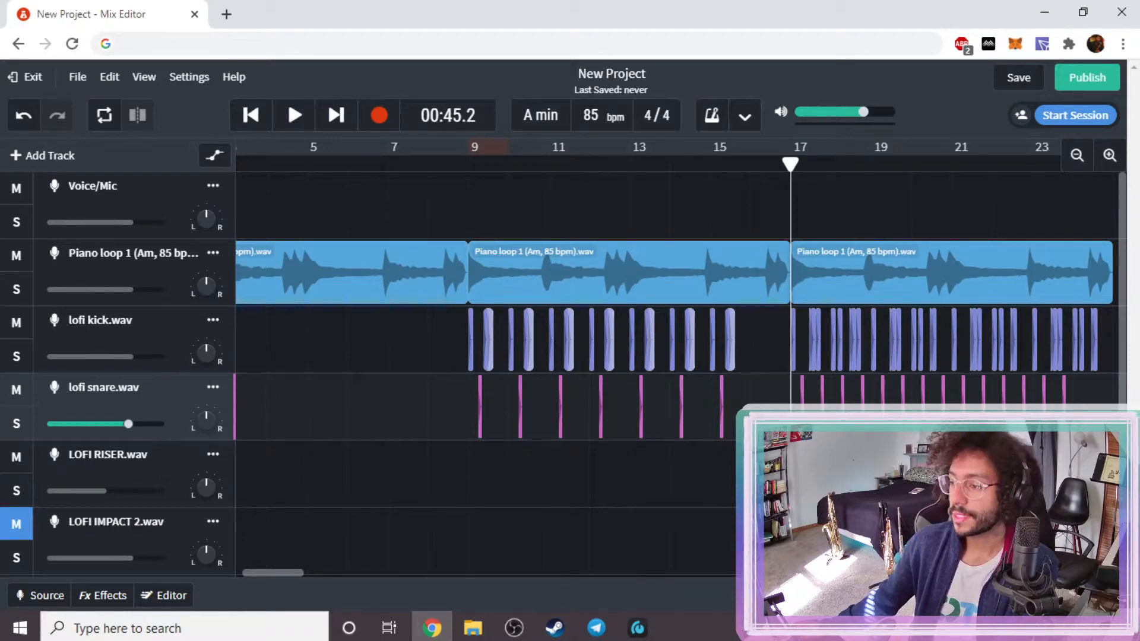
- Import lofi hi hat.wav from File Explorer as a new track and move that track directly below the lofi snare track
key(alt+Tab)
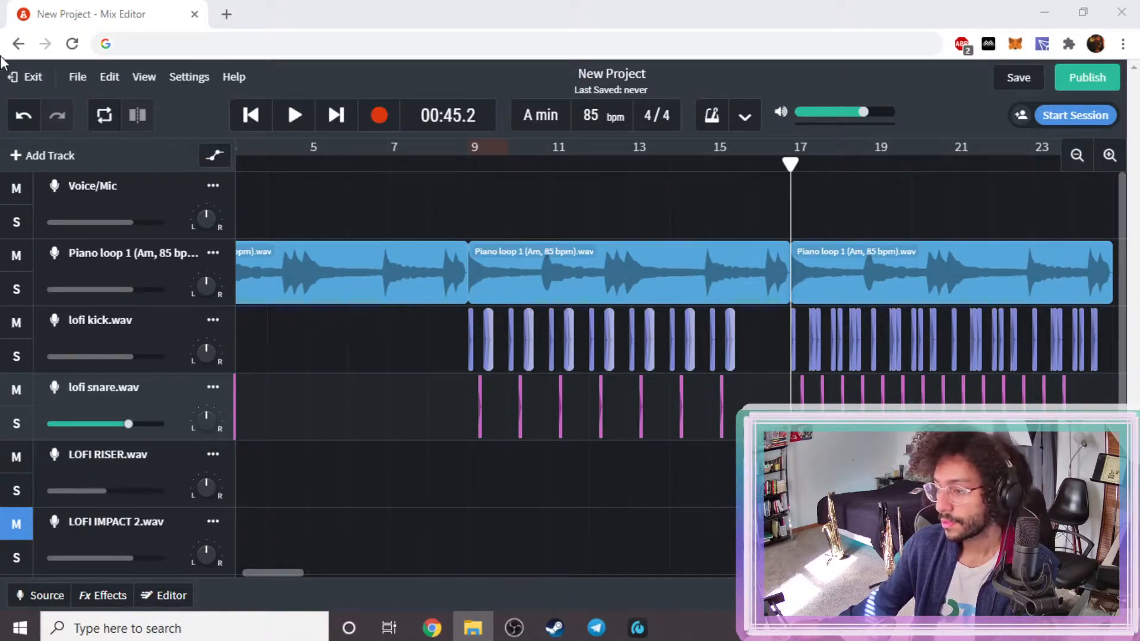
scroll(538, 336, down, 3)
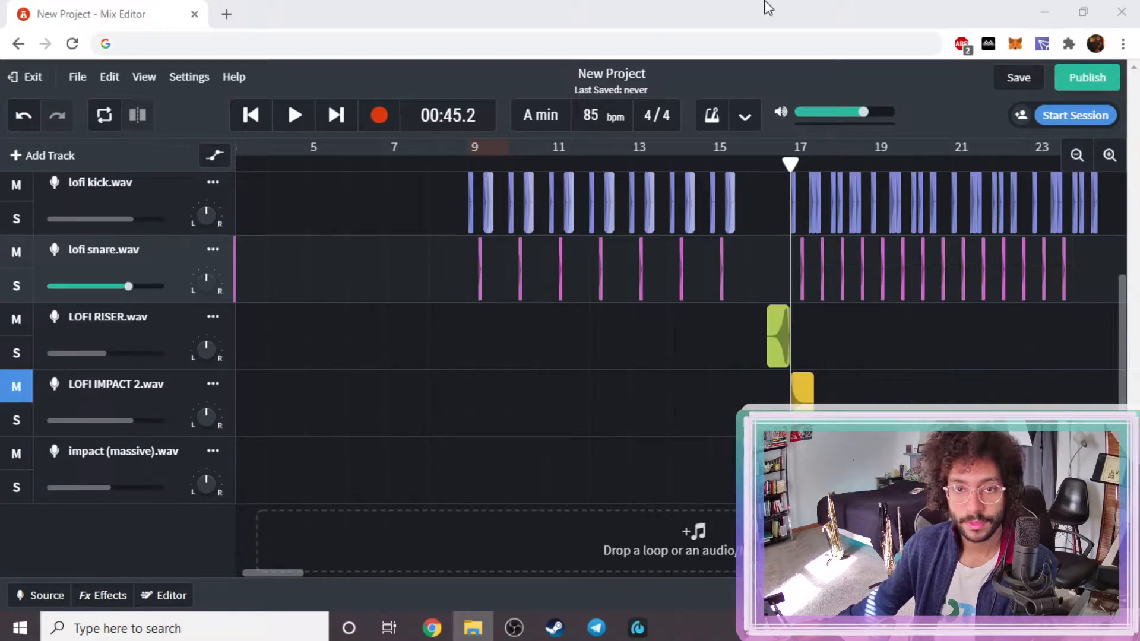
click(762, 18)
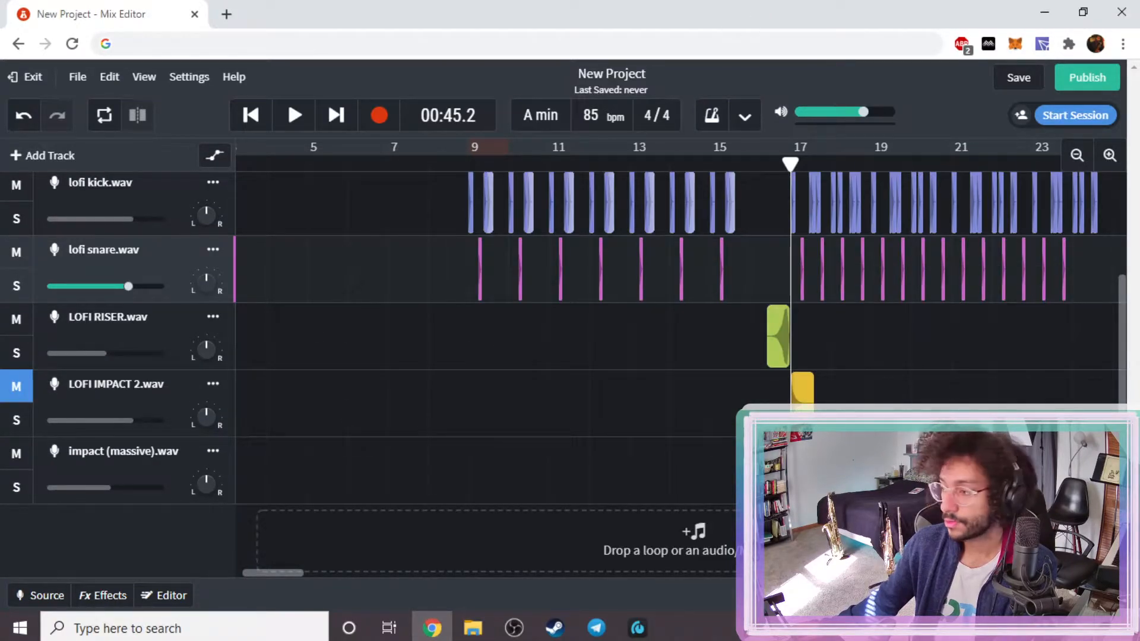
key(alt+Tab)
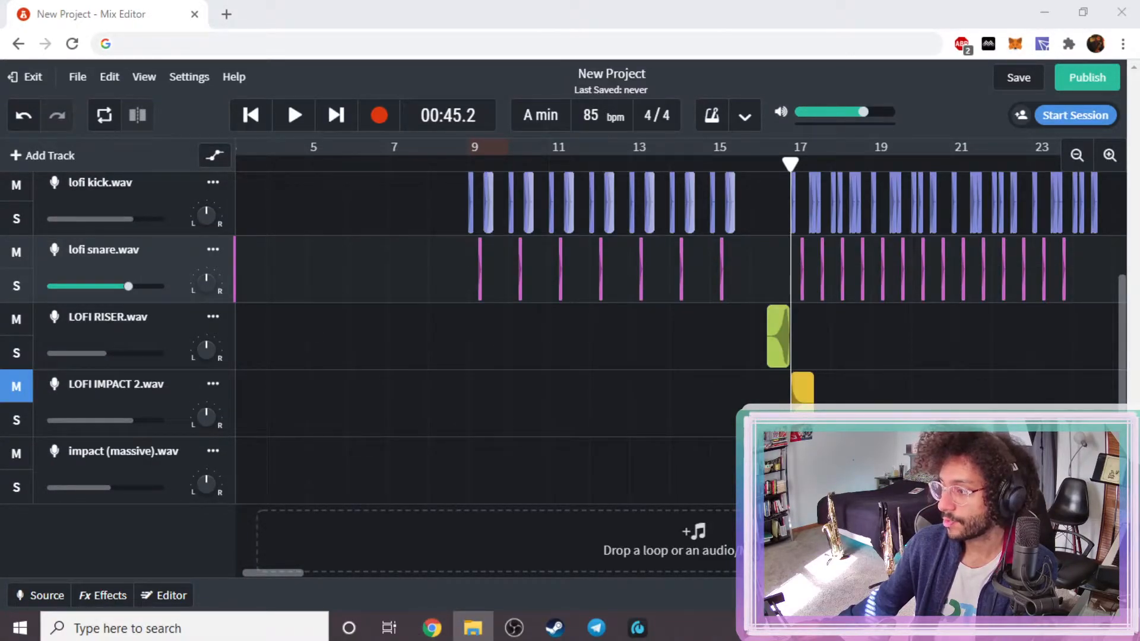
drag(715, 521, 689, 559)
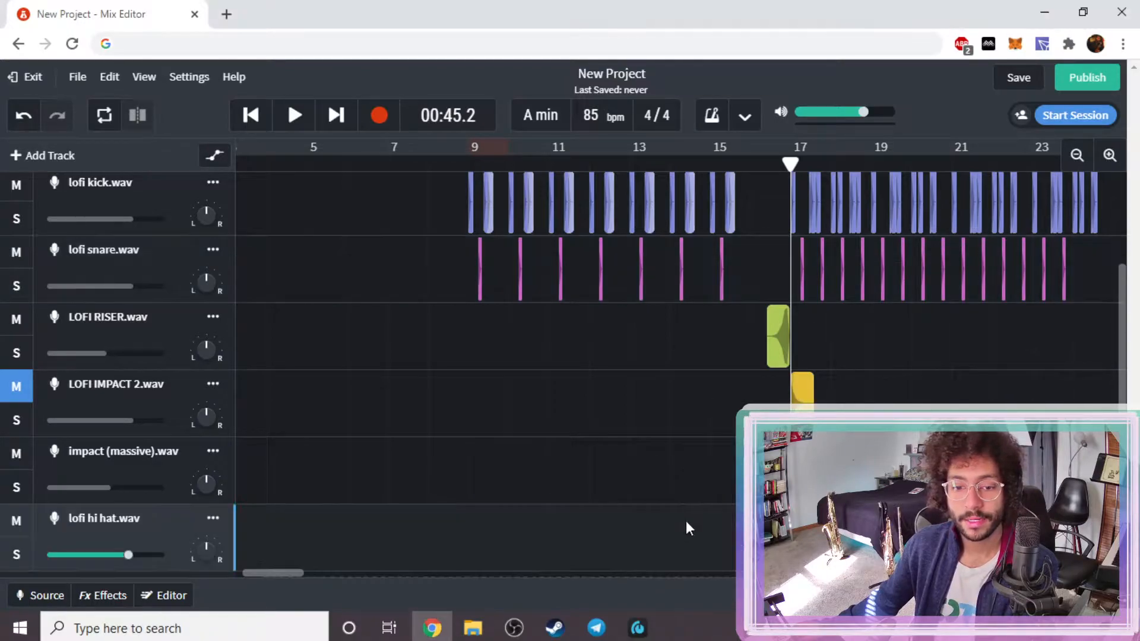
drag(150, 519, 152, 302)
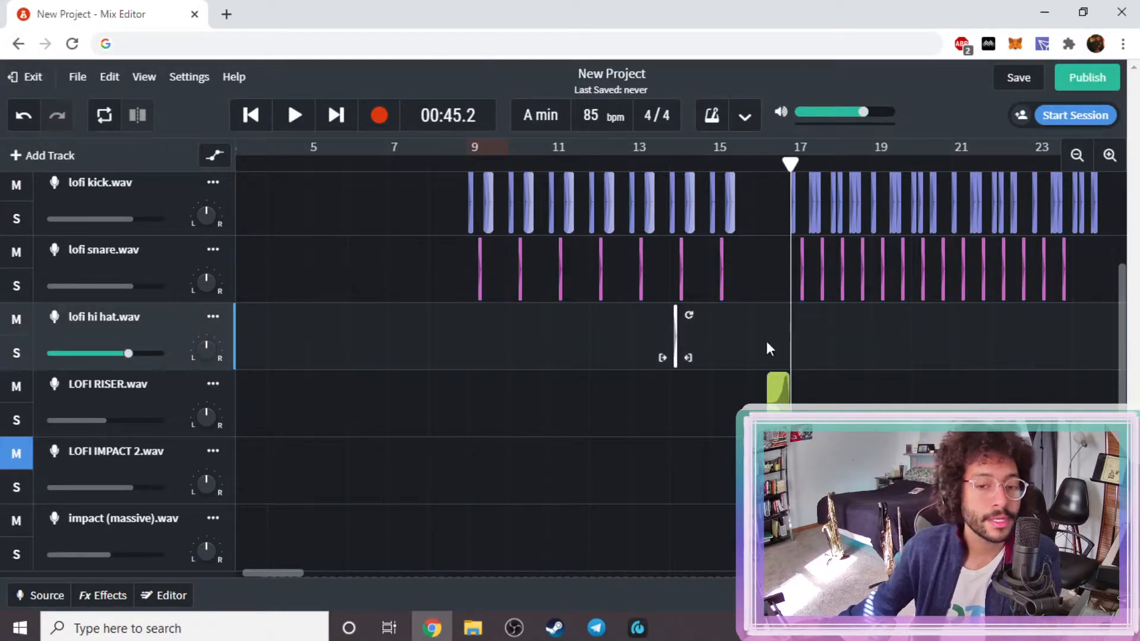
- Move the lofi hi hat clip to the start of bar 17
click(1110, 155)
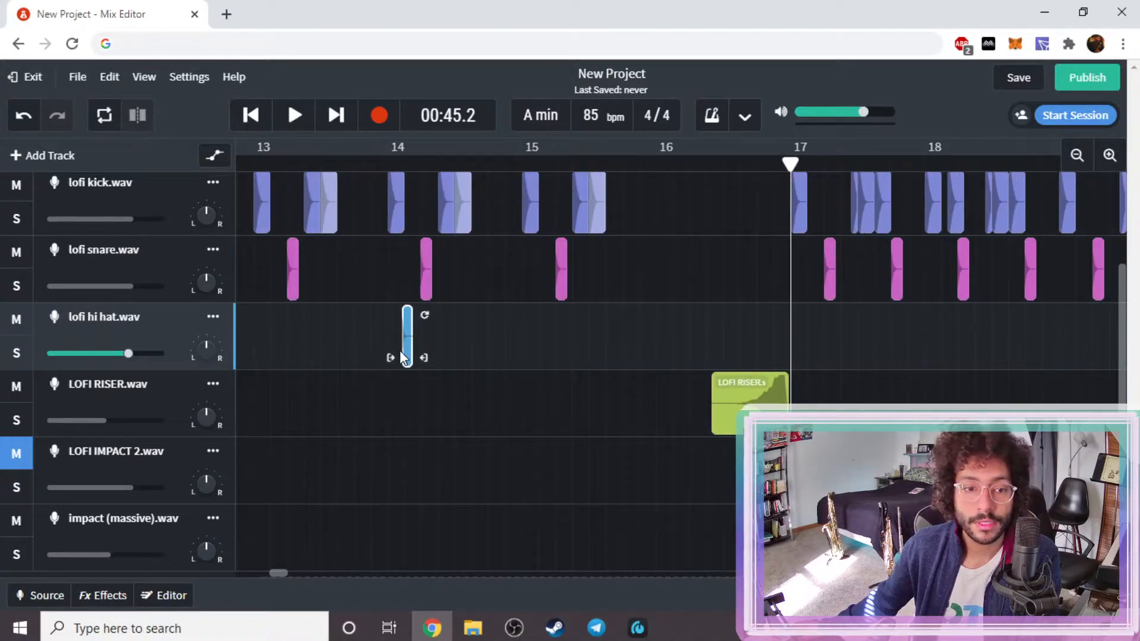
drag(402, 341, 779, 343)
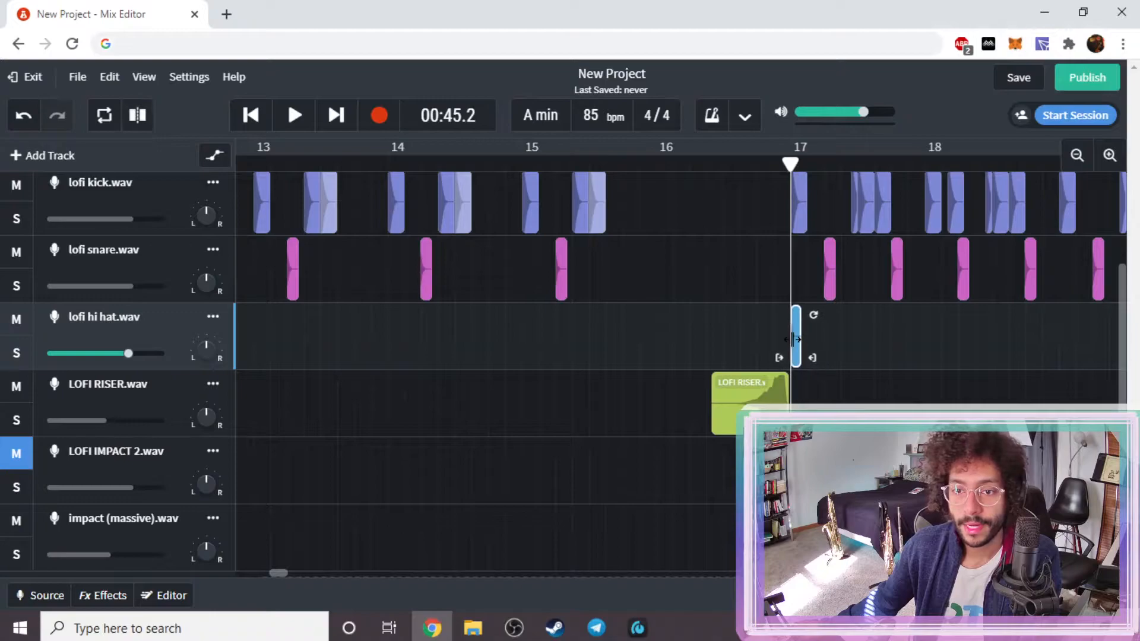
click(1109, 156)
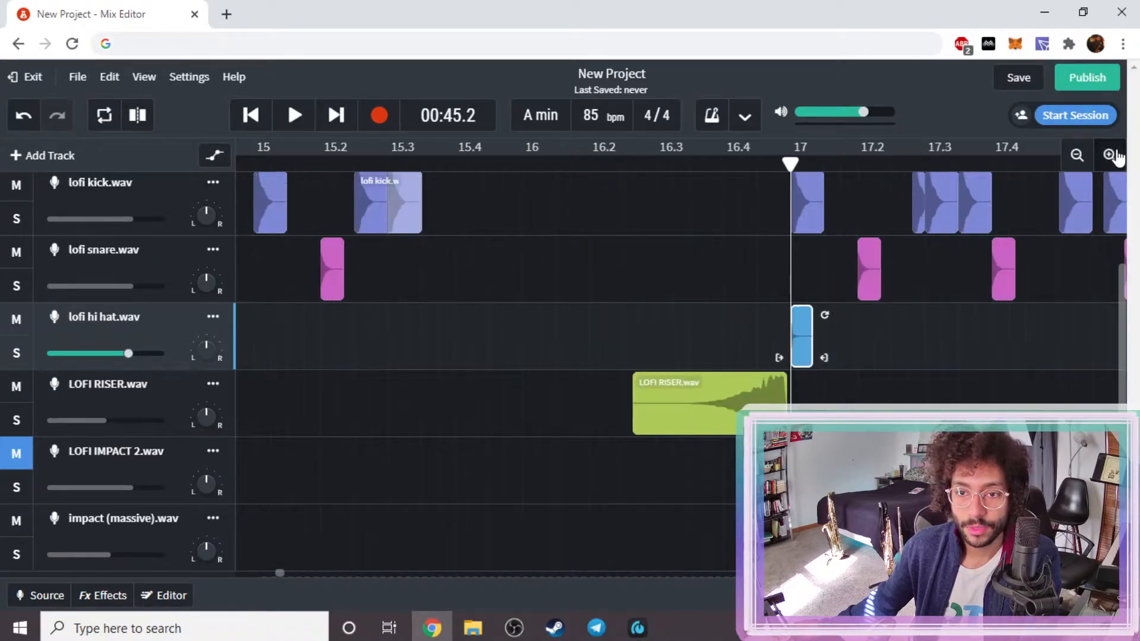
- Try filling the first beats of bar 17 with back-to-back copies of the lofi hi hat clip and play the result
click(1110, 155)
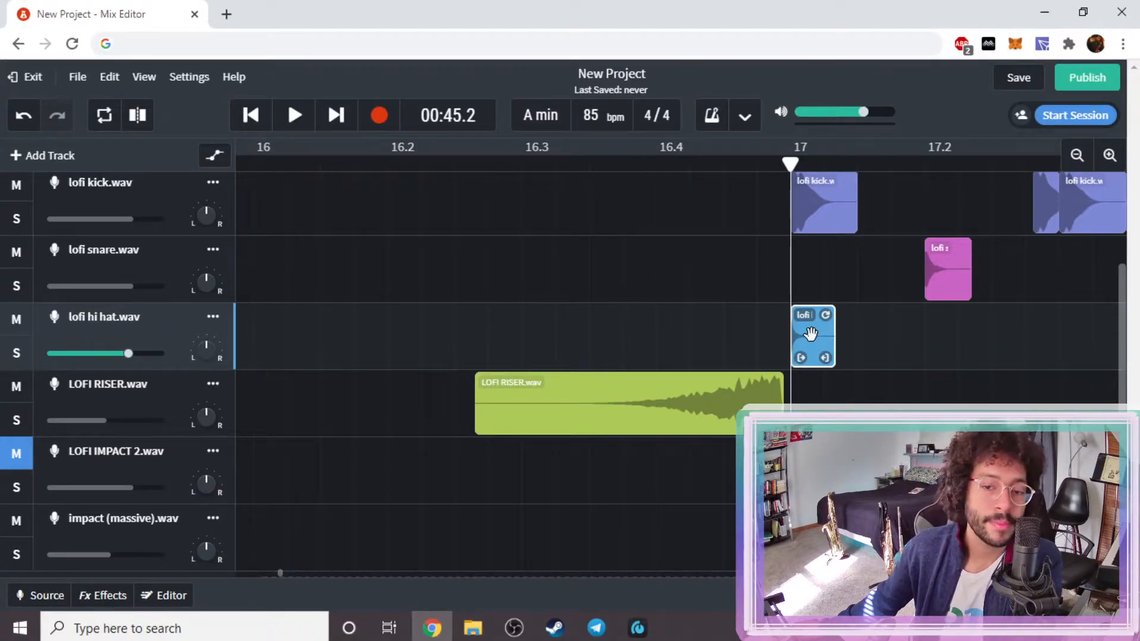
drag(811, 334, 897, 330)
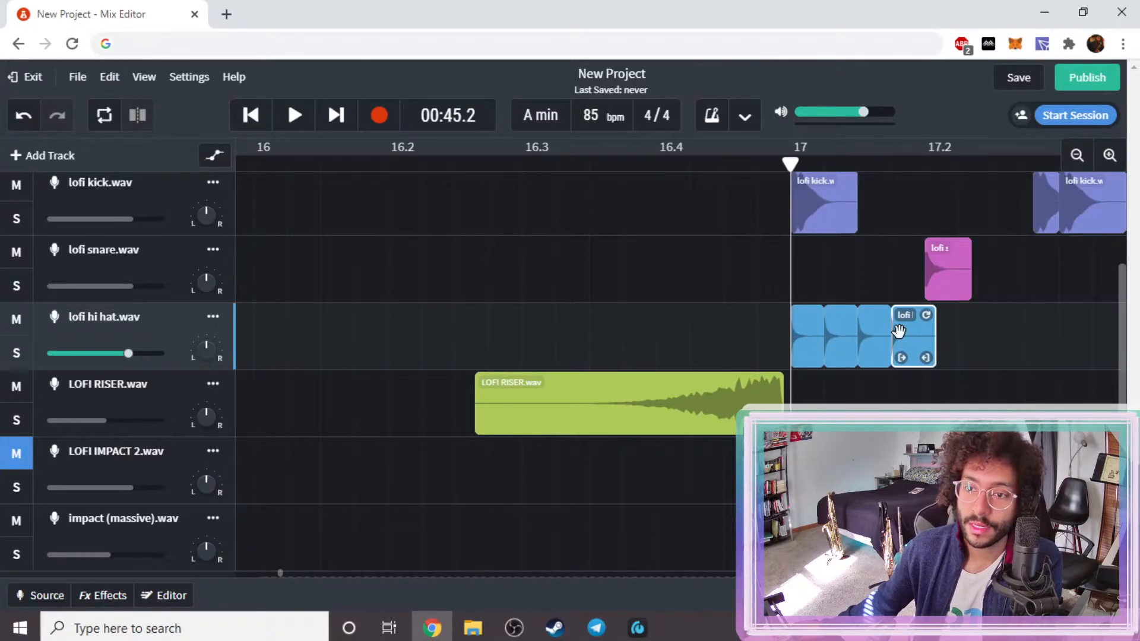
scroll(898, 332, down, 1)
scroll(900, 332, up, 1)
key(ctrl+s)
drag(987, 362, 931, 376)
key(space)
key(space)
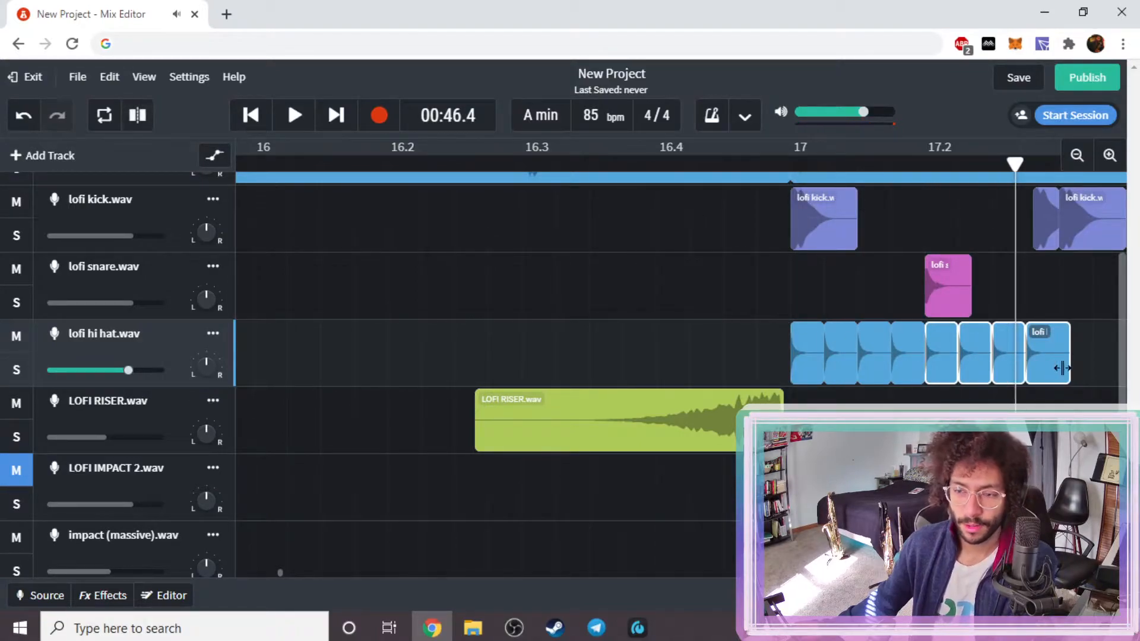
- Undo the back-to-back hi-hat copies, keeping only the single clip at the start of bar 17
key(ctrl+z)
key(ctrl+z)
key(ctrl+z)
key(ctrl+z)
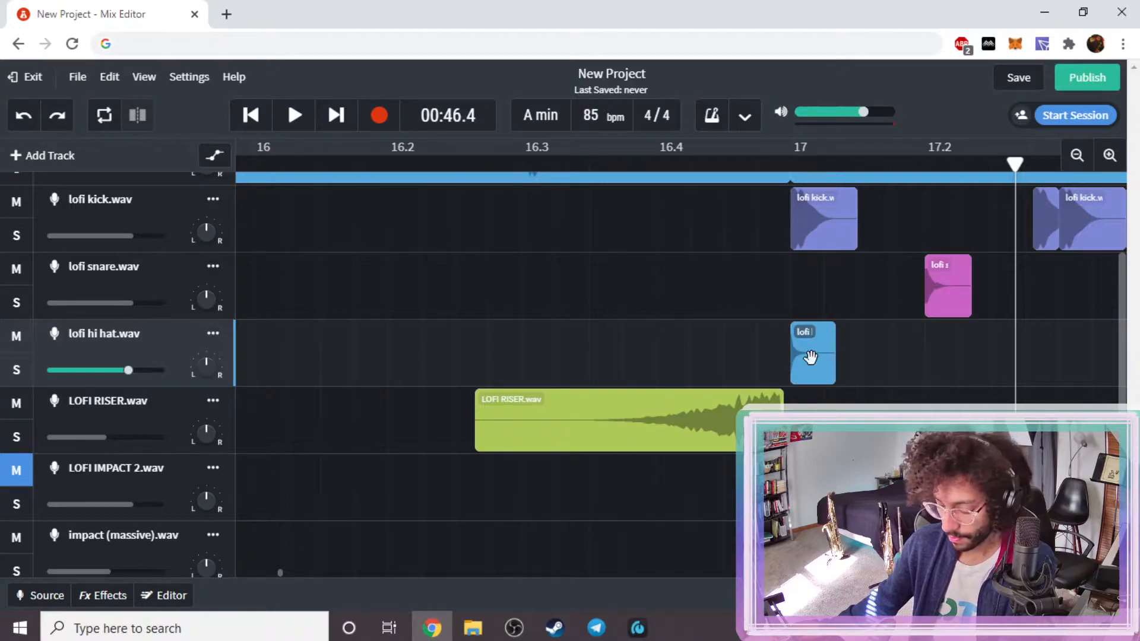
- Copy the hi-hat clip three times at half-beat intervals from bar 17 and play the pattern from the bar's start
drag(811, 356, 998, 354)
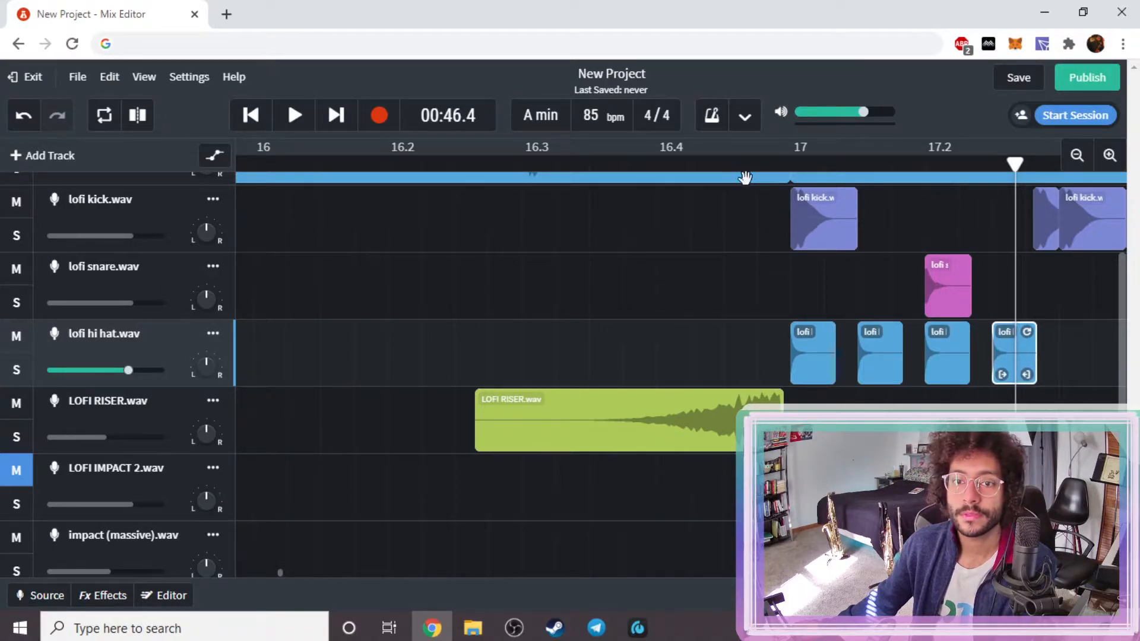
click(790, 164)
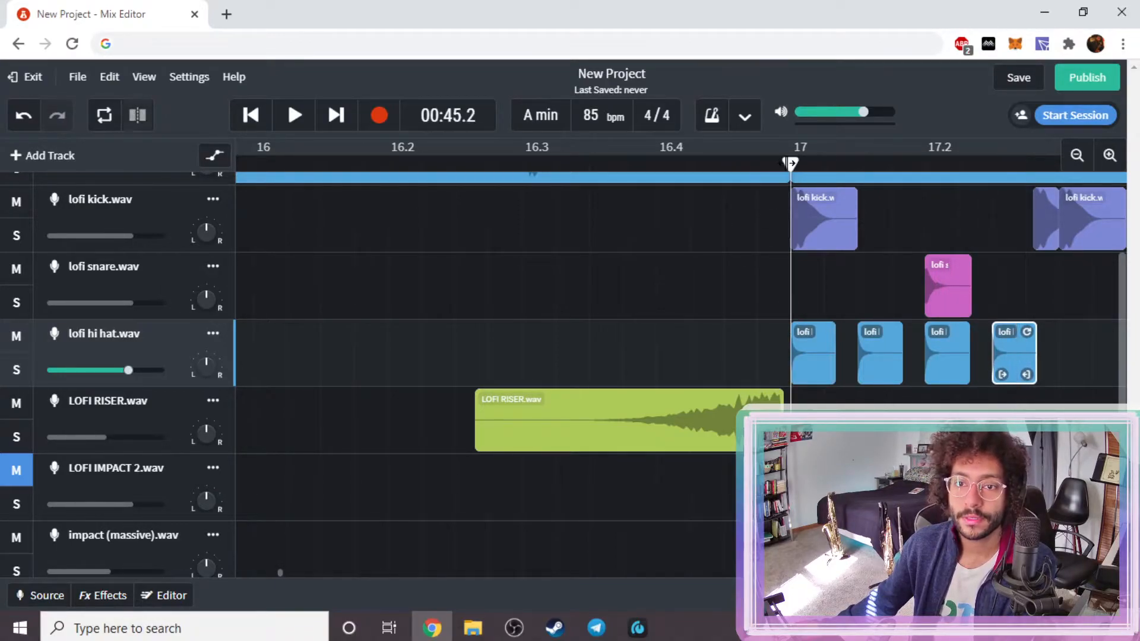
key(space)
key(space)
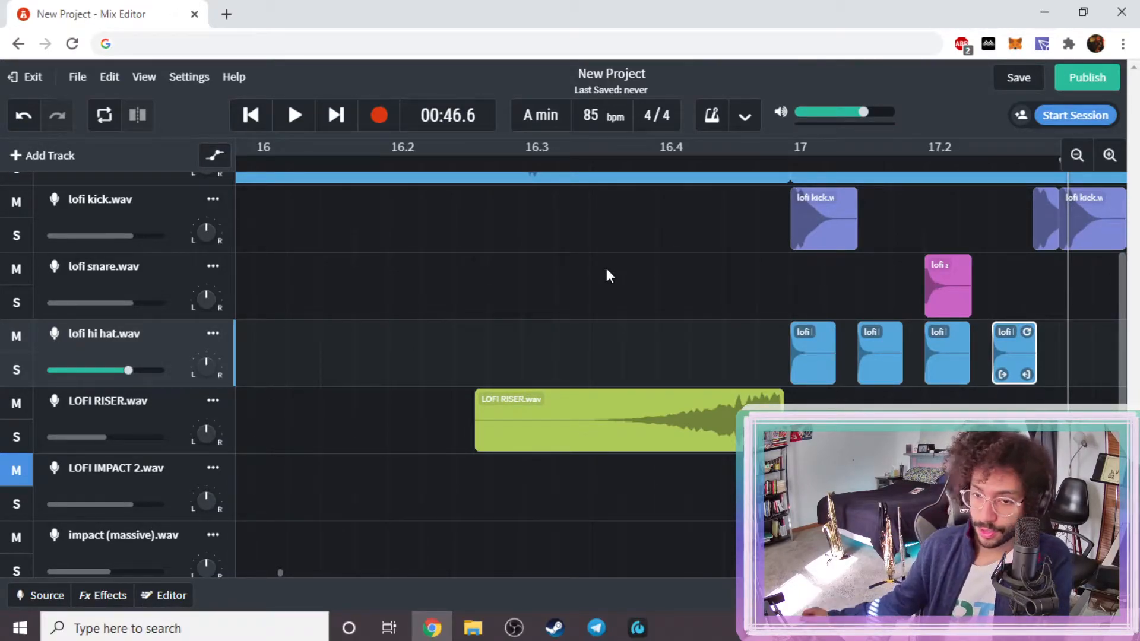
click(926, 423)
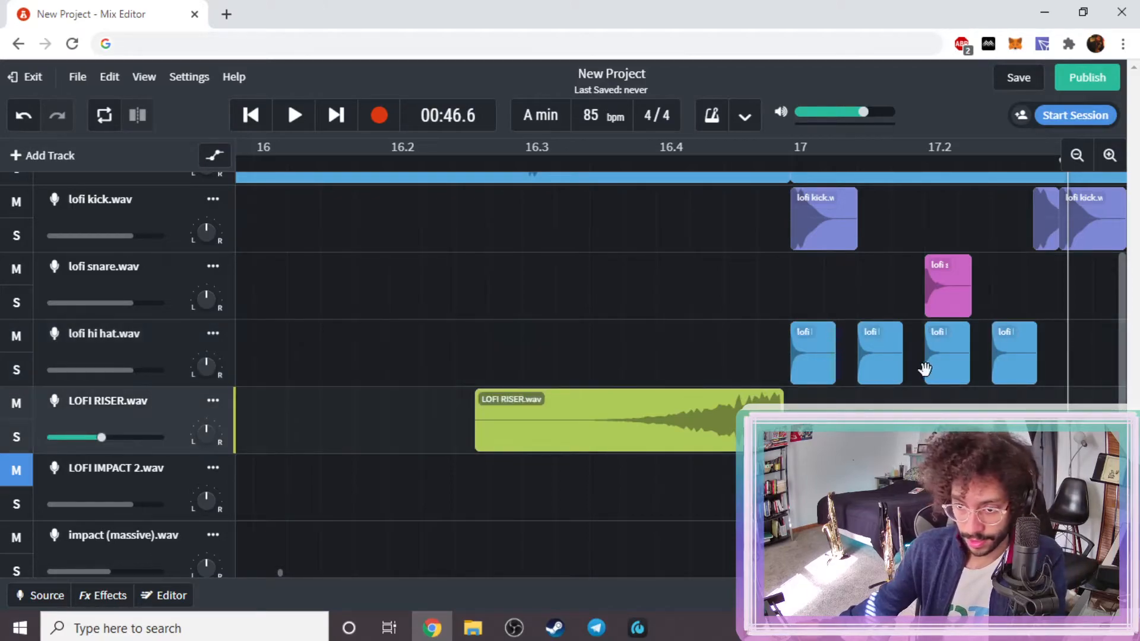
click(717, 353)
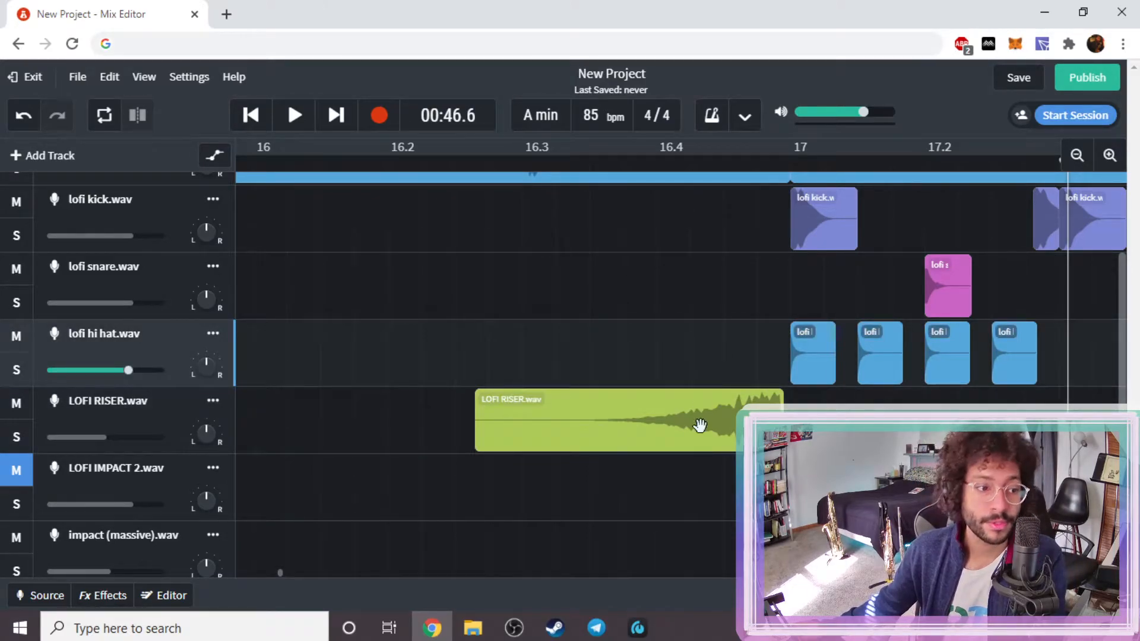
click(213, 157)
click(166, 370)
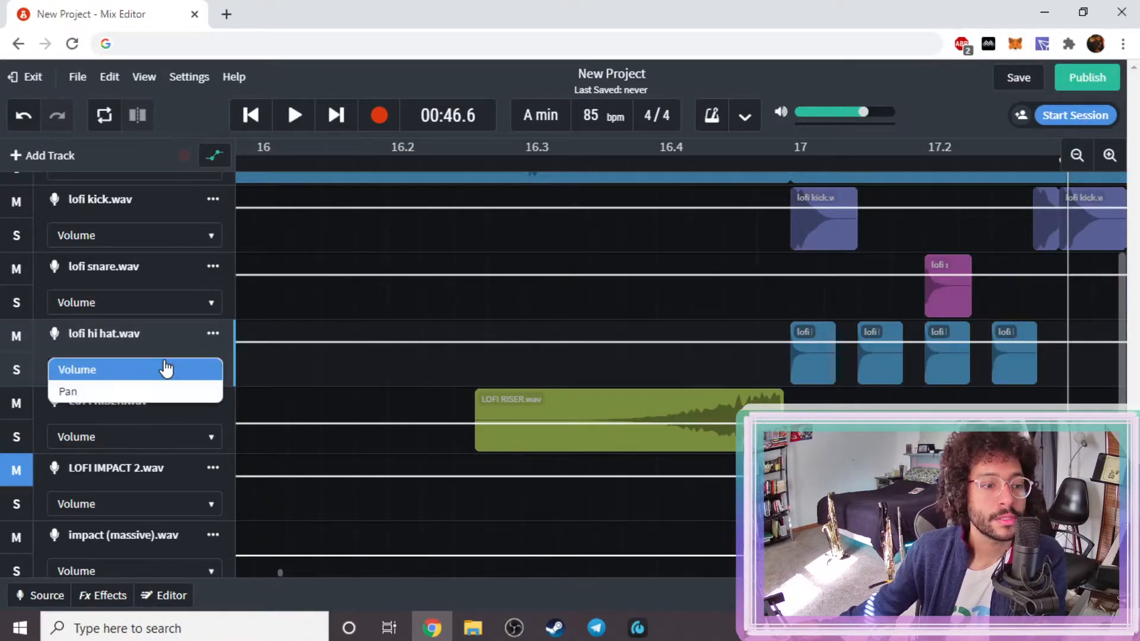
click(185, 328)
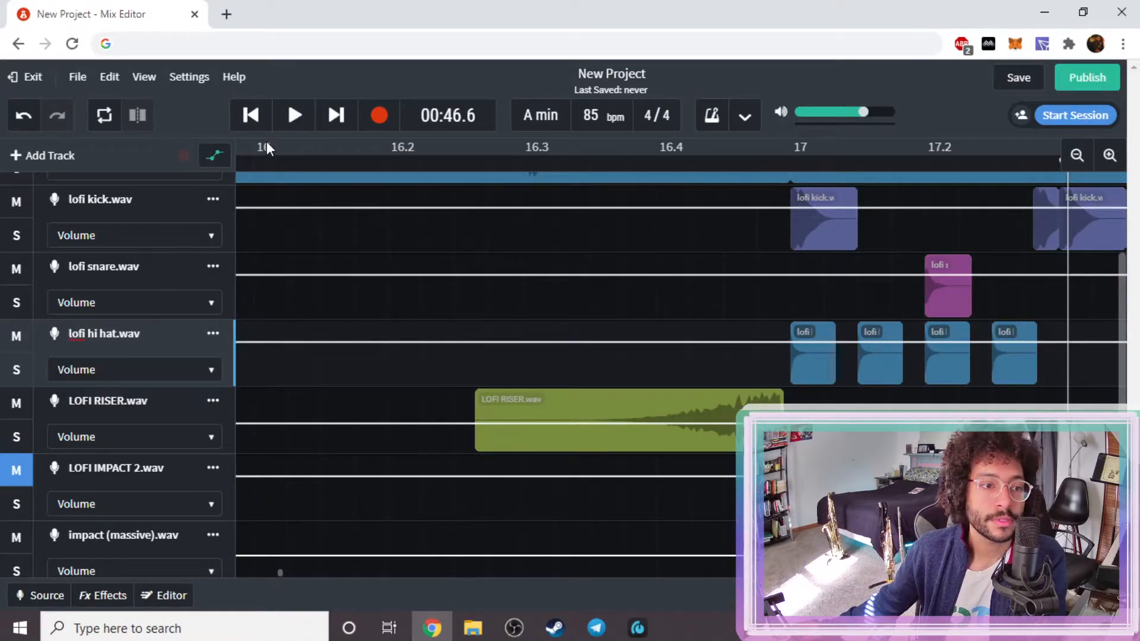
click(214, 156)
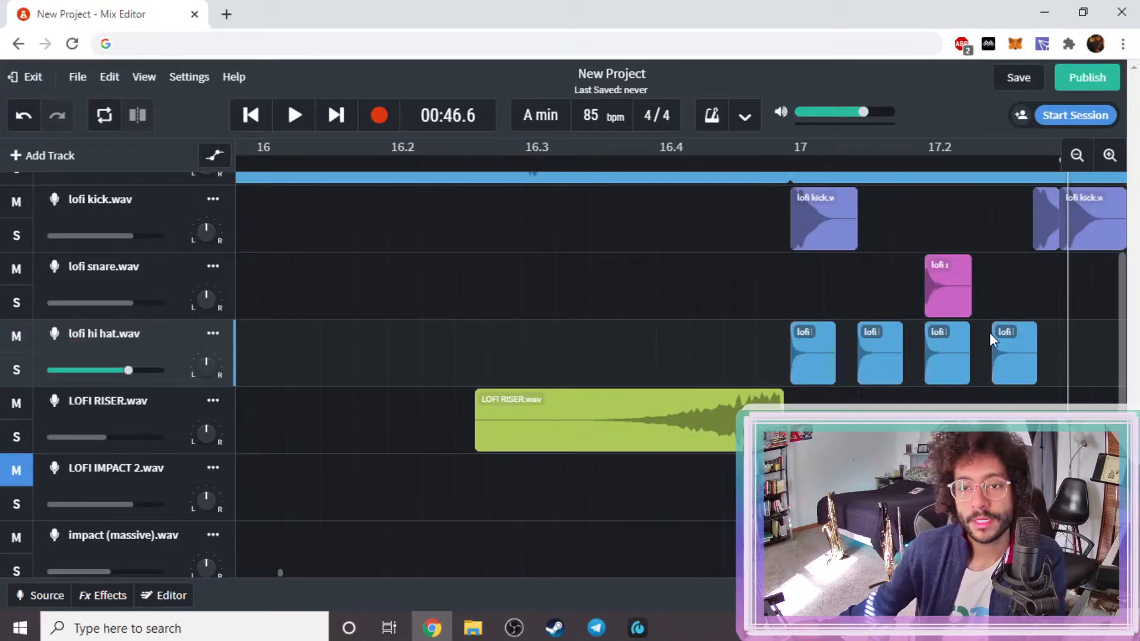
click(747, 110)
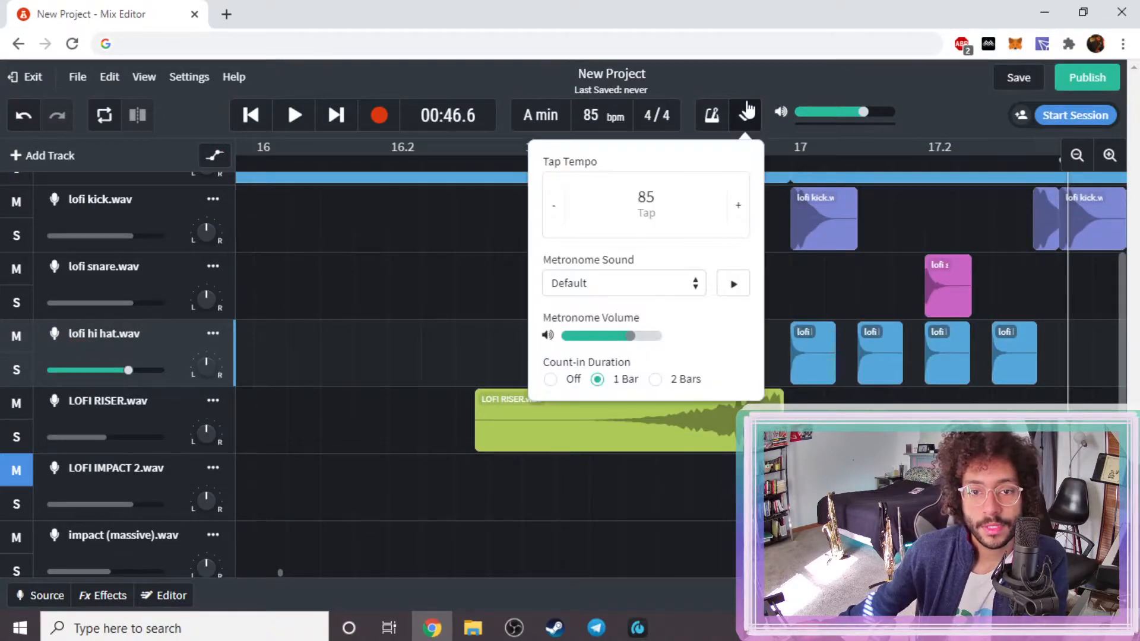
click(745, 111)
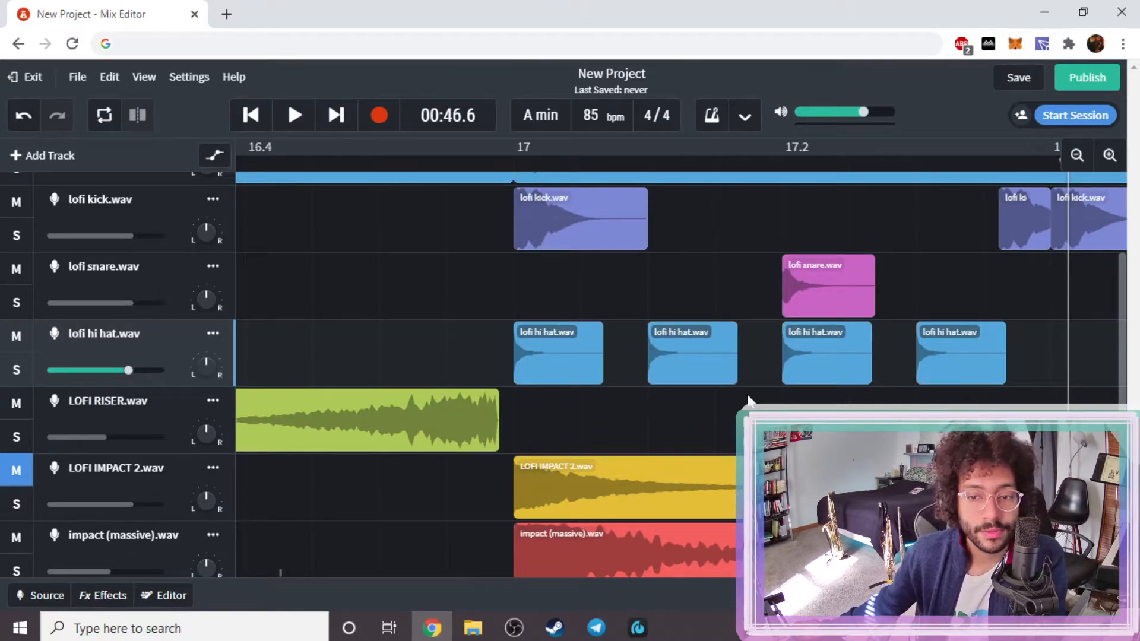
- Replace the last two hi-hat clips with an unevenly spaced pattern of four clips before 17.3 and play it from bar 17
drag(1043, 355, 754, 365)
key(Delete)
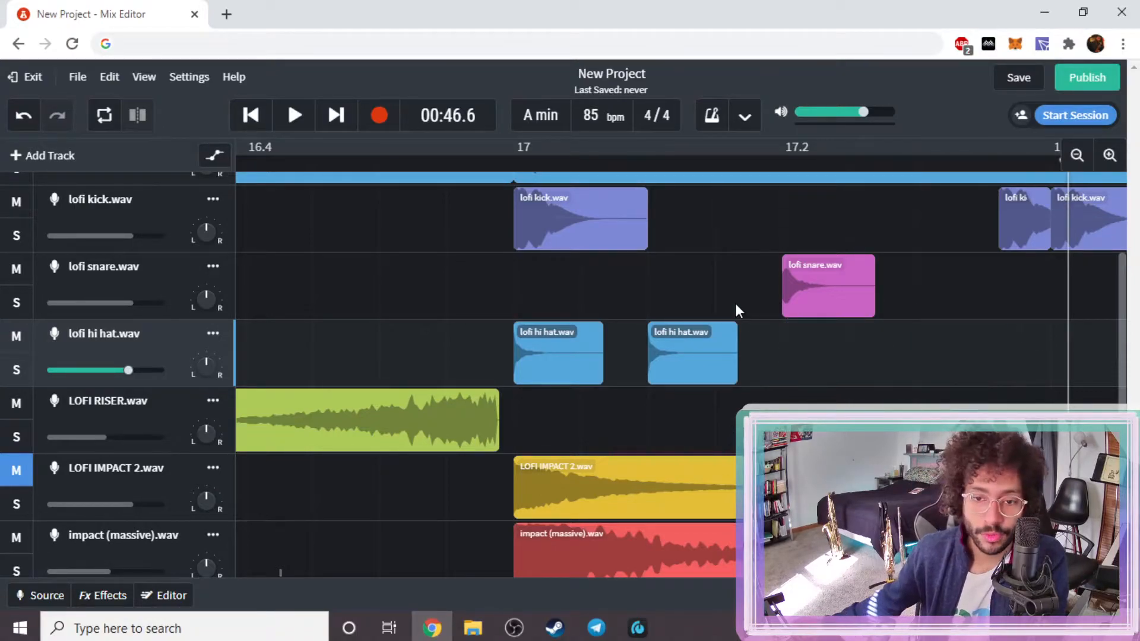
drag(705, 373, 961, 381)
click(297, 129)
click(502, 156)
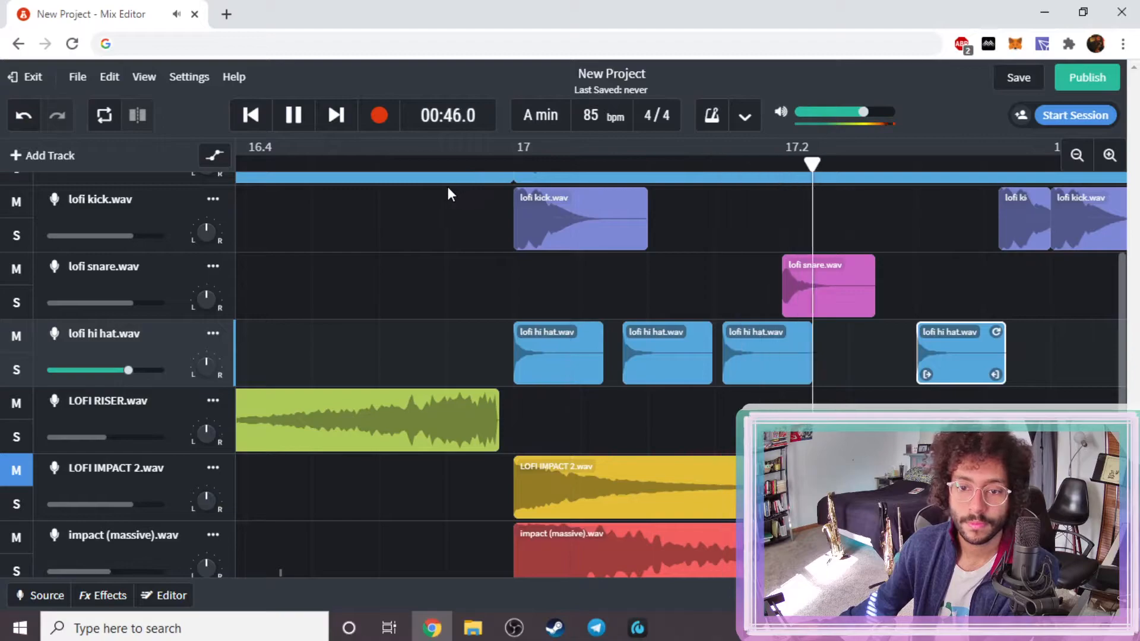
key(space)
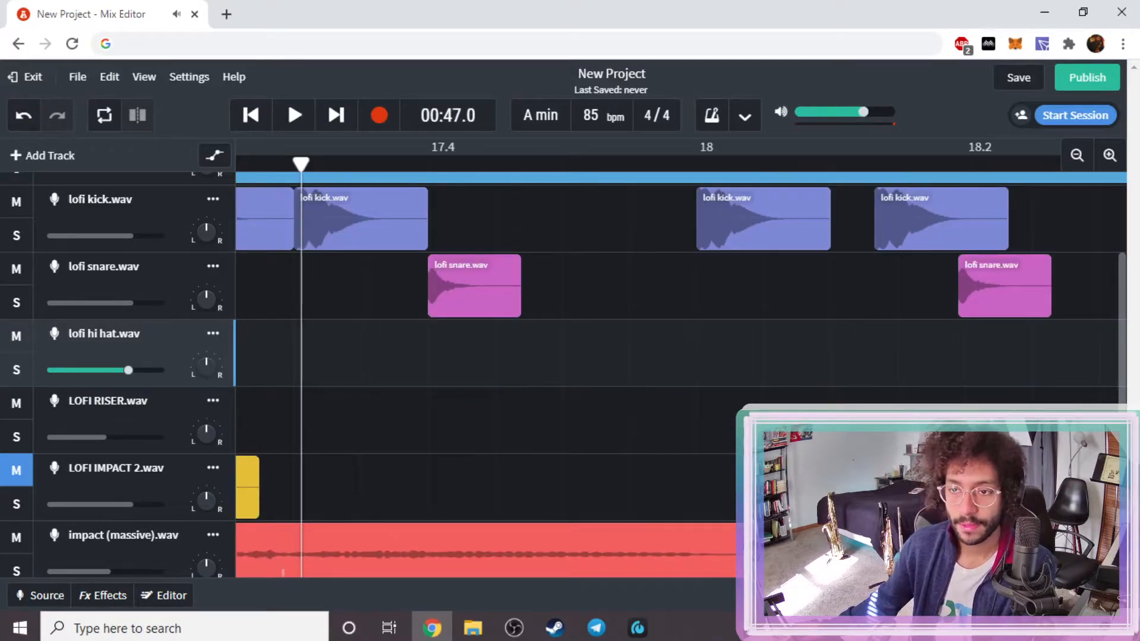
- Delete the second hi-hat clip in bar 17 and play the remaining pattern from the start of the bar
click(1078, 156)
click(1078, 156)
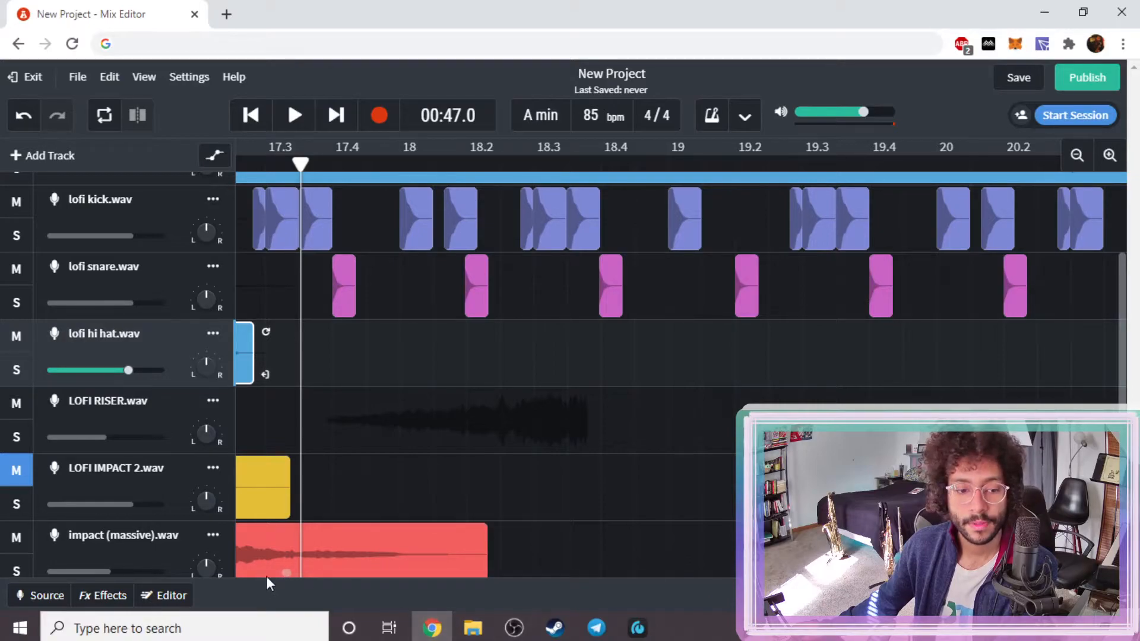
scroll(283, 572, left, 3)
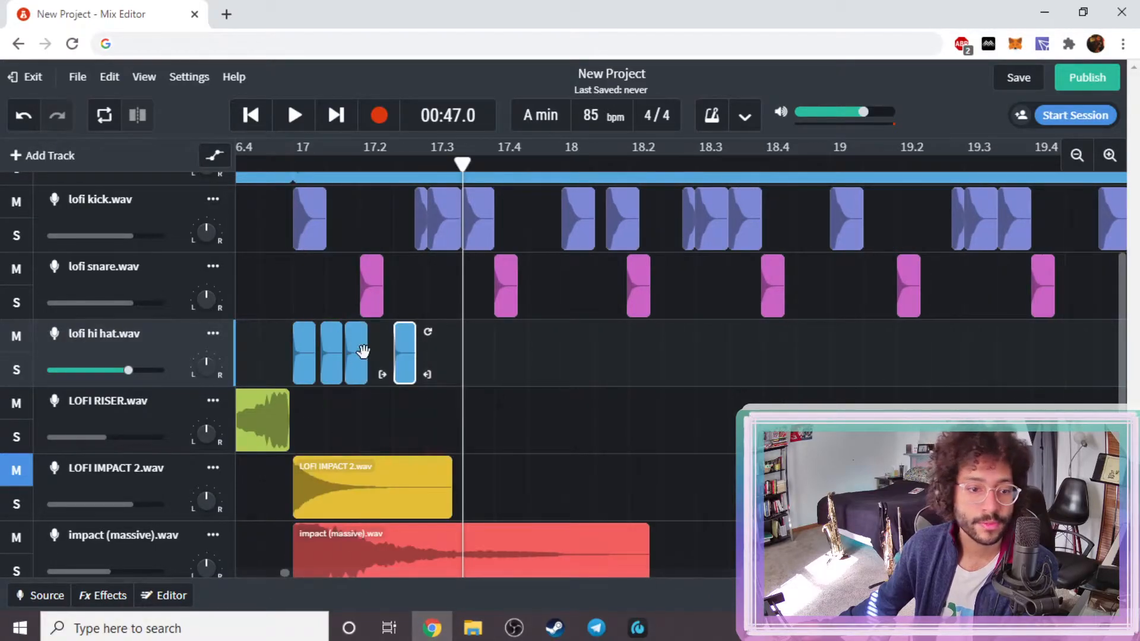
click(334, 354)
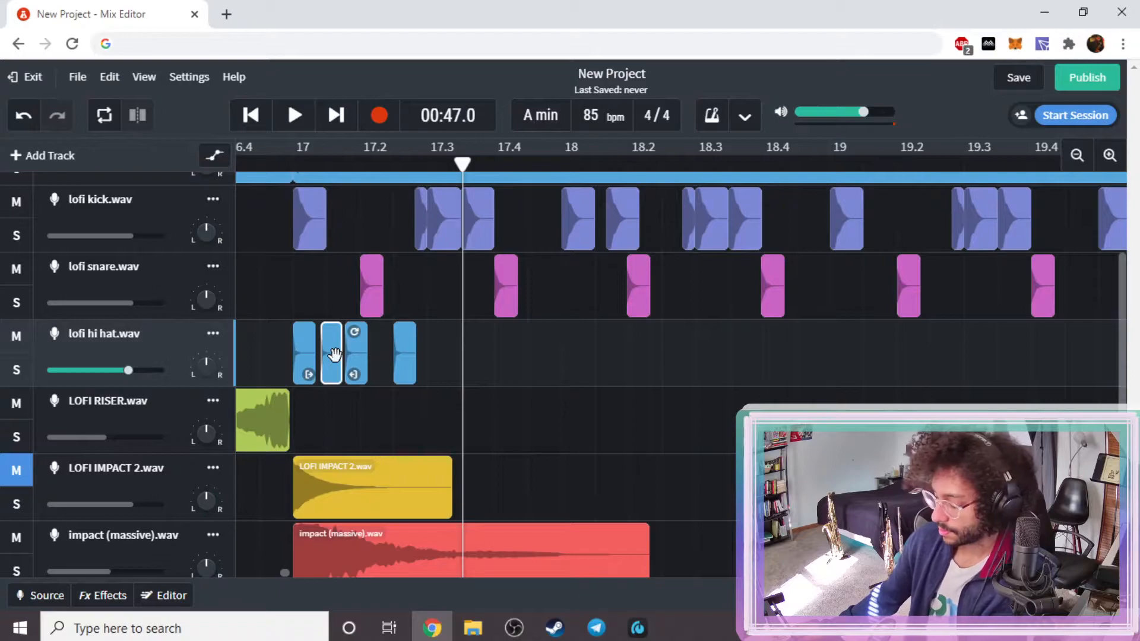
key(Delete)
click(291, 169)
key(space)
key(space)
click(355, 355)
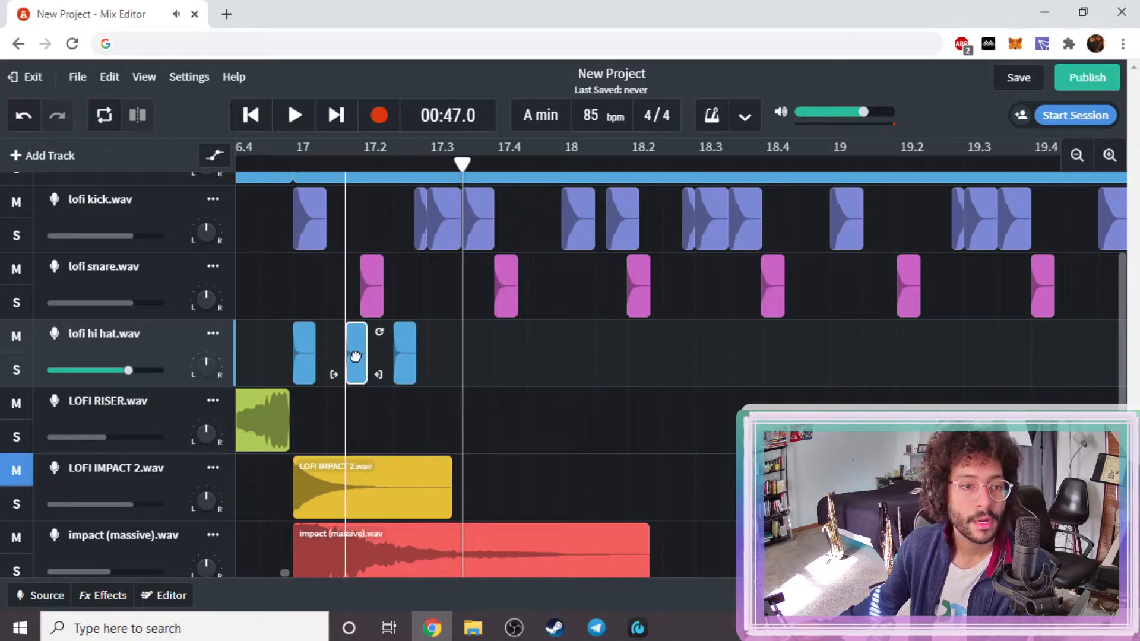
- Shift the middle of the three hi-hat clips slightly earlier, ahead of the first snare, and play from bar 17
drag(354, 357, 343, 351)
click(288, 161)
key(space)
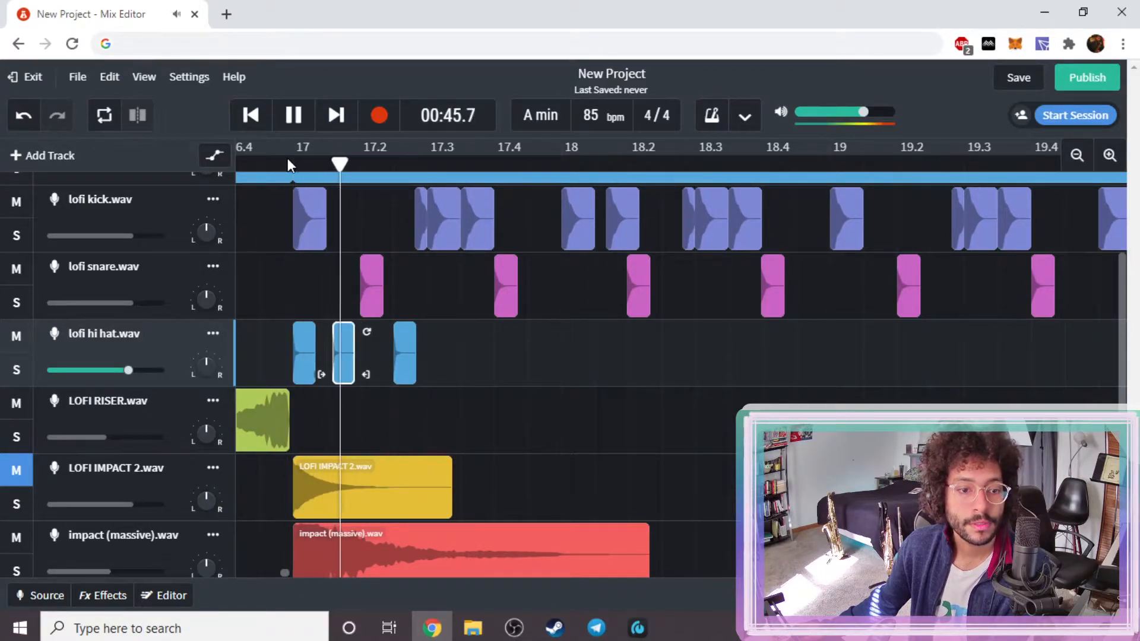
key(space)
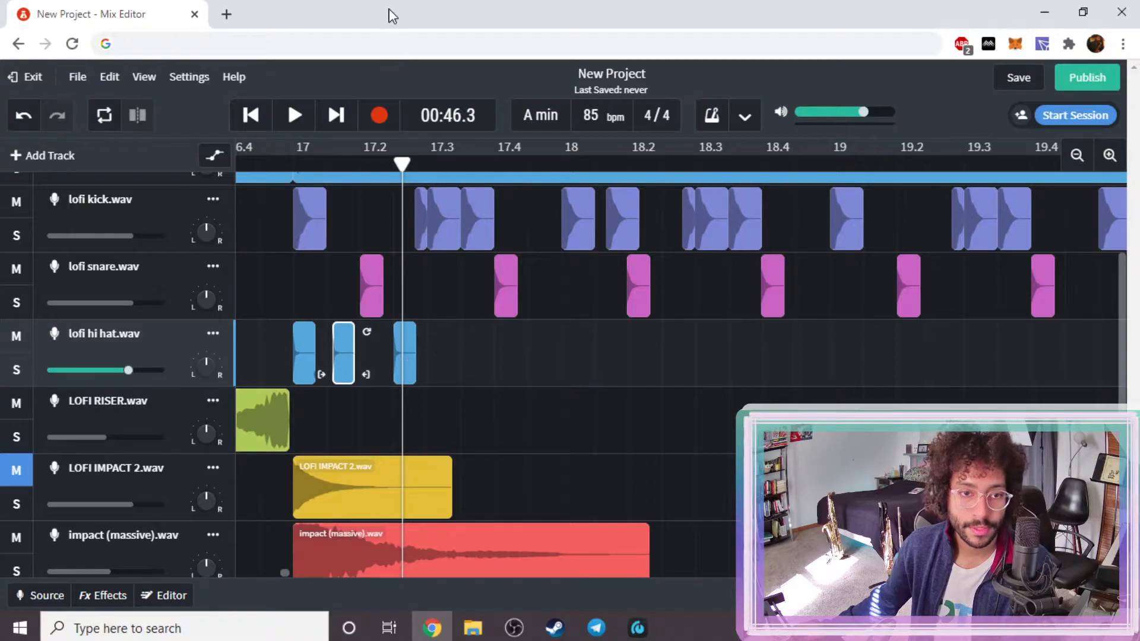
- Add a hi-hat copy at 17.2 under the first snare, nudge the clip after it slightly earlier, and play from bar 17
drag(403, 170, 292, 171)
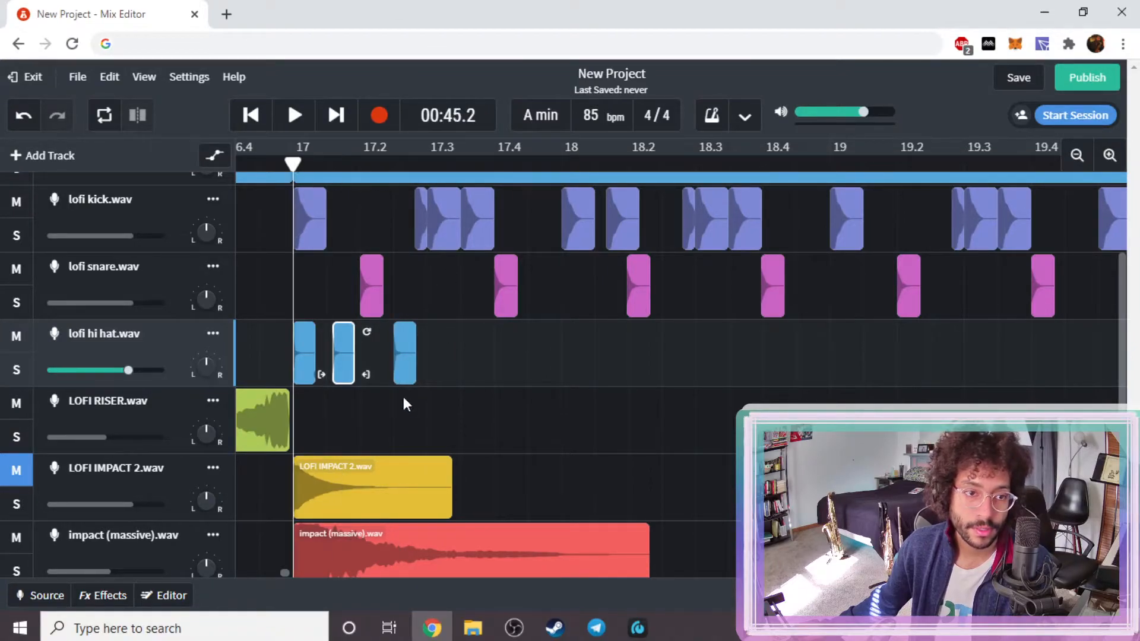
drag(408, 359, 373, 360)
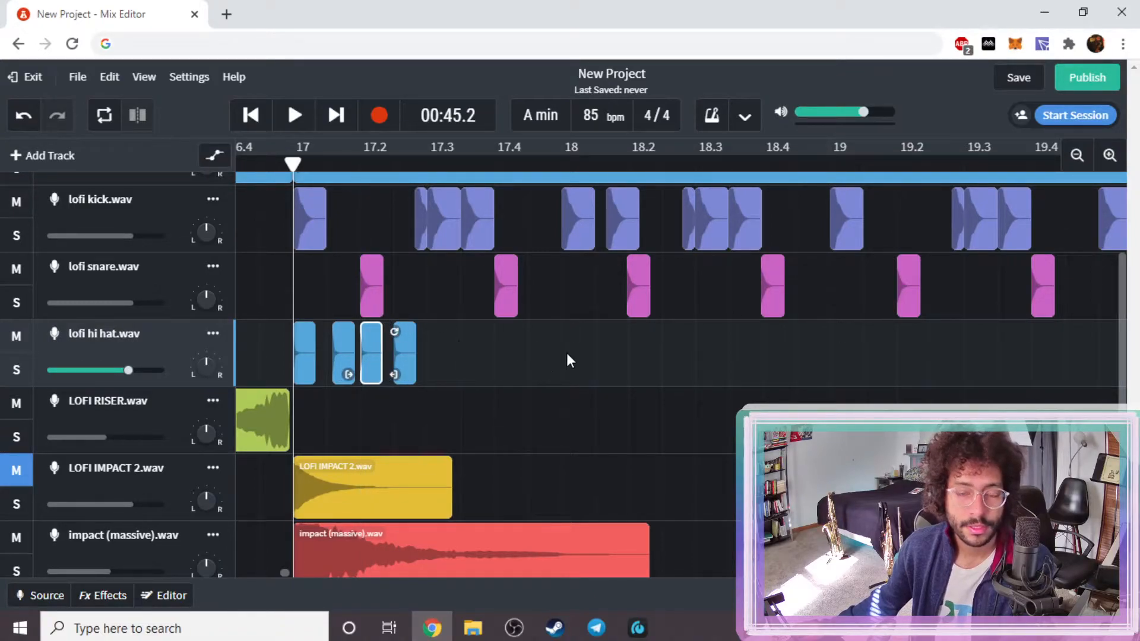
click(1108, 156)
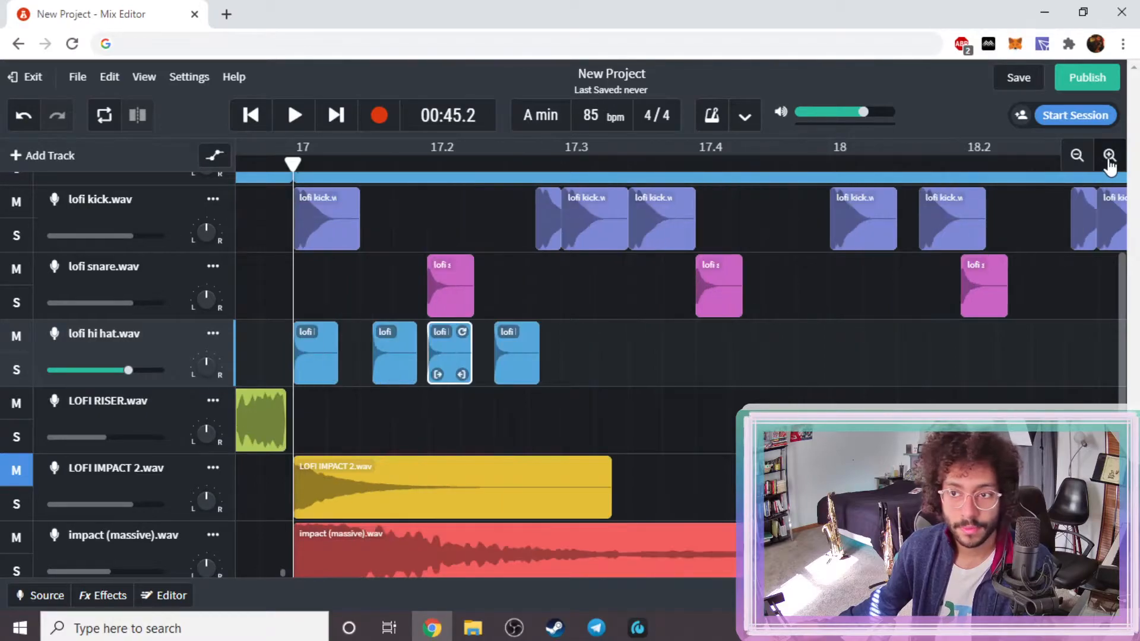
click(1108, 156)
drag(721, 351, 711, 354)
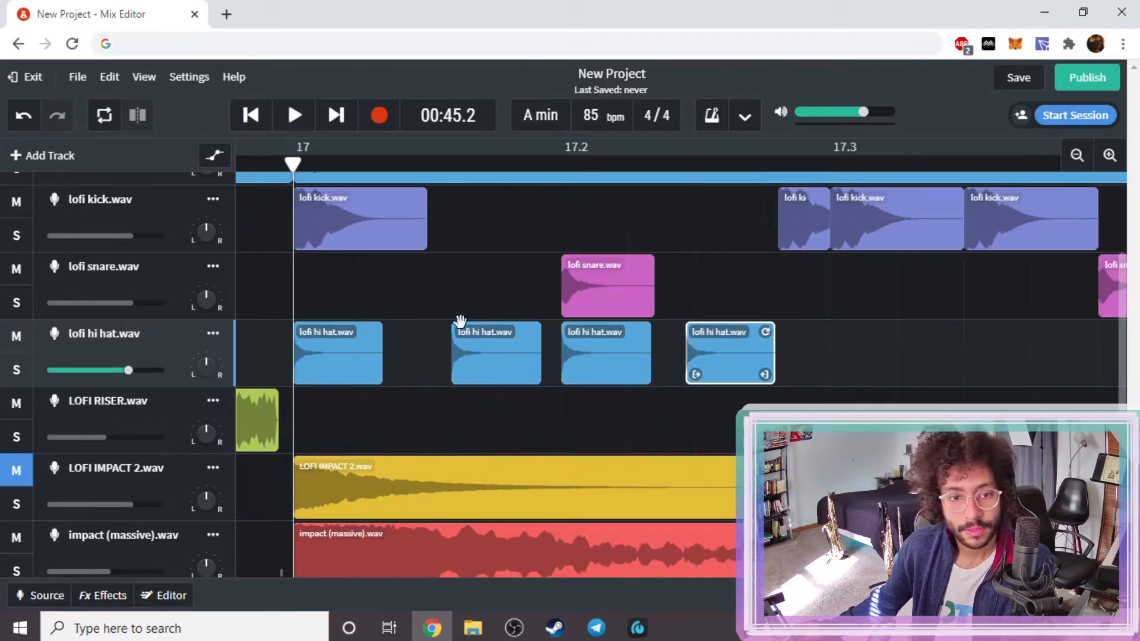
key(space)
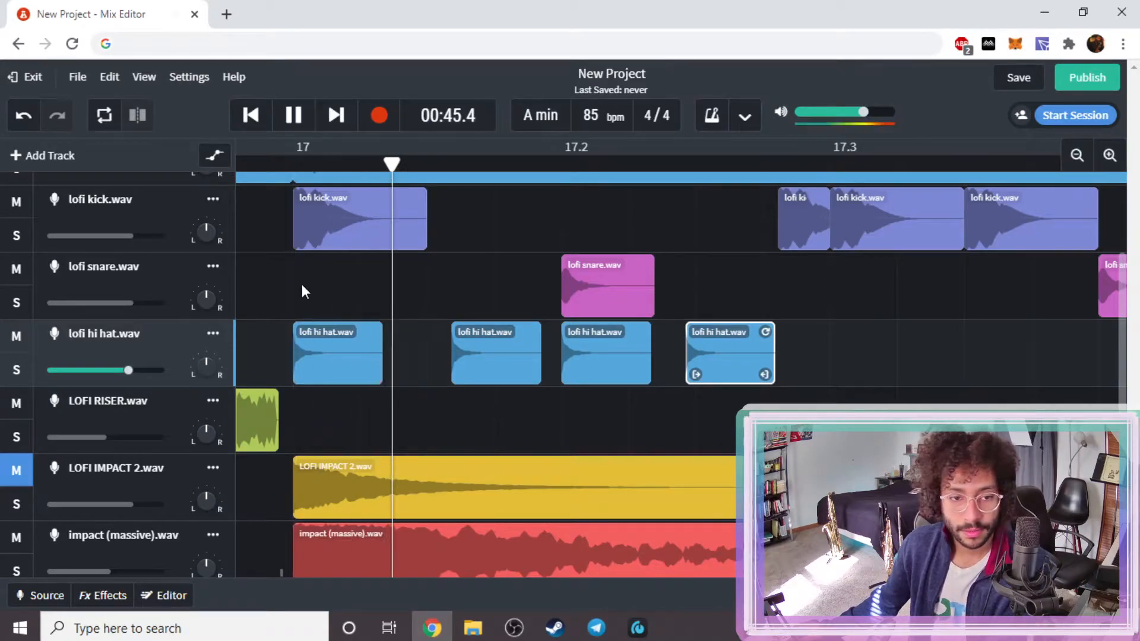
key(space)
- Move the fourth hi-hat clip slightly later, just before the second kick, and play the pattern from bar 17
drag(718, 362, 745, 360)
click(283, 157)
key(space)
key(space)
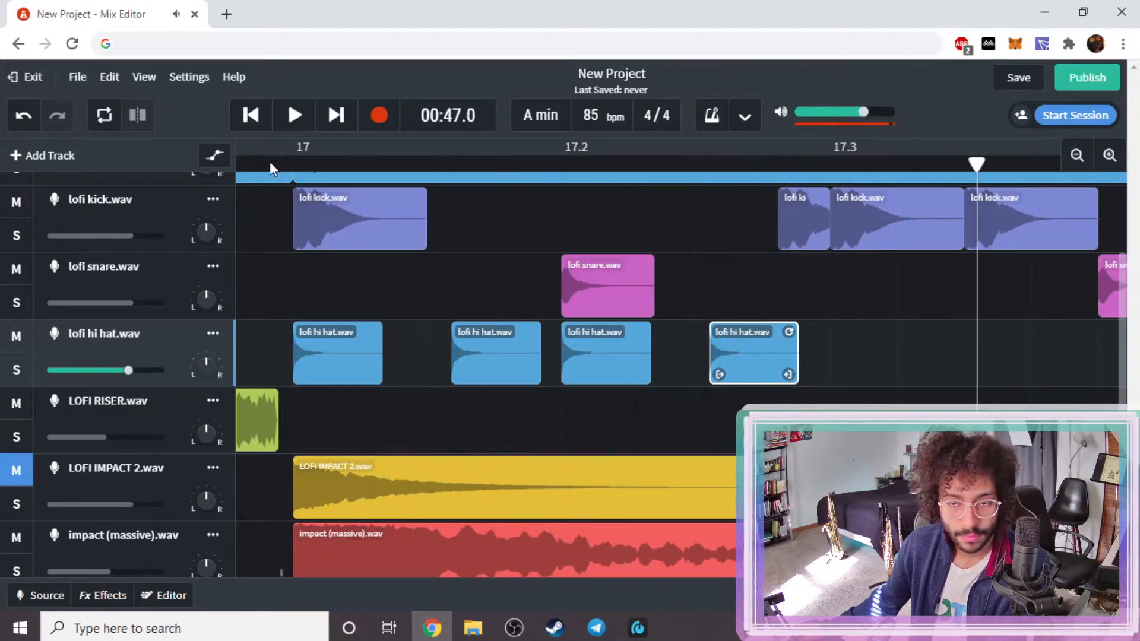
- Duplicate the four-clip hi-hat pattern so that the copy starts at 17.3
drag(860, 364, 345, 354)
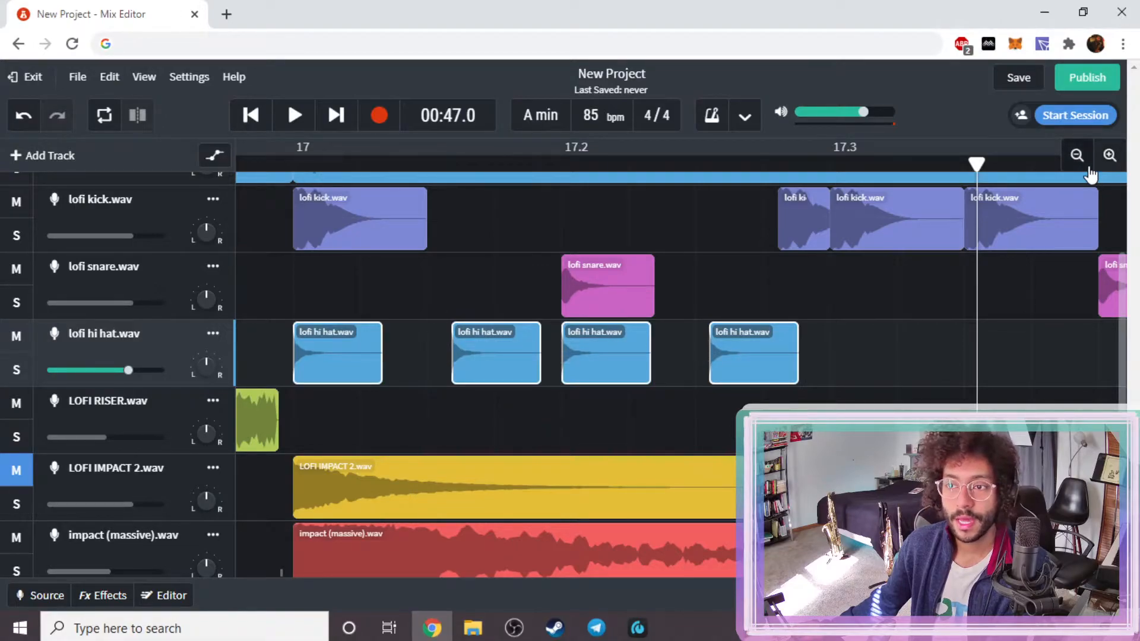
click(1077, 155)
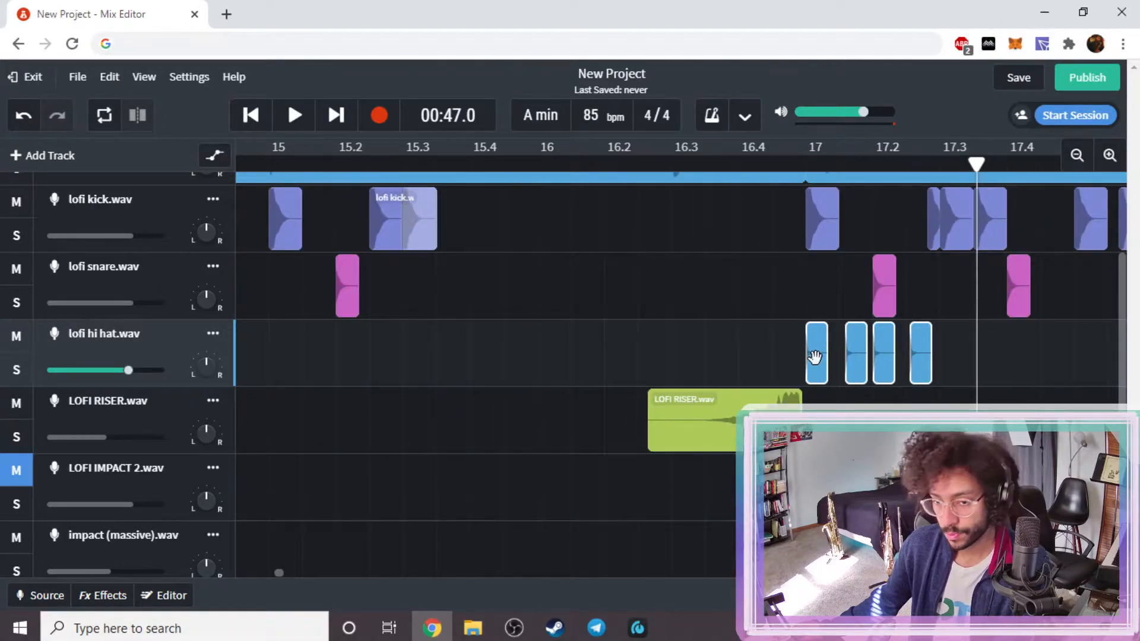
drag(815, 357, 949, 356)
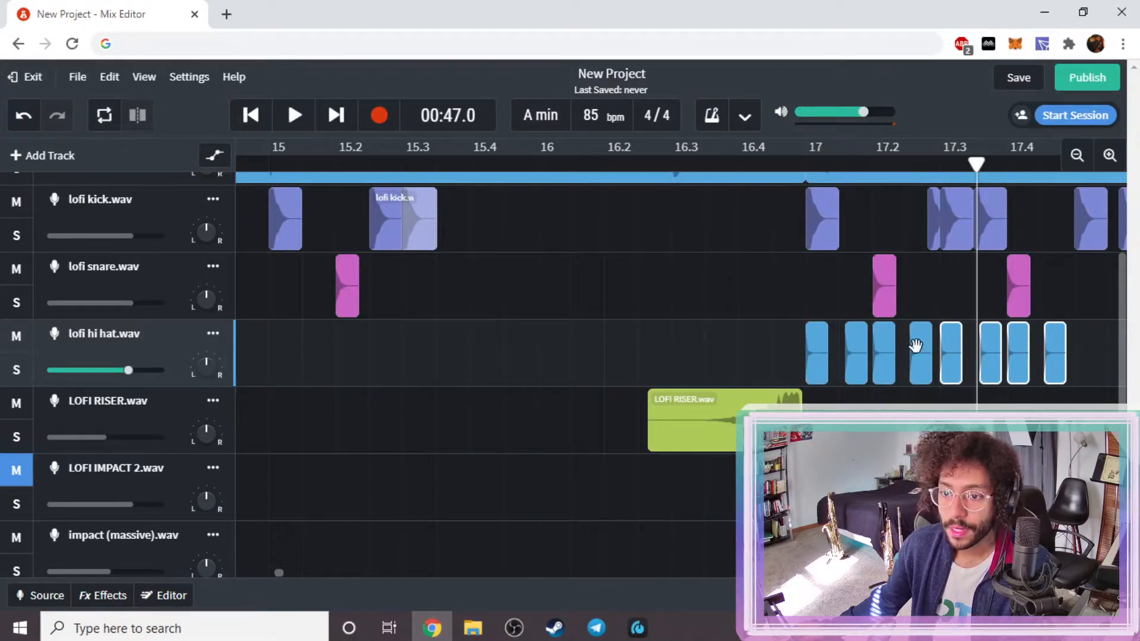
- Move only the second clip of the duplicated hi-hat group slightly earlier, to line up with the playhead after 17.3
click(1108, 155)
click(1108, 155)
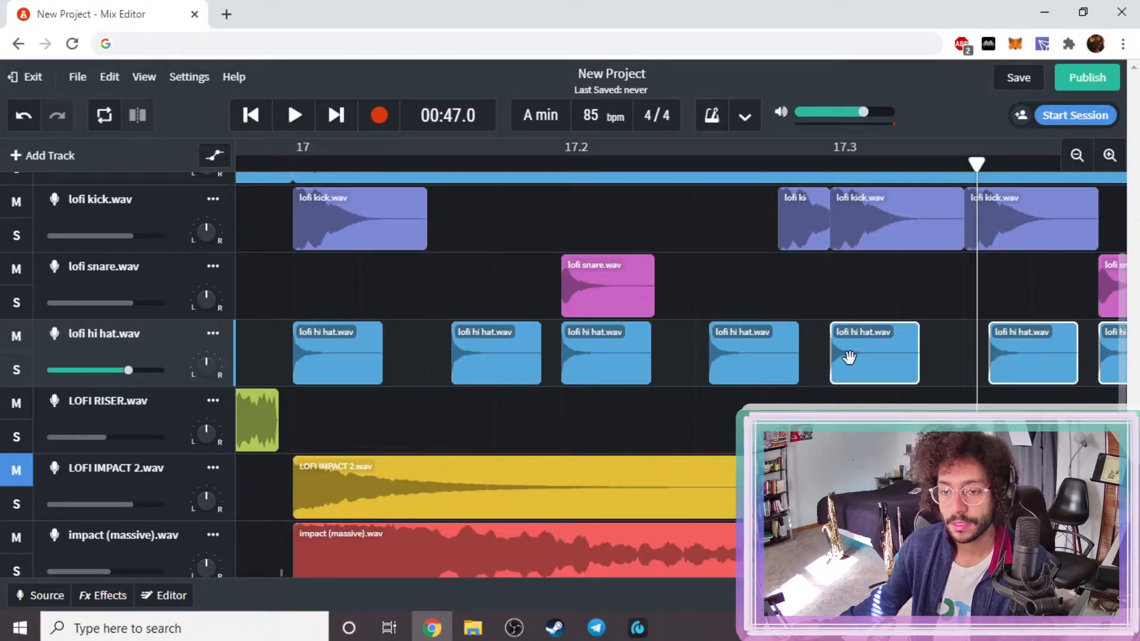
drag(1016, 363, 1004, 354)
click(1016, 355)
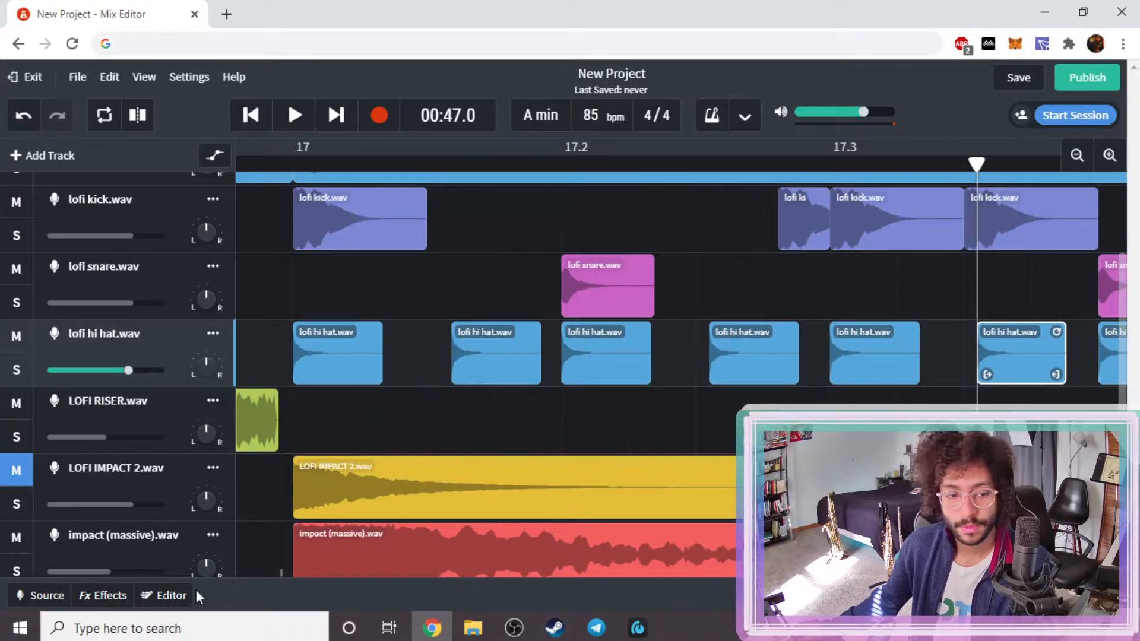
mouse_move(286, 575)
mouse_down()
mouse_move(312, 572)
mouse_move(300, 573)
mouse_up()
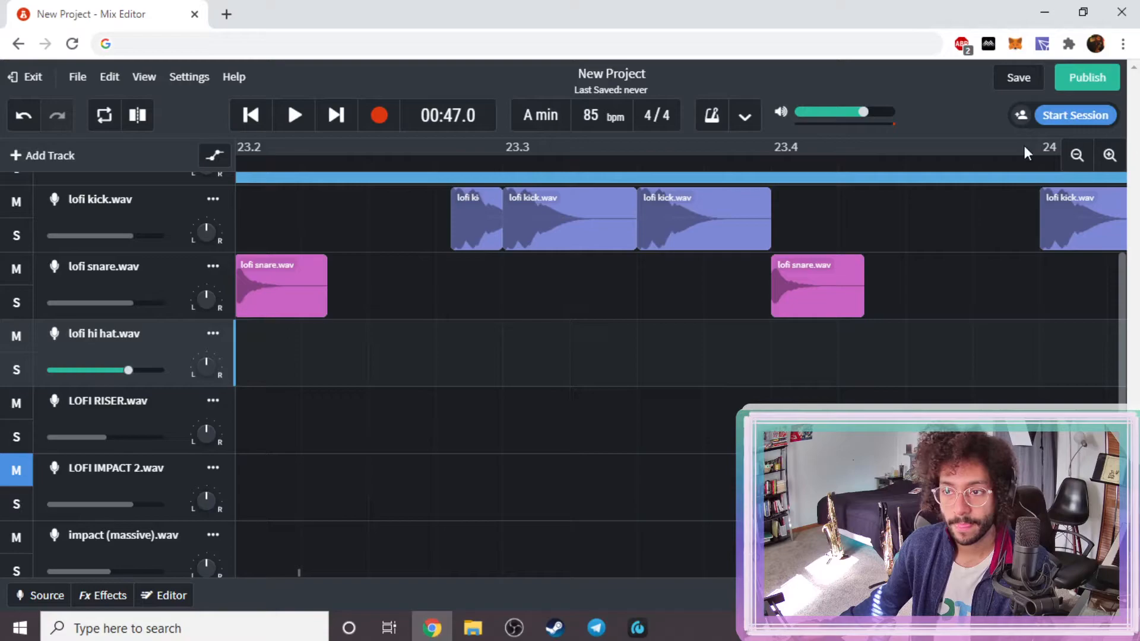
- Move the third clip of the duplicated hi-hat group, under the snare near 17.4, slightly later
click(1077, 156)
click(1077, 156)
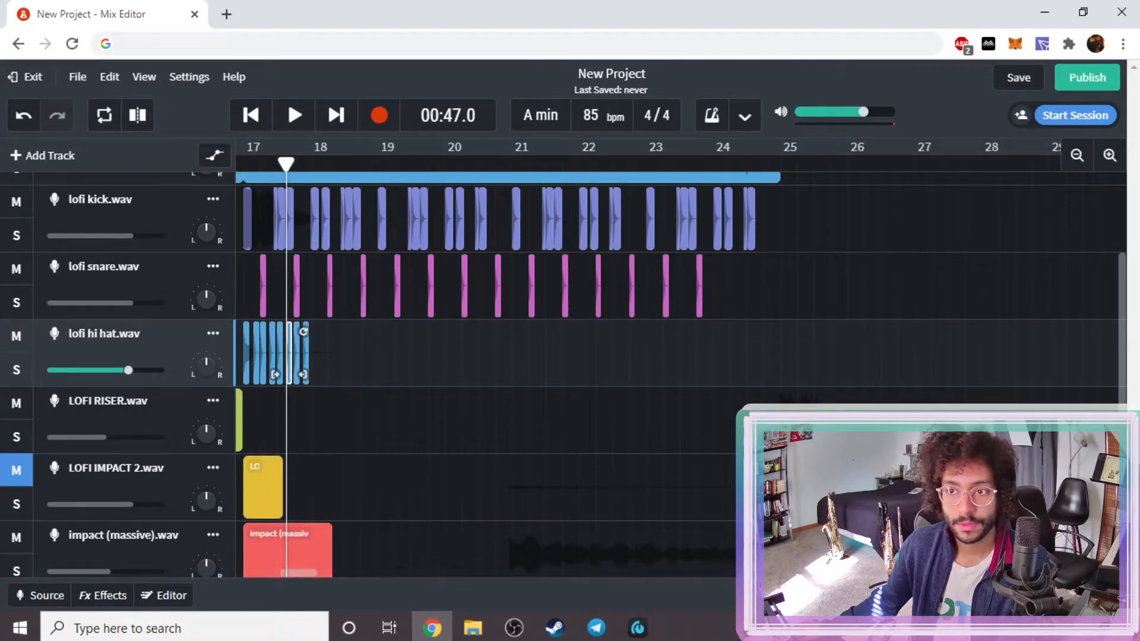
click(1108, 155)
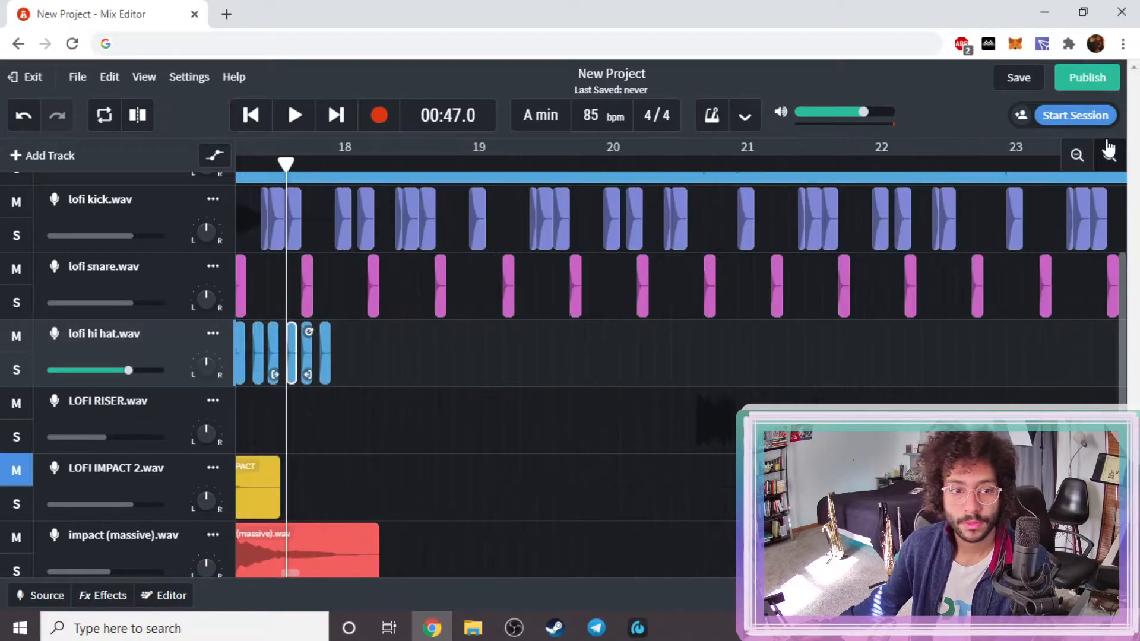
click(1108, 154)
click(1108, 154)
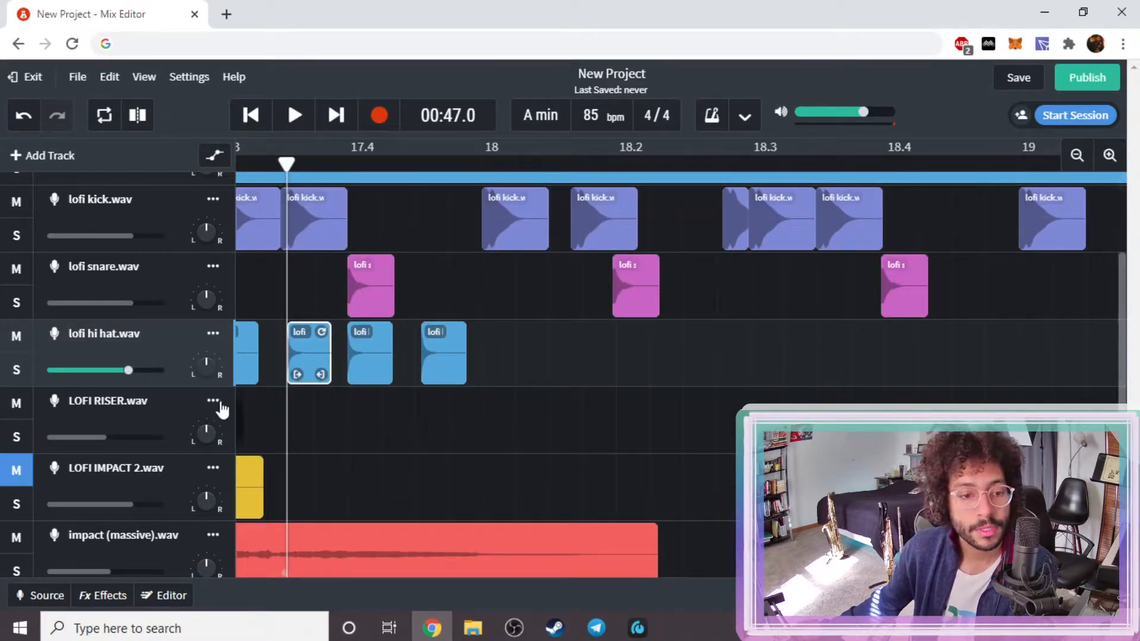
click(378, 362)
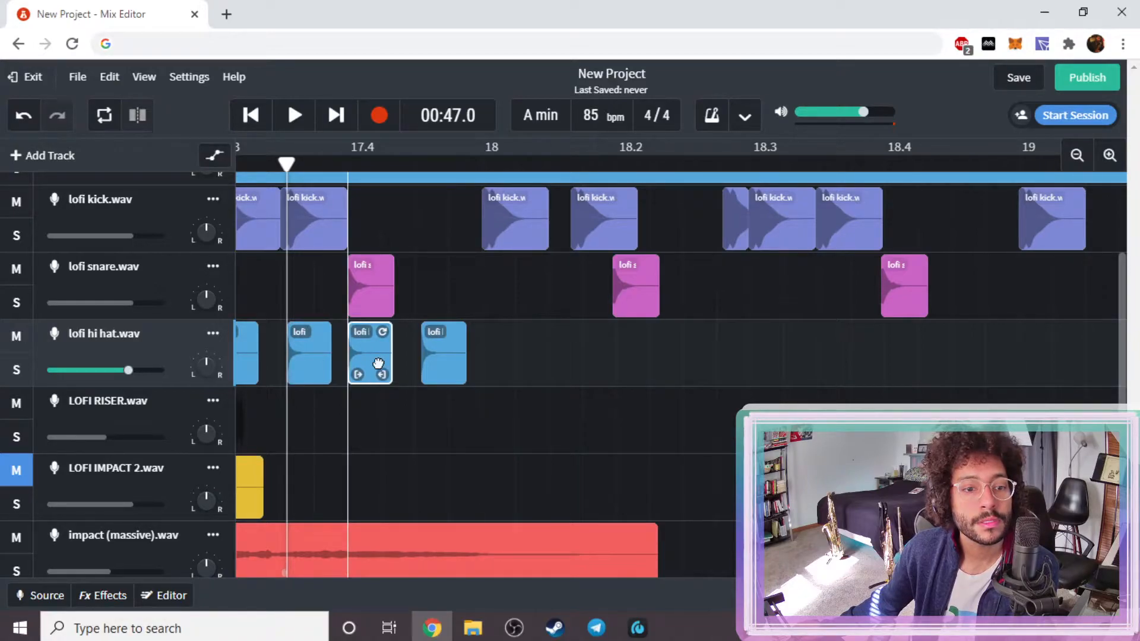
drag(379, 364, 383, 363)
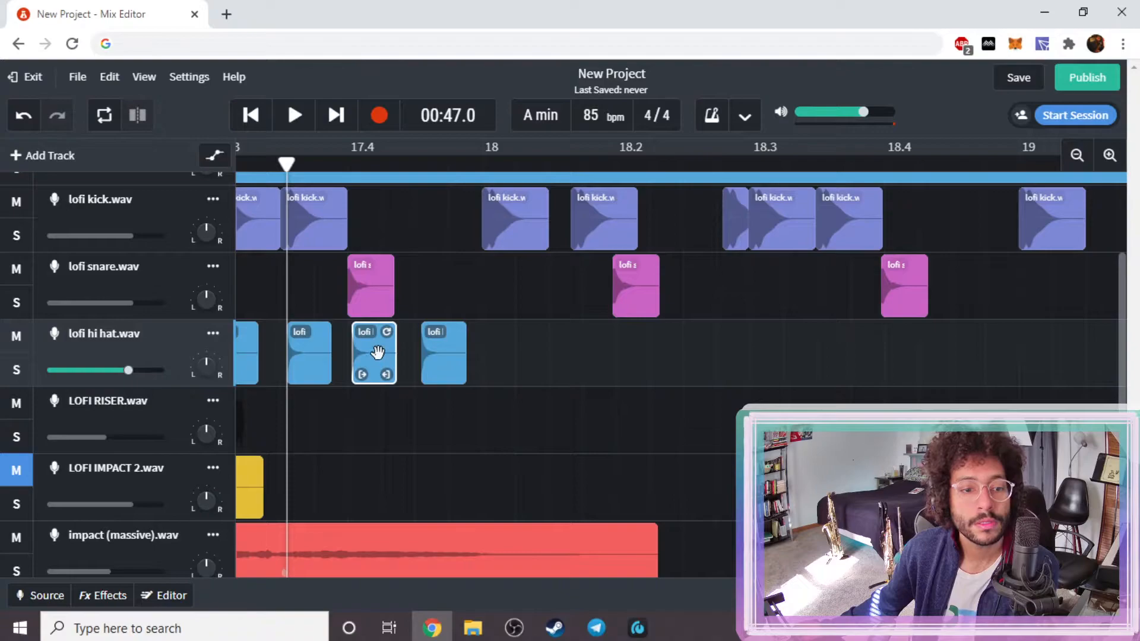
- Play the one-bar hi-hat pattern with the drums from bar 17 and stop at bar 18
click(1054, 159)
click(1077, 160)
click(1077, 160)
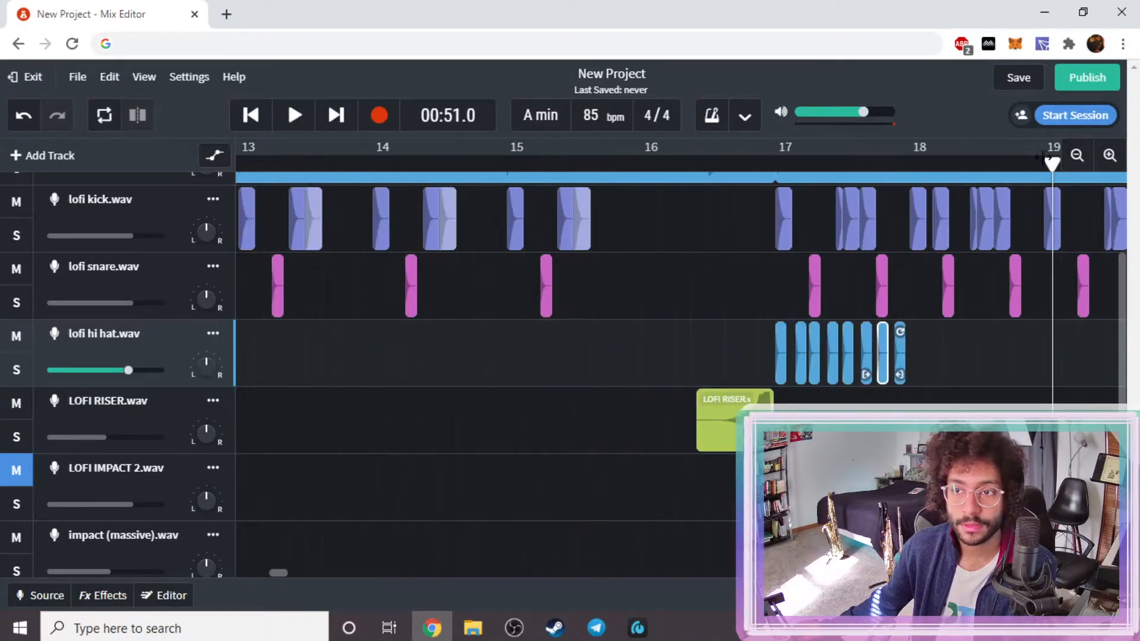
drag(1052, 165, 782, 238)
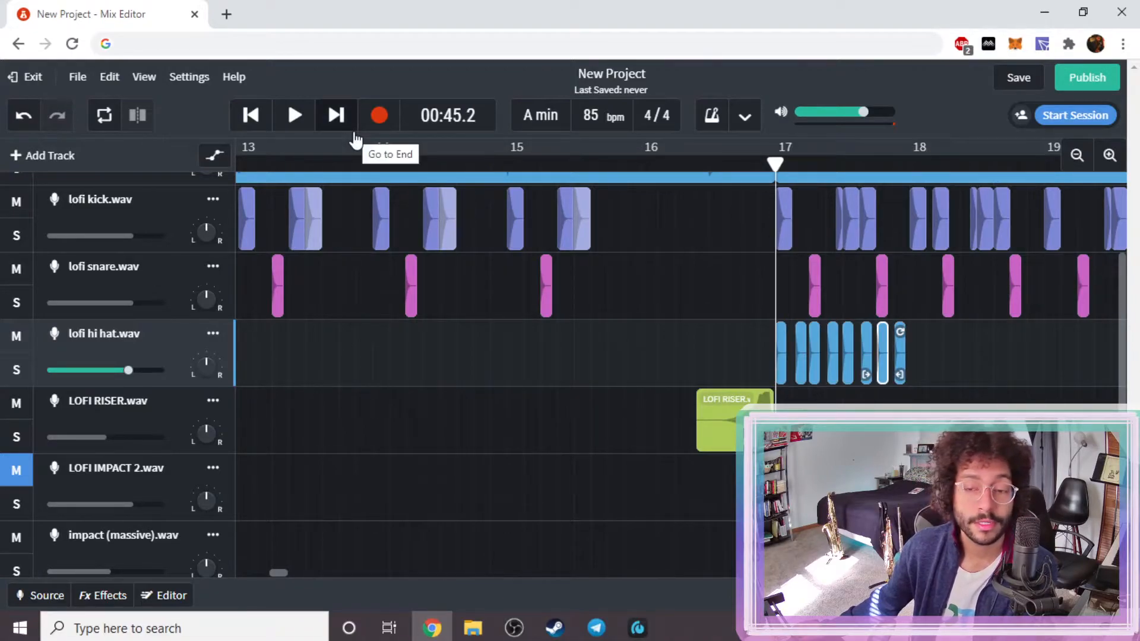
click(292, 116)
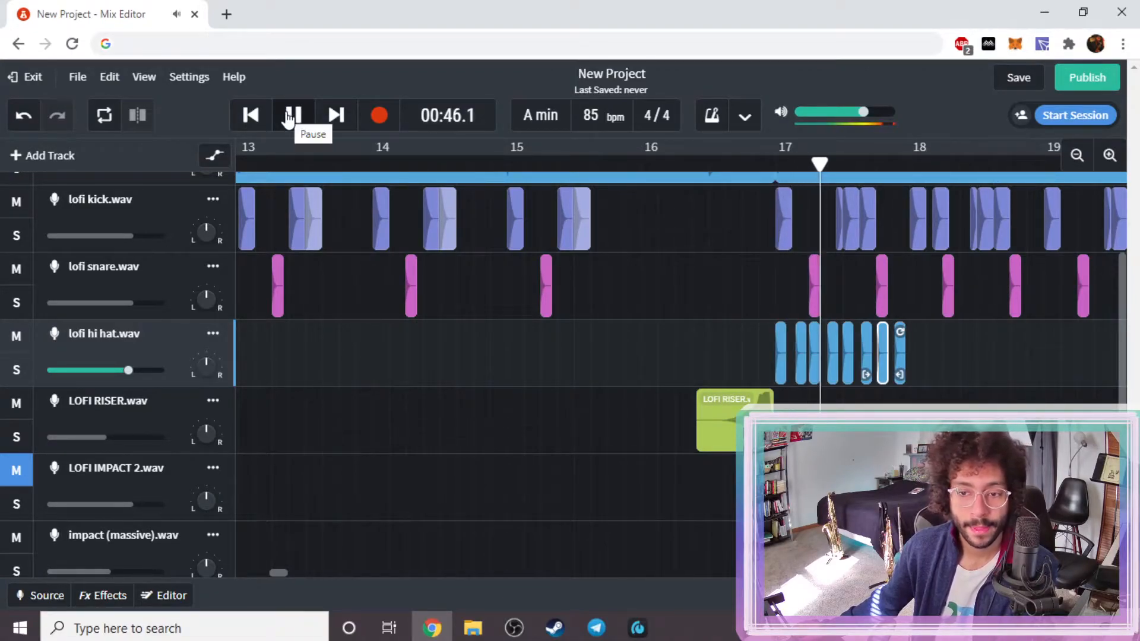
click(291, 116)
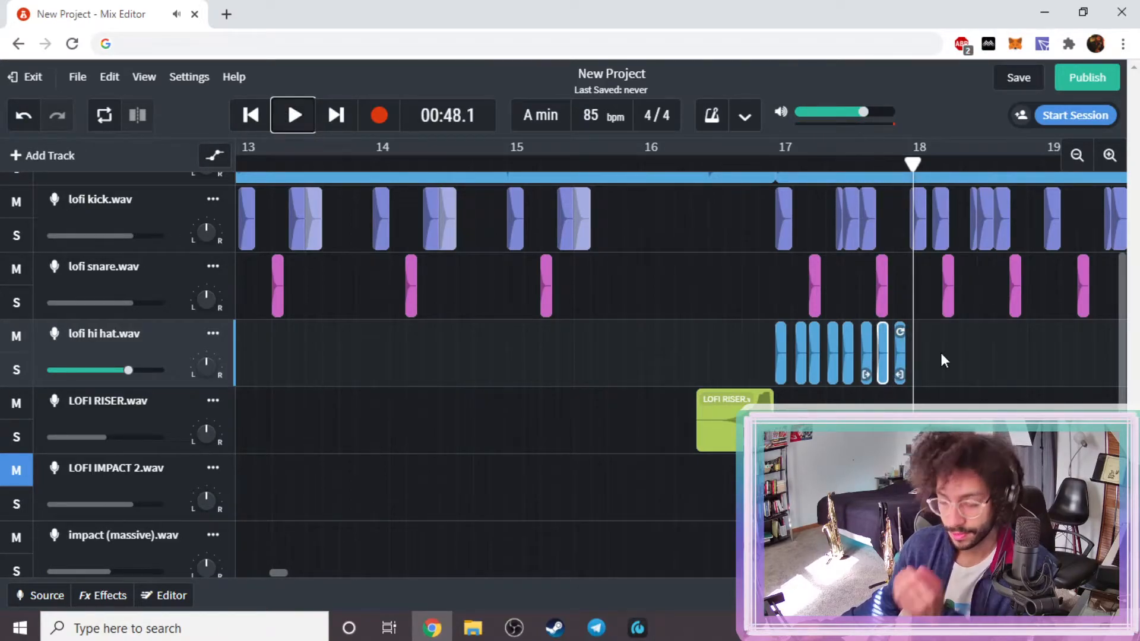
- Duplicate the one-bar hi-hat pattern into bars 18 and 19
drag(956, 357, 921, 361)
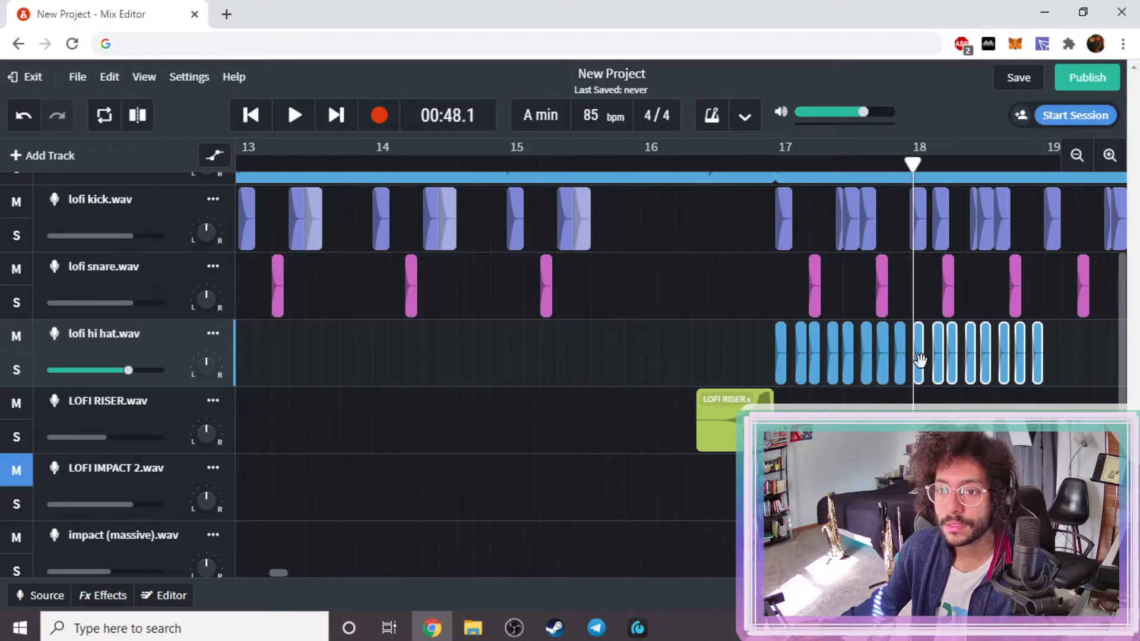
drag(274, 572, 287, 568)
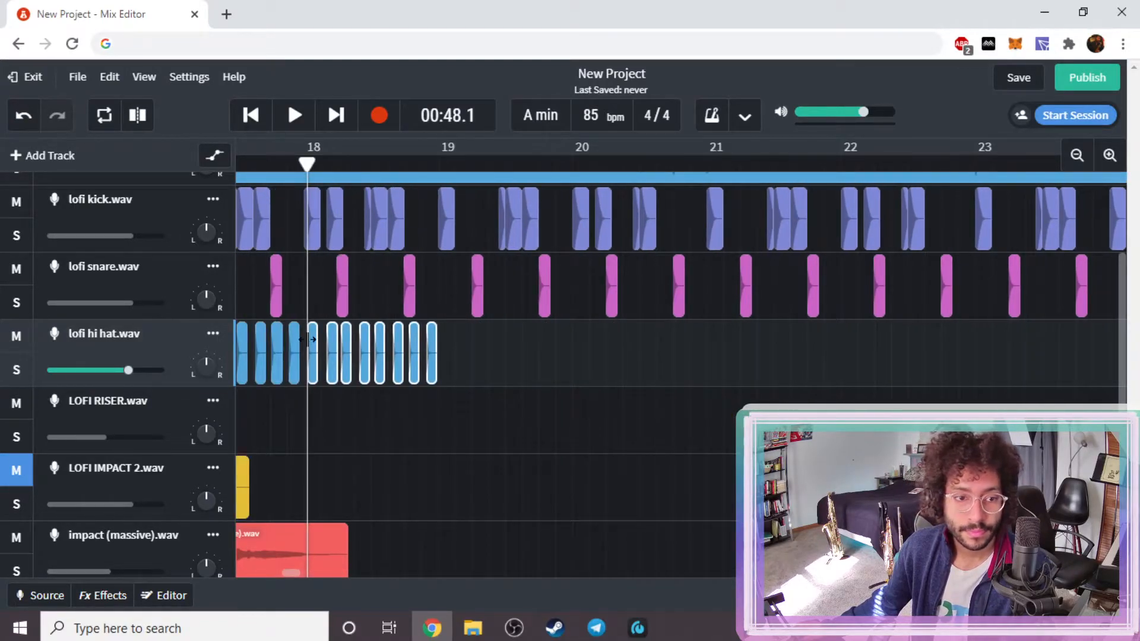
drag(309, 351, 471, 362)
drag(312, 353, 442, 364)
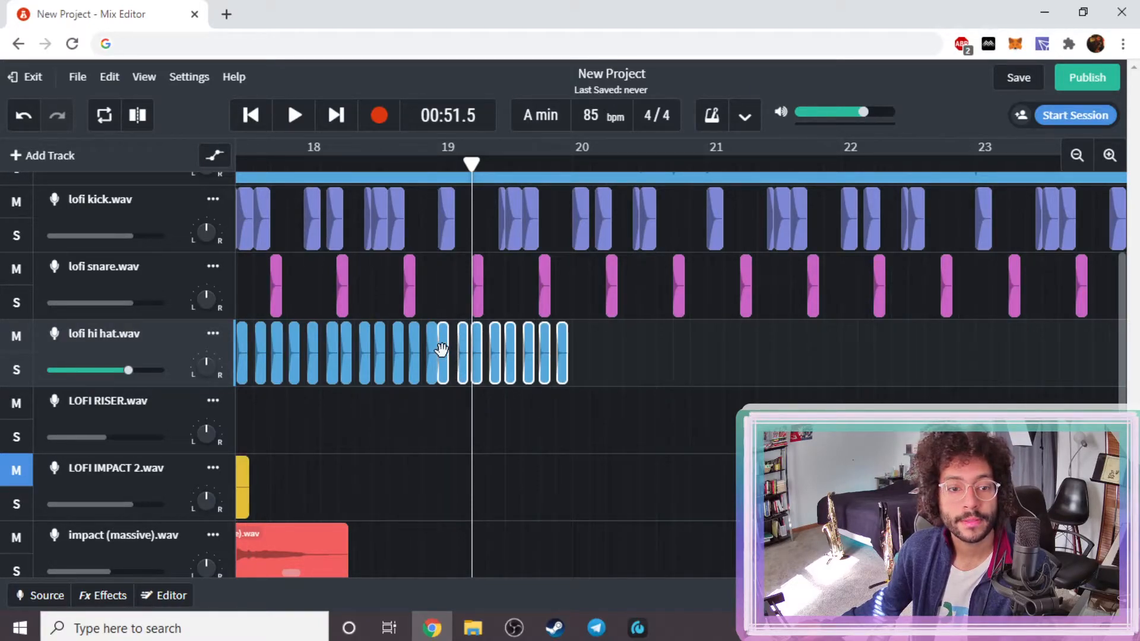
- Duplicate the hi-hat pattern into bars 20 and 21, undoing the stray single clip placed at bar 21
drag(444, 359, 722, 354)
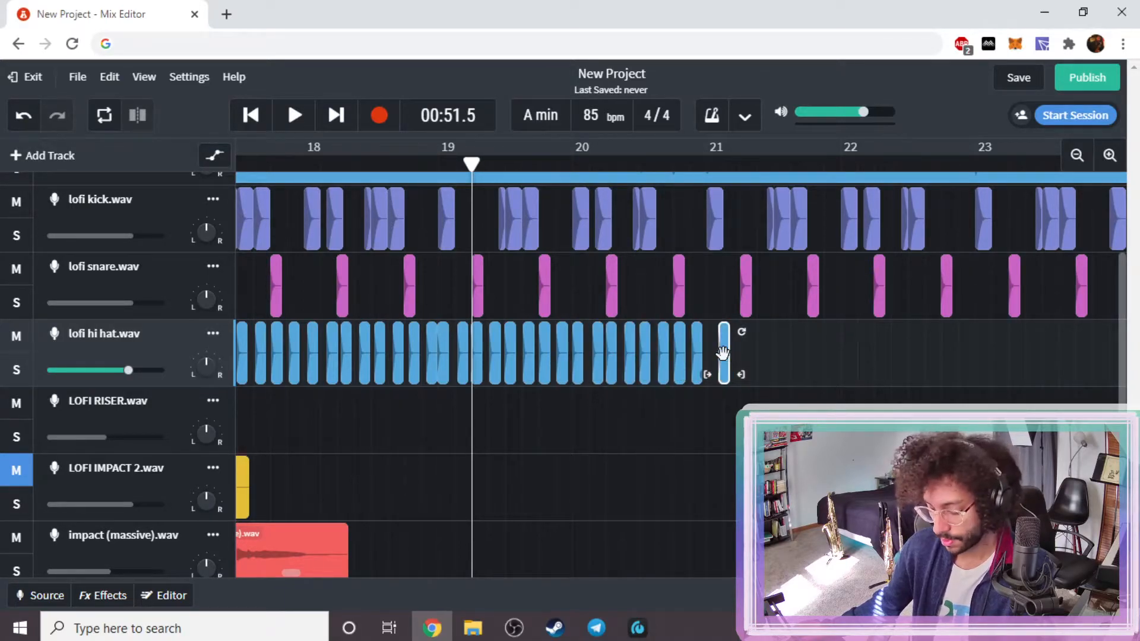
key(ctrl+z)
scroll(751, 323, down, 1)
scroll(749, 315, up, 1)
drag(655, 374, 711, 358)
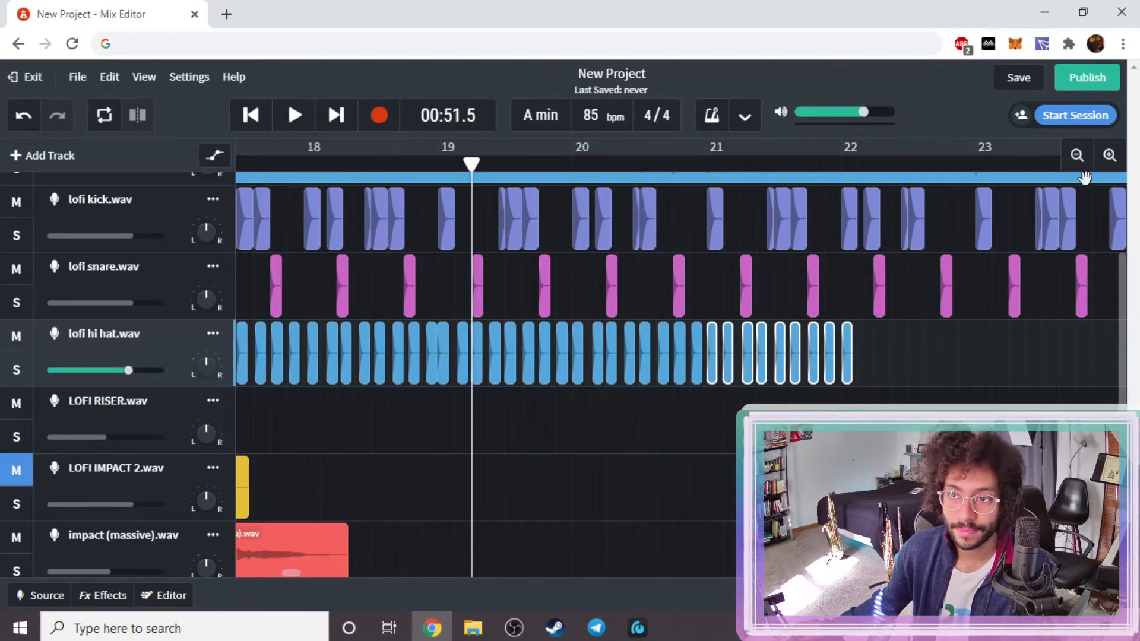
- Select the hi-hat clips in bars 17 to 20 and duplicate them from bar 22 onward
click(1077, 155)
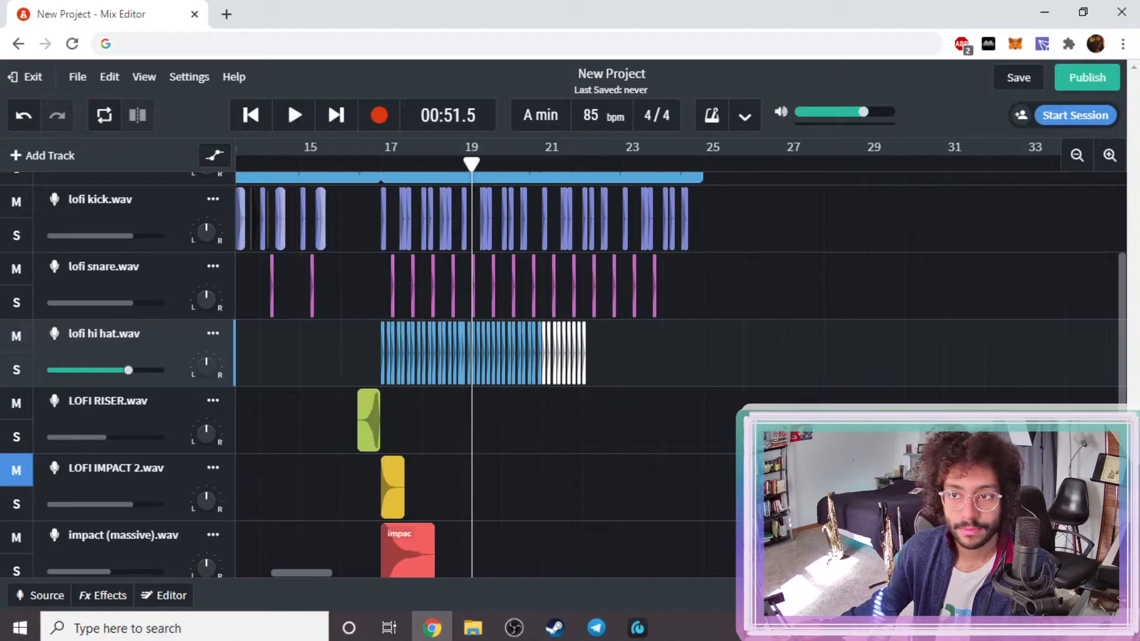
click(1110, 155)
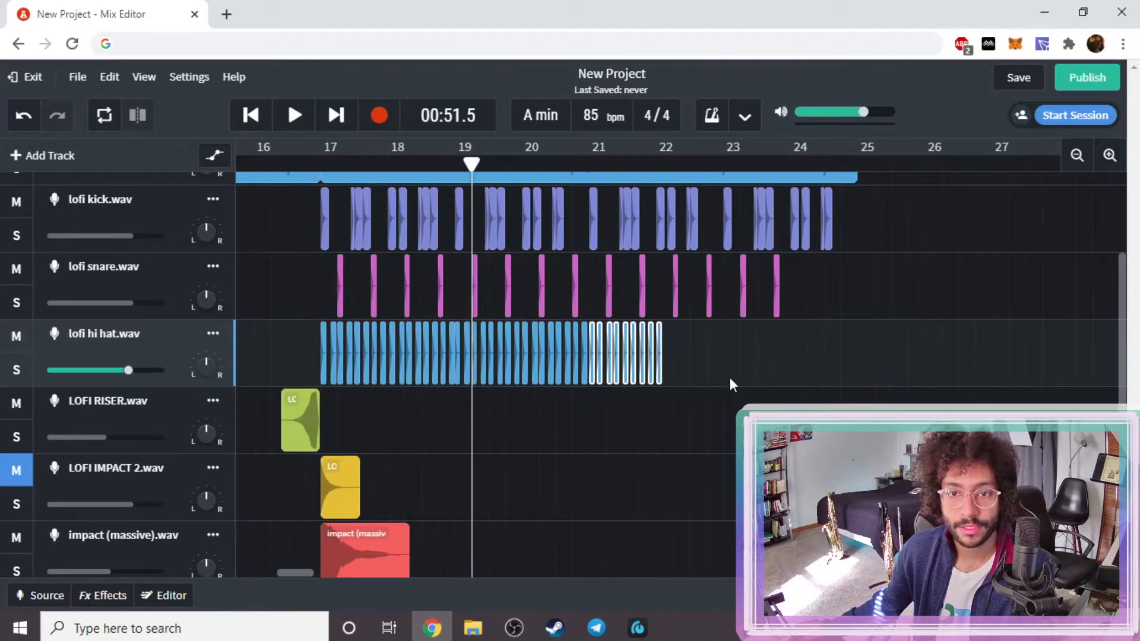
click(686, 364)
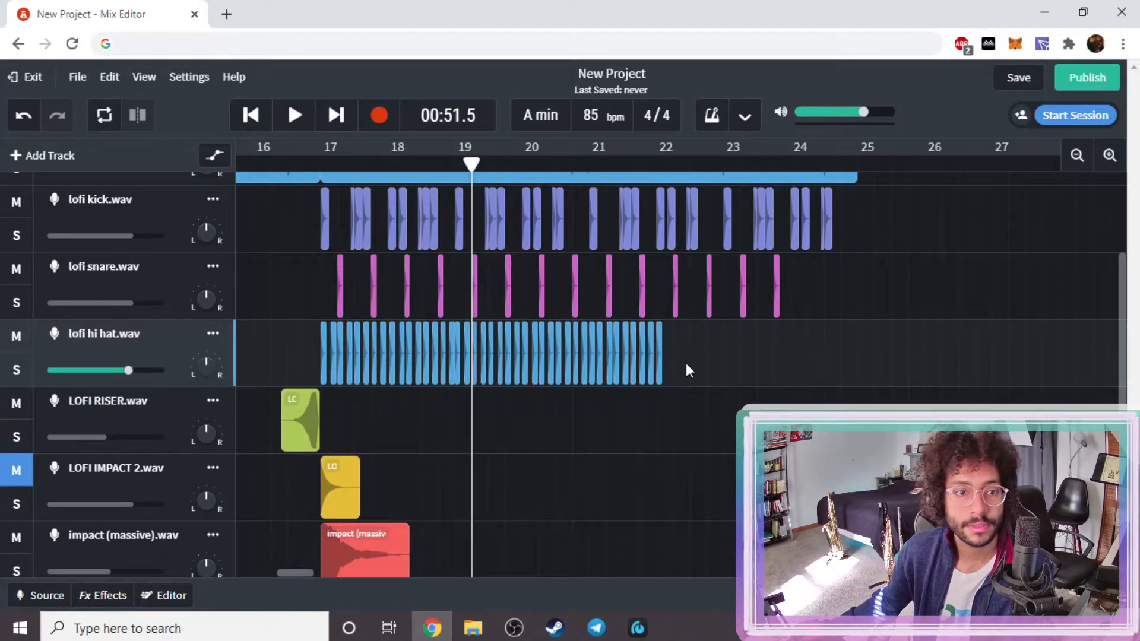
drag(314, 339, 583, 355)
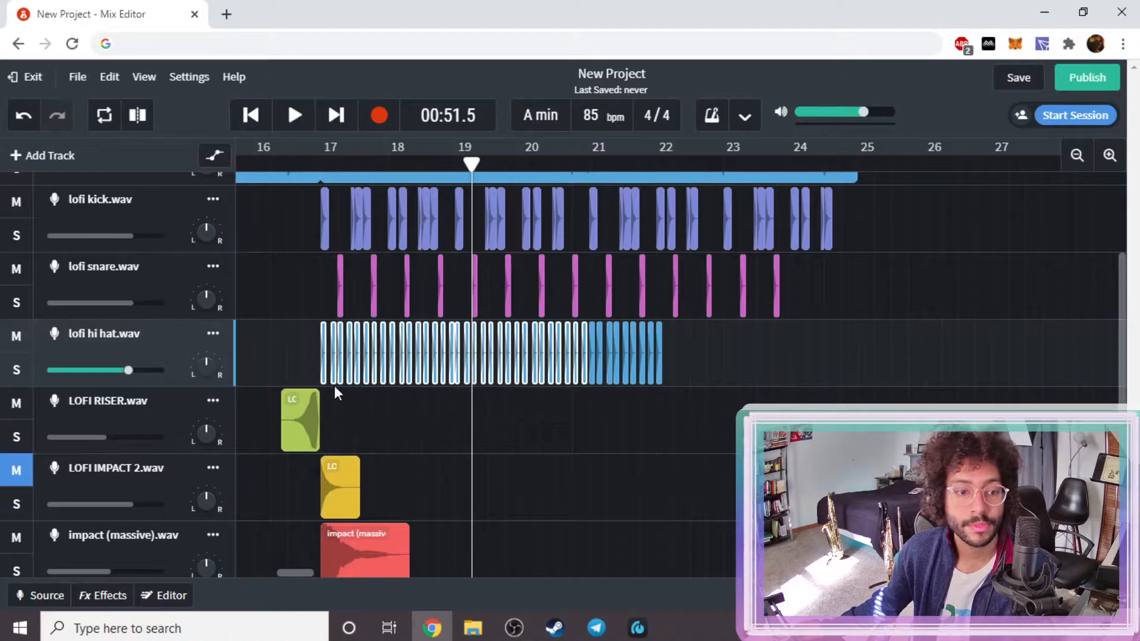
drag(331, 346, 750, 363)
drag(687, 339, 661, 336)
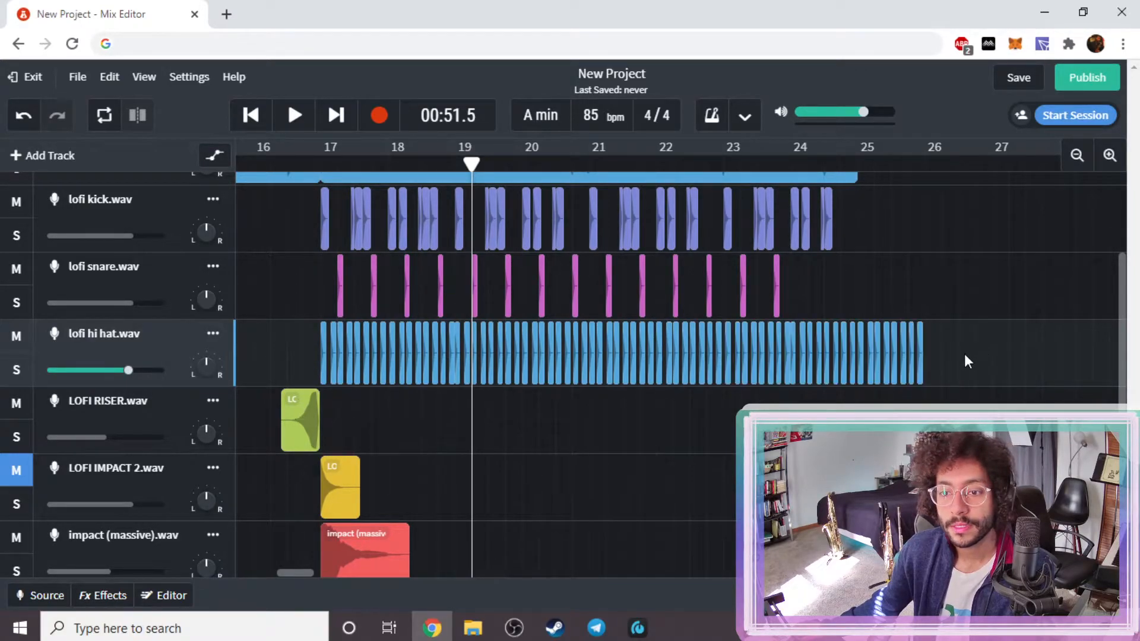
- Delete the surplus hi-hat clips that extend past the end of the piano loop near bar 25
drag(876, 358, 876, 359)
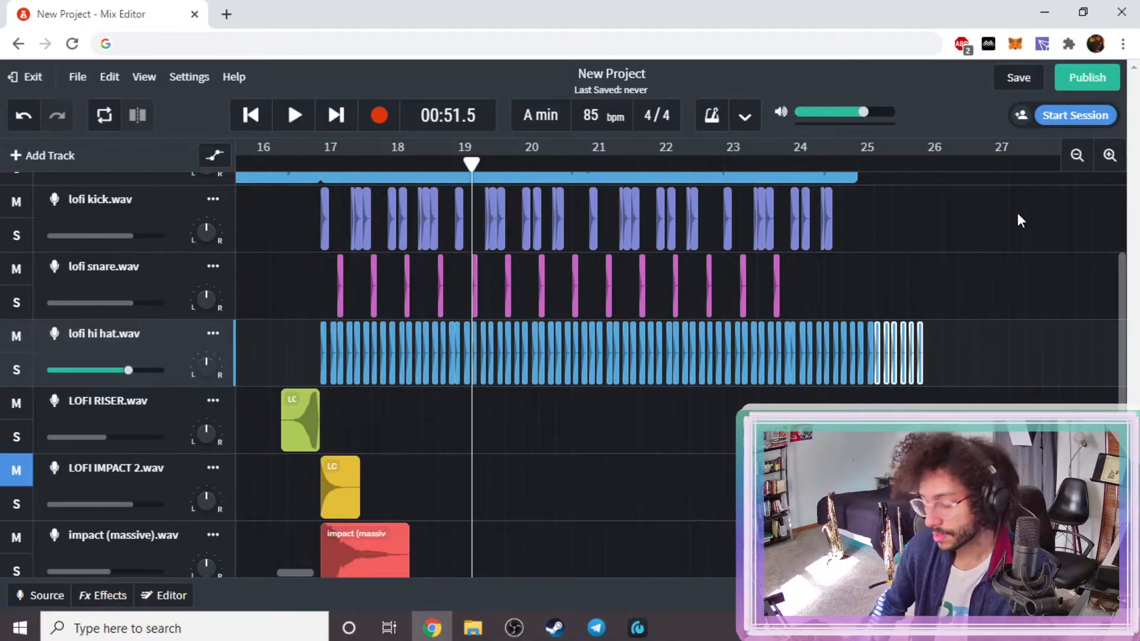
key(Delete)
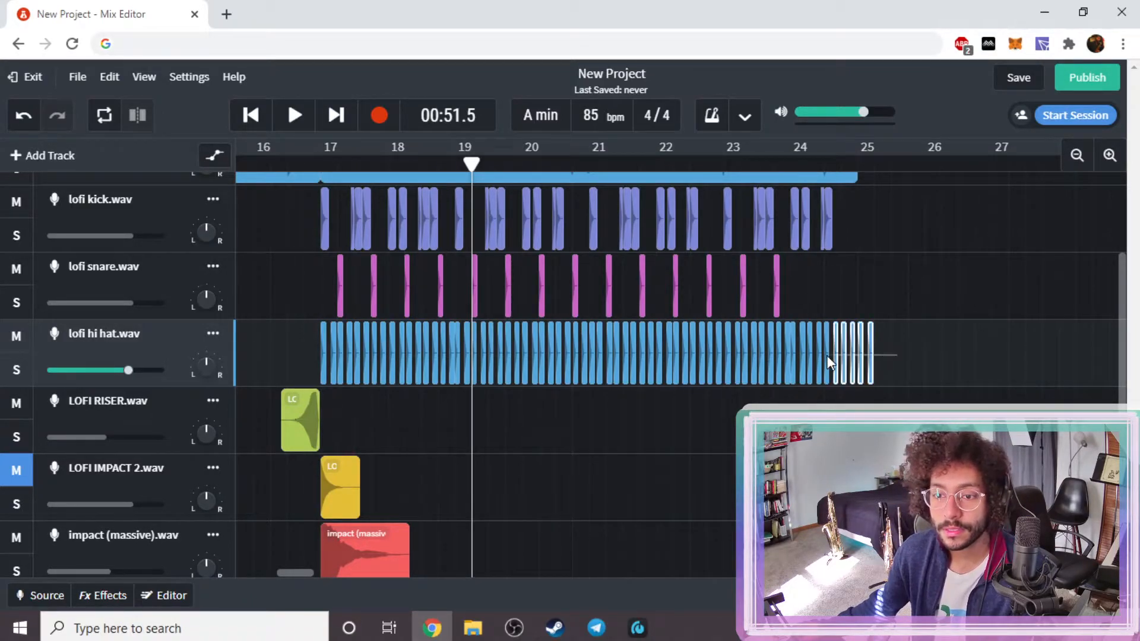
drag(850, 350, 856, 348)
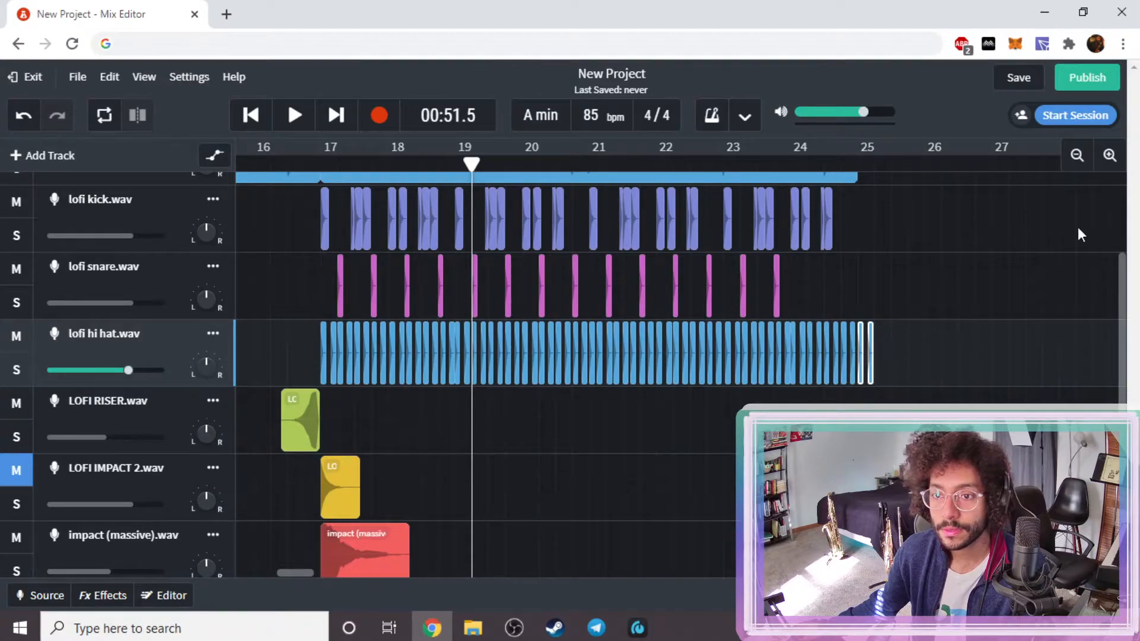
key(Delete)
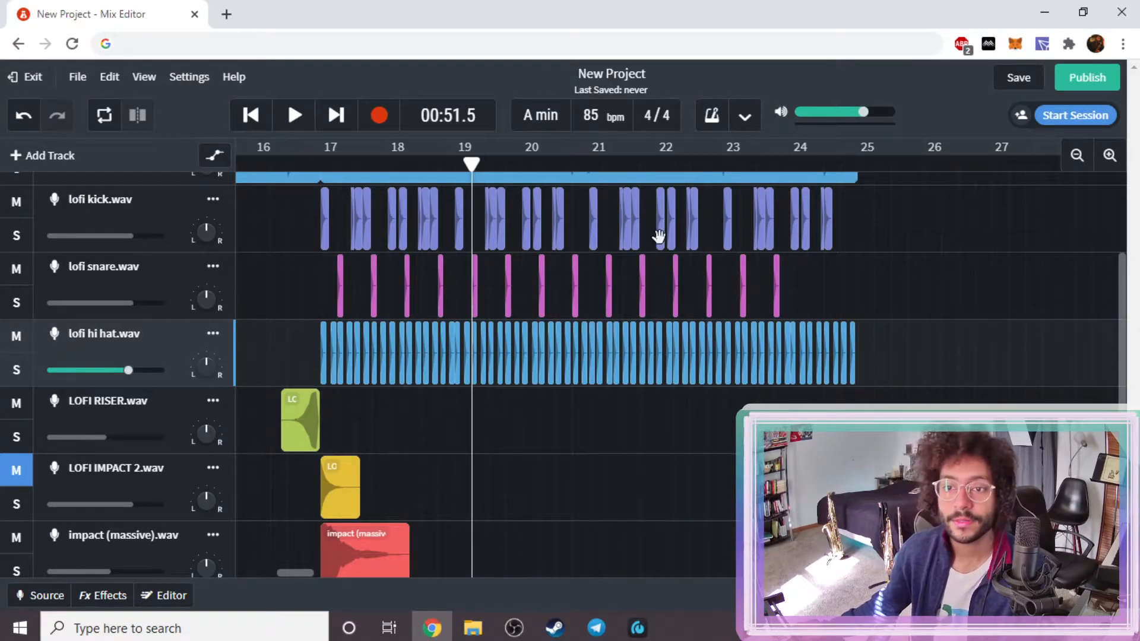
- Play the whole section from just before bar 17 until past bar 25
click(312, 157)
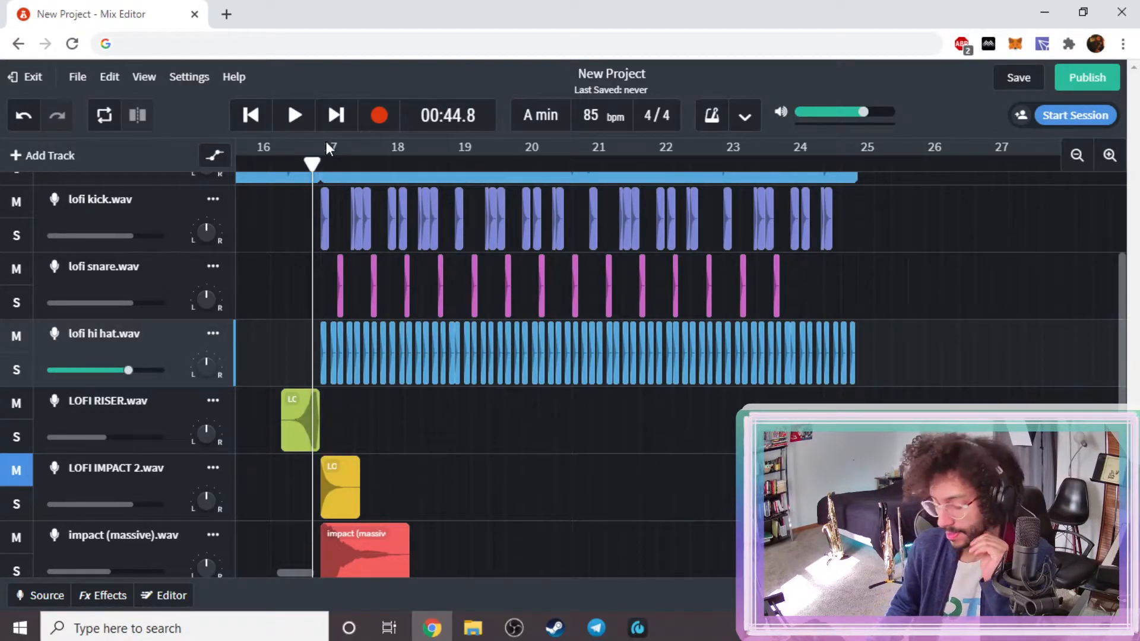
key(space)
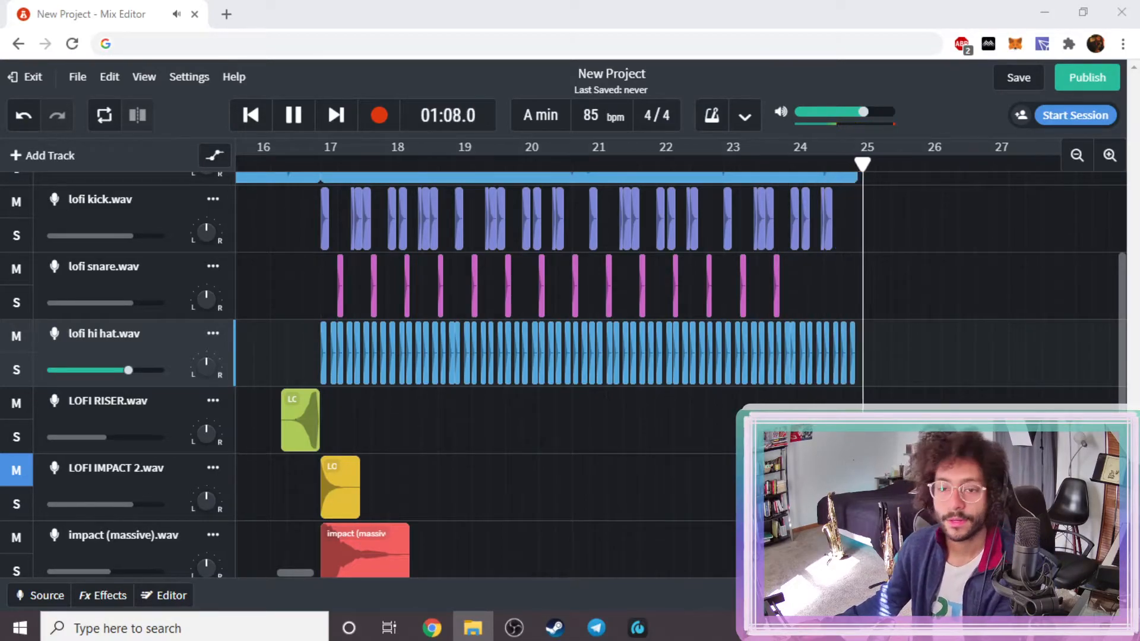
click(294, 115)
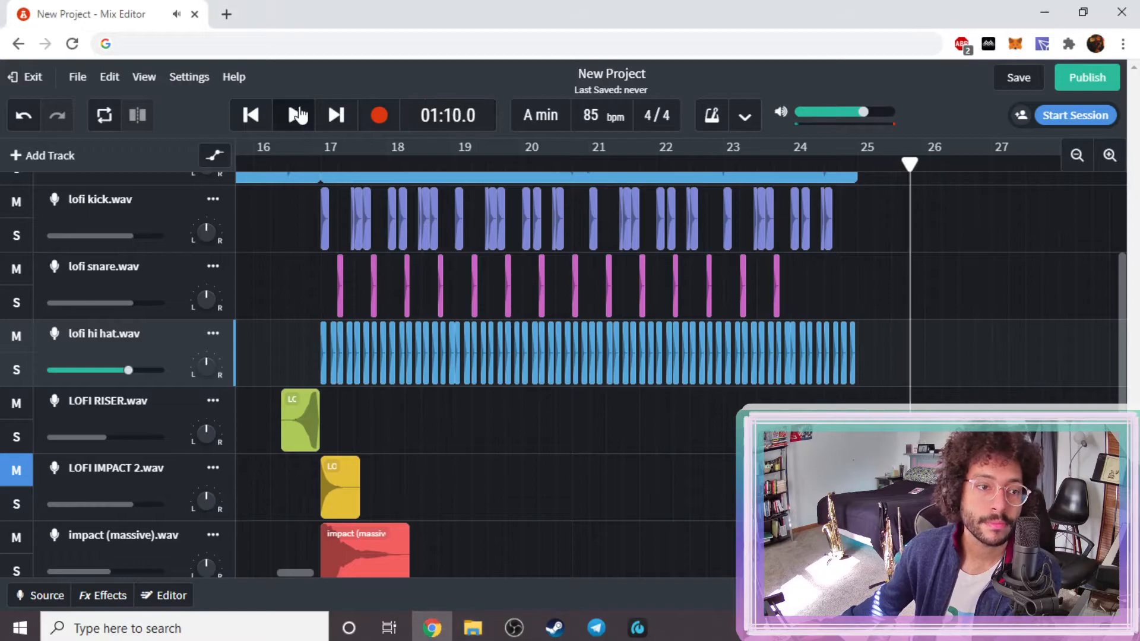
- Add two snare copies at 24.2 and 24.4 to complete the snare pattern in the last bar
scroll(806, 279, up, 2)
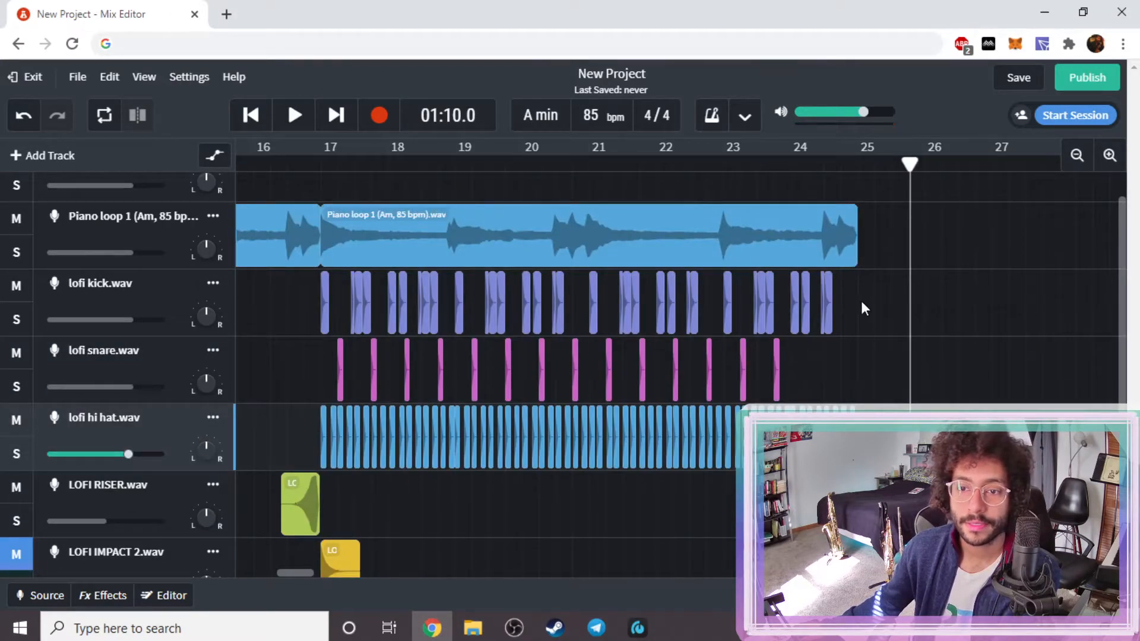
scroll(979, 196, down, 2)
click(1108, 157)
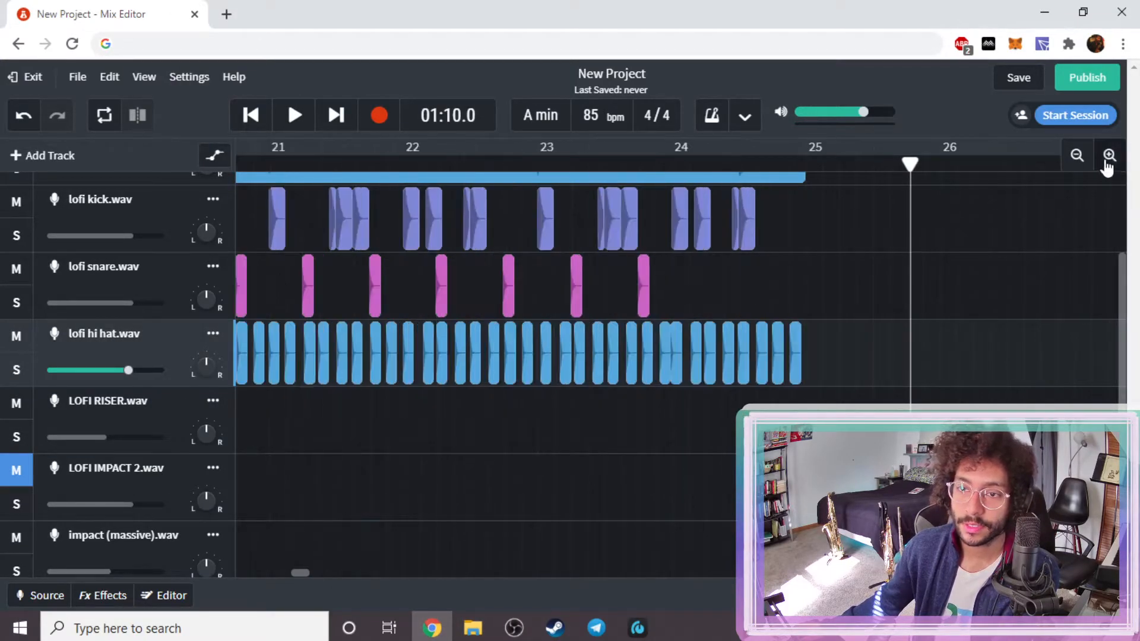
click(1108, 154)
scroll(621, 287, down, 2)
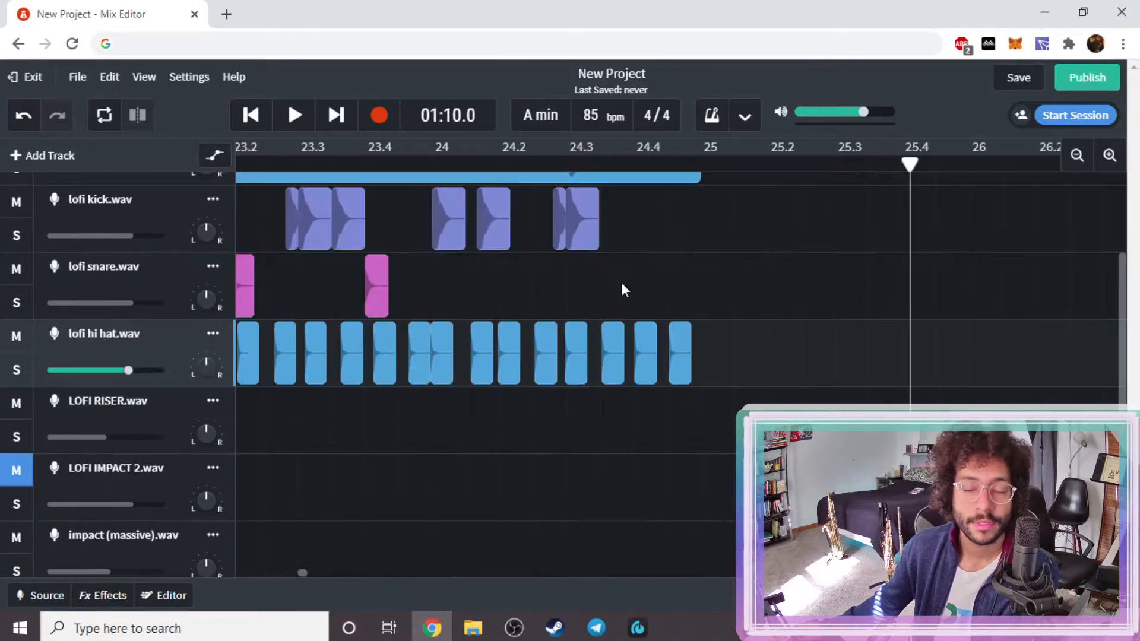
scroll(622, 289, up, 4)
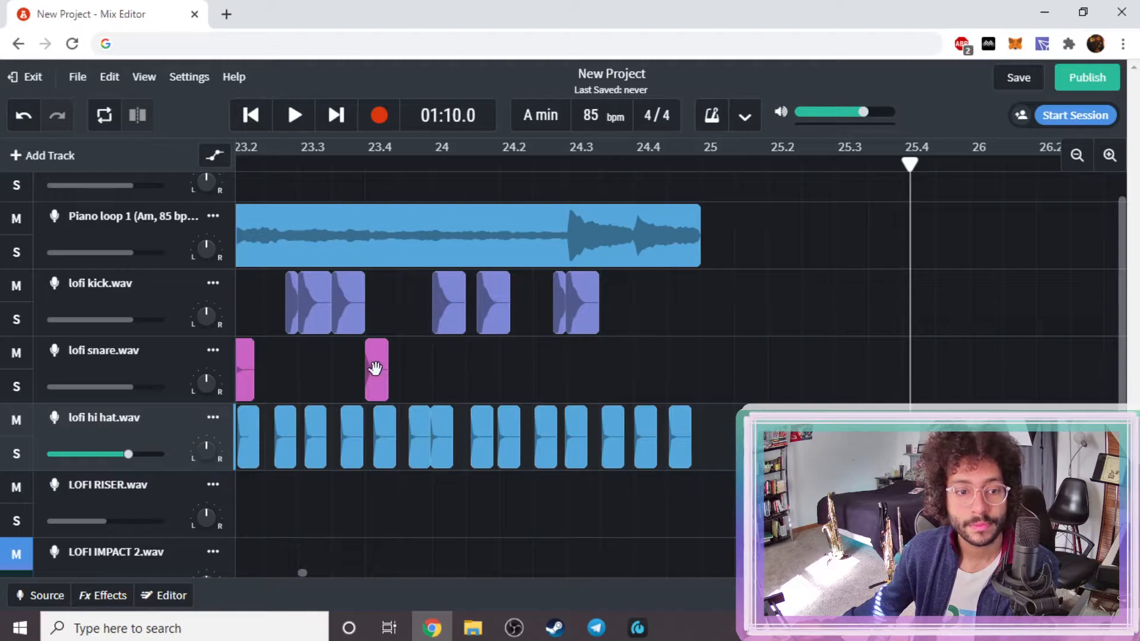
drag(420, 373, 660, 374)
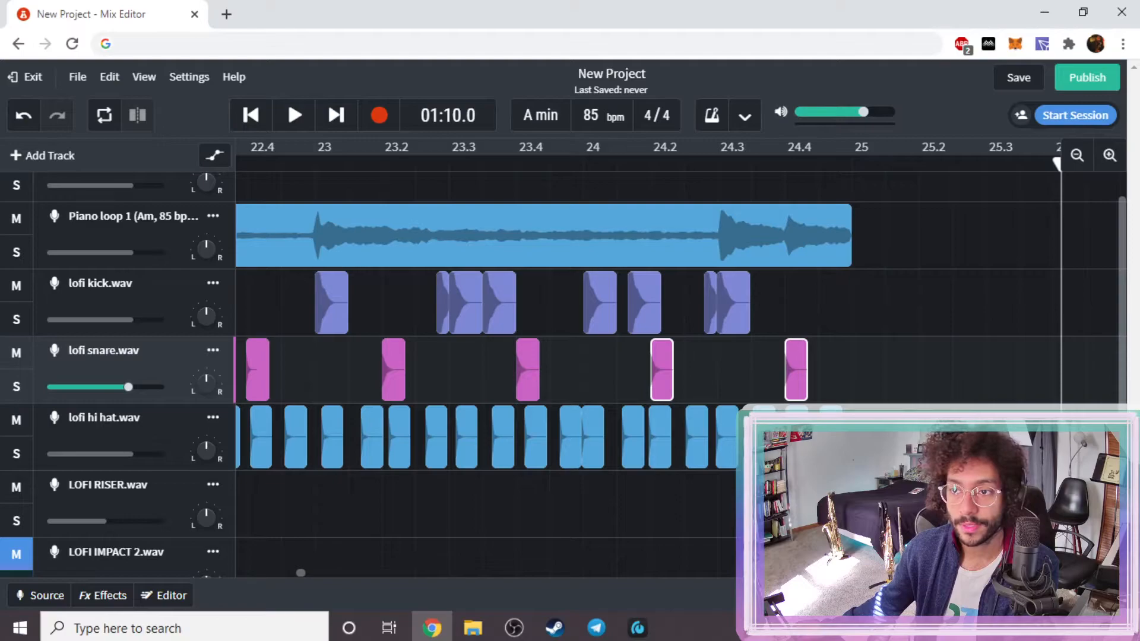
- Play the completed ending from about bar 23 to bar 25, and select the lofi hi hat track
click(1080, 157)
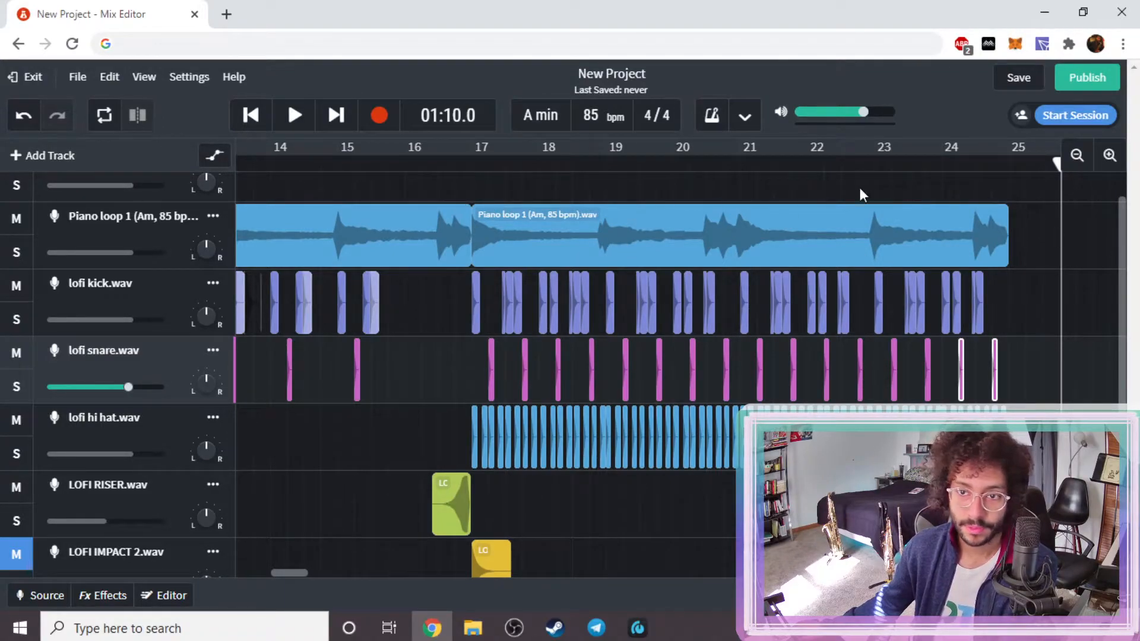
click(876, 153)
key(space)
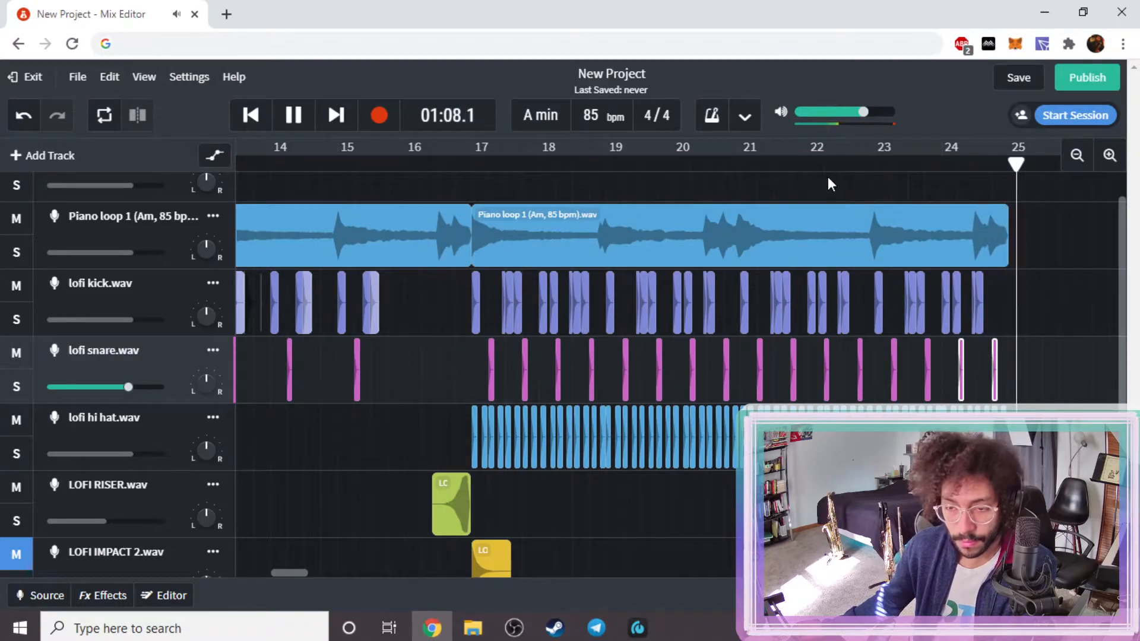
key(space)
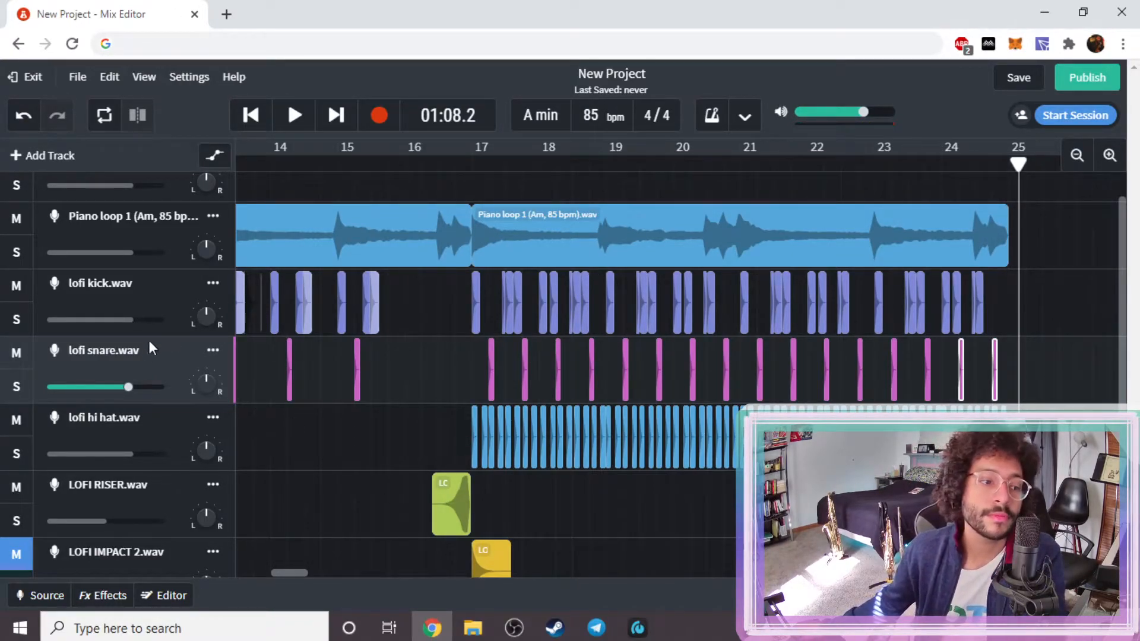
click(170, 408)
scroll(422, 394, down, 3)
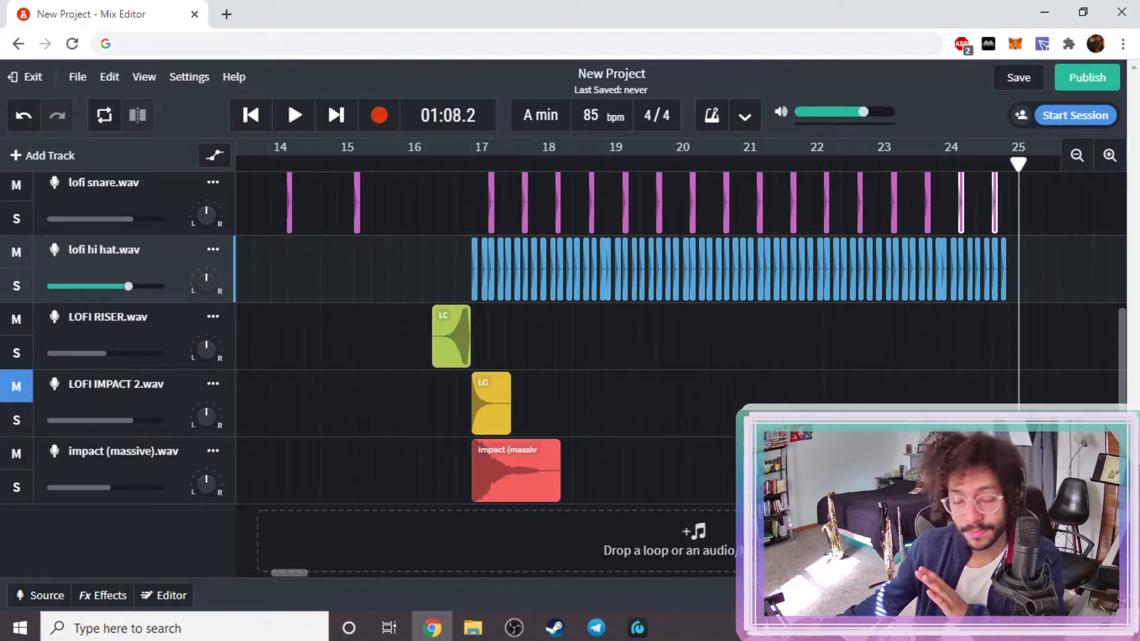
- Import LOFI RIDE.wav at bar 17 on a new track and move that track directly below the lofi hi hat track
click(473, 628)
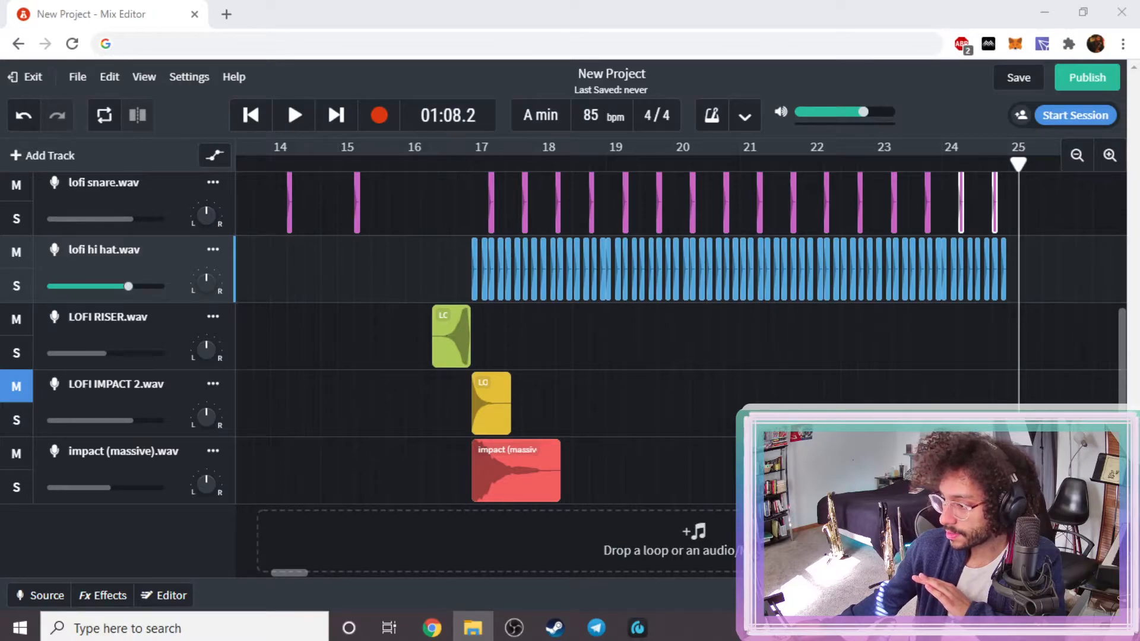
drag(700, 433, 484, 556)
scroll(568, 553, up, 3)
scroll(570, 563, down, 3)
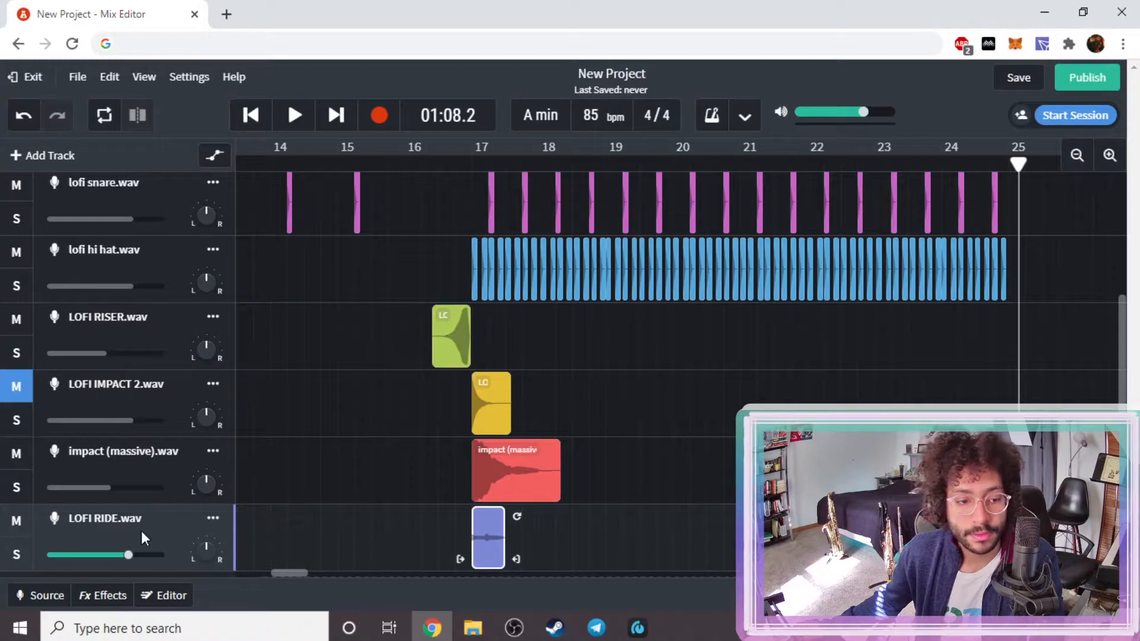
drag(147, 535, 138, 328)
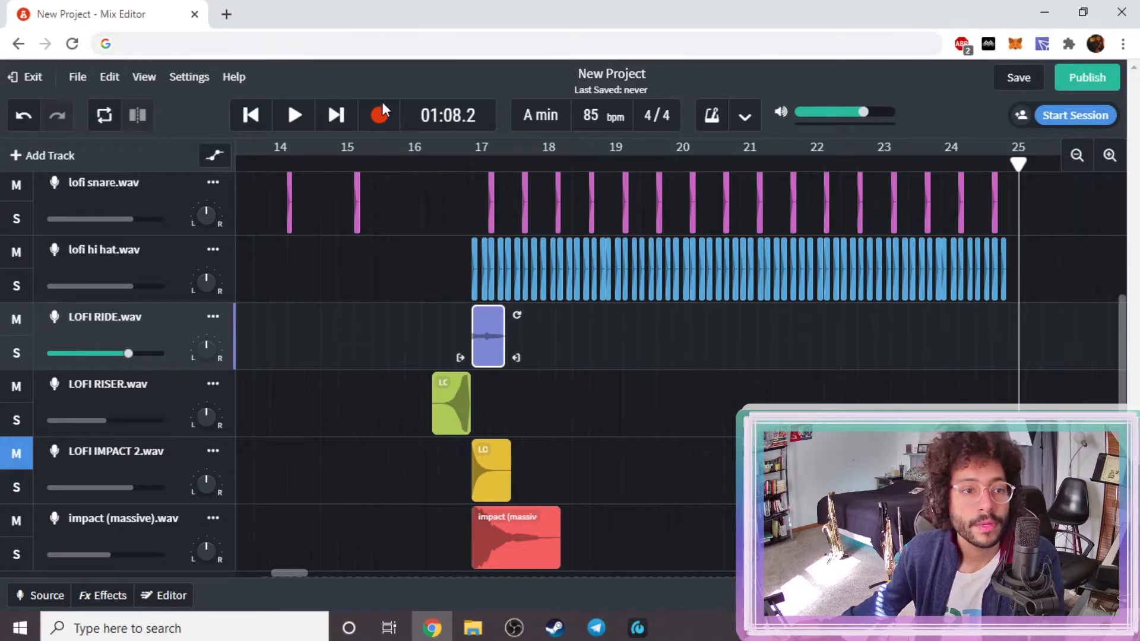
- Play from bar 17 to audition the ride with the other drums
click(464, 172)
key(space)
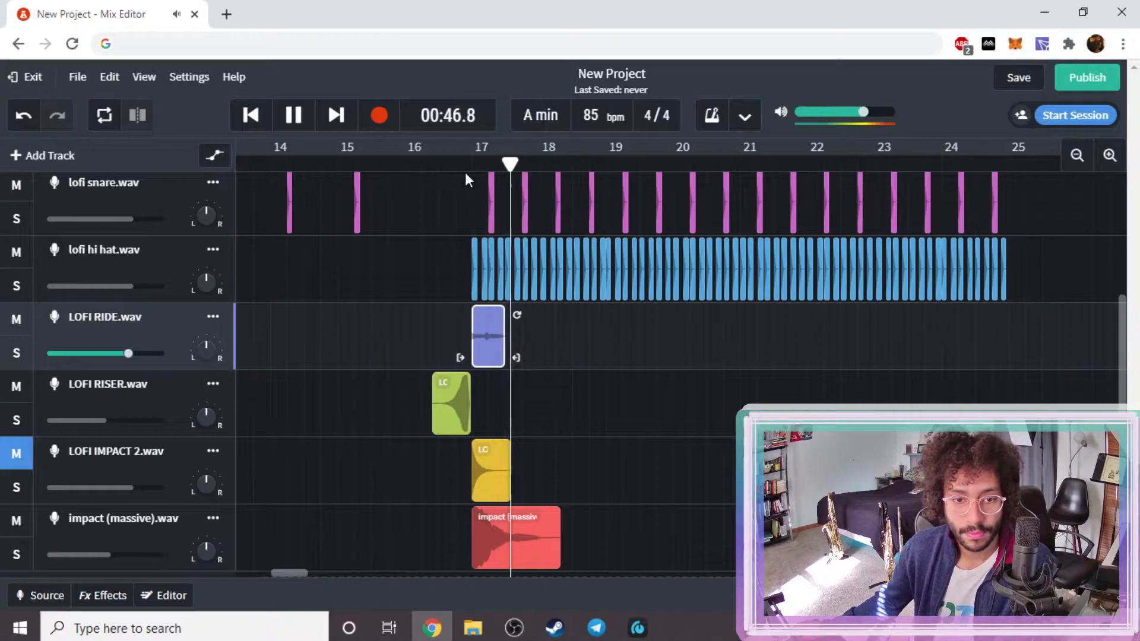
key(space)
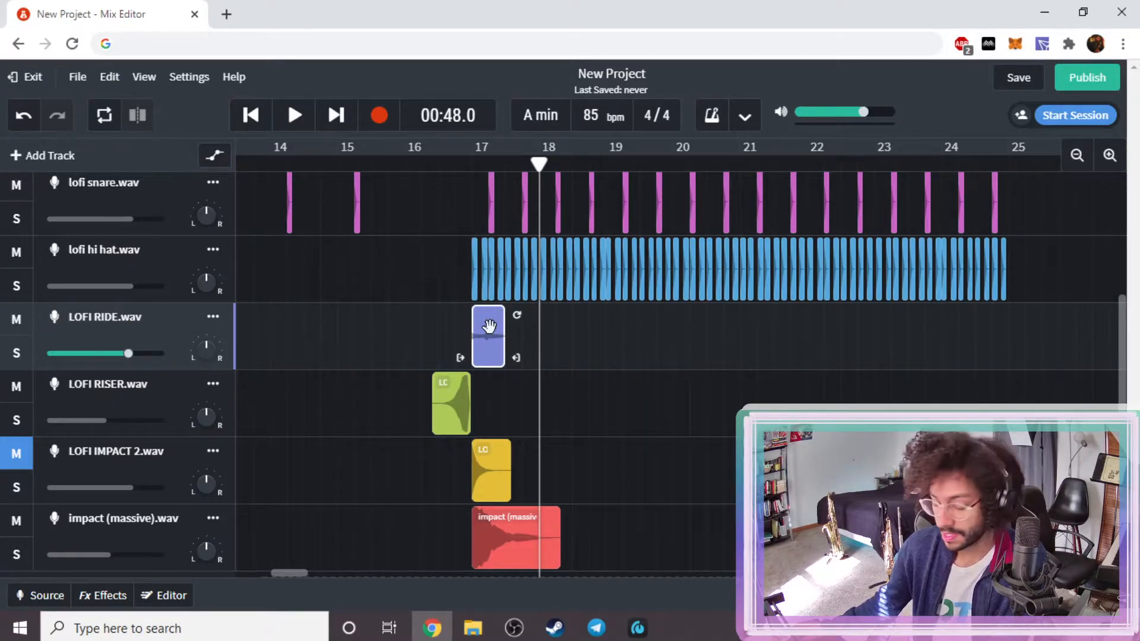
- Copy the ride clip to the starts of bars 18, 19 and 20, and play from bar 17
drag(489, 326, 687, 322)
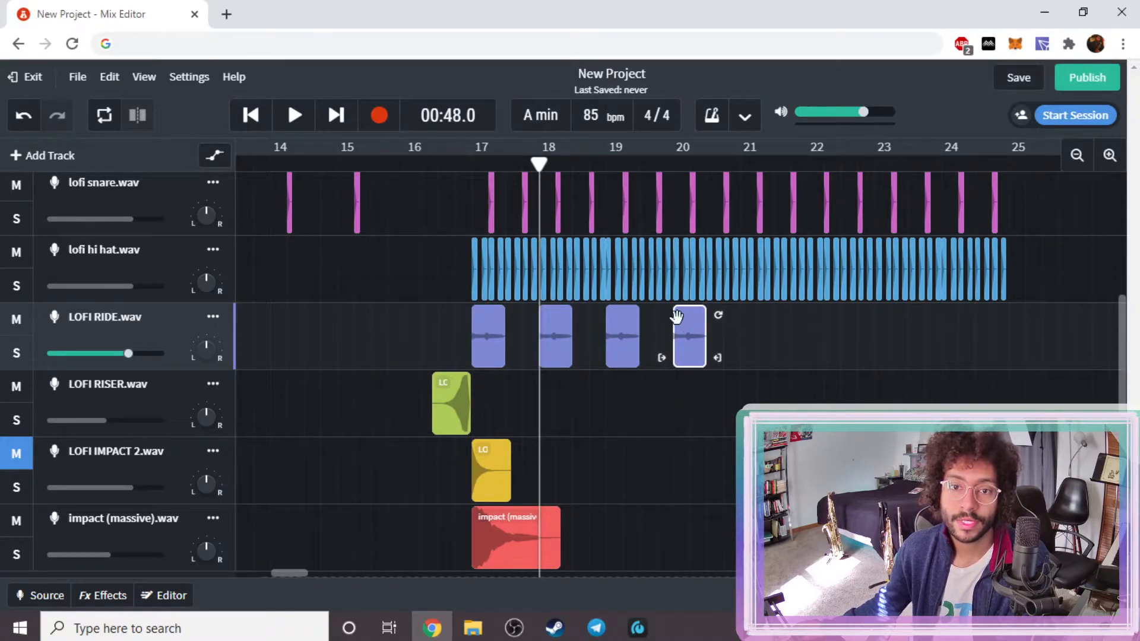
click(470, 166)
click(483, 147)
key(space)
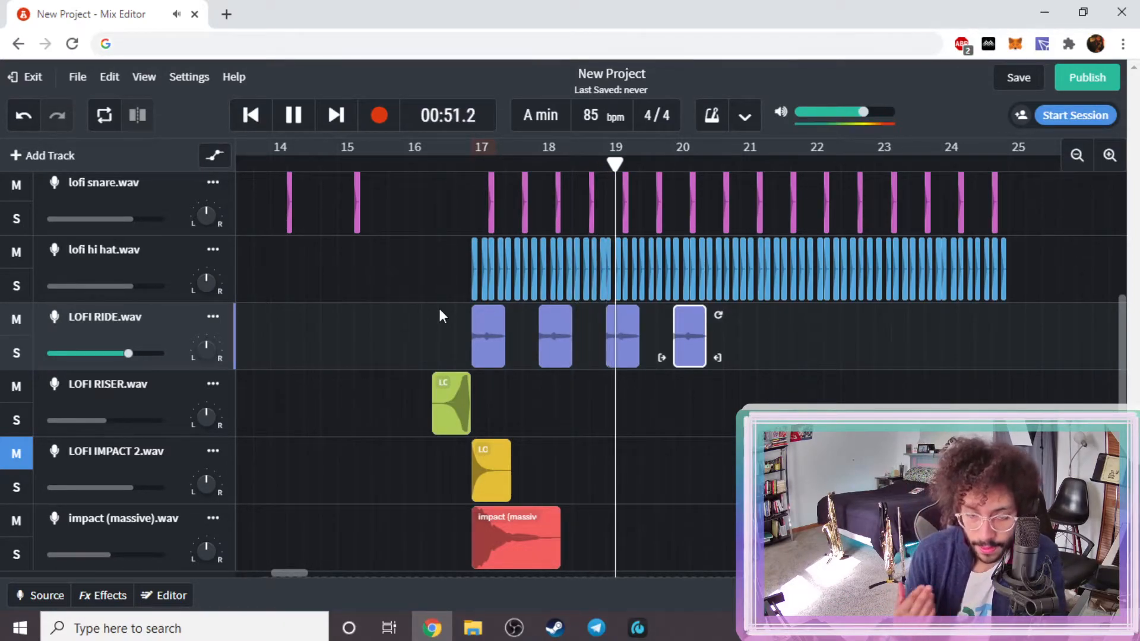
key(space)
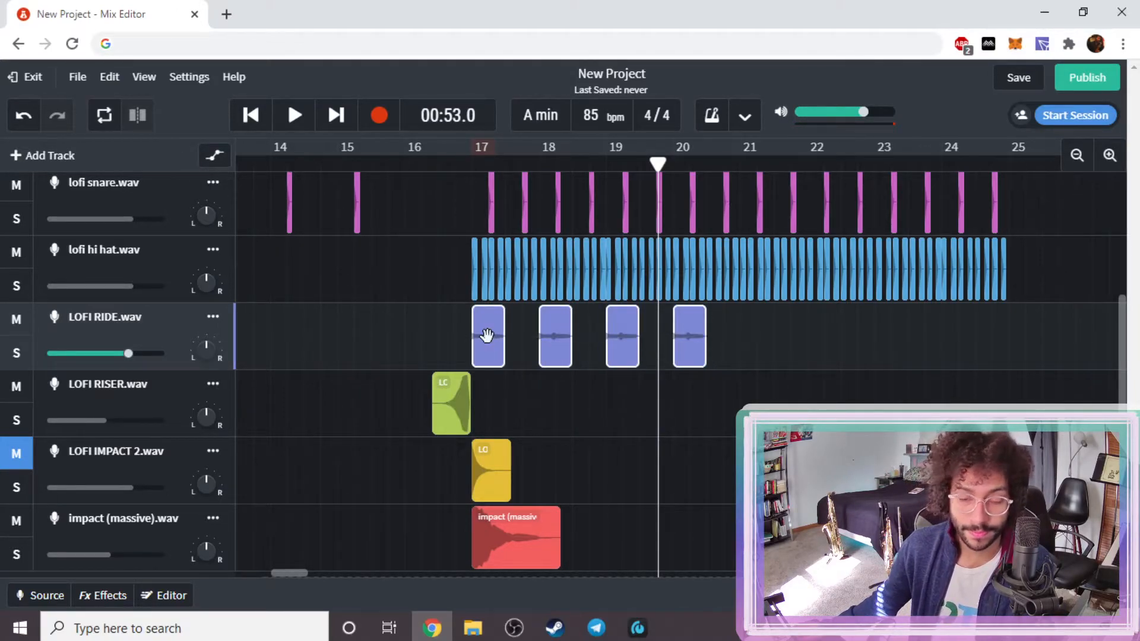
- Duplicate the ride clips to fill every half bar from bar 17 to bar 25, and return the playhead to bar 17
drag(487, 336, 522, 345)
mouse_move(773, 354)
mouse_down()
mouse_move(717, 340)
mouse_move(479, 350)
mouse_move(783, 369)
mouse_move(764, 373)
mouse_move(756, 339)
mouse_up()
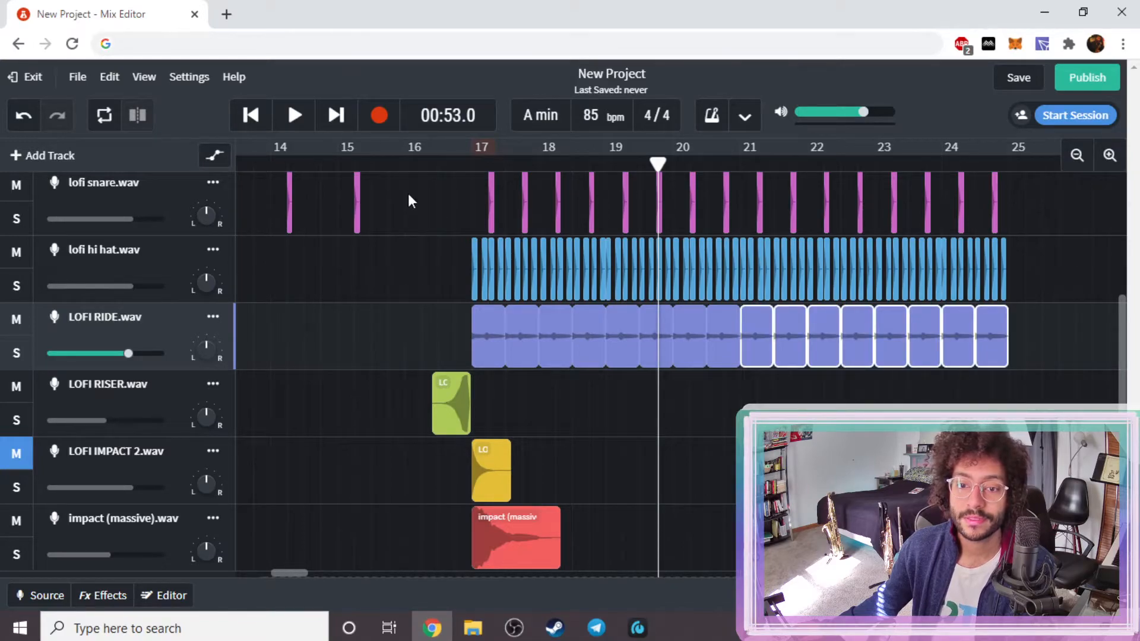
click(467, 160)
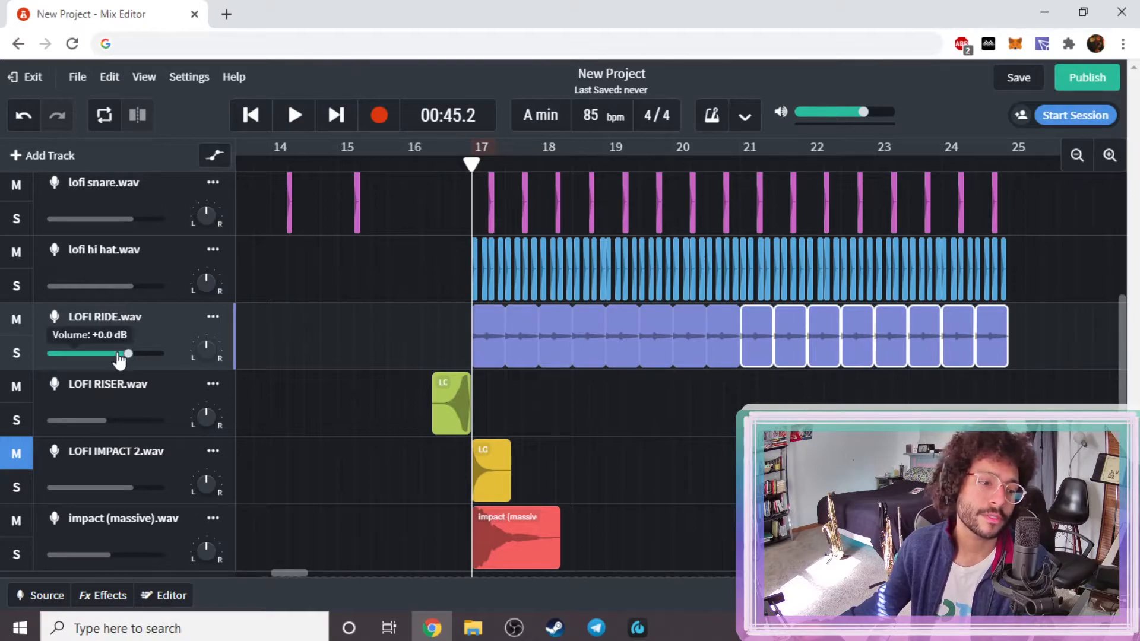
- Lower the volumes of the LOFI RIDE, lofi hi hat and lofi snare tracks slightly
mouse_move(130, 350)
mouse_down()
mouse_move(103, 352)
mouse_move(113, 350)
mouse_up()
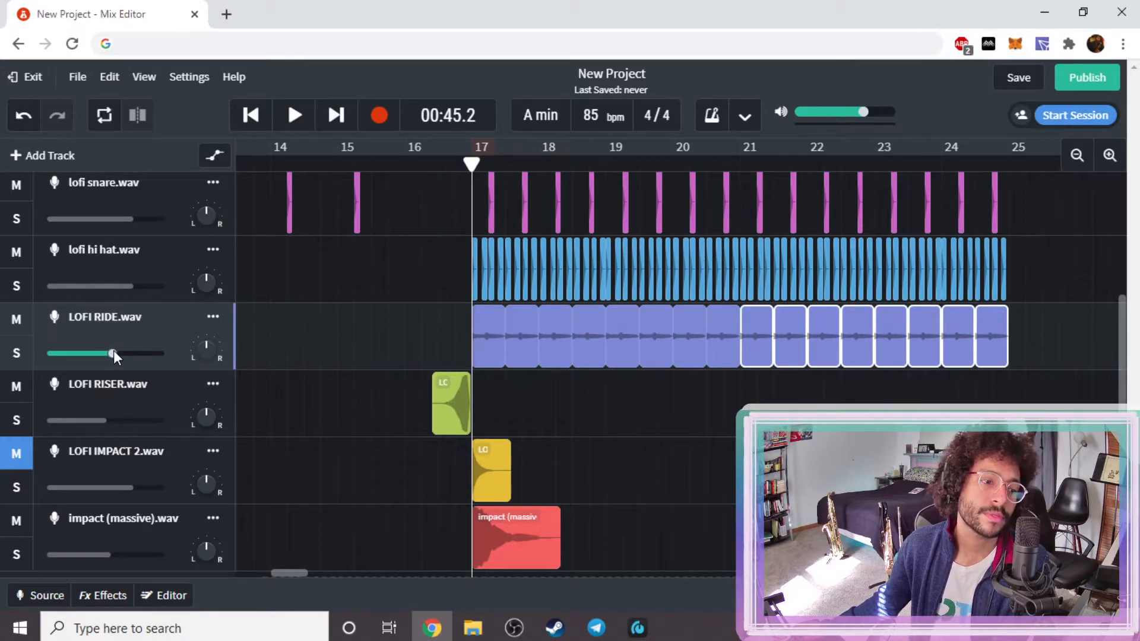
click(122, 286)
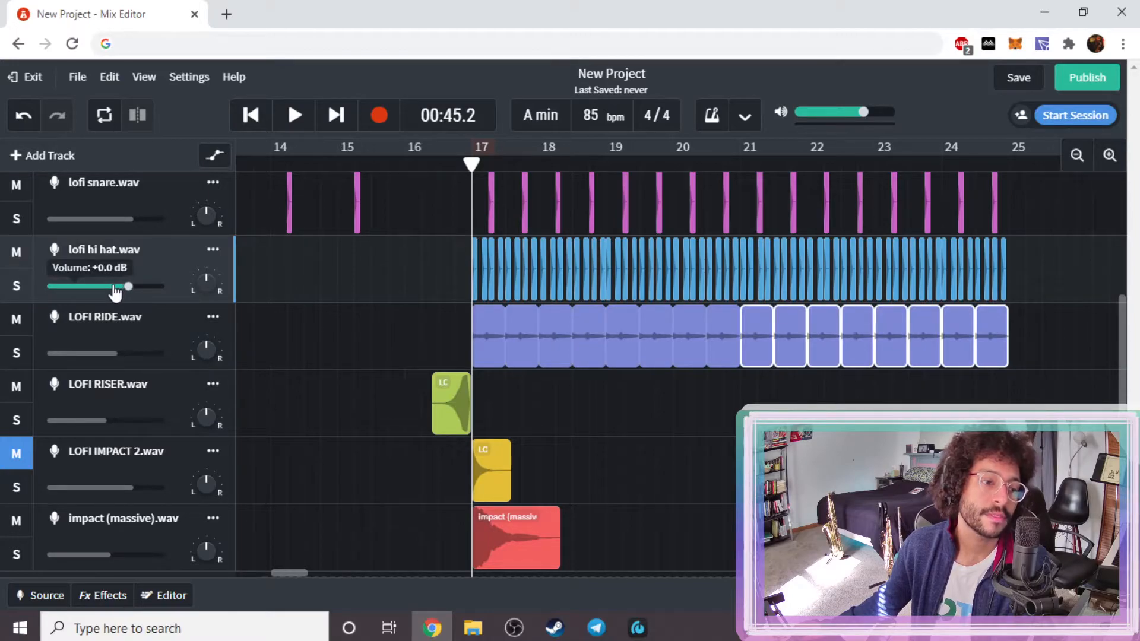
click(121, 218)
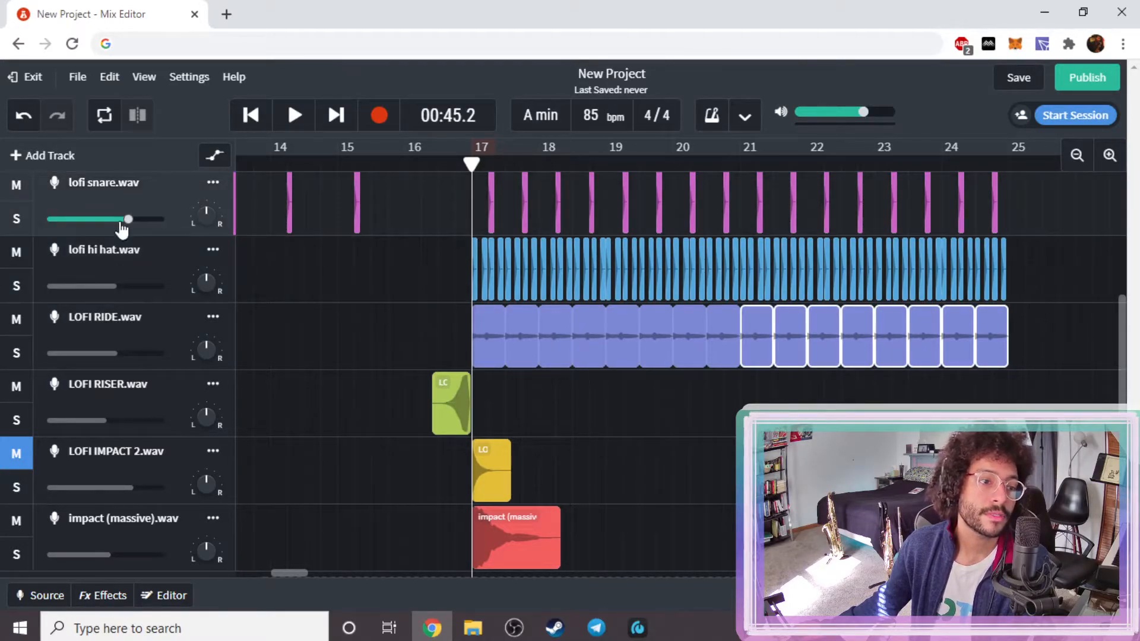
drag(119, 218, 117, 219)
scroll(173, 217, down, 1)
scroll(164, 227, up, 3)
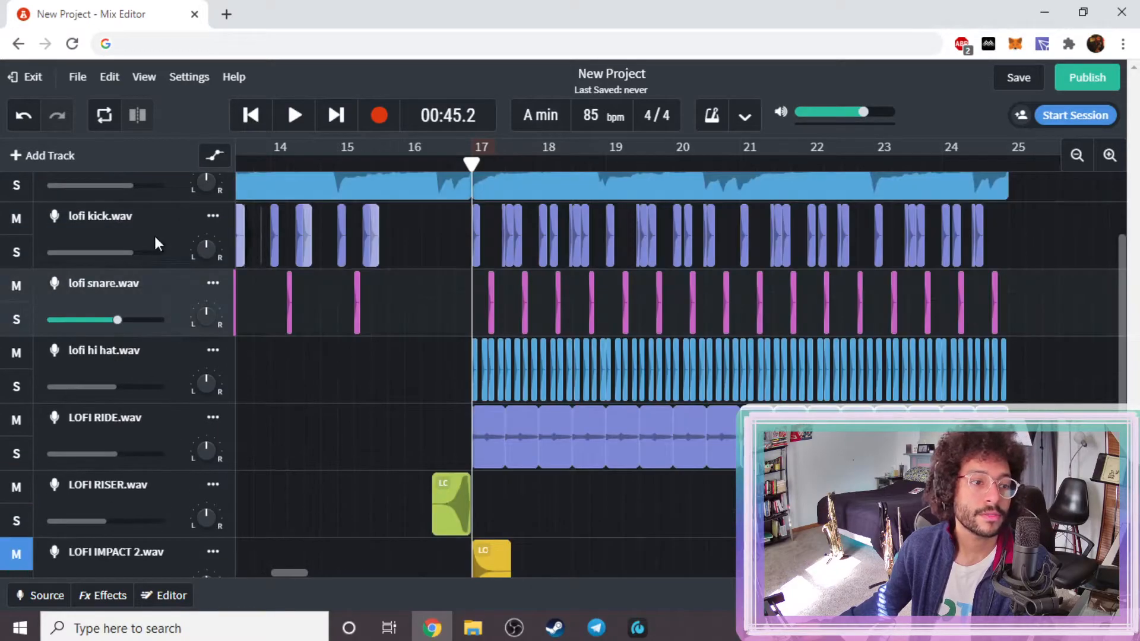
scroll(243, 362, down, 1)
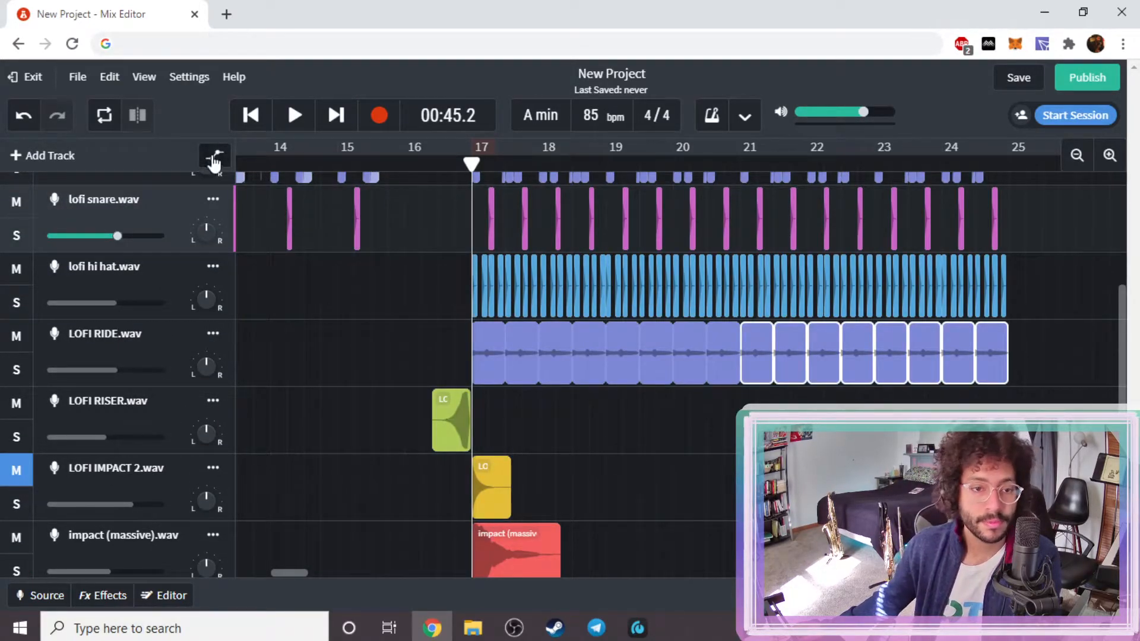
- Play the section from bar 17 to bar 25, return the playhead to bar 17 and select the lofi hi hat track
key(space)
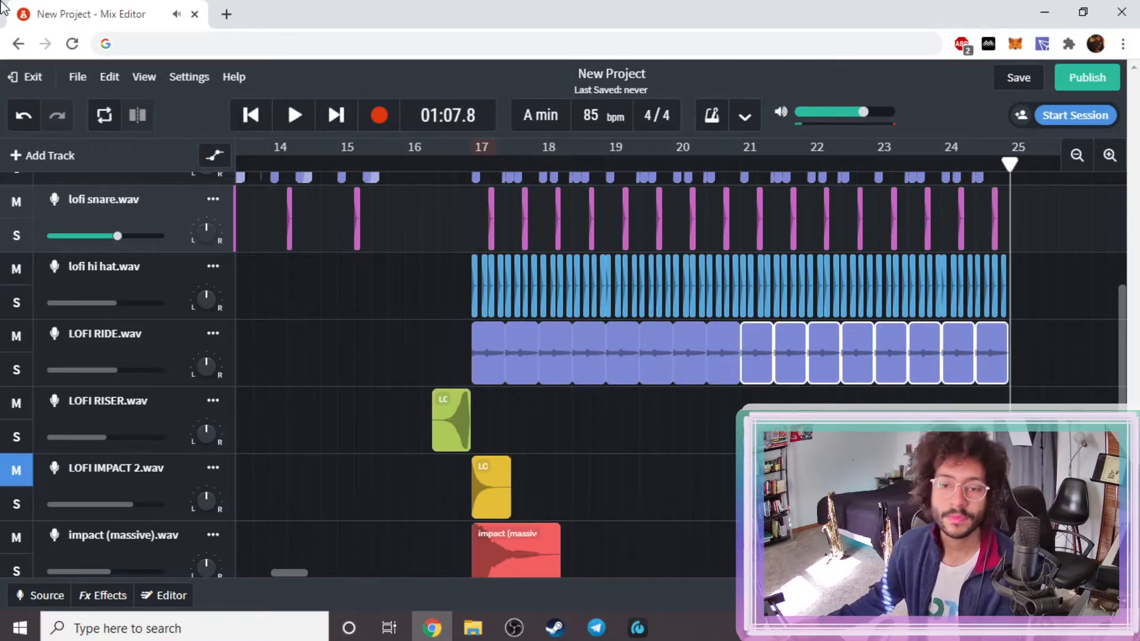
click(468, 163)
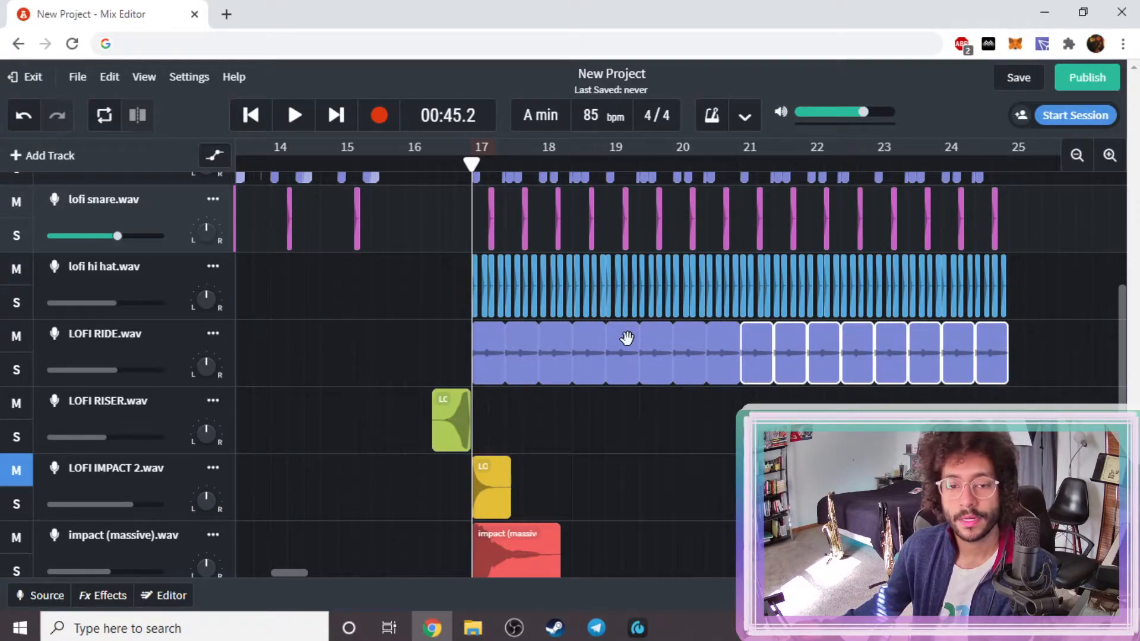
click(168, 280)
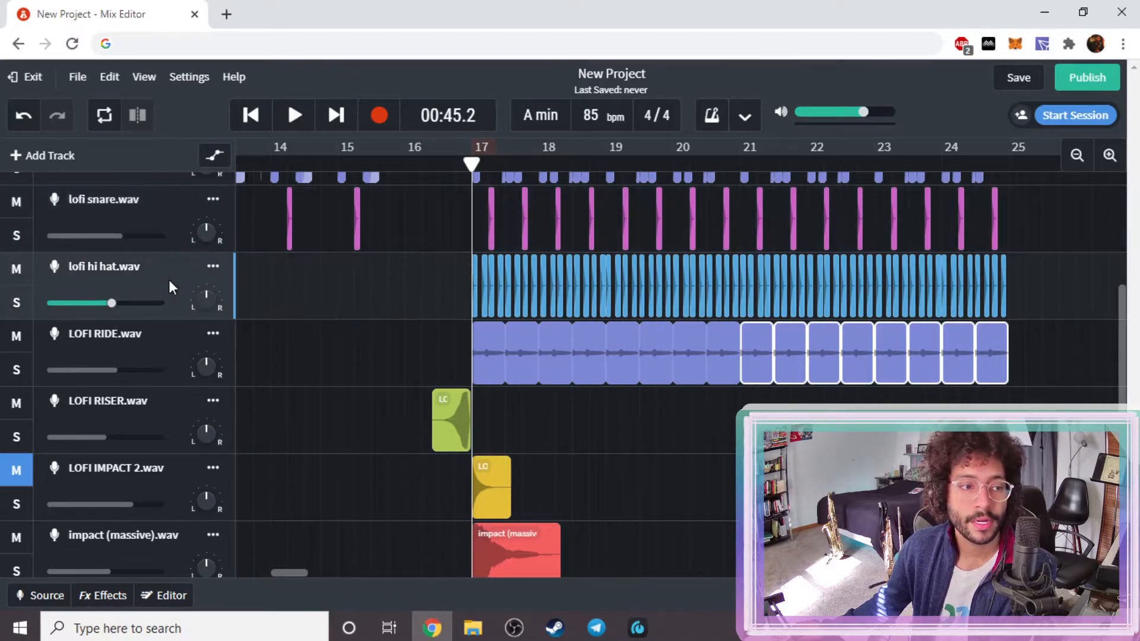
scroll(171, 280, up, 1)
scroll(169, 280, down, 1)
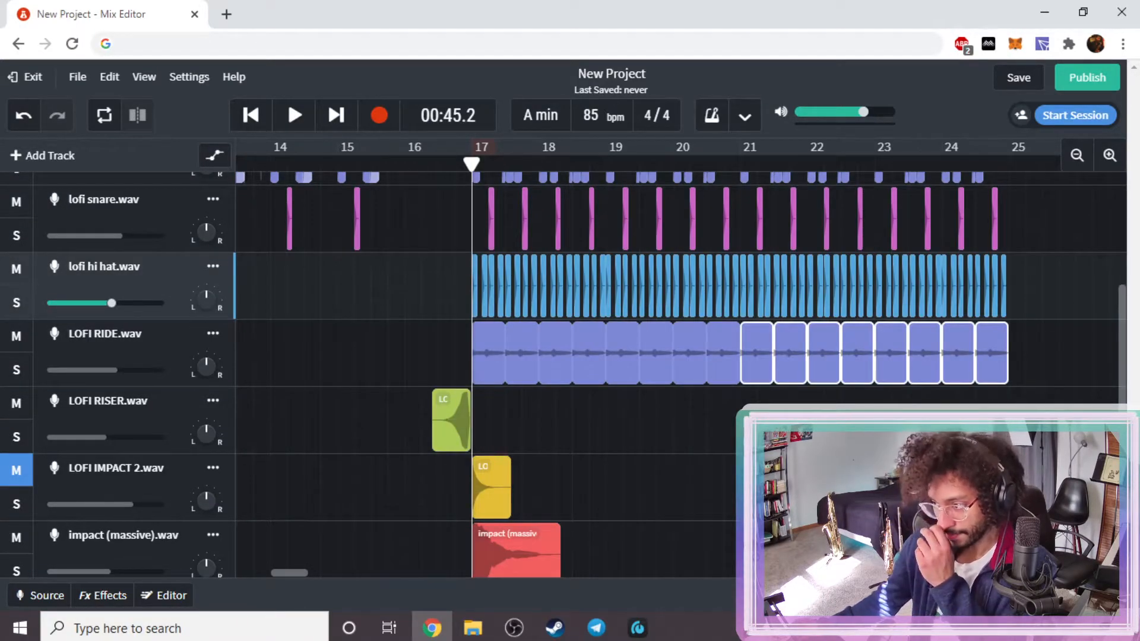
scroll(503, 373, down, 1)
scroll(502, 357, up, 1)
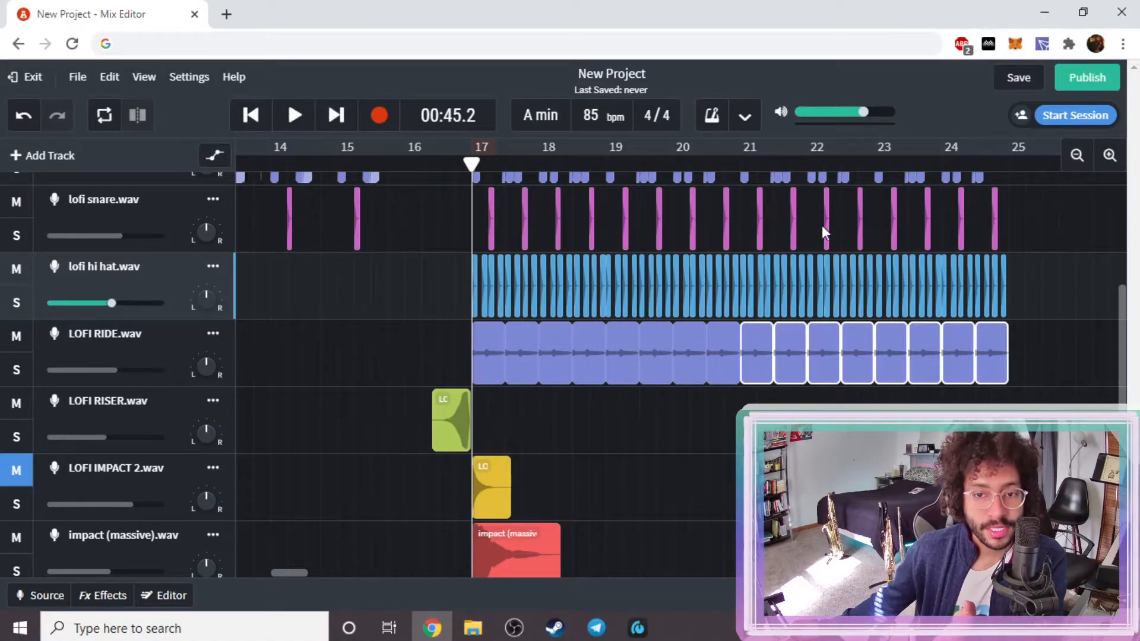
scroll(823, 230, up, 3)
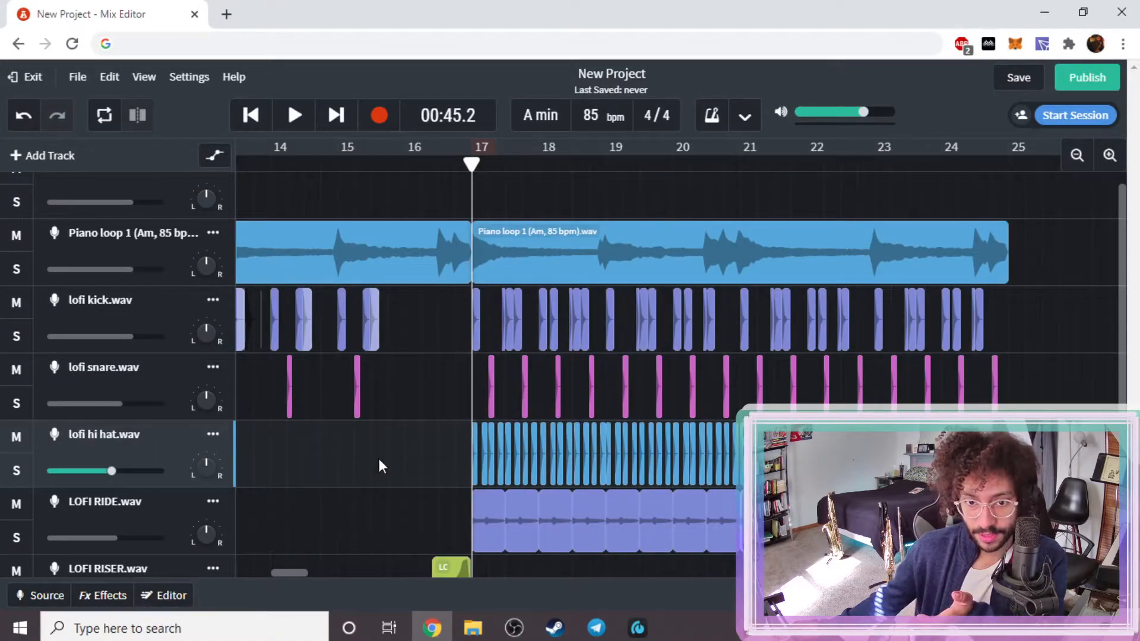
scroll(878, 390, down, 1)
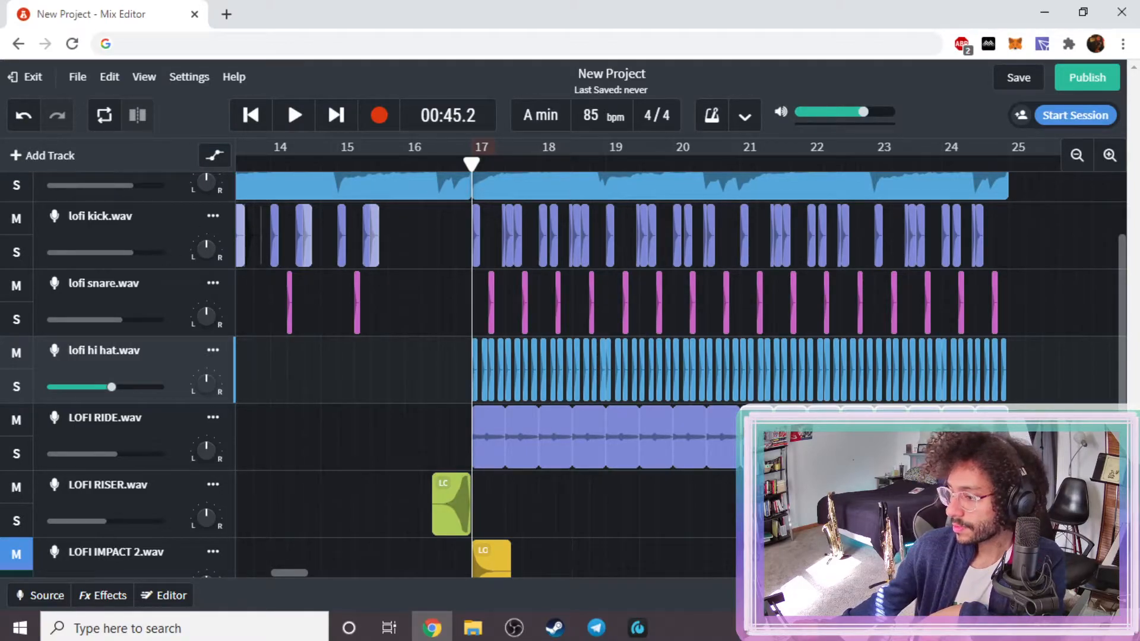
- Import LOFI SHAKER.wav just after bar 17 on a new track and move that track directly below LOFI RIDE
scroll(518, 328, down, 3)
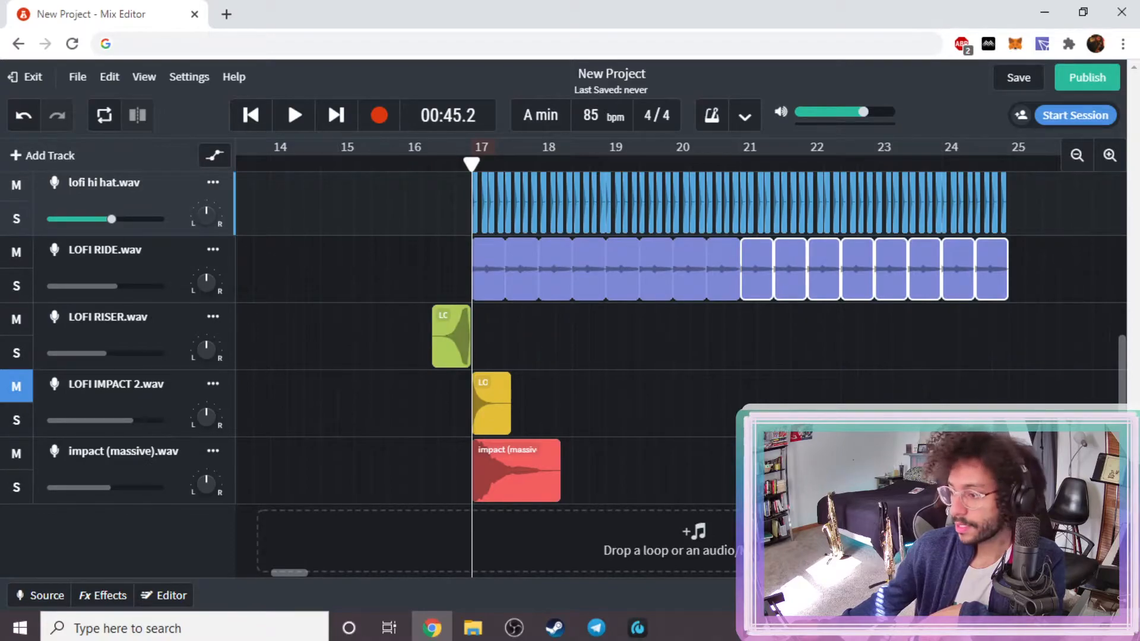
drag(790, 374, 465, 538)
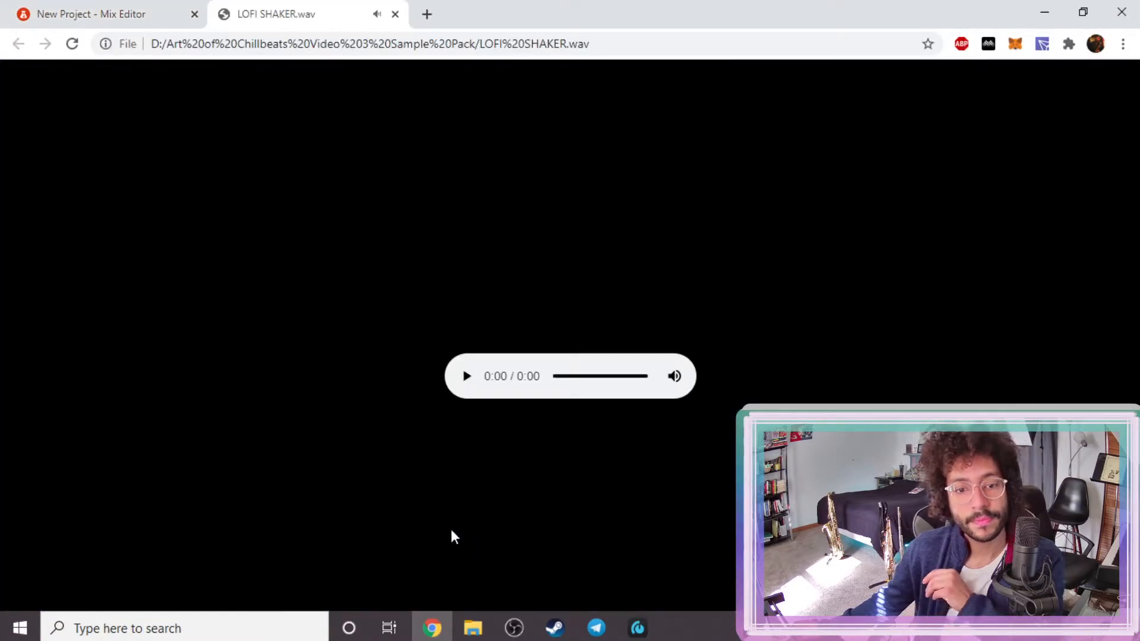
click(376, 13)
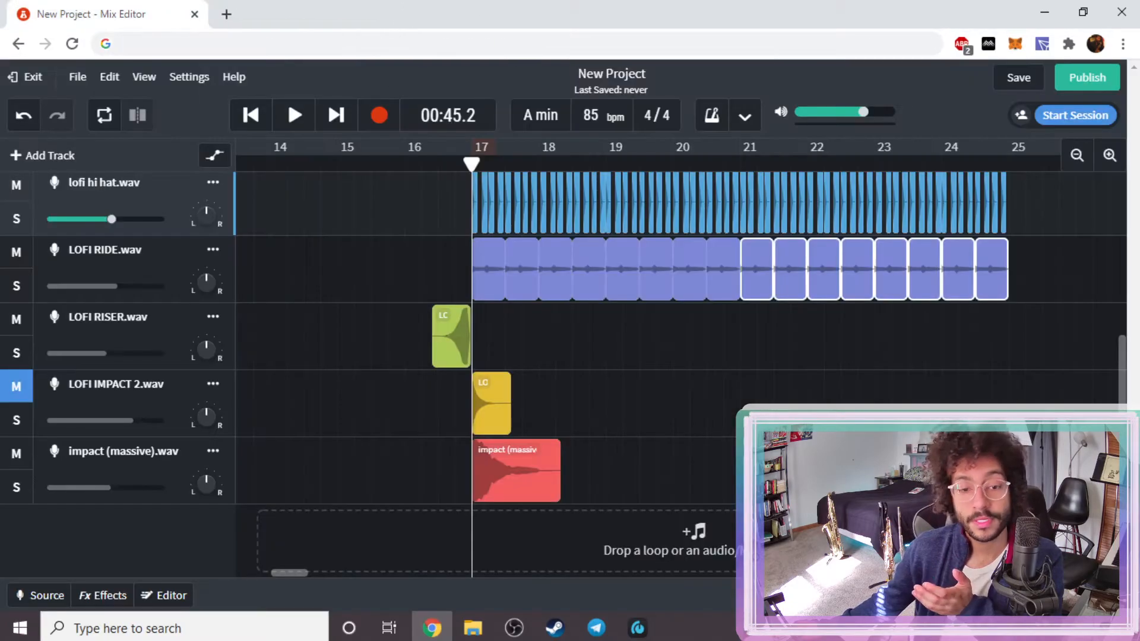
drag(467, 537, 494, 531)
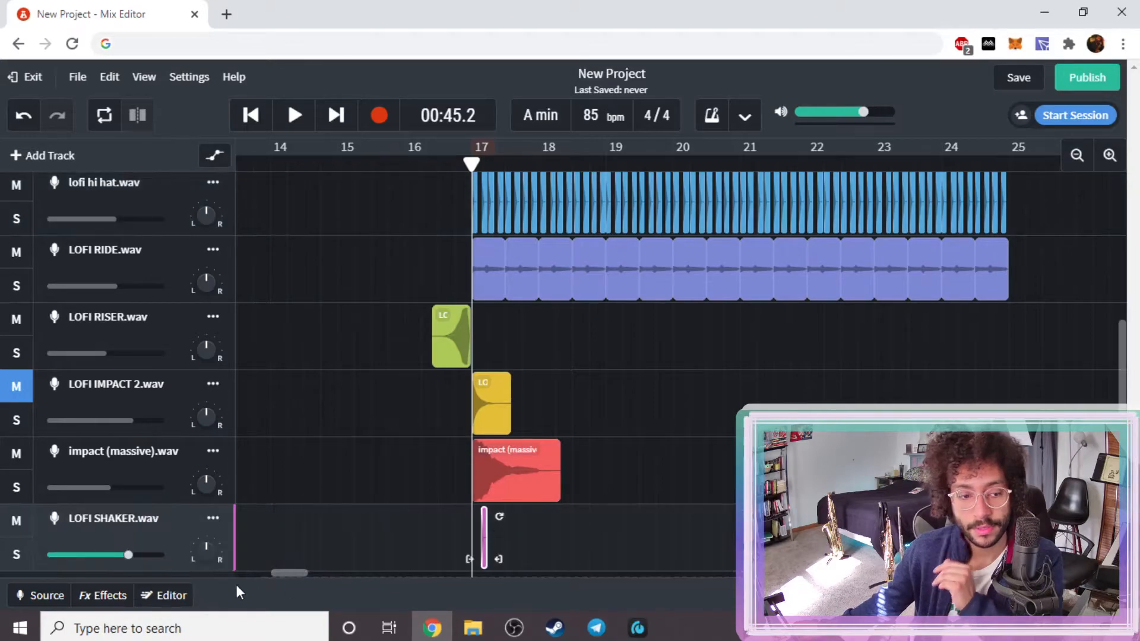
drag(153, 525, 170, 305)
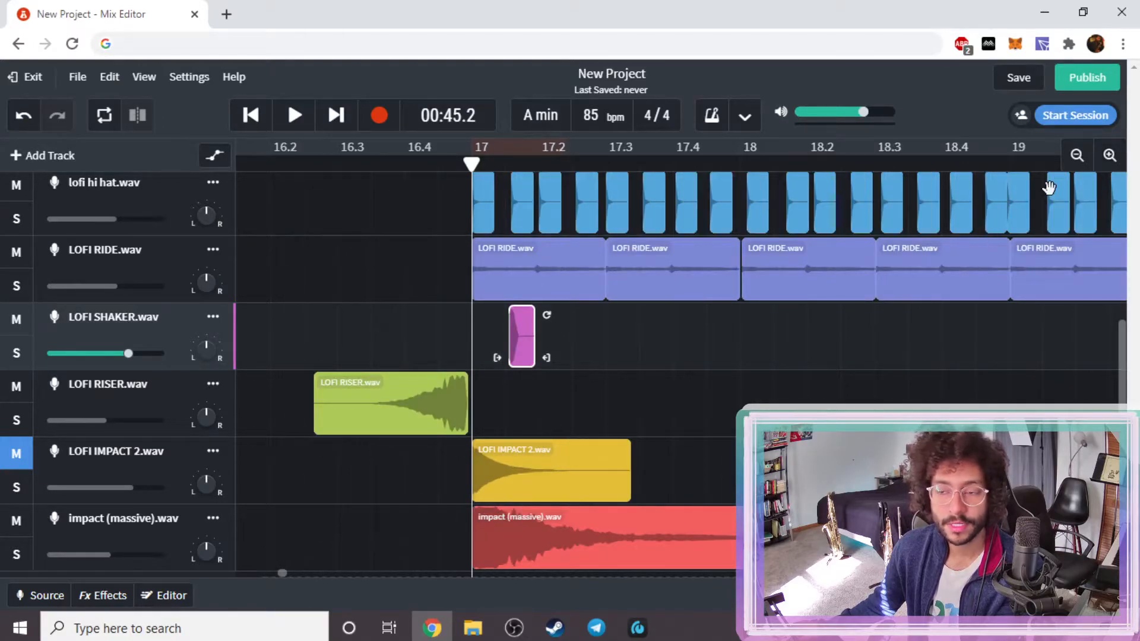
- Play the start of bar 17 to audition the shaker hit against the hi-hats and snare
click(1110, 156)
key(space)
key(space)
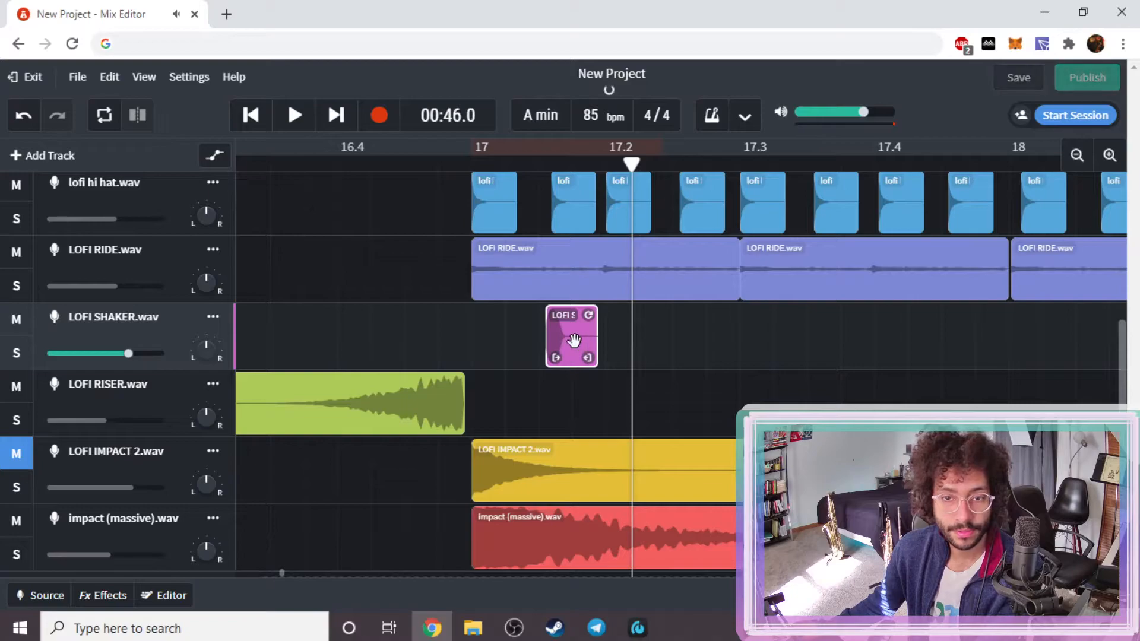
scroll(620, 328, down, 1)
scroll(620, 329, up, 2)
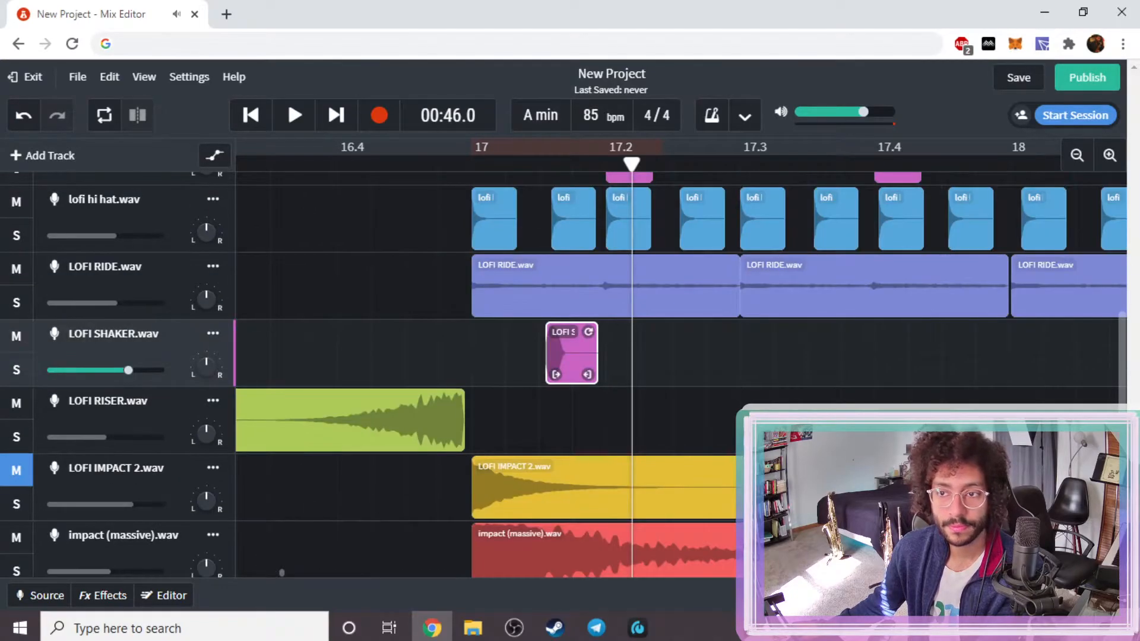
click(1078, 167)
click(1078, 167)
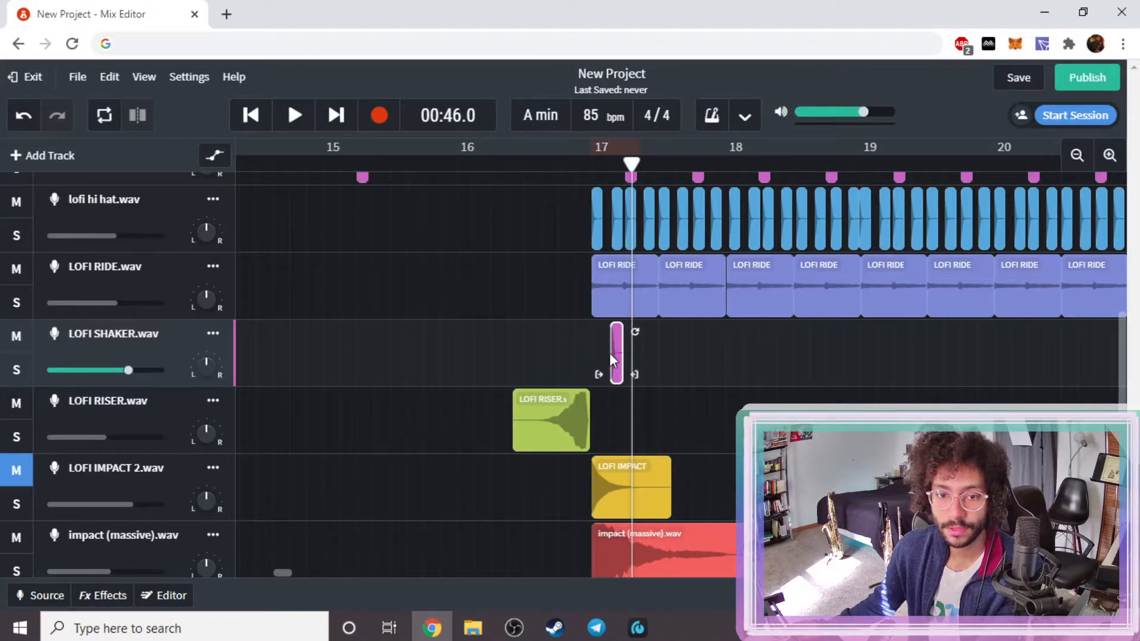
- Move the shaker clip to midway between 18.3 and 18.4, and play from bar 17
drag(628, 348, 818, 372)
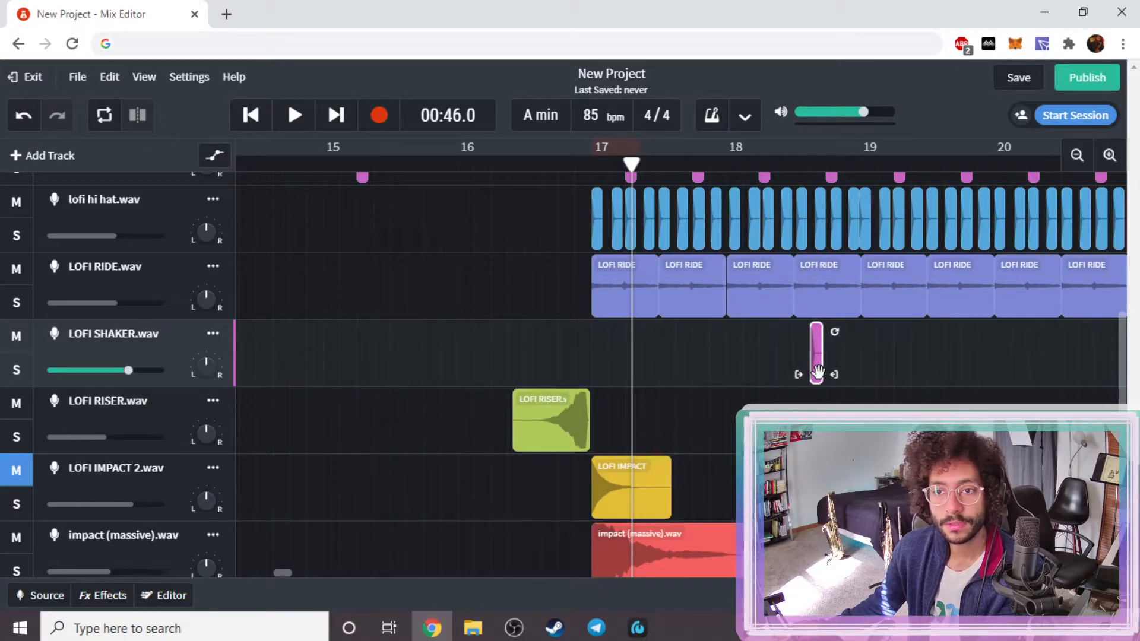
click(585, 169)
key(space)
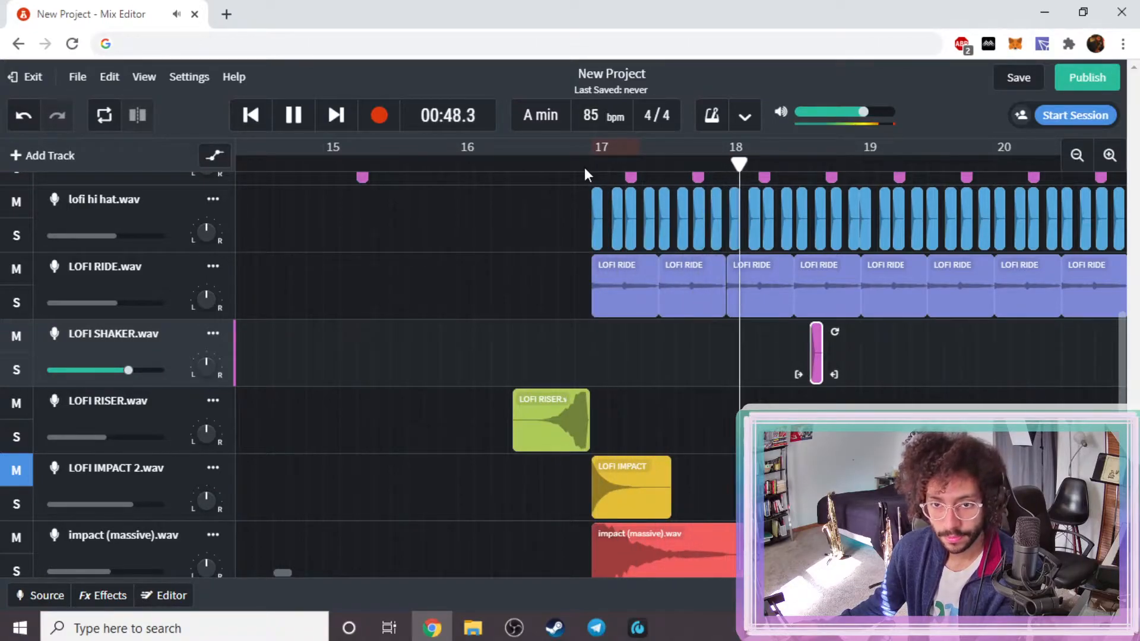
key(space)
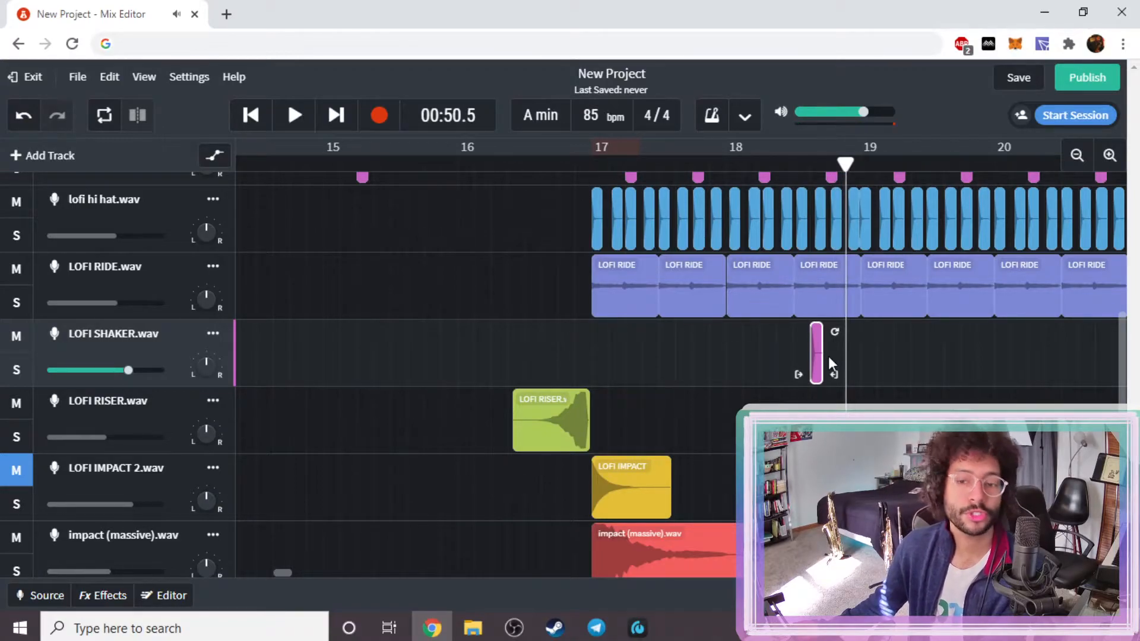
- Move the shaker clip to 18.4 and play from just before 18.3 to check its timing
click(1110, 157)
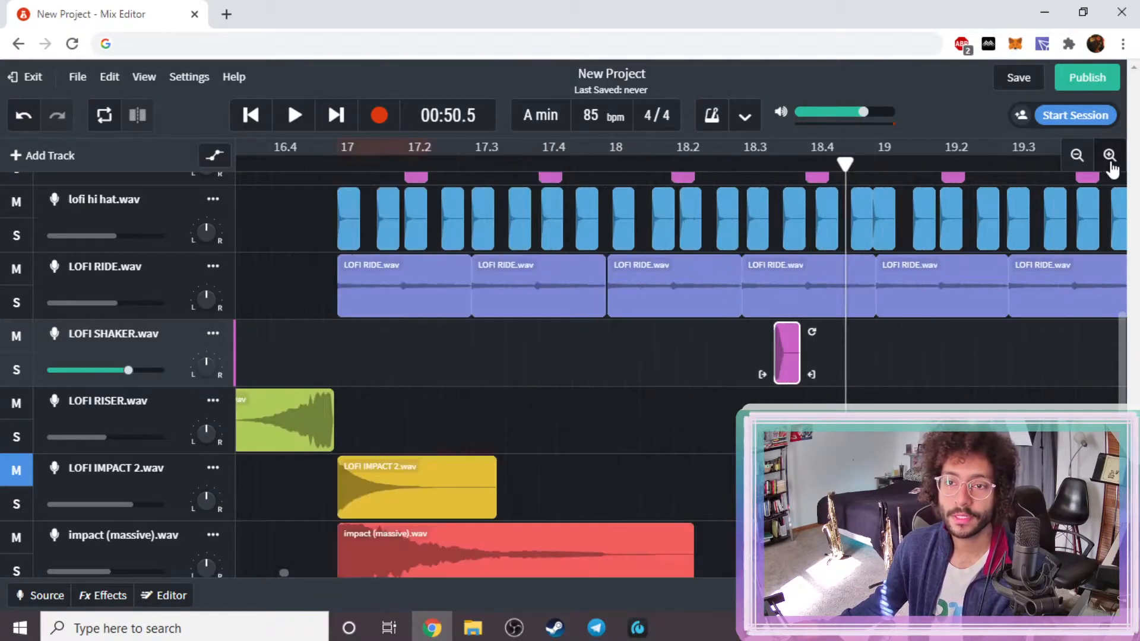
click(1111, 158)
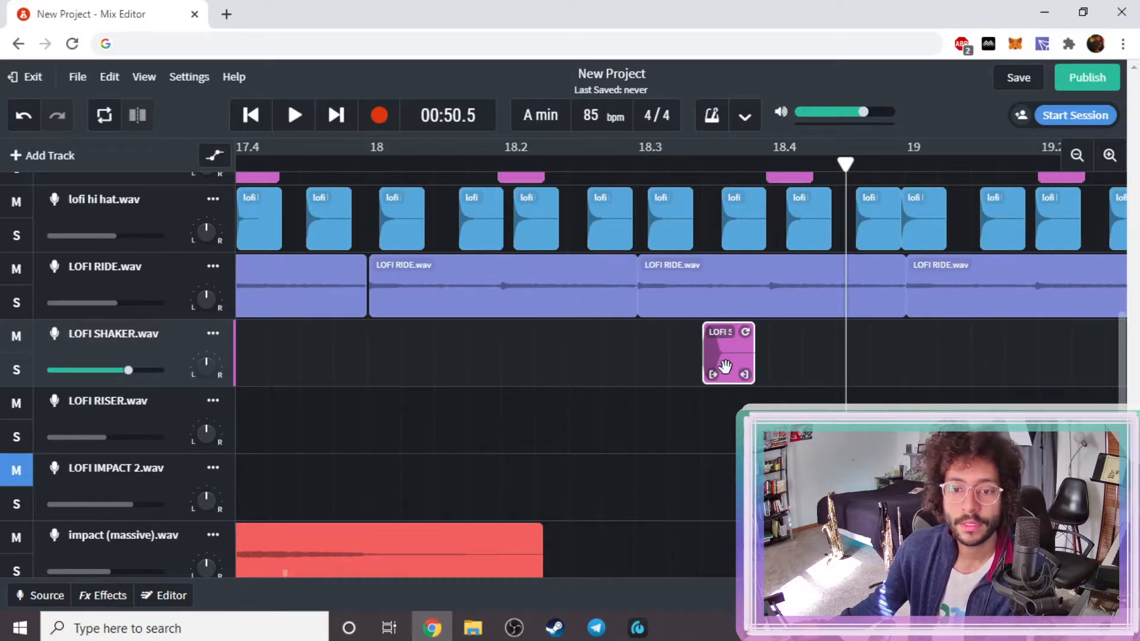
drag(749, 362, 817, 362)
click(592, 166)
key(space)
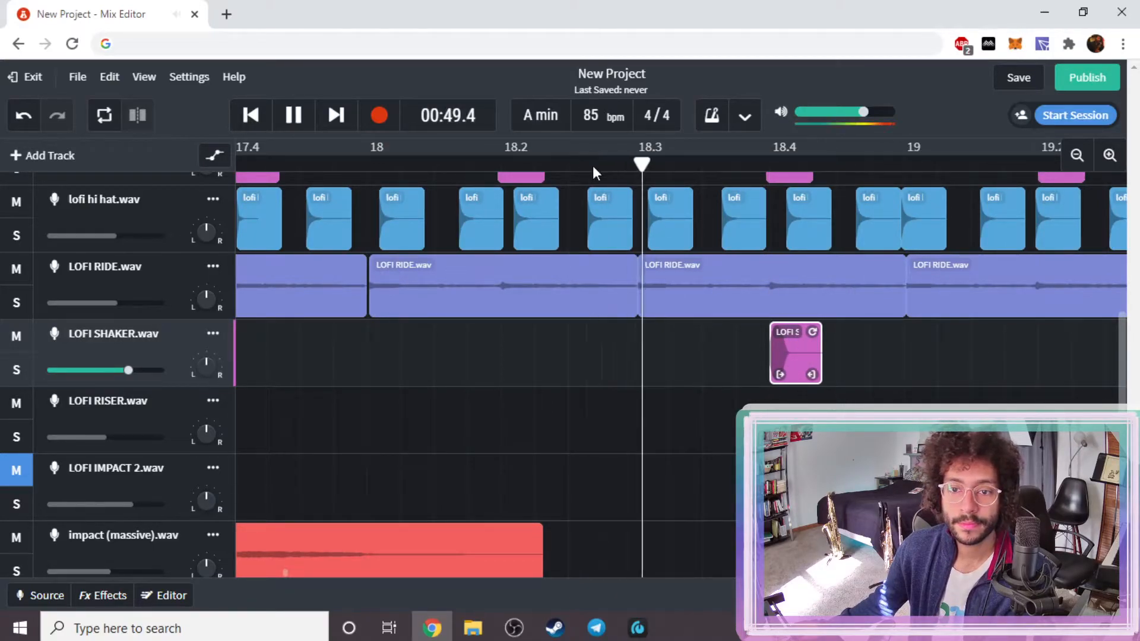
key(space)
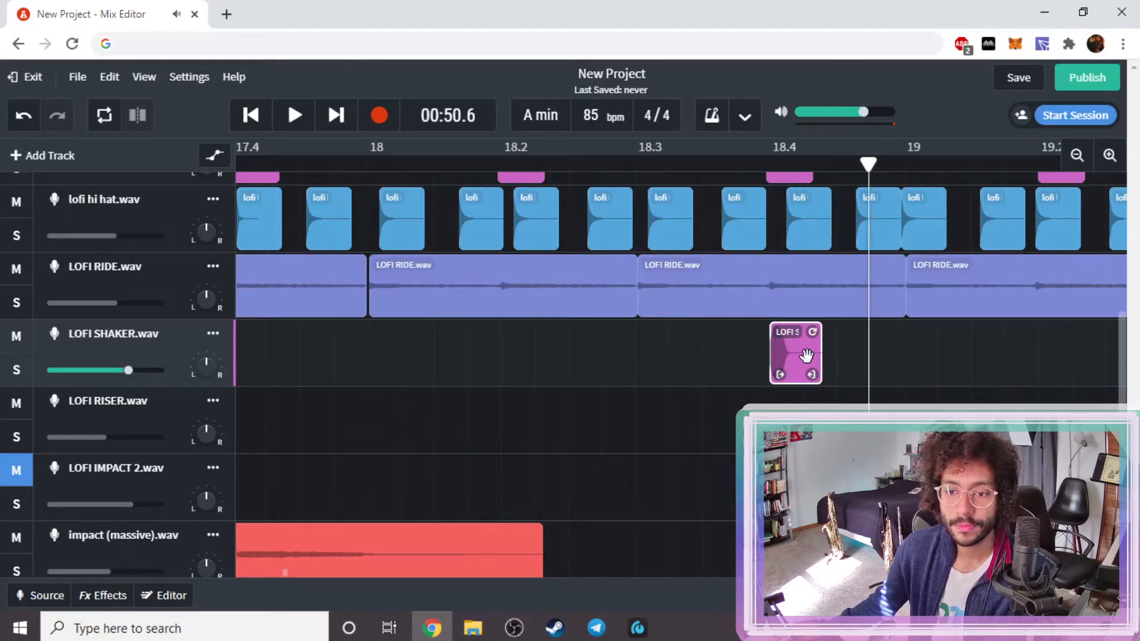
- Arrange two back-to-back shaker clips in the second half of beat 18.4, and play from 18.3
drag(804, 354, 900, 365)
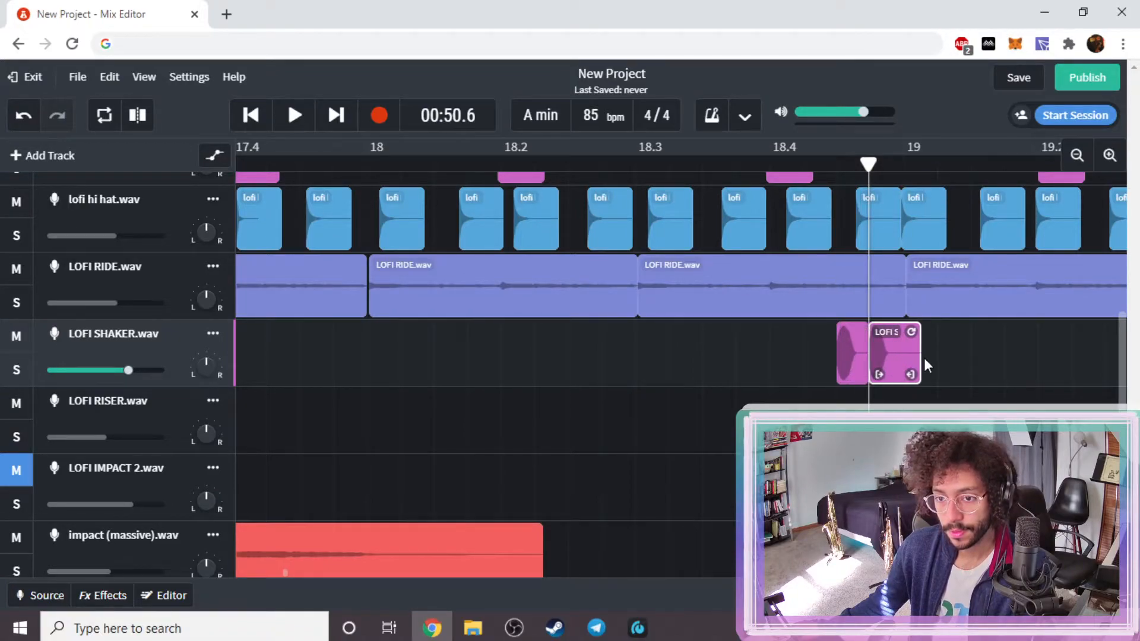
click(648, 173)
key(space)
key(space)
- Move the first shaker clip earlier to about a quarter beat after 18.4, and play from just before 18.3
click(846, 351)
drag(846, 350, 812, 352)
click(621, 157)
key(space)
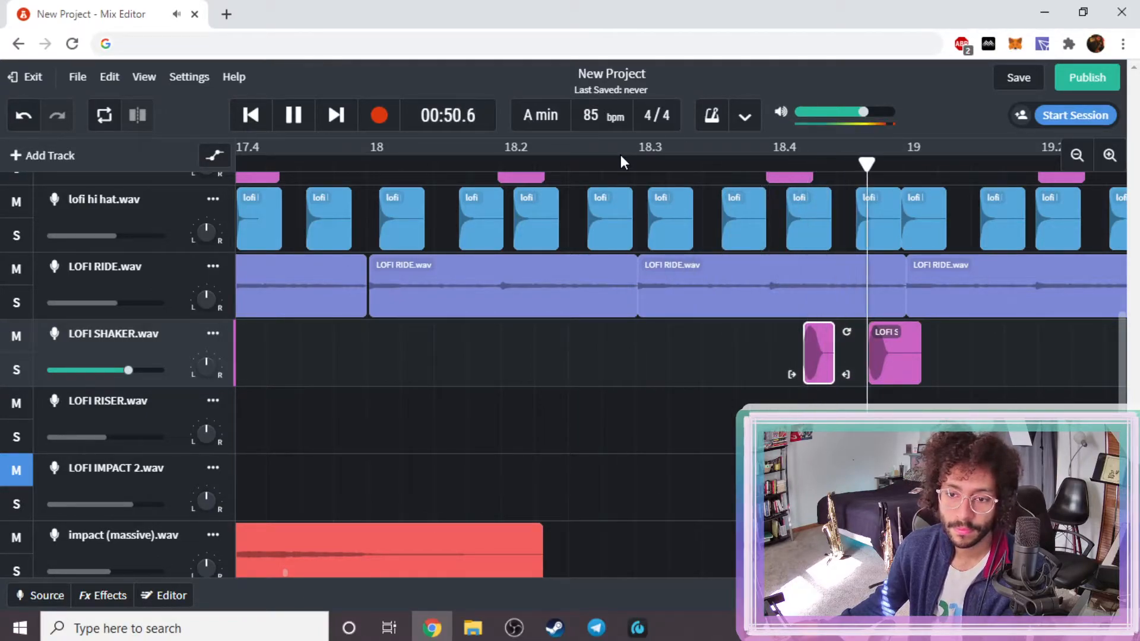
key(space)
- Move the two shaker clips closer together to about one third and two thirds of beat 18.4, and replay them
drag(894, 359, 836, 357)
click(629, 166)
key(space)
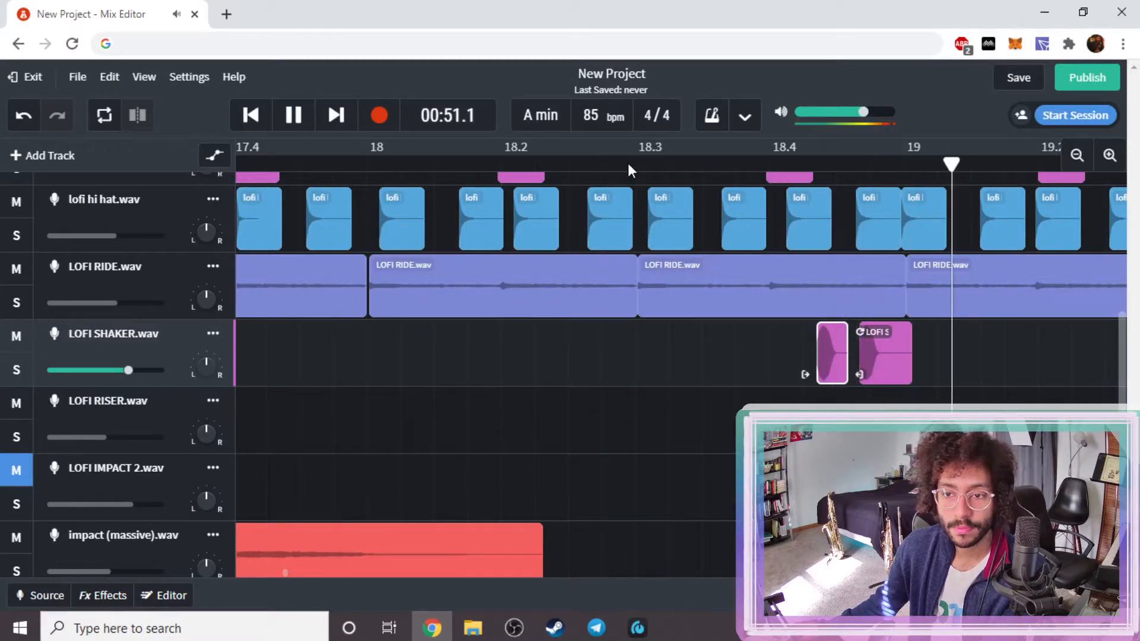
- Lower the LOFI SHAKER track's volume to about -10.2 dB and play back the passage leading into bar 19
key(space)
scroll(1026, 366, down, 2)
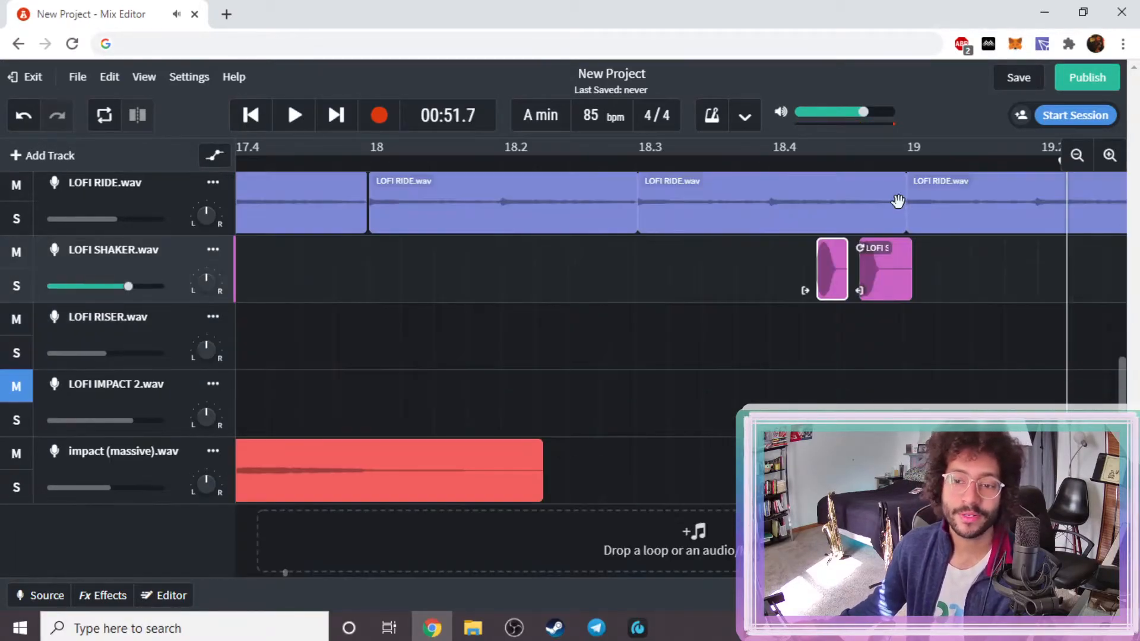
scroll(1025, 366, up, 2)
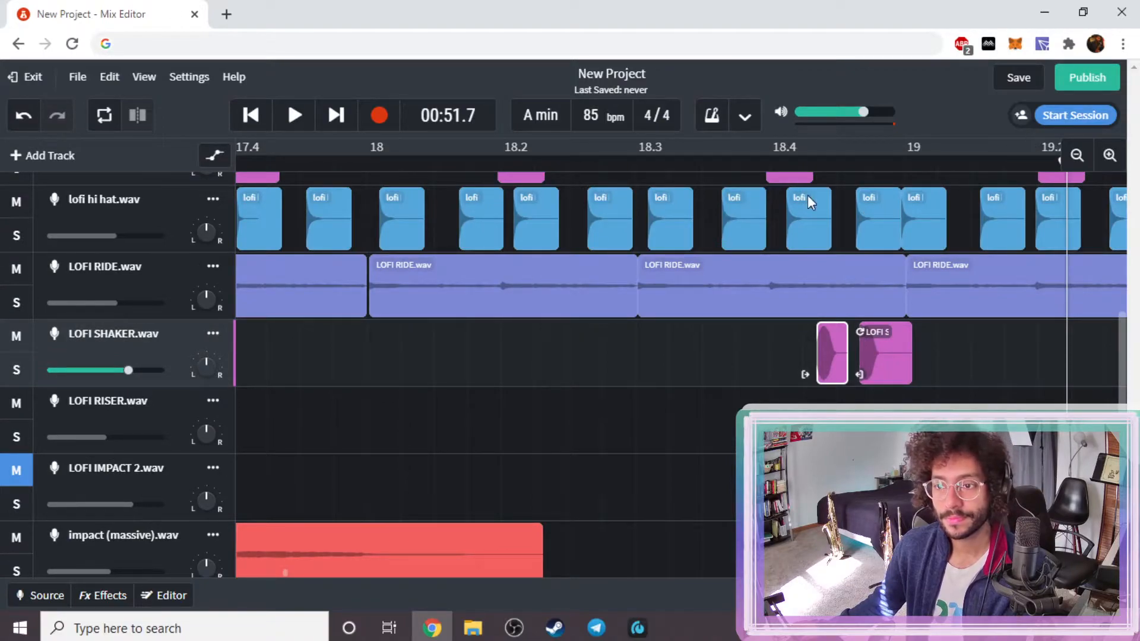
click(94, 370)
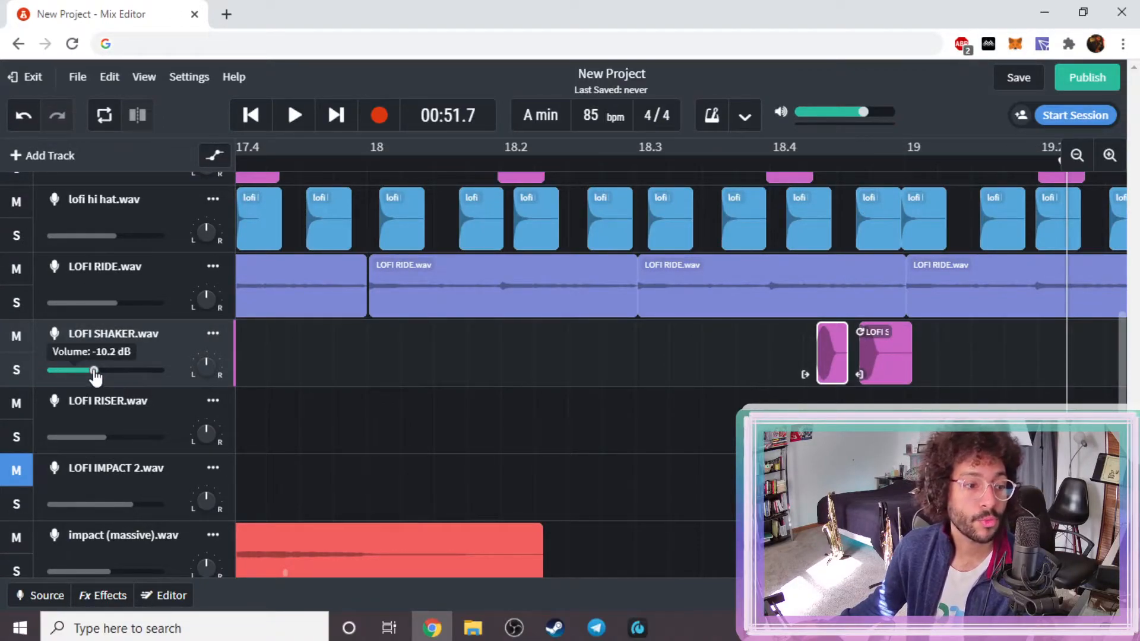
click(598, 164)
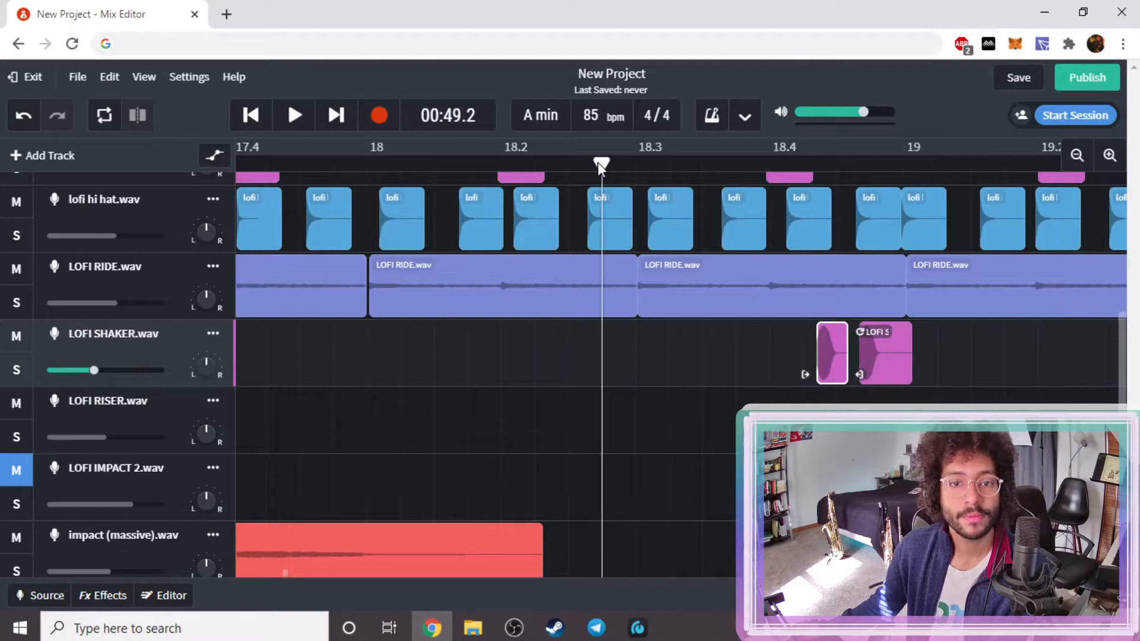
key(space)
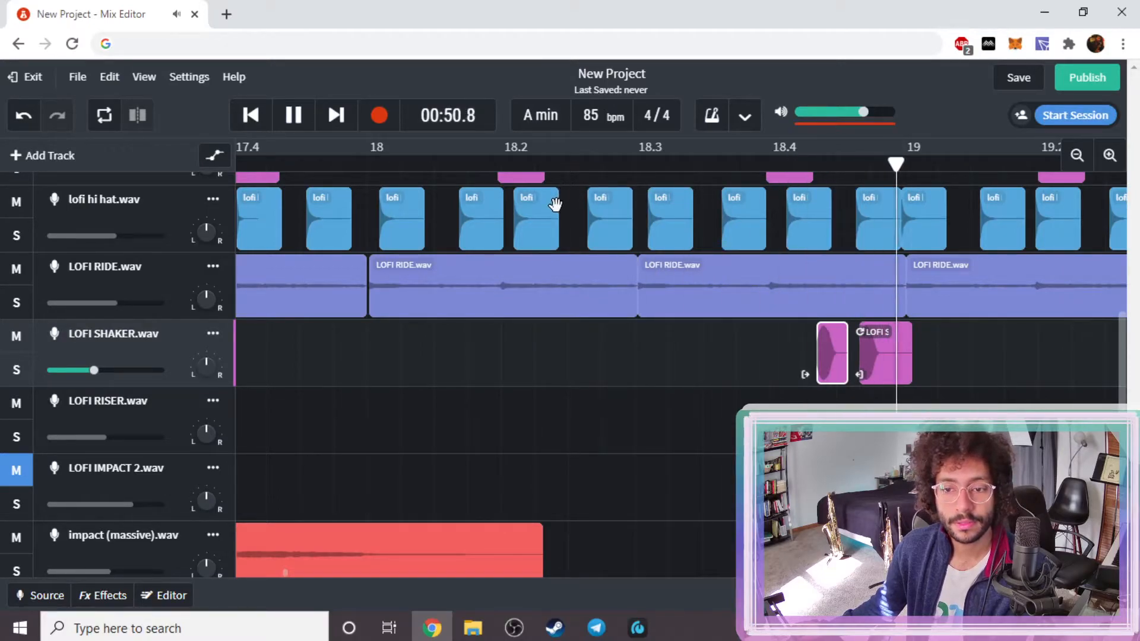
key(space)
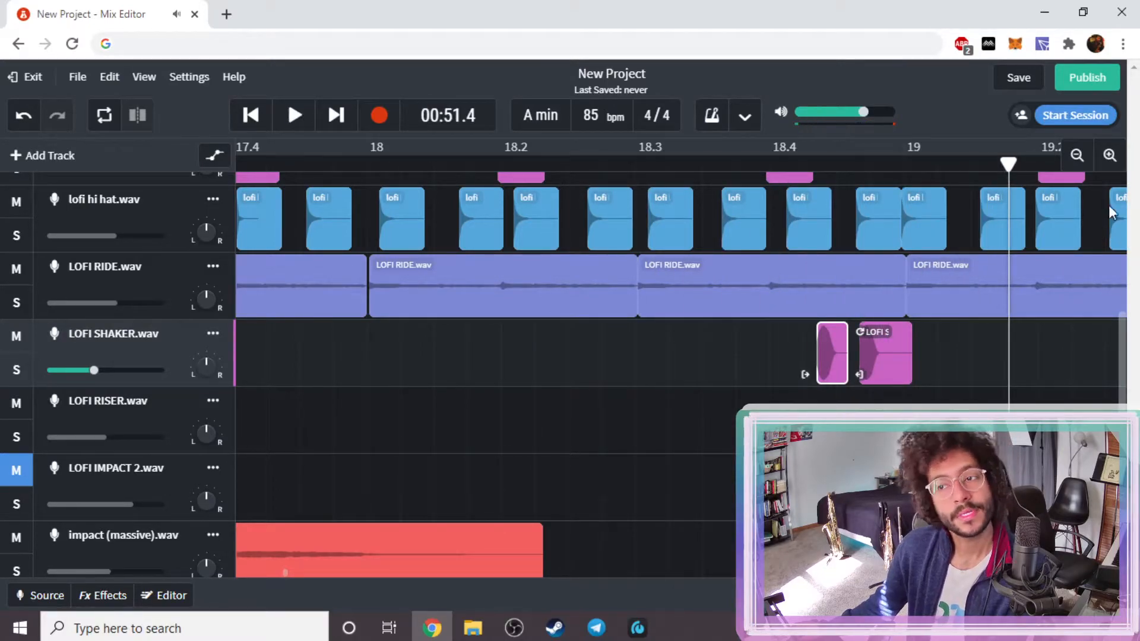
- Copy the two LOFI SHAKER clips one bar later, to just before bar 20
click(1077, 158)
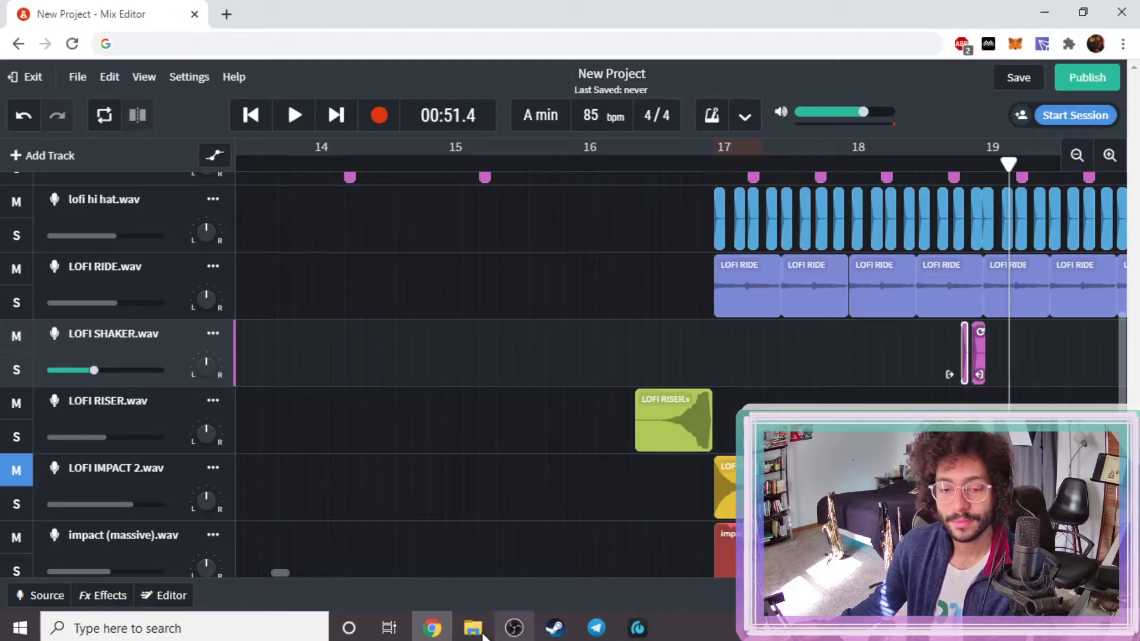
drag(275, 575, 283, 575)
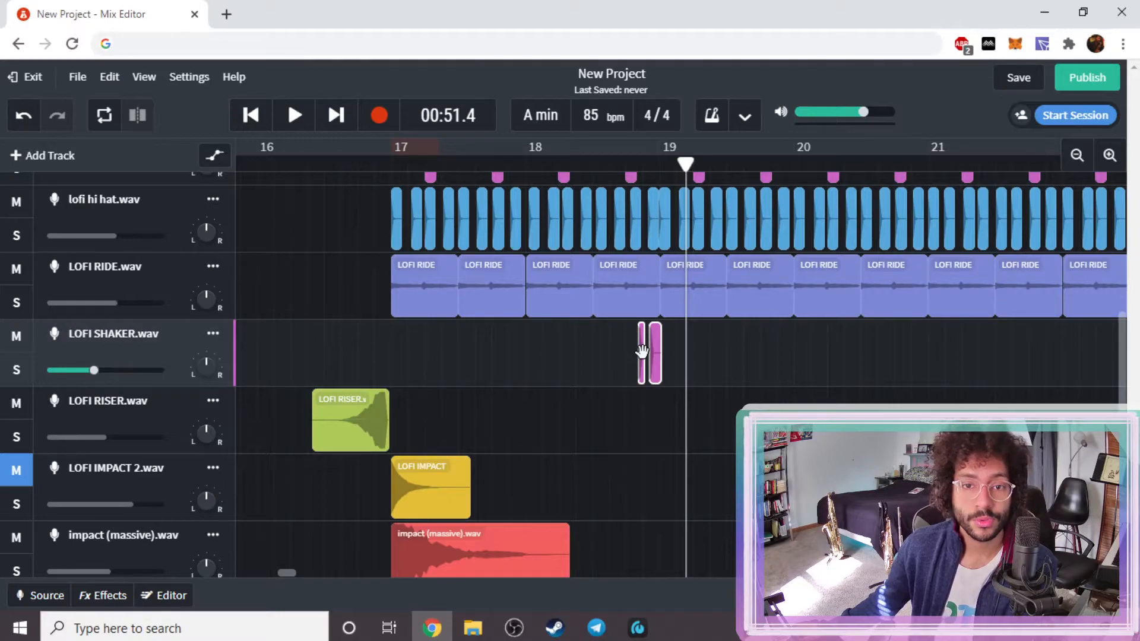
drag(643, 352, 773, 356)
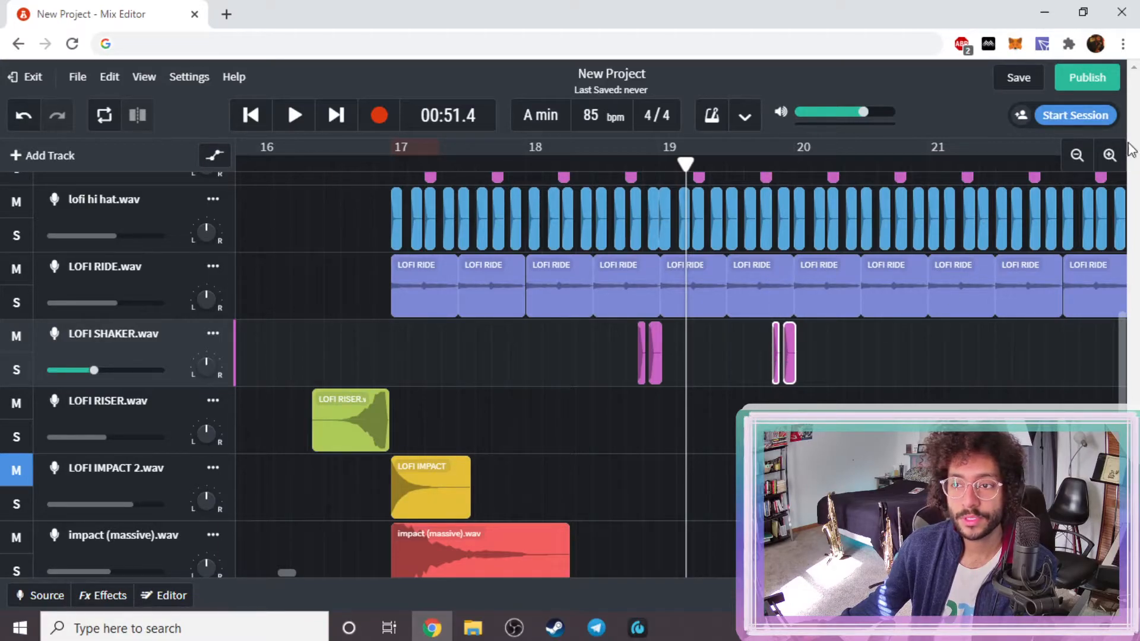
click(1110, 156)
click(1111, 156)
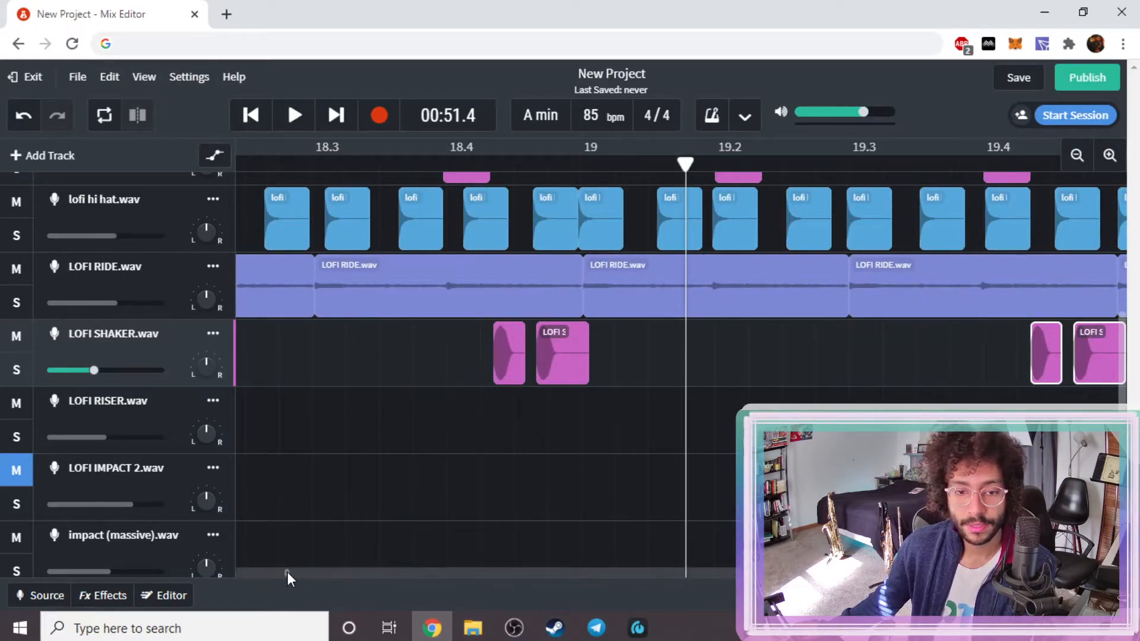
scroll(287, 571, right, 2)
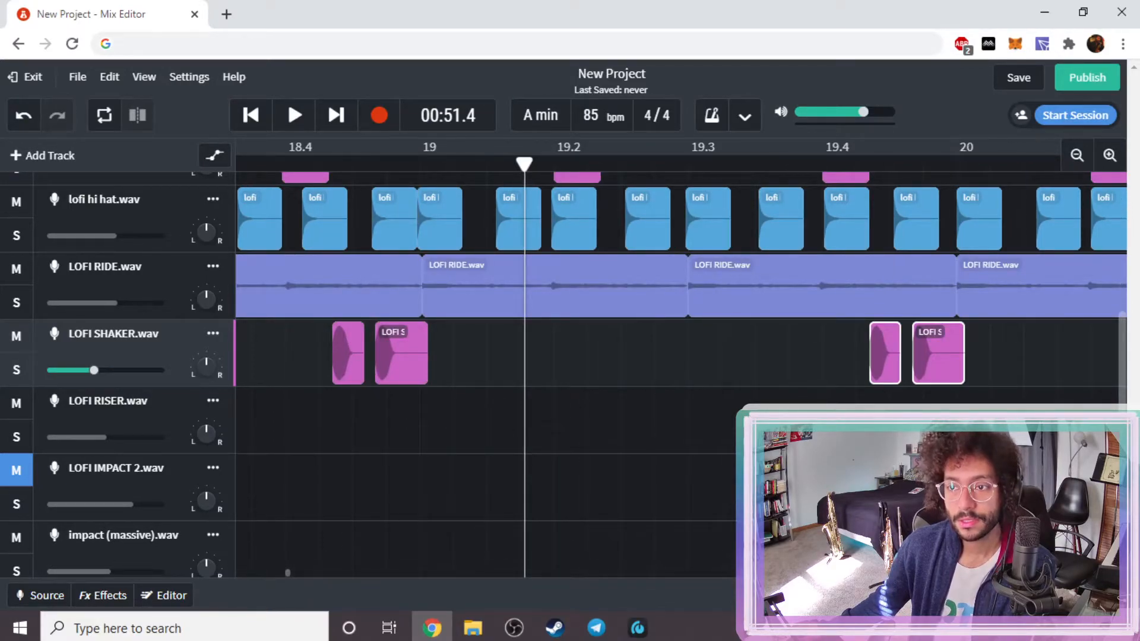
click(1077, 156)
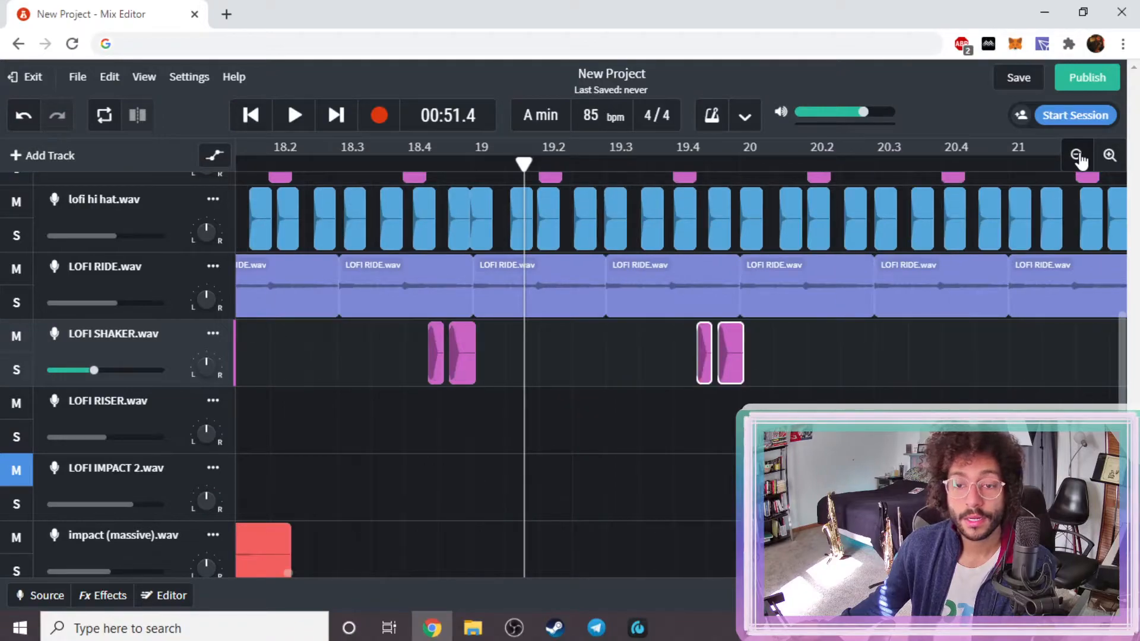
click(1078, 157)
click(1078, 157)
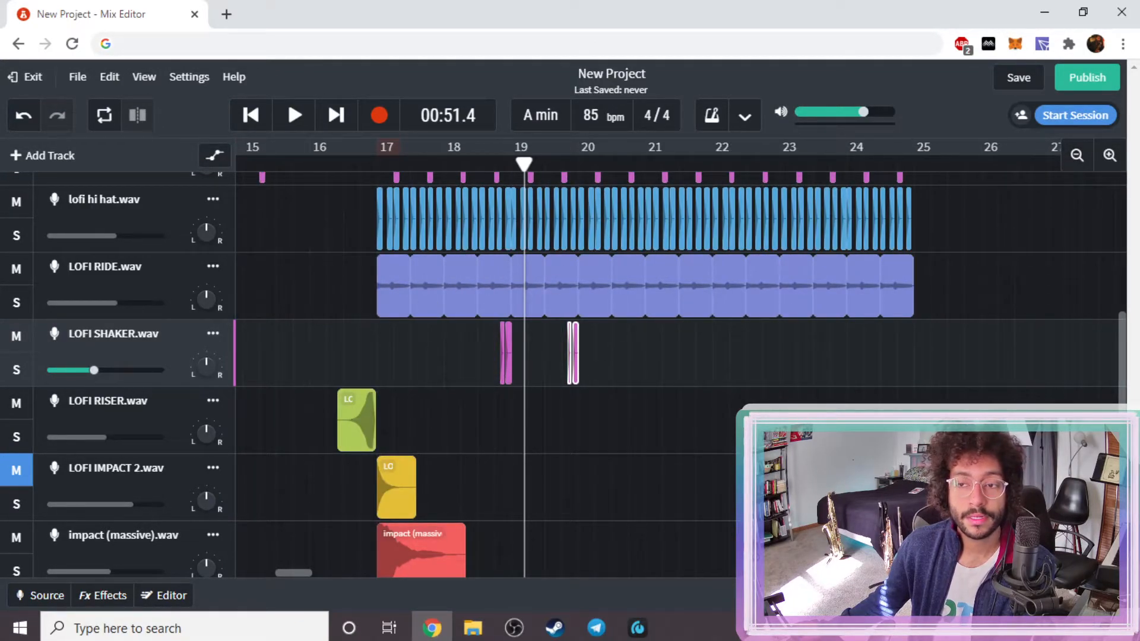
- Move the copied shaker pair one more bar later, to just before bar 21, and play back that spot
click(1109, 156)
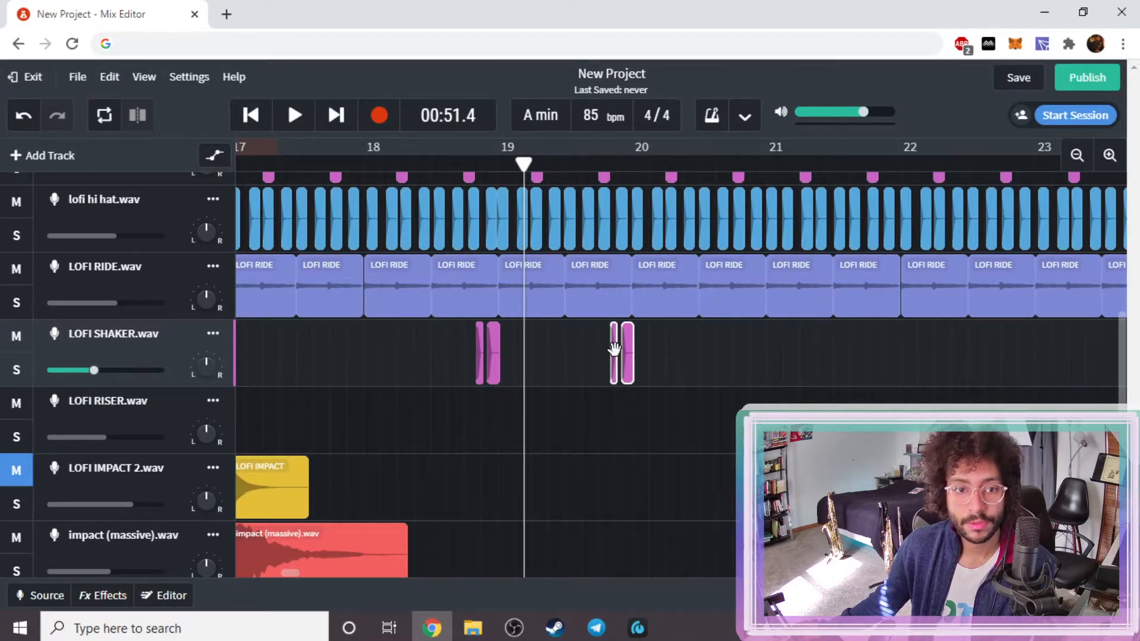
drag(616, 351, 753, 357)
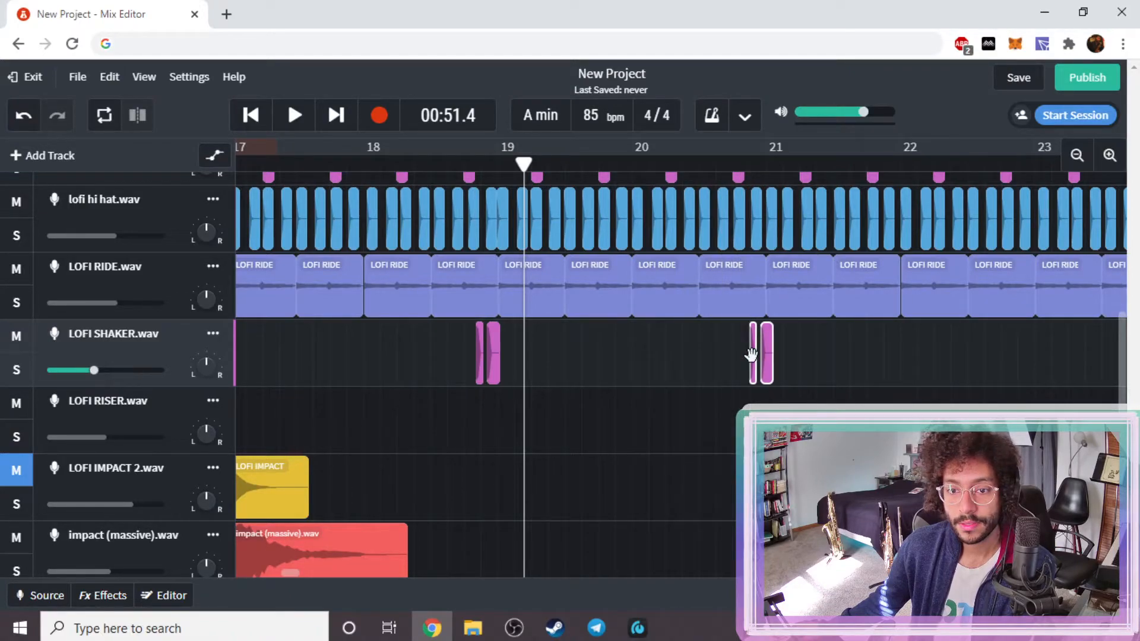
click(719, 158)
key(space)
key(space)
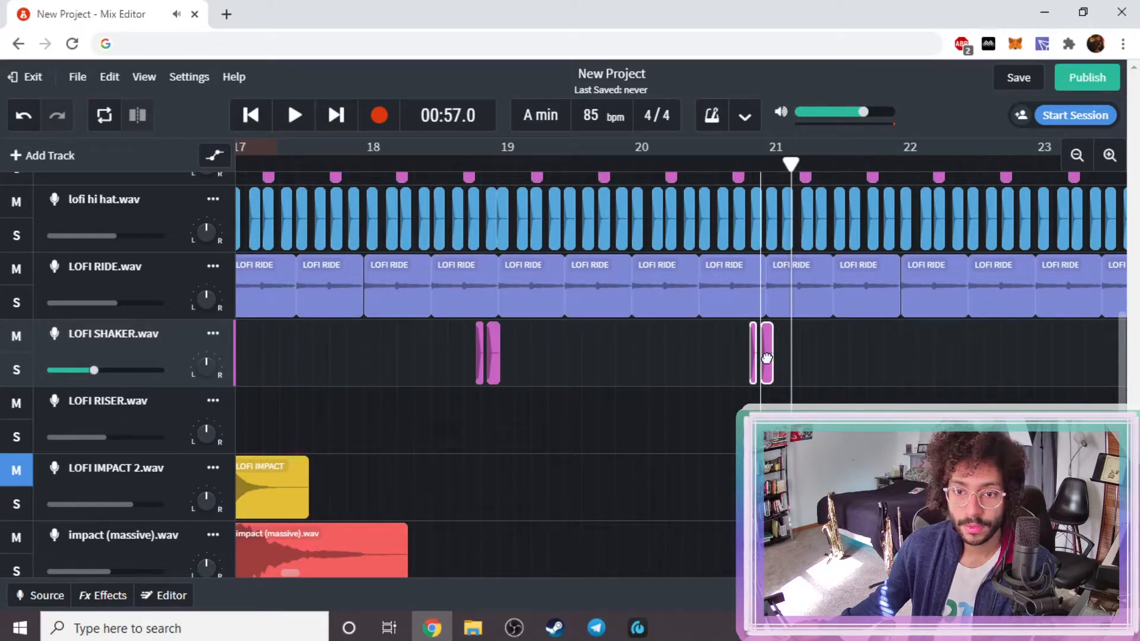
- Nudge the shaker pair near bar 21 slightly earlier and play back the result
click(1110, 156)
click(1110, 155)
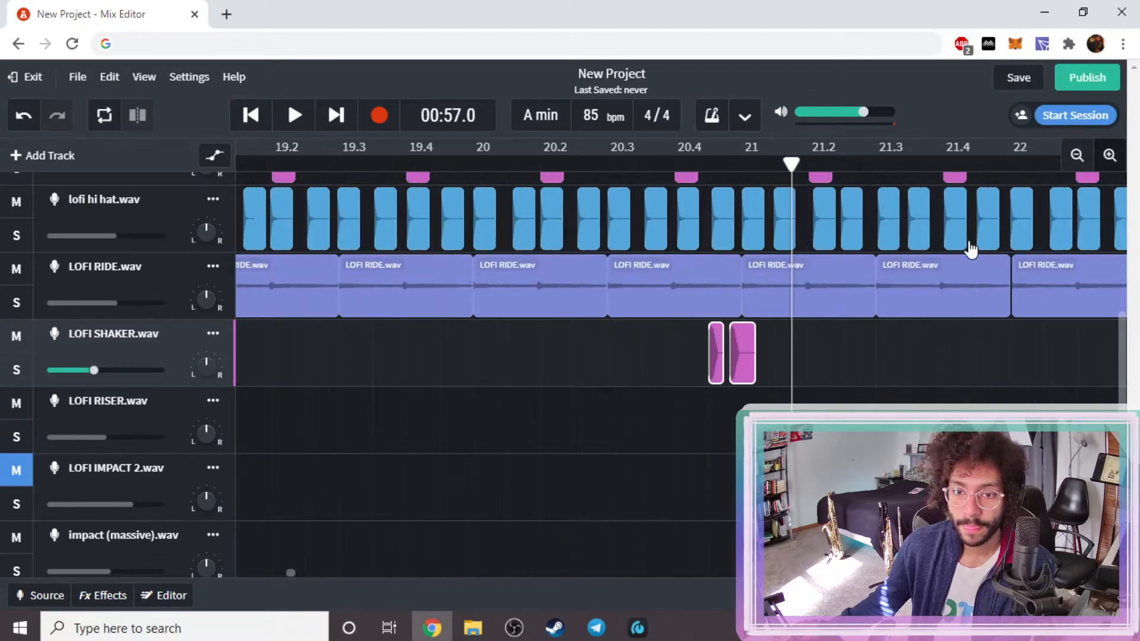
drag(701, 361, 692, 361)
click(550, 164)
key(space)
key(space)
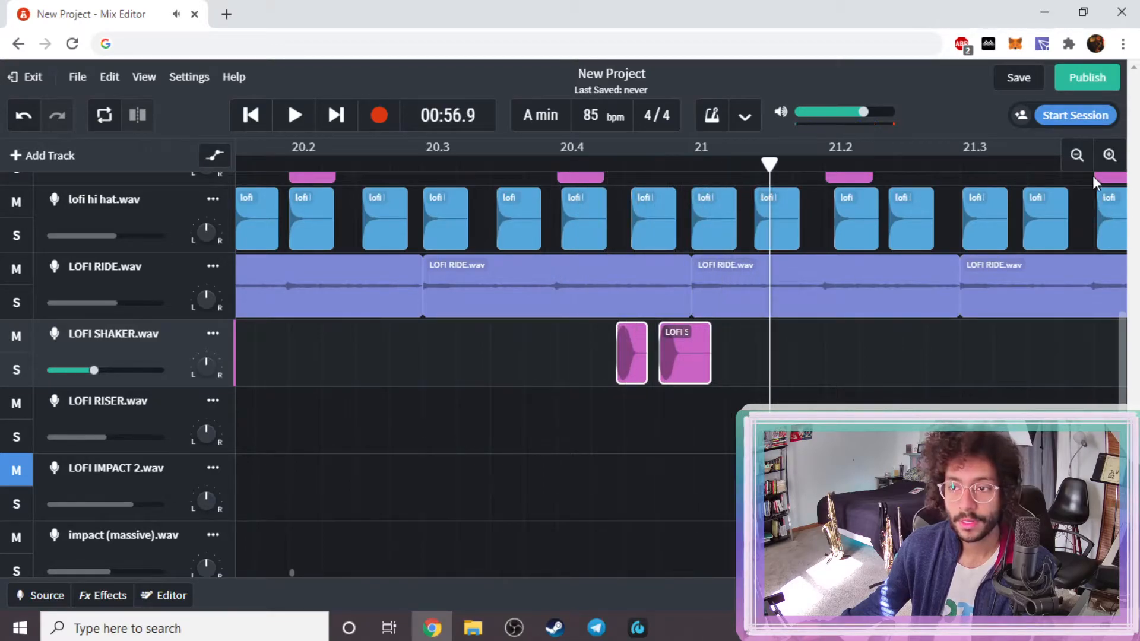
- Copy both shaker pairs four bars later, to just before bars 23 and 25
click(1082, 164)
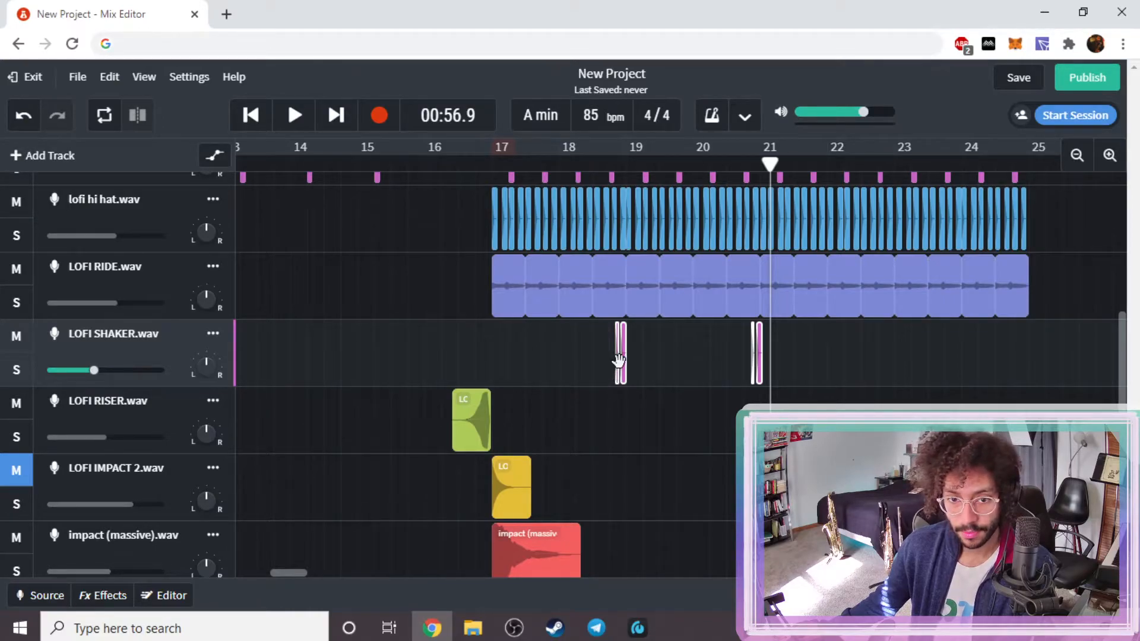
drag(622, 358, 890, 341)
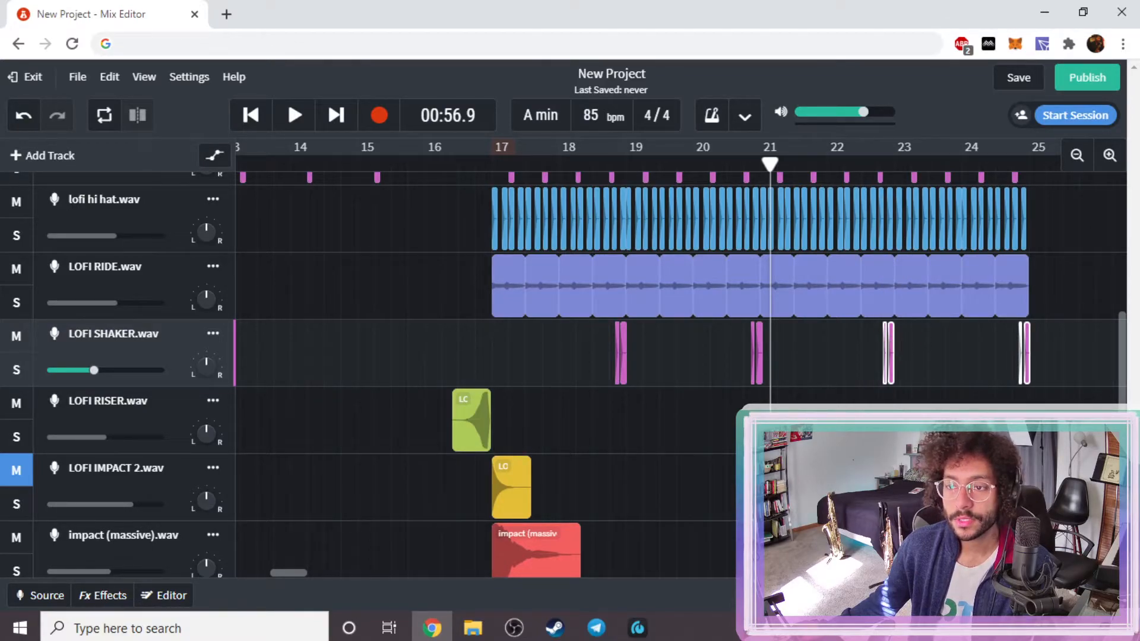
click(1109, 156)
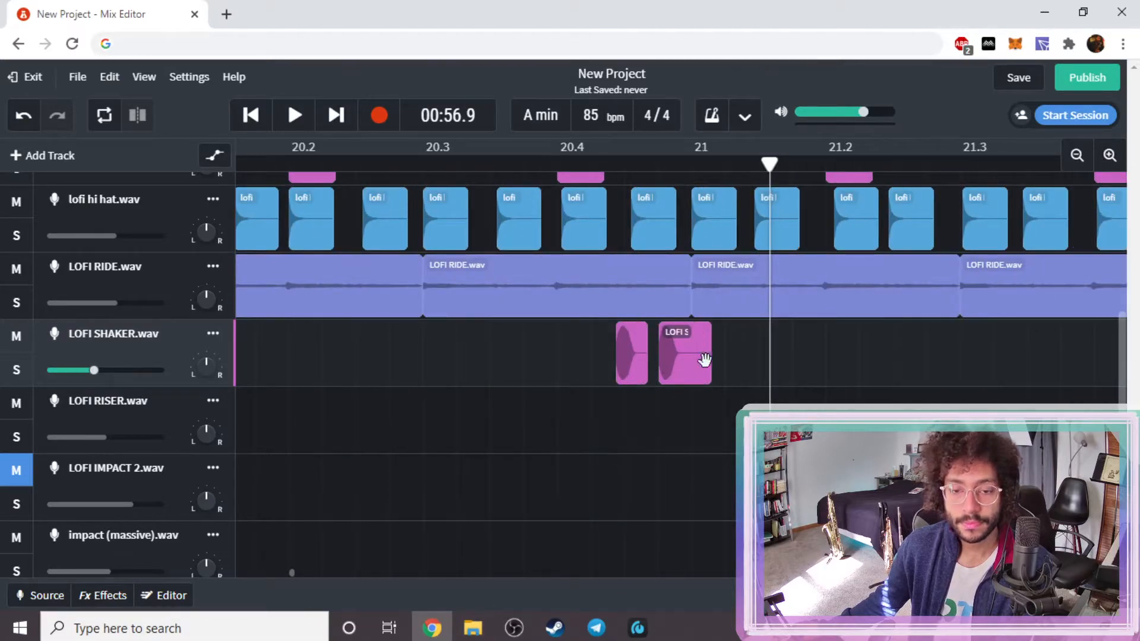
click(1090, 160)
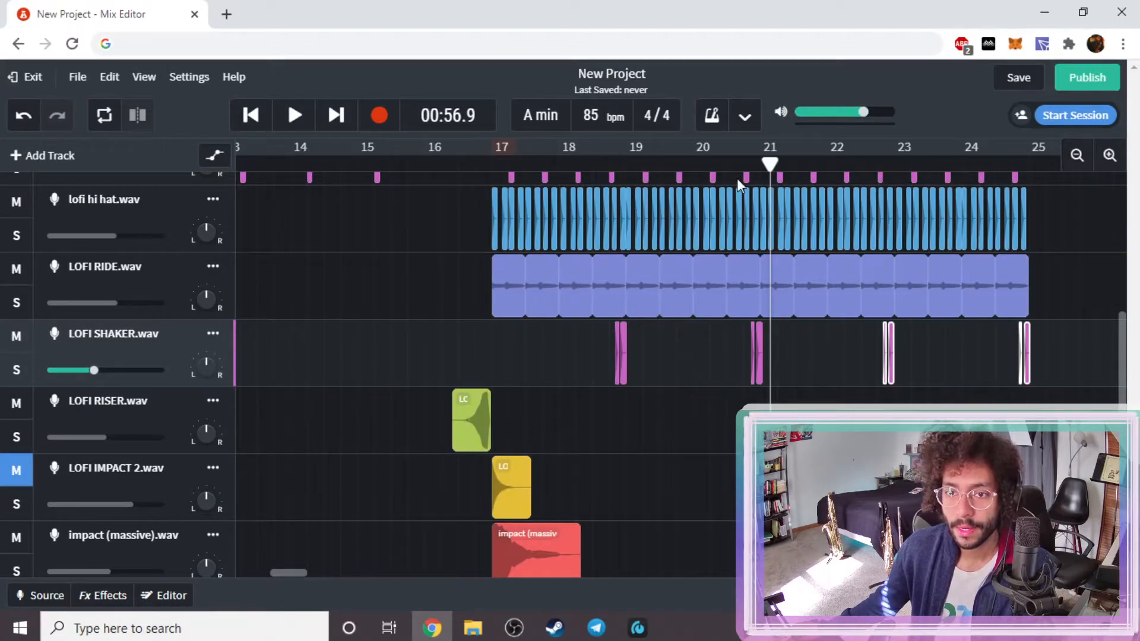
- Play back the arrangement from bar 22.4 through the end of bar 24 to check the newly copied shaker pairs
drag(766, 168, 894, 166)
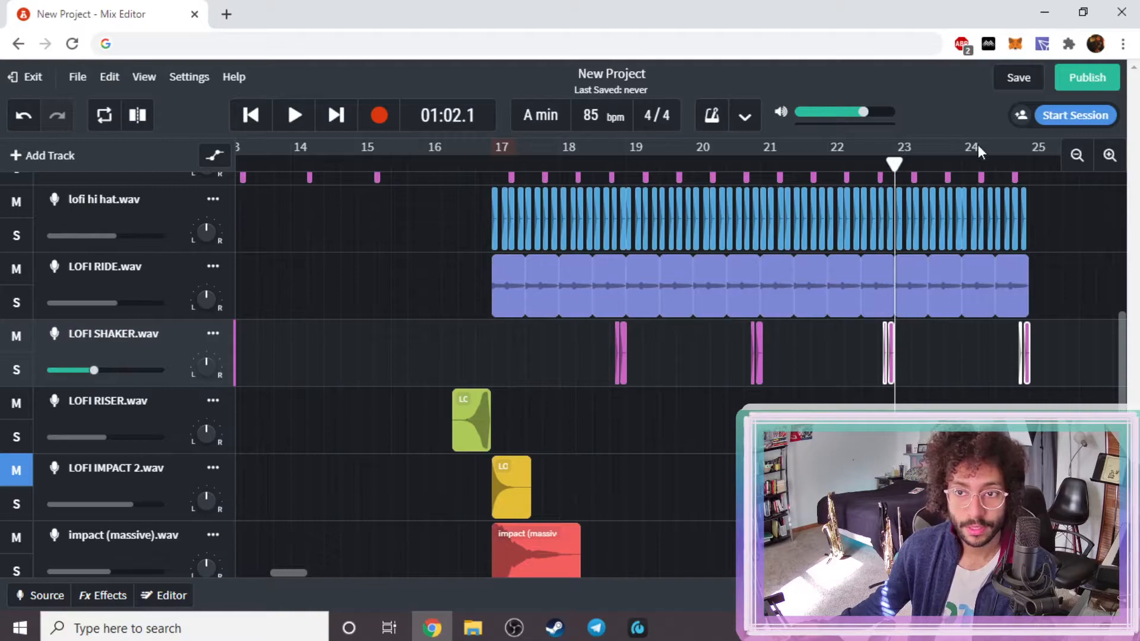
click(1110, 157)
click(1111, 157)
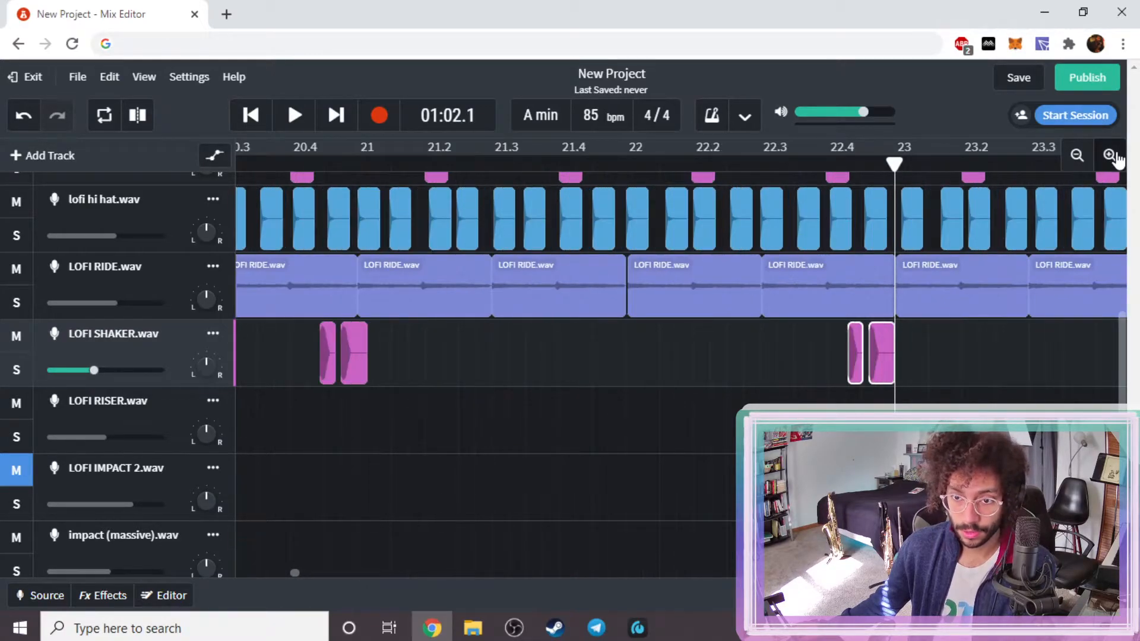
click(1110, 156)
click(1110, 156)
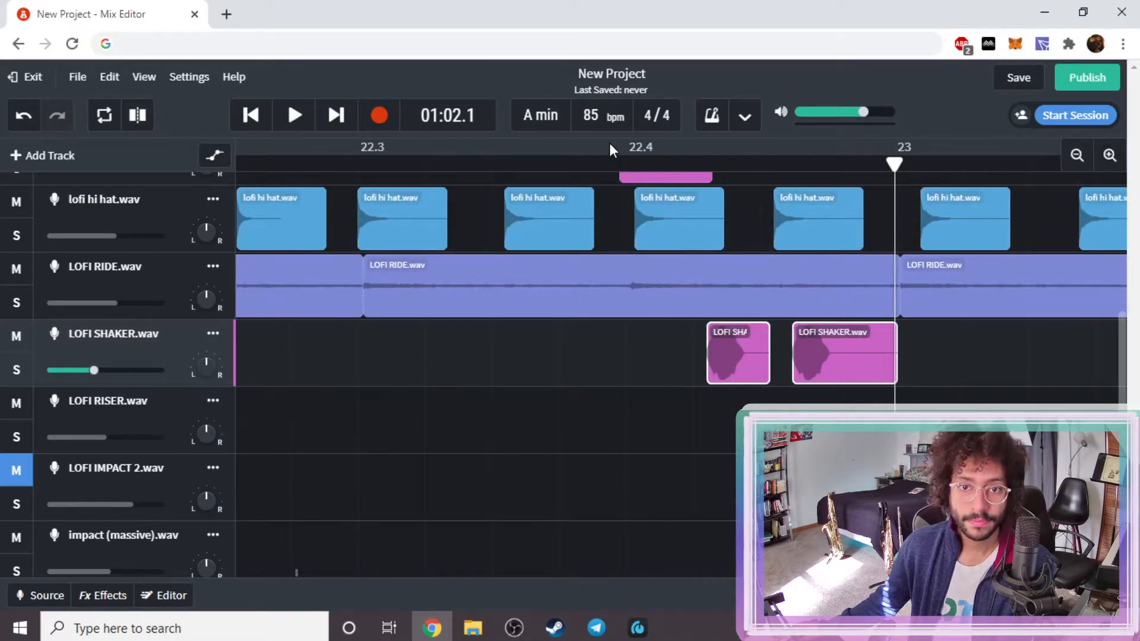
click(611, 168)
key(space)
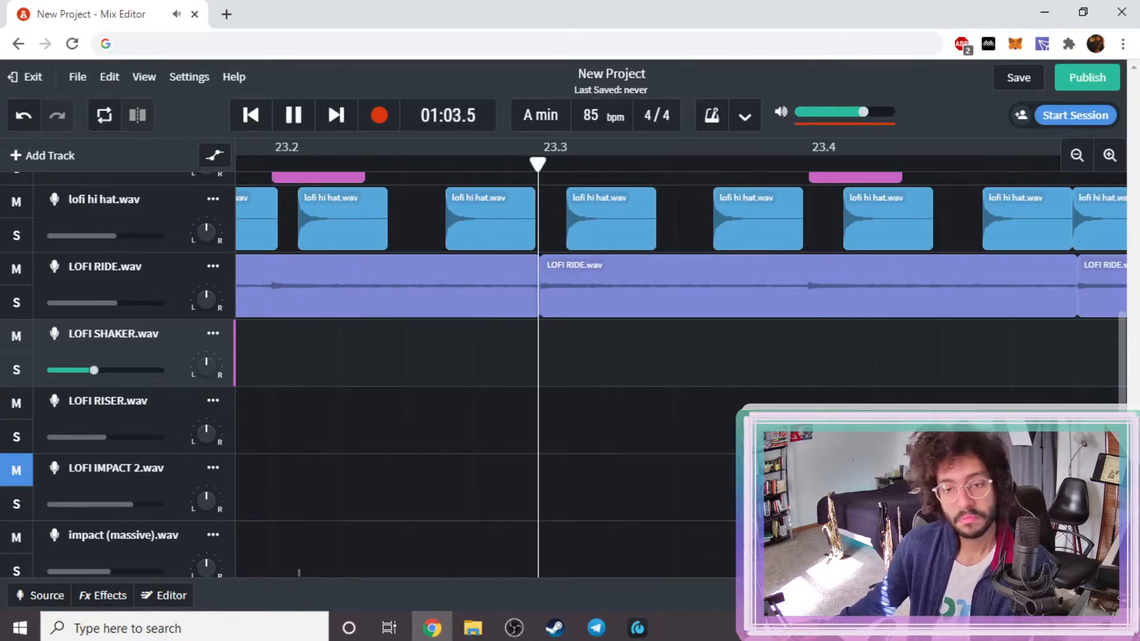
click(1078, 155)
click(1078, 155)
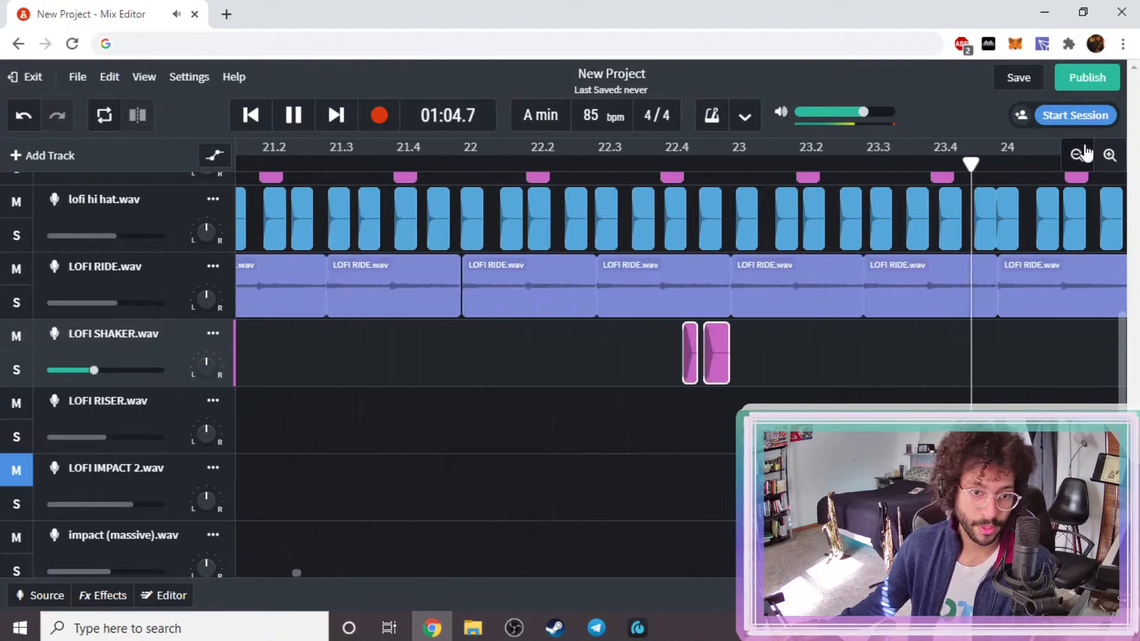
click(1078, 155)
click(1084, 155)
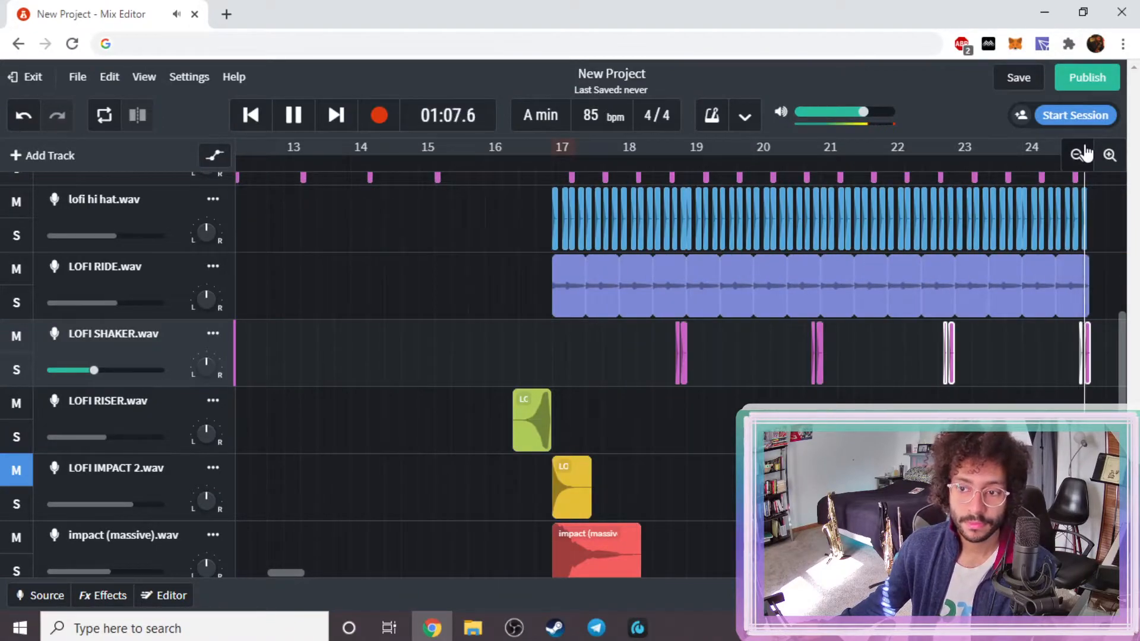
key(space)
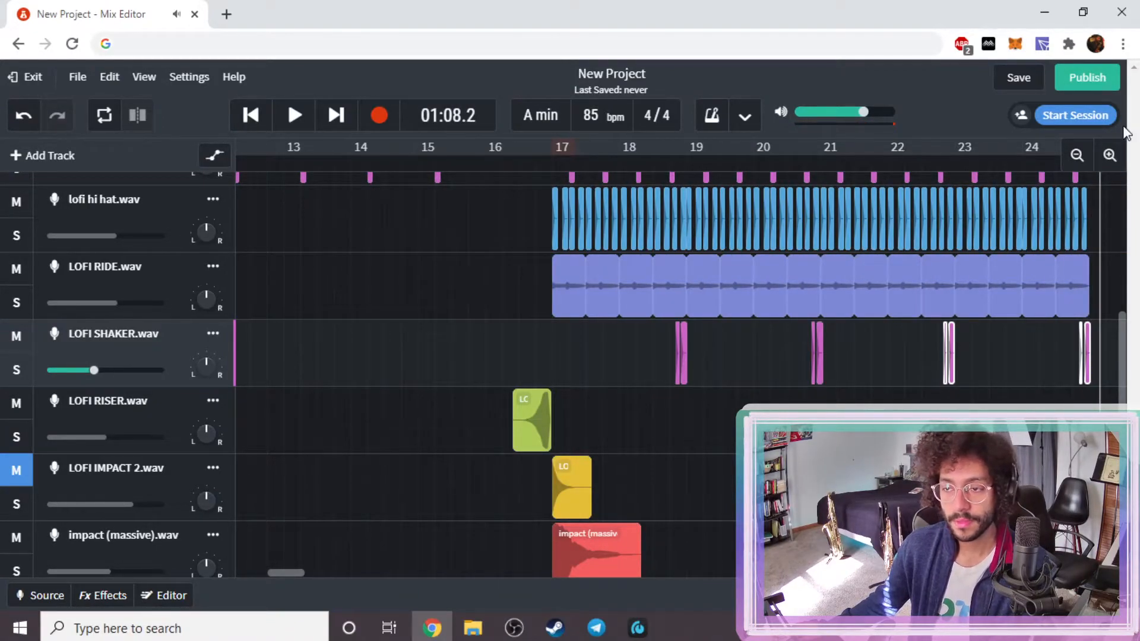
- Replay the passage from just after bar 22.3 into bar 24 to check the shaker timing before bar 23
click(1111, 157)
click(1112, 157)
drag(515, 340, 515, 345)
click(422, 160)
key(space)
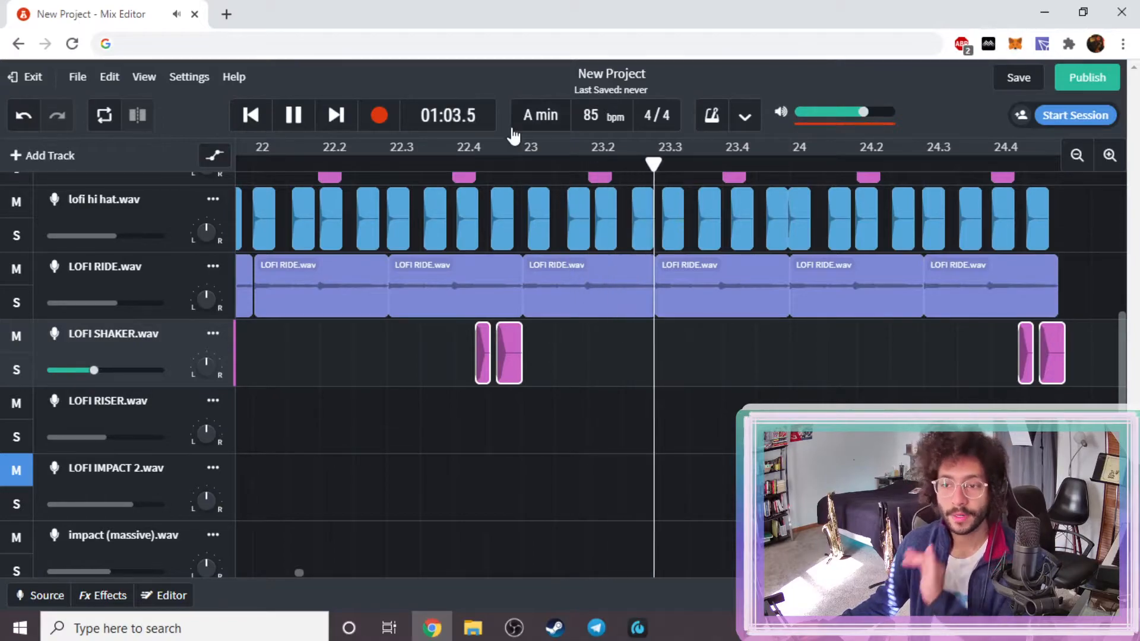
key(space)
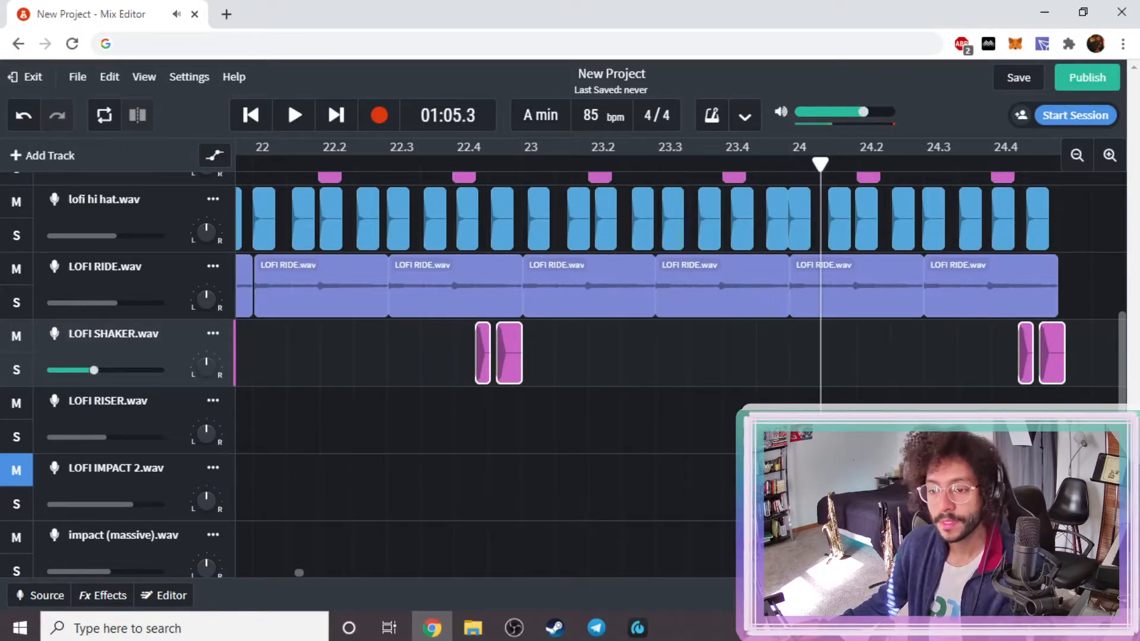
- Trim the end of the last shaker clip before bar 25 to line up with the end of the ride clip
click(1051, 413)
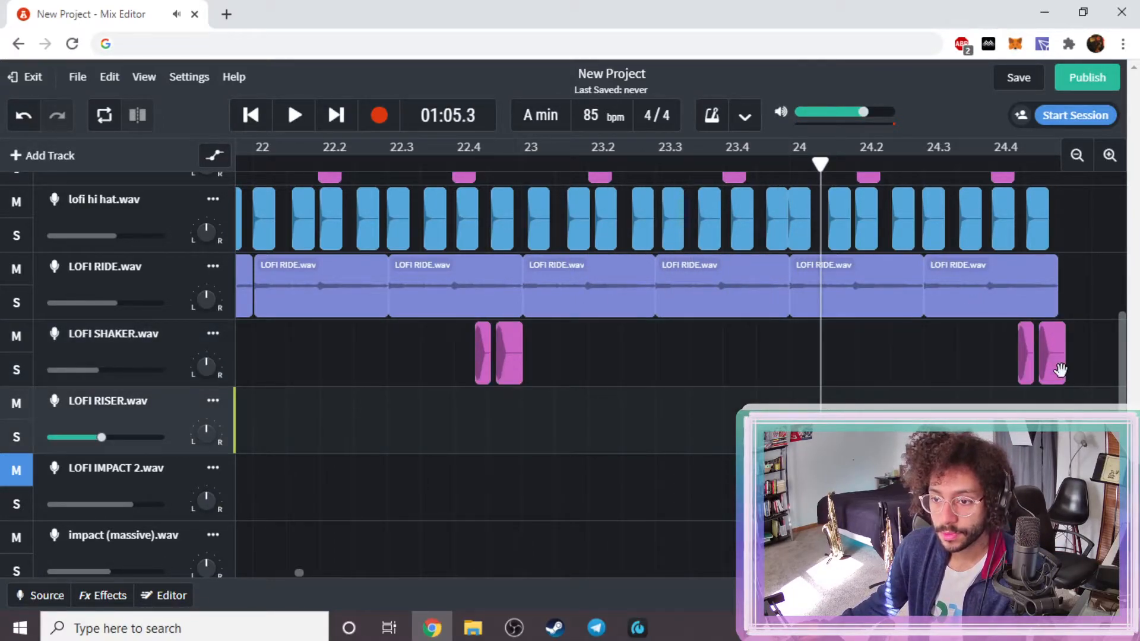
click(1058, 370)
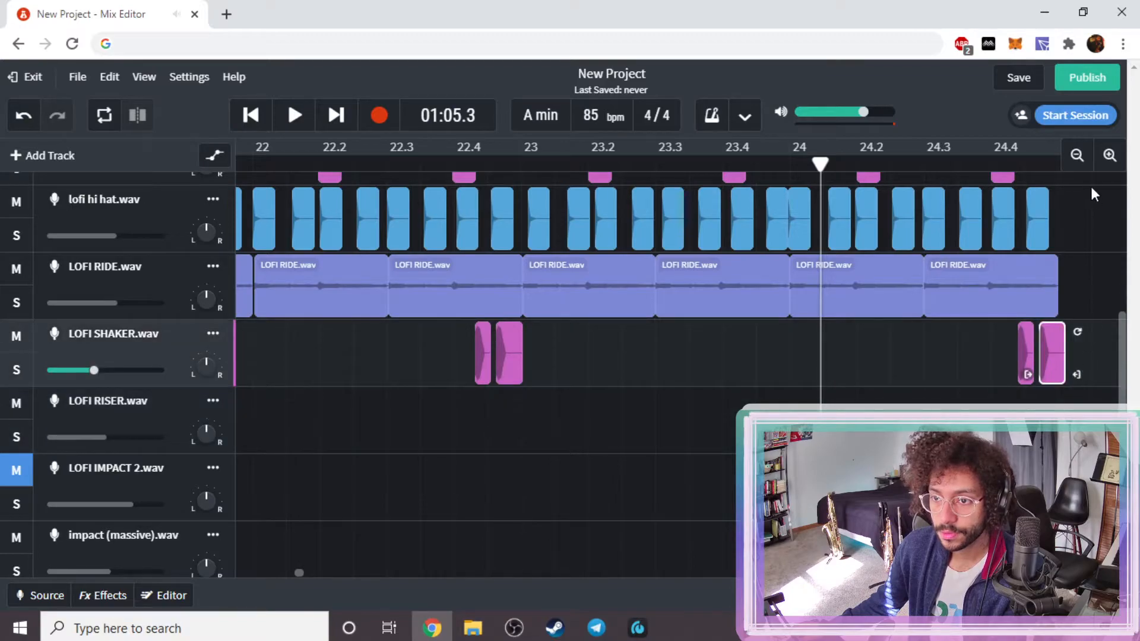
click(1109, 156)
click(1109, 156)
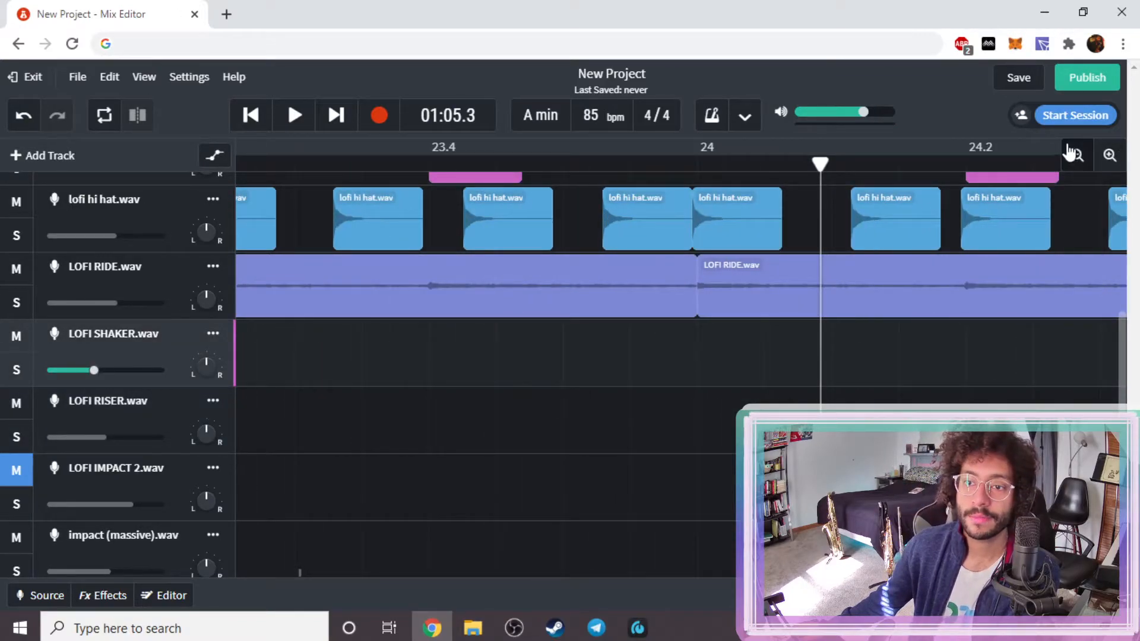
click(1072, 154)
drag(820, 165, 1035, 164)
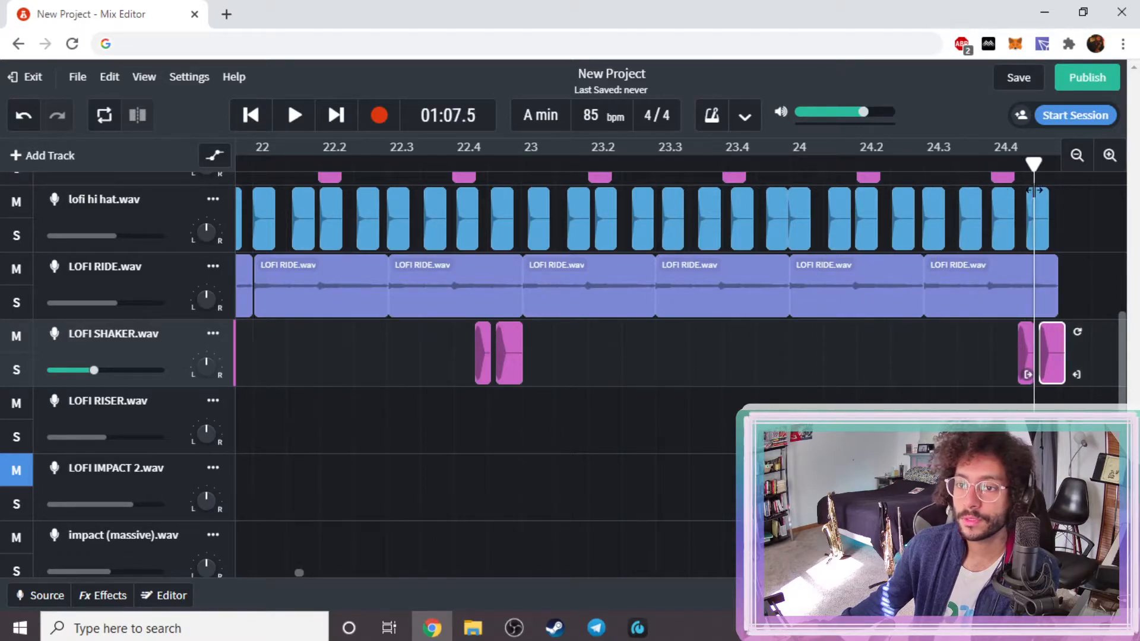
click(1109, 155)
click(1109, 155)
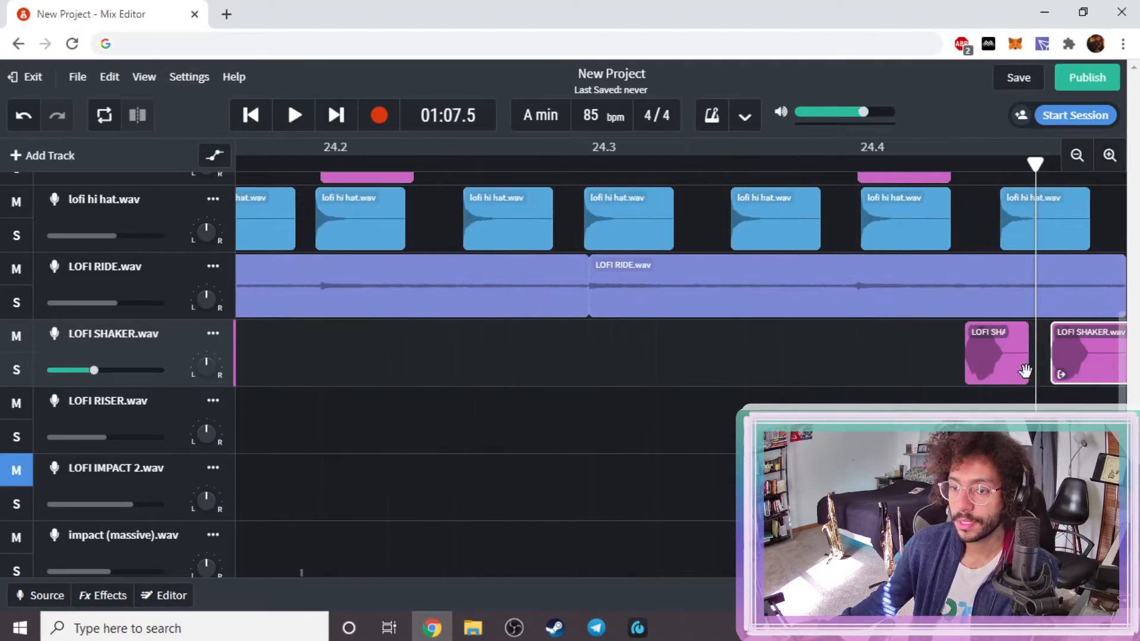
click(313, 572)
drag(324, 571, 315, 572)
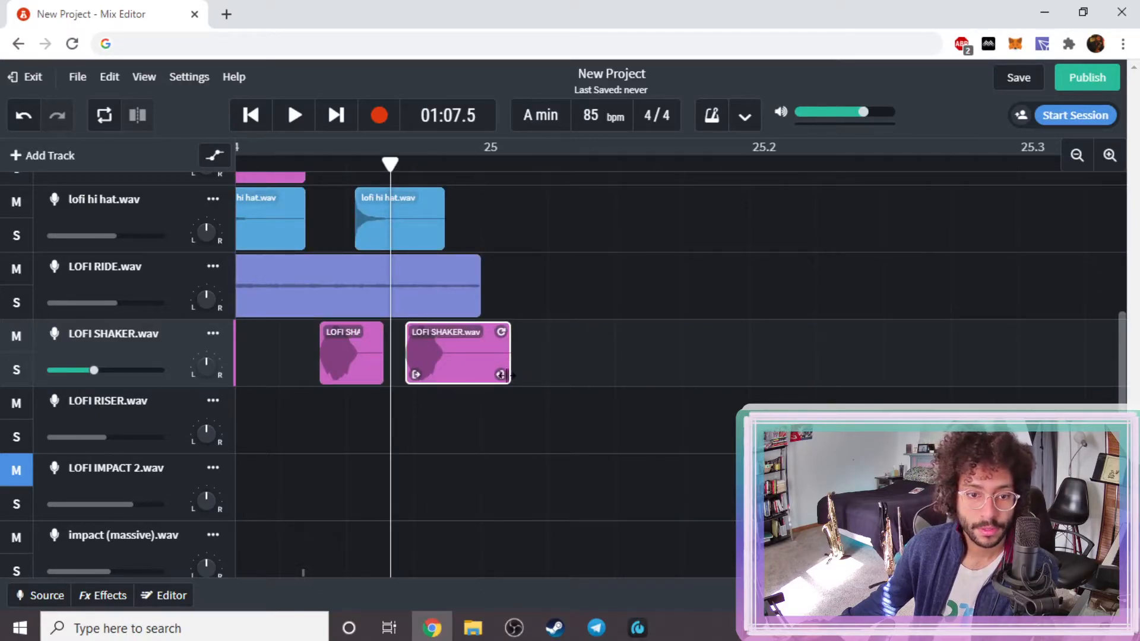
drag(500, 375, 472, 376)
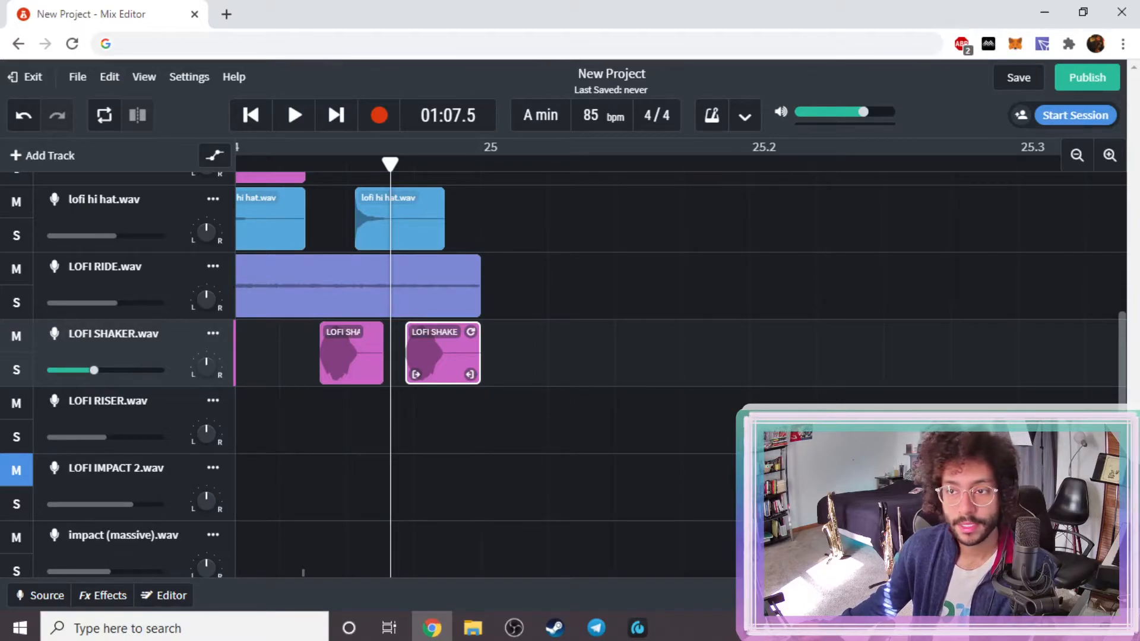
- Duplicate all piano, kick, snare, hi-hat, ride and shaker clips from bars 17 to 25, placing the copy directly after the original section at bar 25
click(1072, 157)
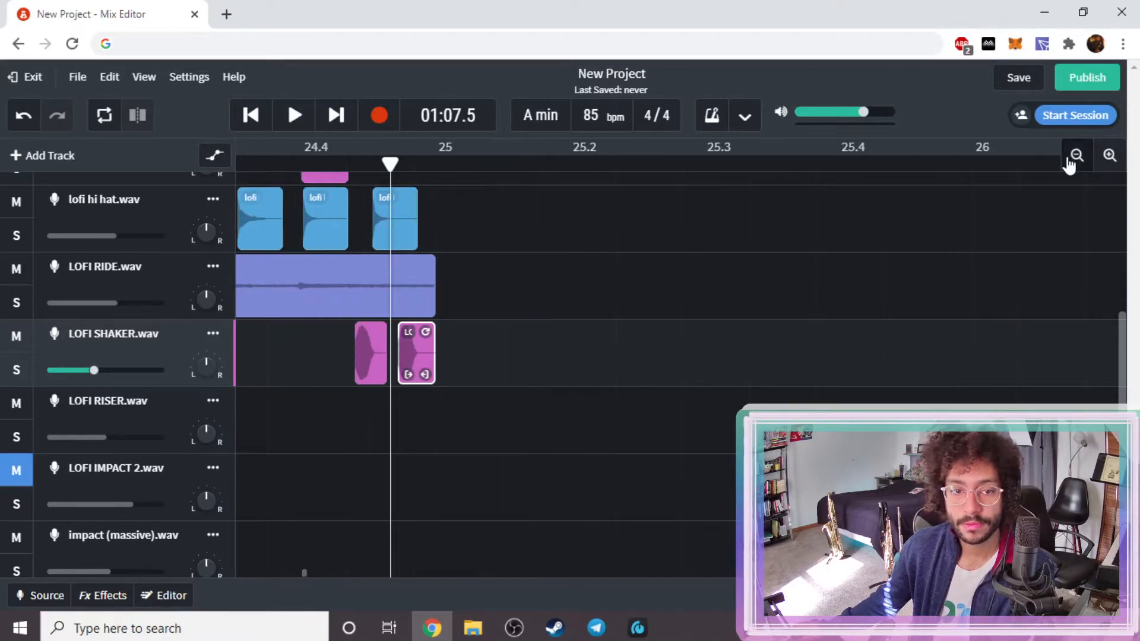
click(1072, 157)
scroll(618, 267, up, 4)
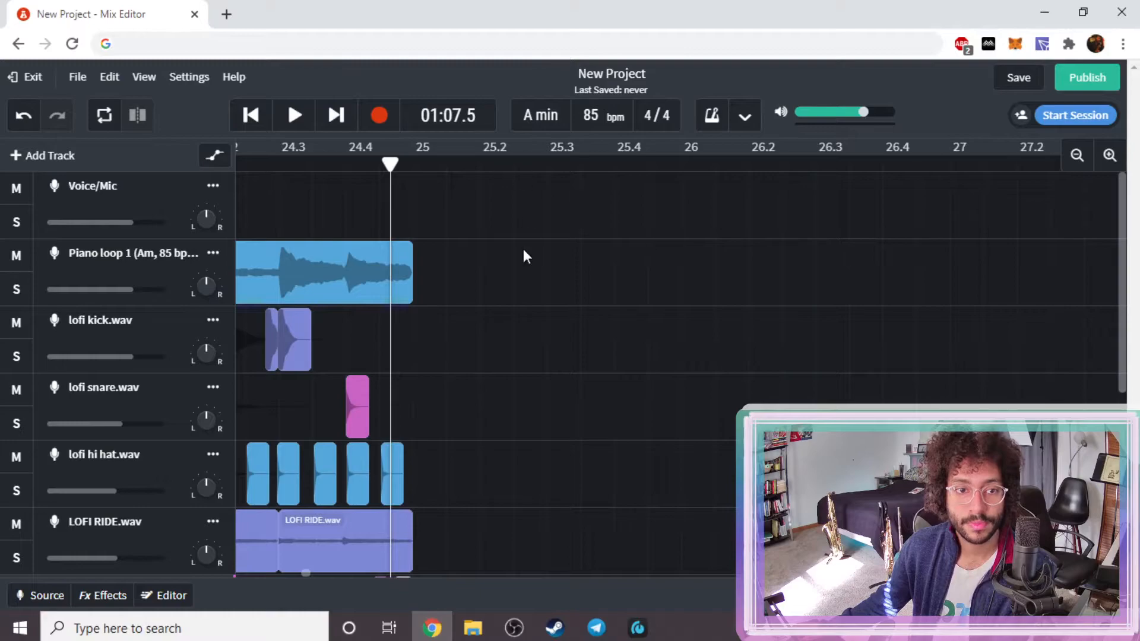
scroll(811, 247, down, 4)
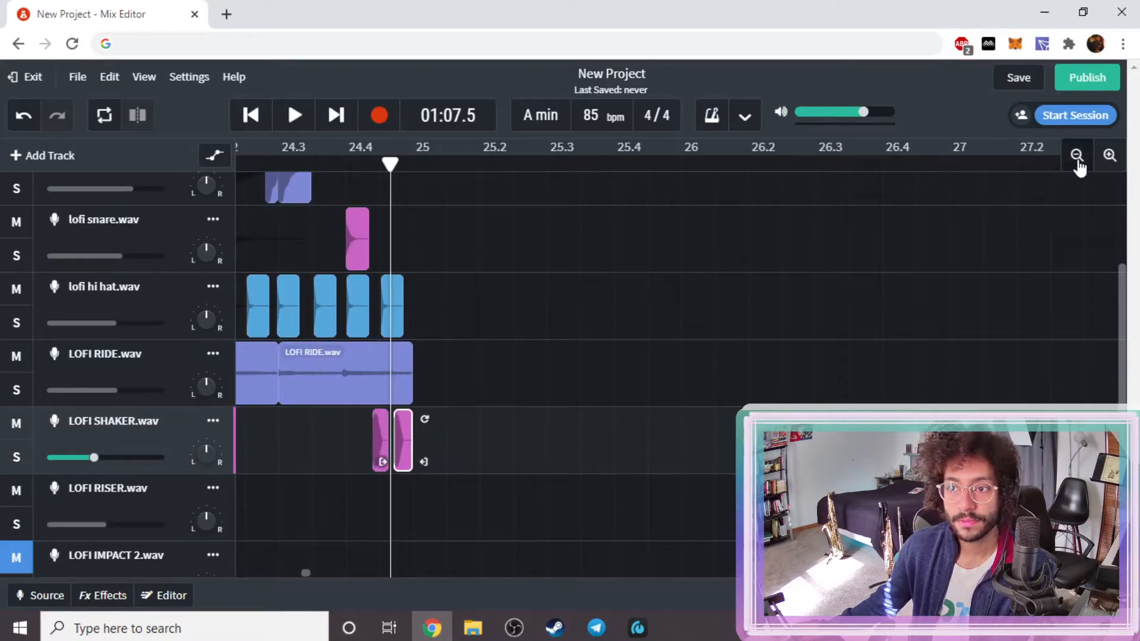
click(1077, 156)
click(1076, 156)
drag(313, 573, 289, 575)
scroll(473, 333, down, 2)
scroll(517, 304, up, 6)
scroll(518, 304, down, 2)
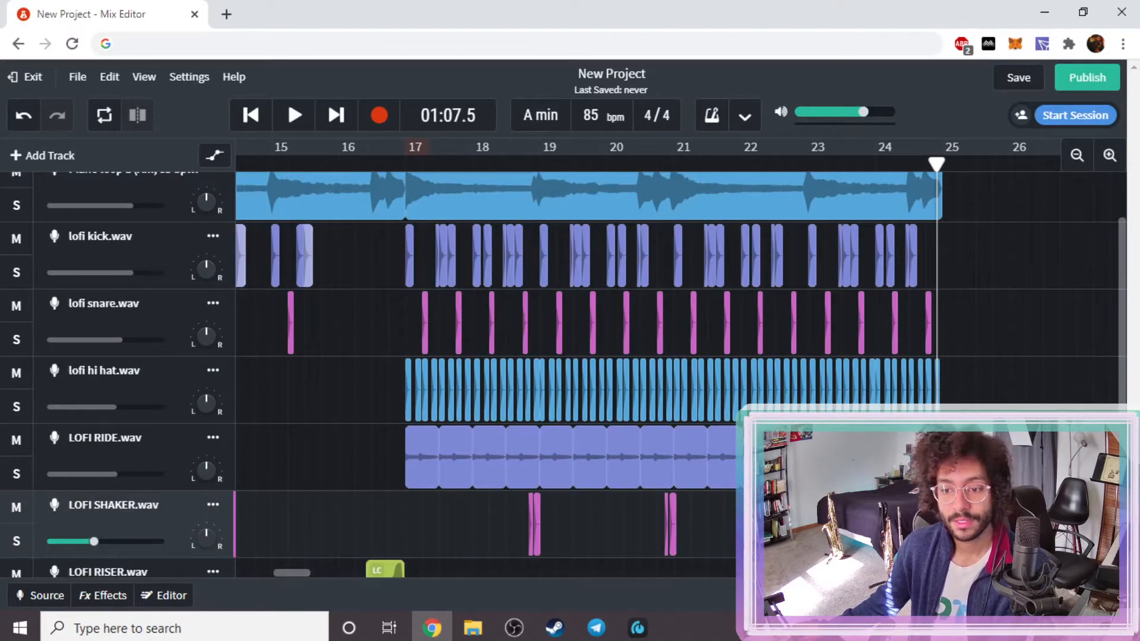
drag(996, 538, 408, 168)
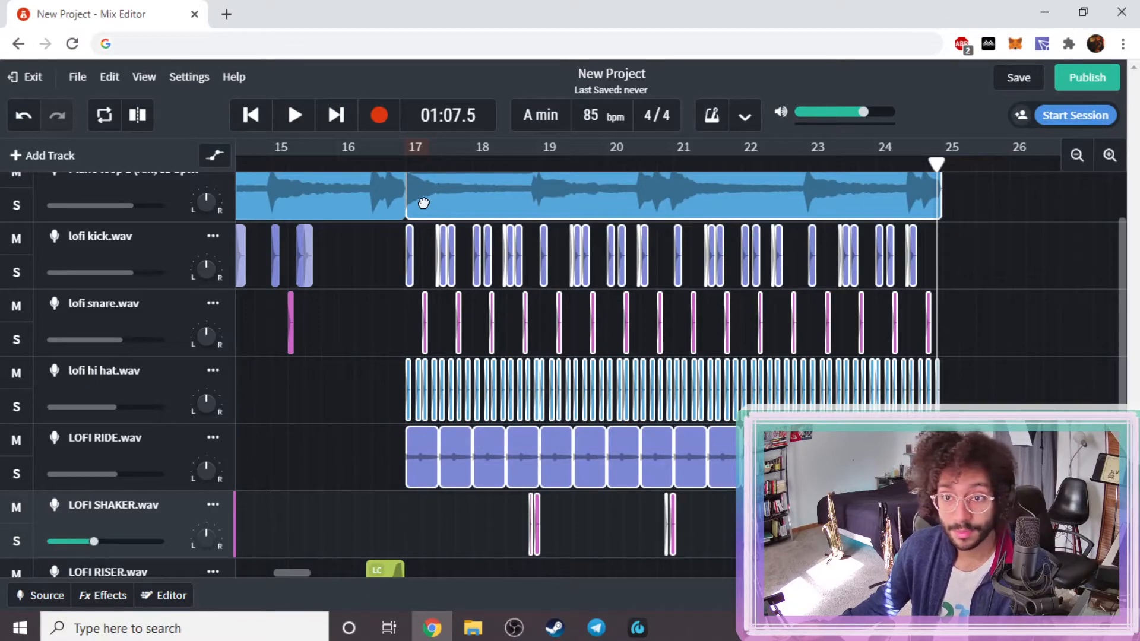
click(424, 203)
drag(955, 180, 963, 214)
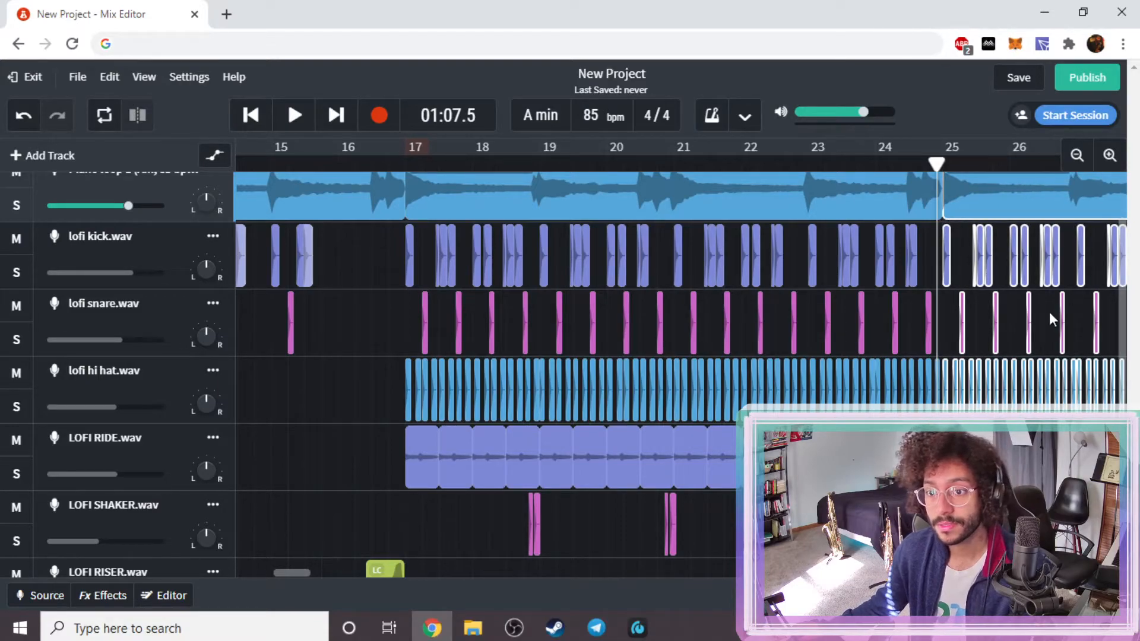
- Inspect the join at bar 25 between the original section and its duplicate for correct clip alignment
scroll(1028, 208, up, 2)
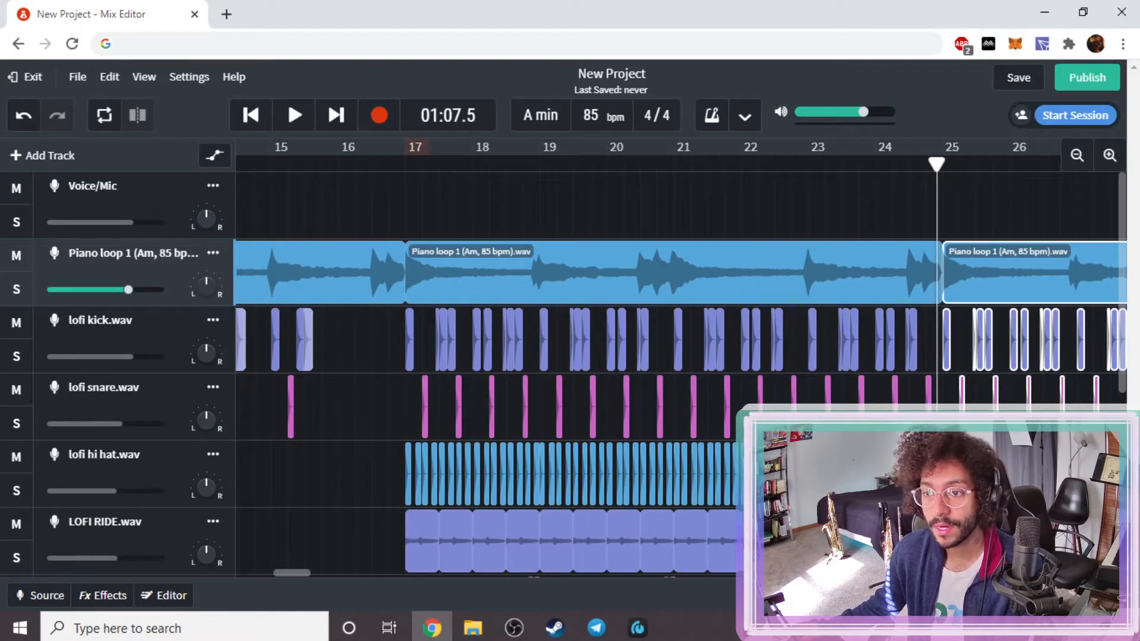
click(1109, 155)
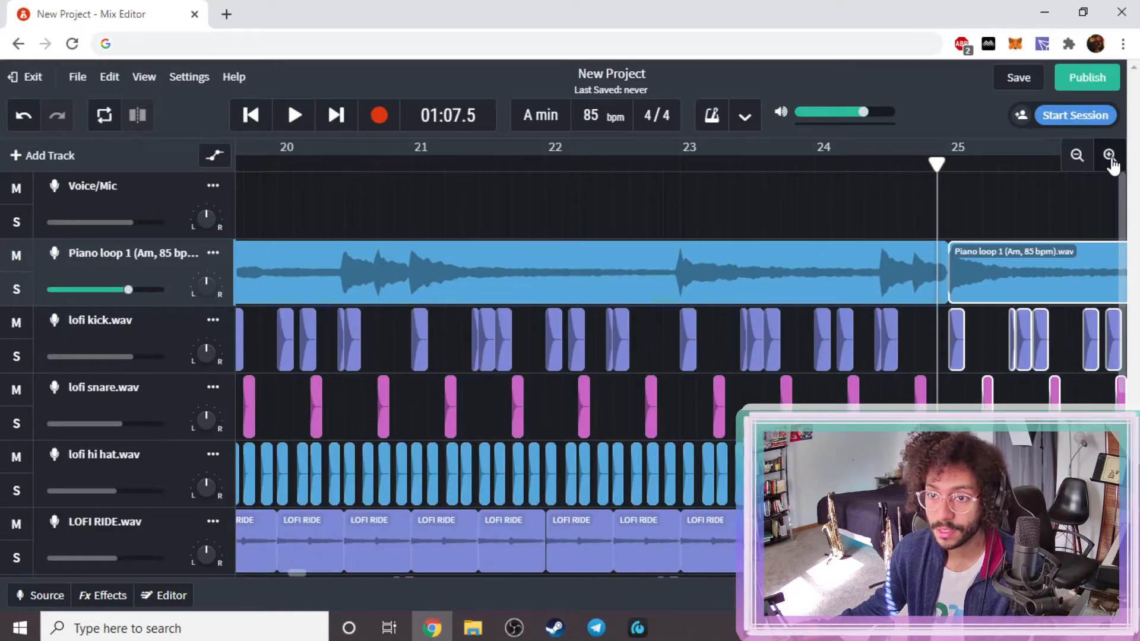
click(1109, 155)
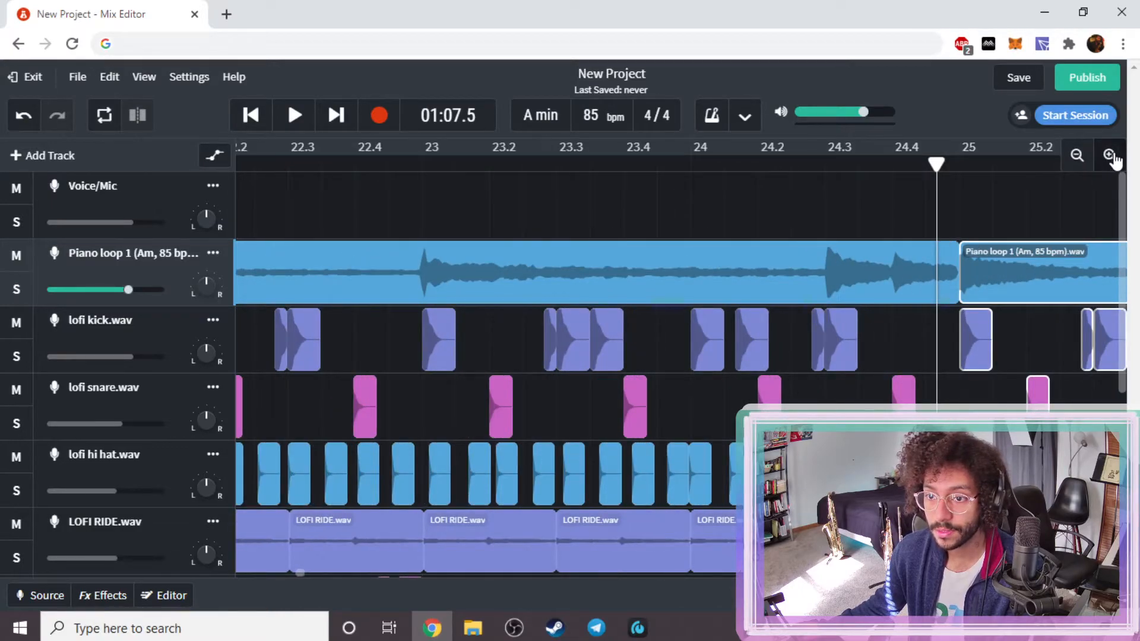
click(1109, 155)
click(1110, 155)
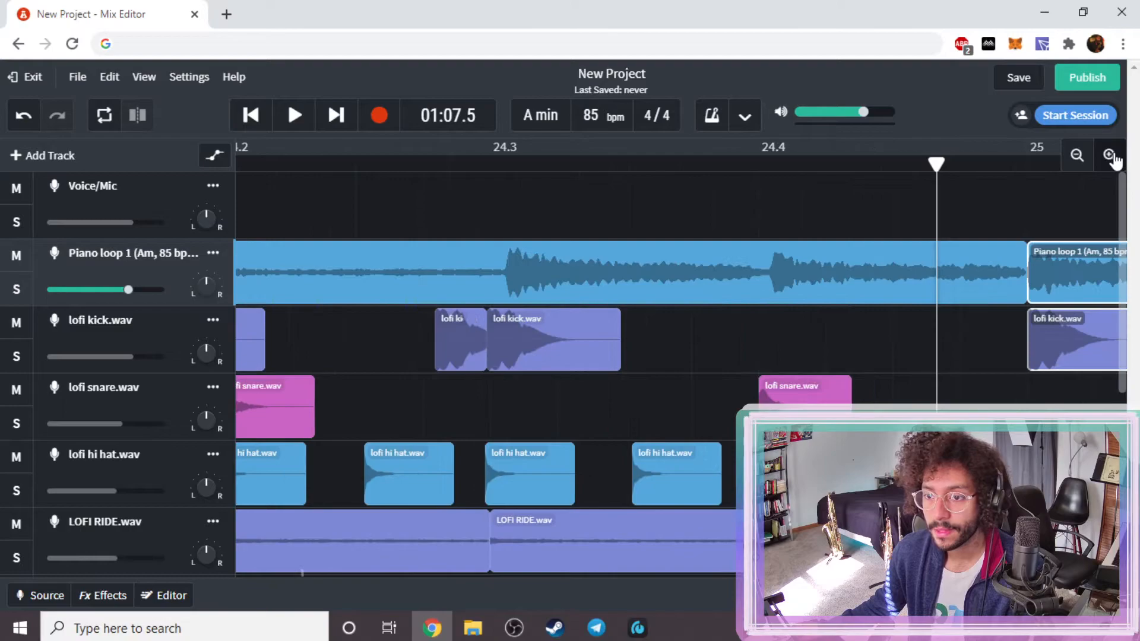
drag(1055, 281, 1051, 276)
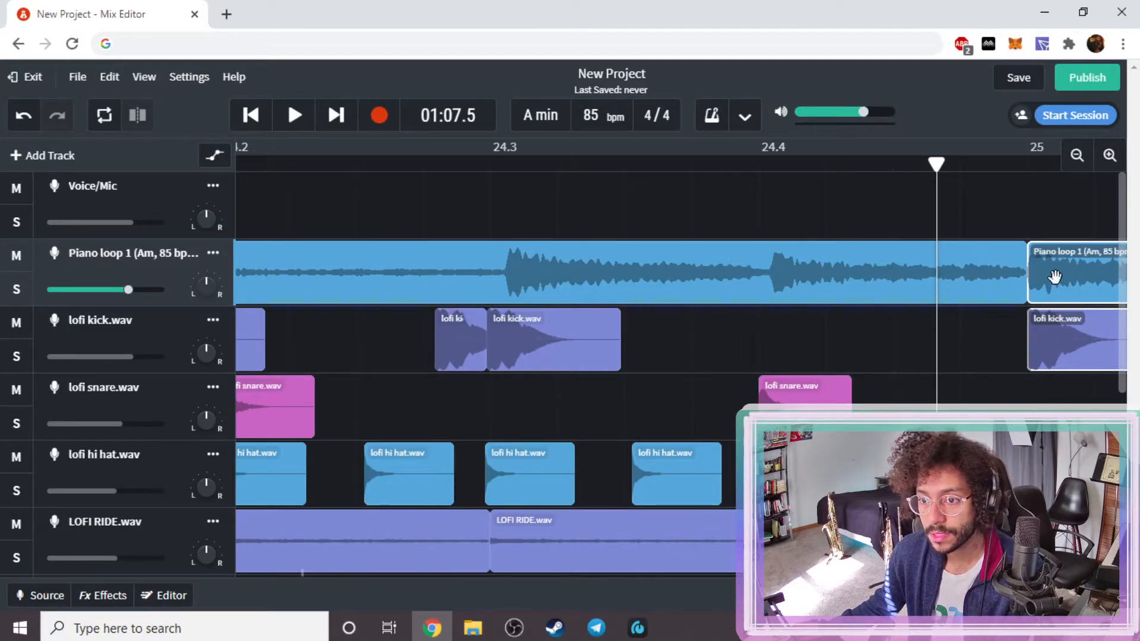
click(1076, 156)
click(1077, 156)
click(1076, 156)
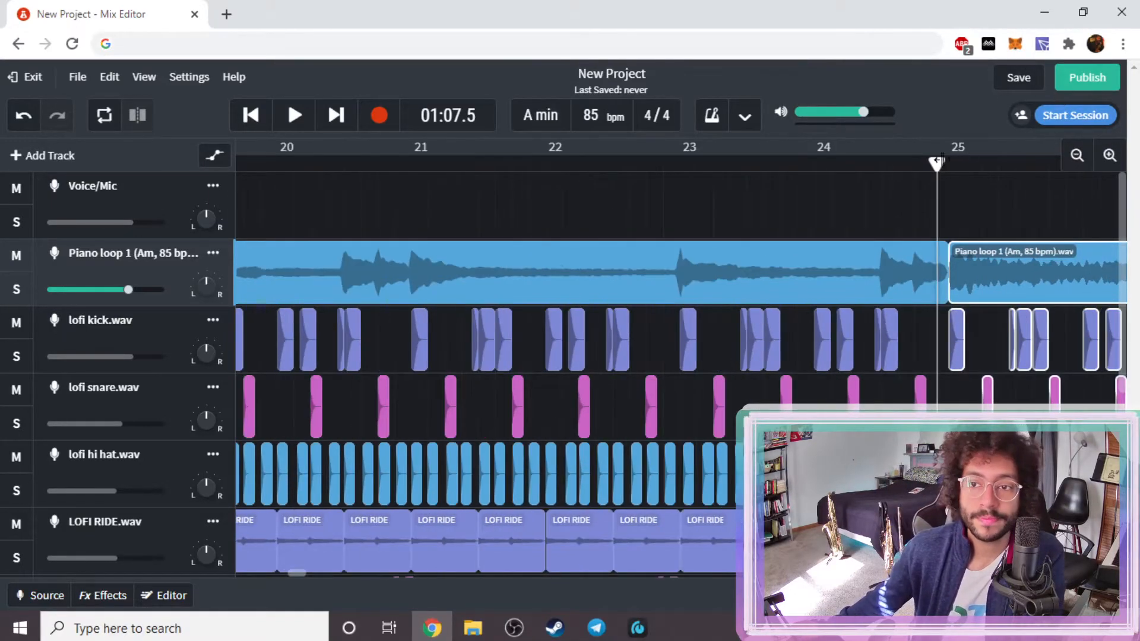
click(1076, 156)
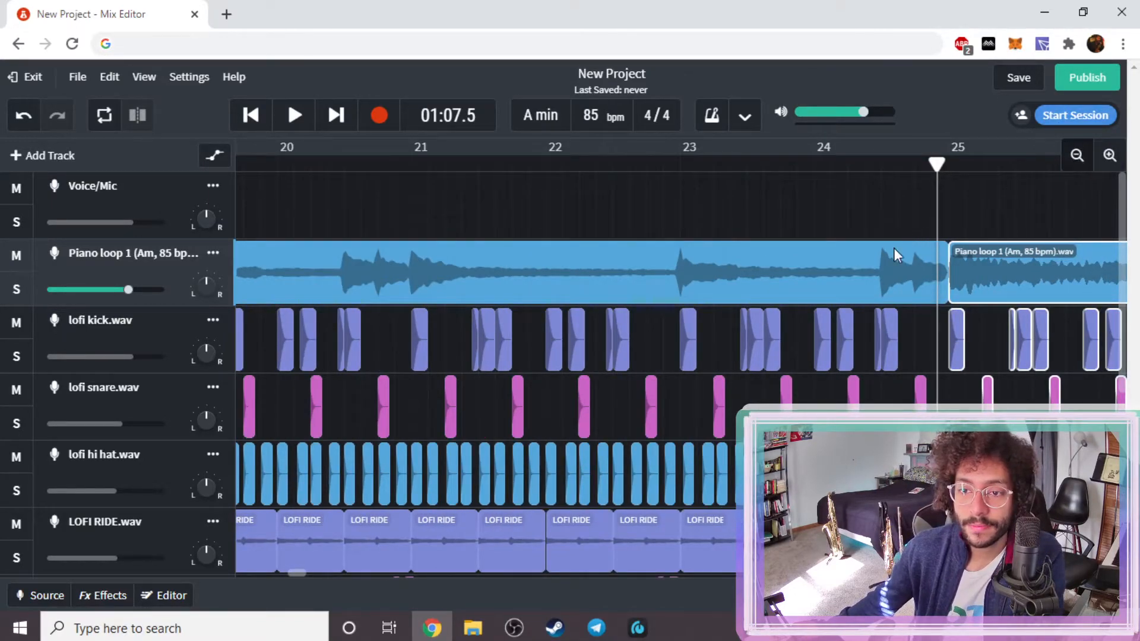
scroll(908, 264, down, 2)
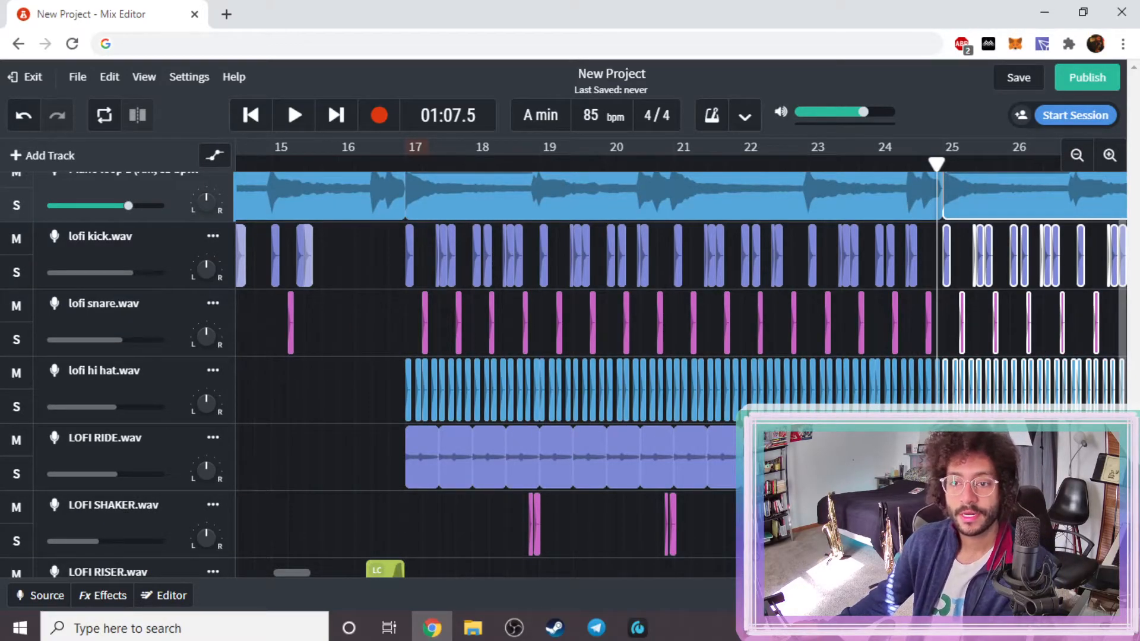
scroll(677, 374, up, 2)
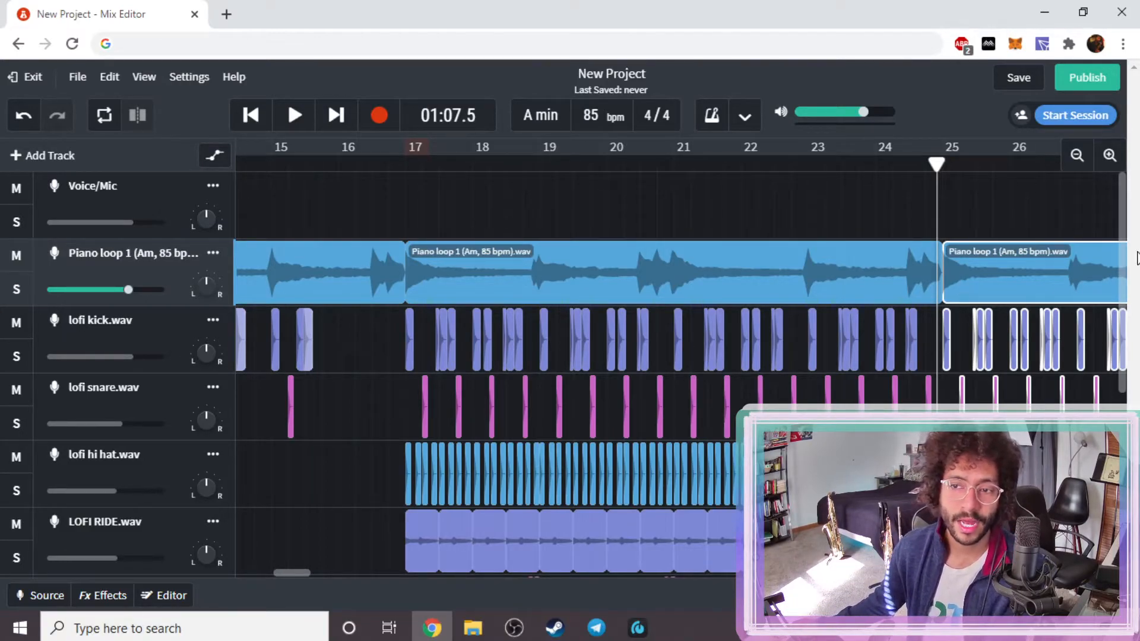
- Play back the arrangement from bar 17 through the join at bar 25 and stop before bar 26
click(404, 164)
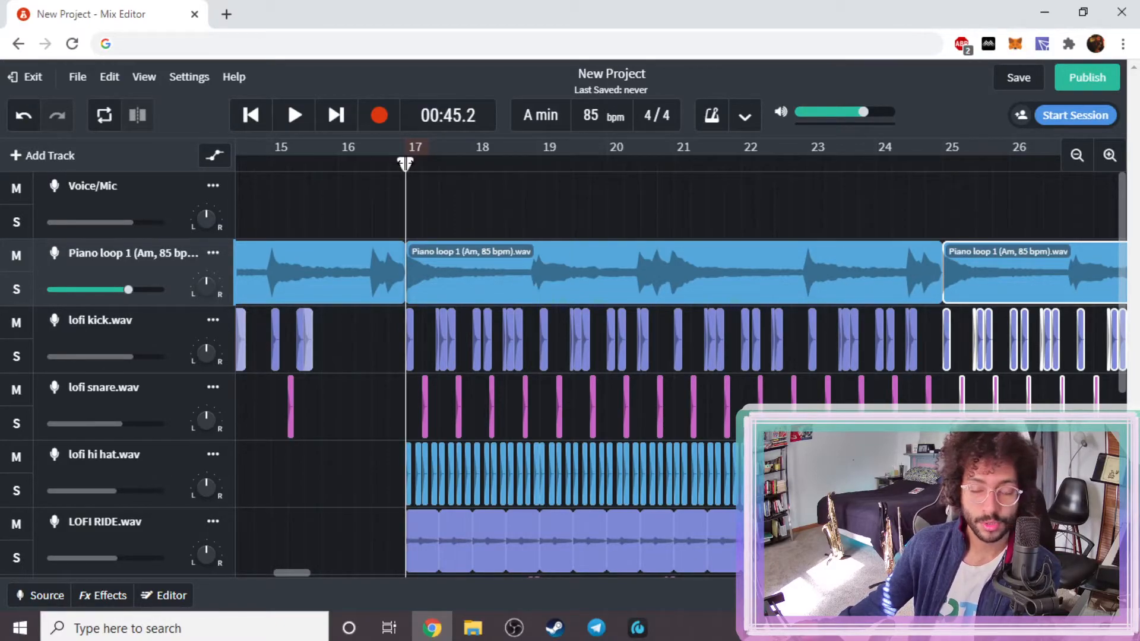
key(space)
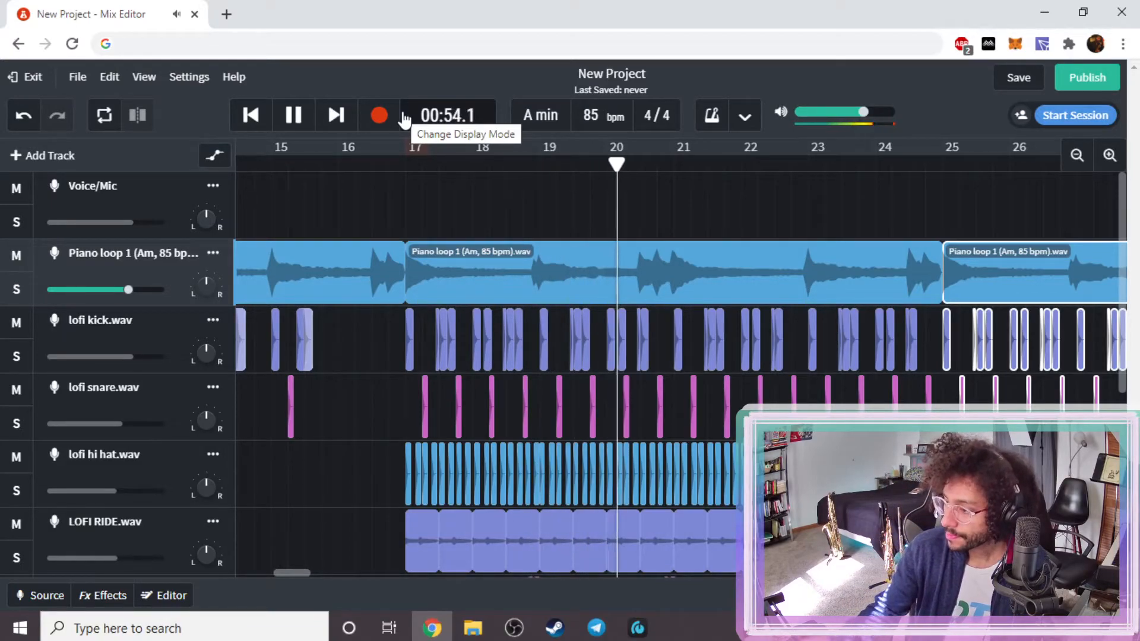
drag(1139, 428, 1139, 315)
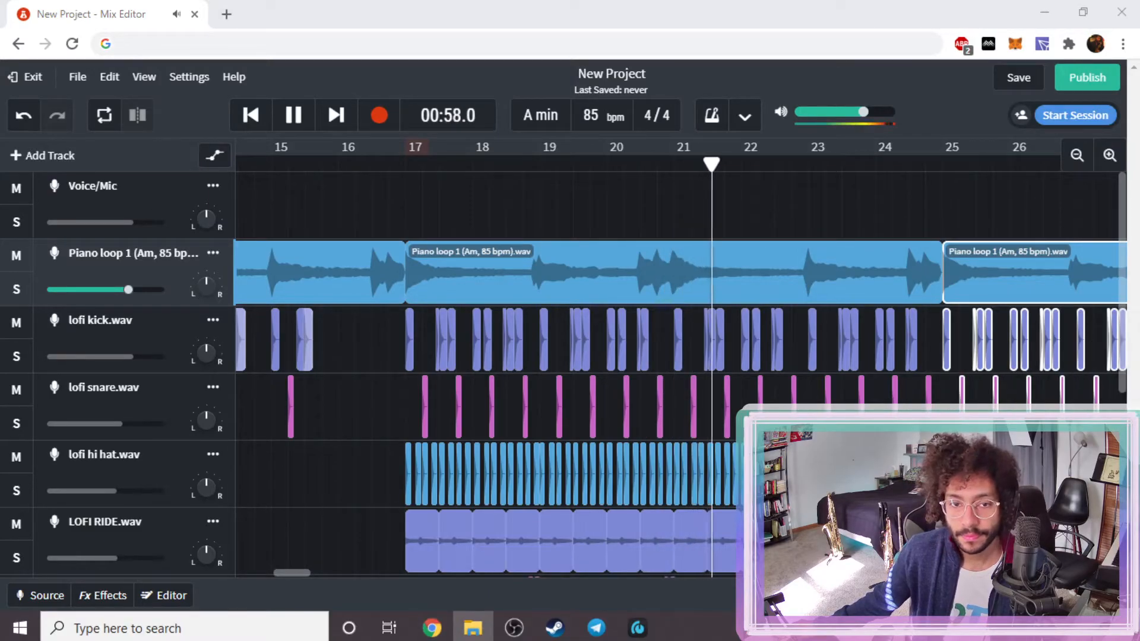
scroll(615, 376, down, 1)
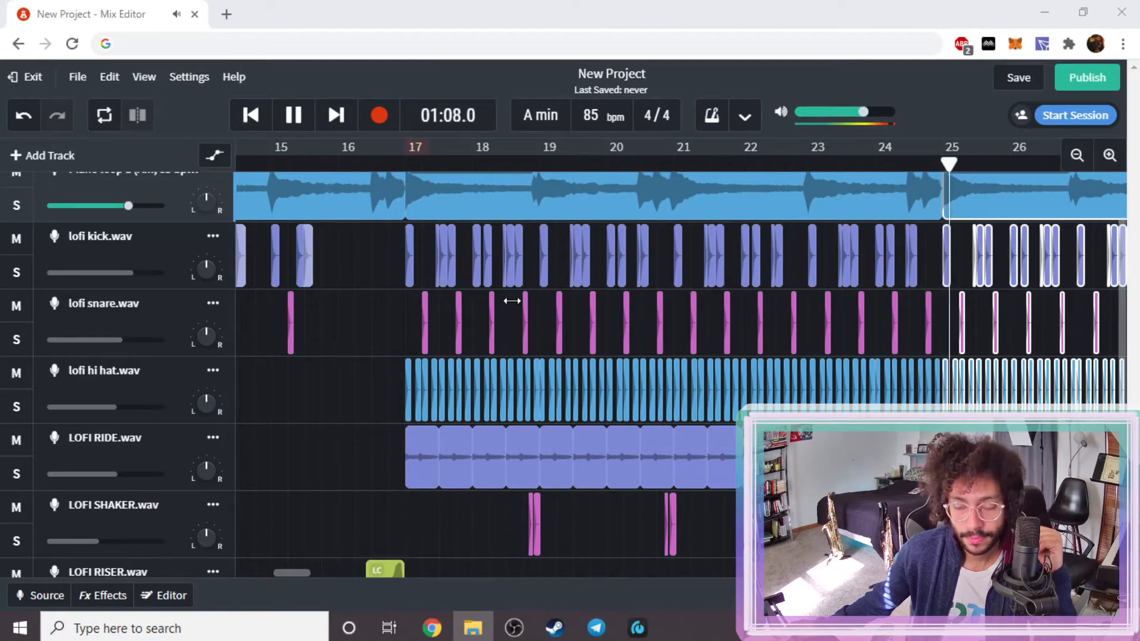
click(294, 114)
- Move the shaker pair just before bar 25 slightly earlier
scroll(681, 374, up, 2)
click(1109, 155)
scroll(987, 383, down, 3)
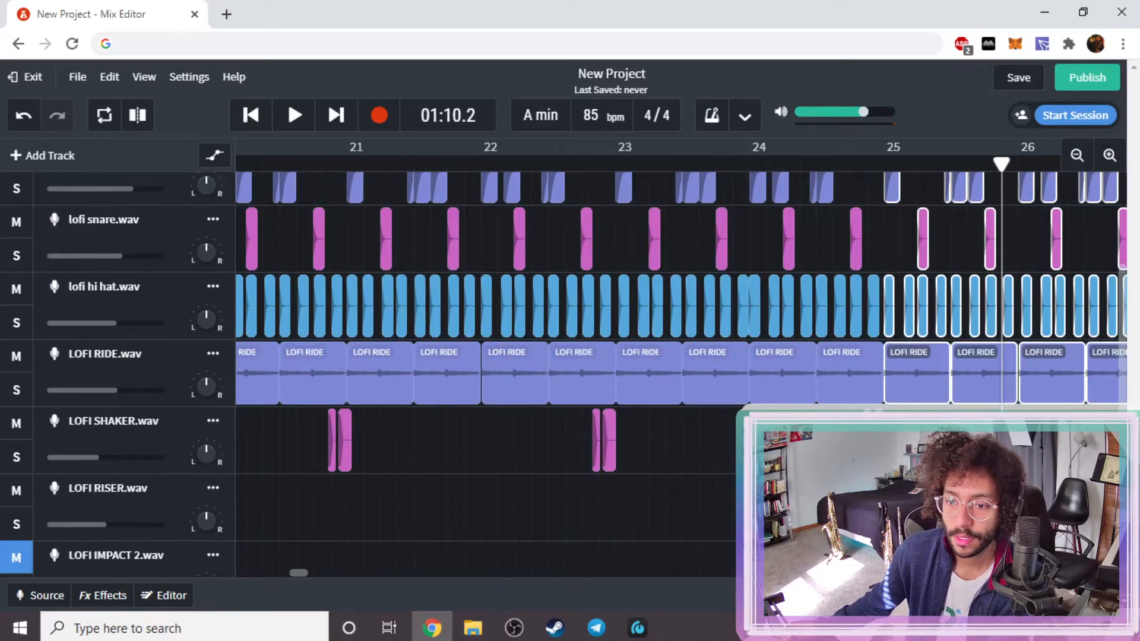
click(1109, 155)
click(1109, 155)
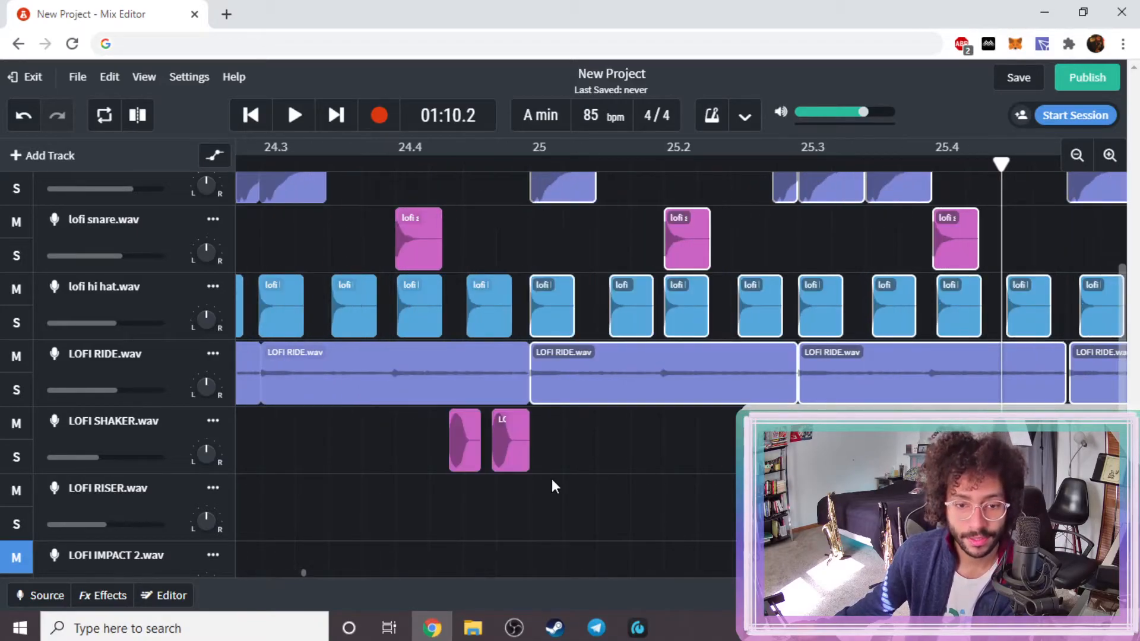
click(568, 451)
click(518, 444)
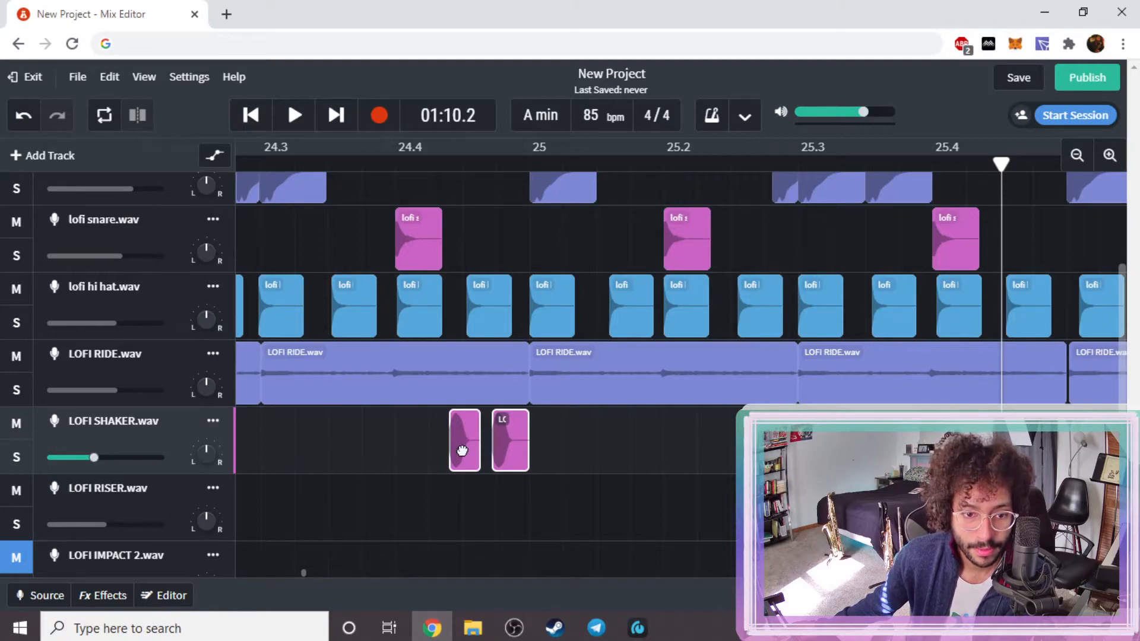
drag(462, 450, 456, 451)
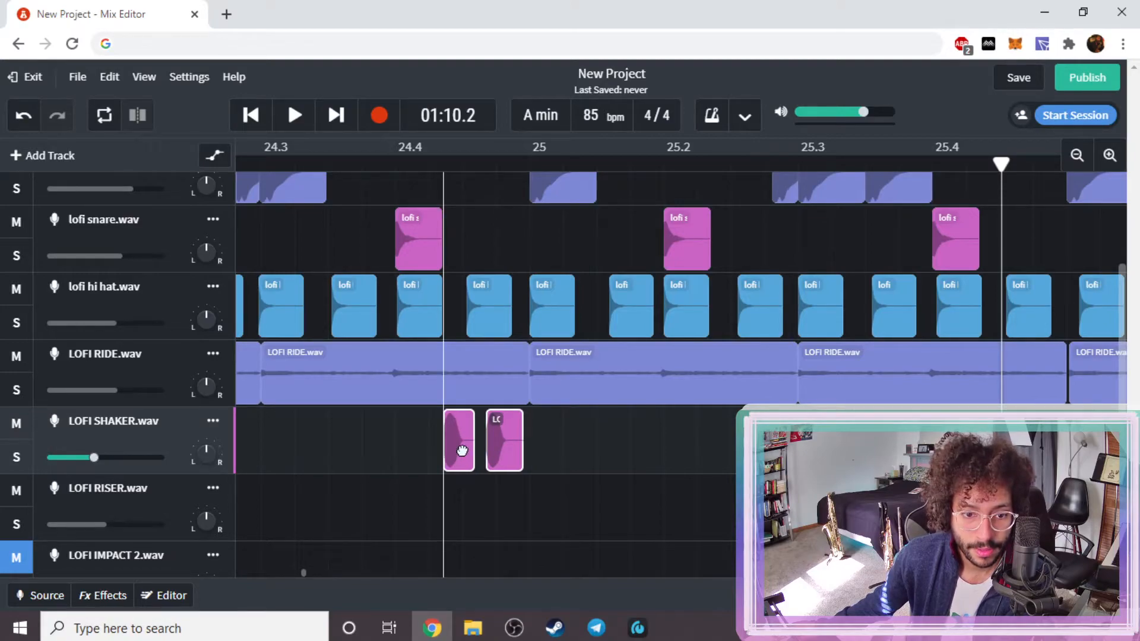
- Play back the passage from just after bar 24.3 to bar 25.2 to check the shaker timing
click(304, 166)
key(space)
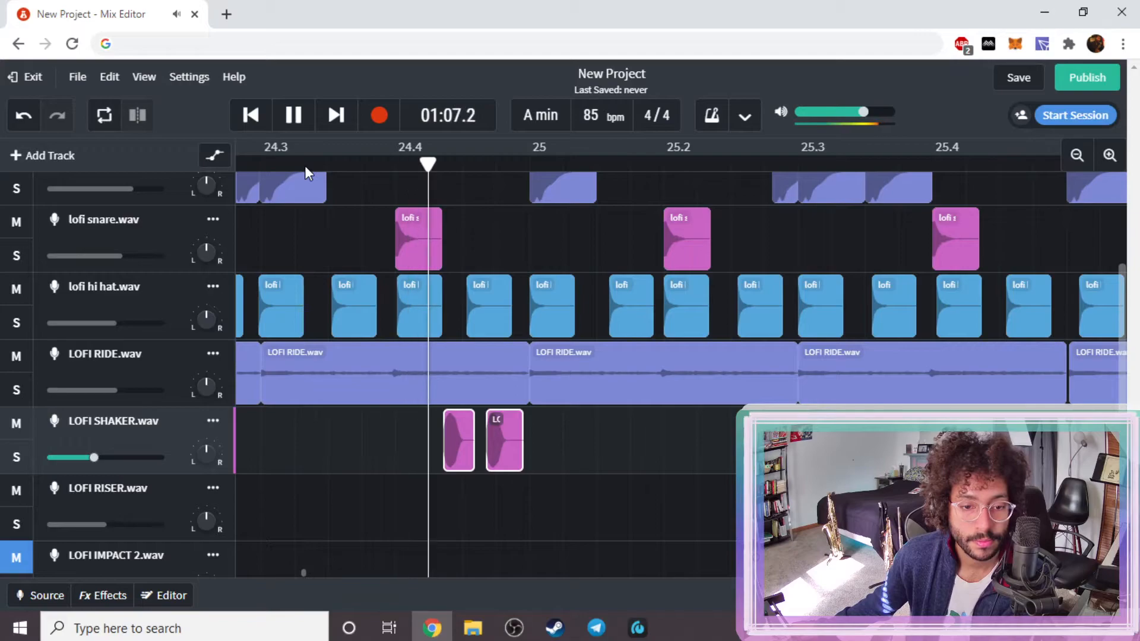
key(space)
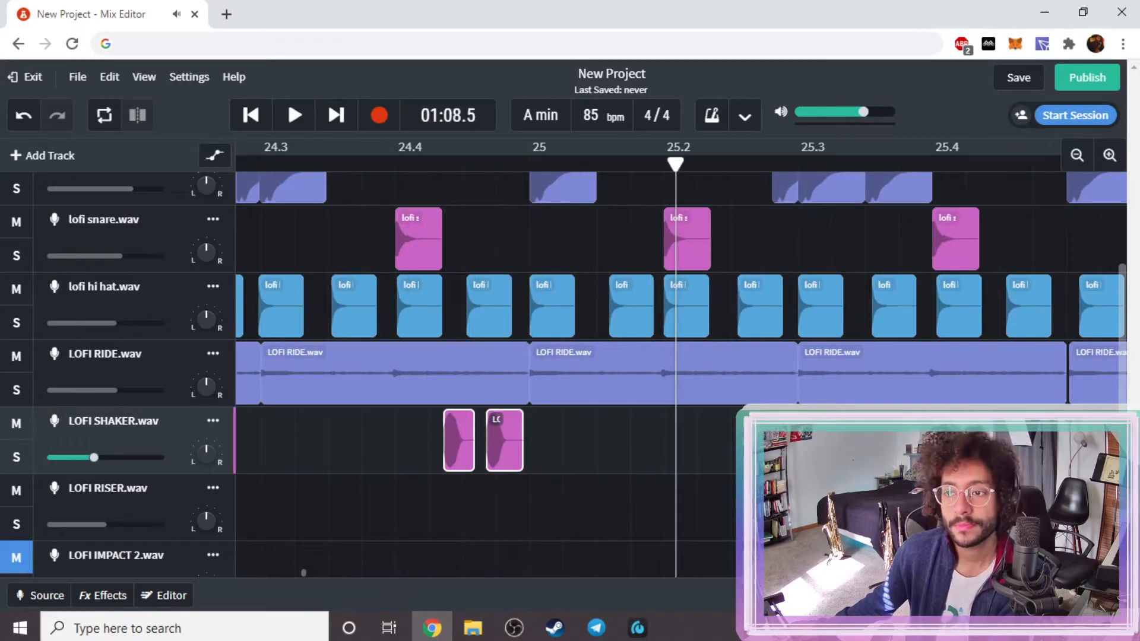
- Move the last shaker pair just before bar 33 slightly earlier
click(1083, 157)
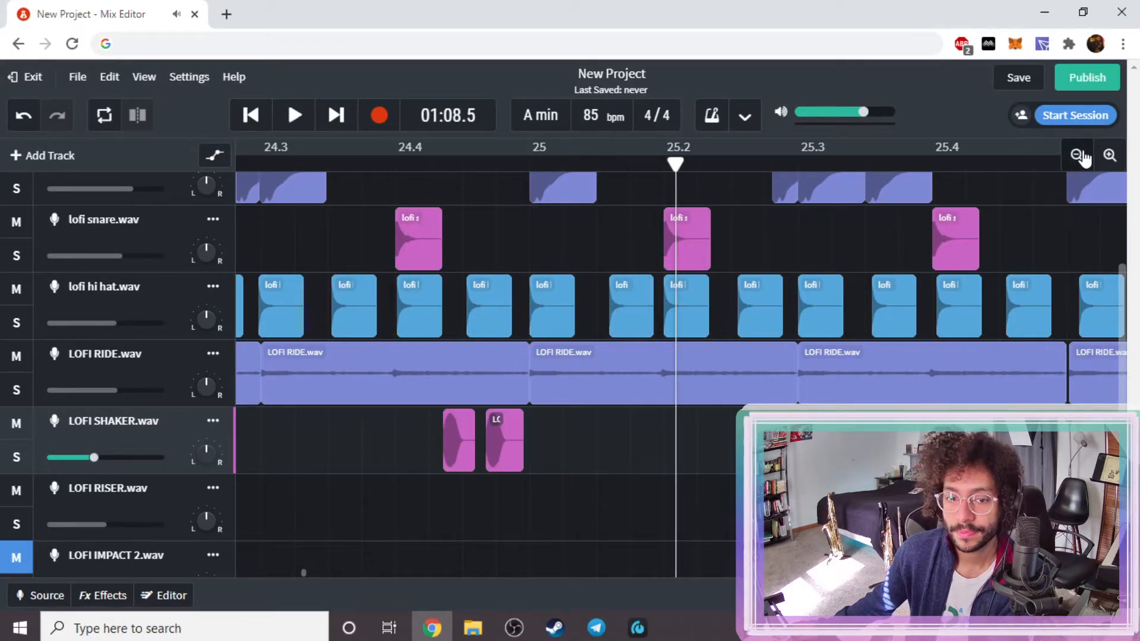
click(1083, 158)
click(1080, 156)
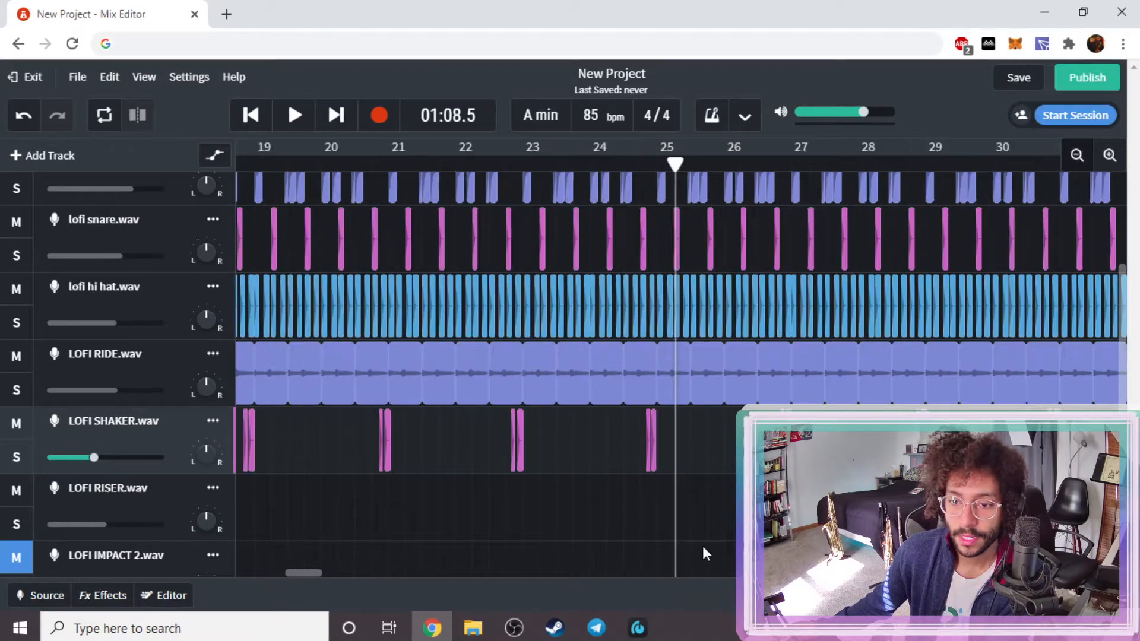
drag(294, 574, 326, 574)
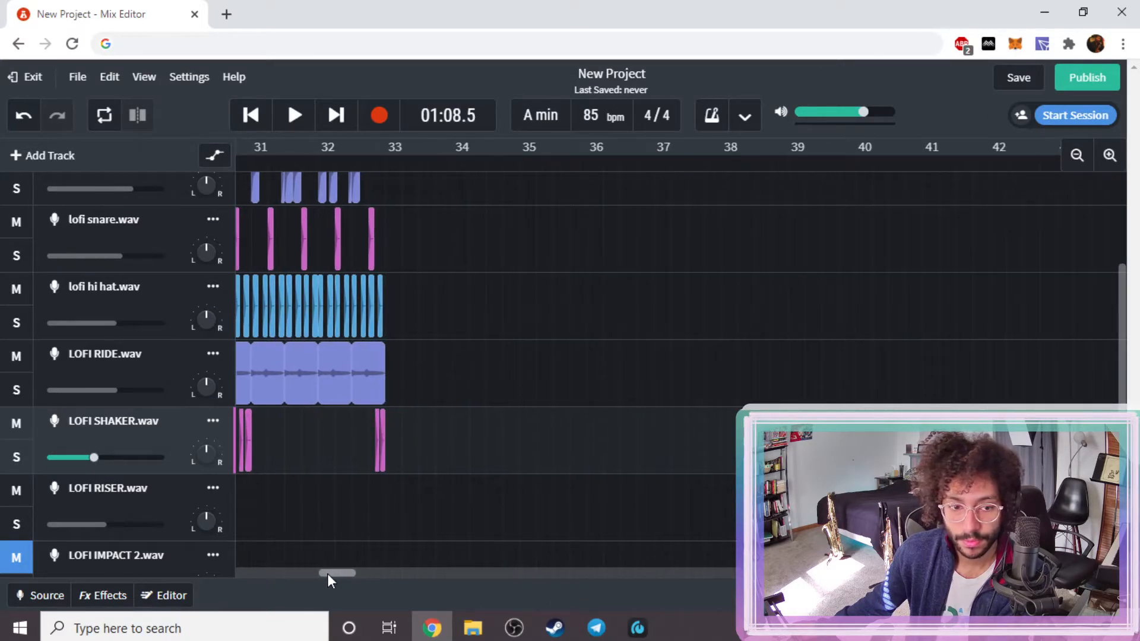
drag(374, 458, 379, 458)
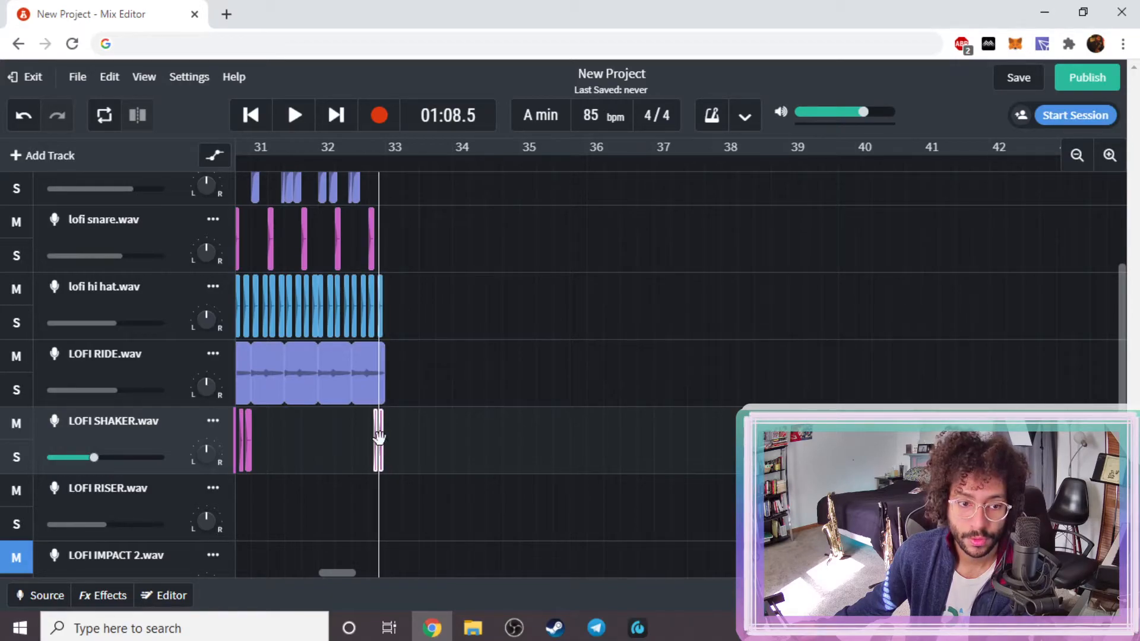
- Play back the end of the arrangement from about bar 32.3 to bar 33 to check the shaker timing
click(355, 164)
key(space)
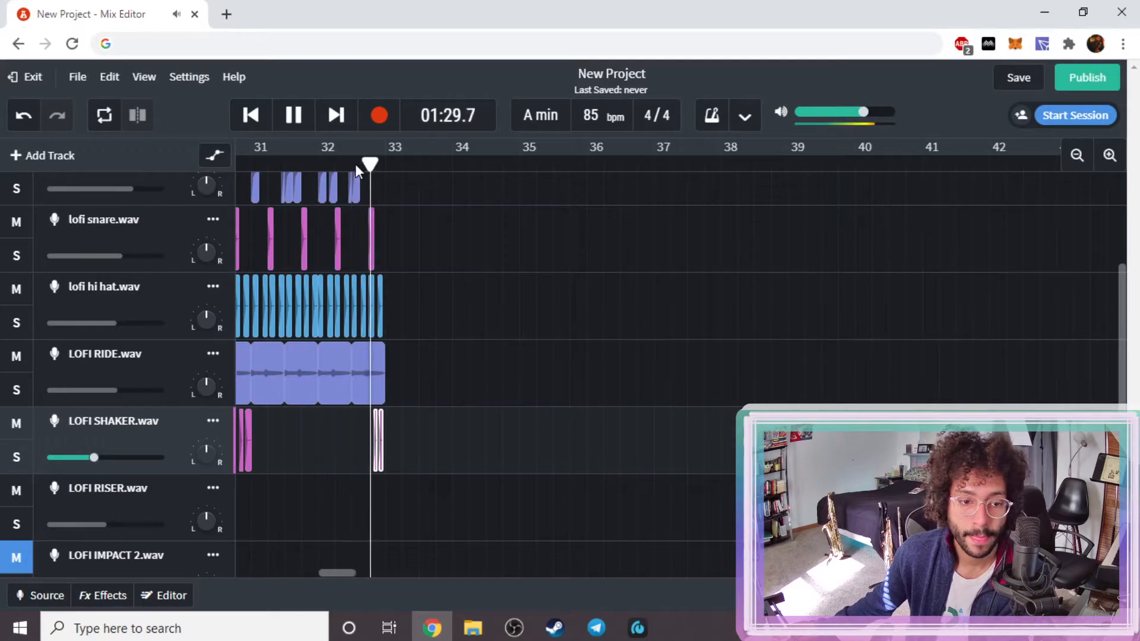
key(space)
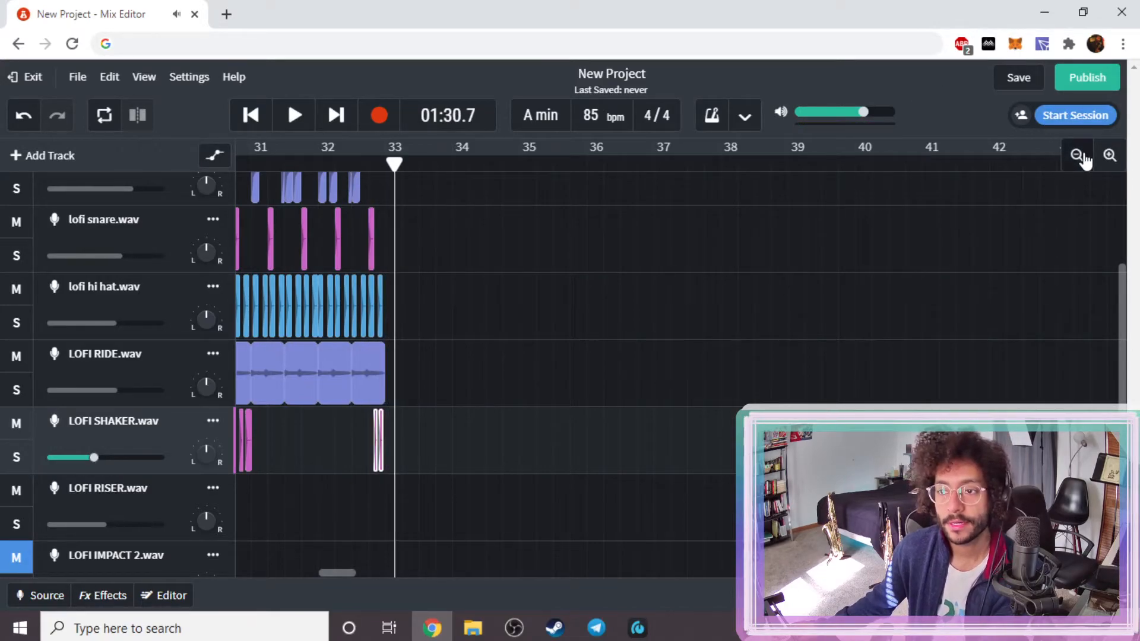
- Move the LOFI IMPACT 2 clip from bar 17 to bar 25 and unmute its track
drag(324, 573, 284, 574)
scroll(422, 423, down, 2)
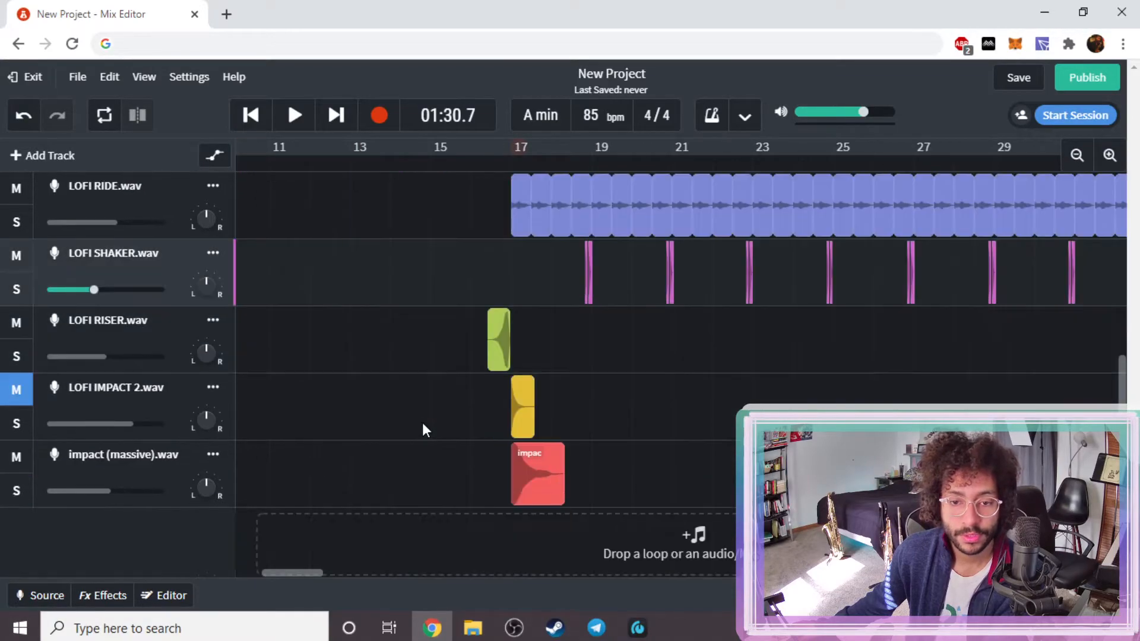
scroll(494, 447, up, 1)
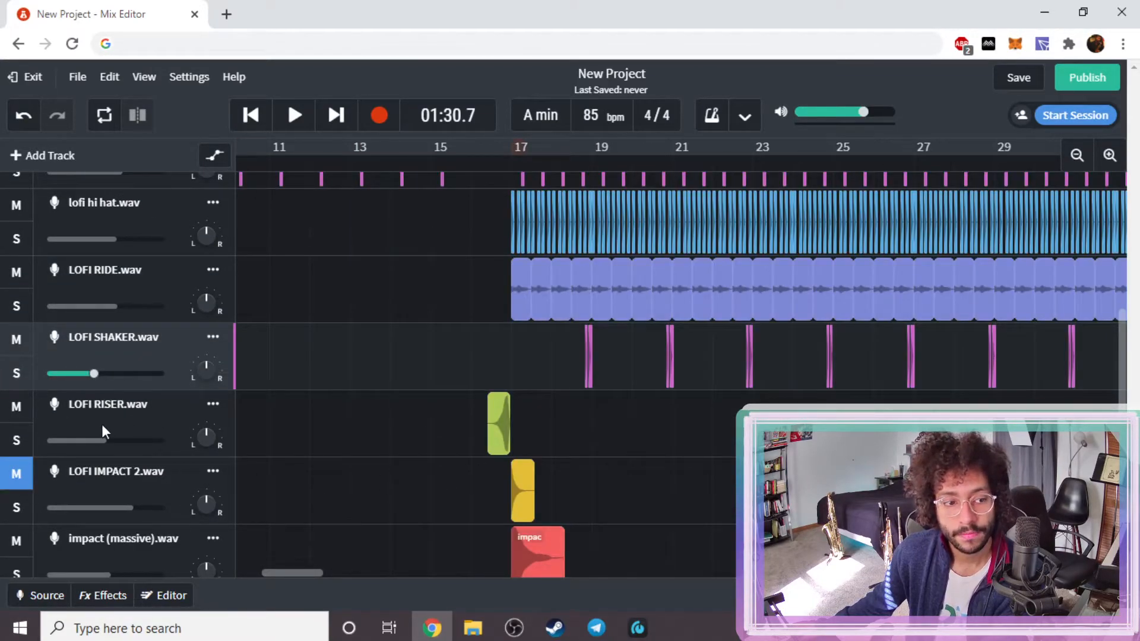
scroll(148, 477, down, 2)
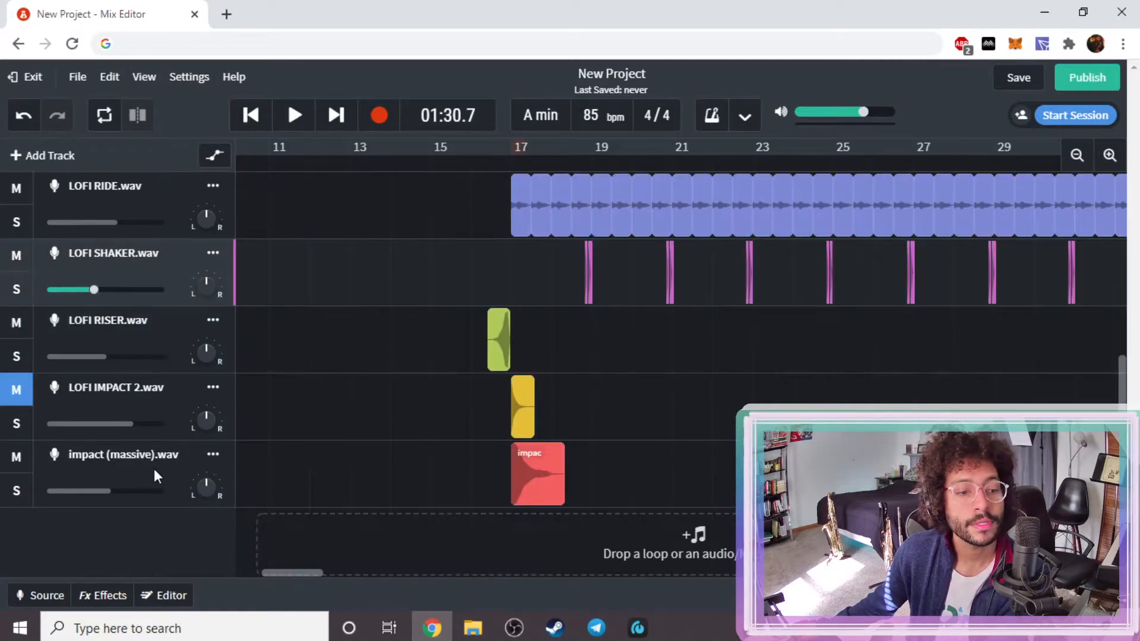
click(1077, 156)
click(1077, 156)
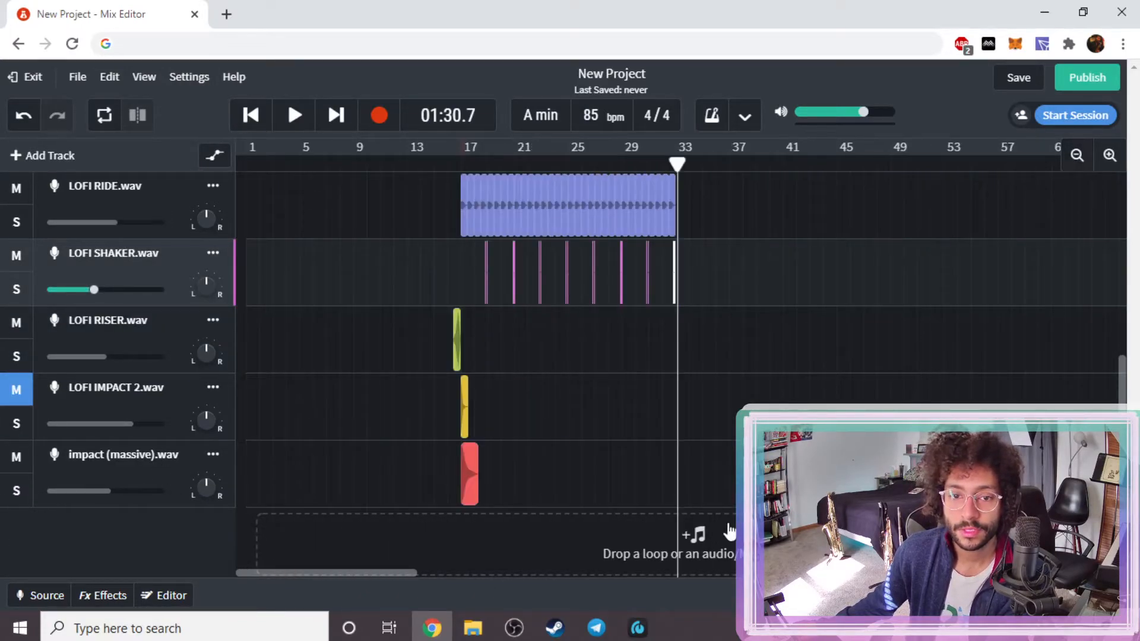
scroll(722, 535, up, 6)
scroll(475, 447, down, 4)
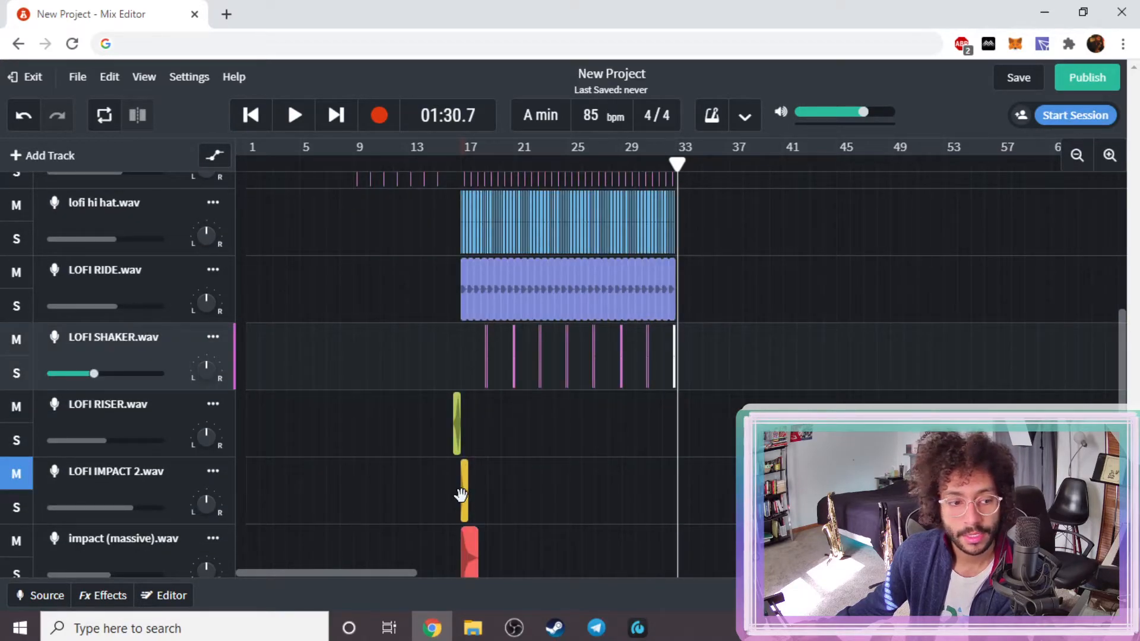
drag(476, 494, 572, 507)
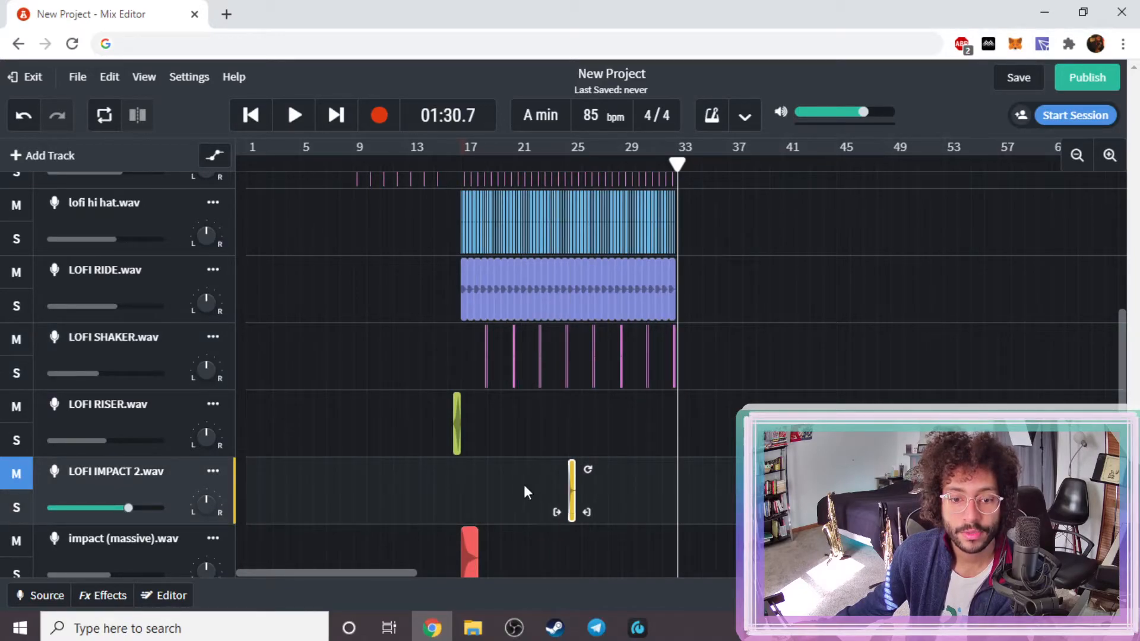
click(14, 478)
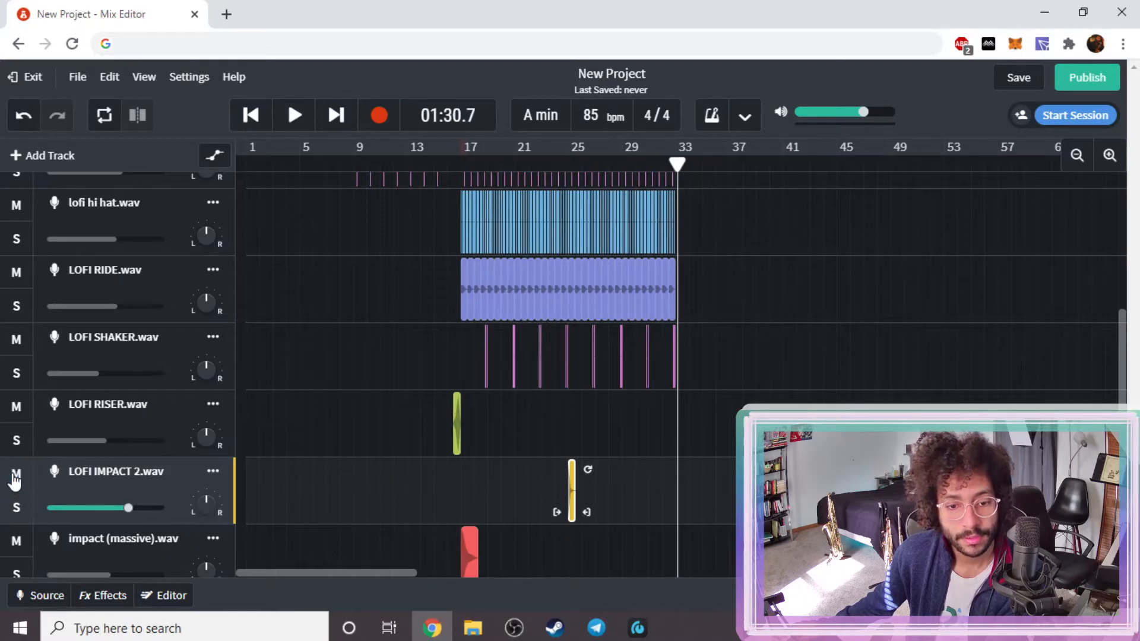
- Audition the impact at bar 25 by playing from bar 23, and lower the LOFI IMPACT 2 track volume to -5.3 dB
click(543, 165)
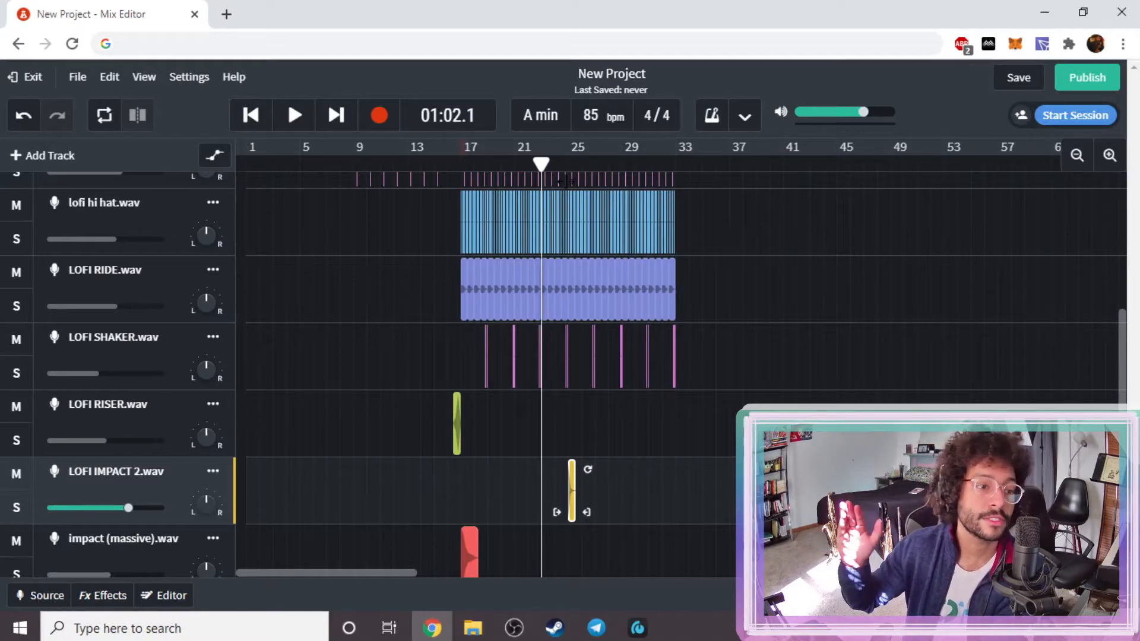
key(space)
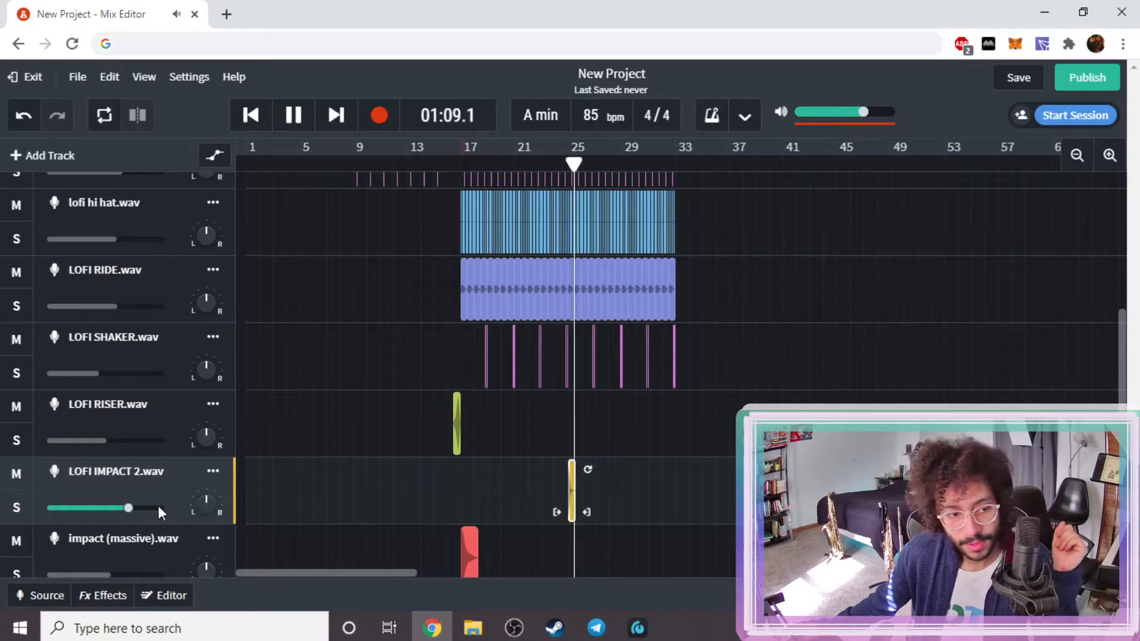
click(293, 114)
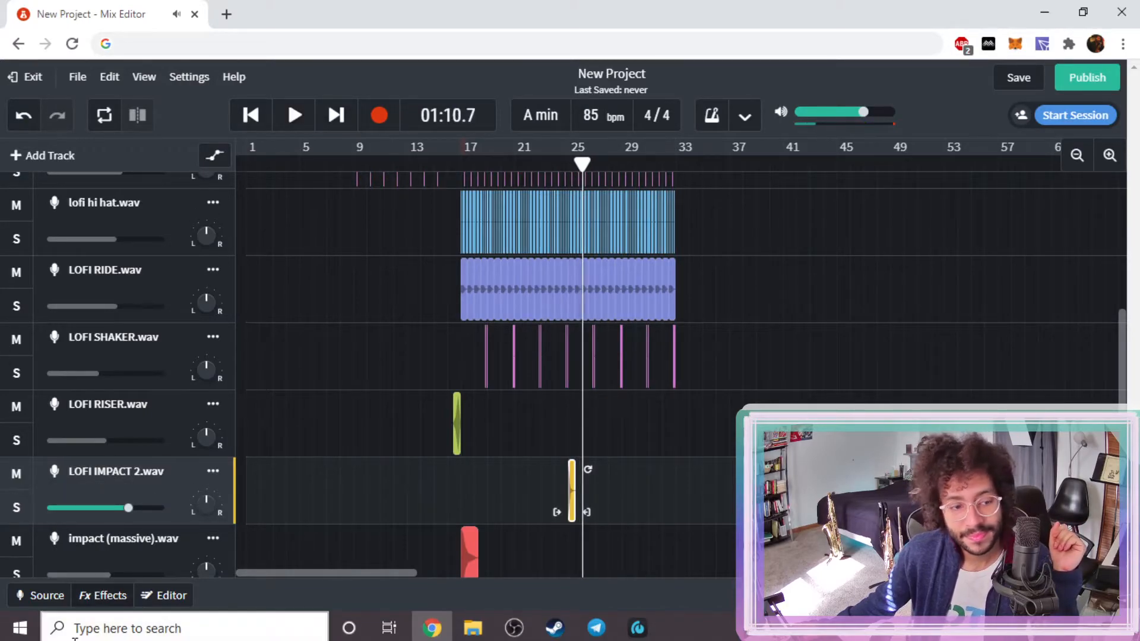
mouse_move(121, 508)
mouse_down()
mouse_move(101, 503)
mouse_move(109, 509)
mouse_up()
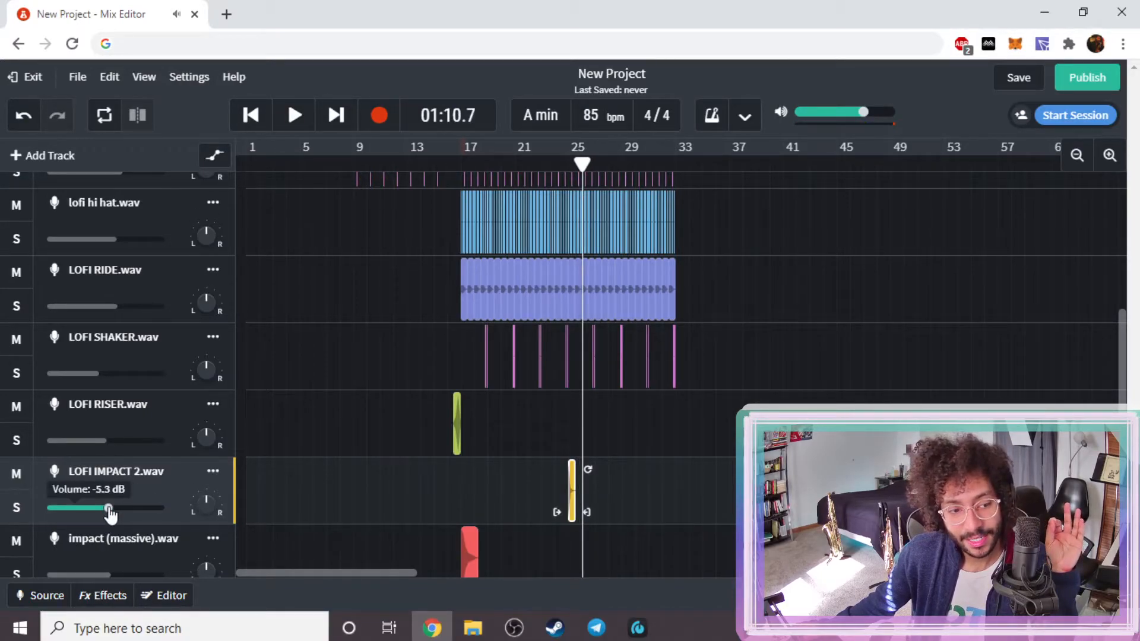
- Play back the arrangement from shortly before bar 24 to its end at bar 33, reviewing all the tracks
click(550, 161)
key(space)
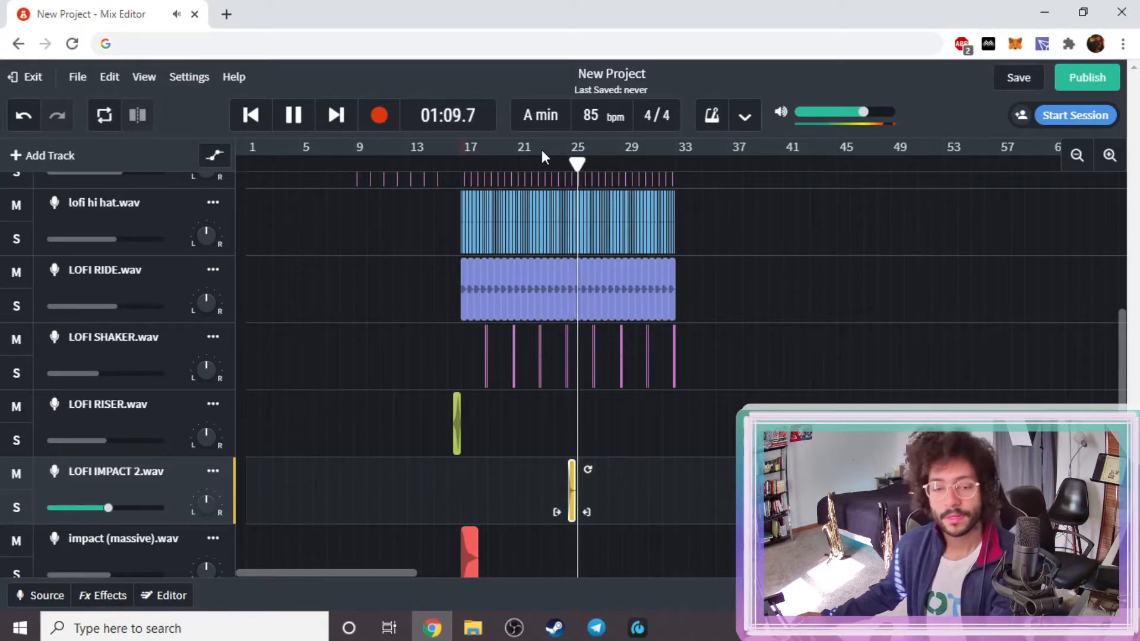
scroll(725, 371, down, 2)
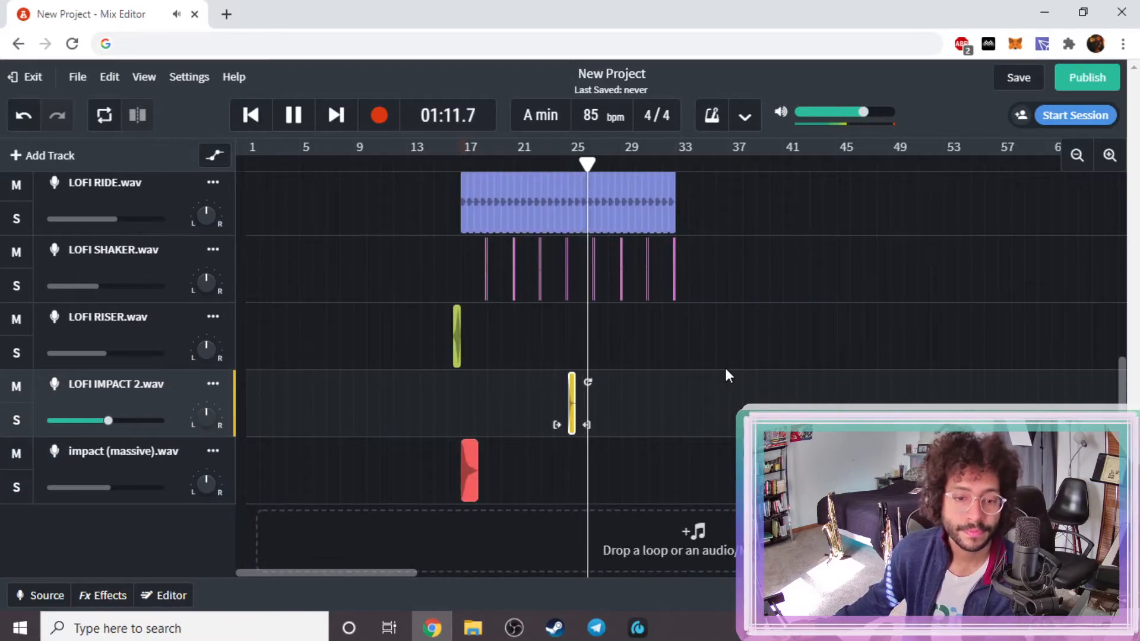
scroll(732, 370, up, 5)
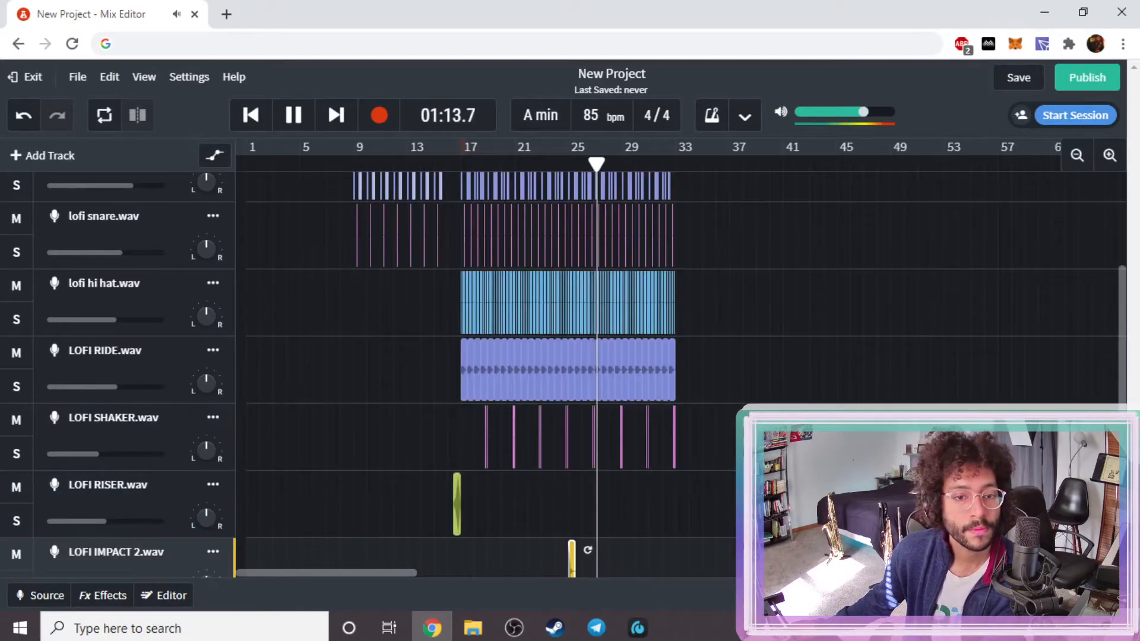
scroll(683, 368, up, 5)
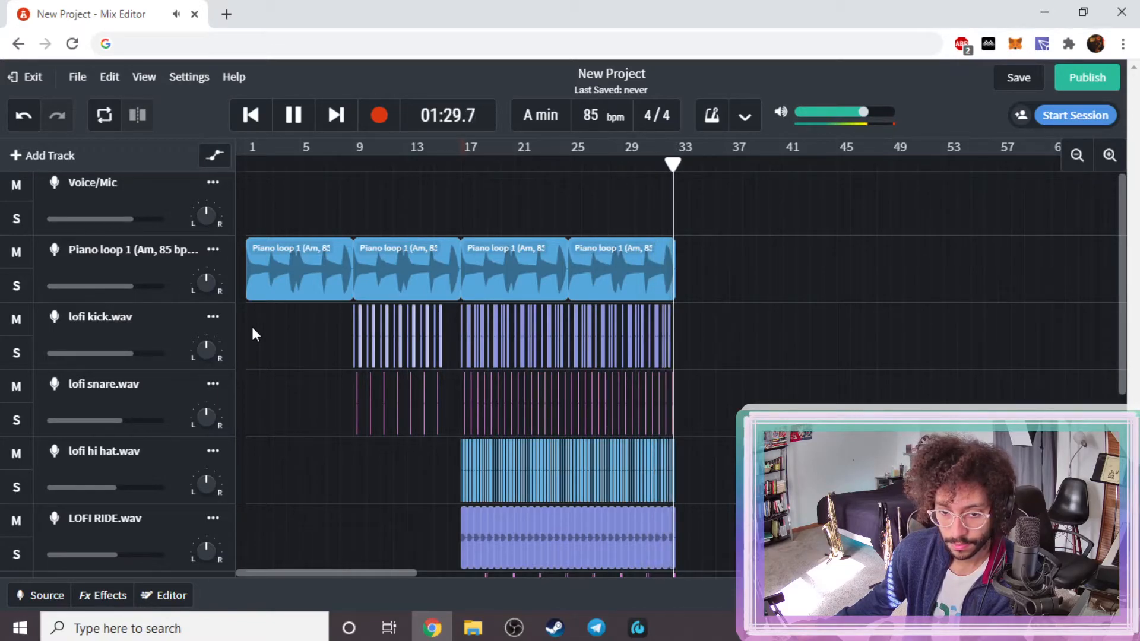
key(space)
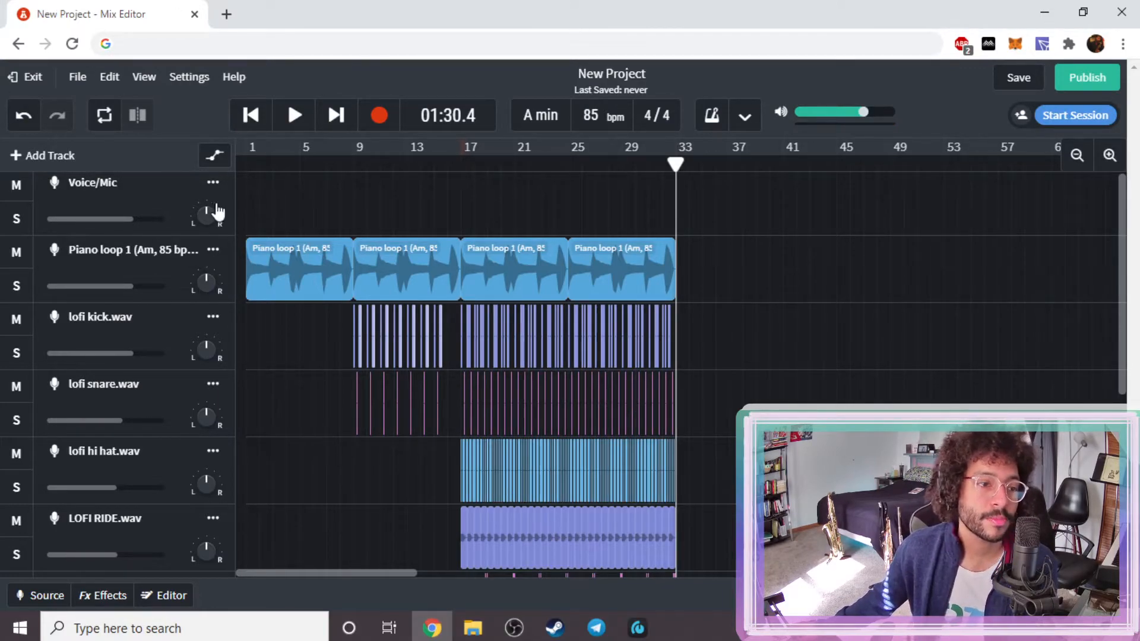
- Delete the empty Voice/Mic track
click(212, 183)
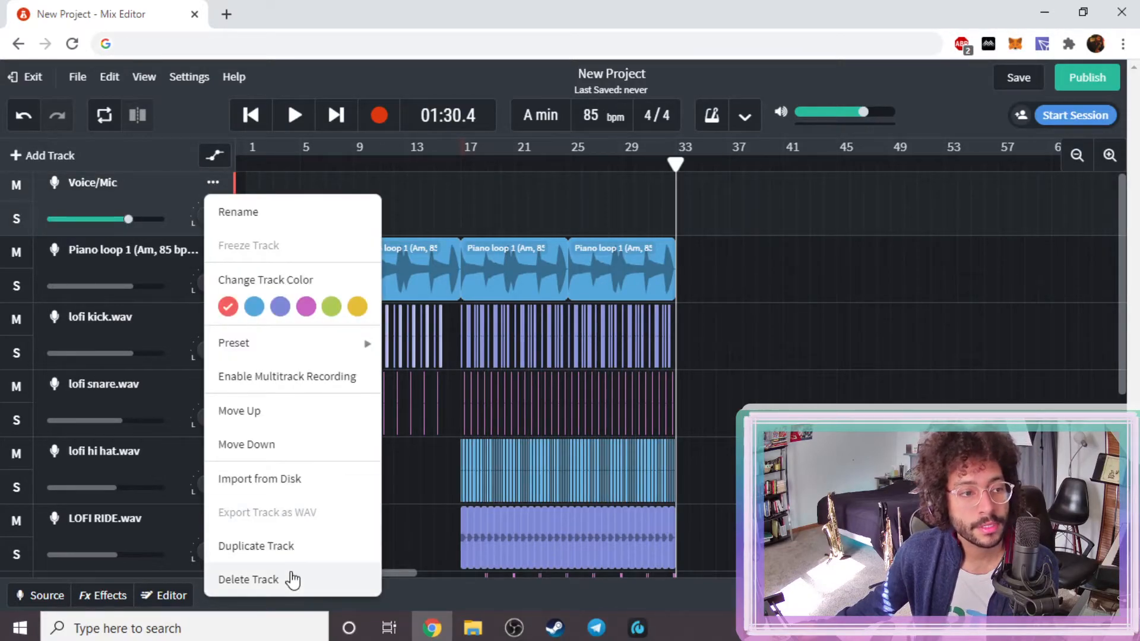
click(292, 579)
scroll(443, 487, down, 5)
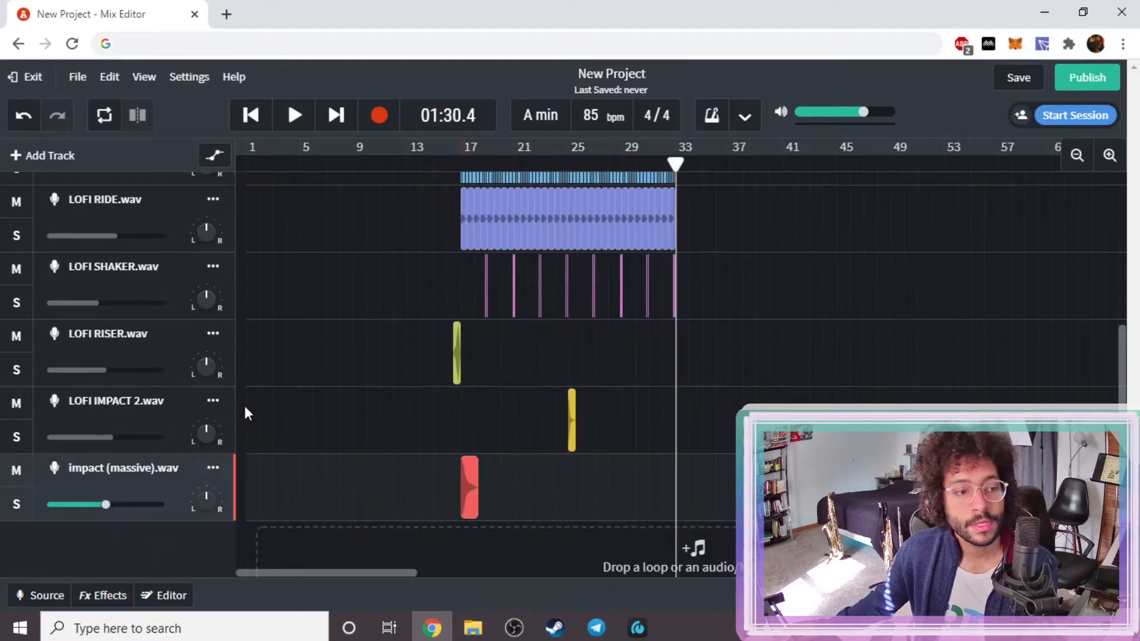
scroll(87, 450, up, 5)
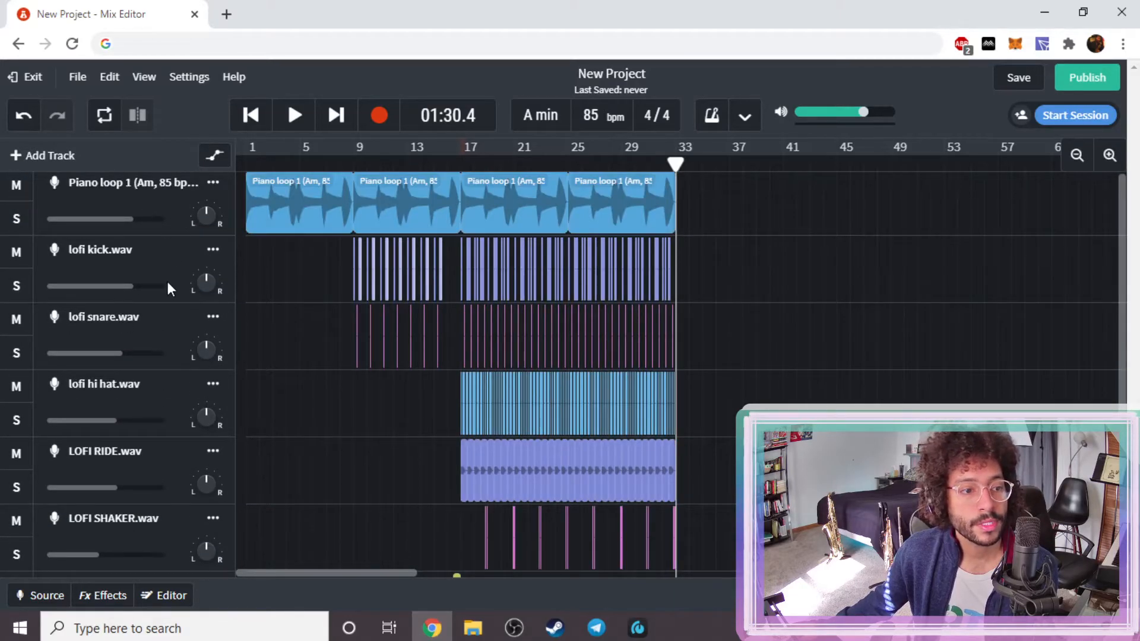
scroll(161, 383, down, 1)
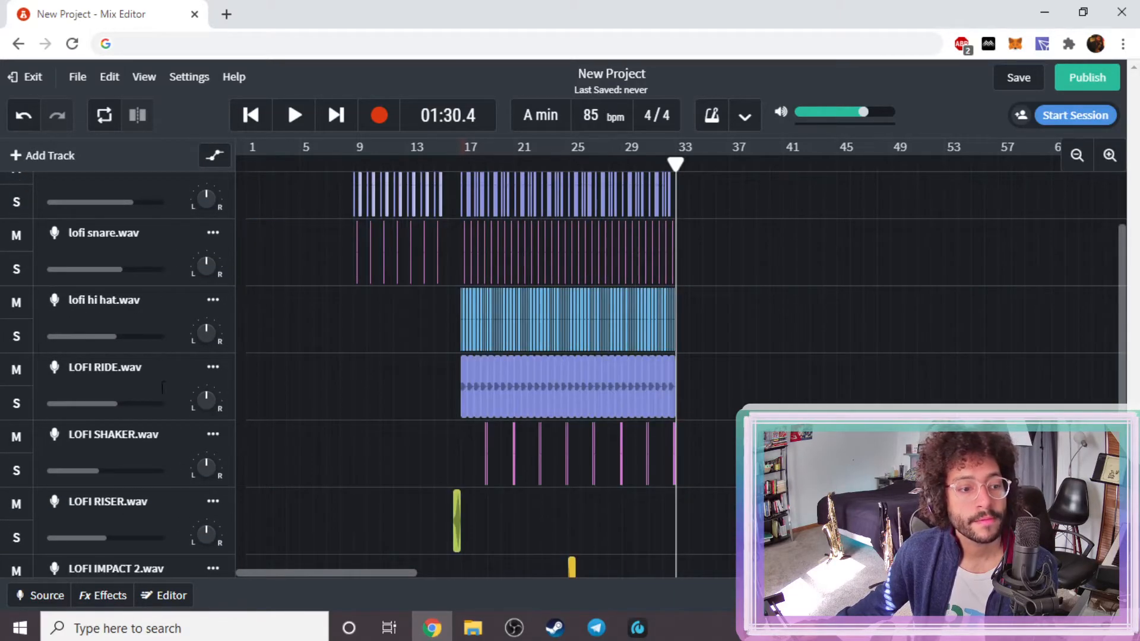
scroll(175, 499, down, 3)
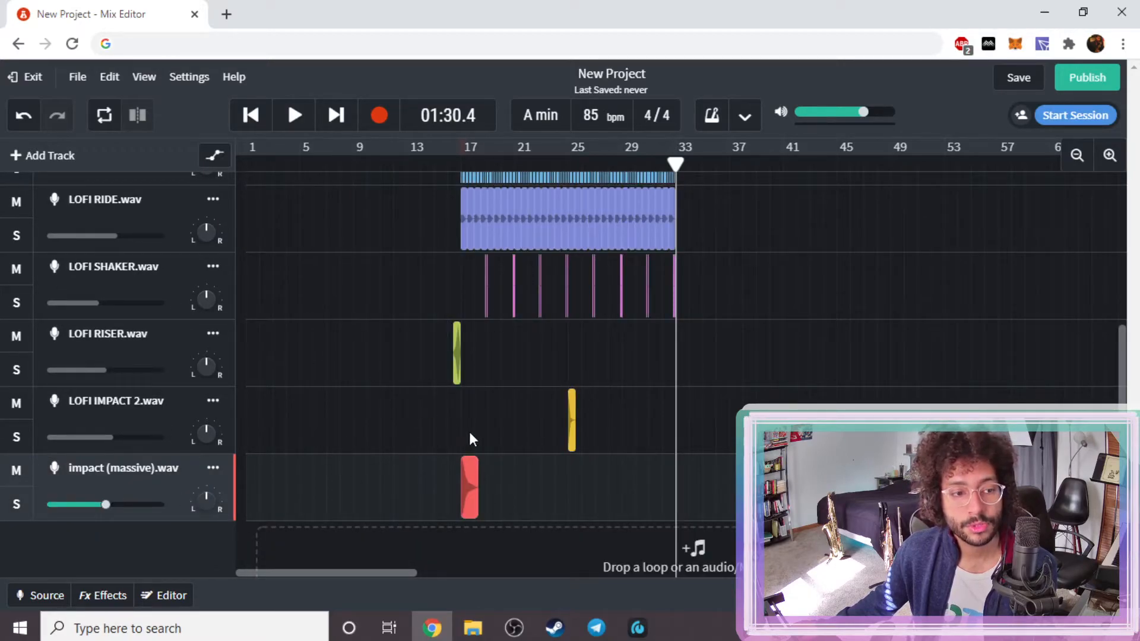
scroll(693, 412, up, 5)
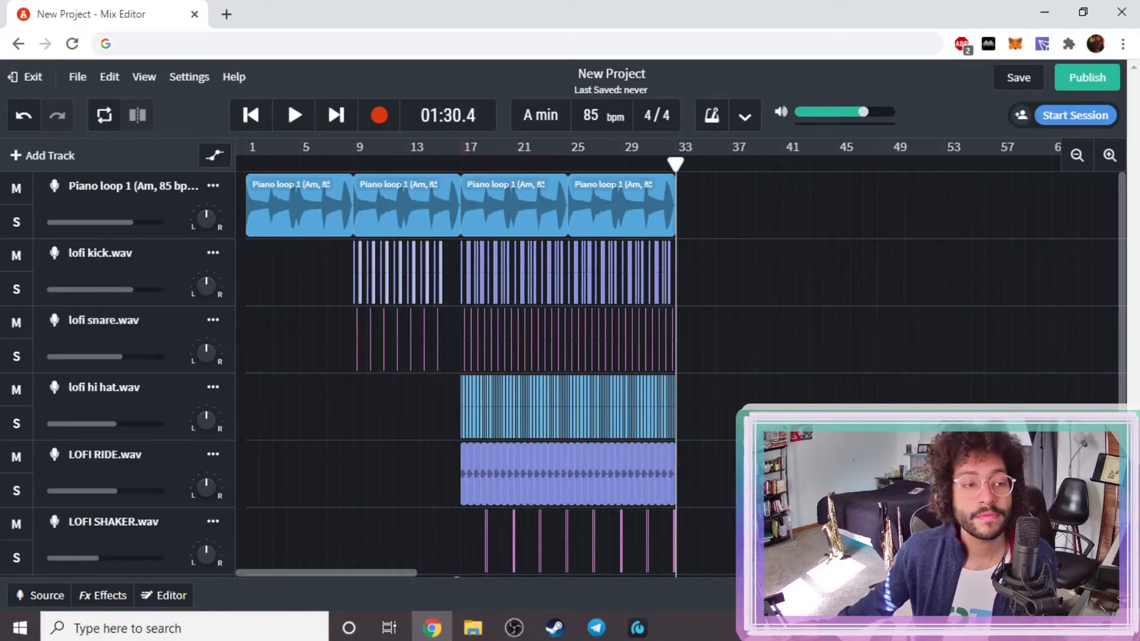
- Import the Piano Loop 2 (Am, 85bpm) audio file onto a new track below impact (massive) and align its start with bar 25
scroll(286, 359, down, 5)
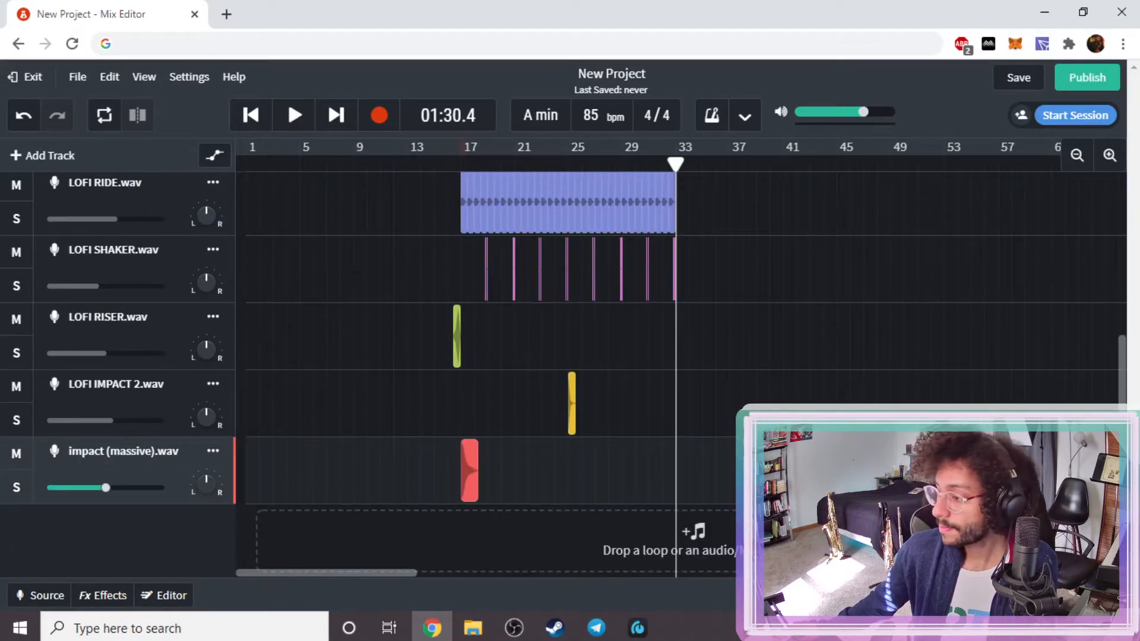
drag(589, 553, 555, 561)
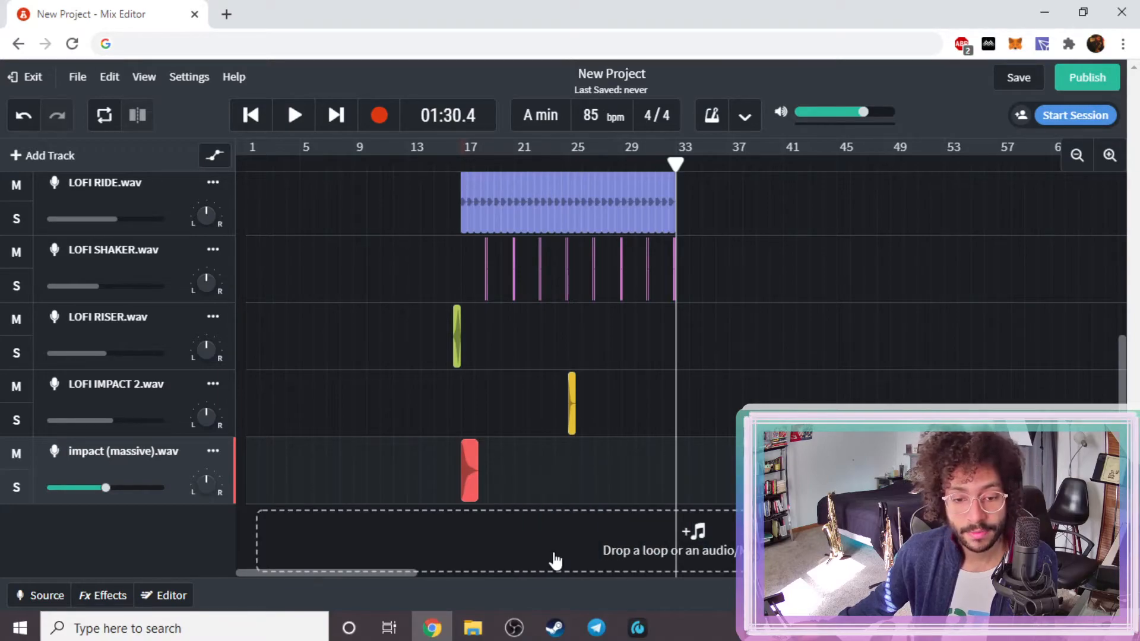
scroll(646, 430, up, 2)
scroll(652, 428, down, 1)
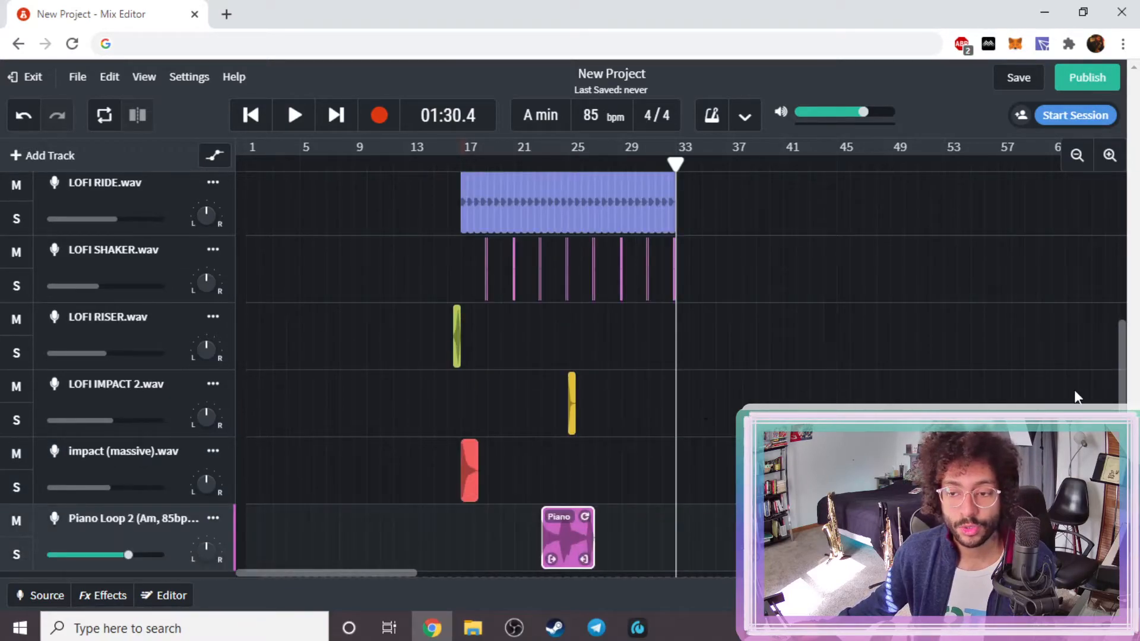
click(1109, 155)
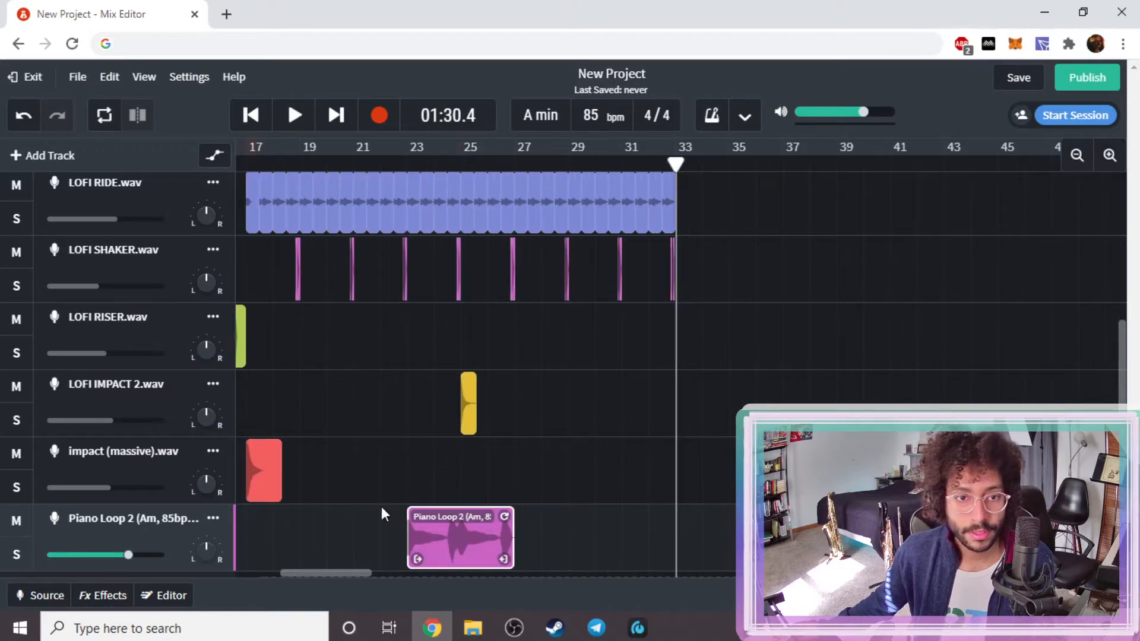
drag(473, 542, 519, 555)
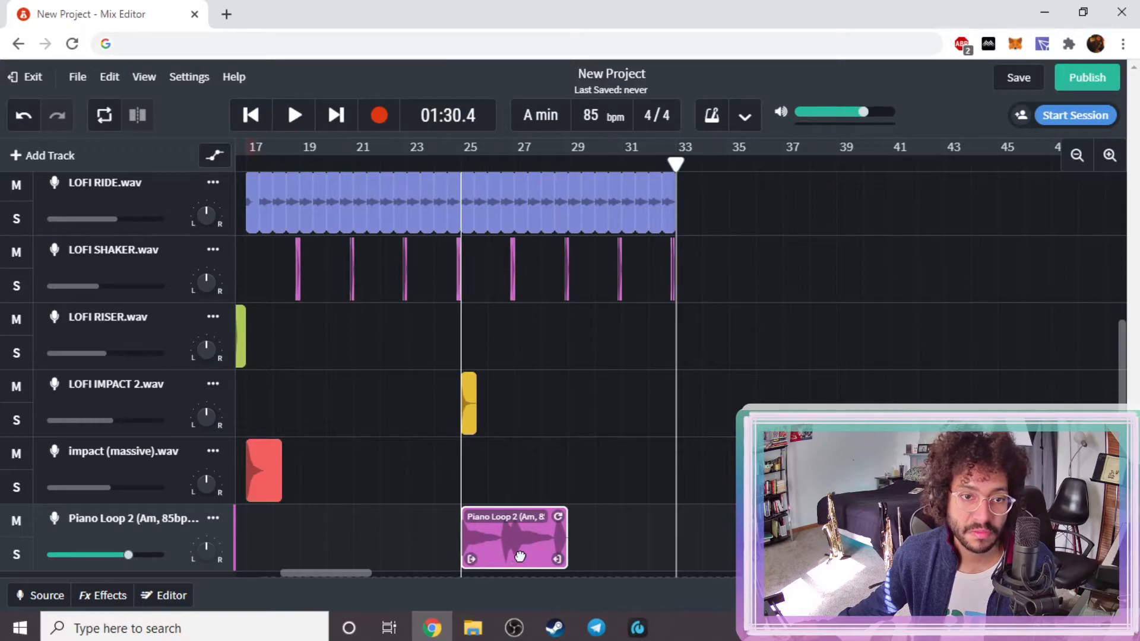
- Play back the arrangement from bar 25 to bar 29 to hear Piano Loop 2 with the beat
click(463, 159)
key(space)
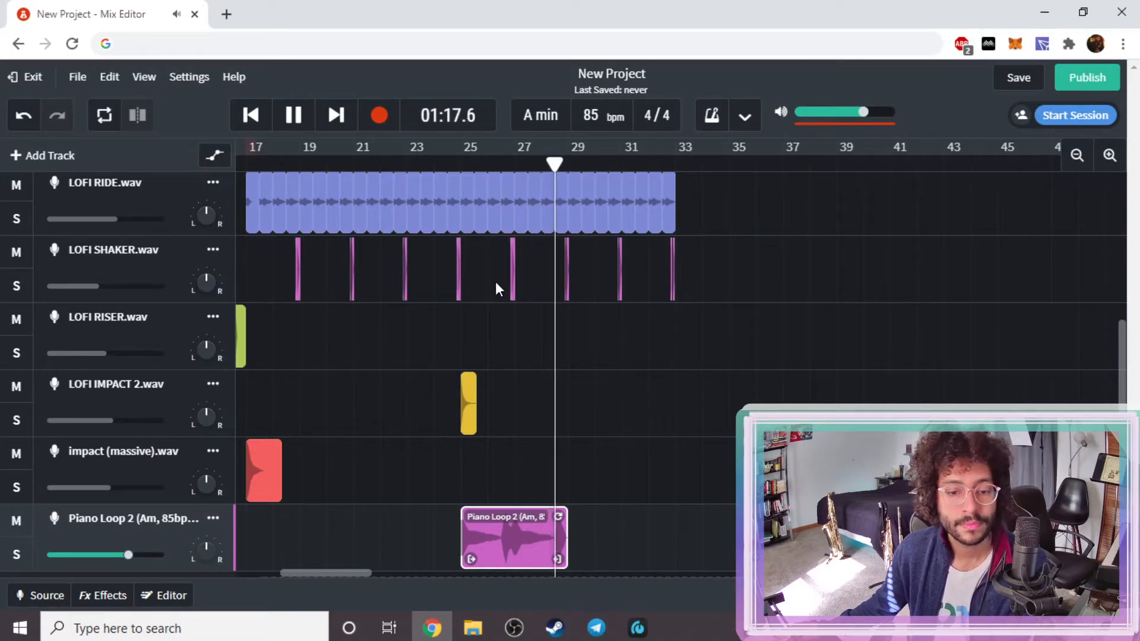
key(space)
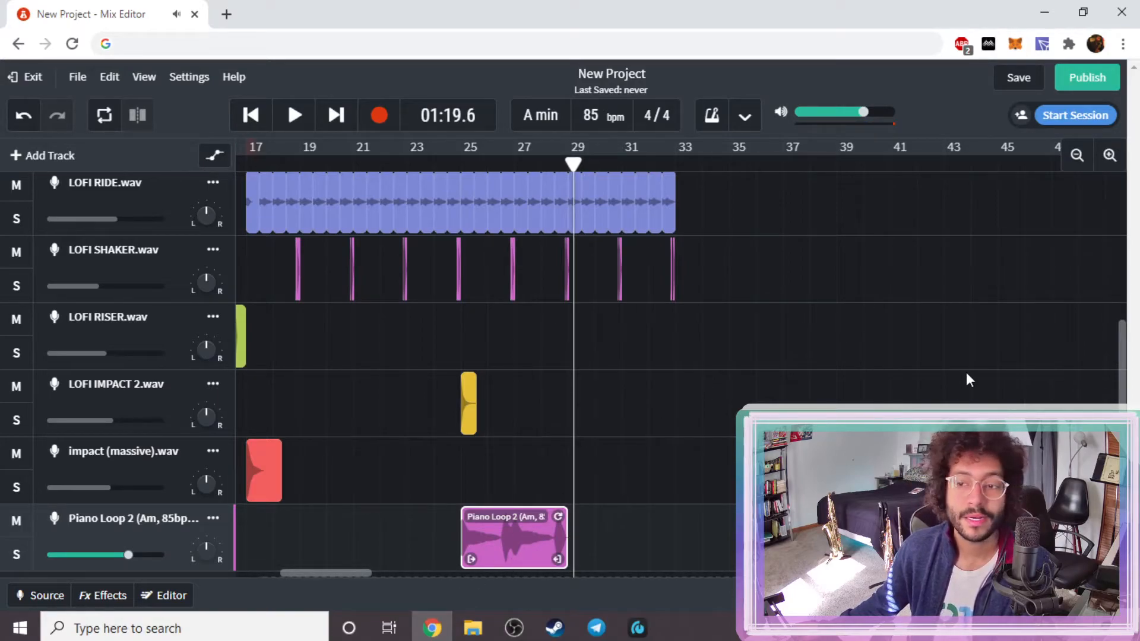
- Trim the start of the Piano Loop 2 clip to bar 28 so only its last bar before bar 29 remains
click(1078, 154)
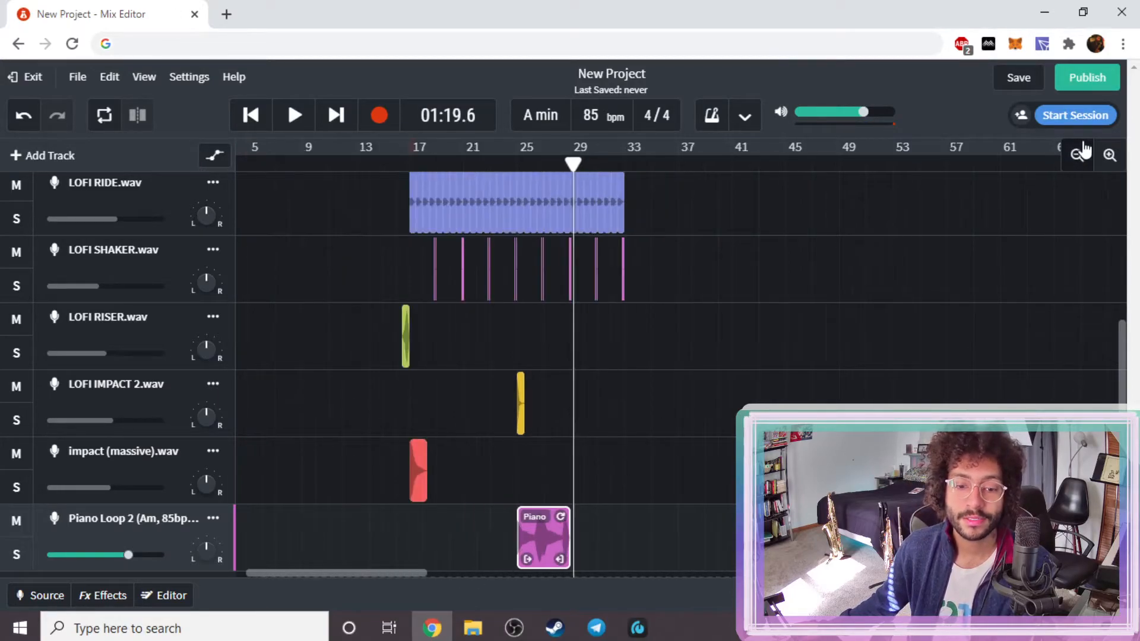
click(1110, 156)
click(1110, 156)
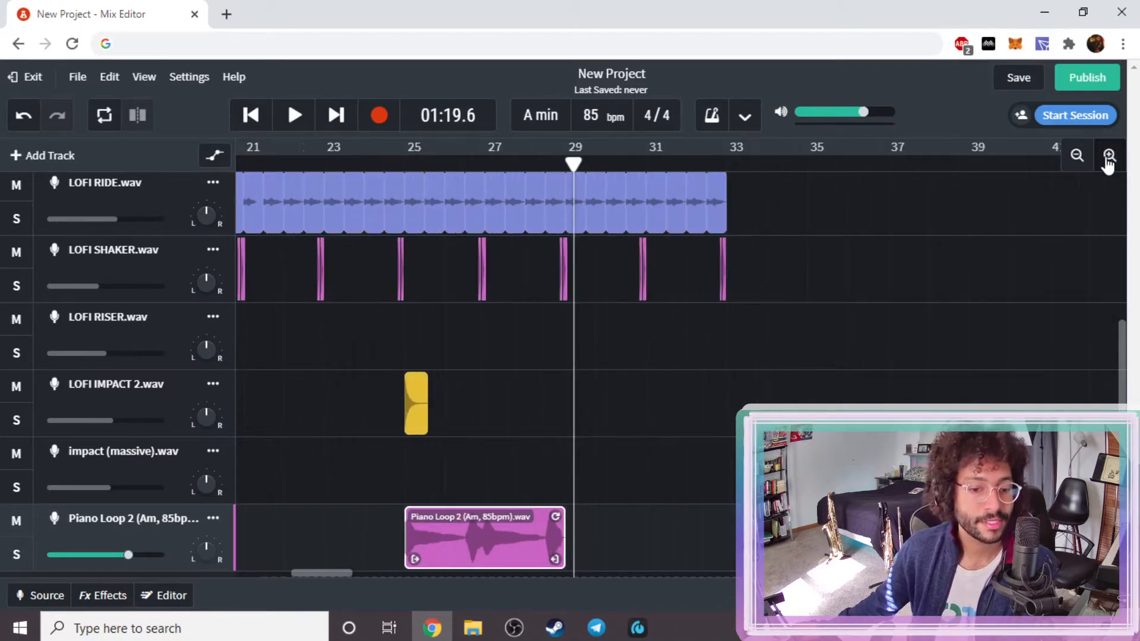
drag(415, 561, 539, 592)
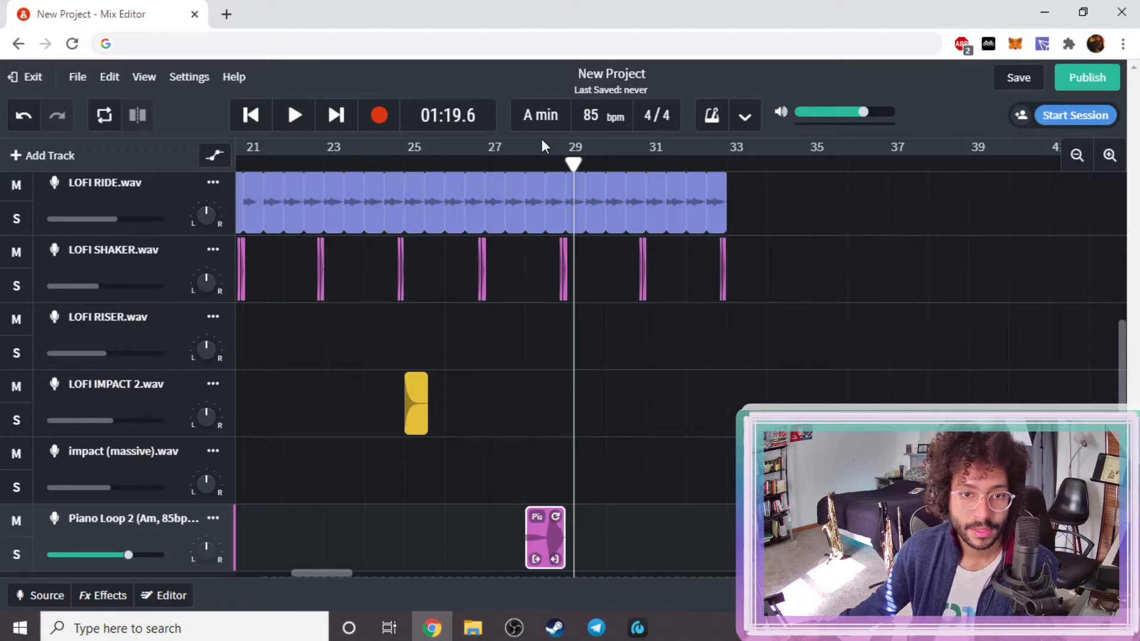
- Solo the Piano Loop 2 track, play back its trimmed clip from bar 28, and turn solo off again
click(527, 160)
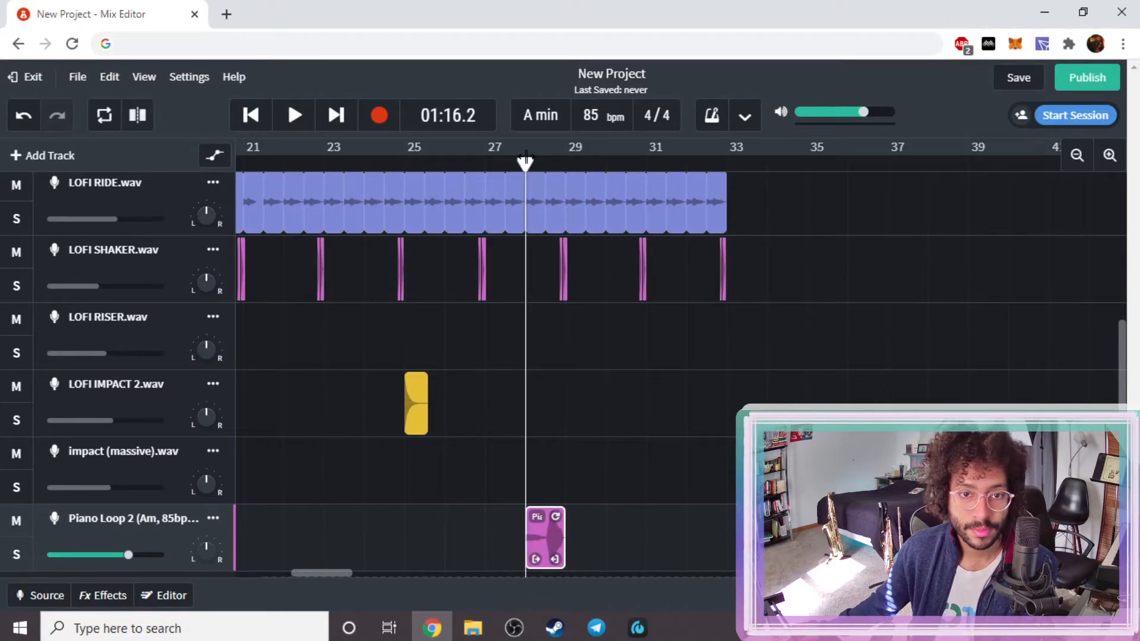
click(31, 552)
key(space)
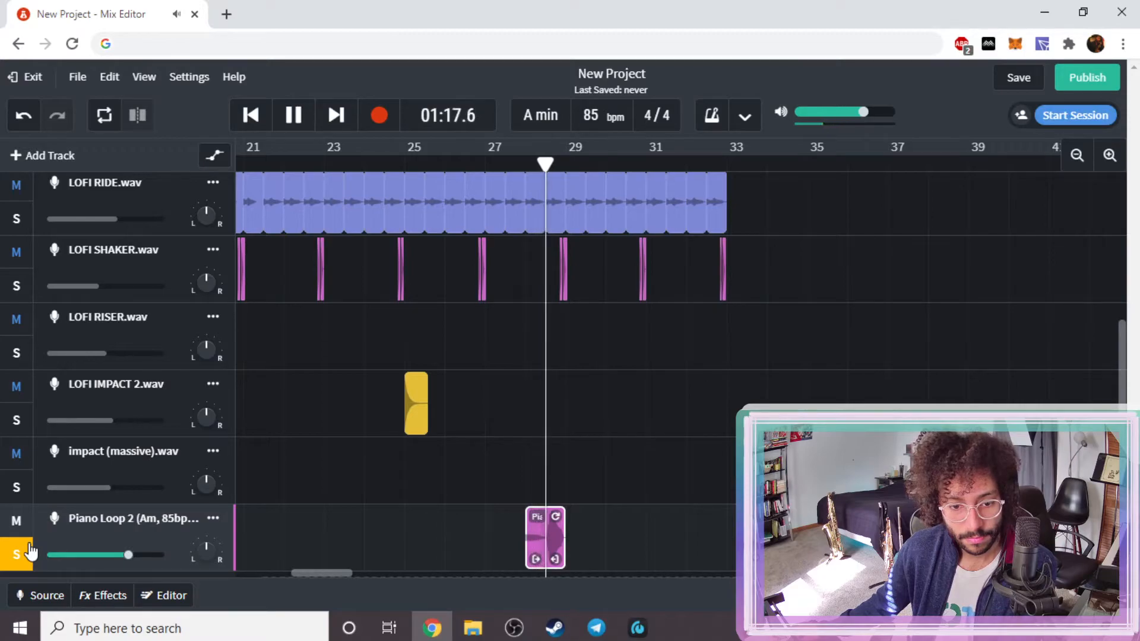
key(space)
click(30, 552)
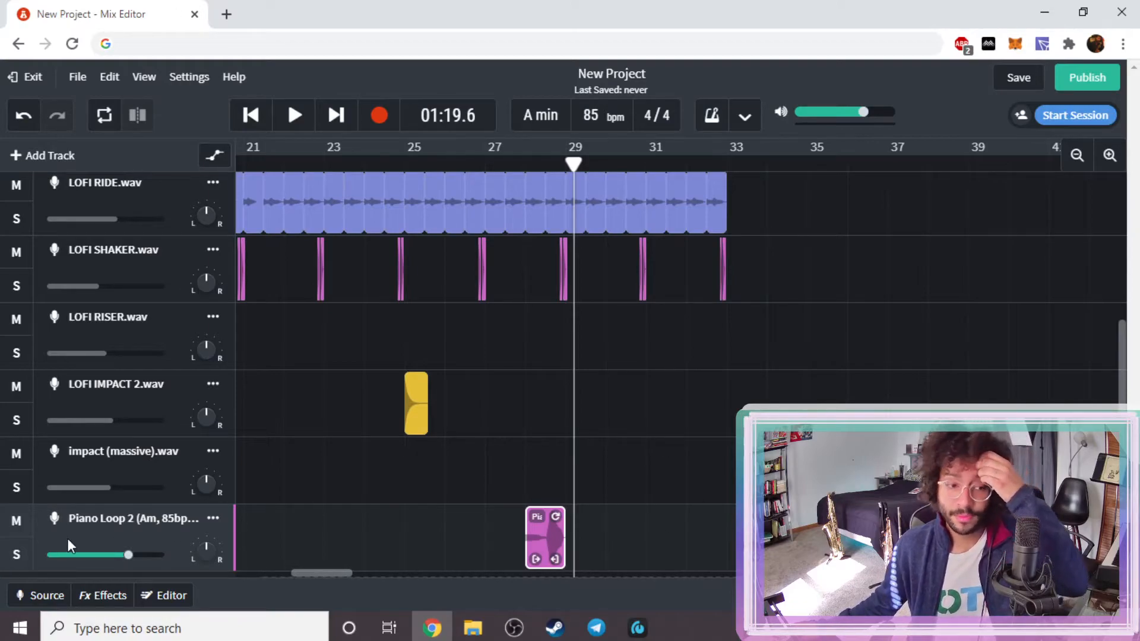
- Move the Piano Loop 2 track up the track list to sit directly below the Piano loop 1 track
drag(144, 526, 158, 234)
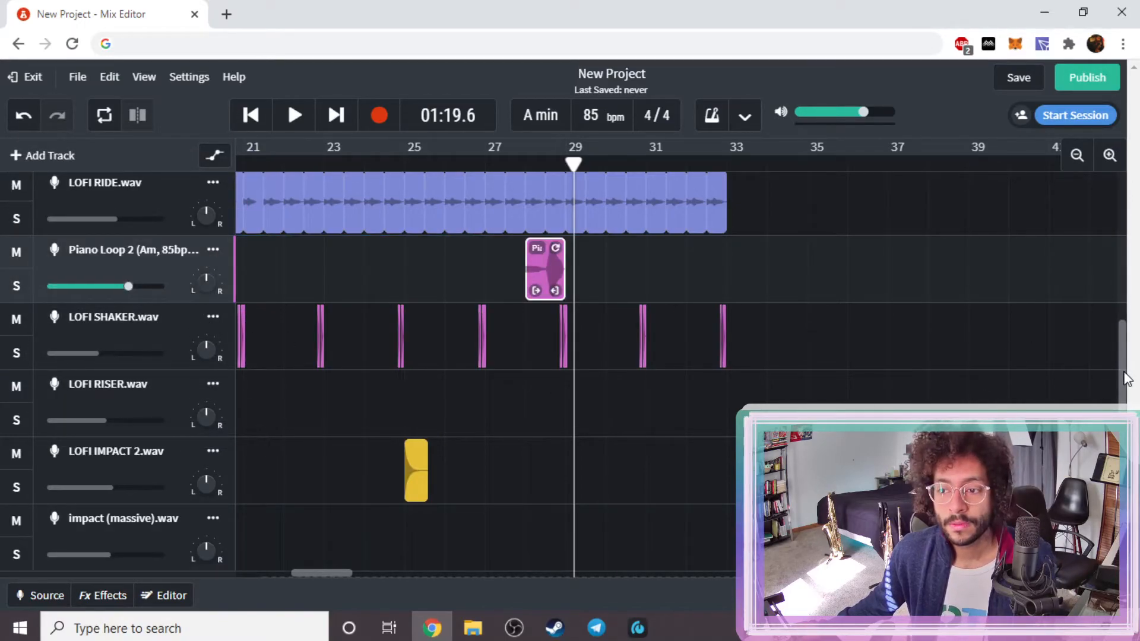
scroll(1118, 319, up, 3)
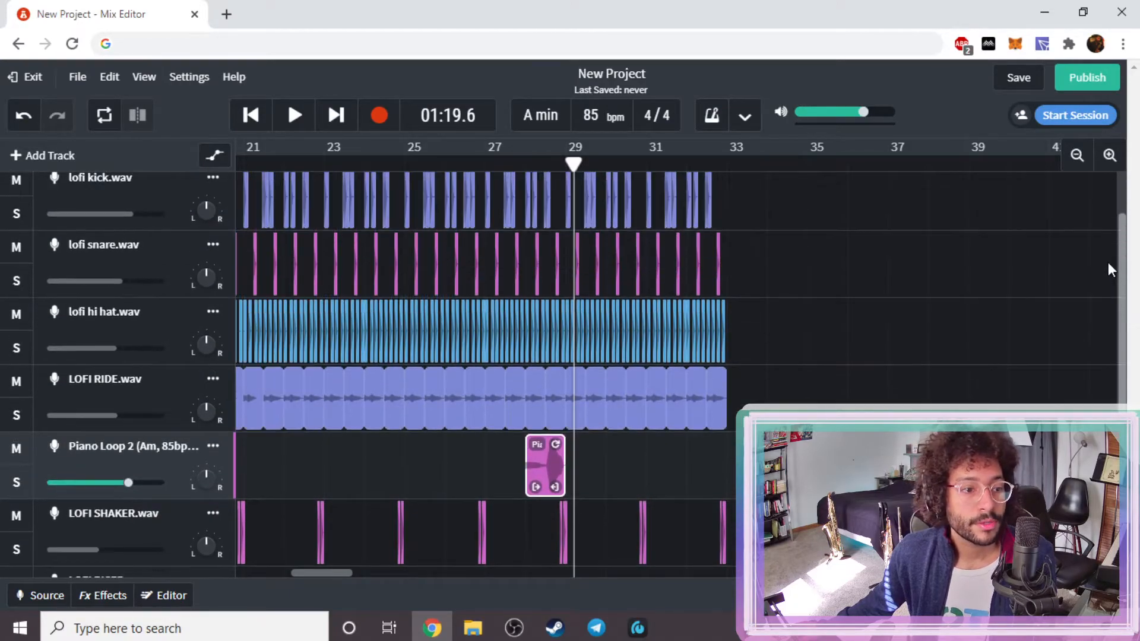
scroll(1111, 238, up, 2)
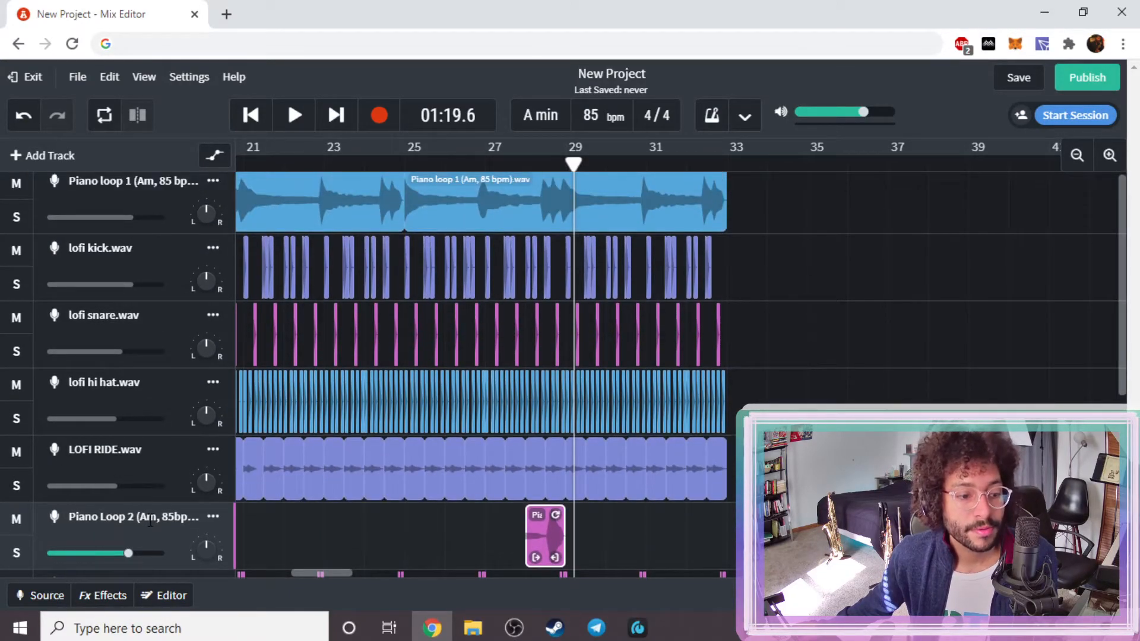
drag(180, 535, 202, 243)
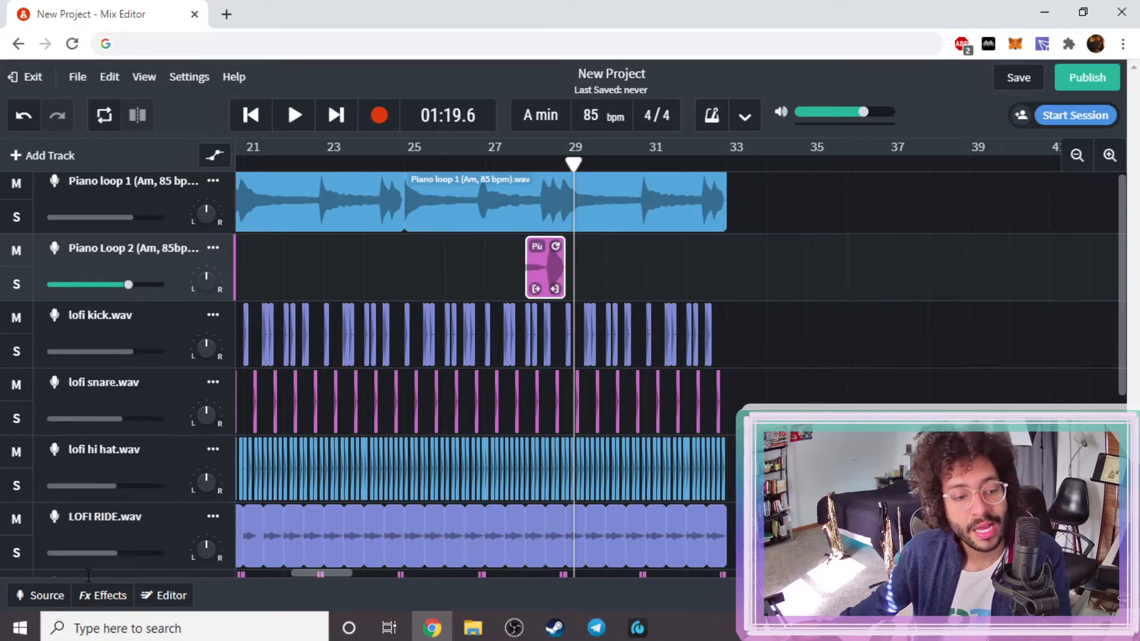
click(99, 596)
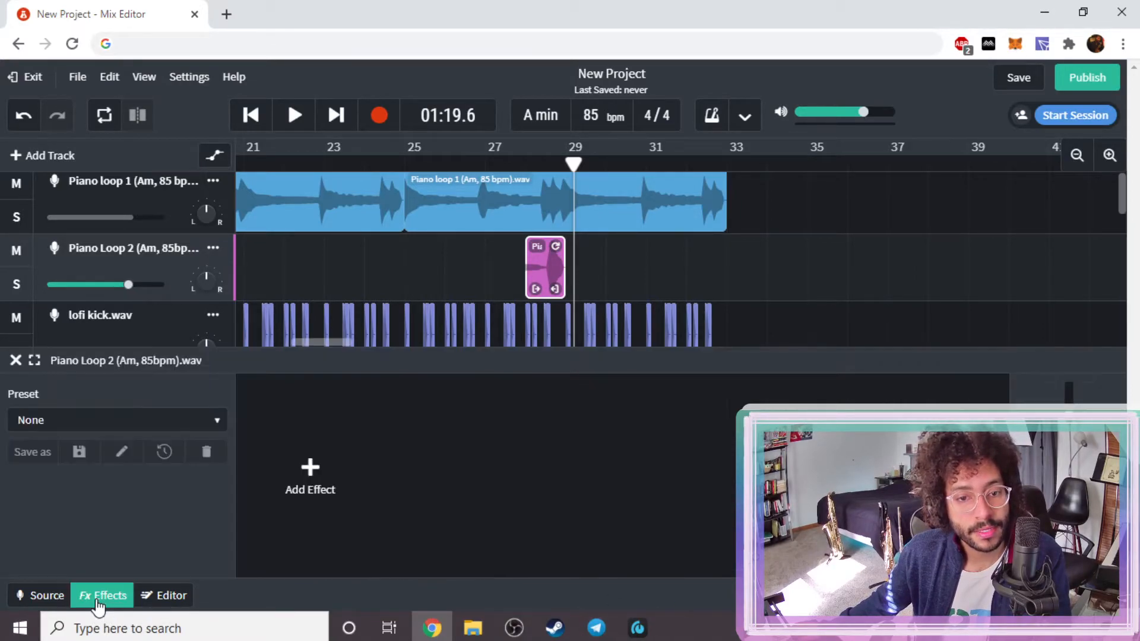
click(99, 596)
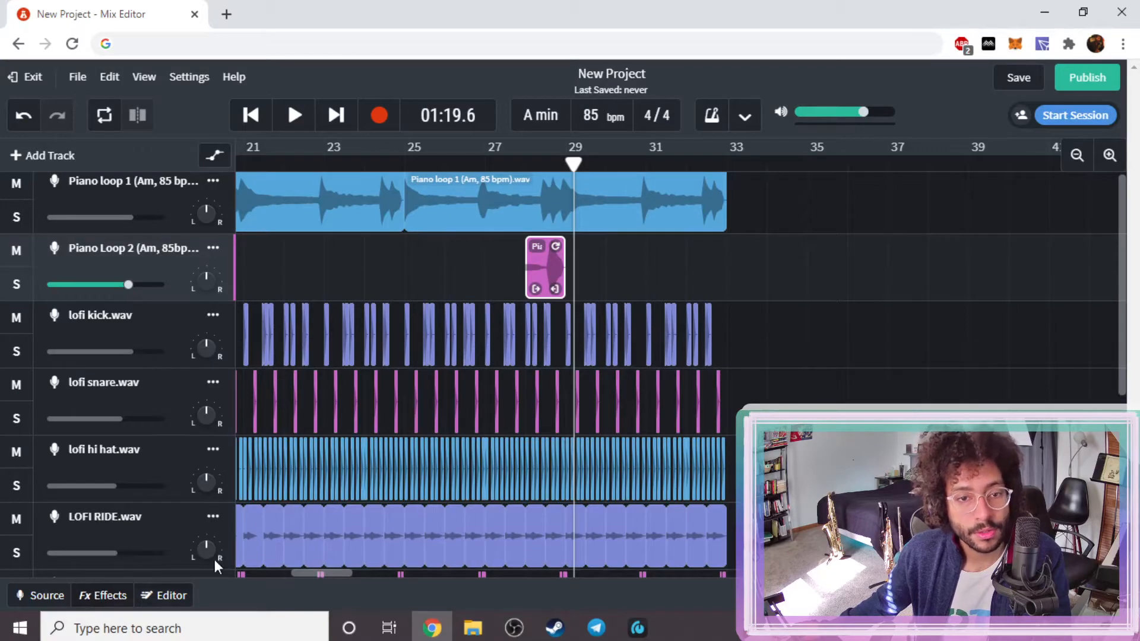
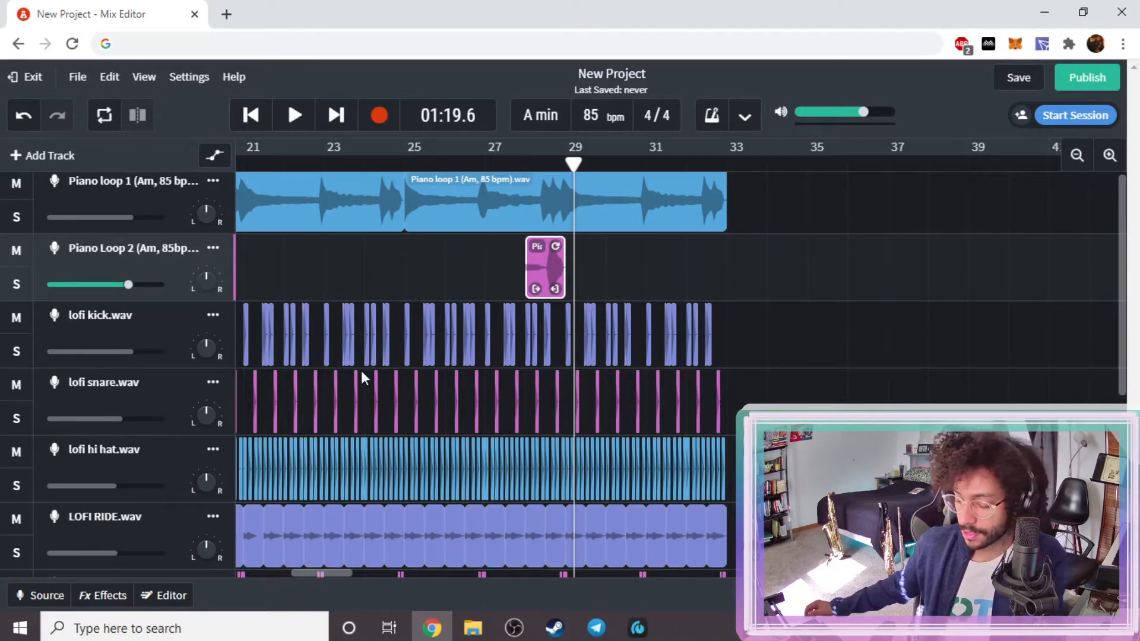
- Play back the arrangement briefly from bar 25, and again from about bar 27 to bar 29, to hear the trimmed piano clip with the beat
click(402, 169)
key(space)
key(space)
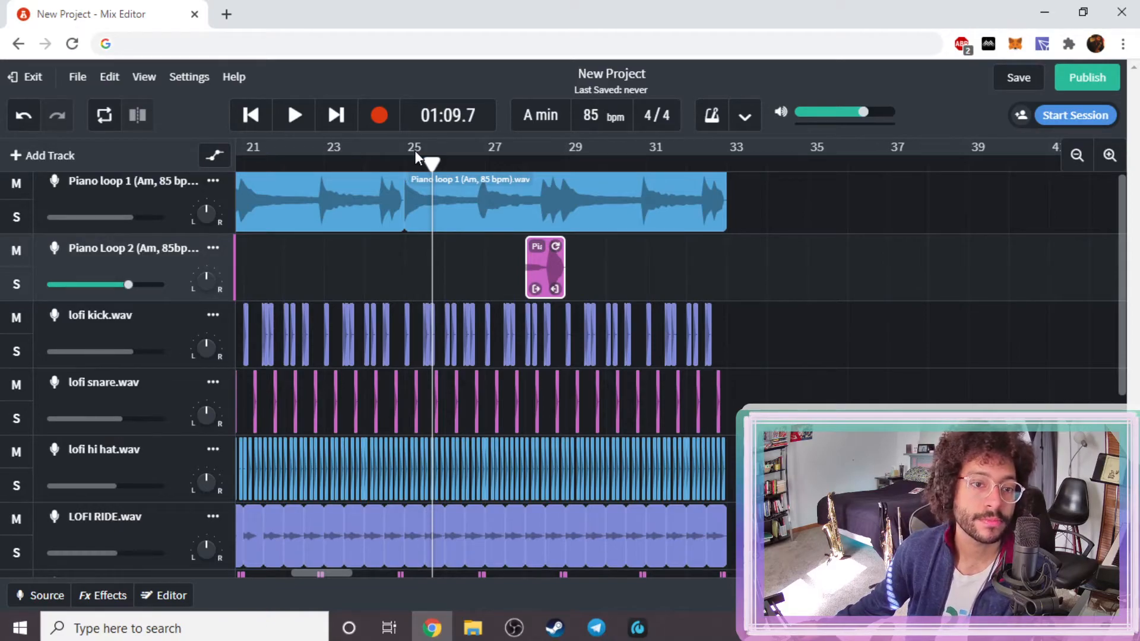
click(405, 161)
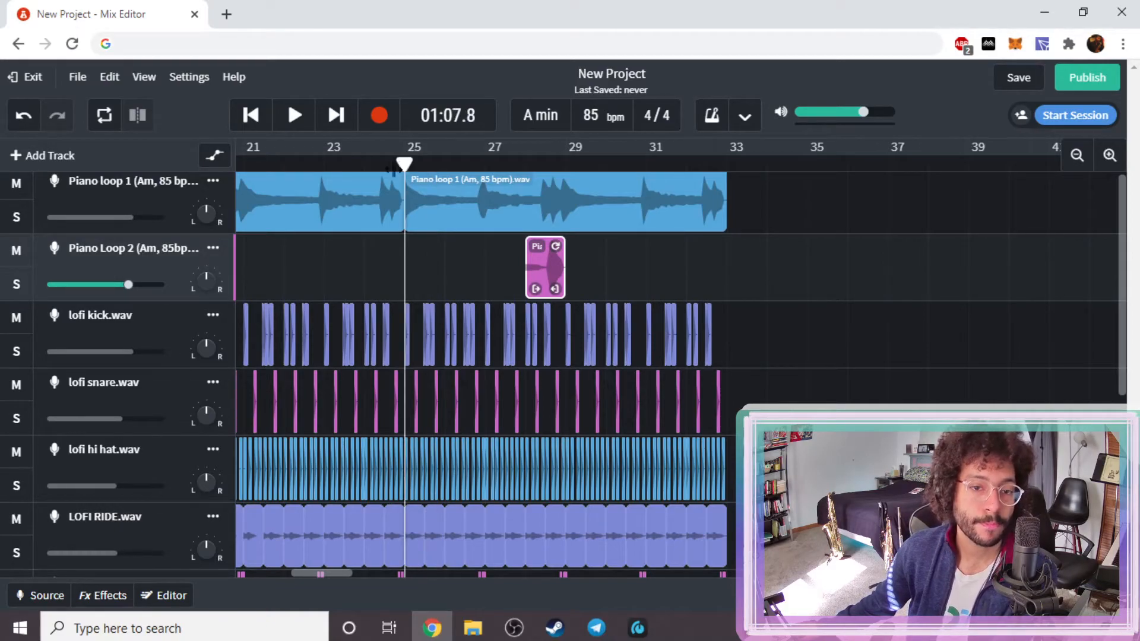
click(480, 158)
key(space)
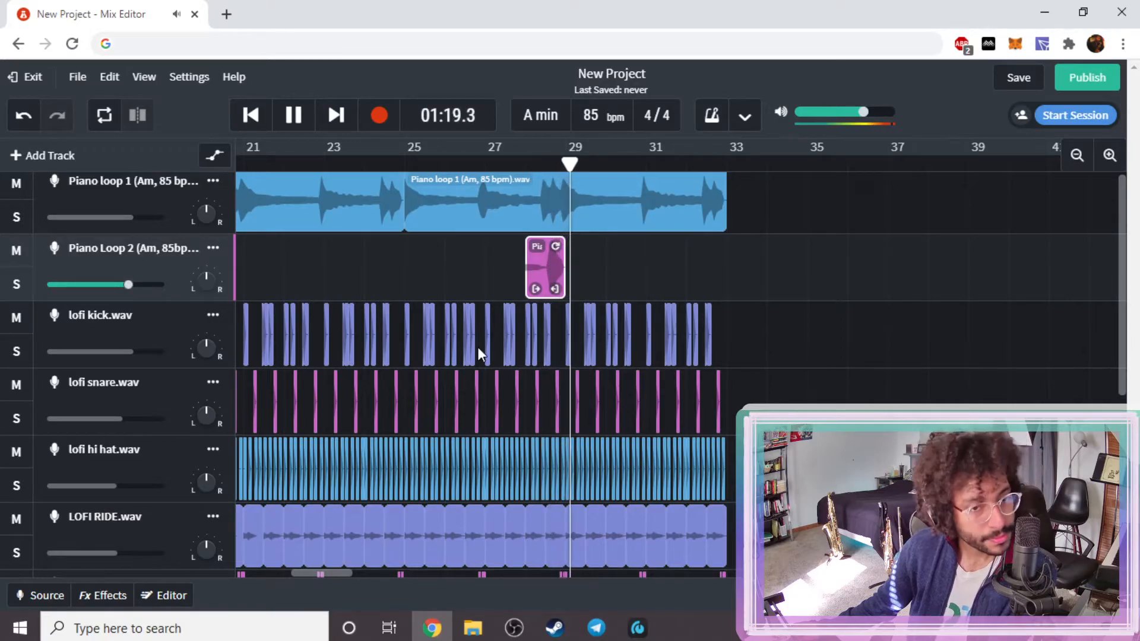
key(space)
scroll(513, 209, down, 1)
scroll(513, 209, up, 1)
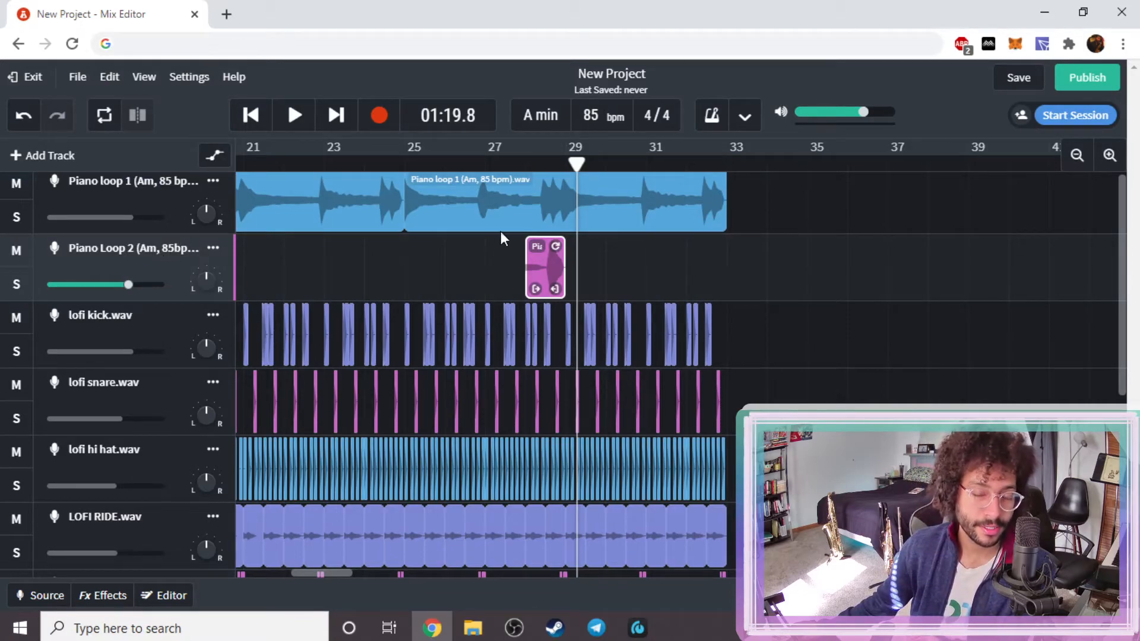
- Show track automation and add volume points on Piano loop 1 at bars 28 and 29, matching the start and end of the Piano Loop 2 clip
click(526, 163)
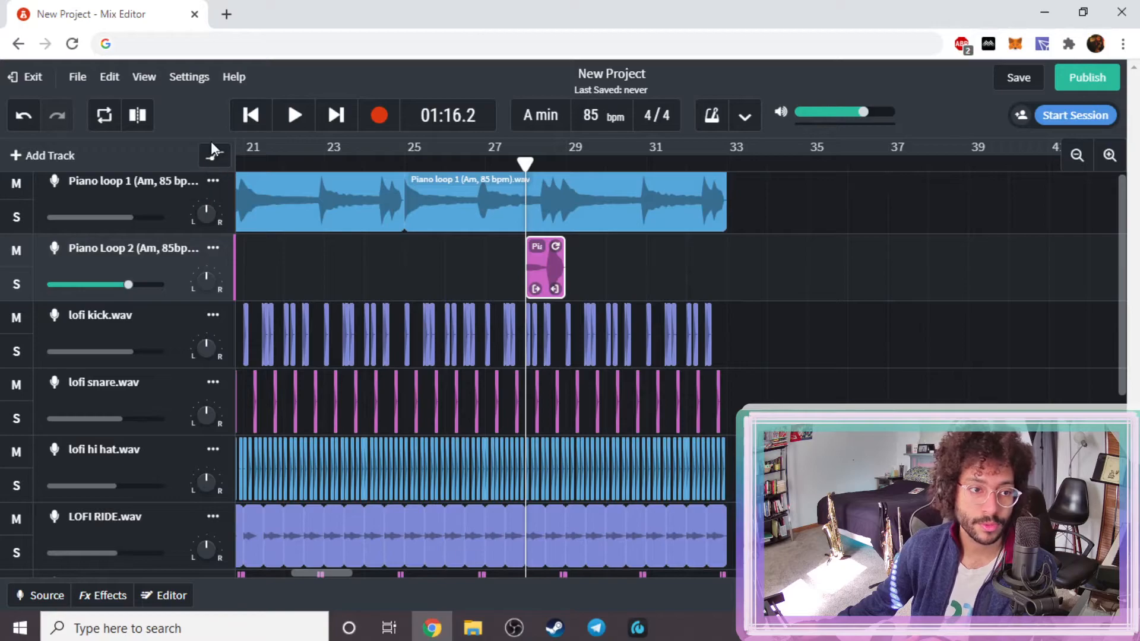
click(215, 158)
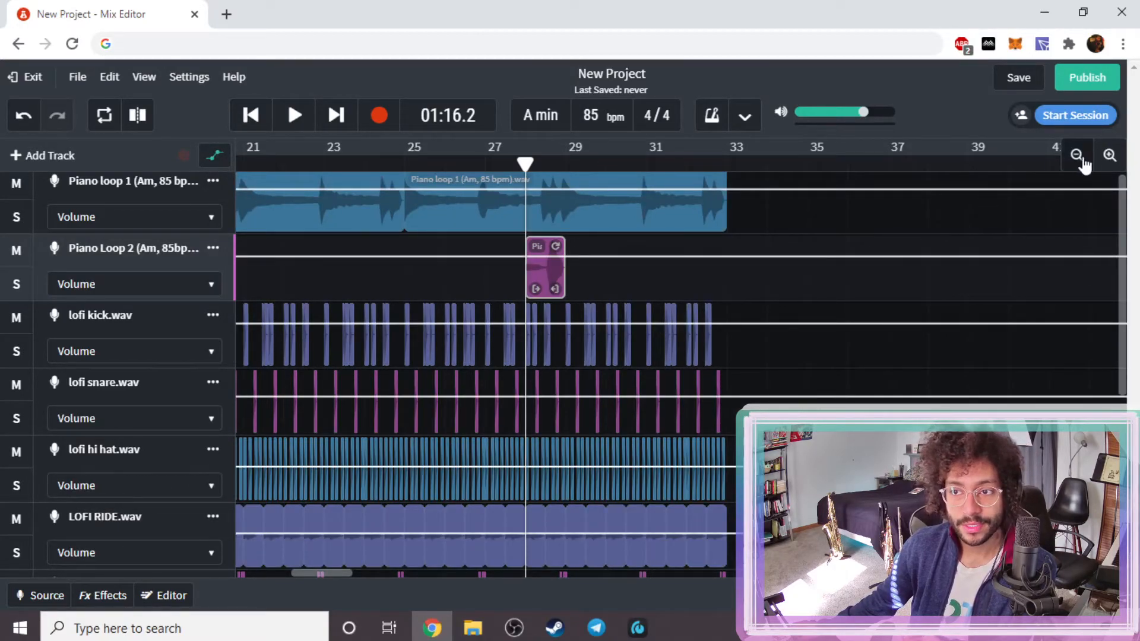
click(1109, 156)
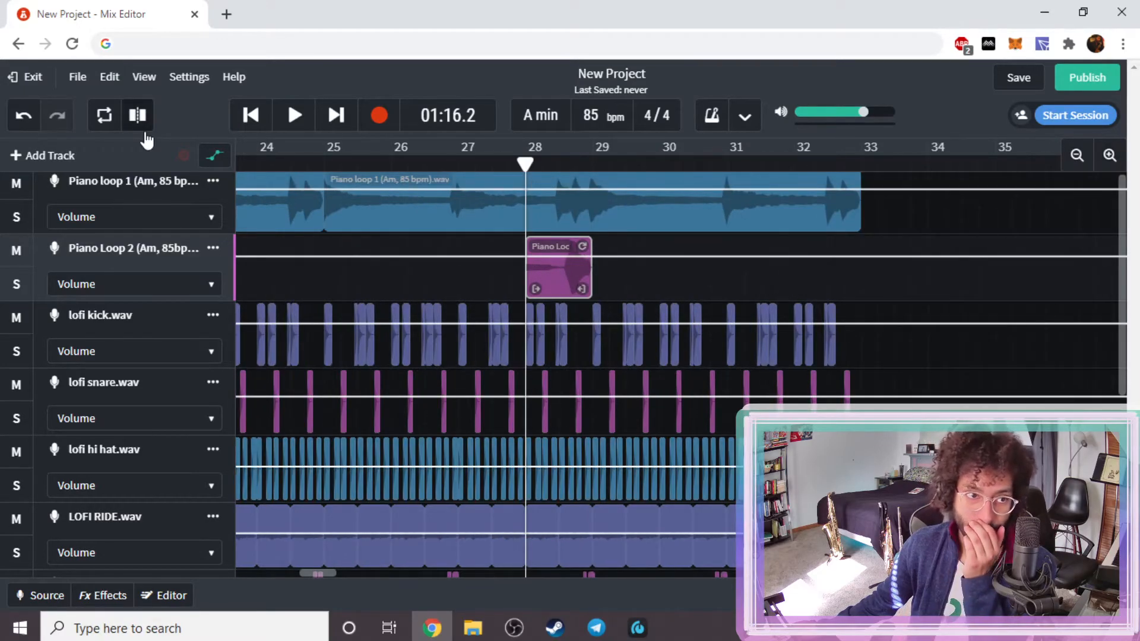
click(214, 155)
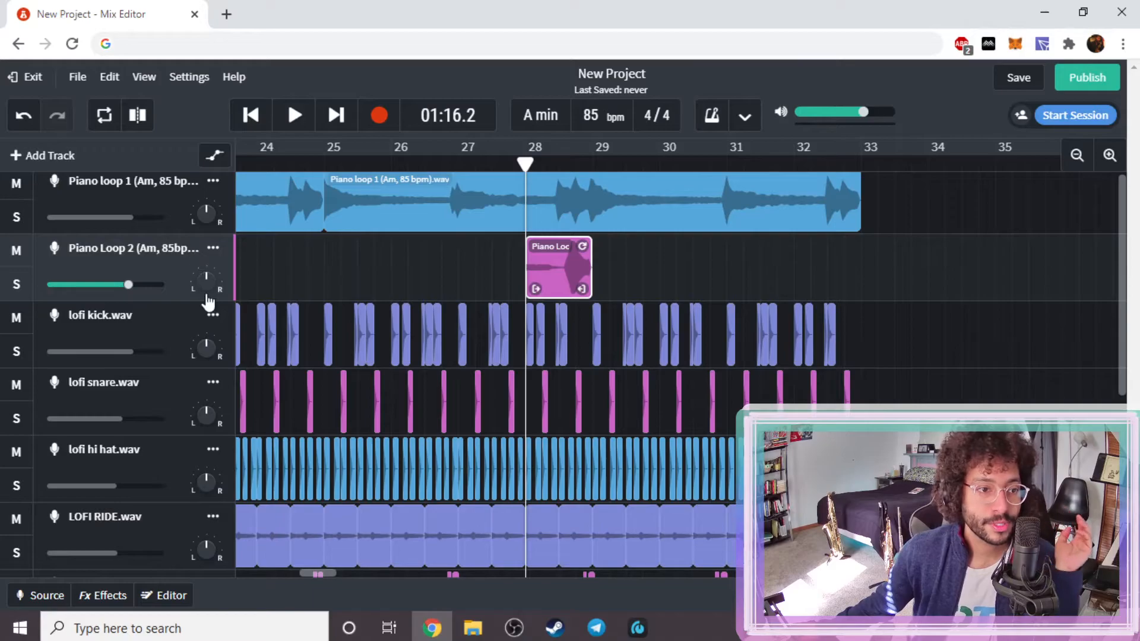
click(215, 157)
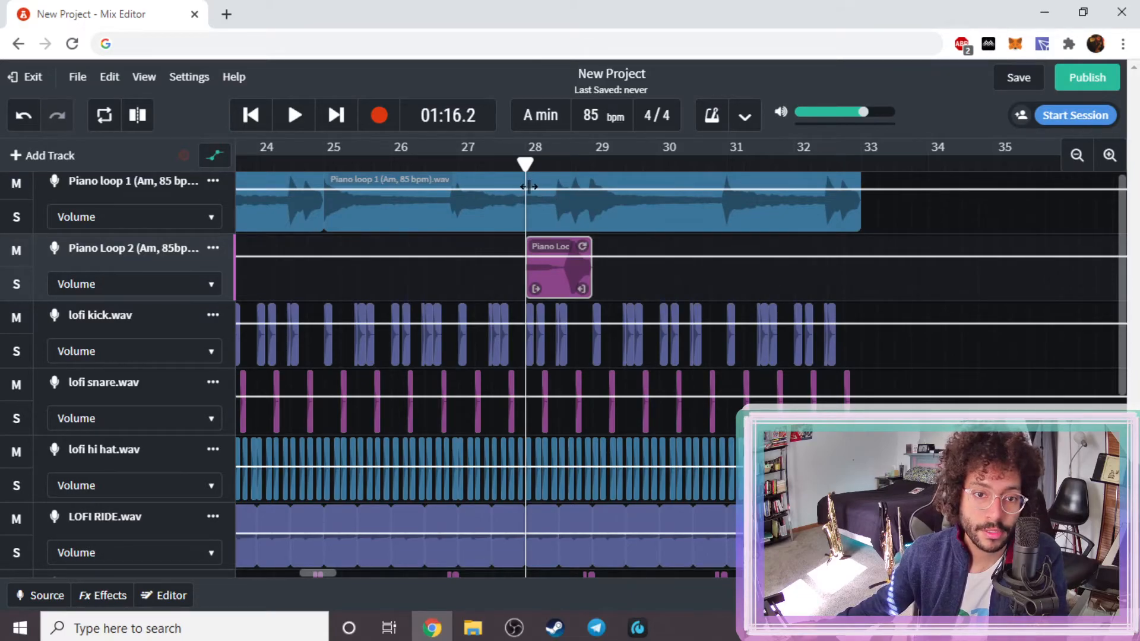
drag(525, 165, 499, 165)
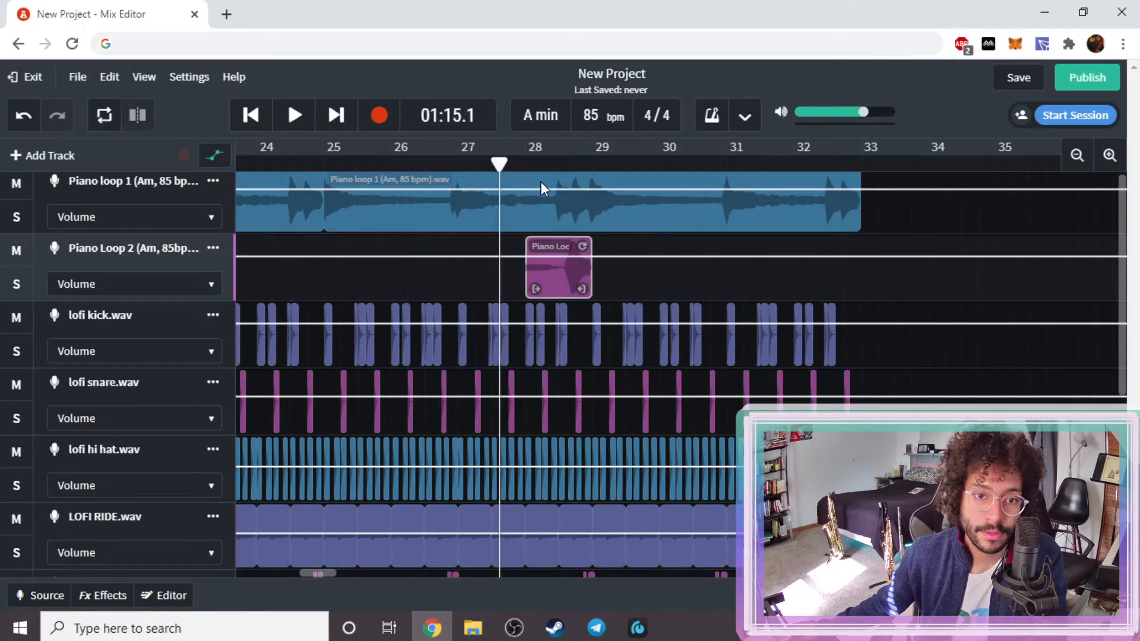
click(528, 190)
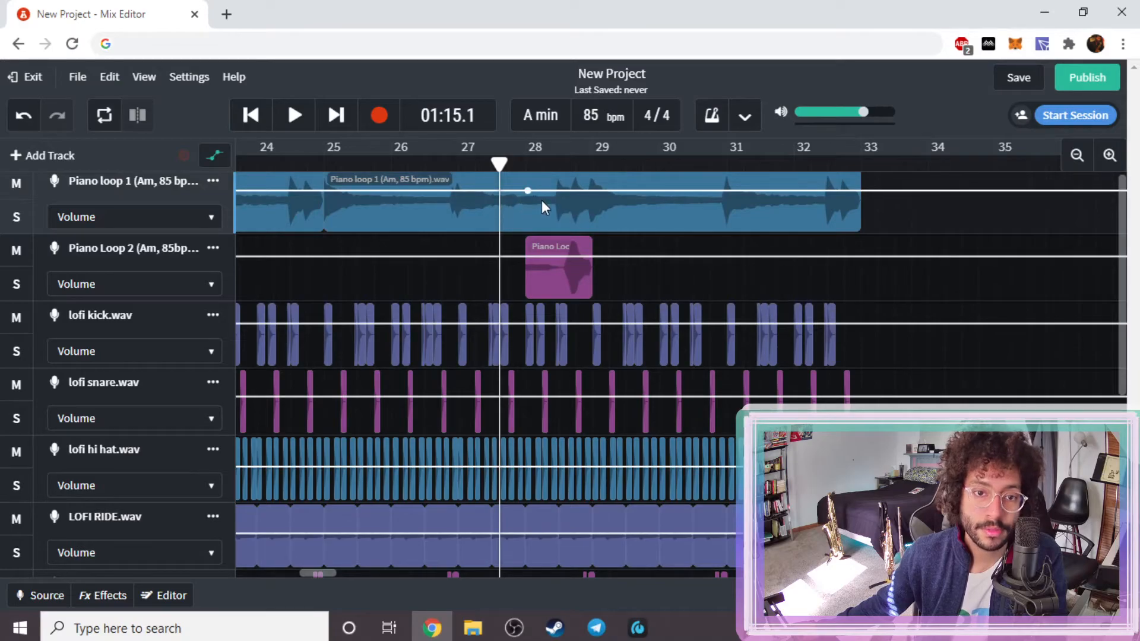
click(592, 190)
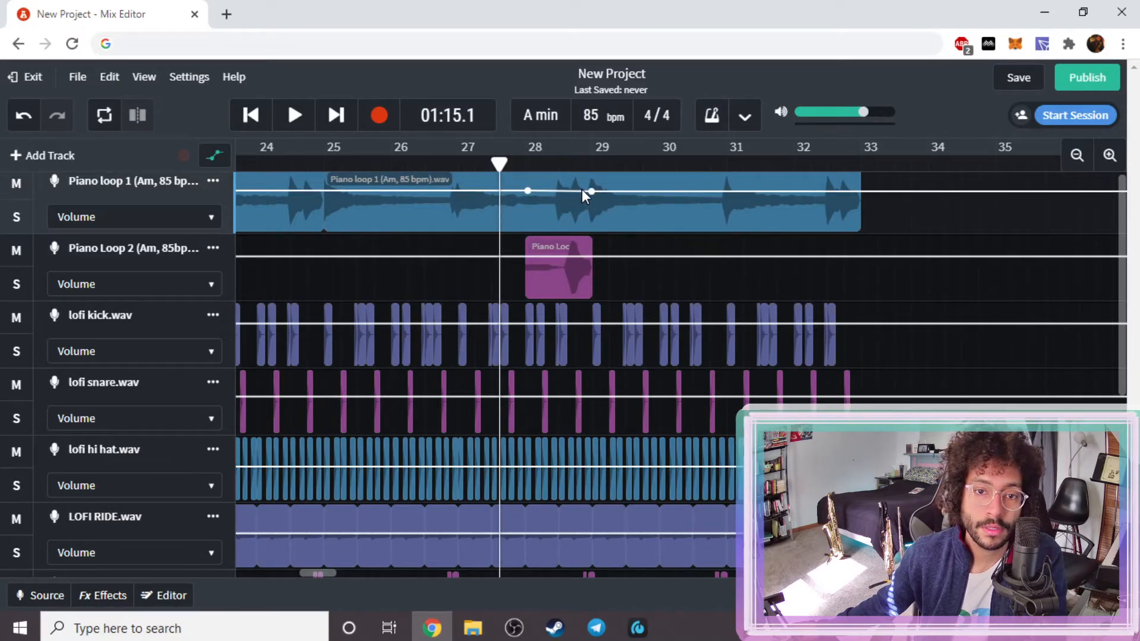
click(584, 191)
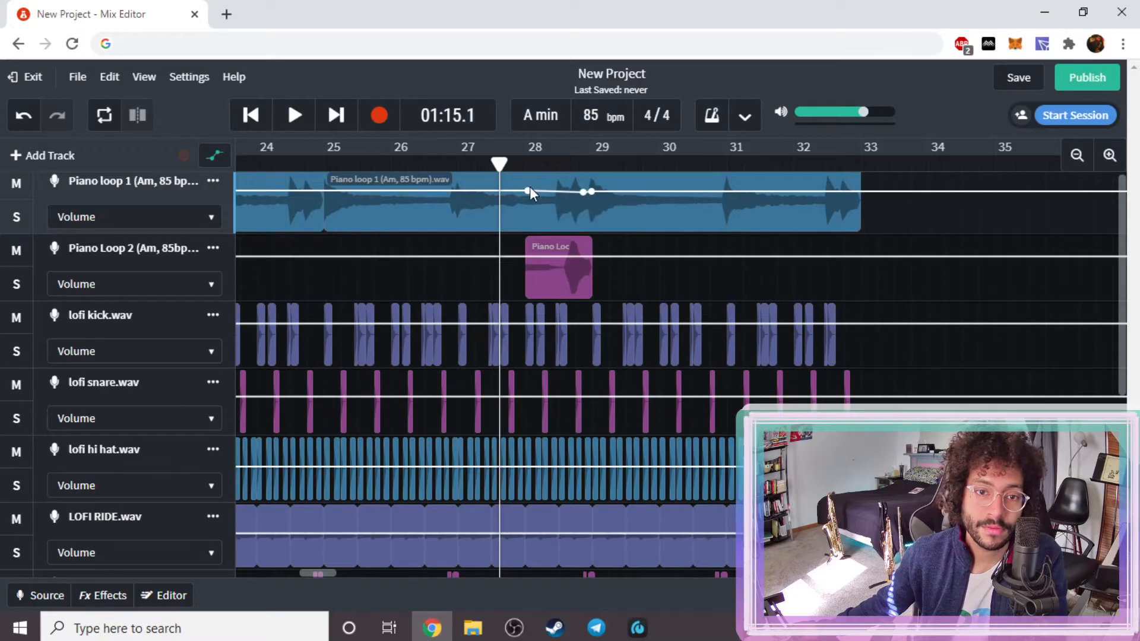
click(533, 190)
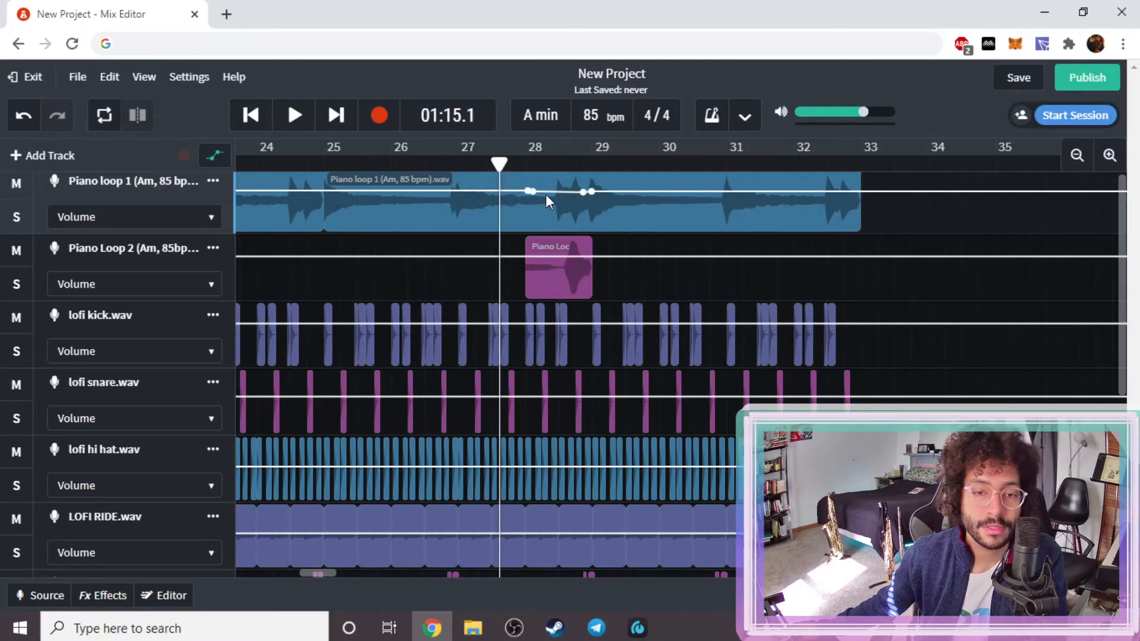
drag(559, 191, 558, 217)
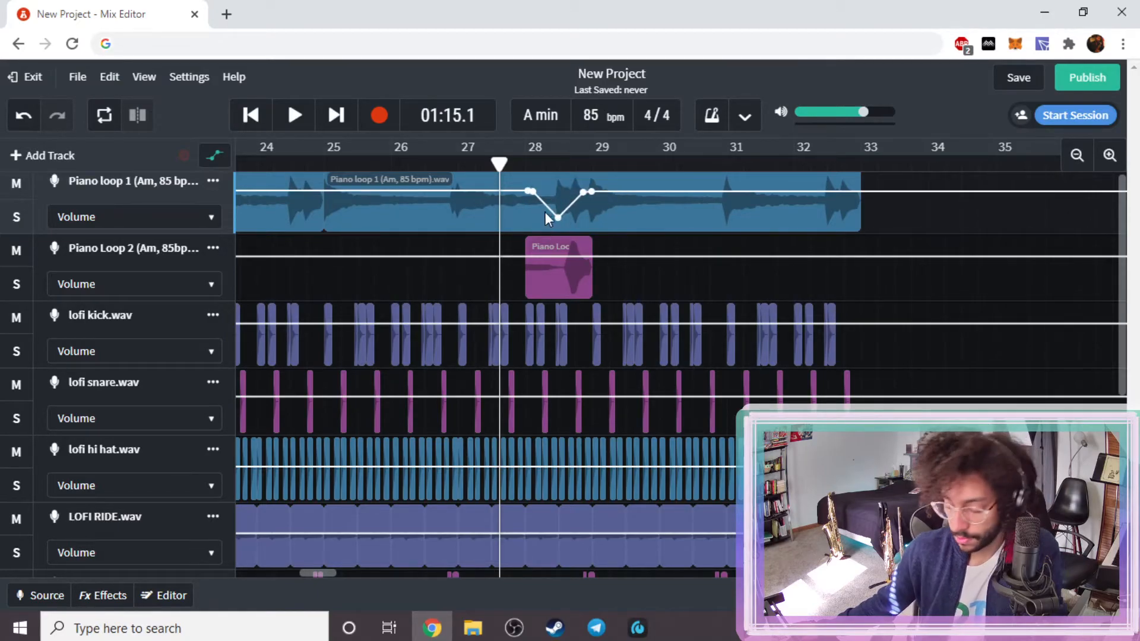
key(ctrl+z)
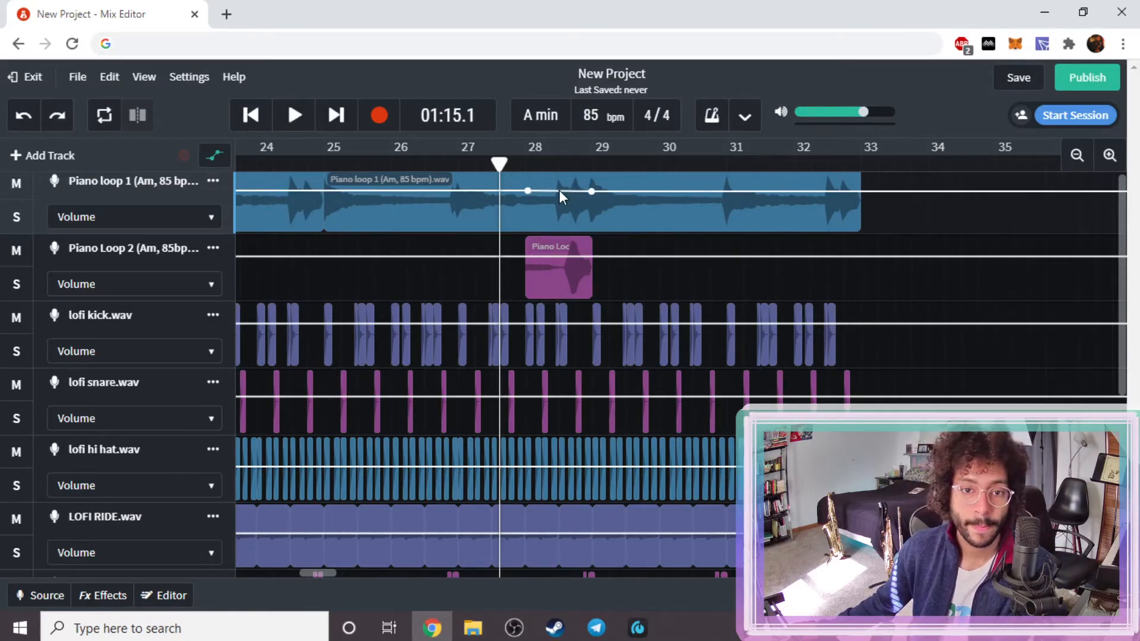
- Dip Piano loop 1's volume between the points at bars 28 and 29, lowest shortly before bar 29, and play back the passage
drag(559, 190, 576, 206)
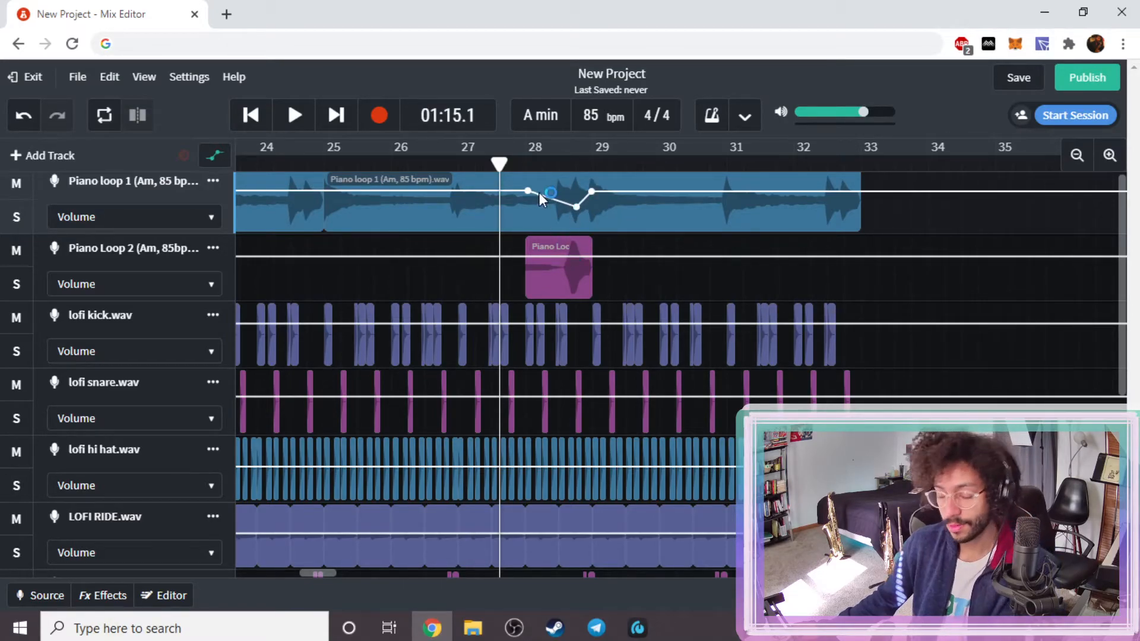
key(space)
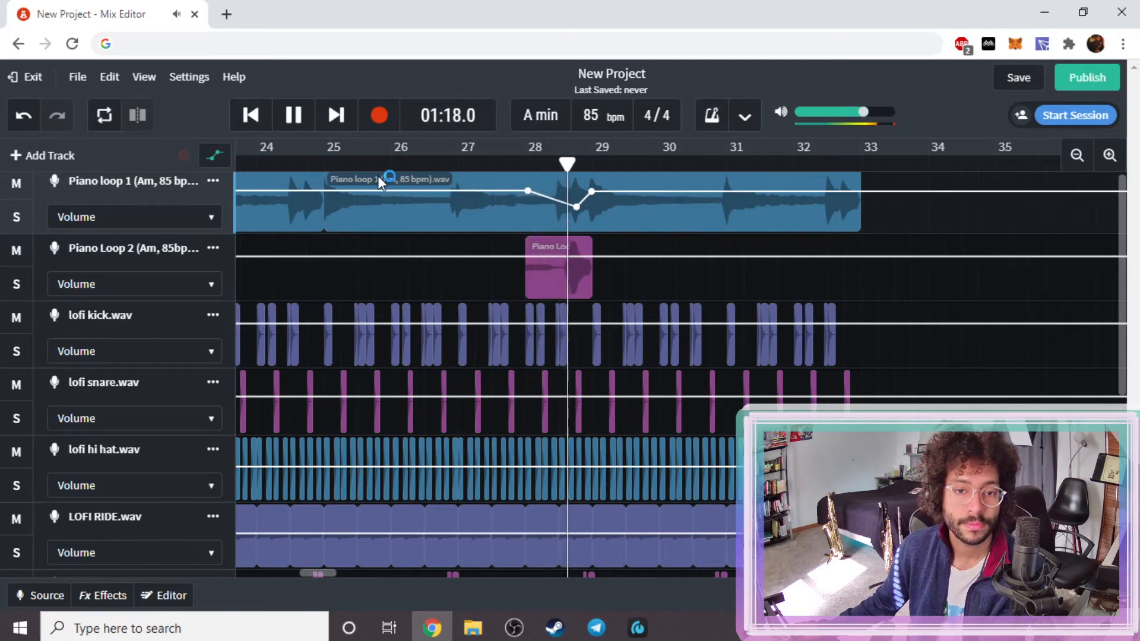
key(space)
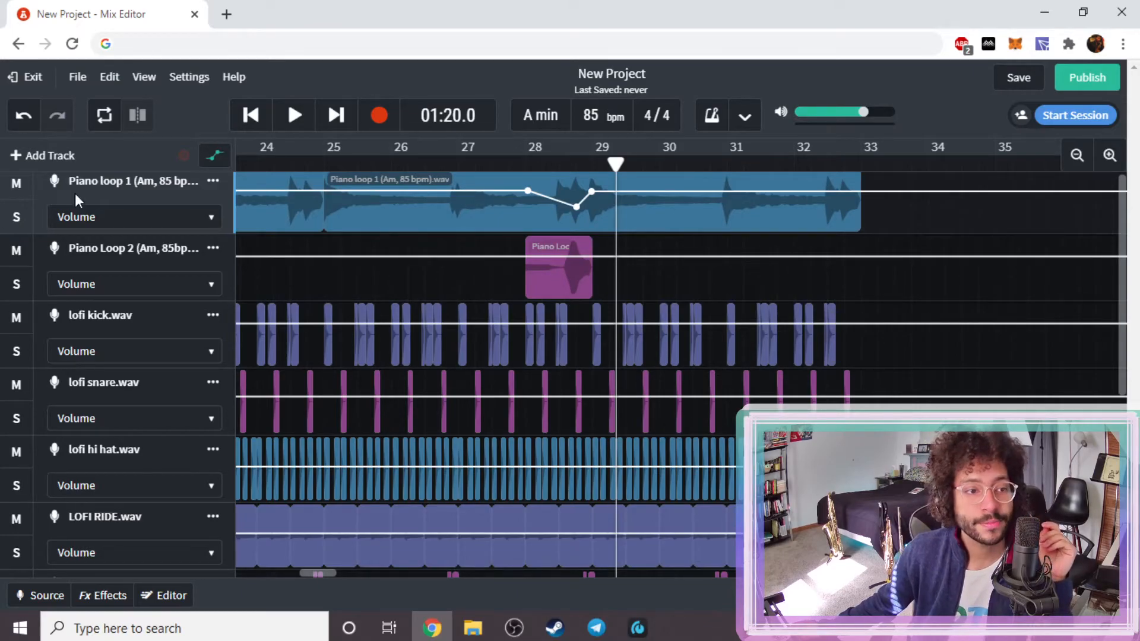
click(215, 155)
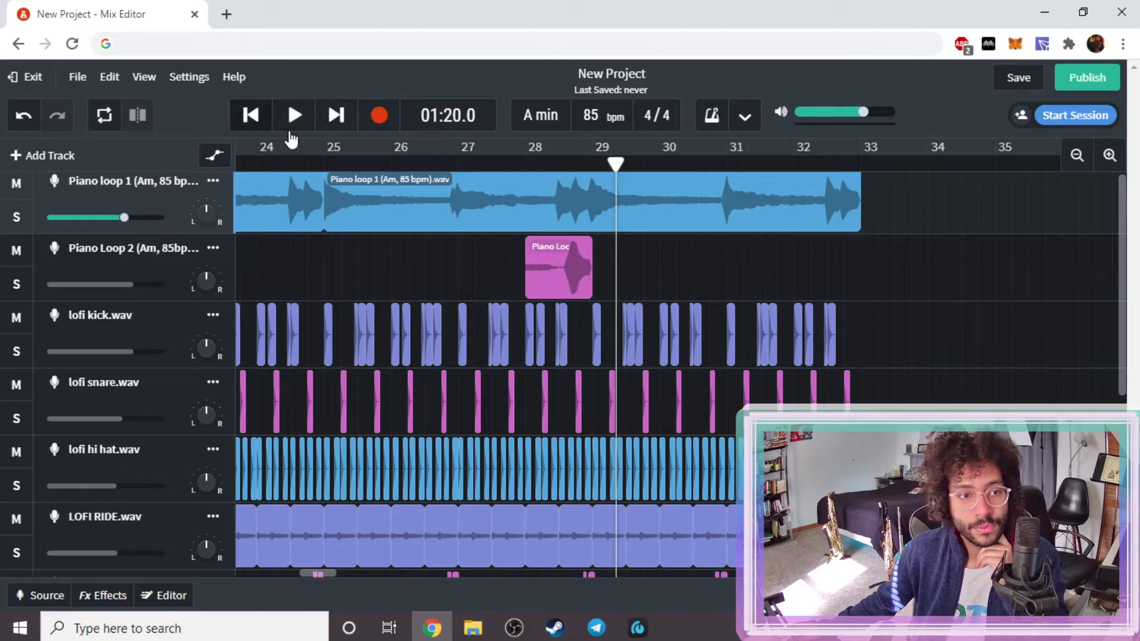
scroll(517, 288, down, 2)
scroll(831, 228, up, 2)
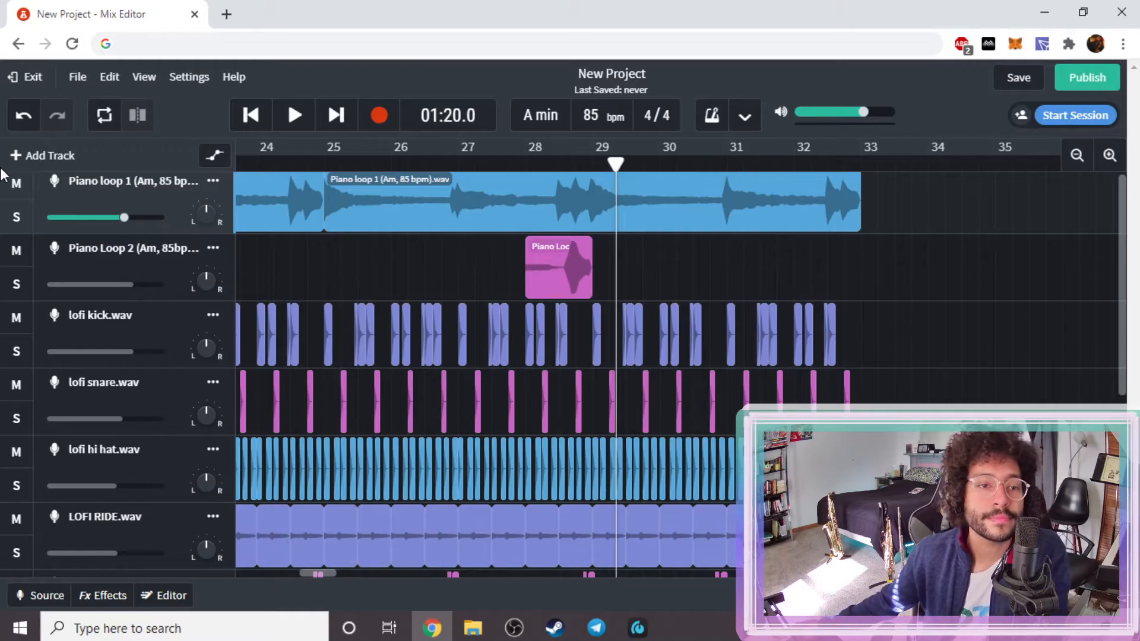
click(1090, 159)
click(1091, 158)
scroll(665, 534, down, 3)
scroll(699, 521, up, 3)
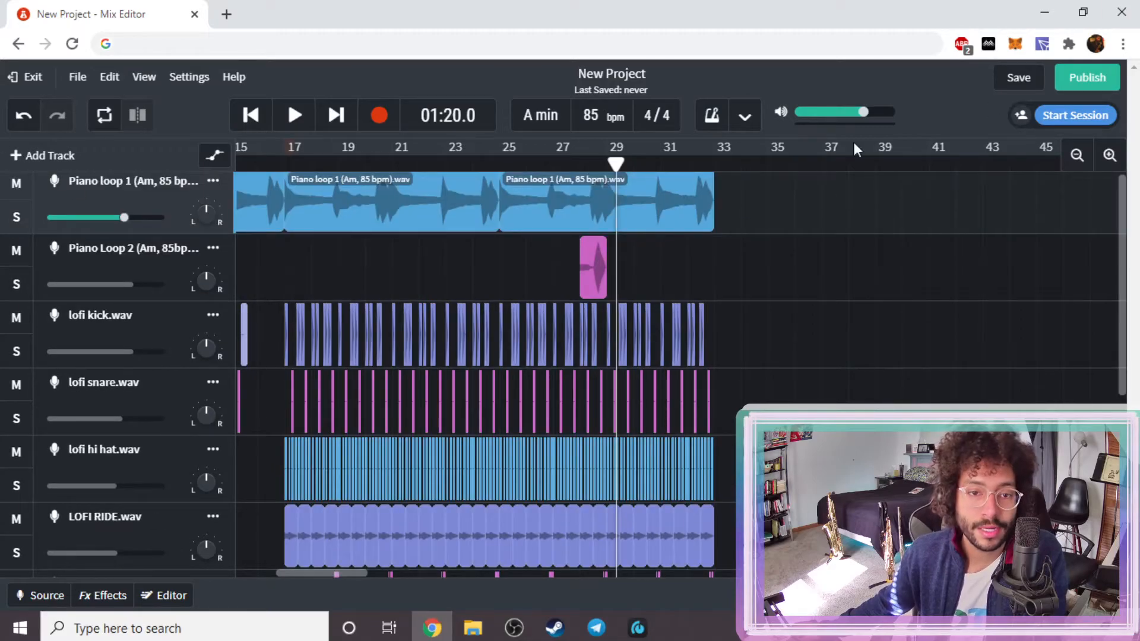
- Look over the whole arrangement at a wider zoom, from the piano tracks down to the impact tracks
scroll(665, 287, down, 3)
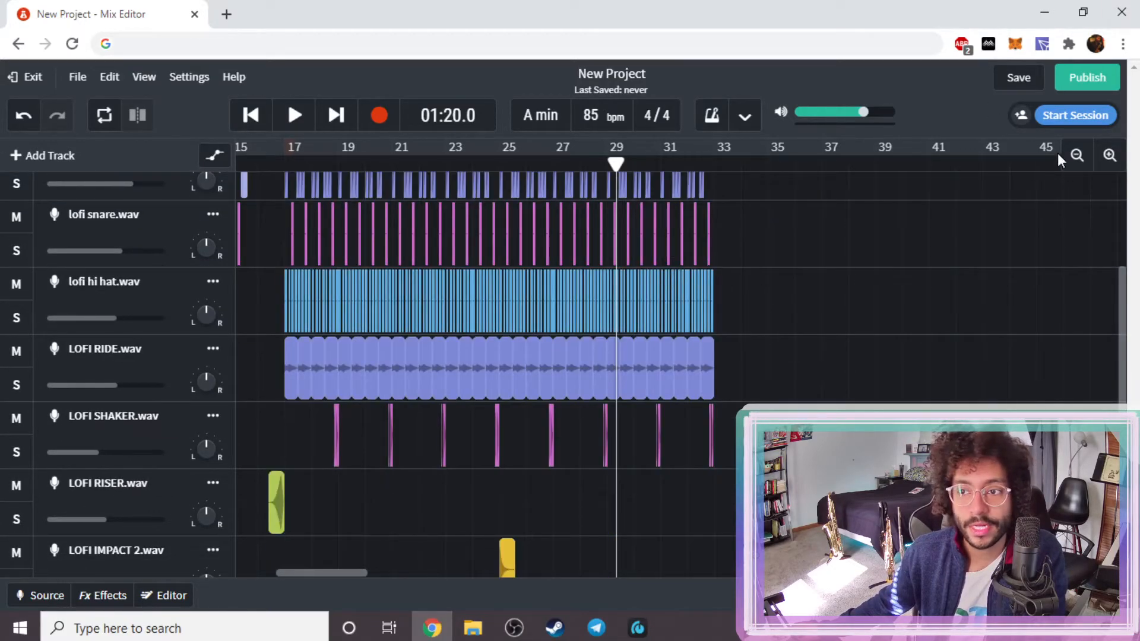
click(1077, 156)
scroll(723, 455, down, 3)
scroll(721, 504, up, 3)
scroll(721, 504, up, 2)
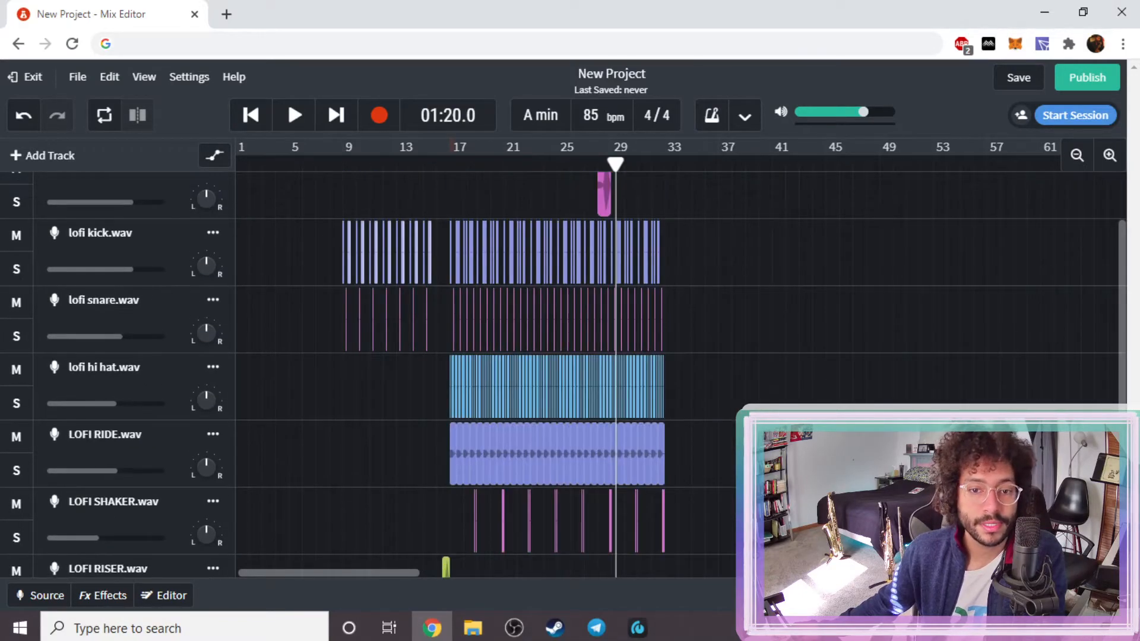
scroll(725, 504, up, 2)
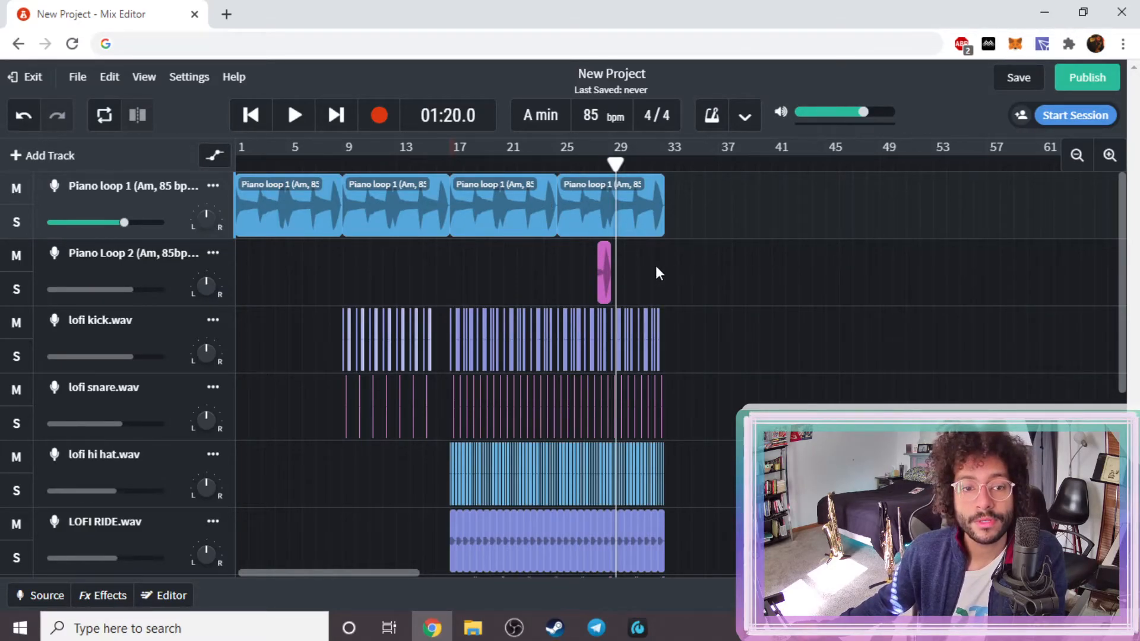
drag(1120, 214, 1110, 389)
scroll(1108, 384, down, 1)
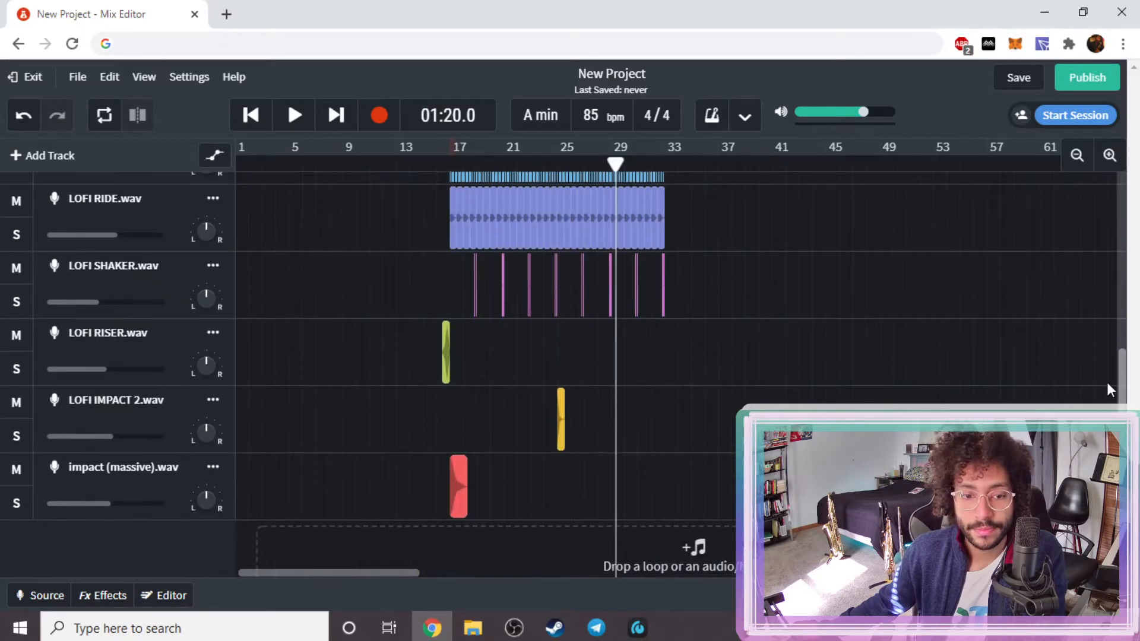
- Try to duplicate the piano and drum clips of bars 17 to 33 after bar 33 with their automation, and undo the duplication
drag(690, 505, 461, 192)
click(477, 357)
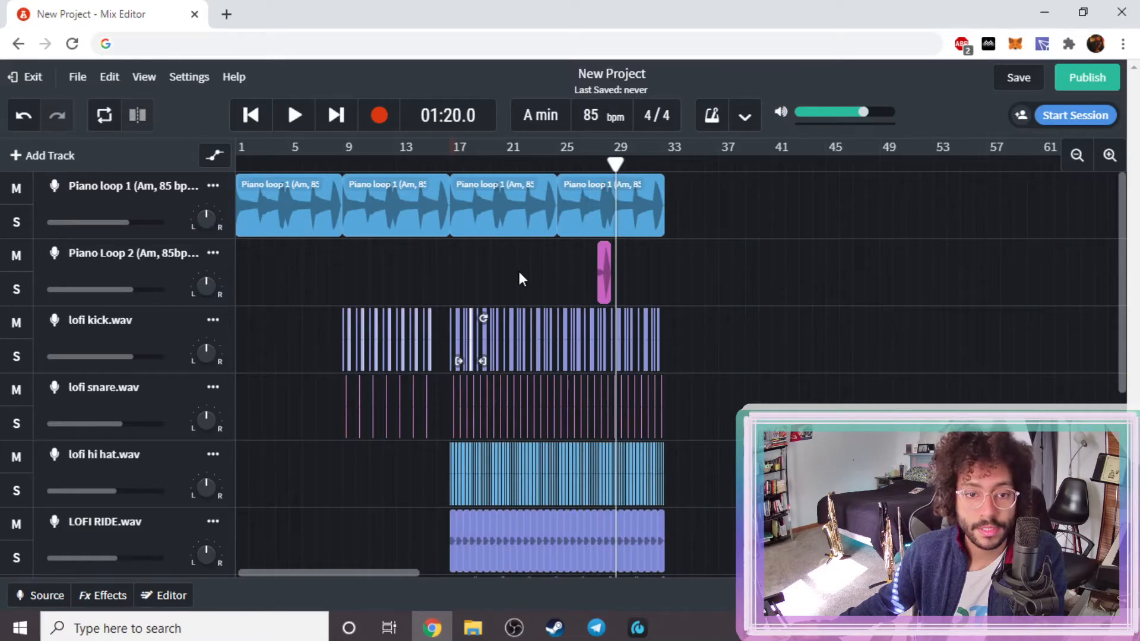
scroll(712, 440, down, 5)
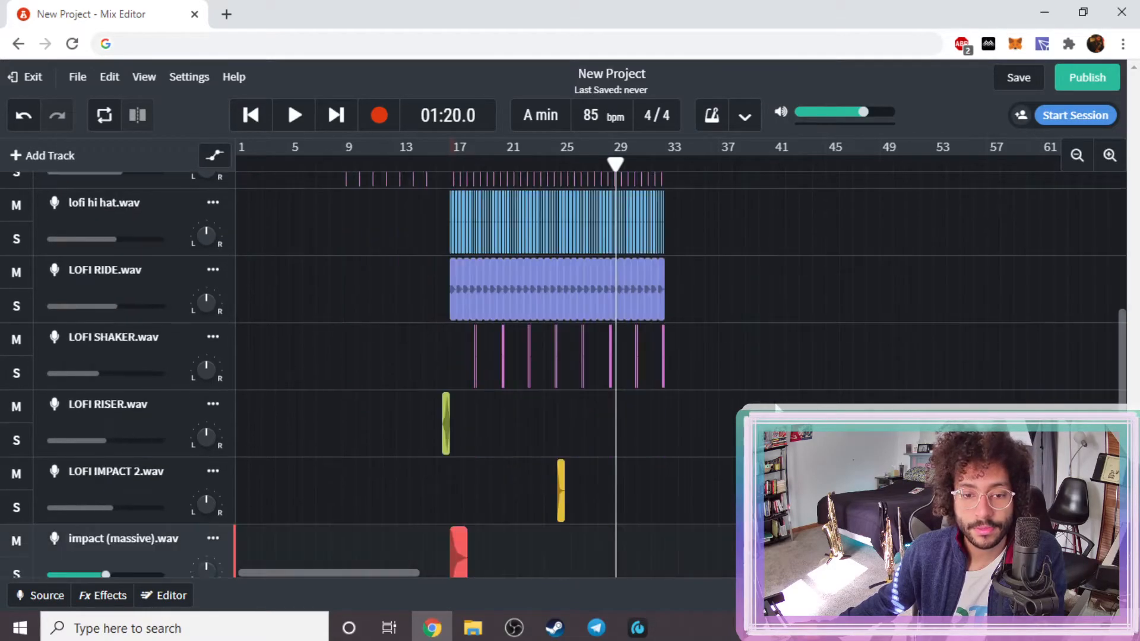
scroll(649, 326, up, 1)
drag(693, 367, 451, 201)
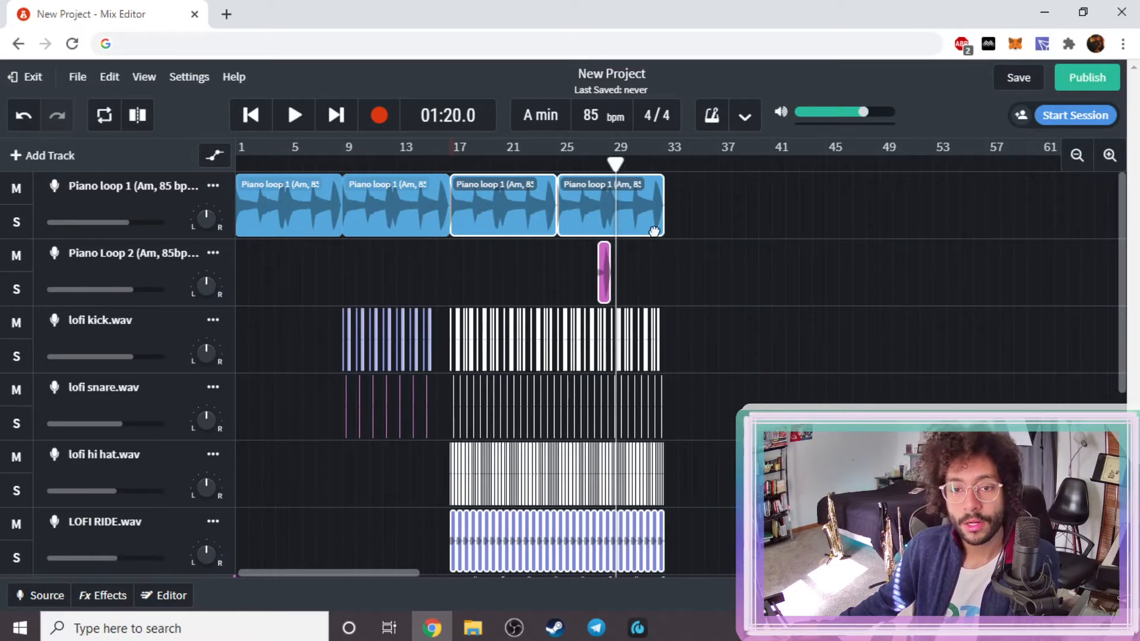
drag(723, 219, 687, 207)
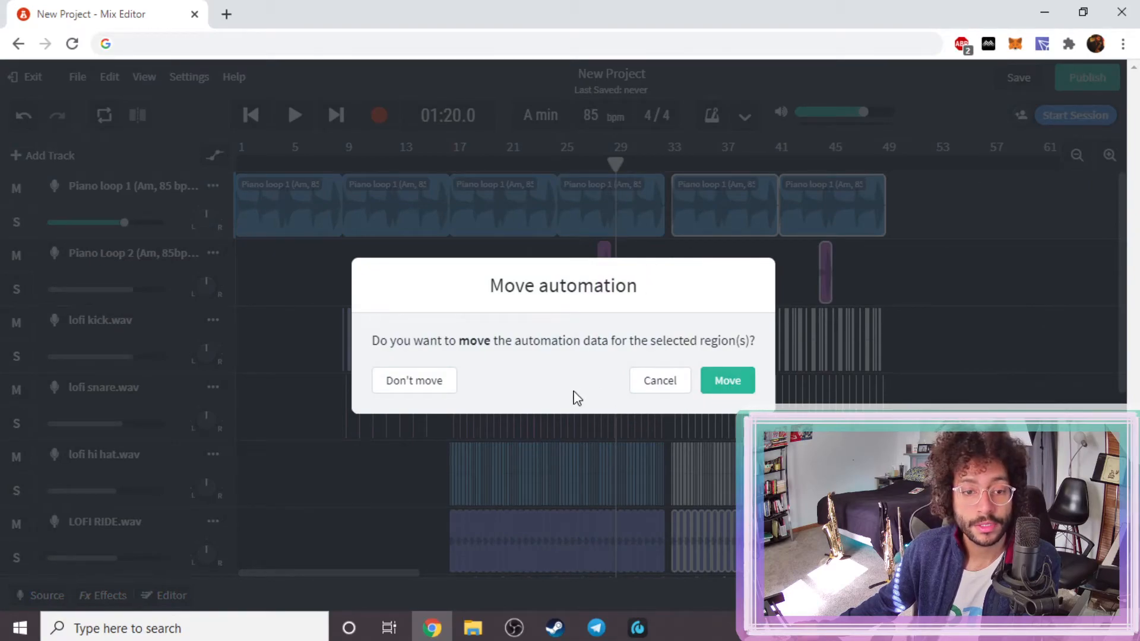
click(725, 381)
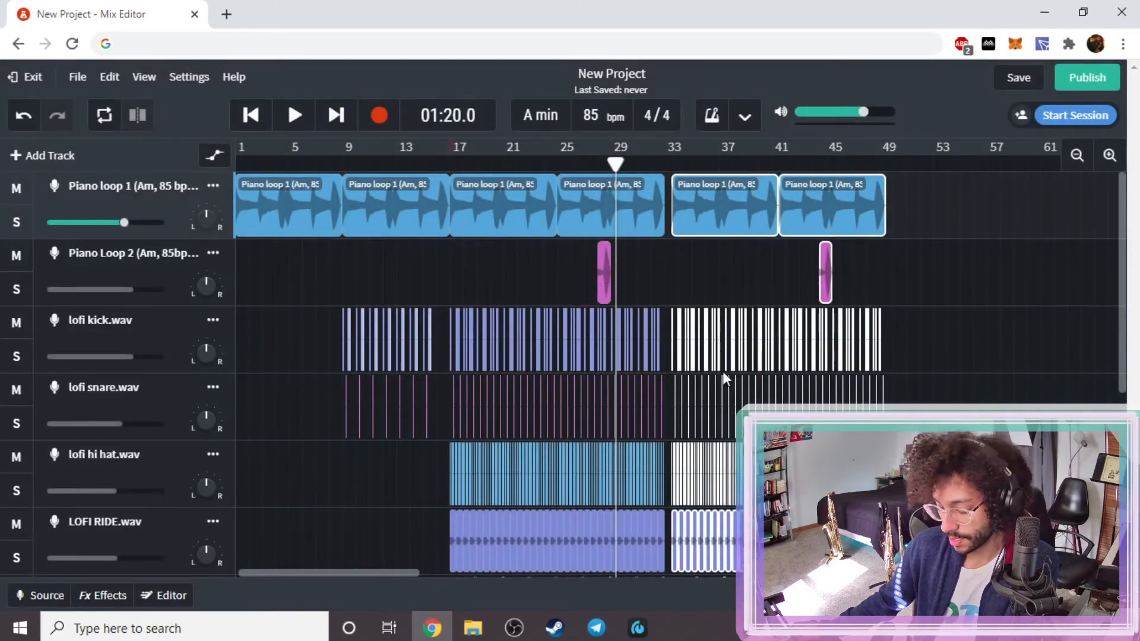
key(ctrl+z)
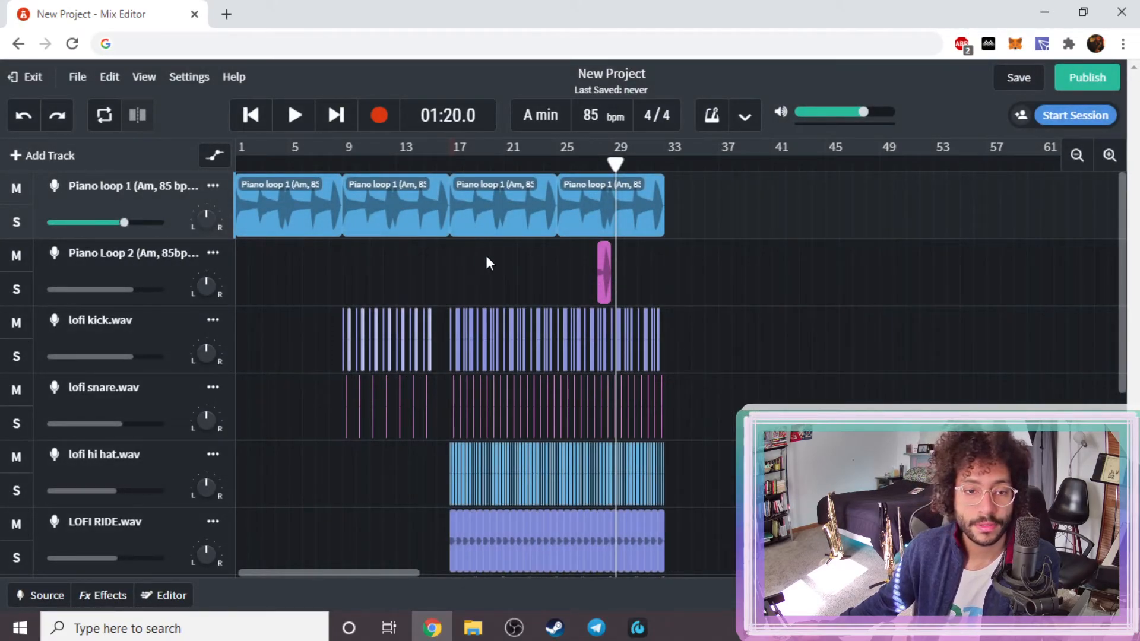
- Duplicate the clips from the LOFI SHAKER track up to Piano loop 1 in bars 17 to 33 directly after the original, moving their automation data along
scroll(696, 474, down, 4)
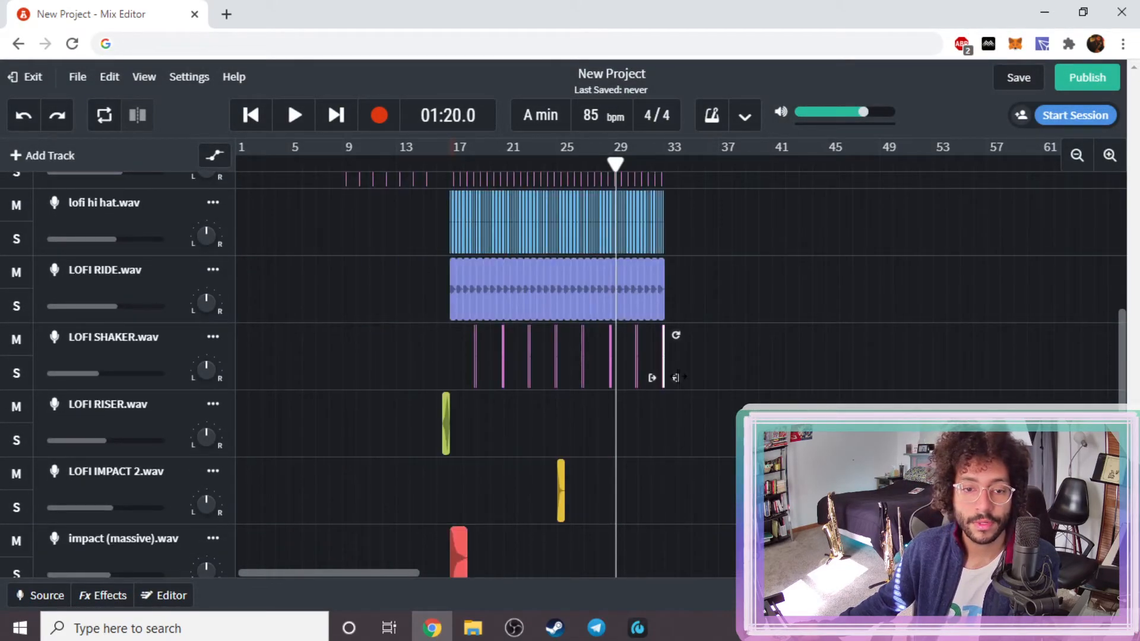
click(677, 379)
drag(707, 369, 452, 219)
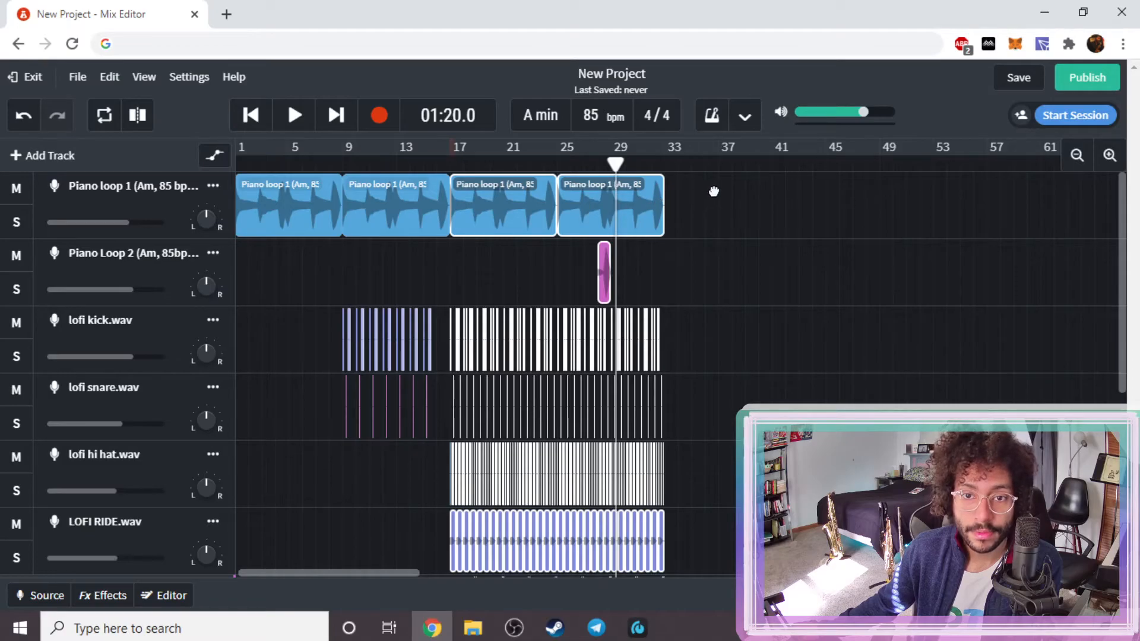
key(ctrl+v)
drag(698, 200, 678, 204)
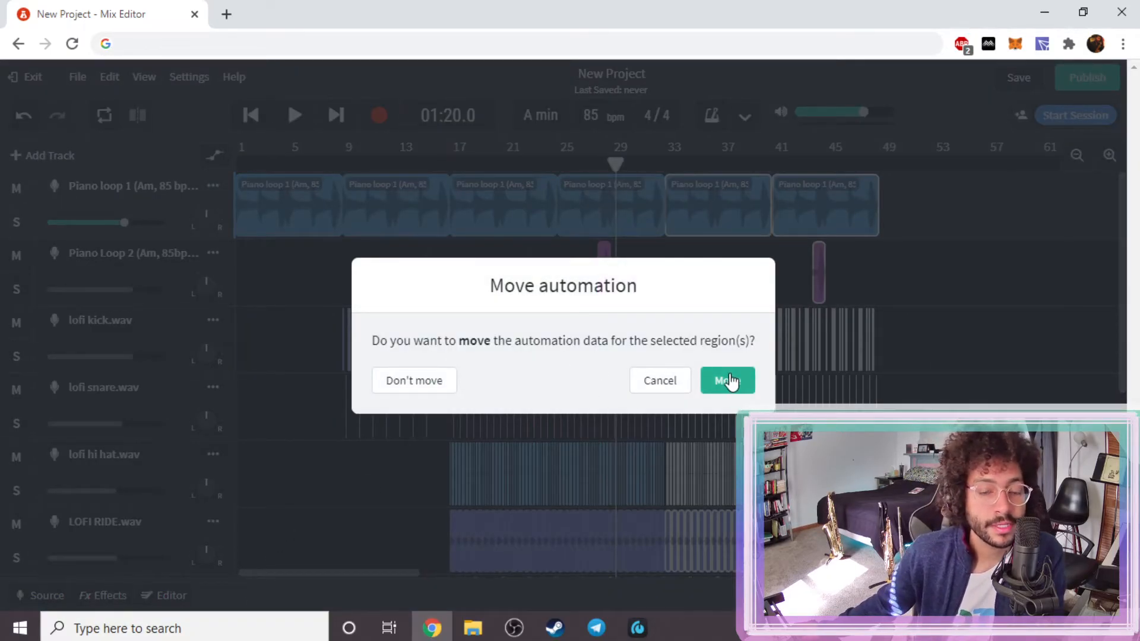
click(730, 381)
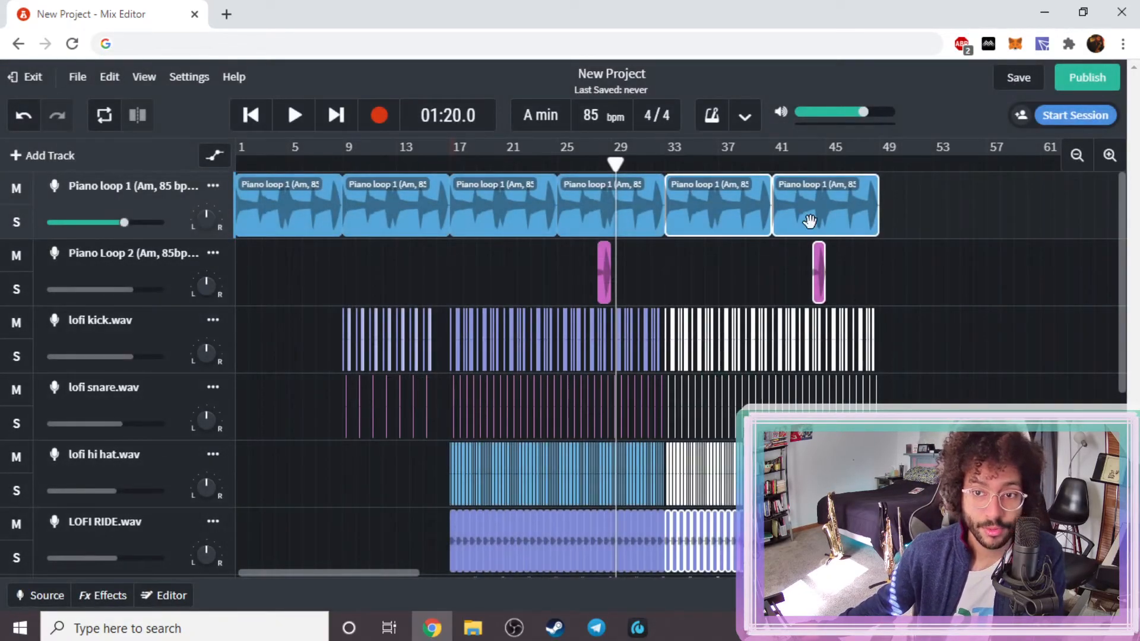
click(1010, 265)
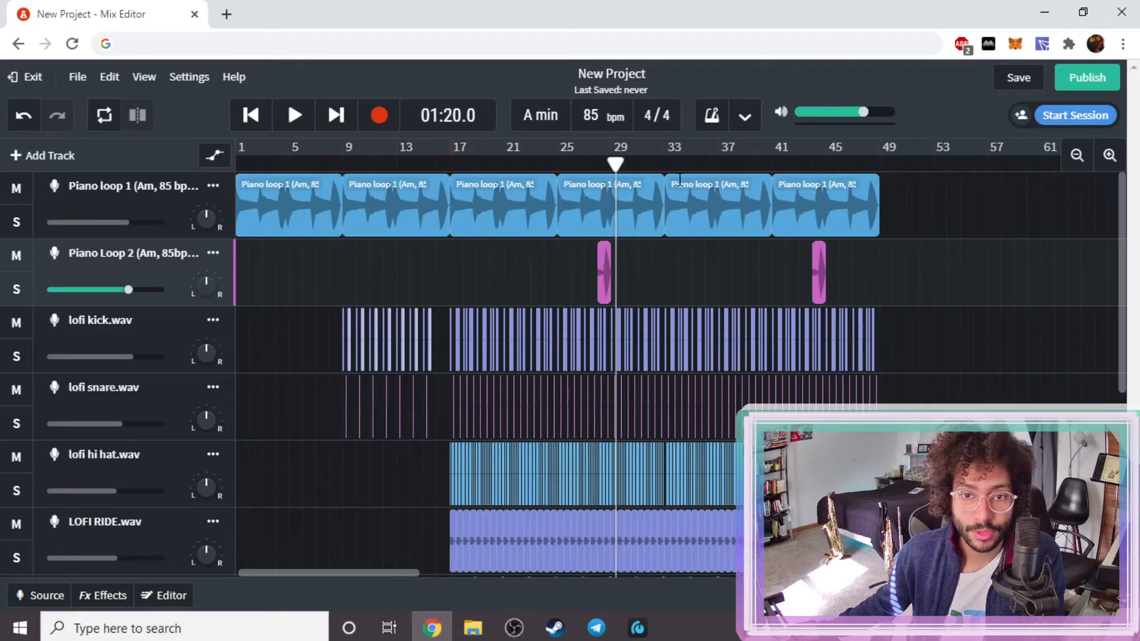
- Place a copy of the impact (massive) clip on its track at the start of the duplicated section, around bar 33
click(663, 164)
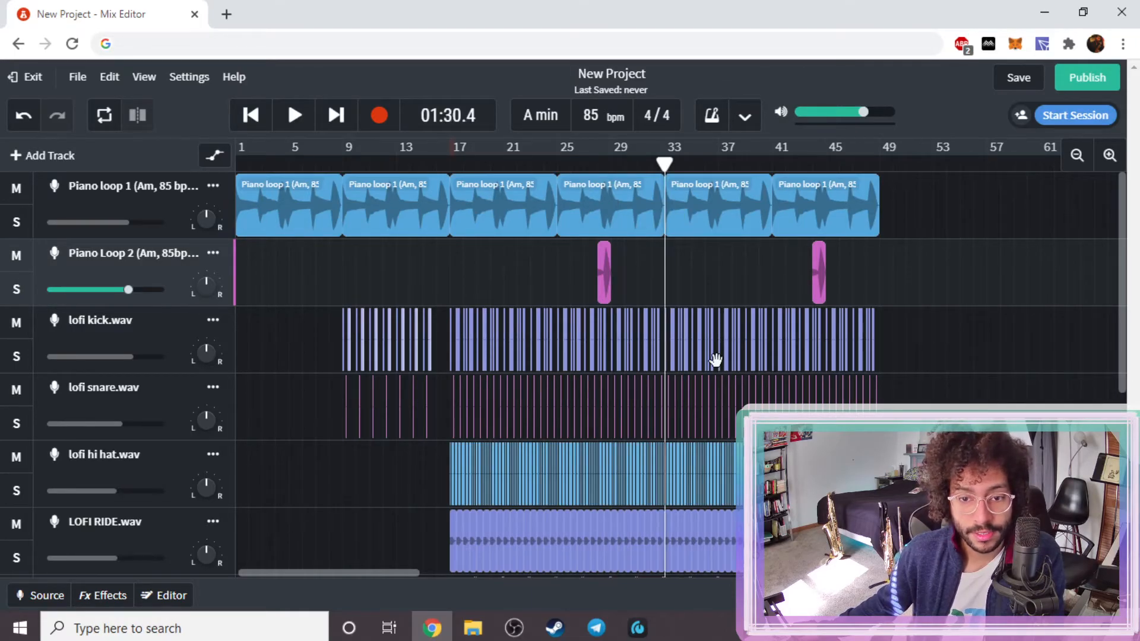
scroll(715, 359, down, 5)
scroll(742, 365, up, 2)
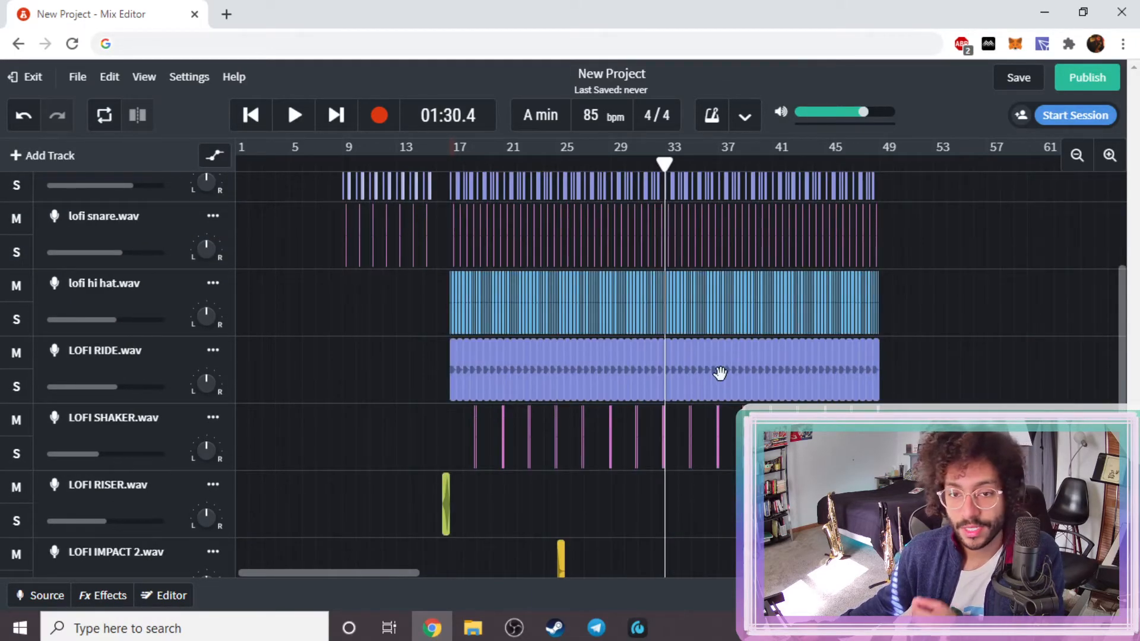
scroll(719, 380, up, 1)
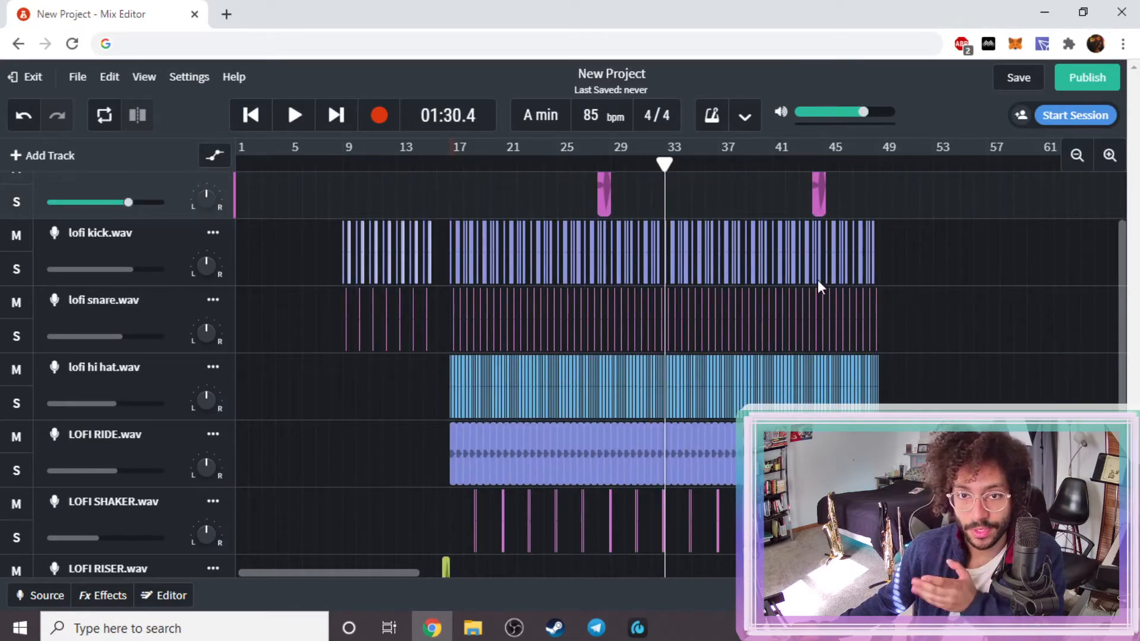
scroll(727, 319, down, 1)
scroll(727, 319, down, 2)
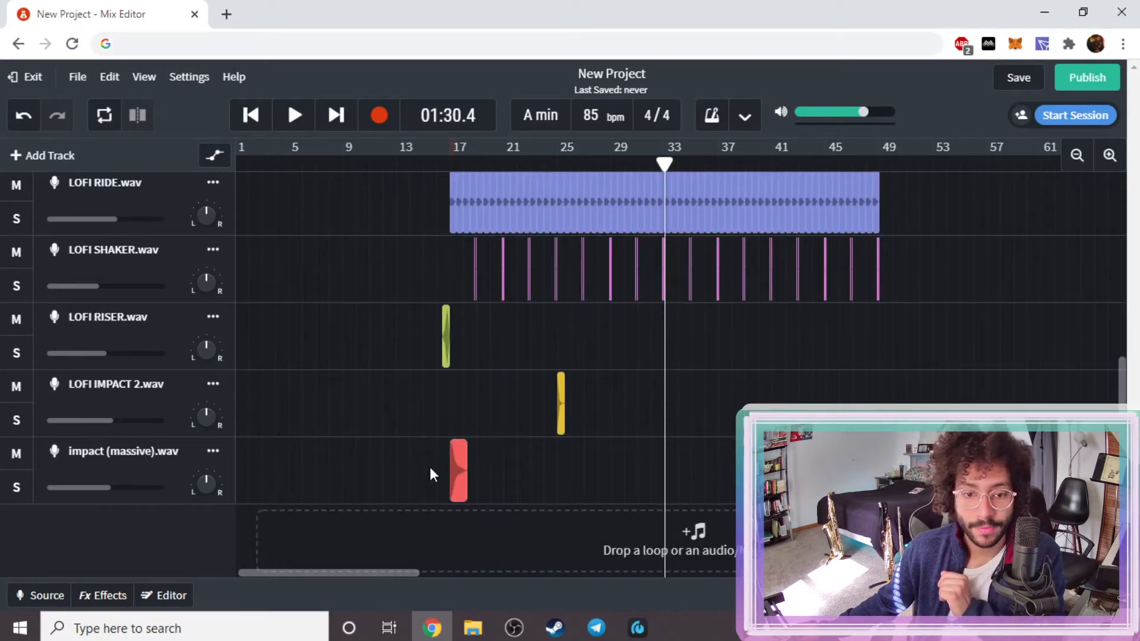
drag(457, 468, 679, 477)
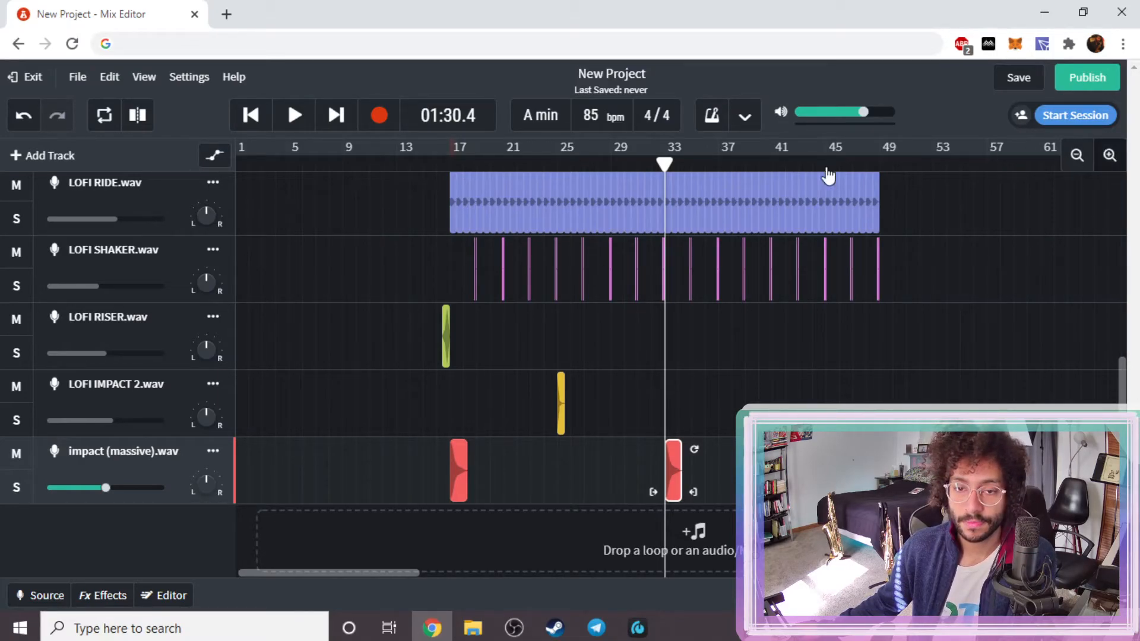
- Delete the first four LOFI RIDE clips of the duplicated section, clearing the ride from about bar 33 to bar 35
scroll(751, 342, up, 3)
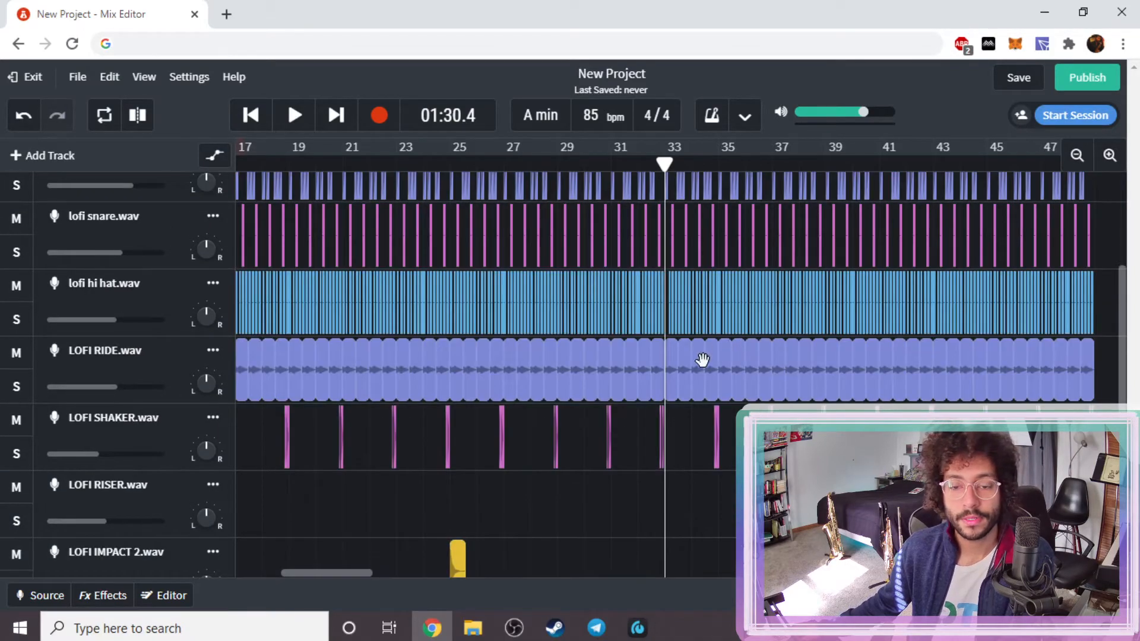
scroll(667, 382, up, 1)
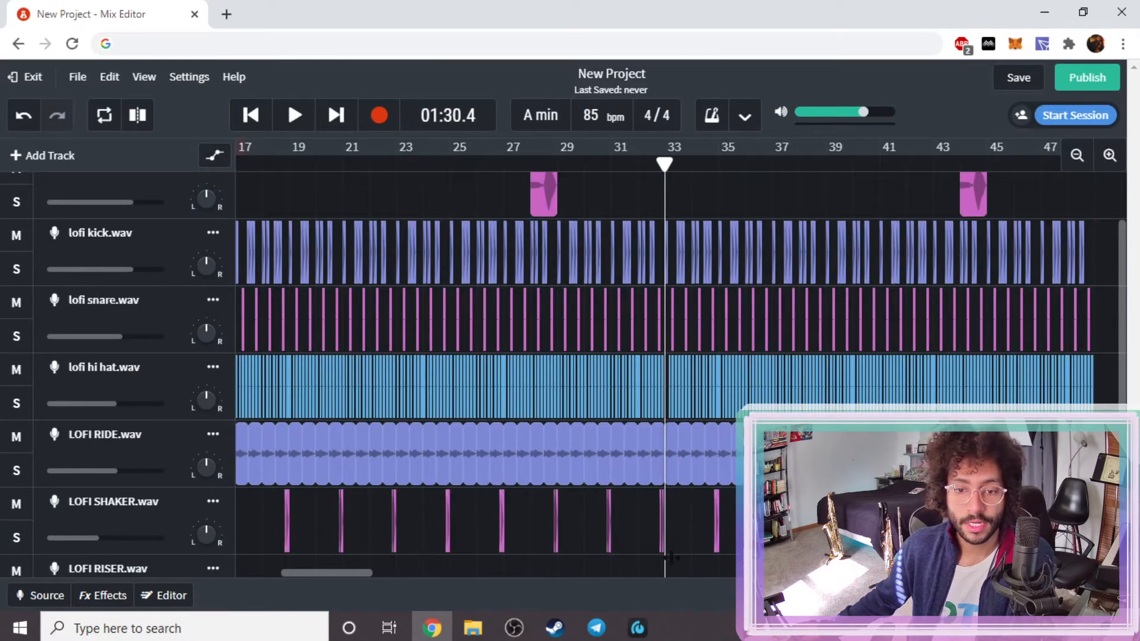
click(680, 472)
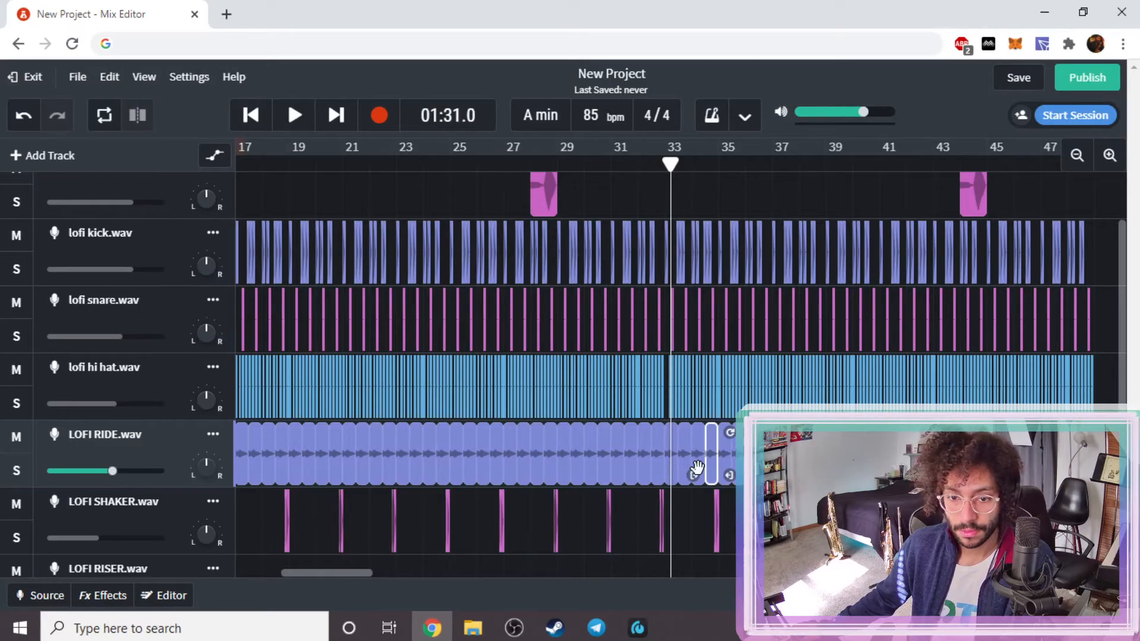
drag(698, 468, 670, 447)
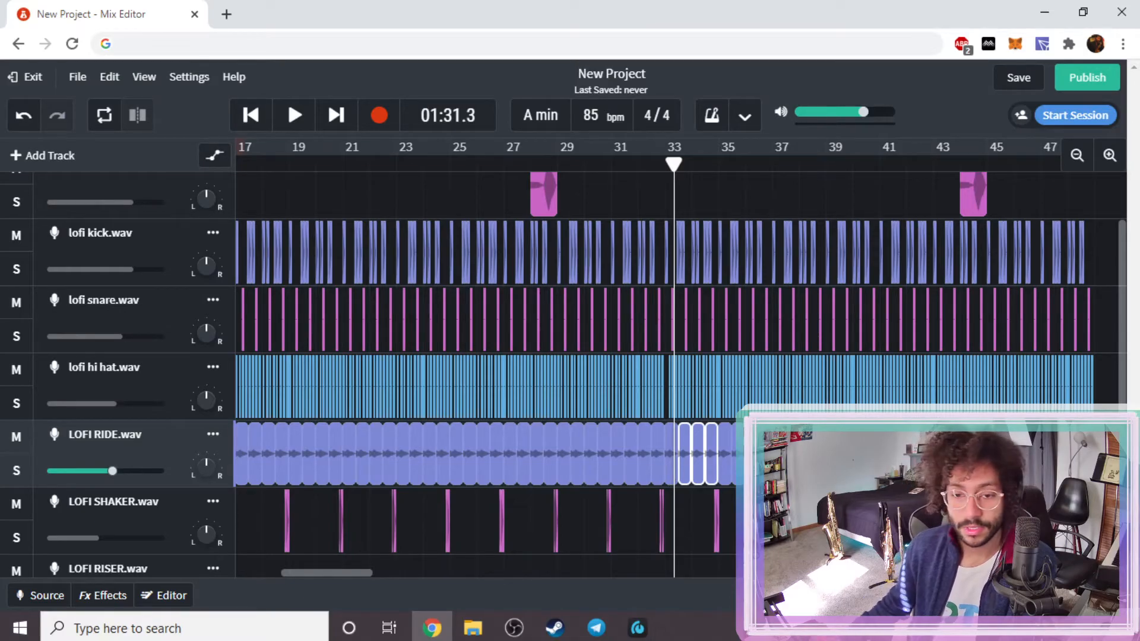
key(Delete)
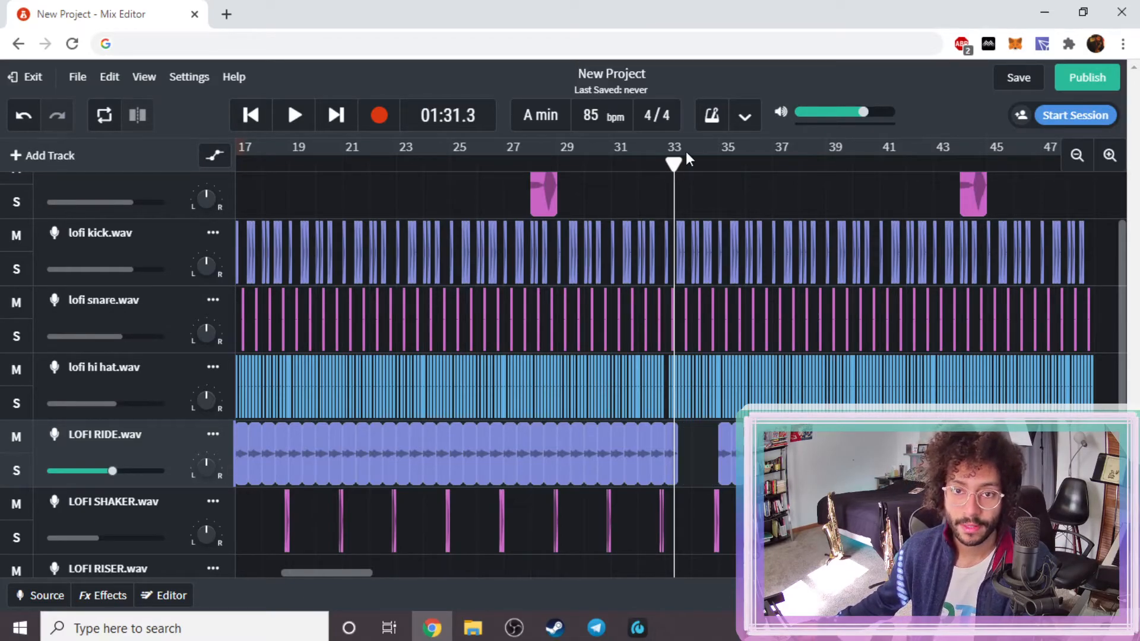
drag(668, 162, 603, 162)
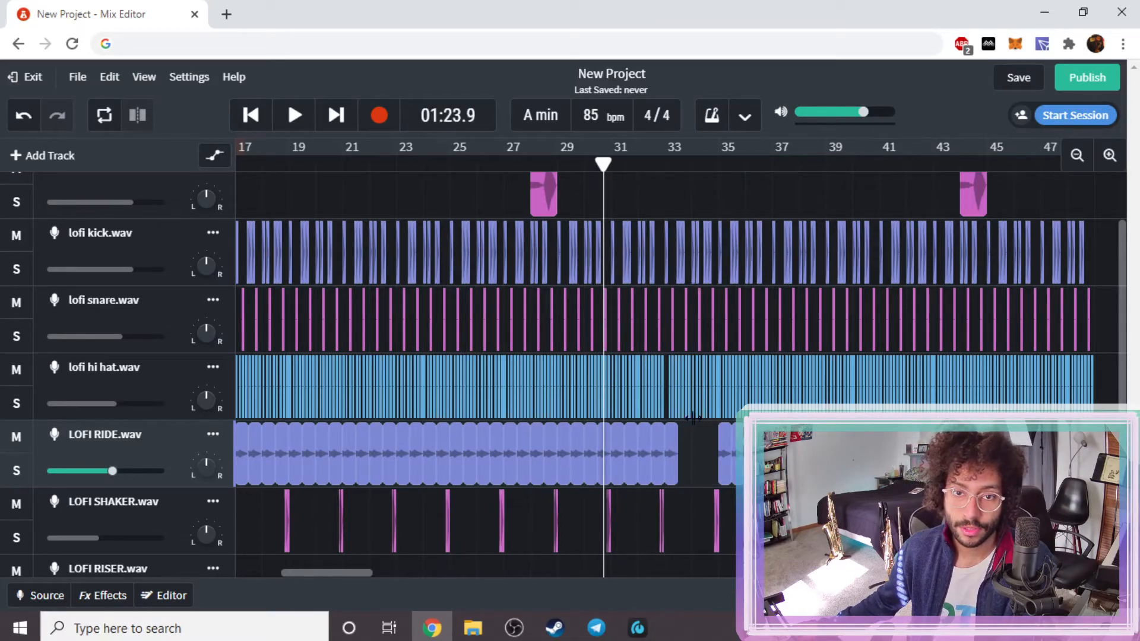
click(682, 452)
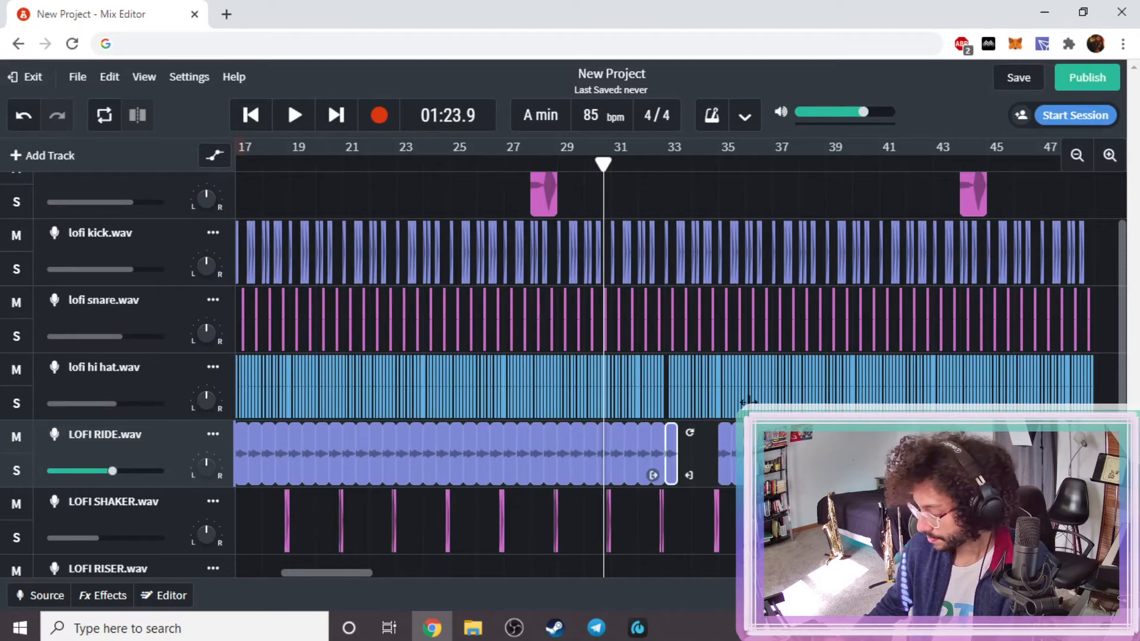
key(Delete)
- Play back the transition from about bar 31 to bar 35 to hear the ride gap with the impact
click(636, 160)
key(space)
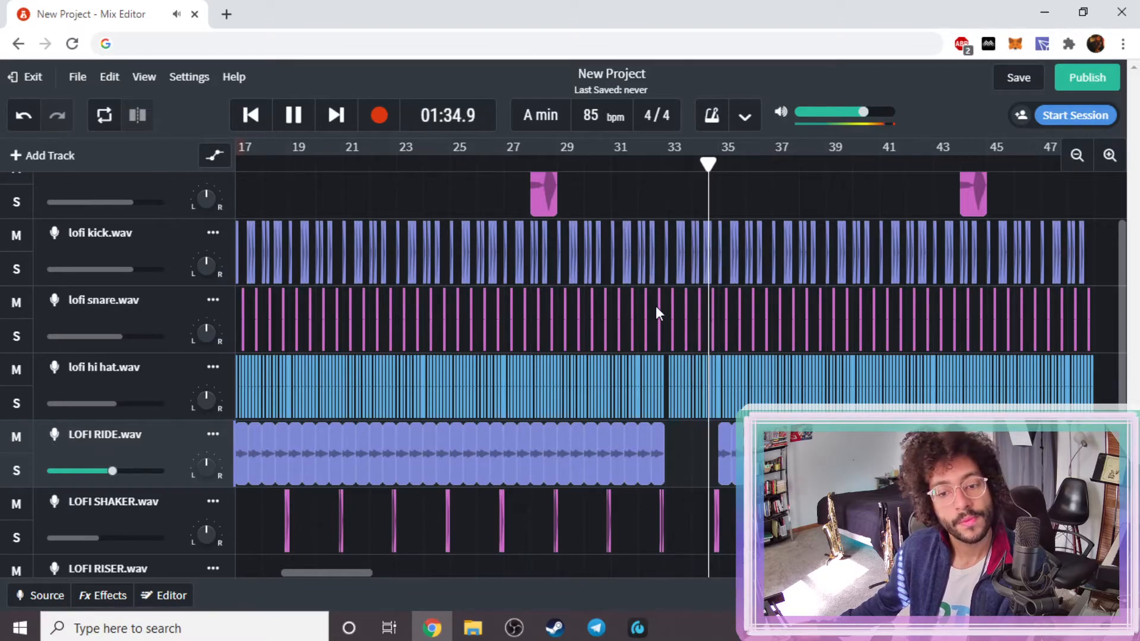
key(space)
- Place a copy of the LOFI RISER clip on its track in the ride gap, ending around bar 35
scroll(656, 305, down, 4)
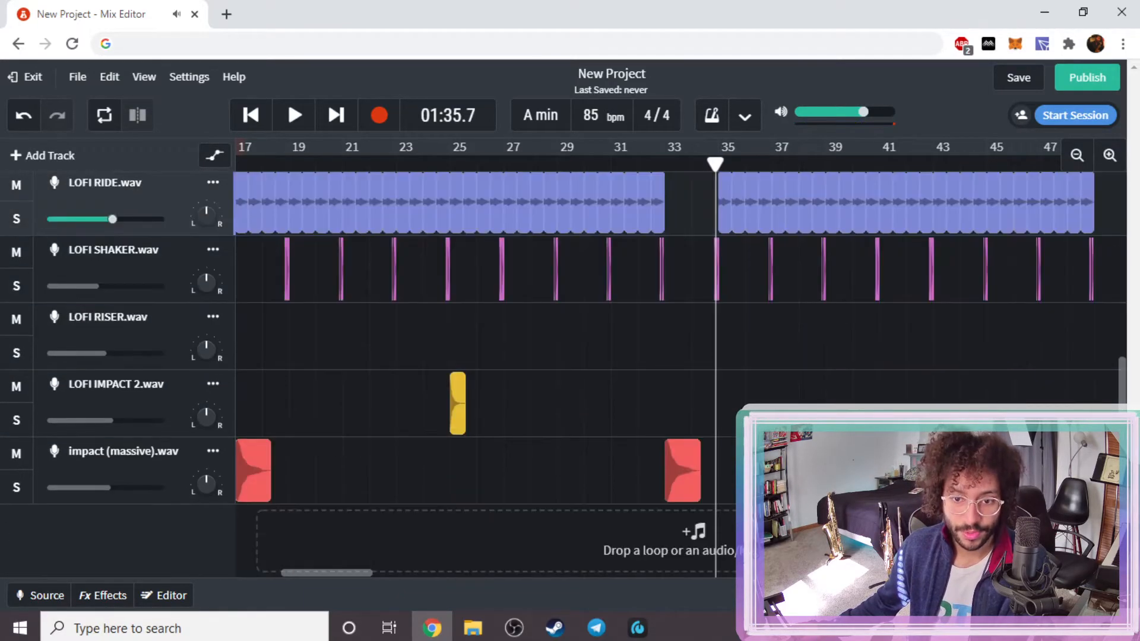
click(1079, 155)
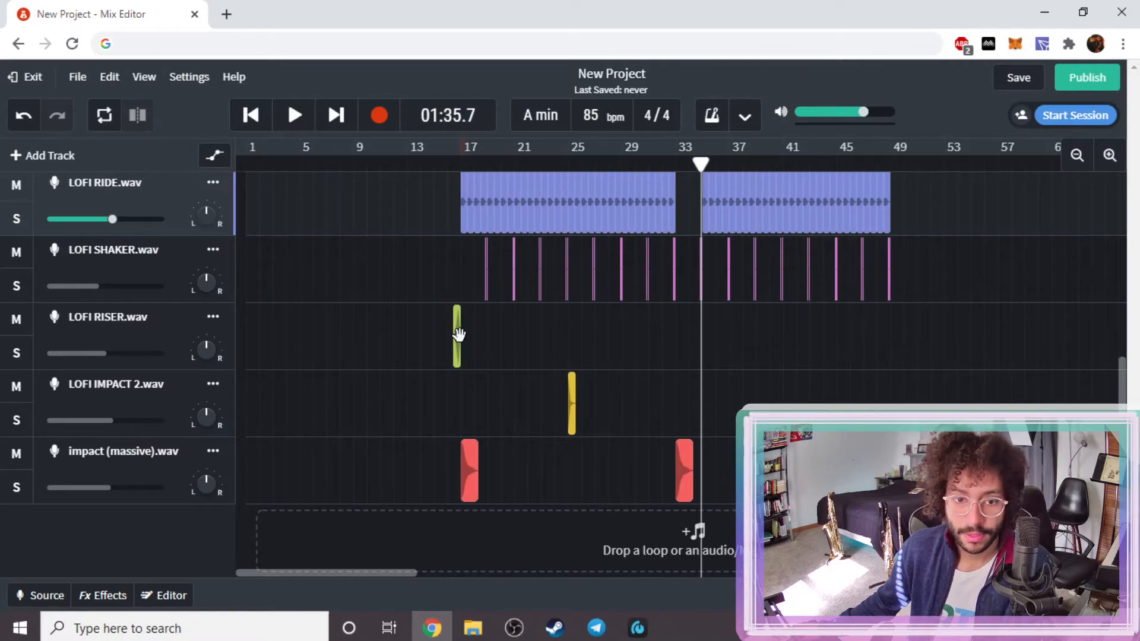
drag(646, 340, 693, 270)
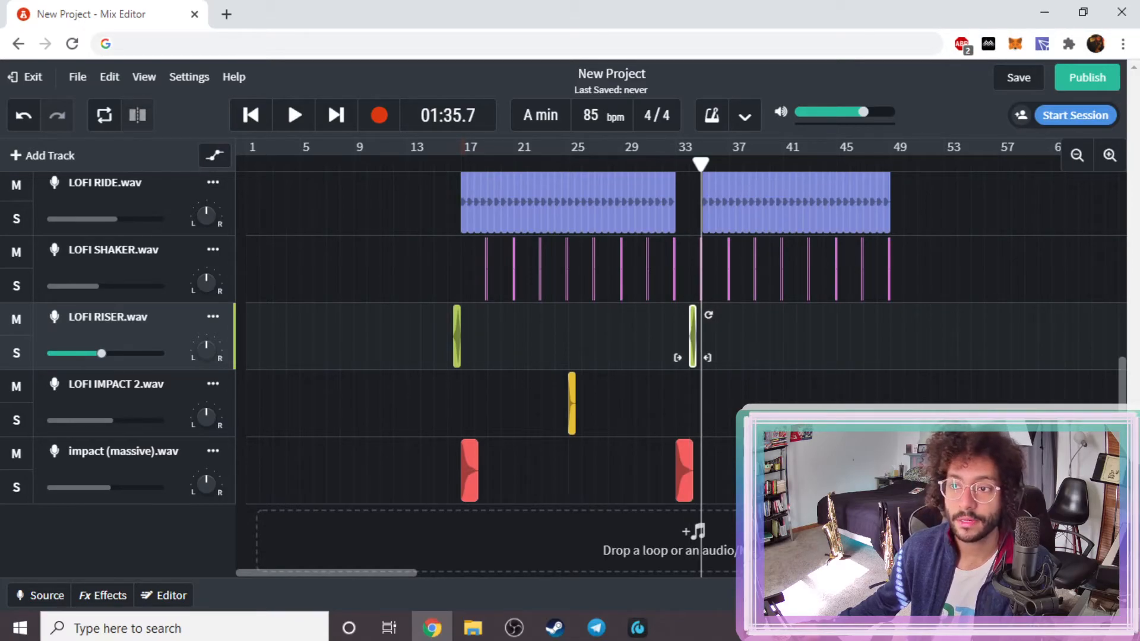
click(1110, 156)
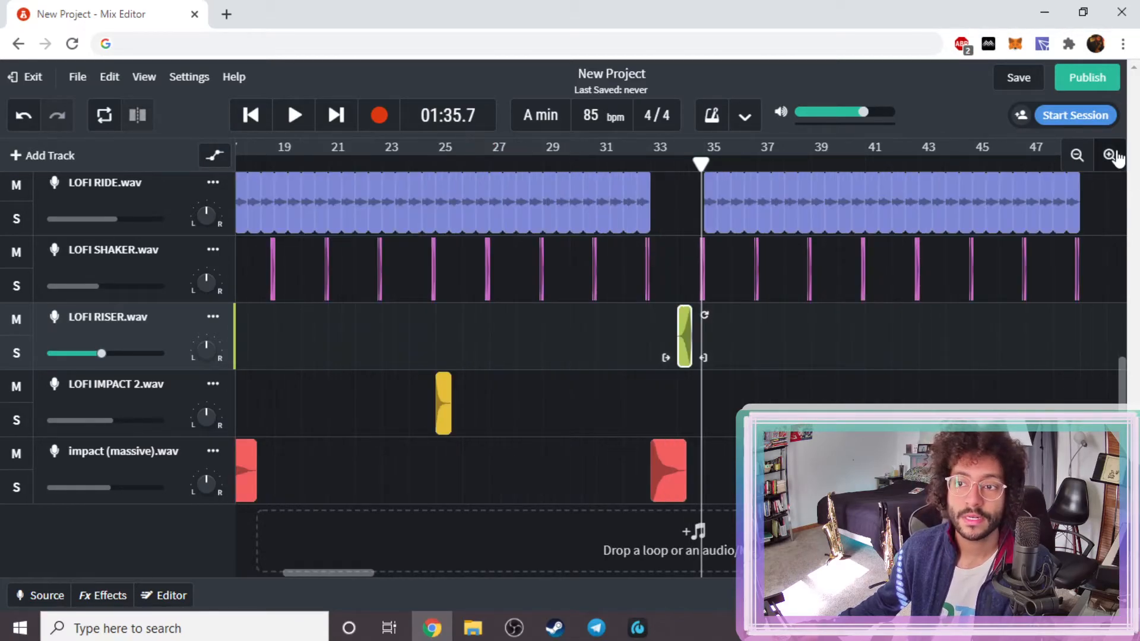
click(1110, 156)
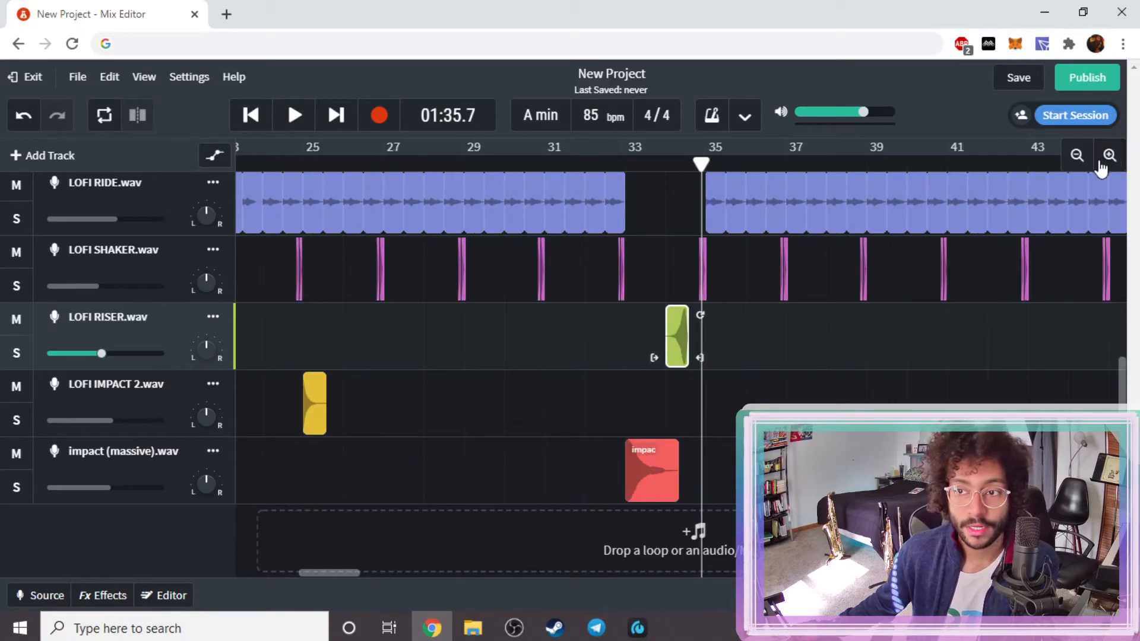
drag(696, 343, 715, 343)
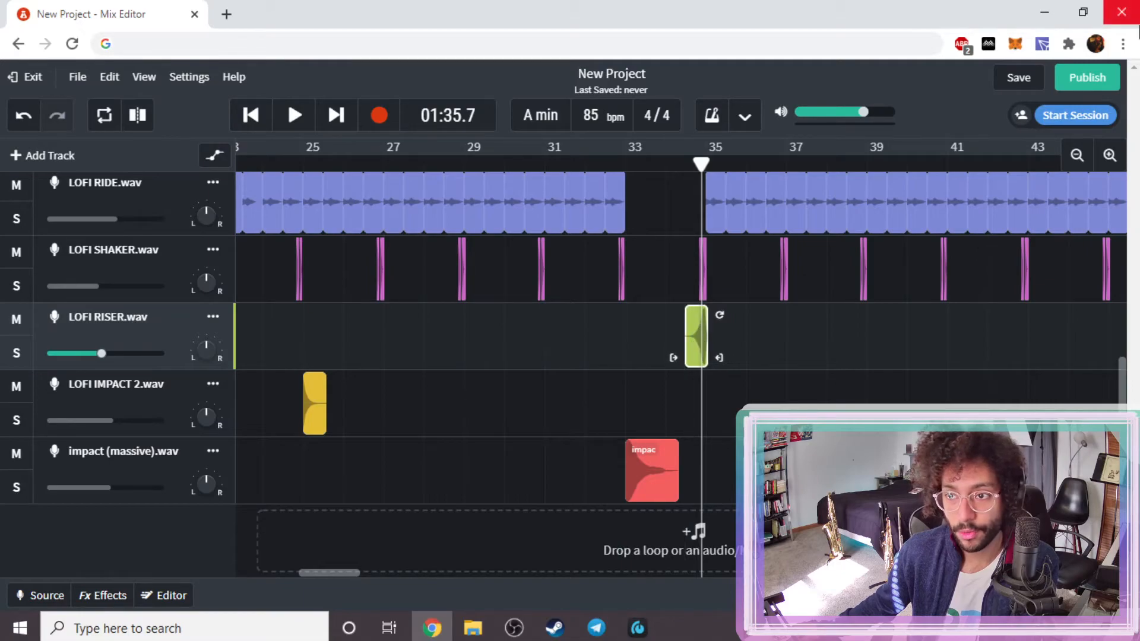
- Nudge the copied LOFI RISER clip to end where the ride returns just before bar 35, checking its timing by playback
click(1110, 155)
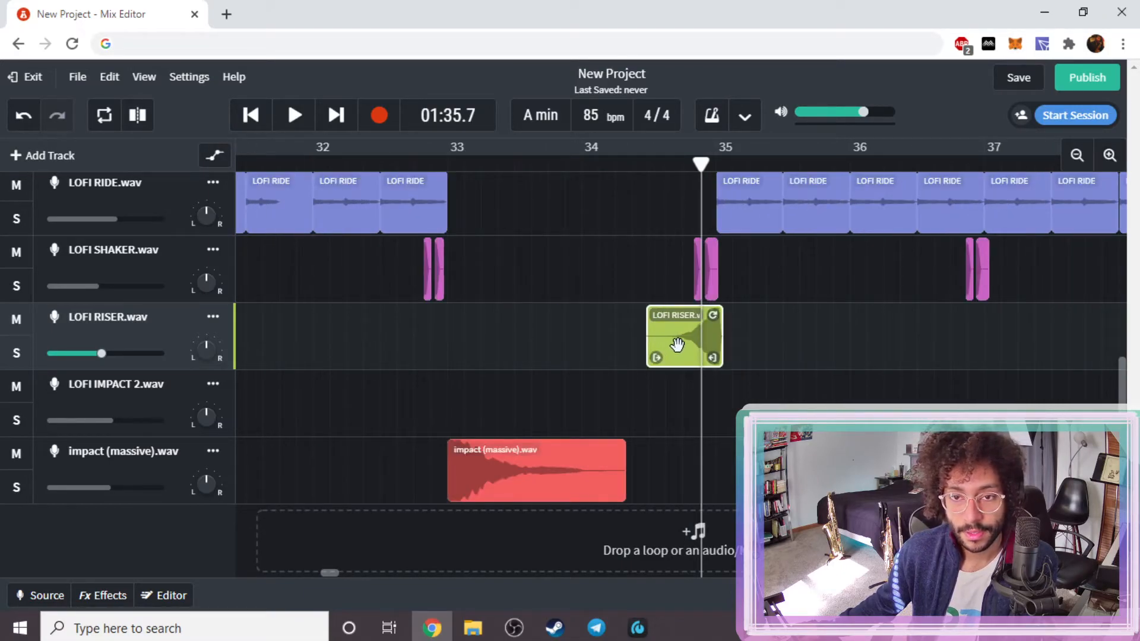
drag(677, 347, 671, 342)
click(601, 166)
key(space)
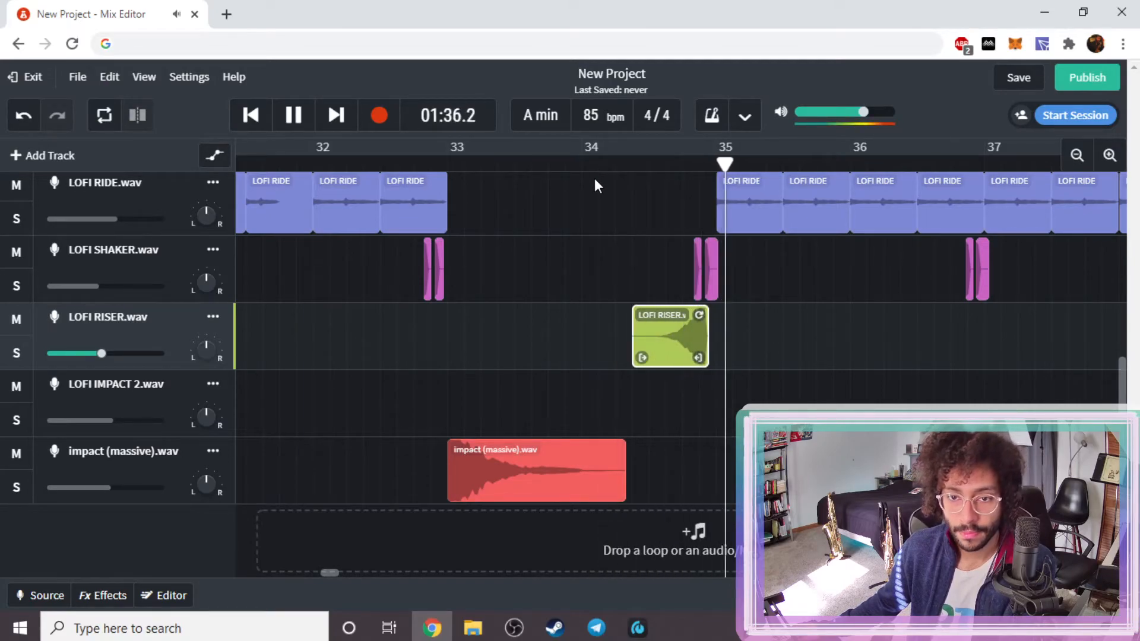
key(space)
drag(679, 336, 687, 336)
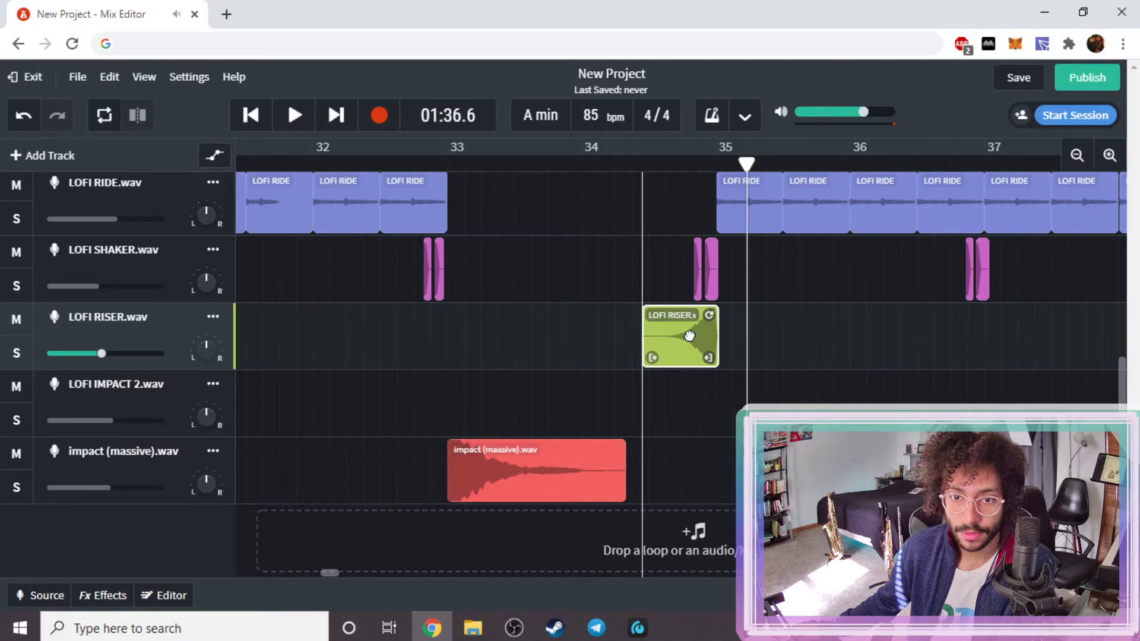
click(627, 159)
key(space)
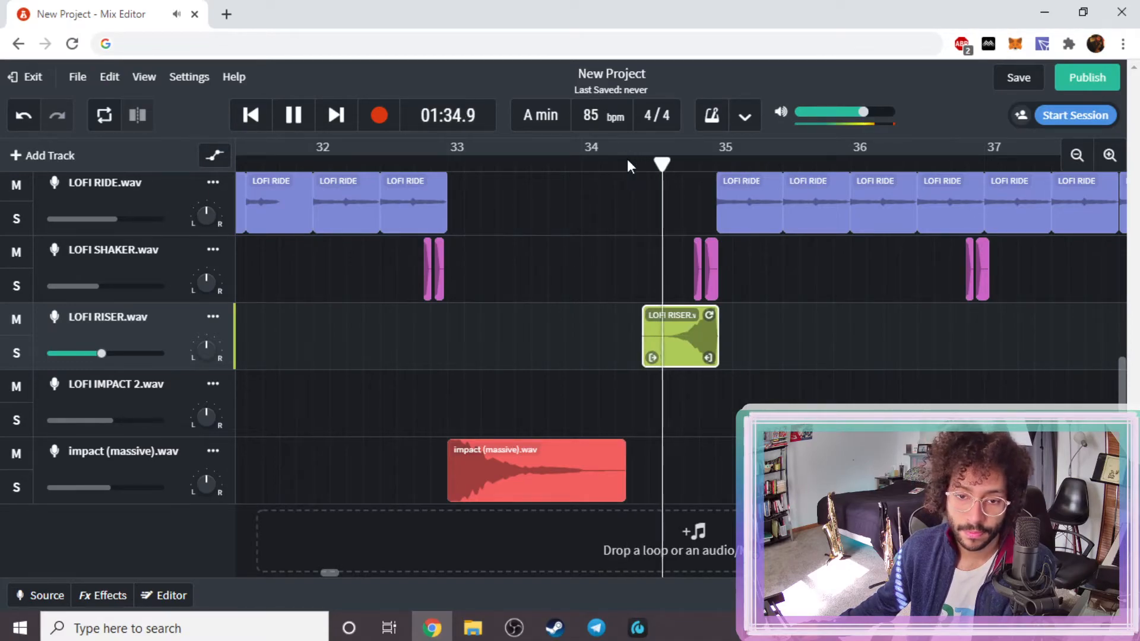
key(space)
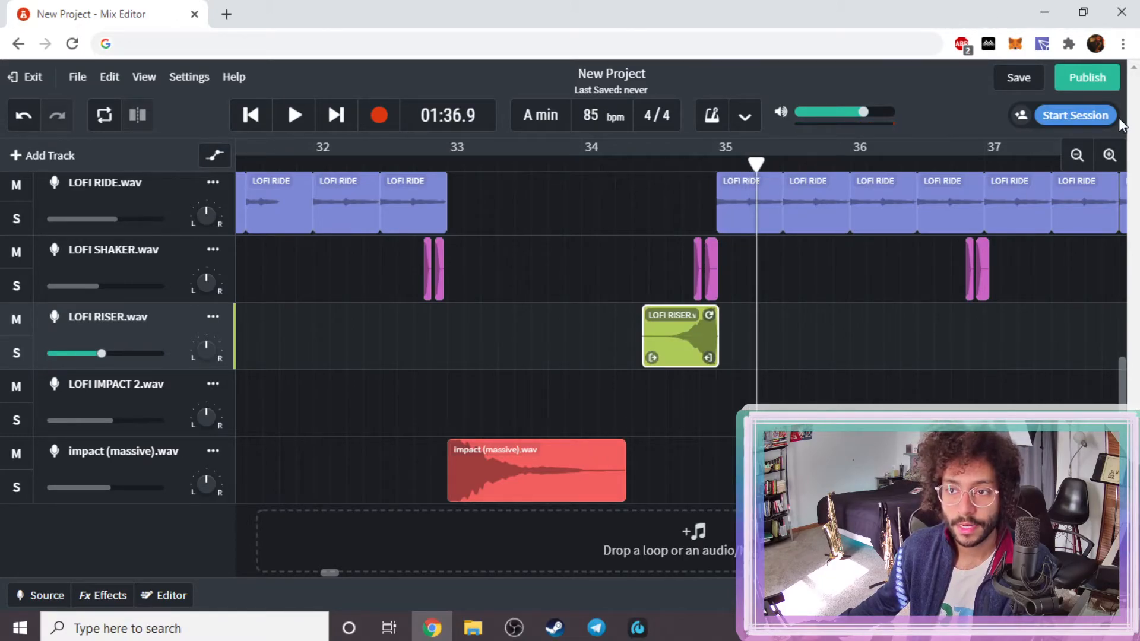
- Place a copy of the LOFI IMPACT 2 clip on its track where the ride returns, around bar 35
click(1075, 157)
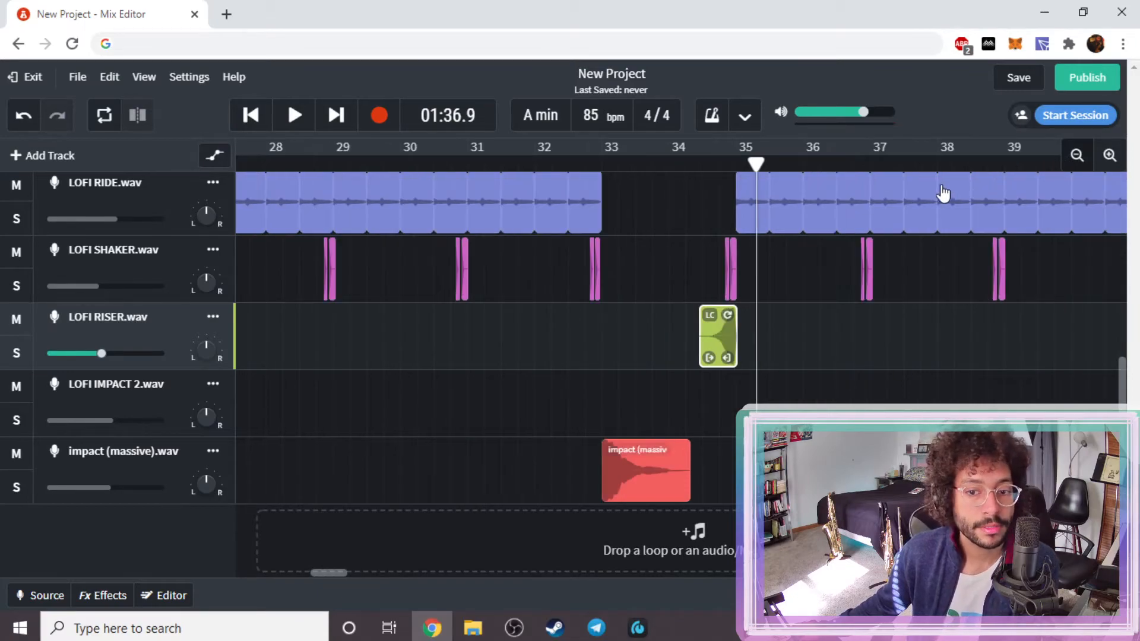
click(1076, 157)
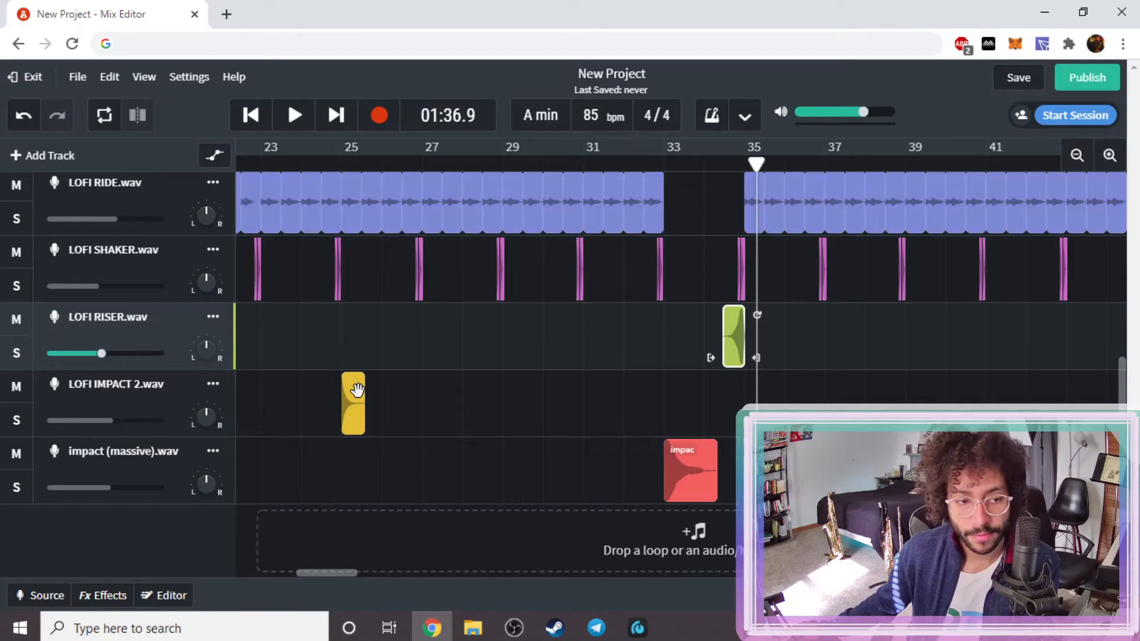
drag(355, 405, 755, 402)
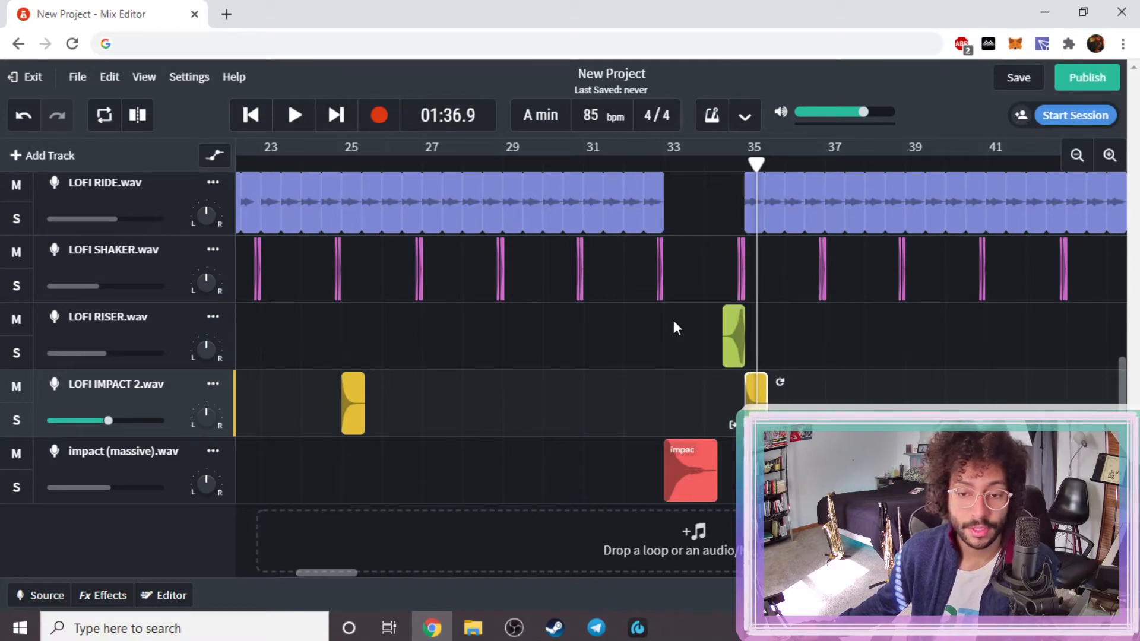
- Play back the start of the duplicated section from just before bar 33 to about bar 34
scroll(716, 263, up, 4)
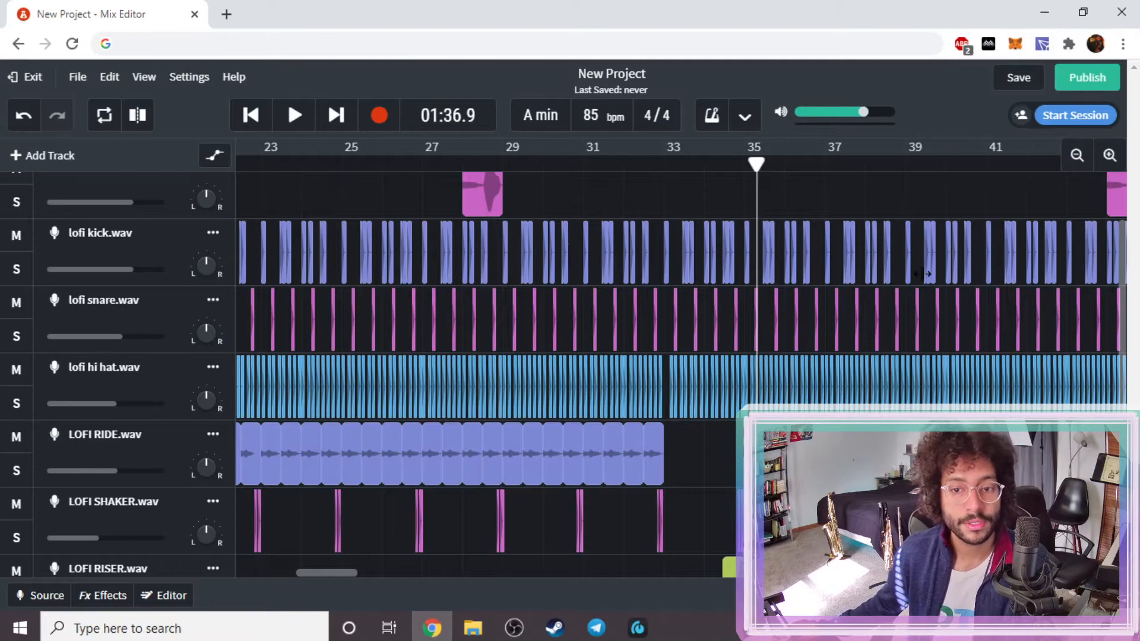
click(656, 160)
key(space)
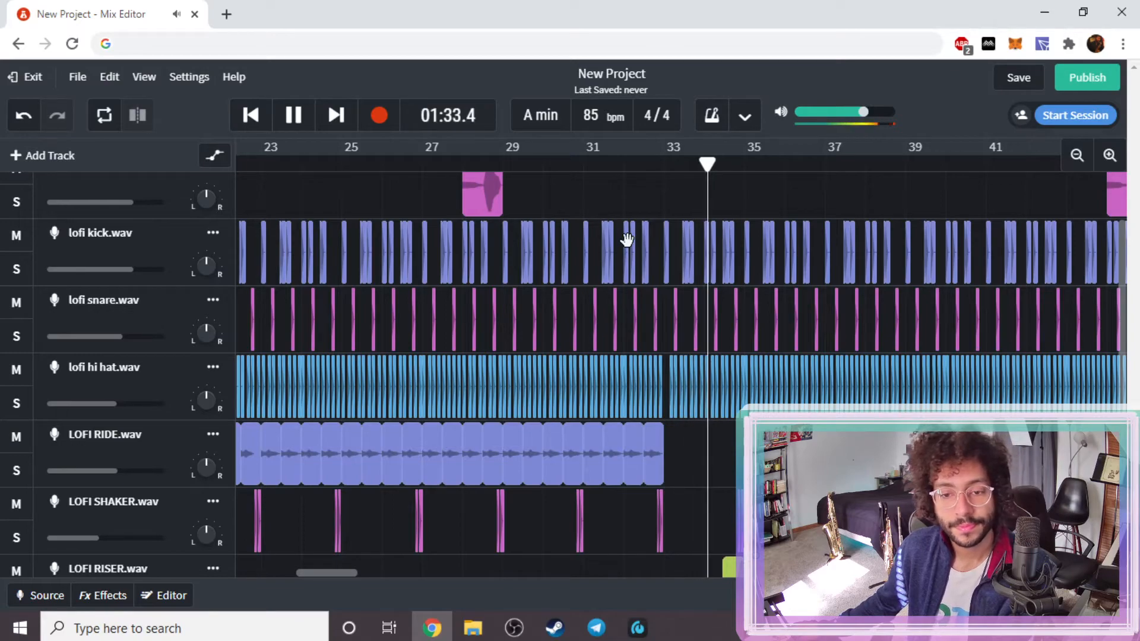
key(space)
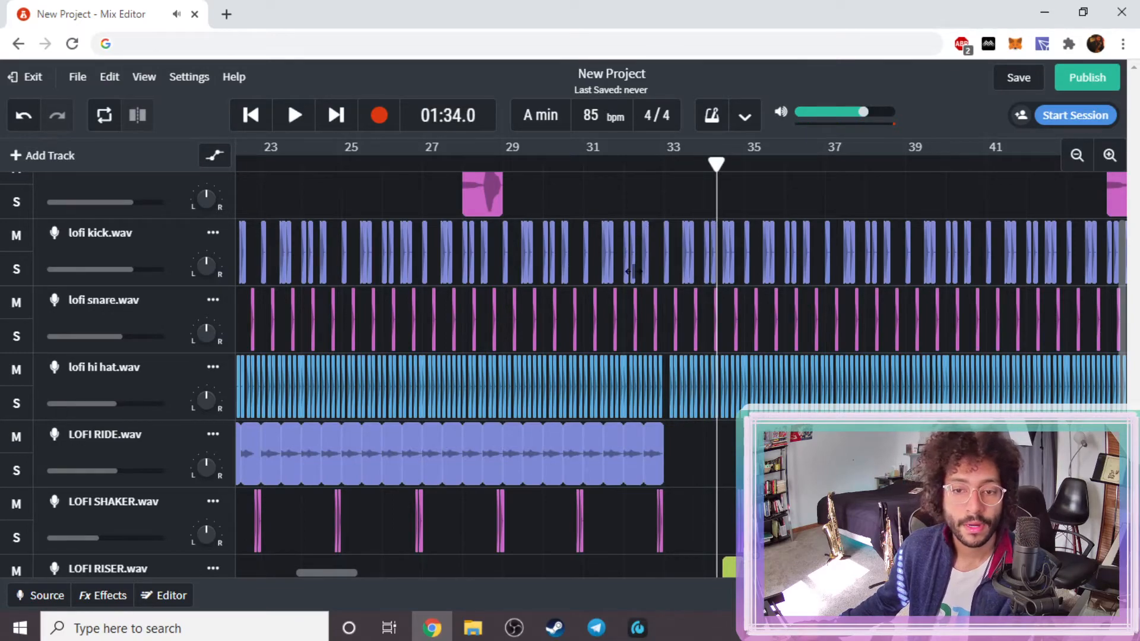
- Delete the lofi snare clips around bars 33 and 34, leaving only every other snare hit in the ride gap
click(674, 331)
drag(687, 341, 718, 343)
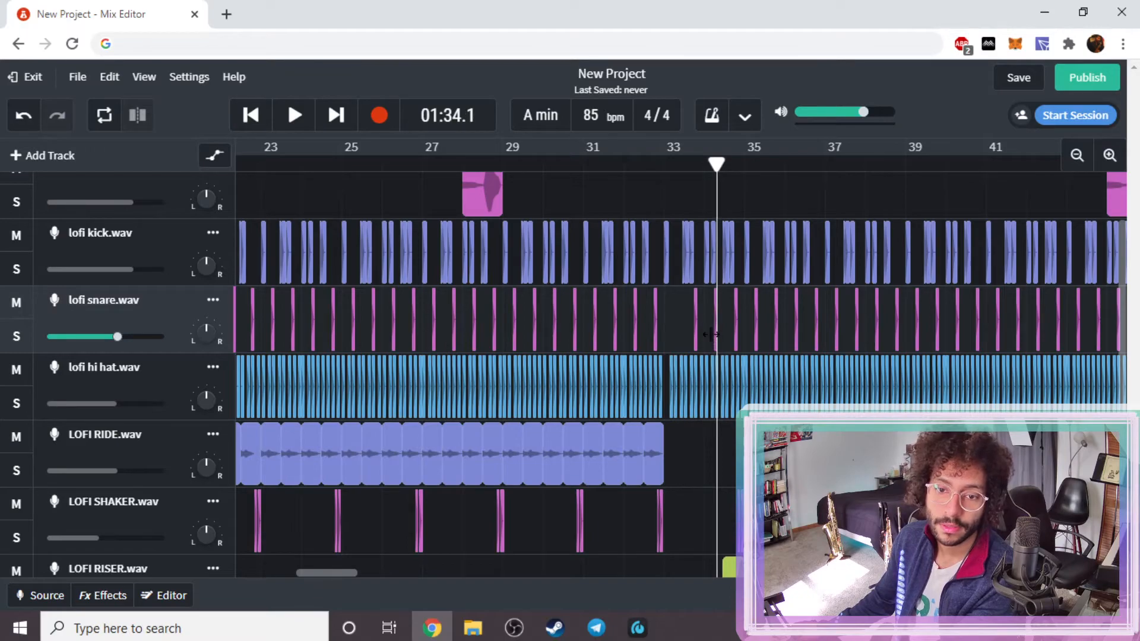
click(711, 333)
click(717, 331)
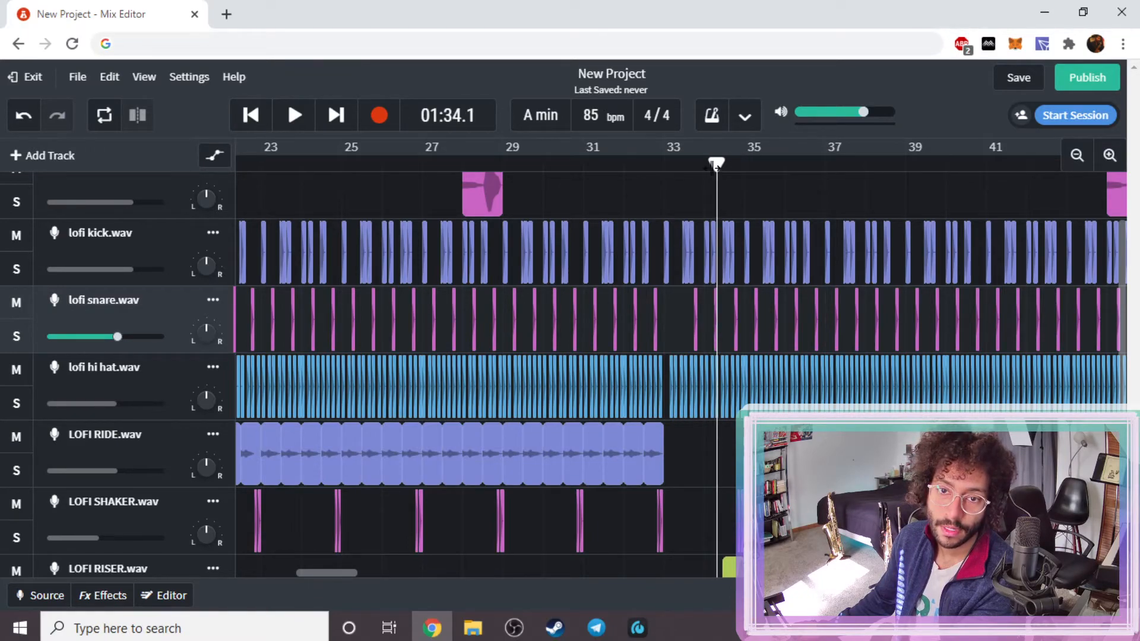
click(770, 188)
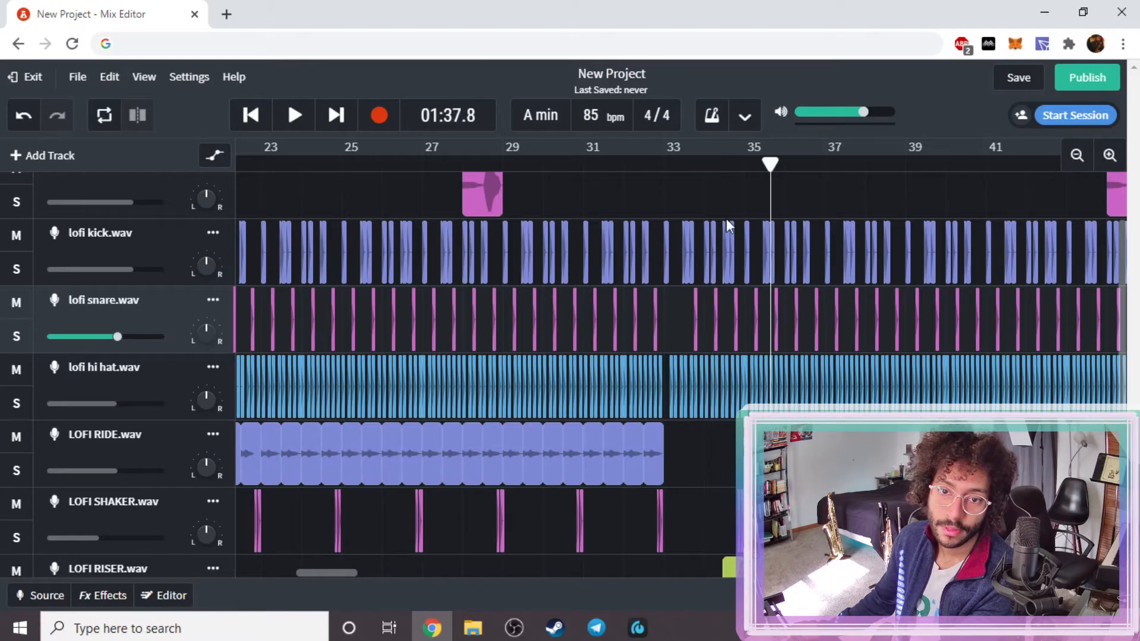
click(715, 302)
key(Delete)
- Play back the transition from about bar 32 to bar 36 to hear the thinned snare with the riser and impacts
click(648, 164)
key(space)
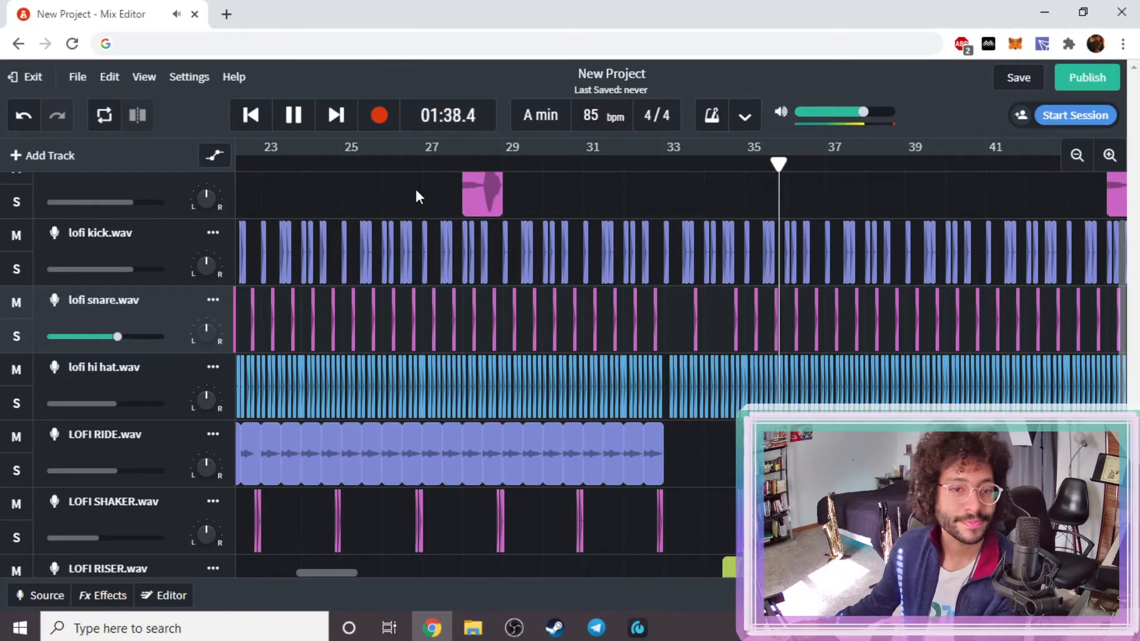
click(292, 115)
- Examine the extended arrangement across all tracks, from Piano loop 1 to impact (massive), up to bar 49
scroll(564, 374, down, 1)
scroll(564, 374, down, 1)
scroll(564, 374, up, 1)
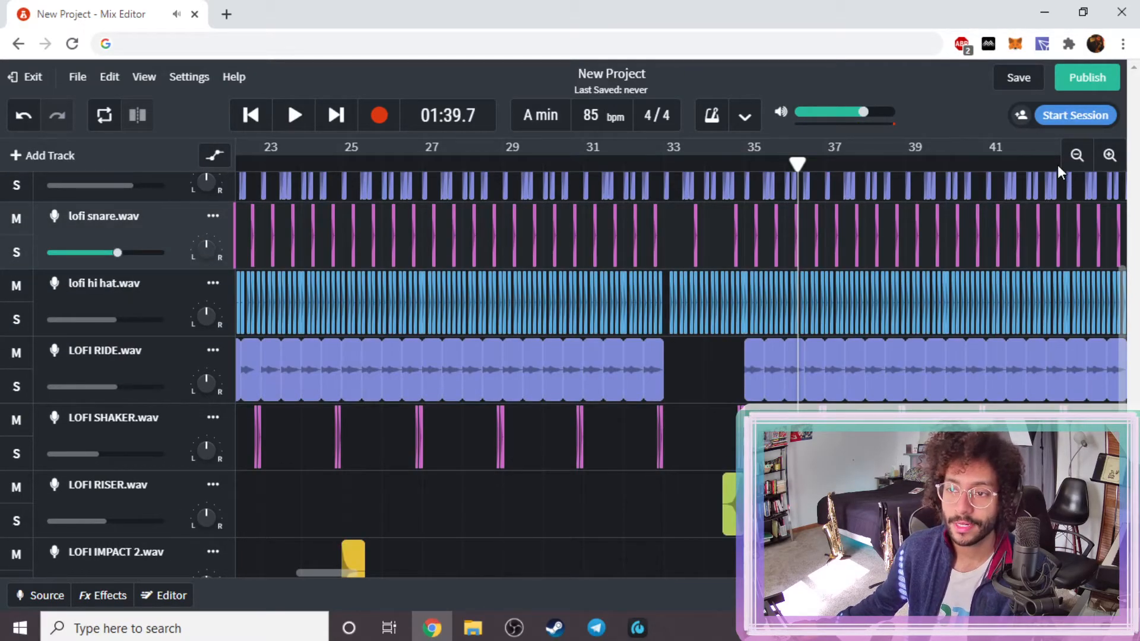
click(1077, 157)
click(1077, 158)
scroll(909, 321, down, 1)
scroll(906, 315, up, 2)
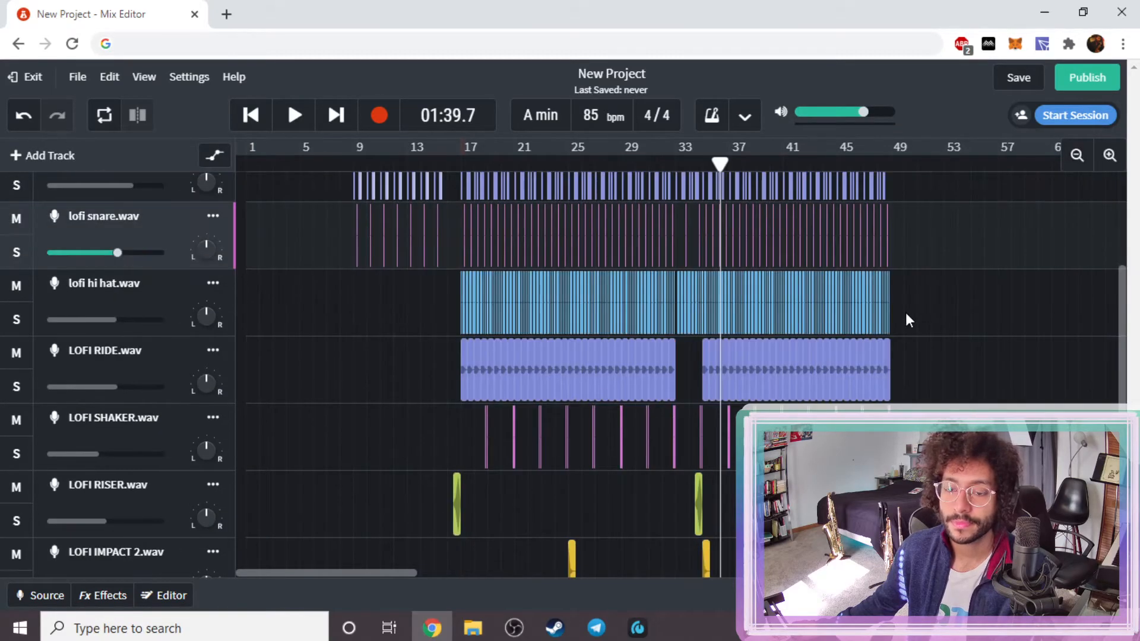
scroll(905, 313, up, 1)
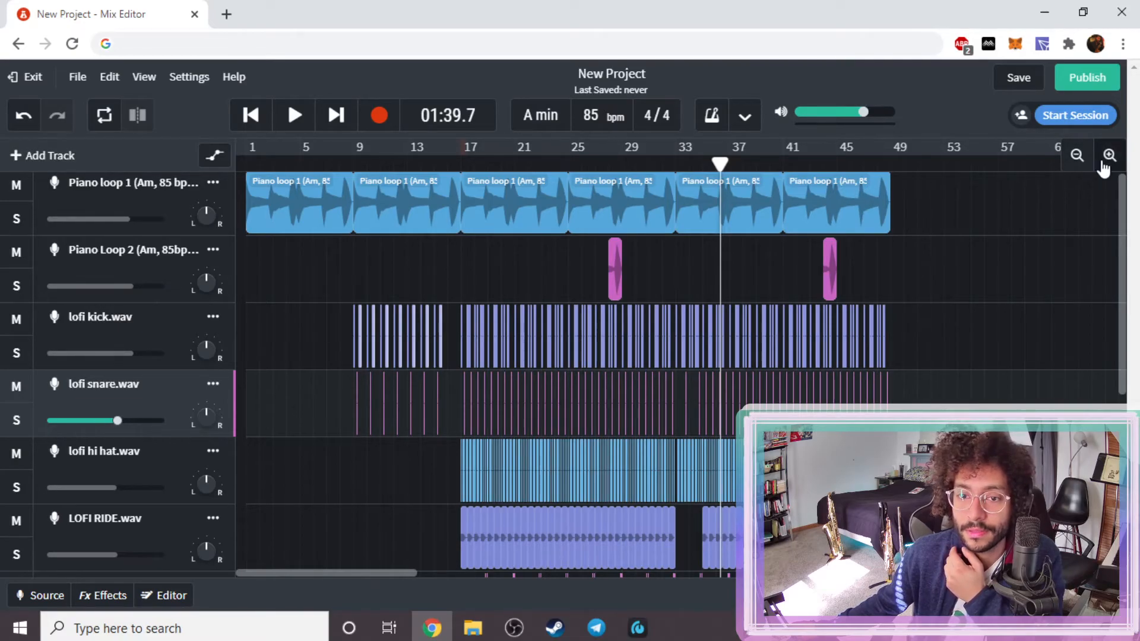
scroll(825, 383, down, 5)
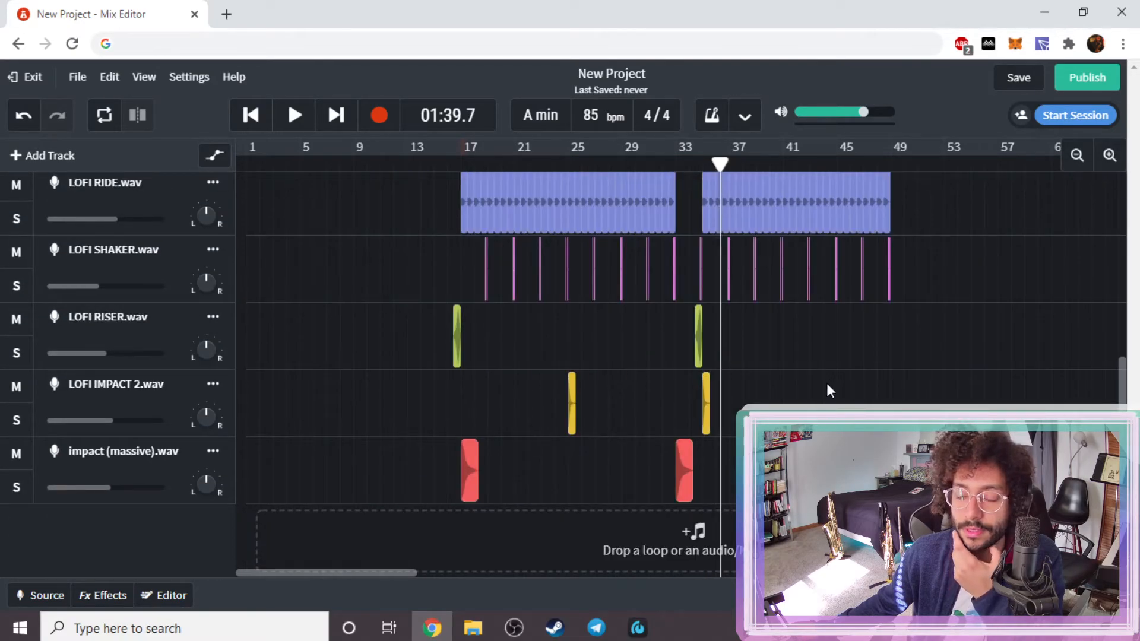
scroll(836, 380, up, 5)
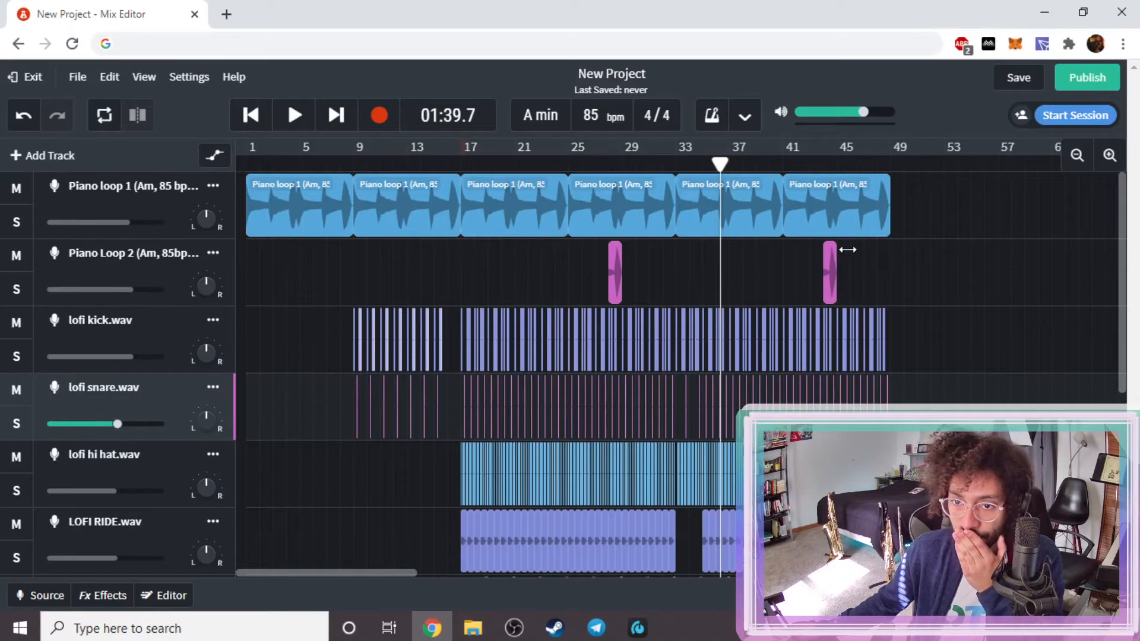
click(830, 267)
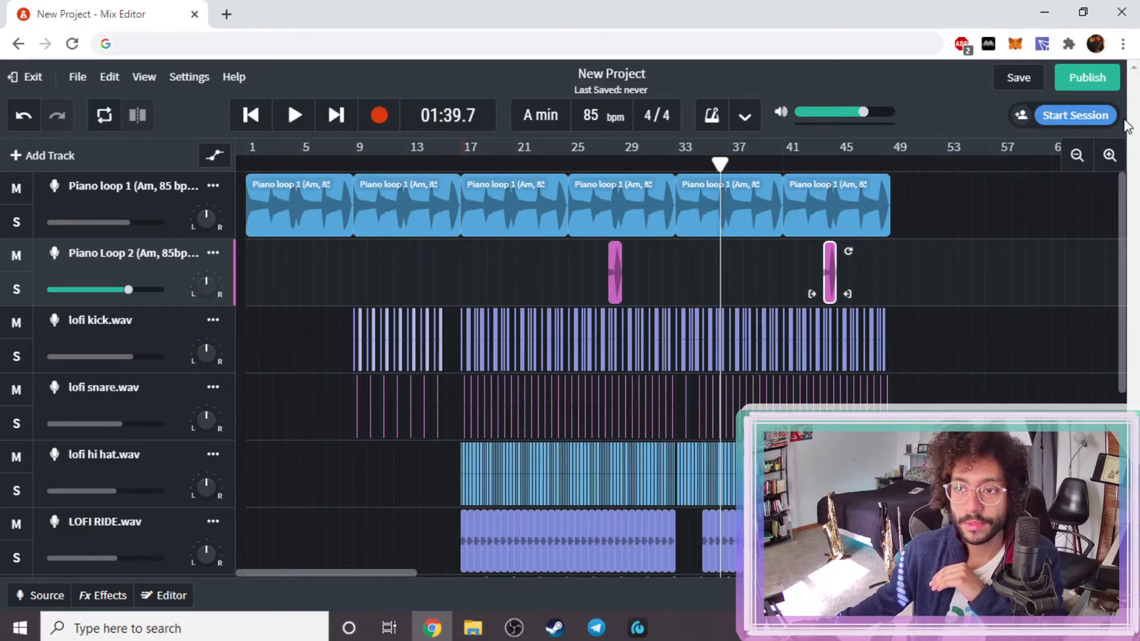
click(1121, 155)
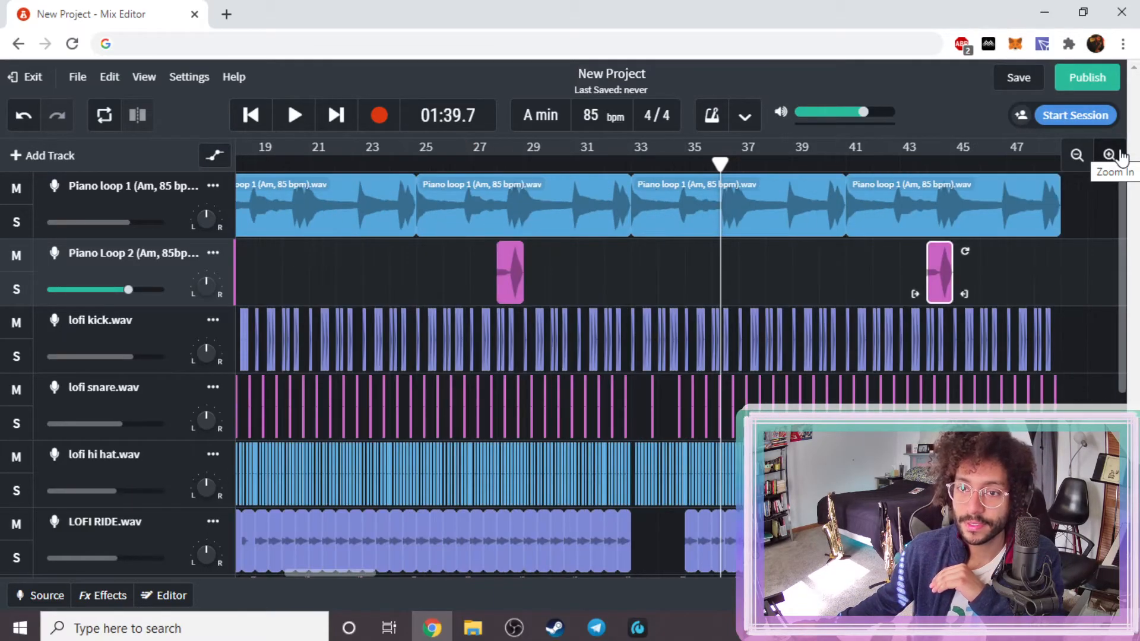
click(1077, 155)
scroll(940, 387, down, 3)
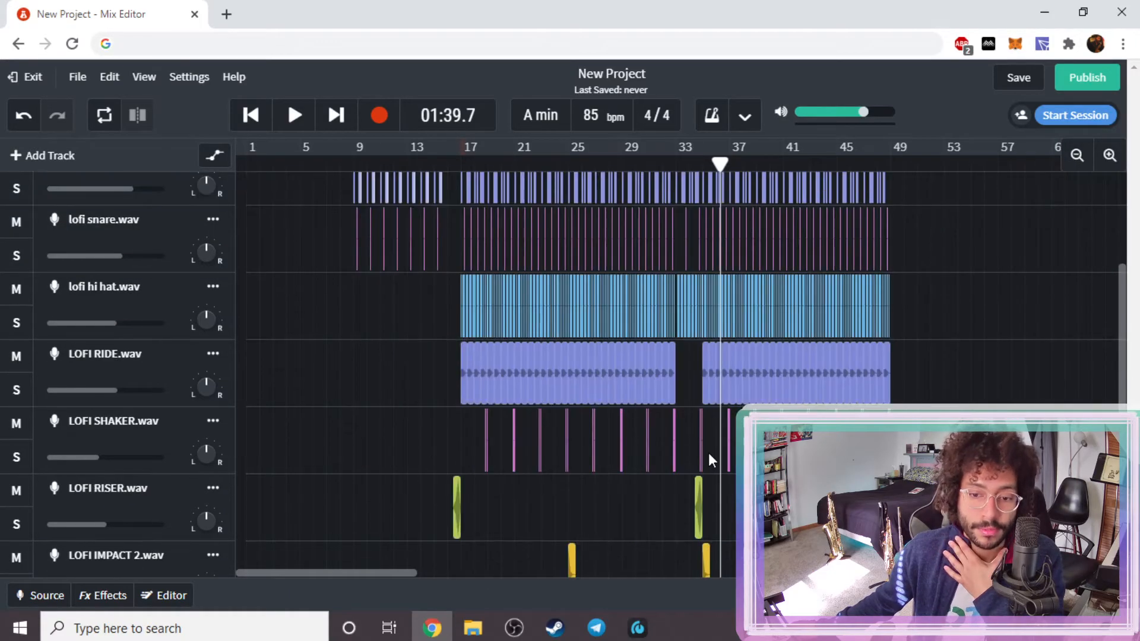
scroll(723, 454, down, 1)
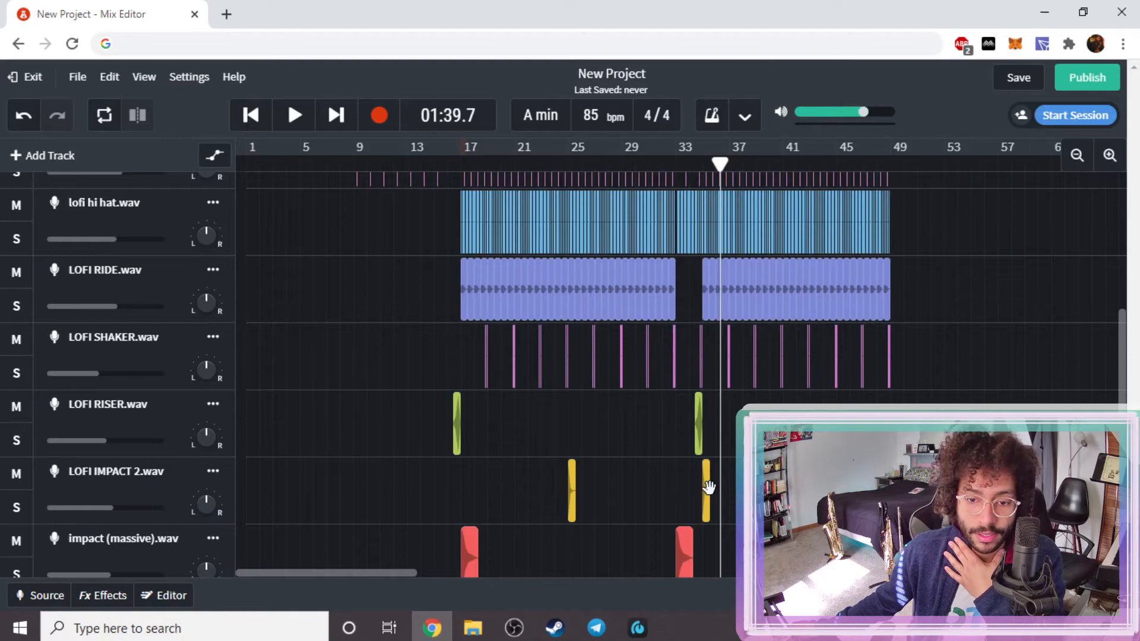
scroll(687, 450, down, 1)
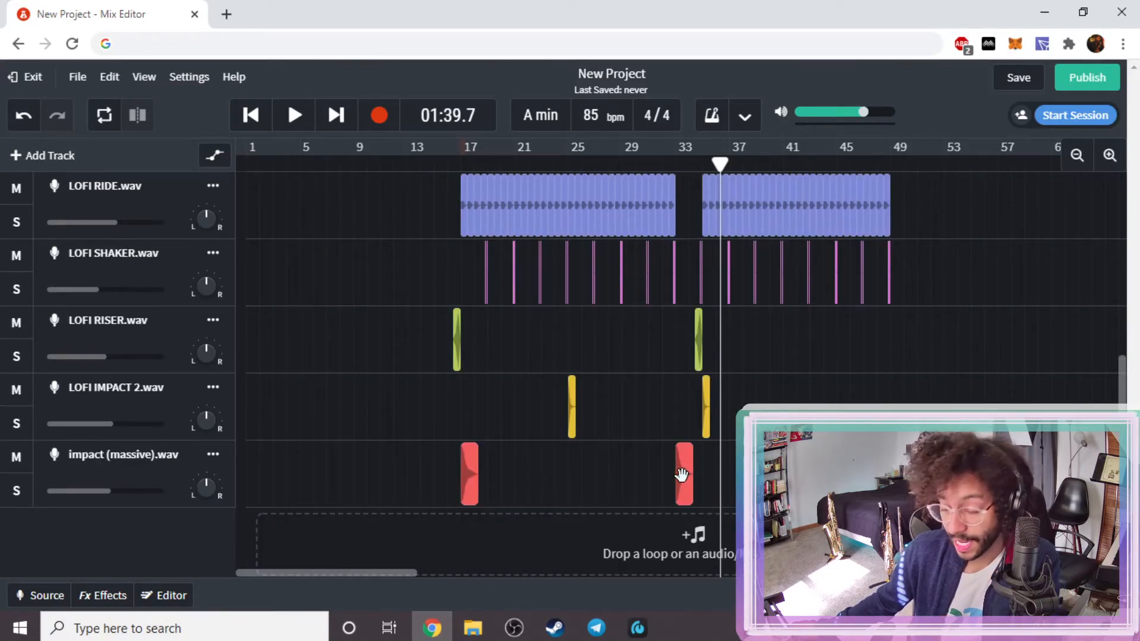
drag(775, 473, 880, 385)
drag(859, 429, 792, 460)
scroll(814, 255, up, 3)
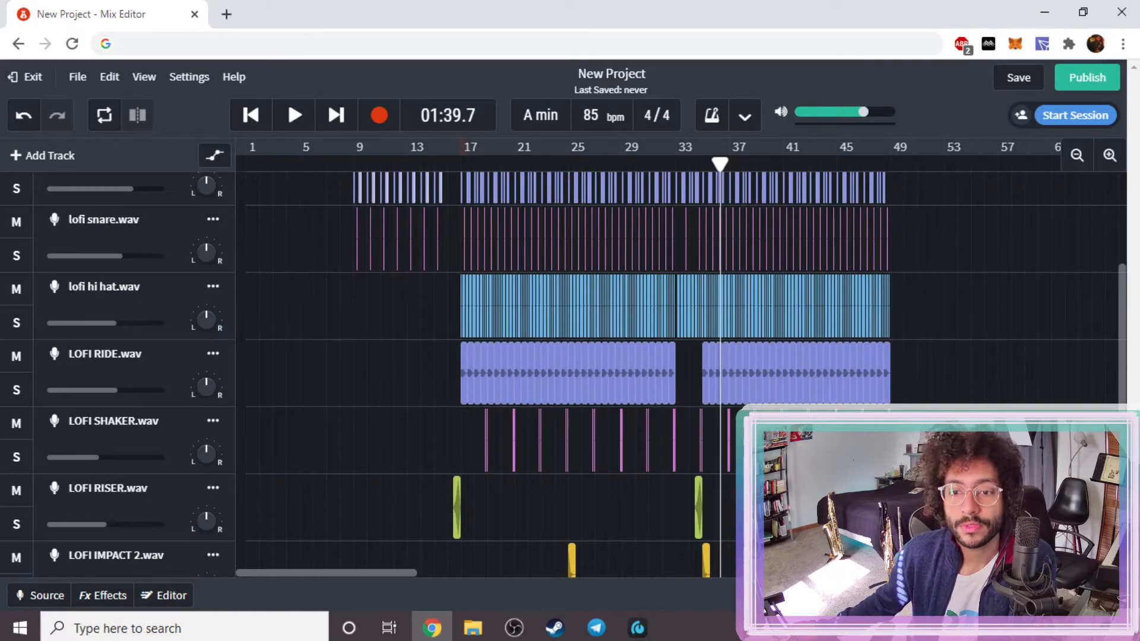
scroll(594, 374, up, 1)
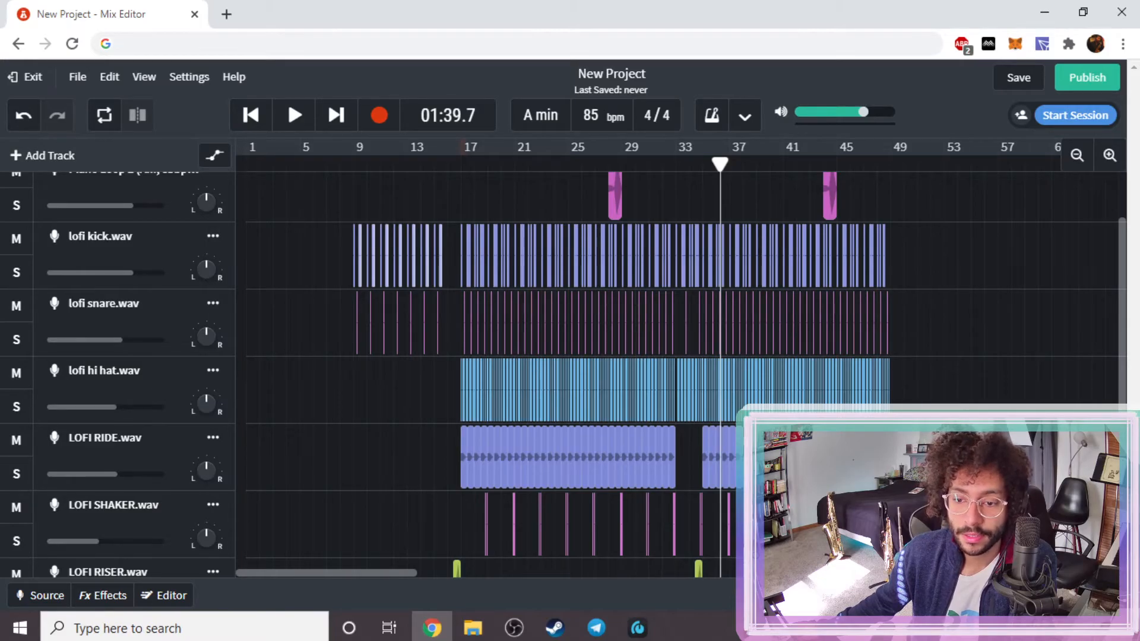
drag(908, 529, 746, 462)
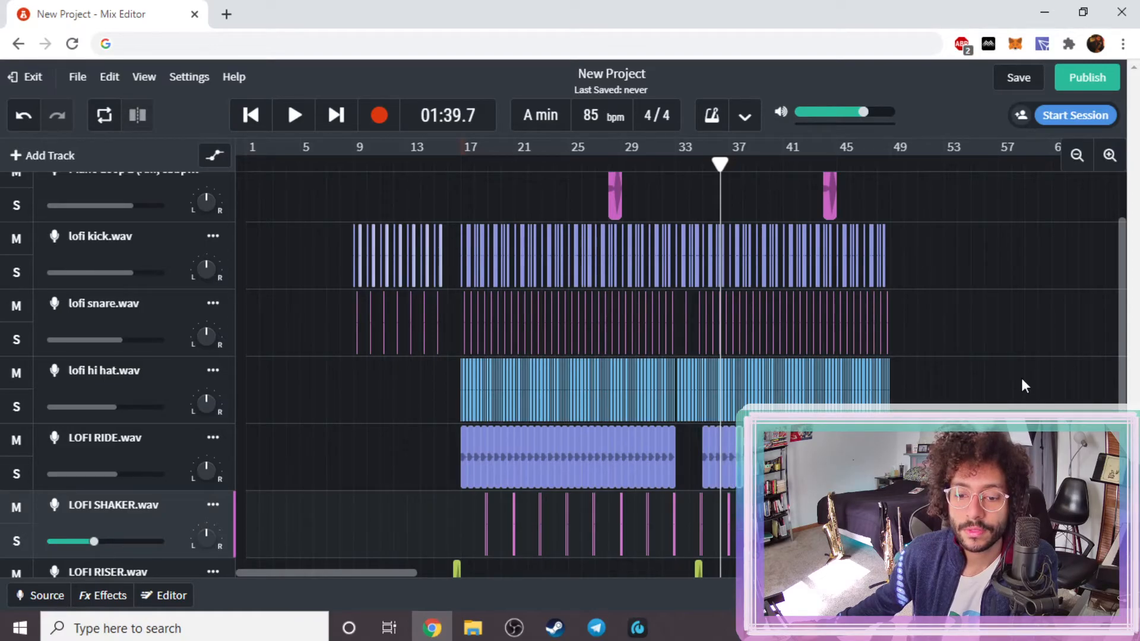
scroll(1034, 378, down, 4)
scroll(993, 388, up, 5)
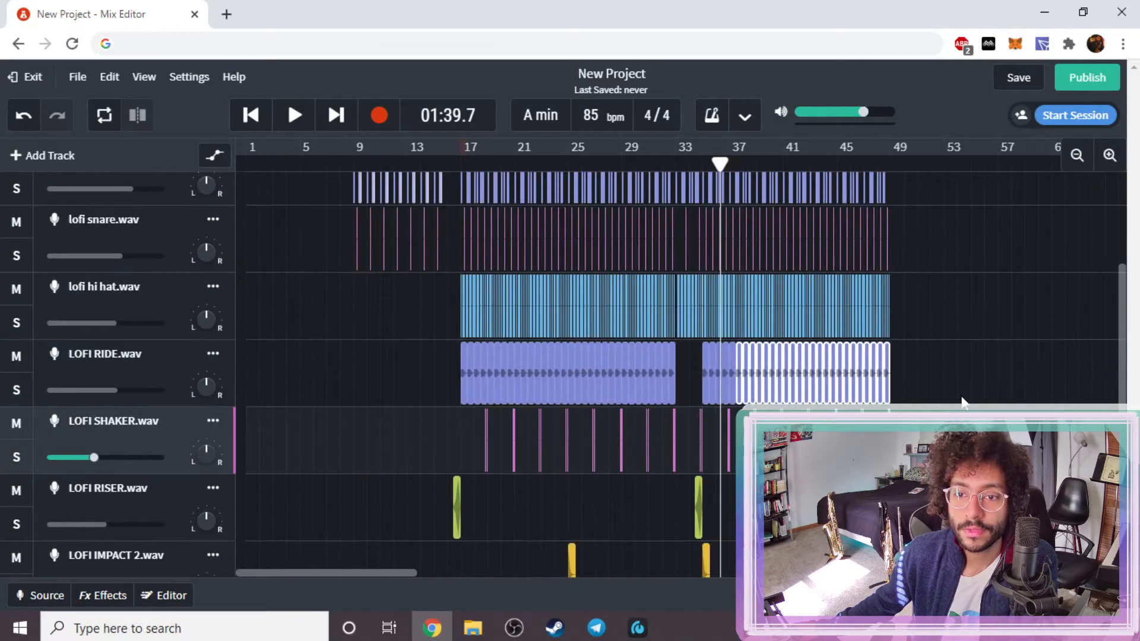
click(908, 383)
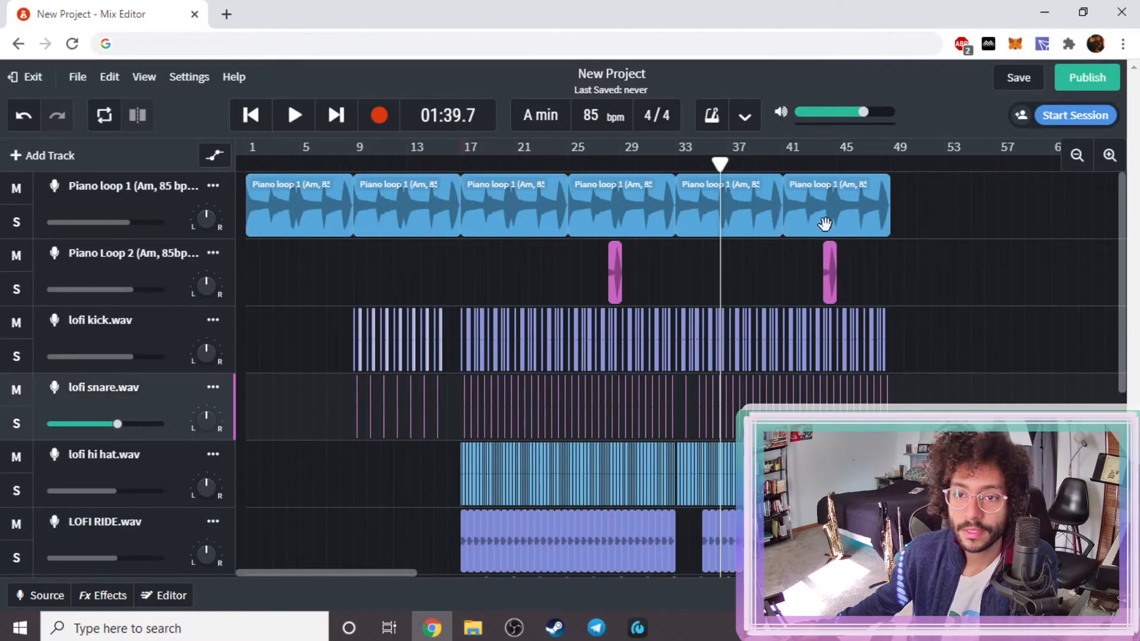
- Delete the drum and percussion clips after bar 41, leaving the two piano tracks in place
drag(789, 263, 864, 323)
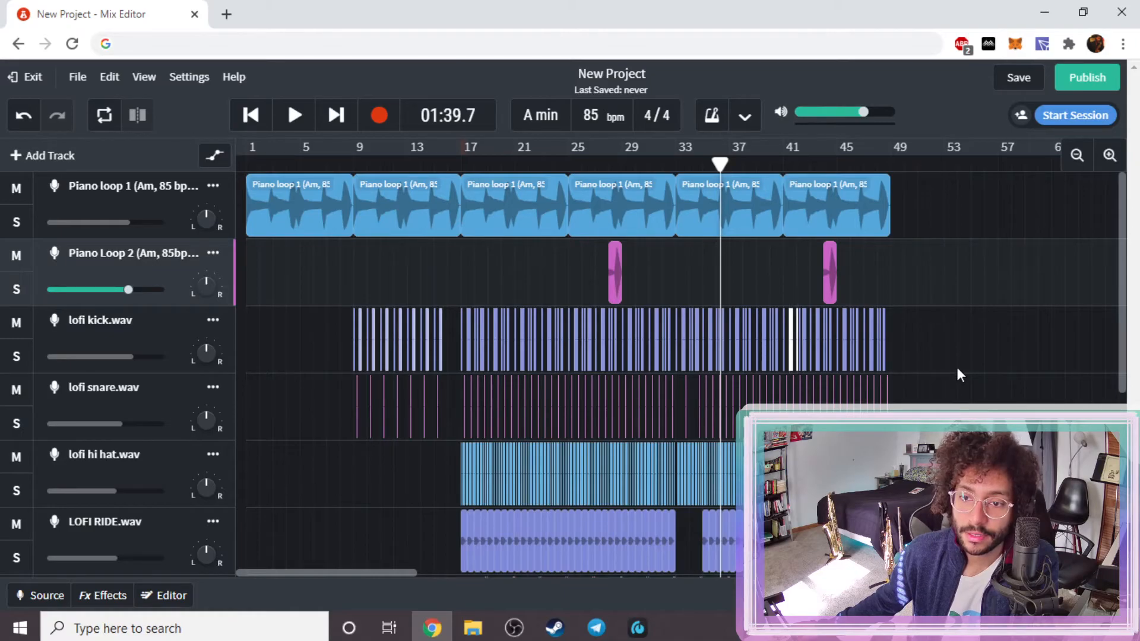
scroll(1021, 321, down, 4)
drag(930, 379, 791, 288)
key(Delete)
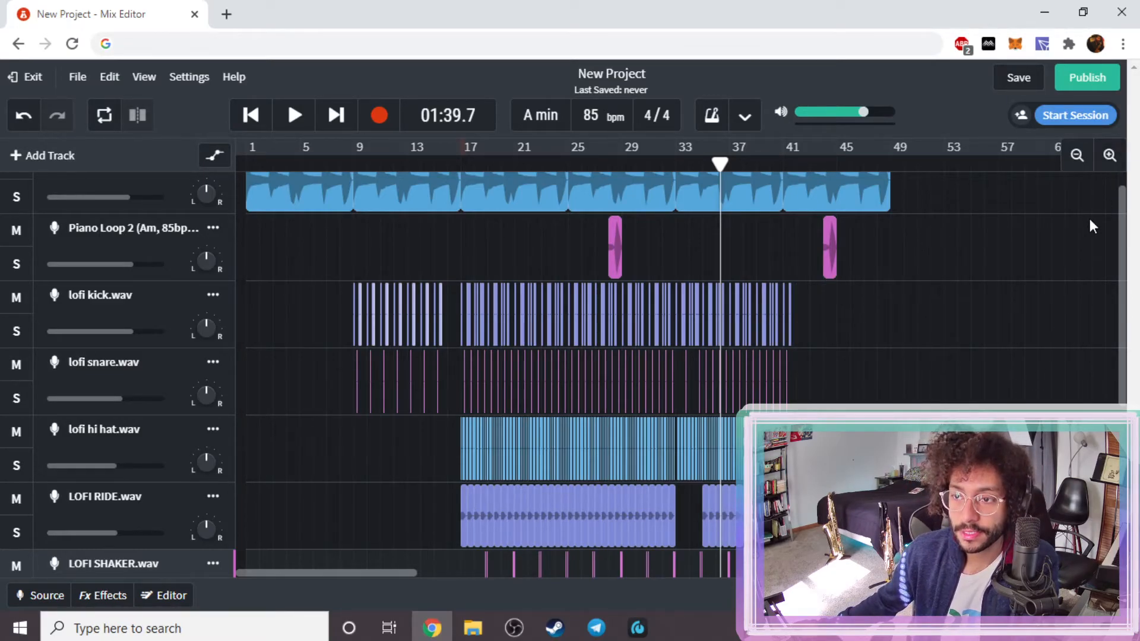
- Delete the leftover lofi kick, snare and hi hat clips just past bar 41, keeping the hits on the bar 41 downbeat
click(1108, 156)
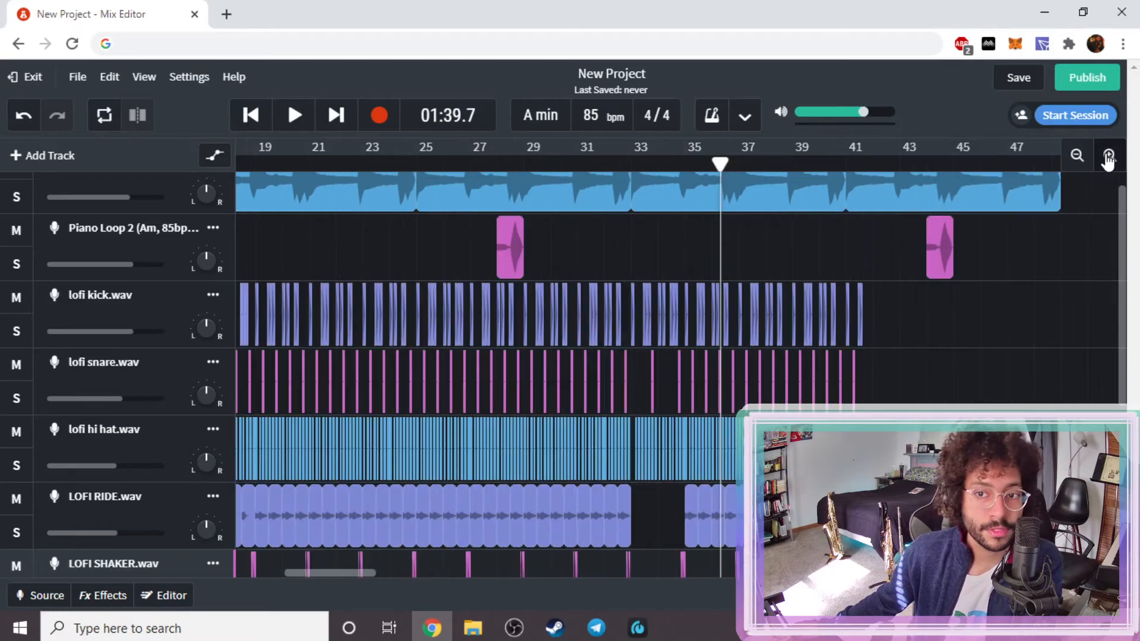
click(1109, 156)
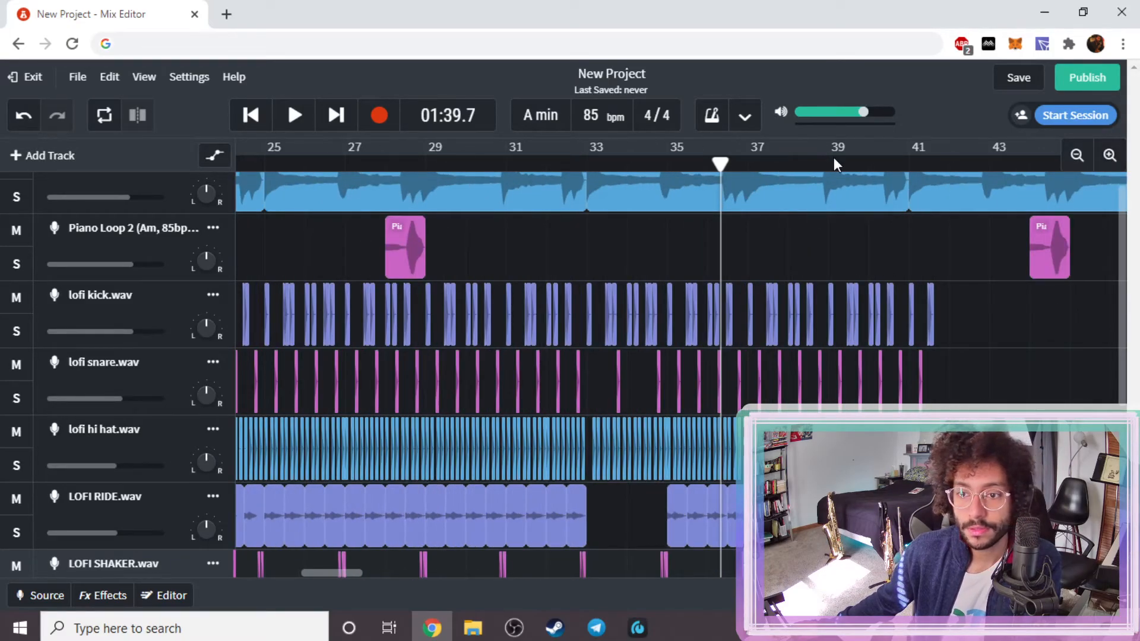
click(930, 323)
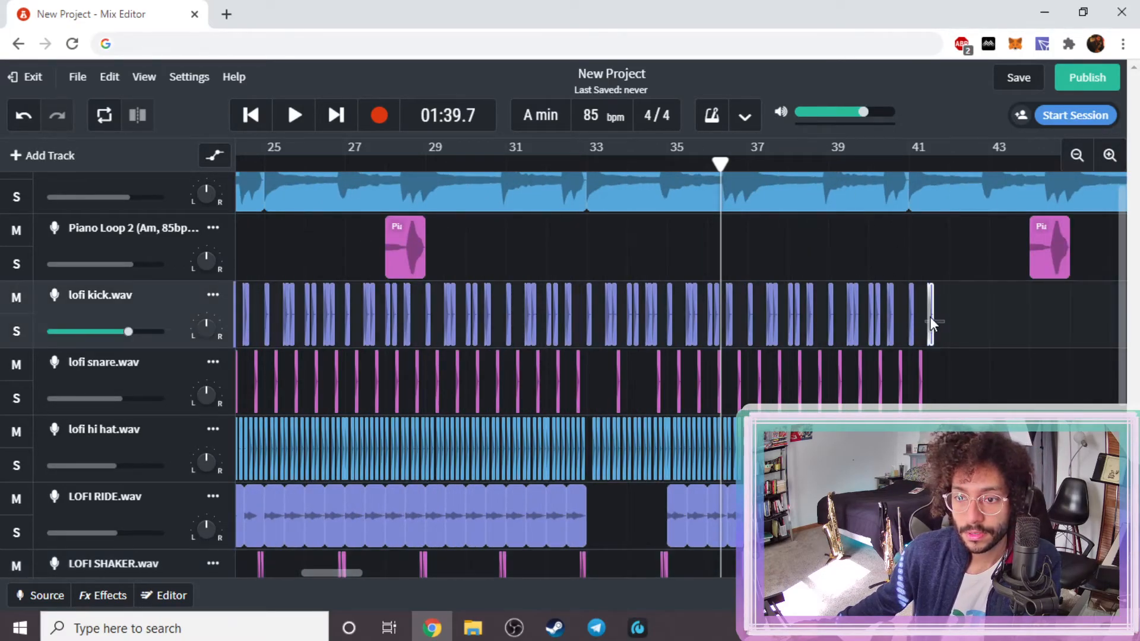
key(Delete)
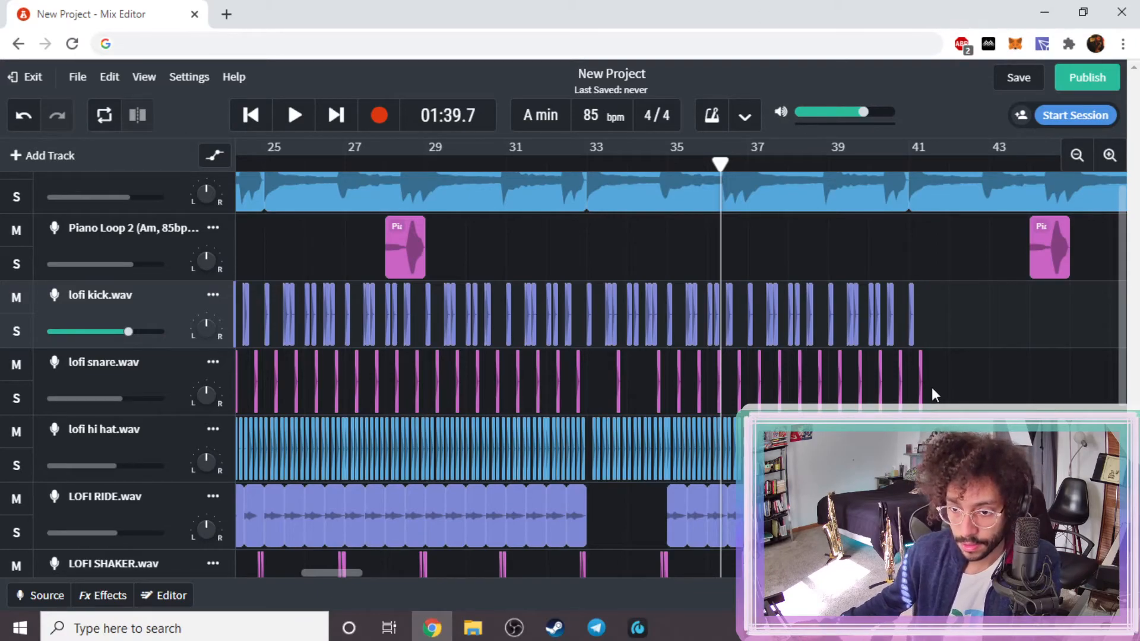
click(921, 370)
key(Delete)
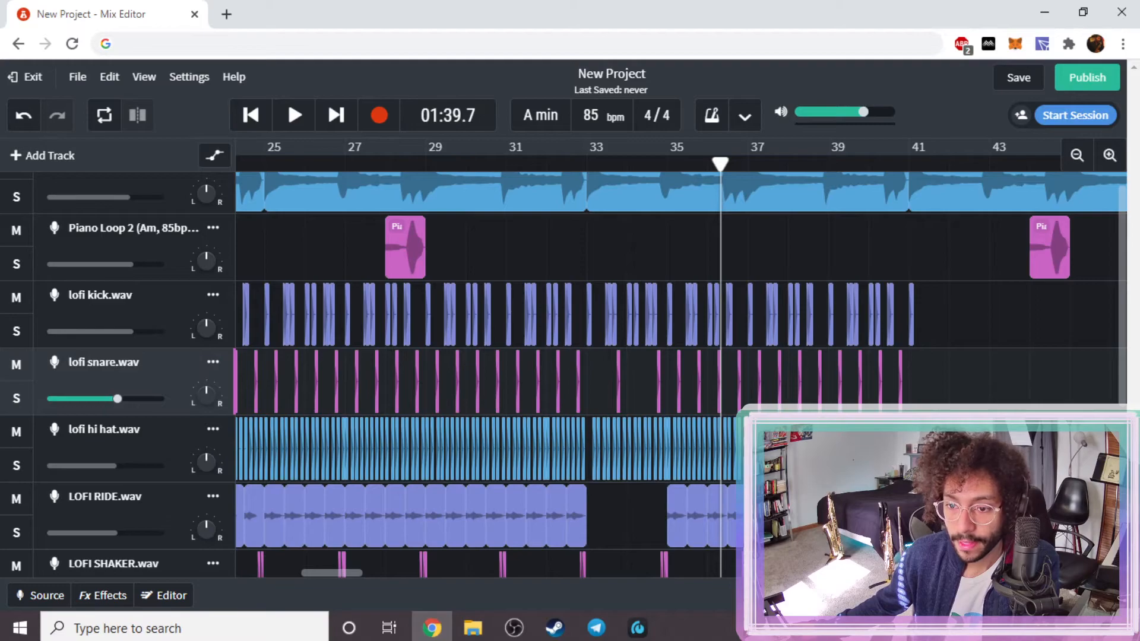
click(919, 442)
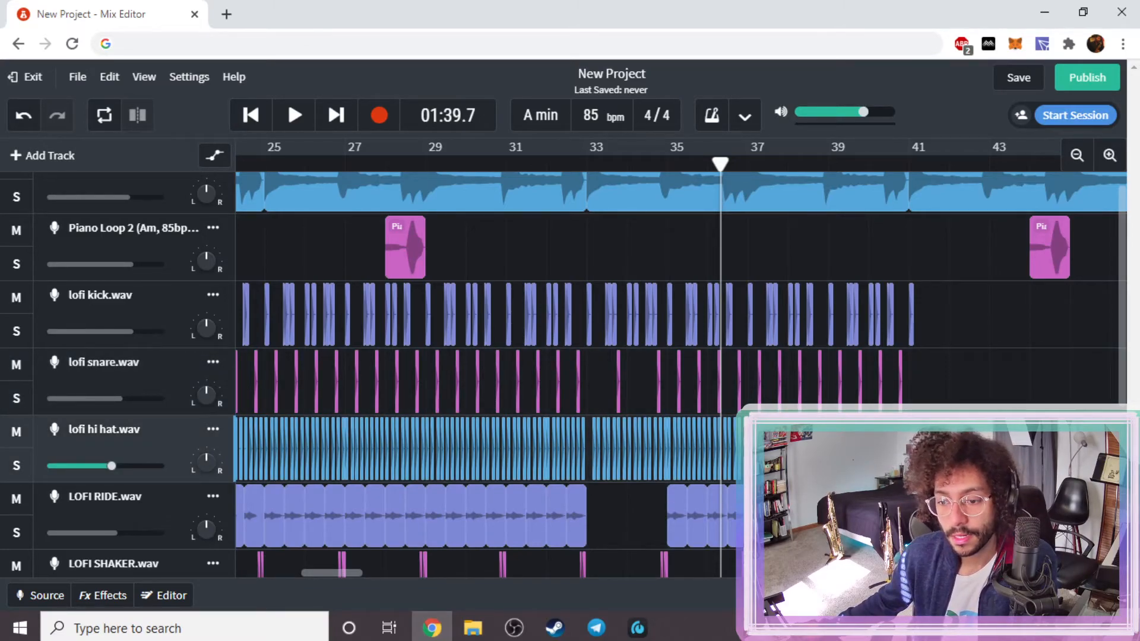
click(926, 515)
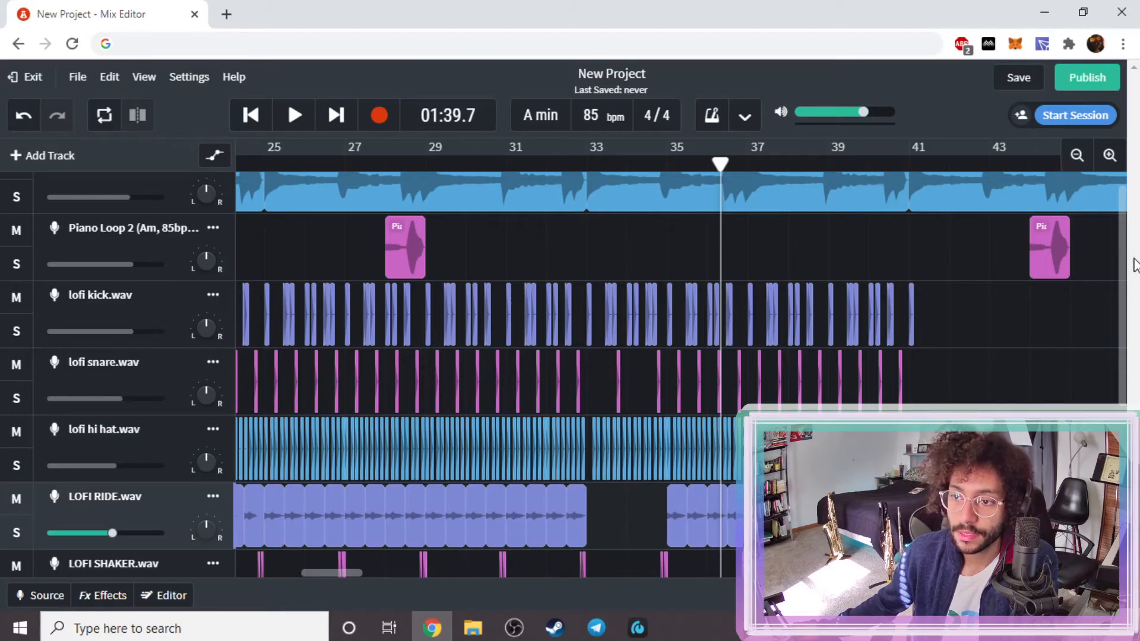
- Replace the short Piano Loop 2 clip around bar 44 with a pasted four-bar Piano Loop 2 clip starting at bar 41
drag(1126, 268, 1125, 225)
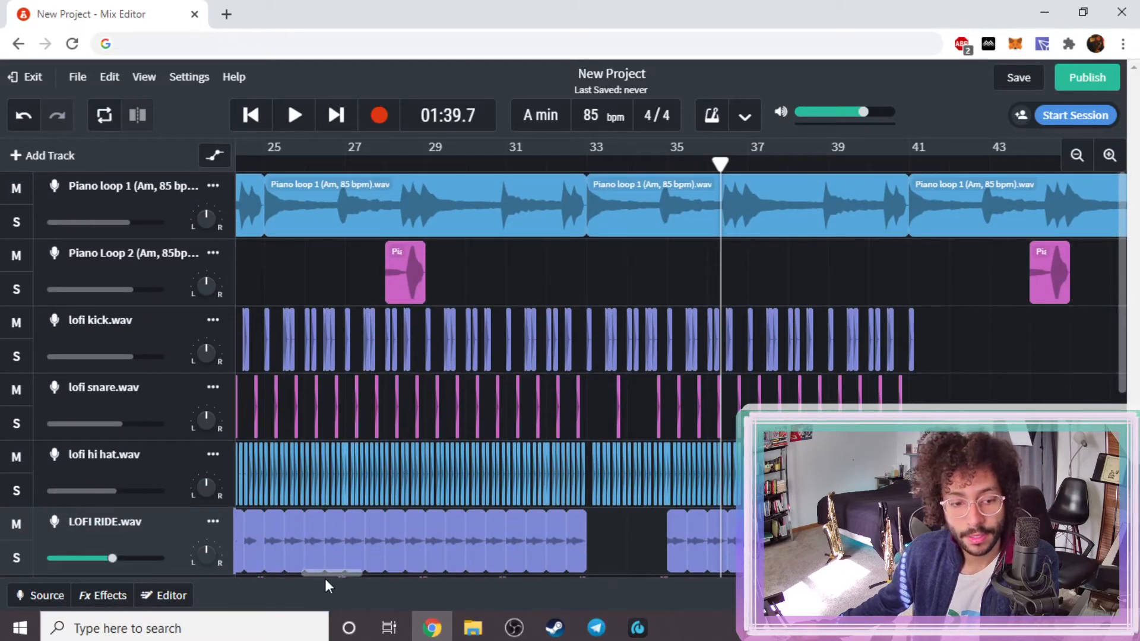
drag(334, 568, 369, 569)
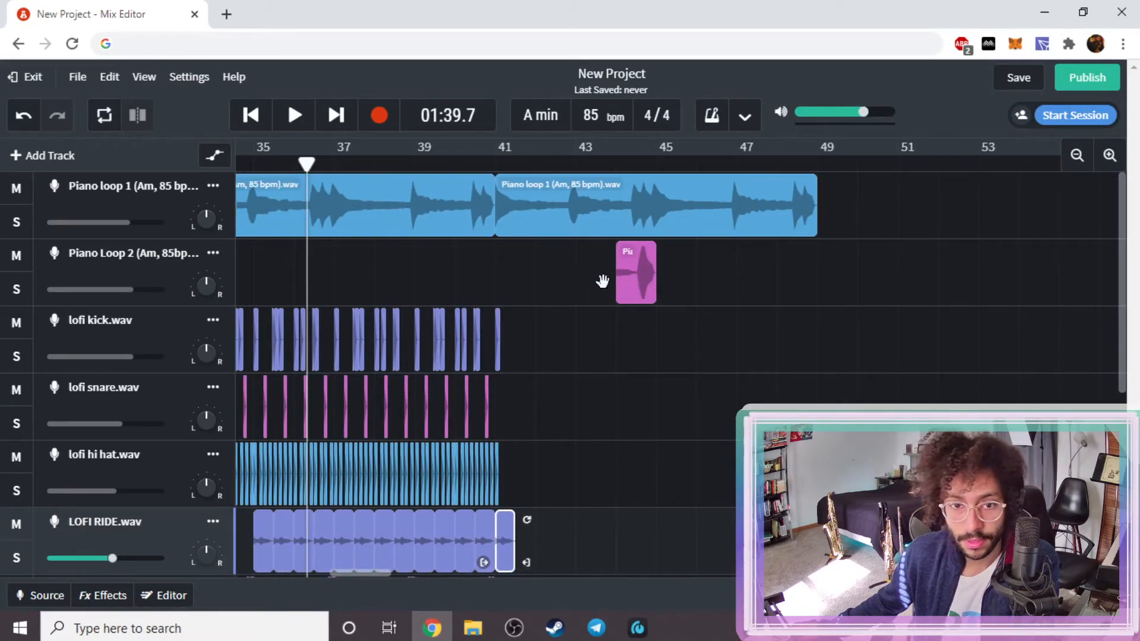
click(522, 280)
key(ctrl+v)
drag(536, 271, 381, 292)
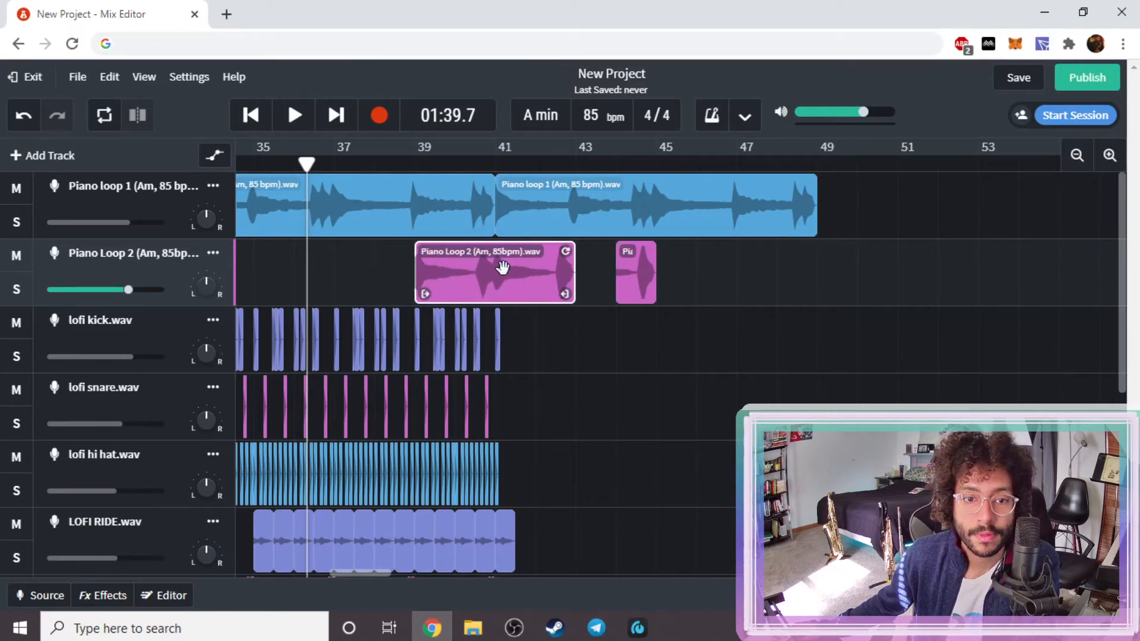
click(637, 272)
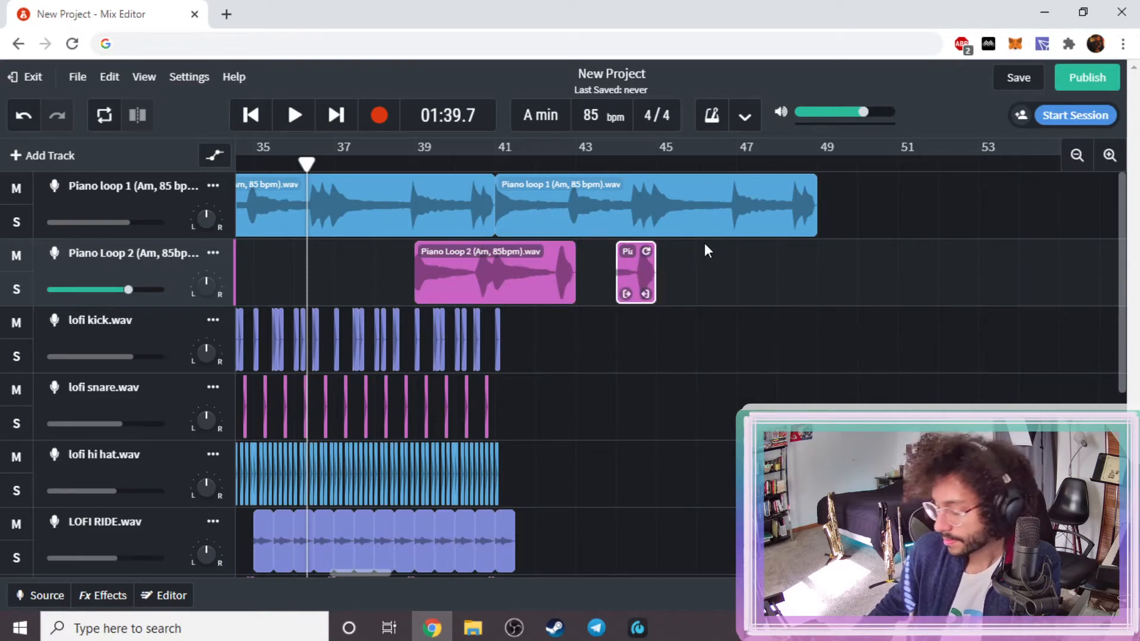
key(Delete)
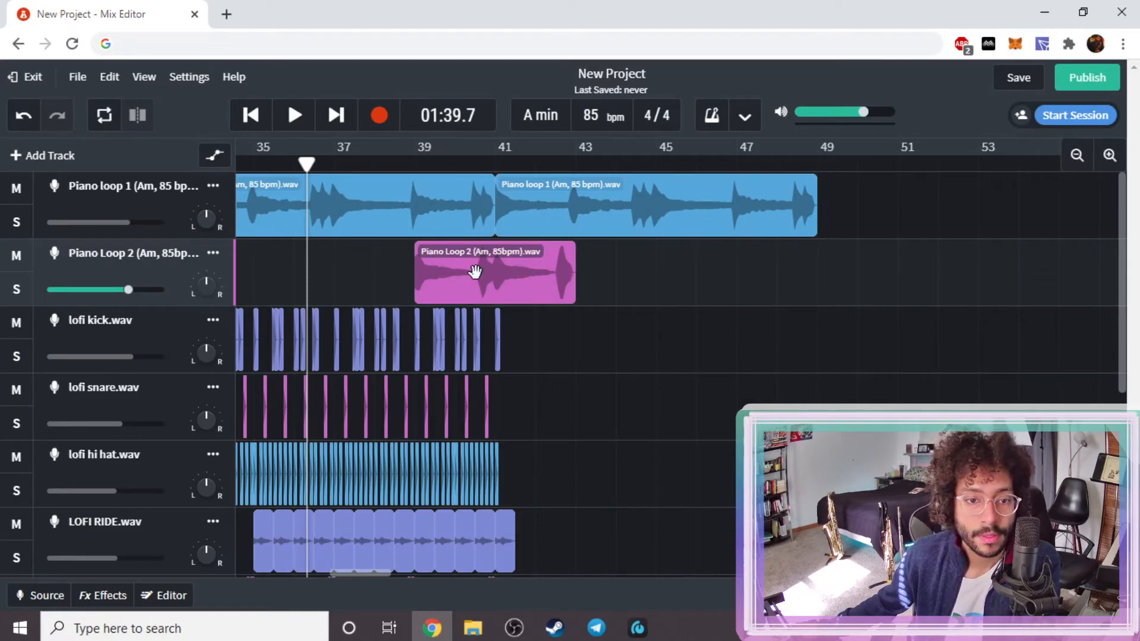
drag(515, 280, 563, 288)
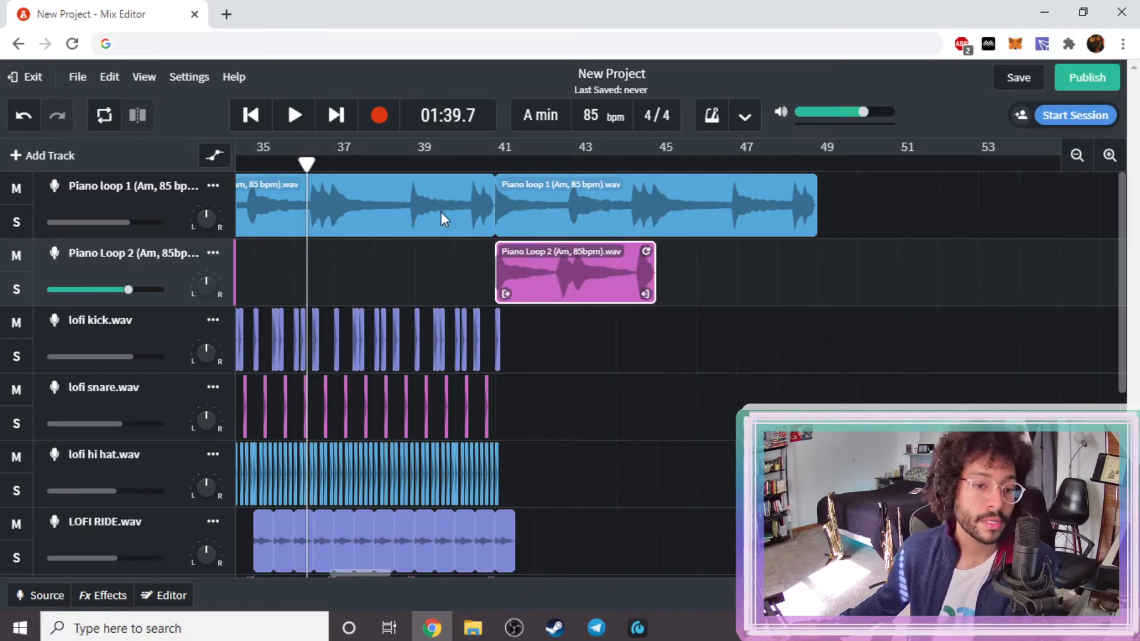
- Play back from about bar 38 to bar 42 to hear the drums drop out into Piano Loop 2
click(408, 161)
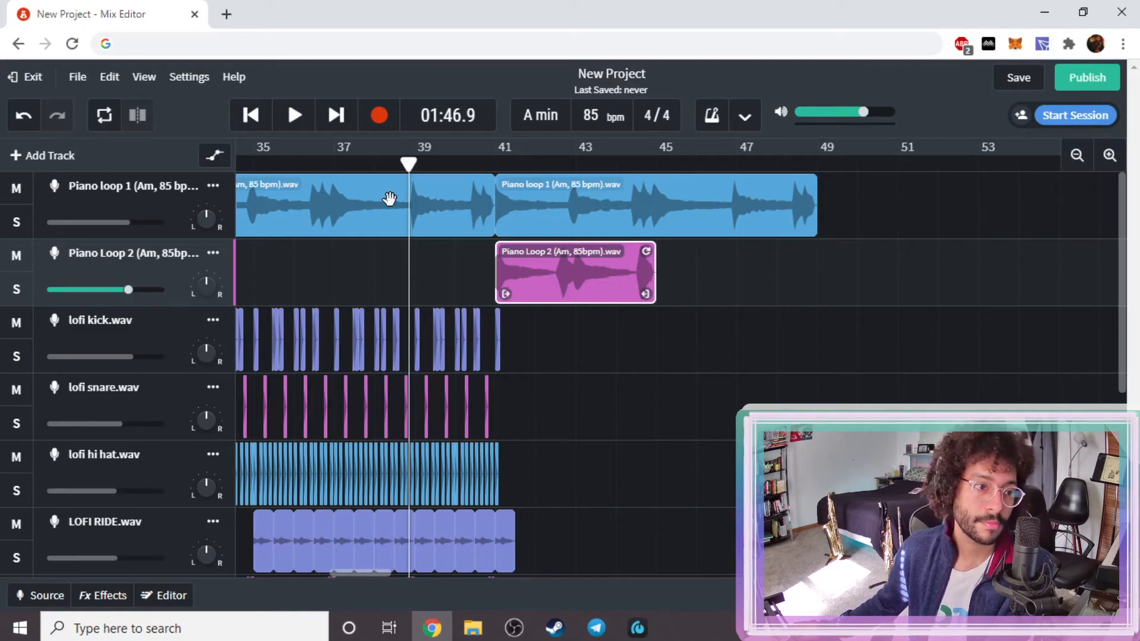
key(space)
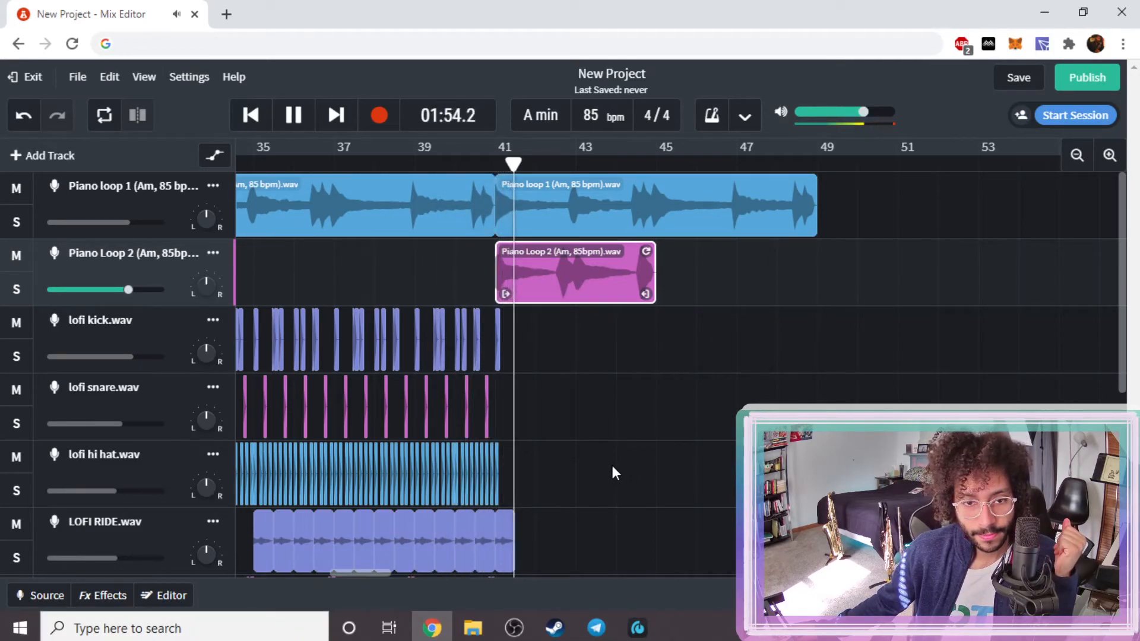
key(space)
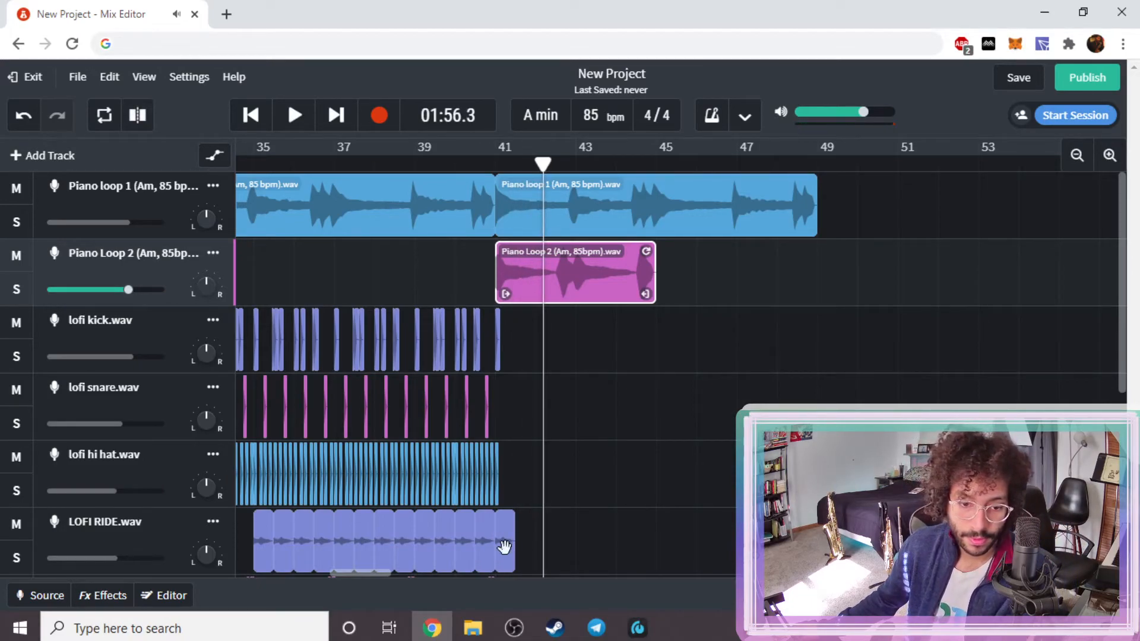
- Trim the last LOFI RIDE clip at bar 41 to about half its length
click(504, 564)
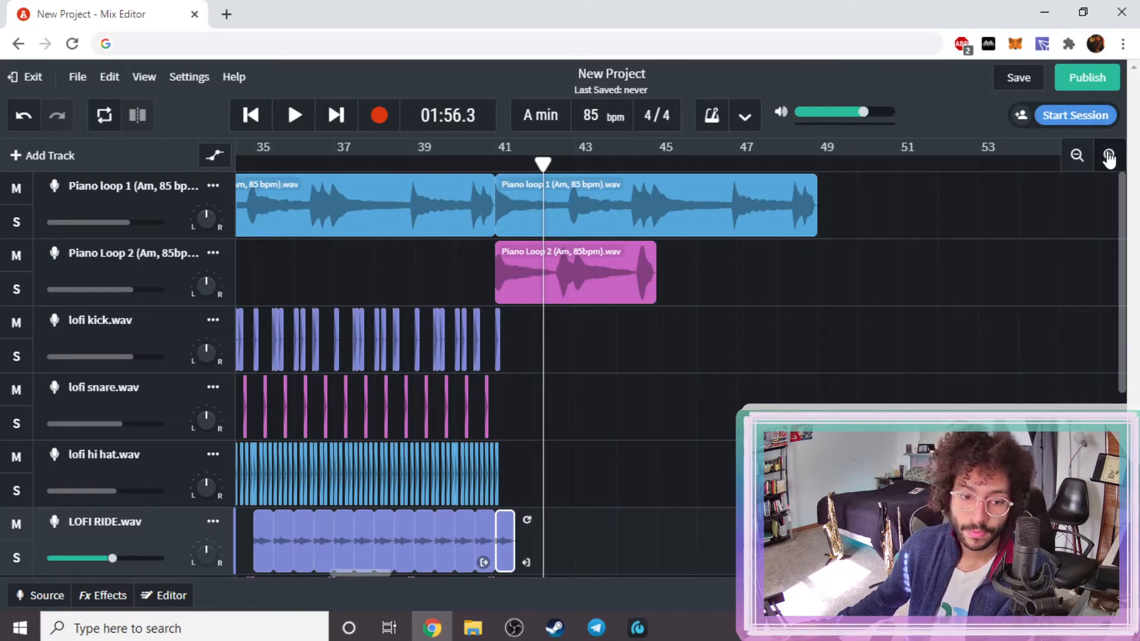
scroll(537, 553, up, 3)
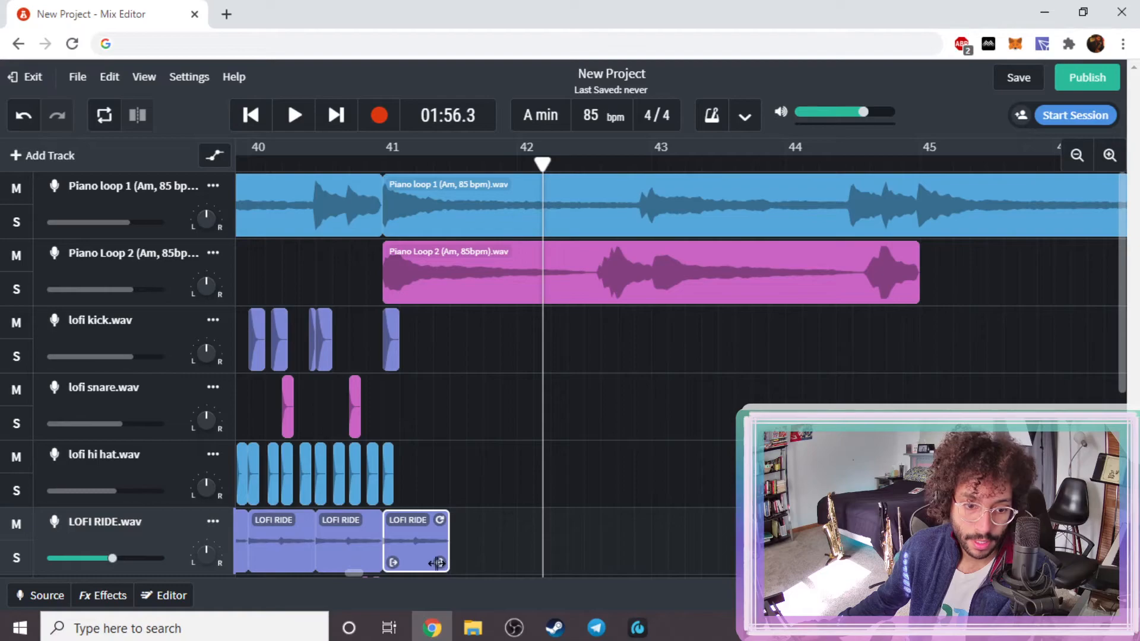
drag(437, 563, 403, 567)
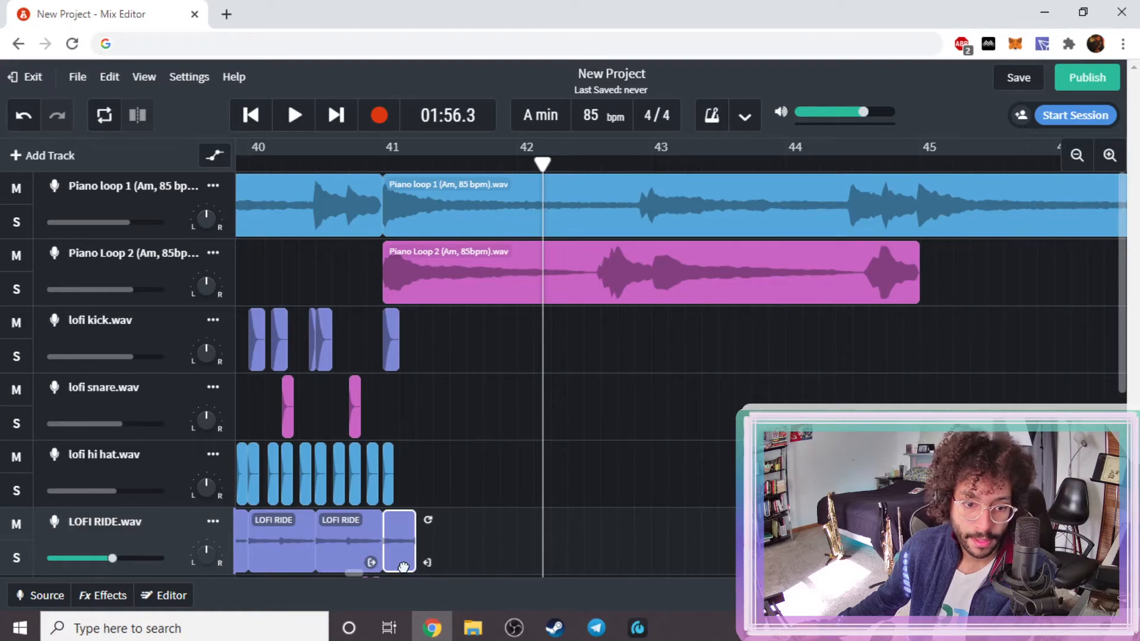
- Play back the drumless section from about bar 41 to bar 45 to hear both piano loops together
click(372, 165)
key(space)
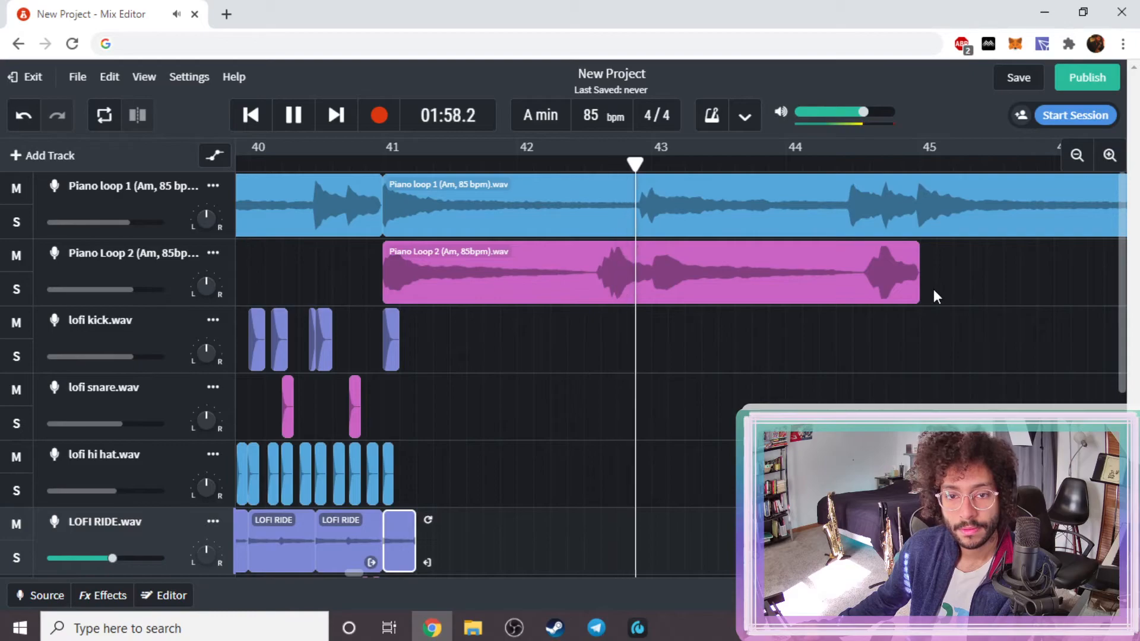
click(1078, 165)
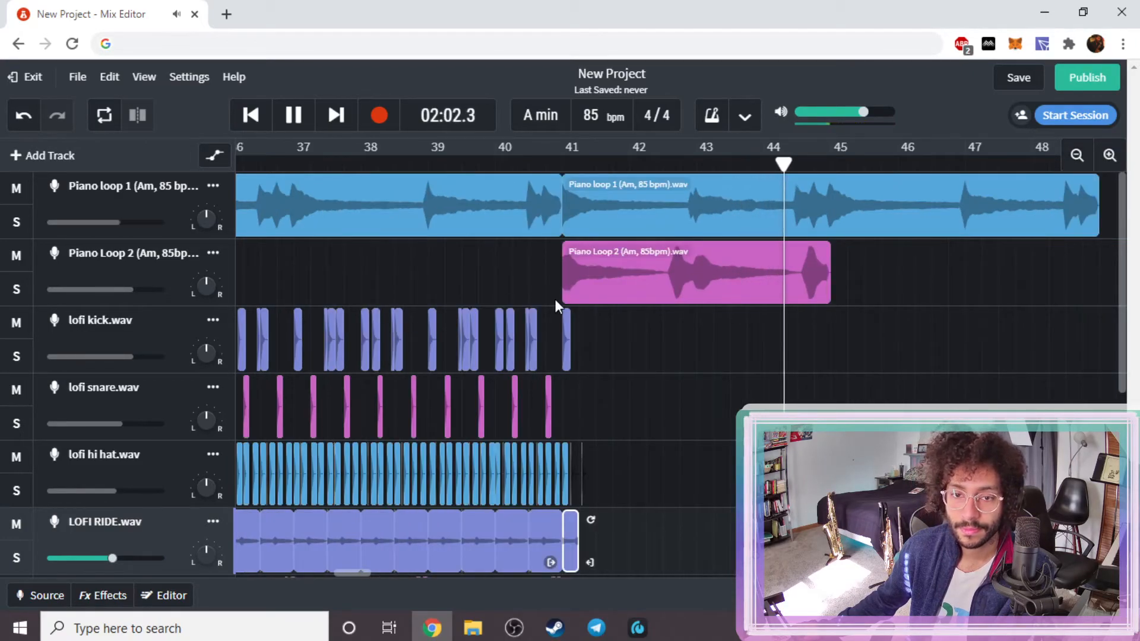
key(space)
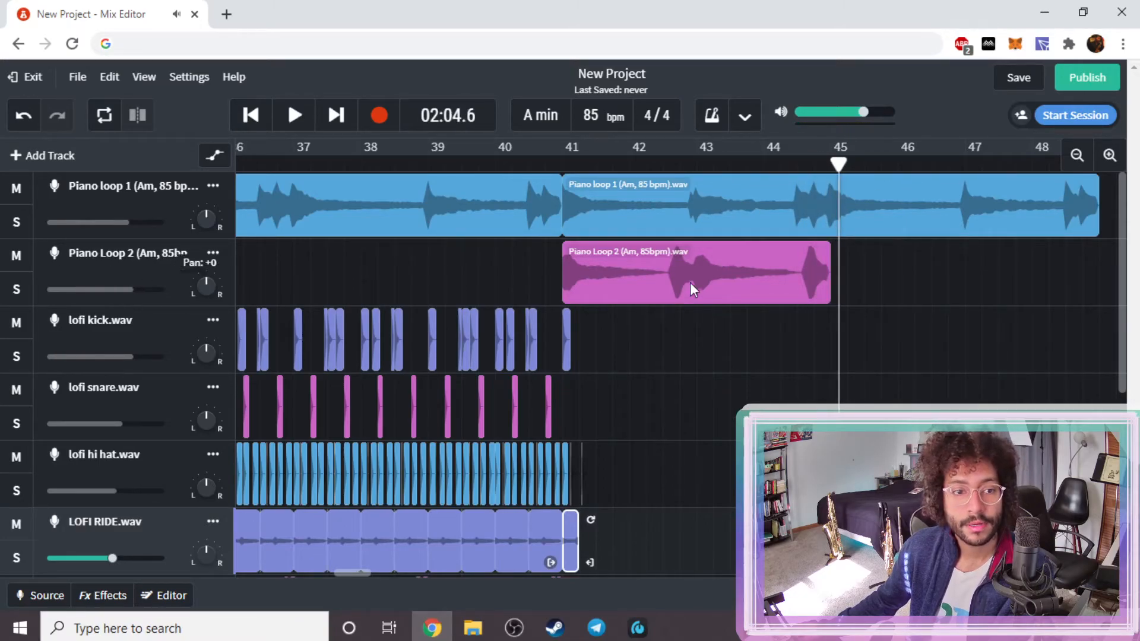
- Show track automation and add a volume dip to Piano loop 1 between about bars 42.5 and 43.5
click(665, 166)
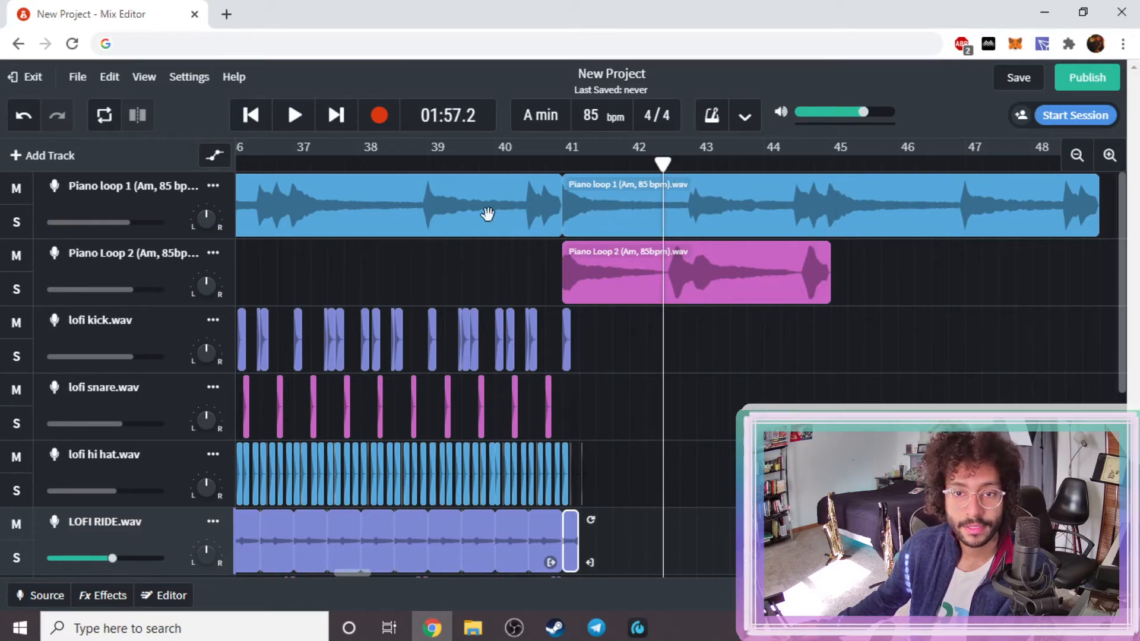
click(209, 157)
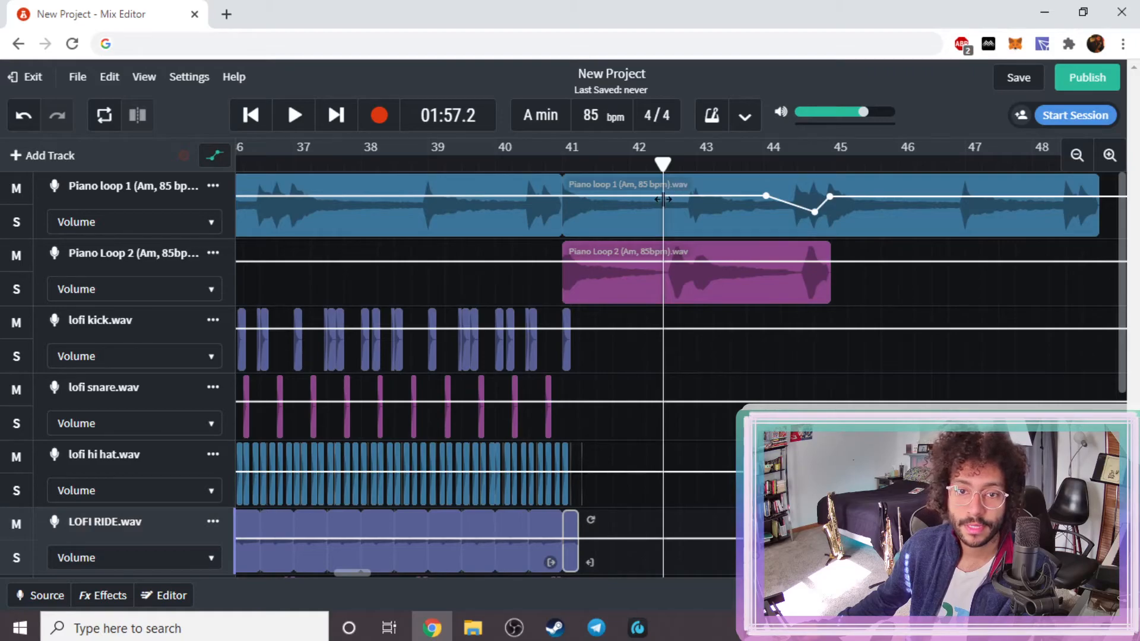
drag(666, 167, 624, 167)
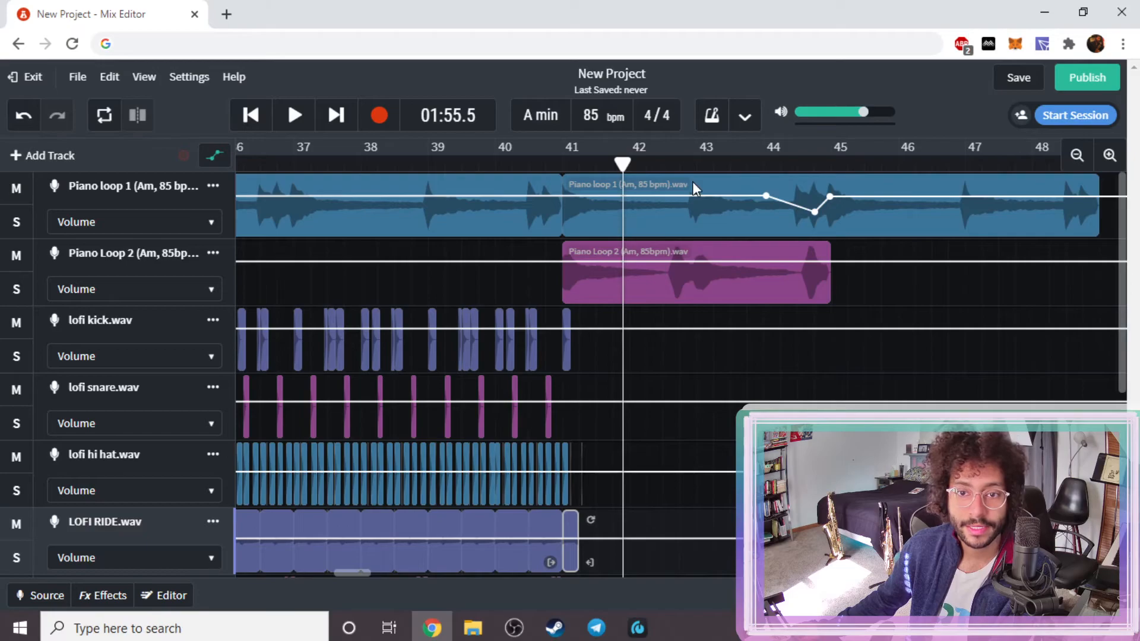
click(665, 196)
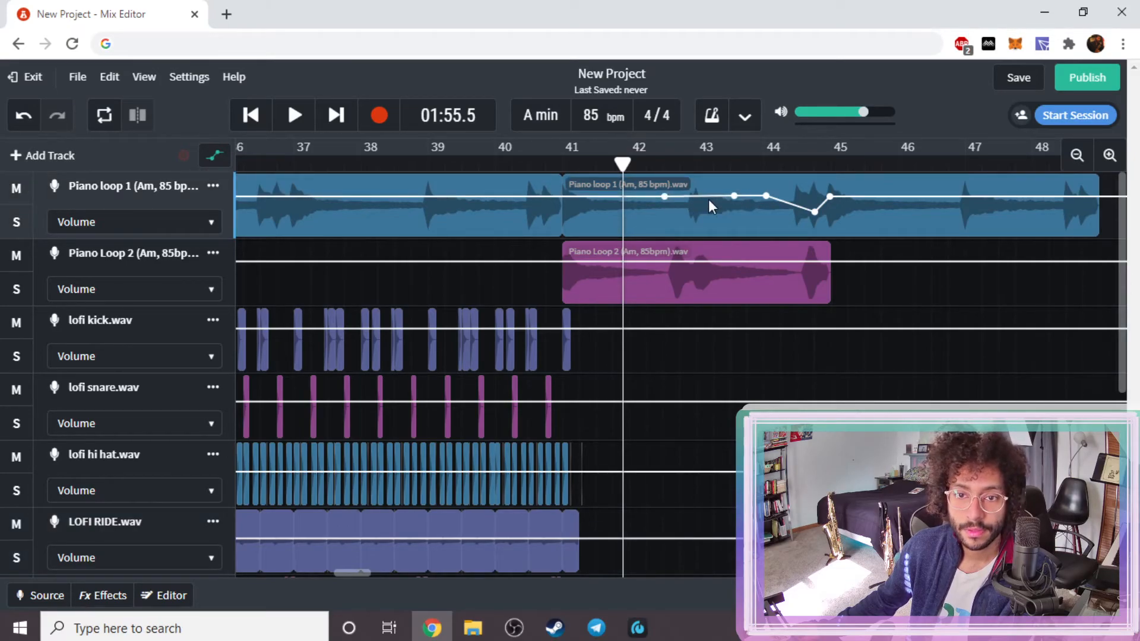
drag(688, 197, 683, 226)
- Play back the volume dip on Piano loop 1 near bar 43 and raise its lowest point to about -10.7 dB
key(space)
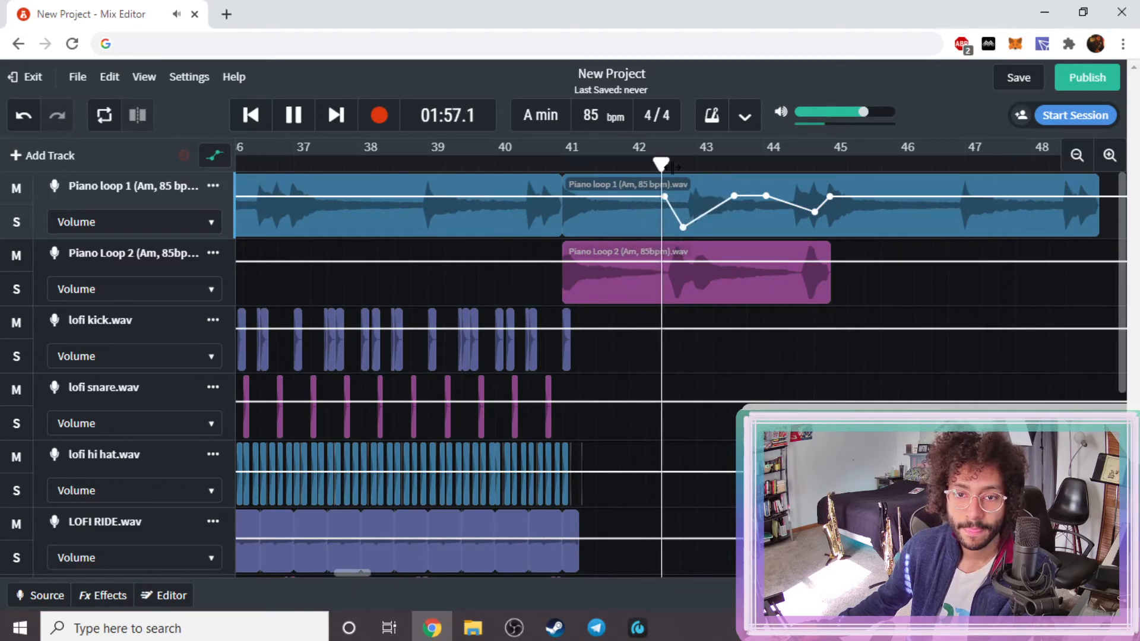
mouse_move(682, 228)
drag(682, 226, 690, 212)
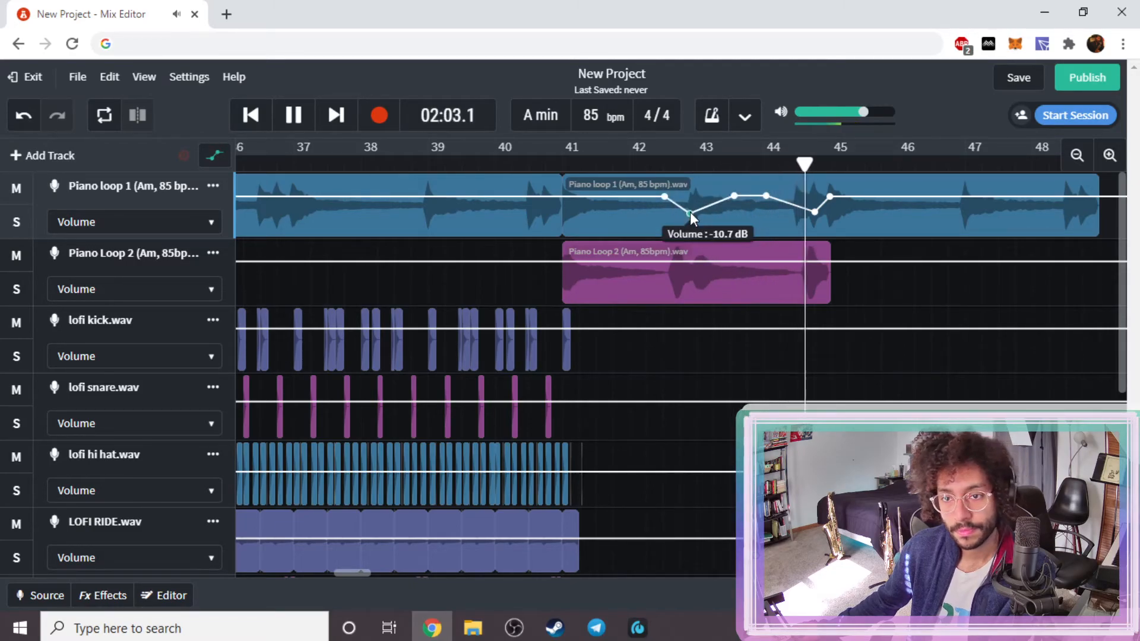
- Stop playback, hide the automation, and add a second Piano Loop 2 clip at about bar 45, trimmed to end near bar 48
key(space)
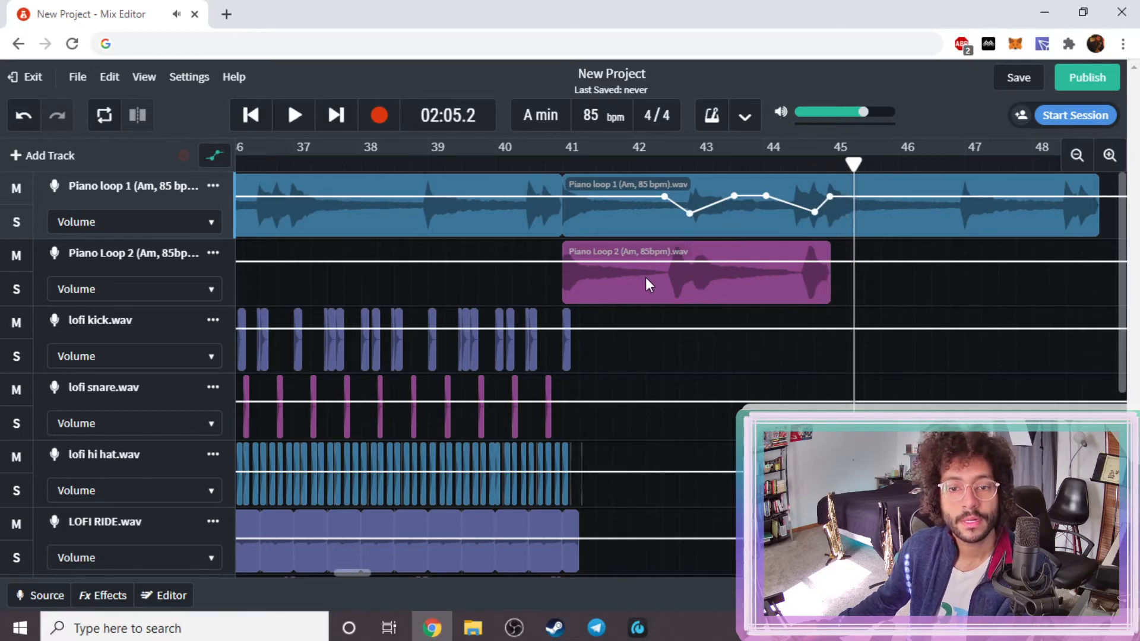
click(215, 156)
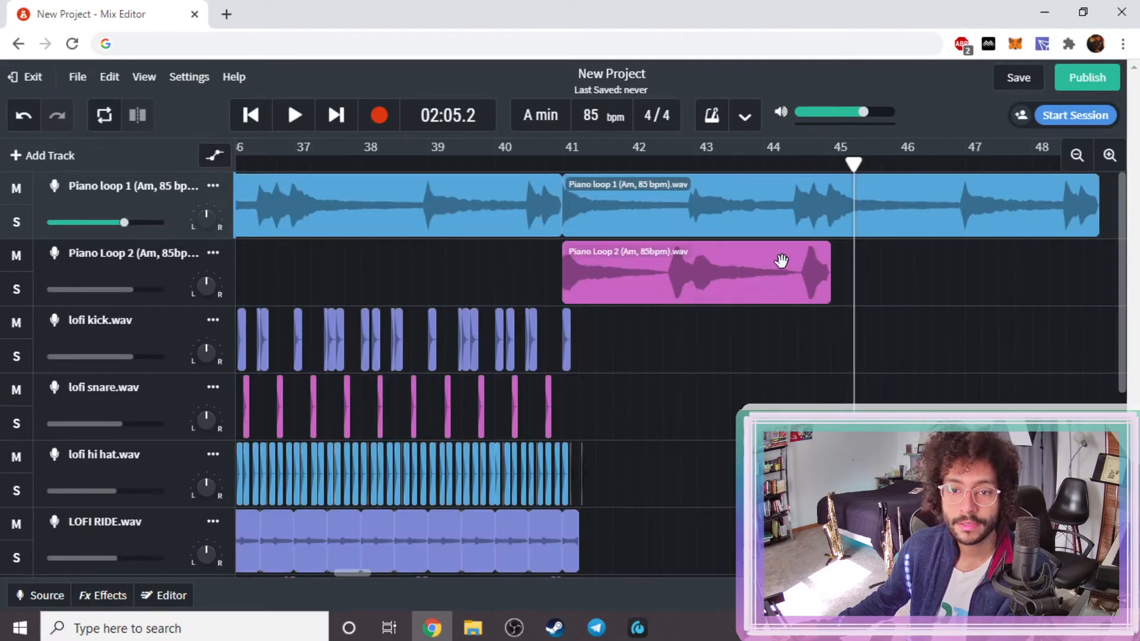
drag(1019, 311, 962, 269)
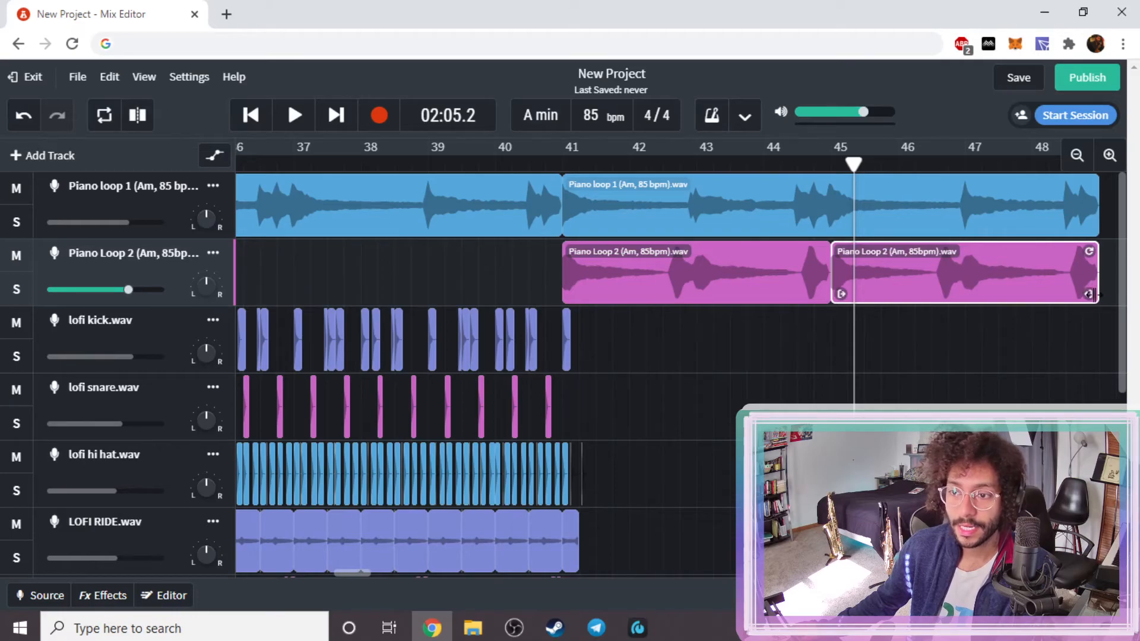
drag(1091, 295, 1025, 300)
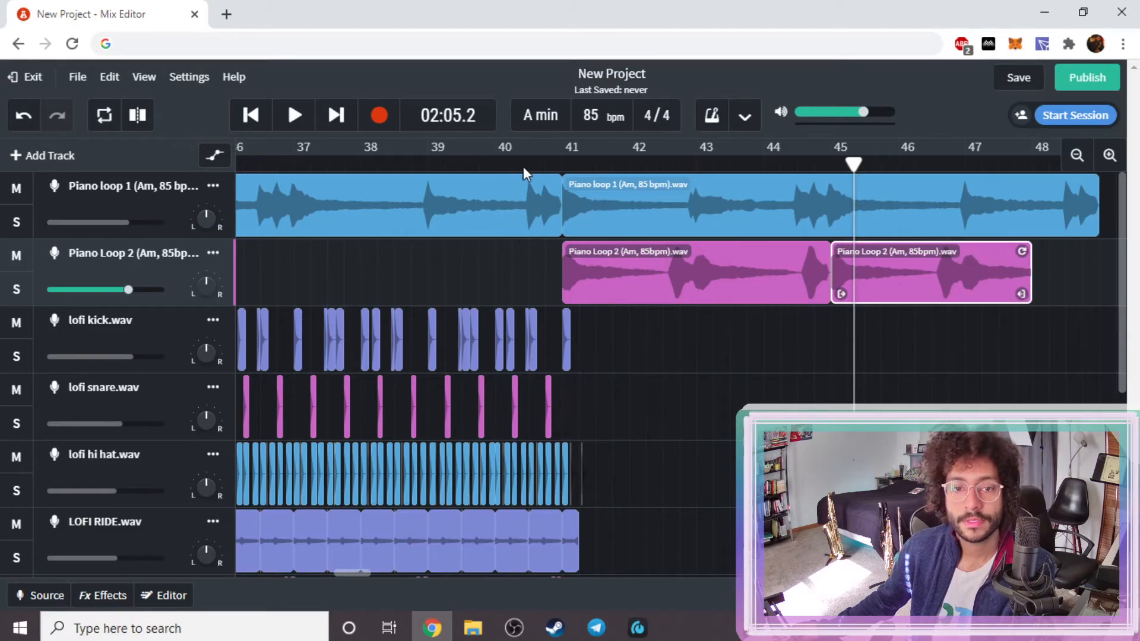
- Play back the drumless section from bar 41 to about bar 49 to hear both piano loops together
click(566, 163)
key(space)
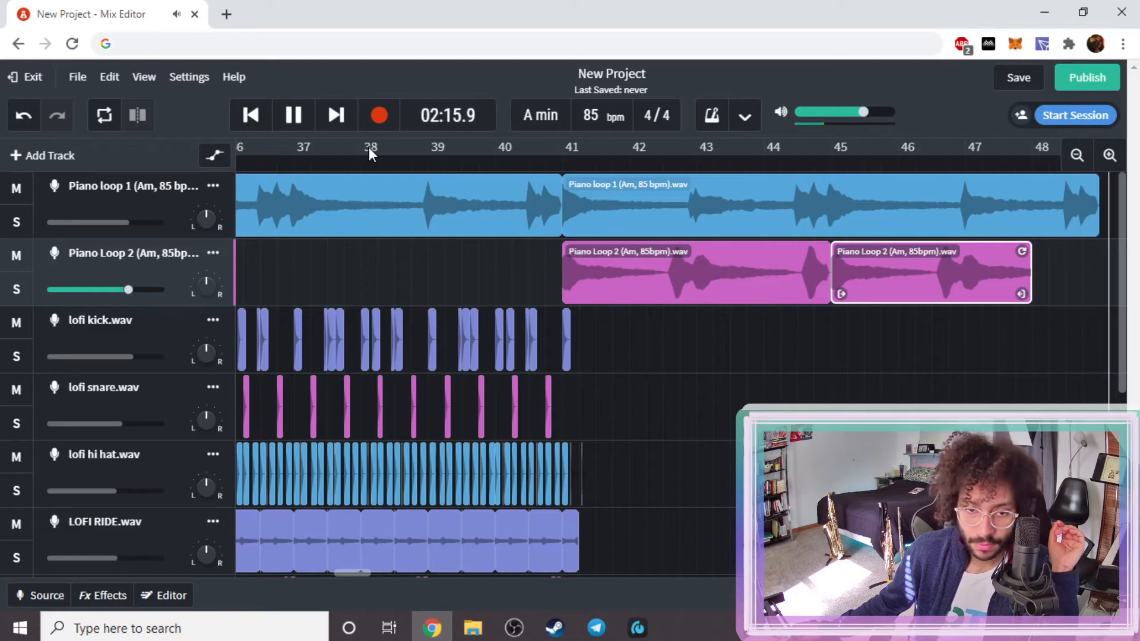
key(space)
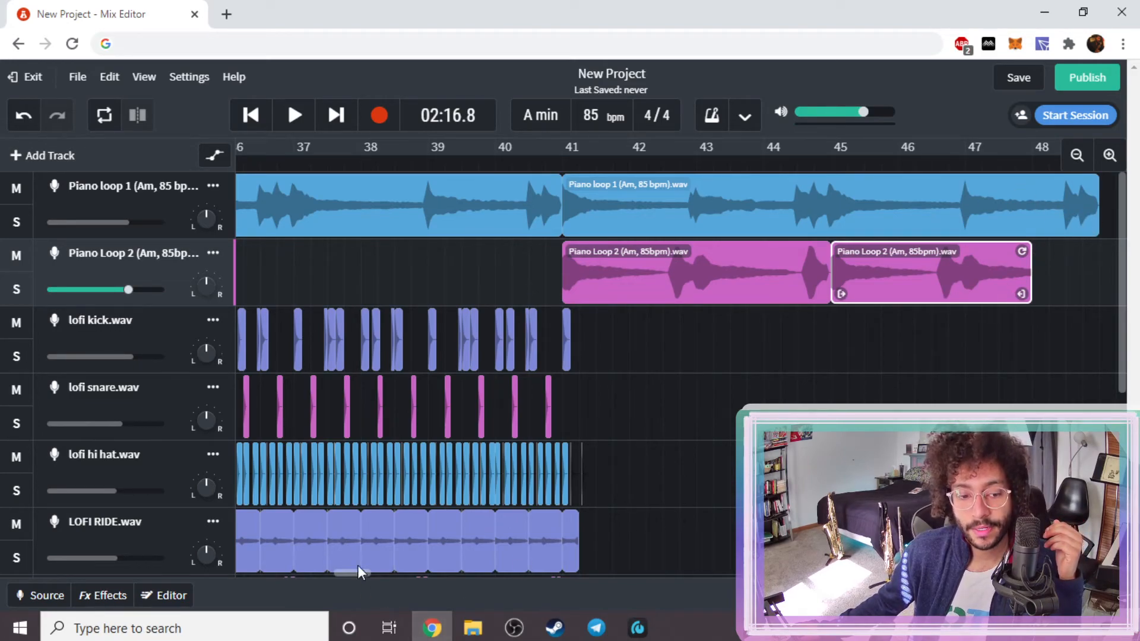
- Add another Piano loop 1 clip at bar 49 with its automation data moved along, and trim its end to just before bar 51
drag(357, 571, 368, 576)
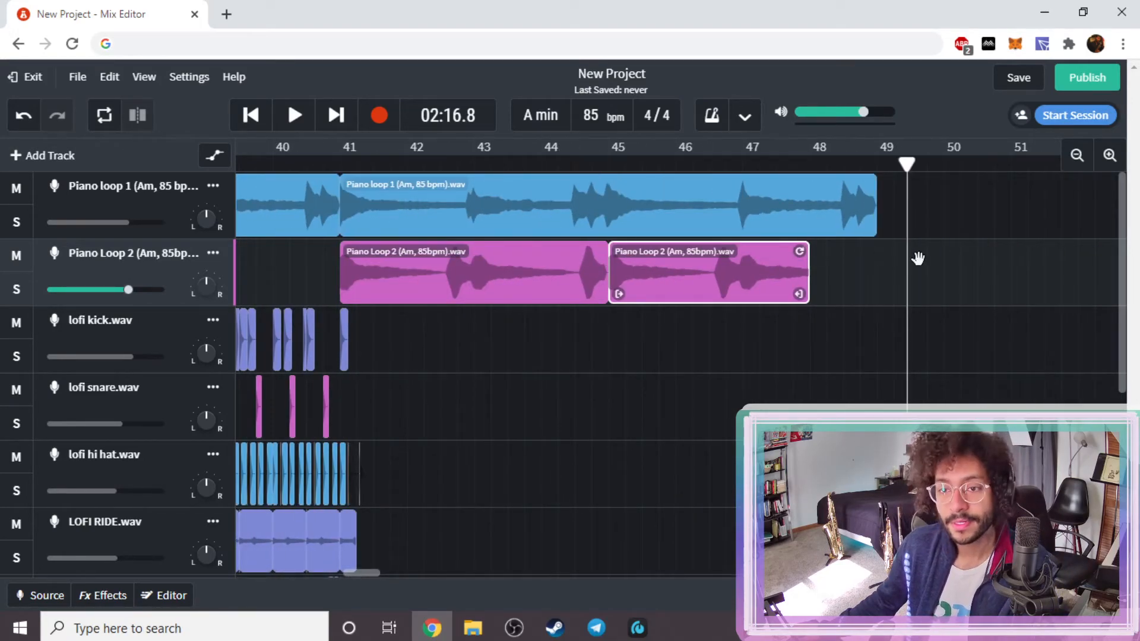
drag(984, 241, 928, 209)
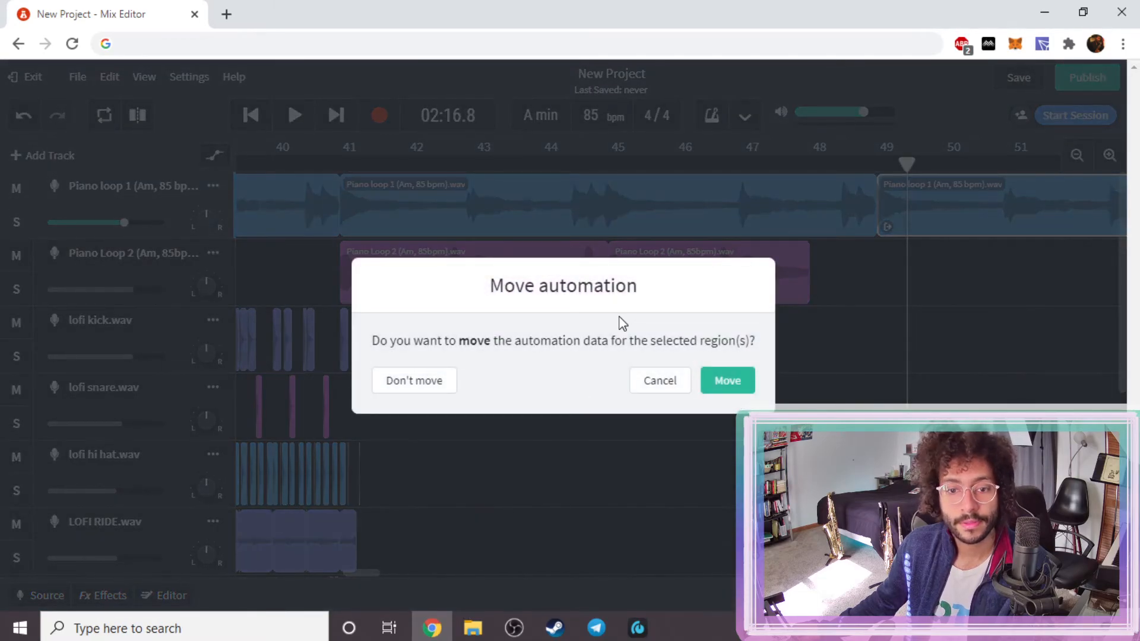
click(726, 380)
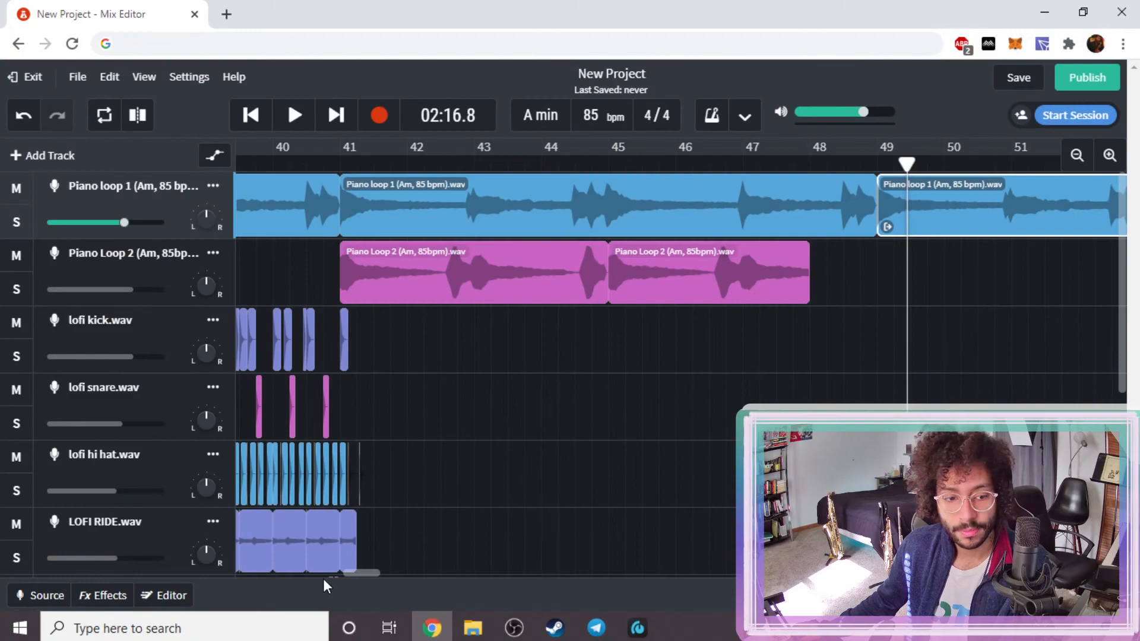
drag(368, 570, 388, 570)
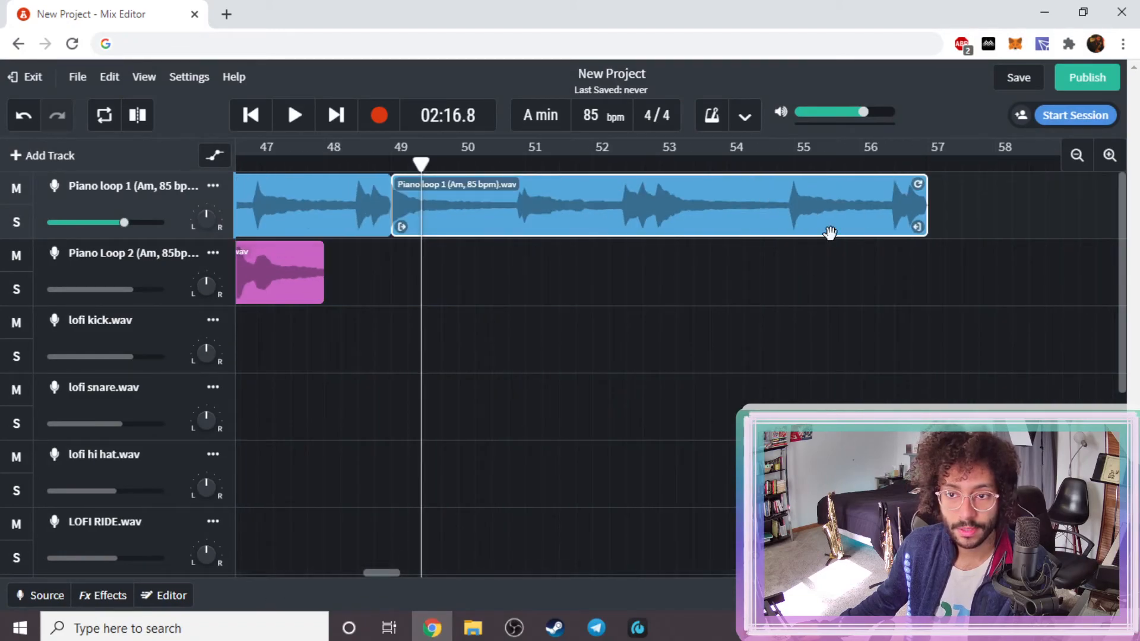
drag(919, 226, 504, 245)
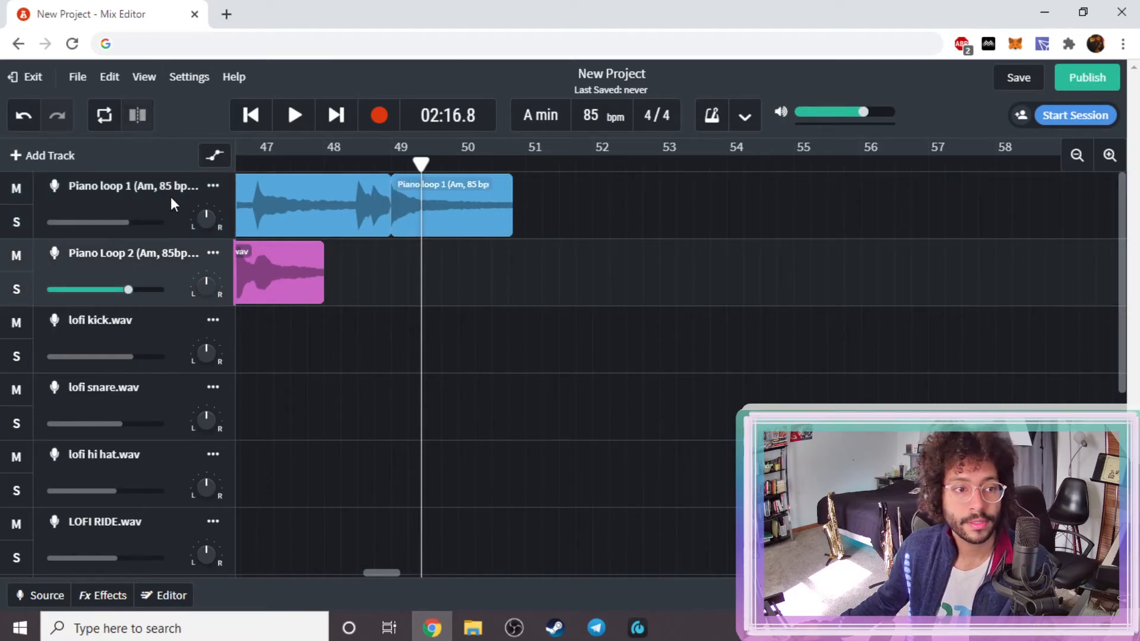
- Show track automation and fade Piano loop 1's volume down to silence from about bar 49 to the end of its last clip
click(208, 156)
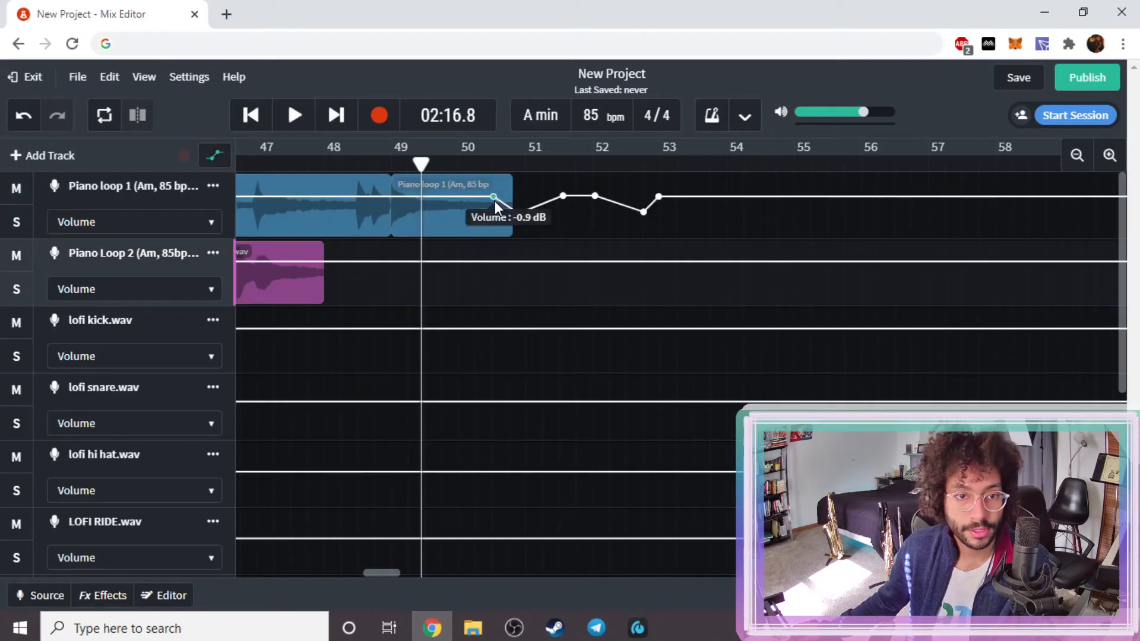
drag(694, 215, 513, 239)
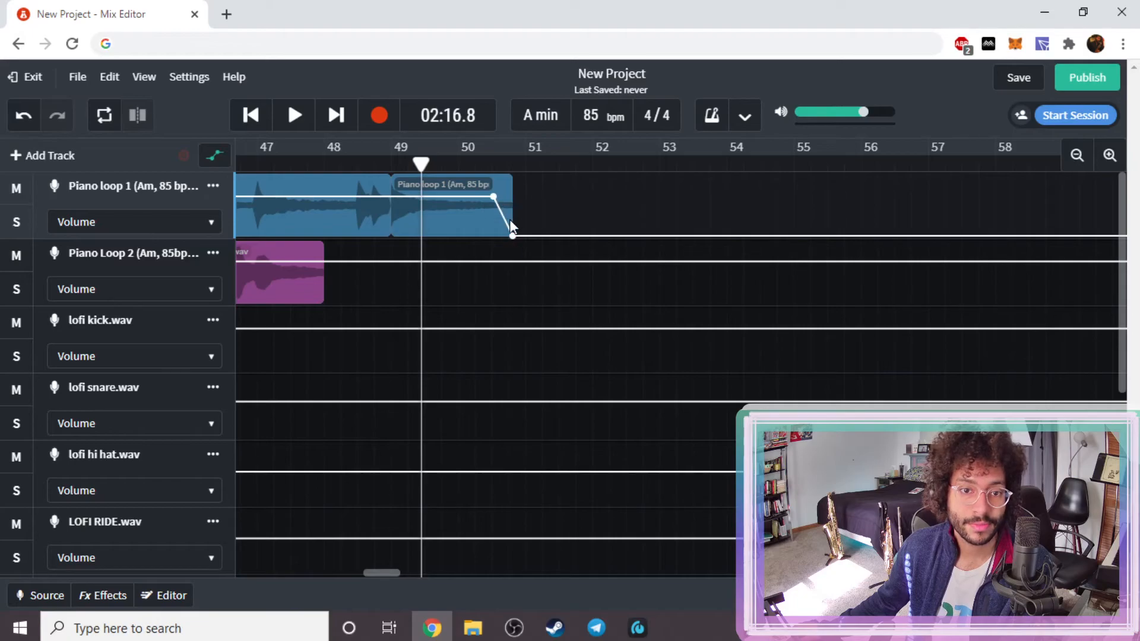
drag(493, 197, 390, 193)
- Play back the Piano loop 1 fade-out from about bar 48 to bar 51, and hide the track automation
click(312, 166)
key(space)
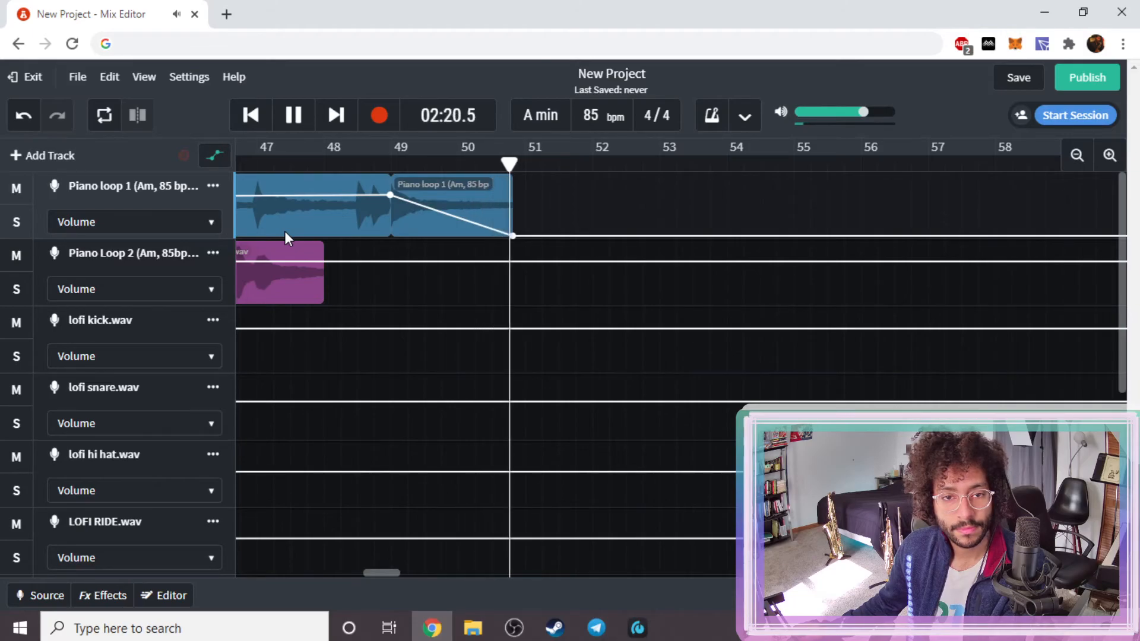
key(space)
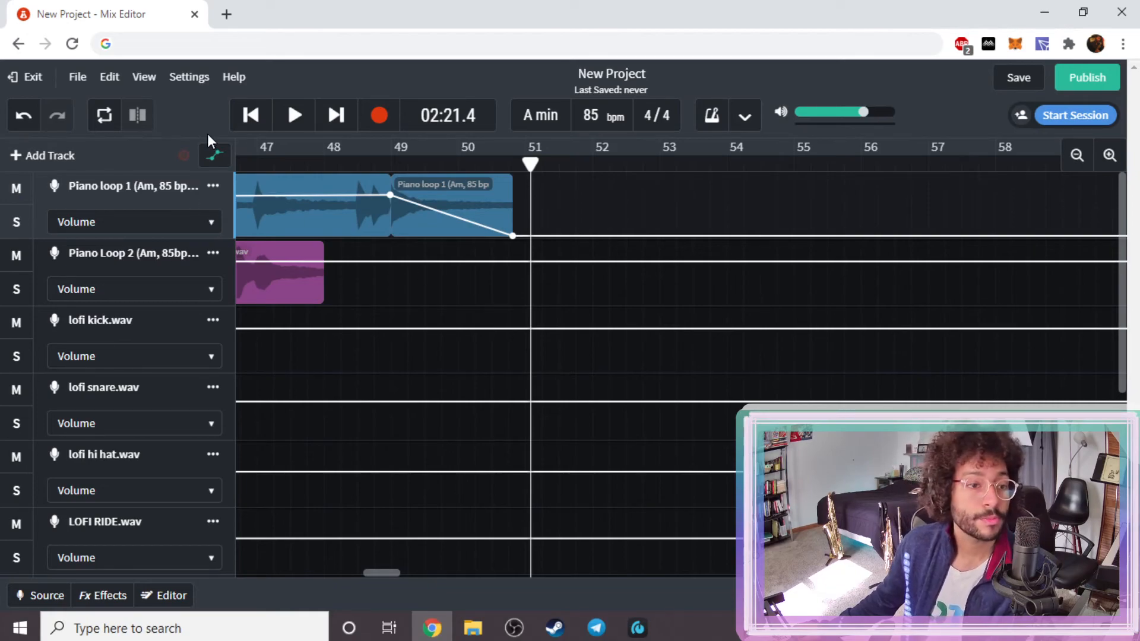
click(215, 157)
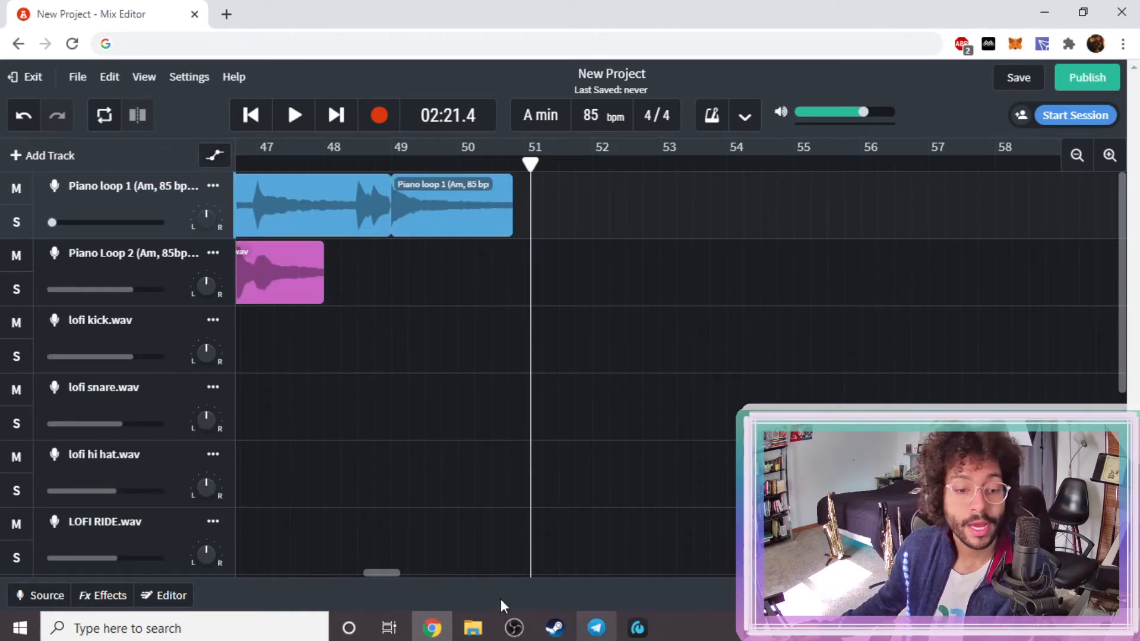
- Show track automation and fade Piano Loop 2's volume down to silence from about bar 47 to the end of its last clip
drag(379, 569, 372, 572)
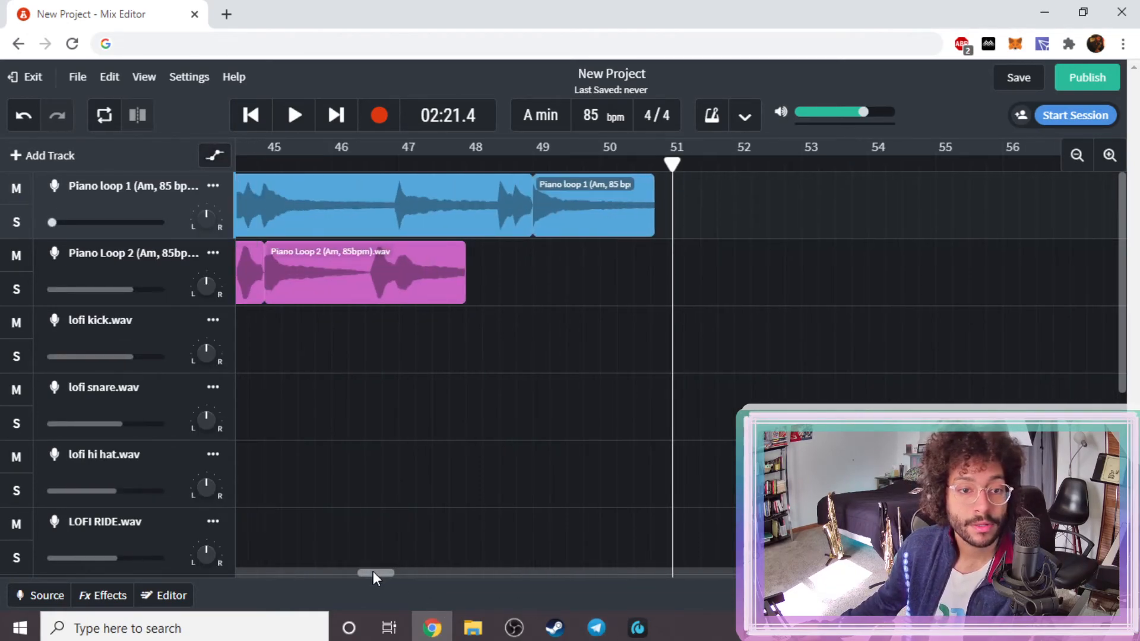
click(375, 168)
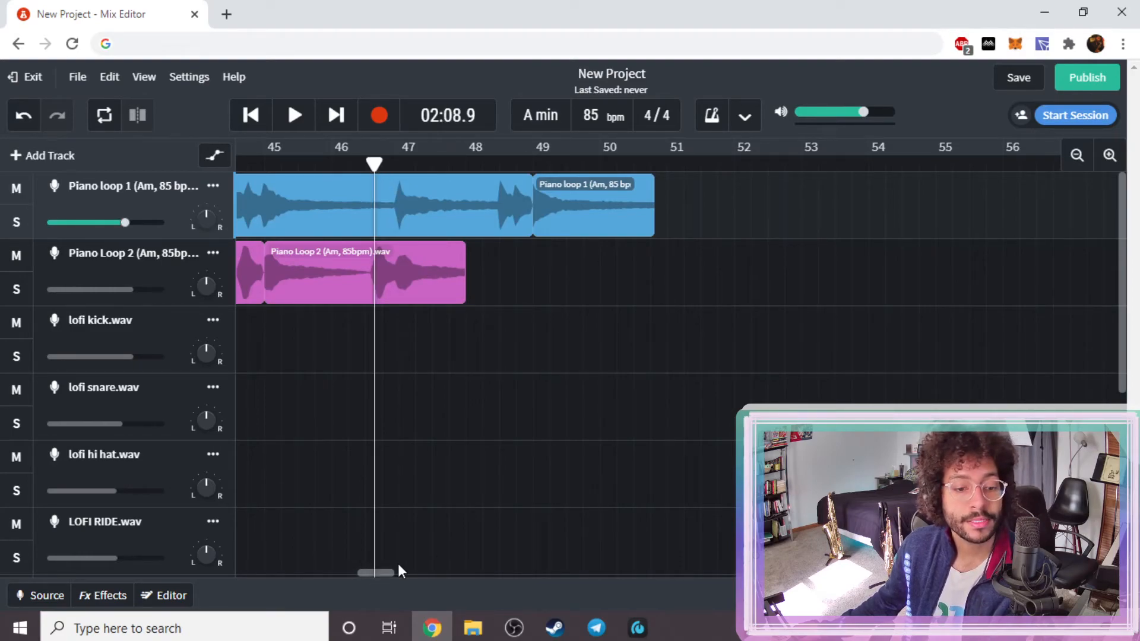
mouse_move(382, 572)
mouse_down()
mouse_move(349, 585)
mouse_move(373, 585)
mouse_up()
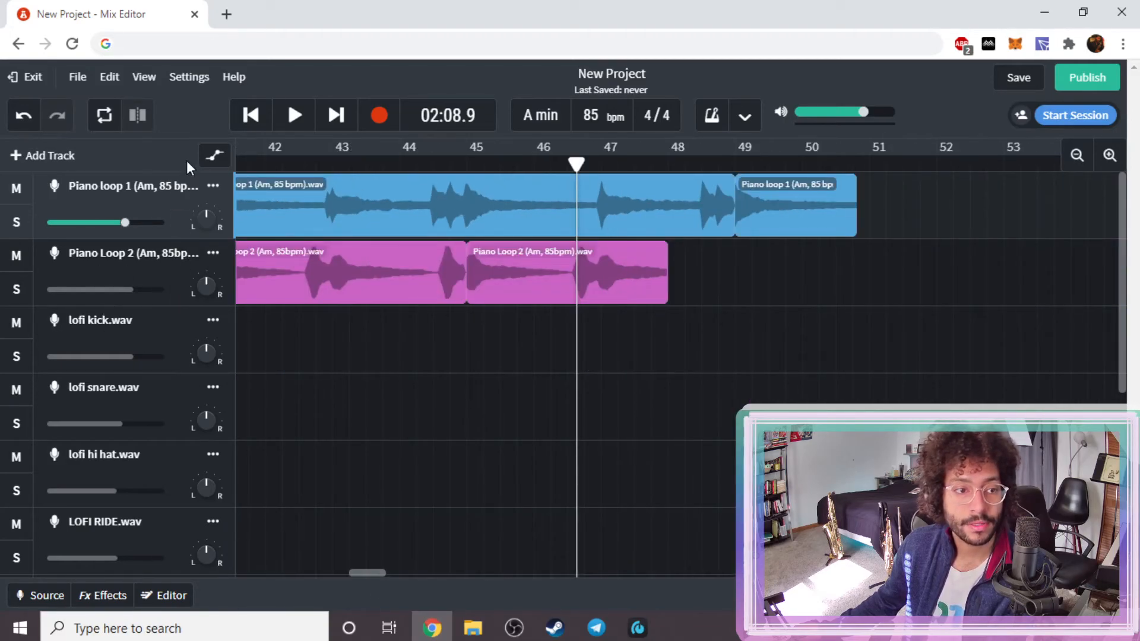
click(212, 155)
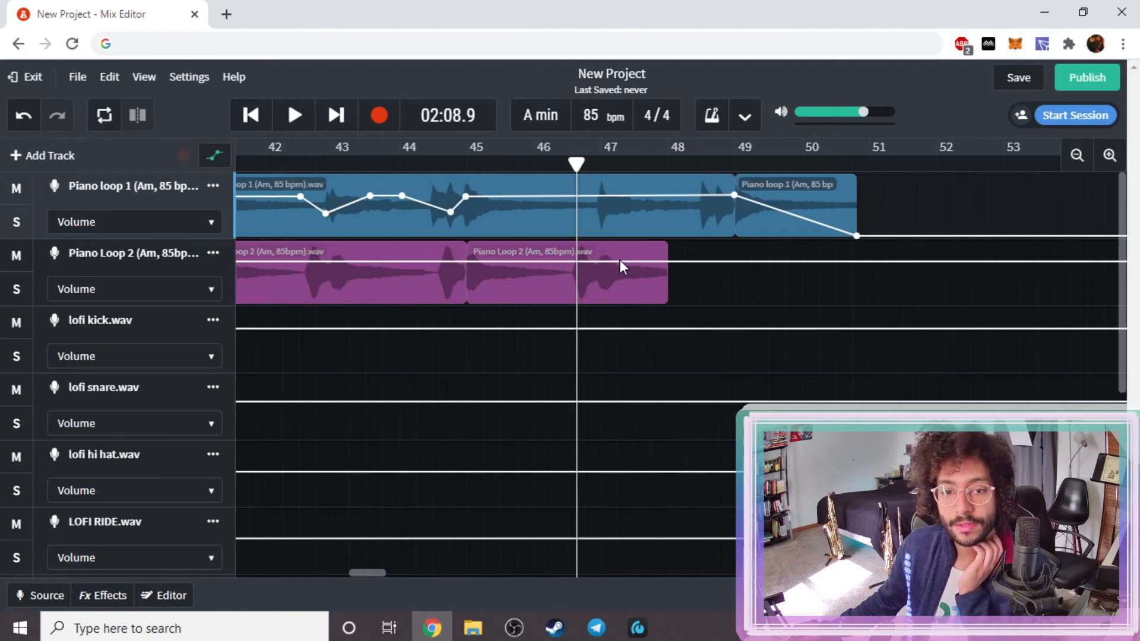
click(618, 260)
drag(665, 261, 670, 316)
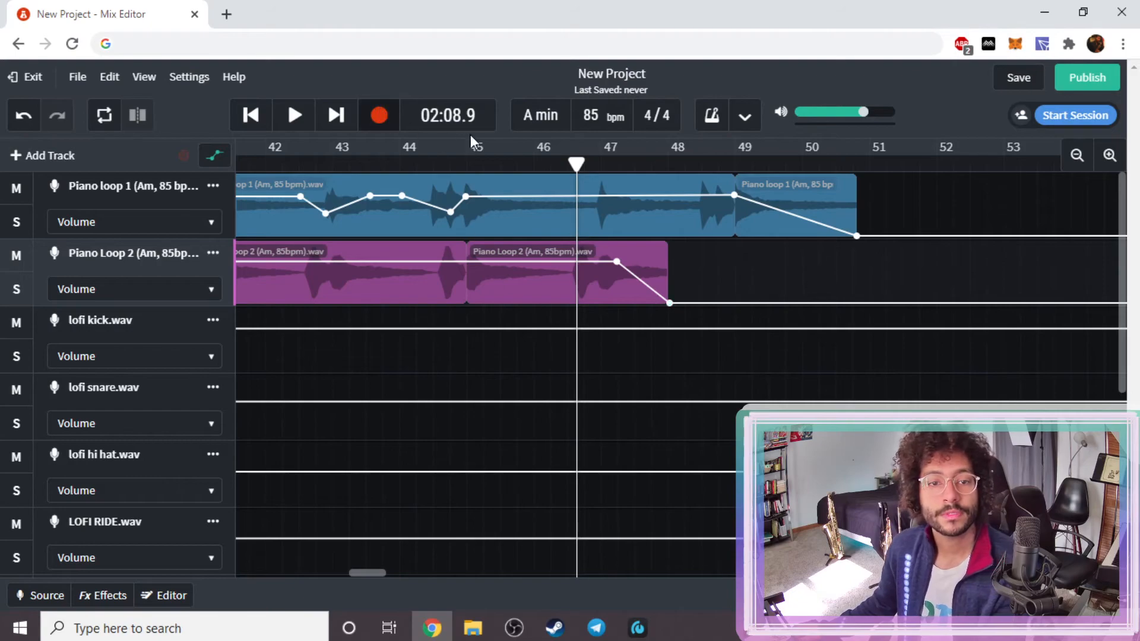
- Play back the ending from about bar 44.5 to bar 51 to hear both piano fade-outs, and hide the track automation
click(450, 159)
key(space)
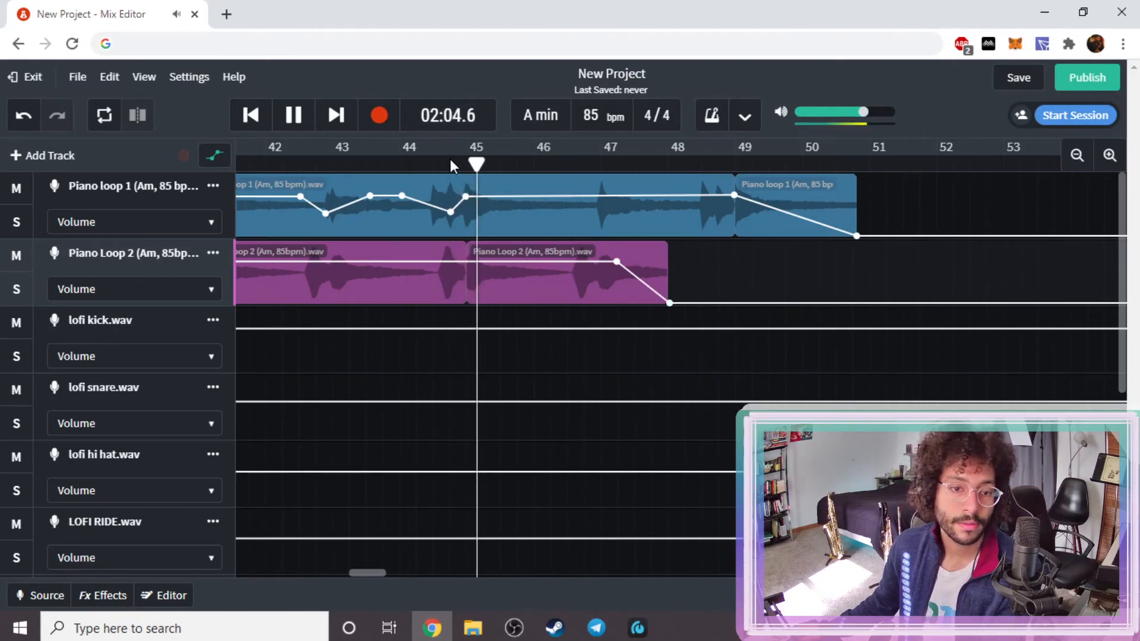
scroll(664, 250, down, 1)
scroll(668, 237, up, 1)
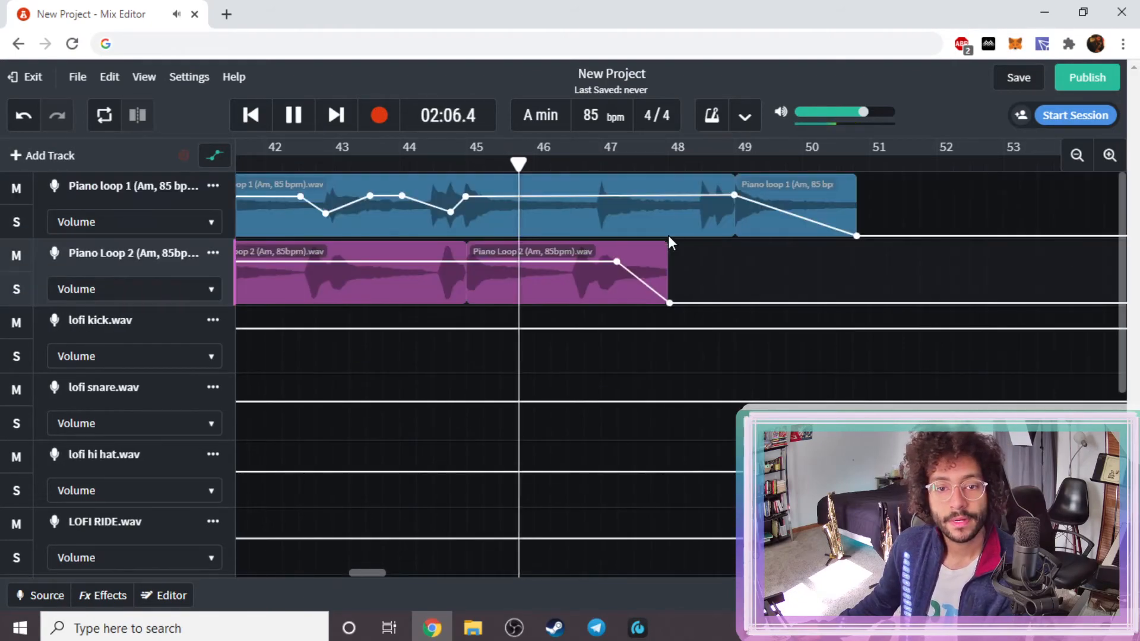
click(1077, 156)
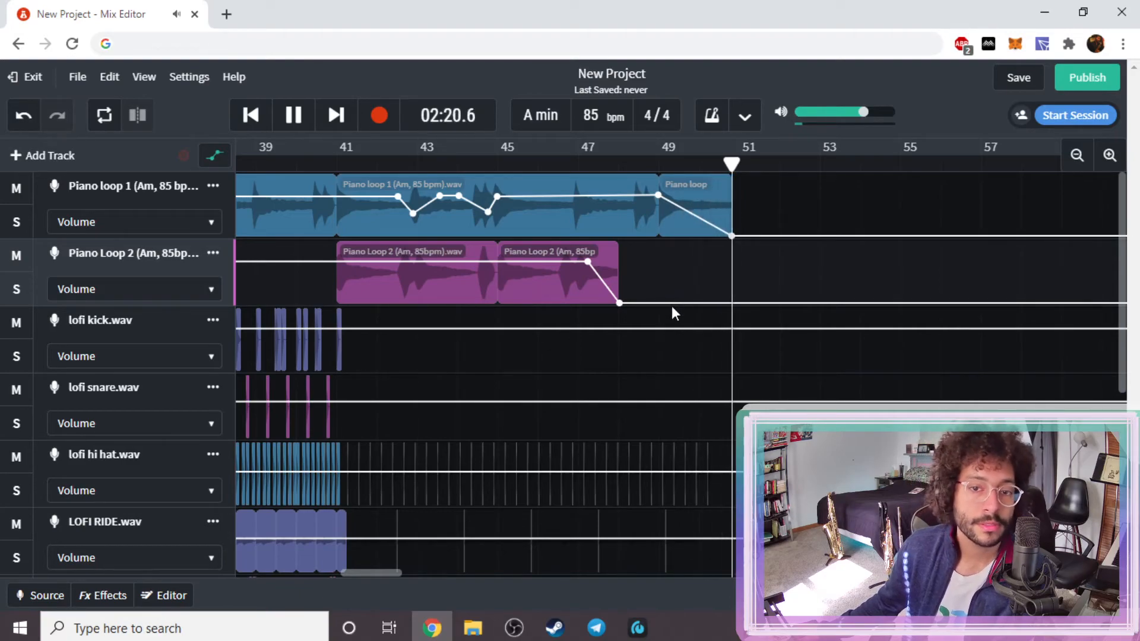
key(space)
click(214, 155)
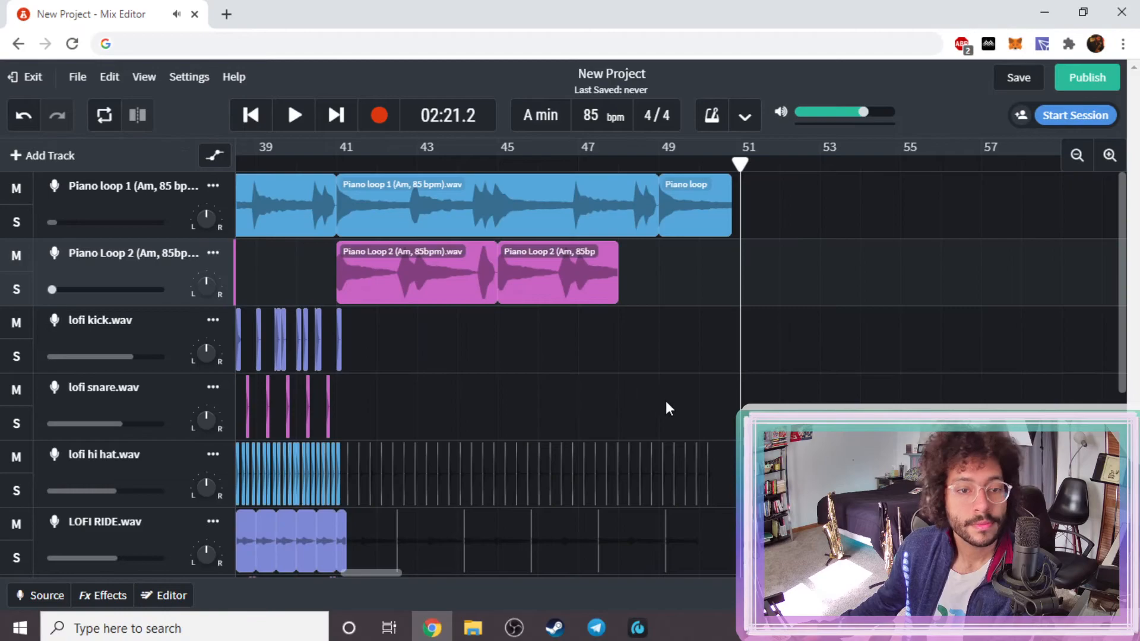
- Turn on looping and stretch the loop region across the whole song, from bar 1 to the end of the last Piano loop 1 clip
drag(380, 572, 348, 572)
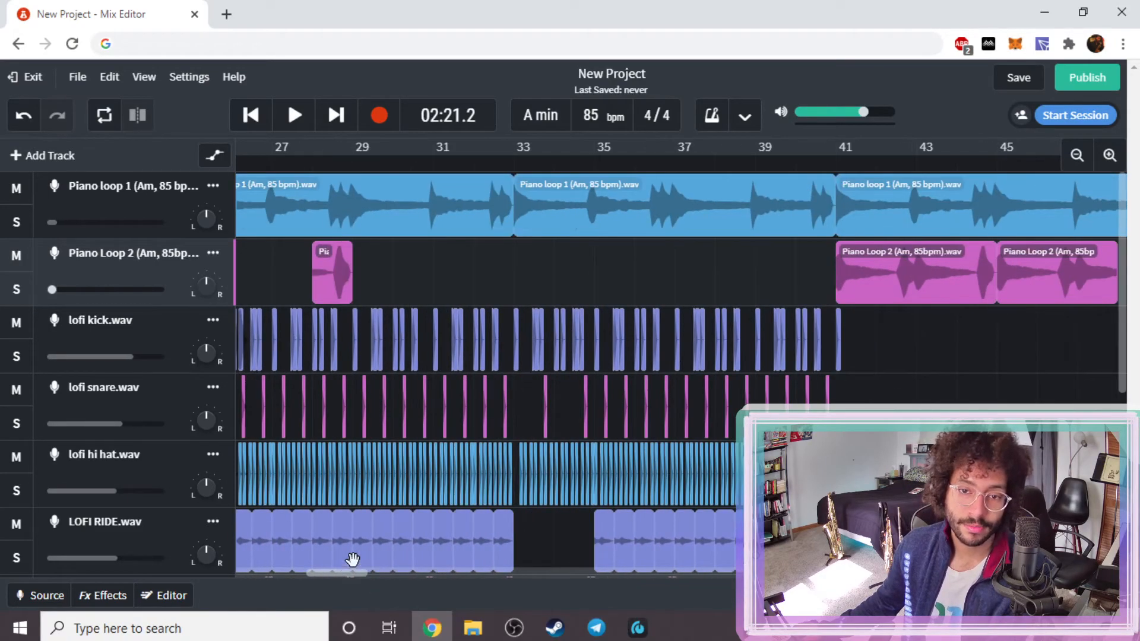
click(1076, 155)
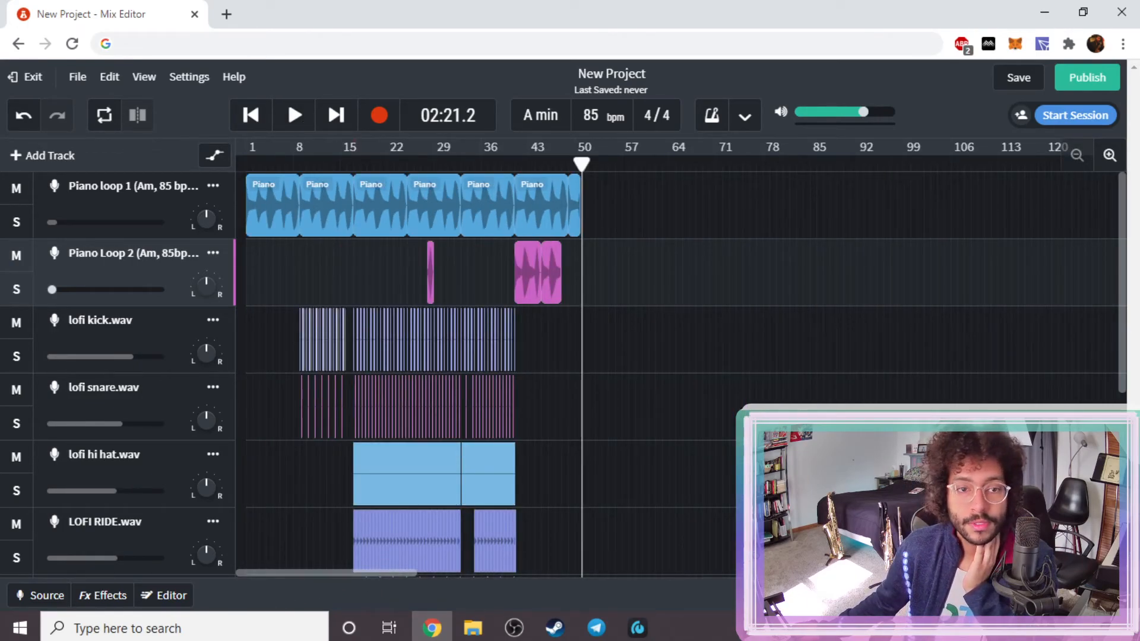
drag(583, 165, 348, 169)
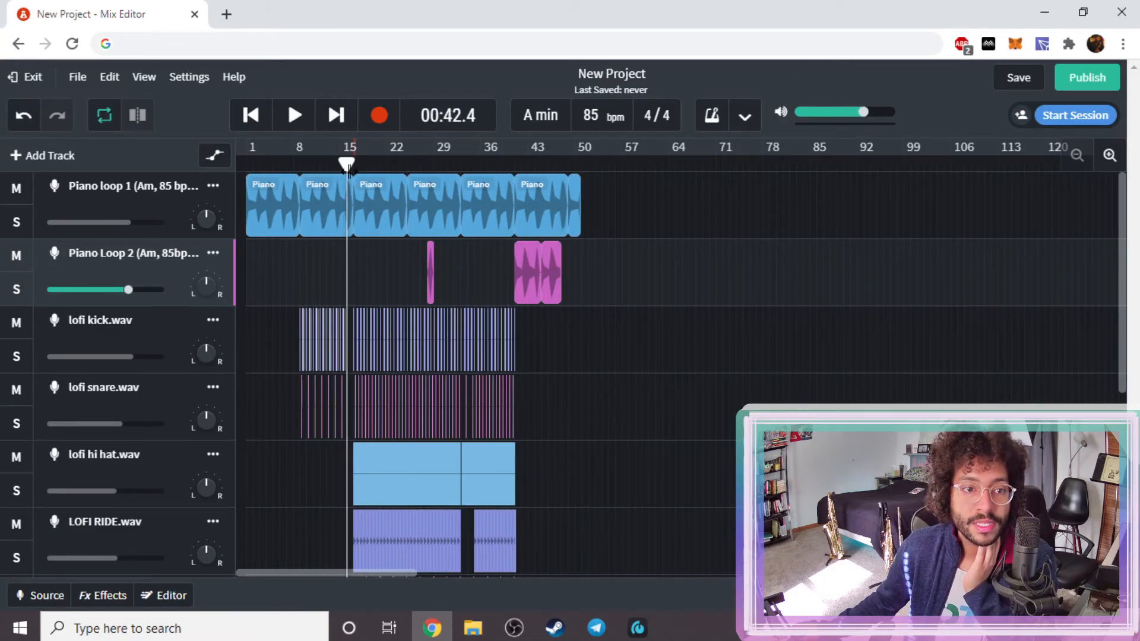
click(1110, 156)
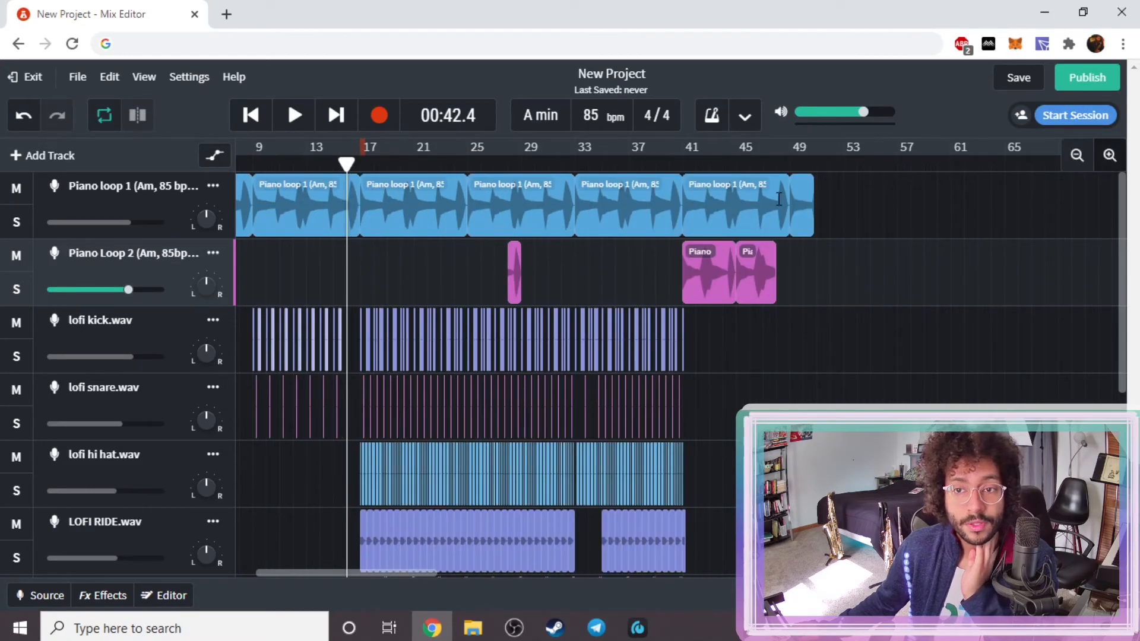
click(374, 147)
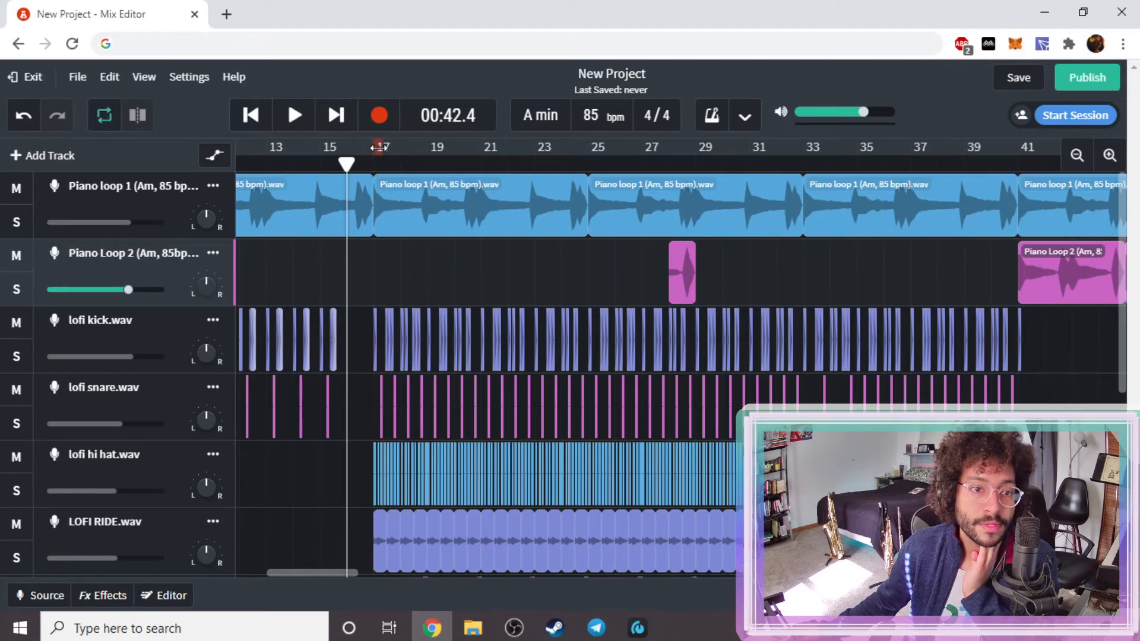
drag(374, 149, 266, 147)
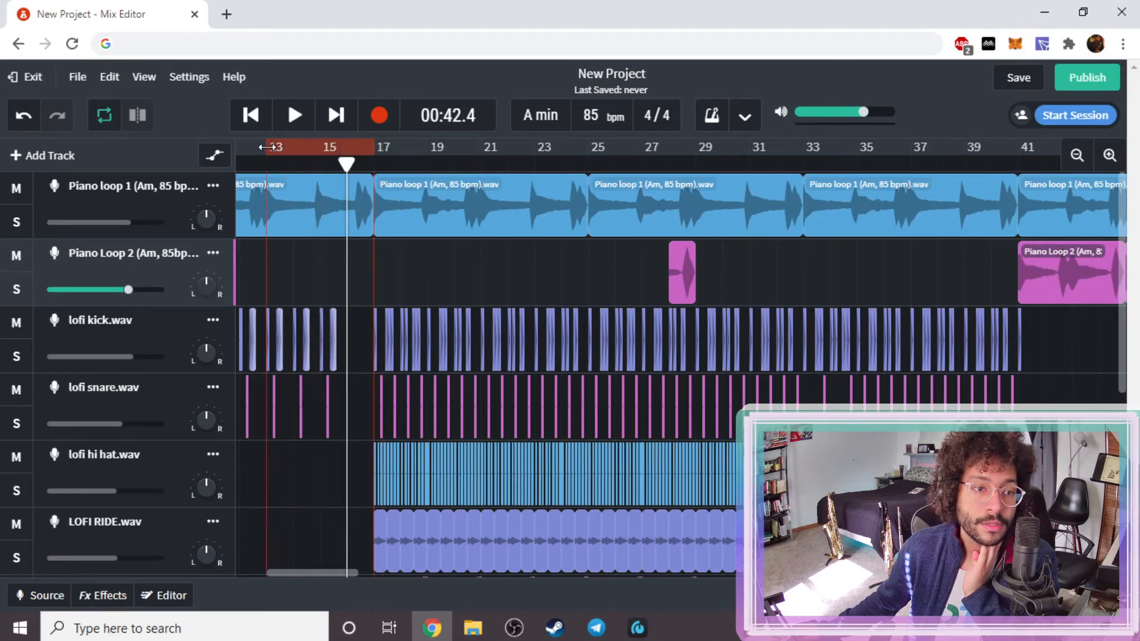
click(1077, 156)
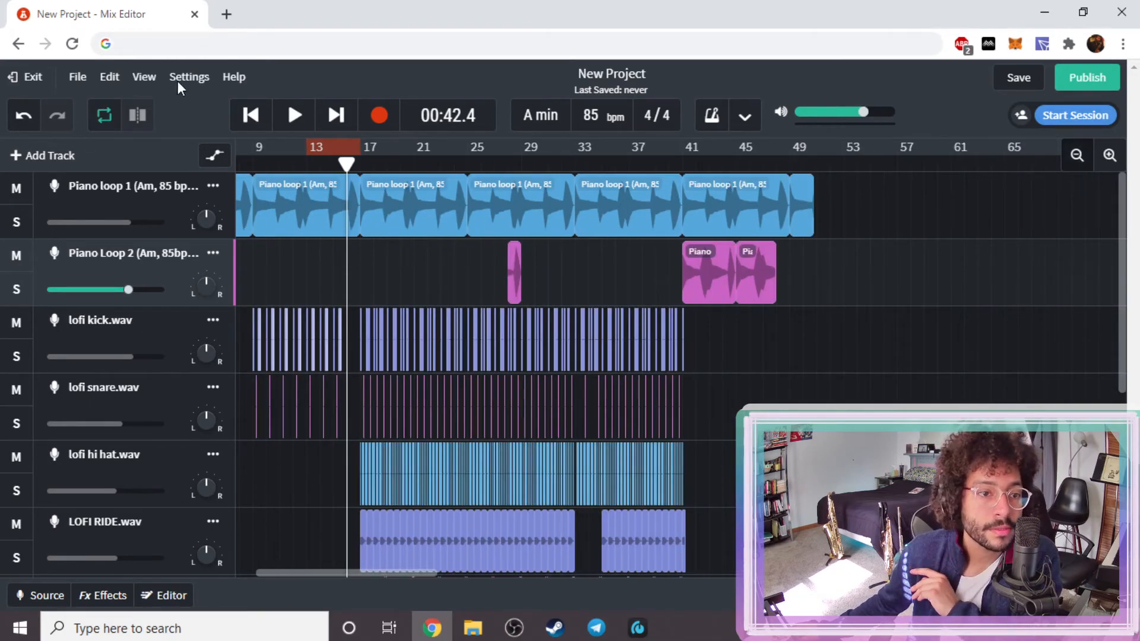
drag(327, 146, 248, 153)
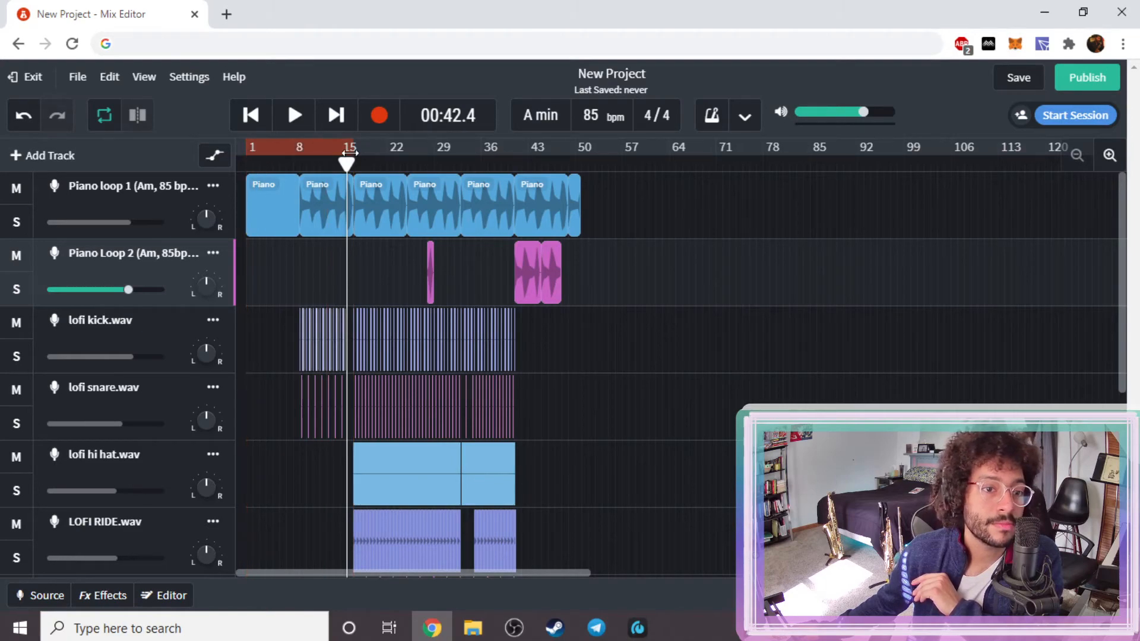
drag(418, 142, 576, 152)
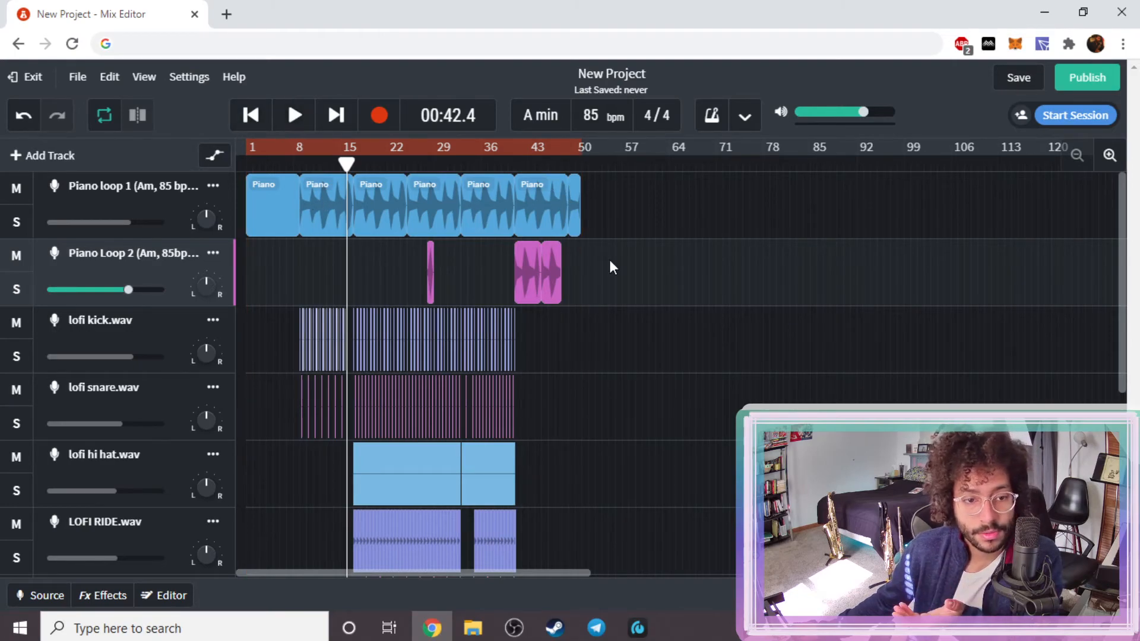
- Play back the whole arrangement from the beginning with the lower tracks, down to impact (massive), in view
scroll(618, 266, down, 3)
scroll(622, 259, down, 3)
key(Return)
key(space)
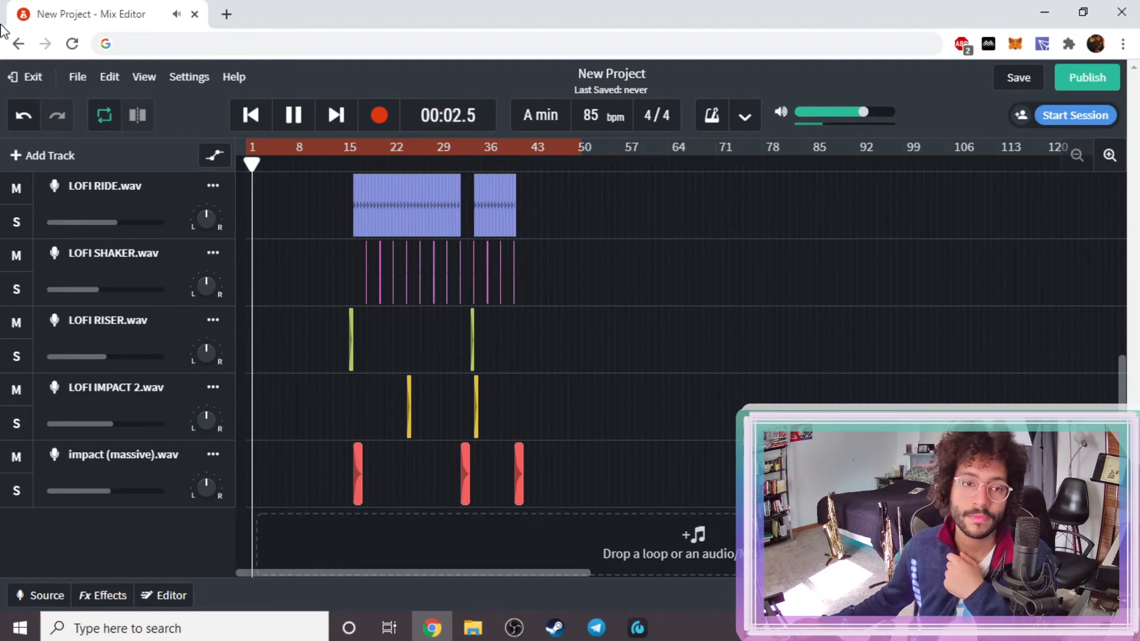
- Stop playback, show the track automation, and add a short volume fade-in at the very start of Piano loop 1, reaching full level by about bar 1.5
key(space)
scroll(288, 273, up, 6)
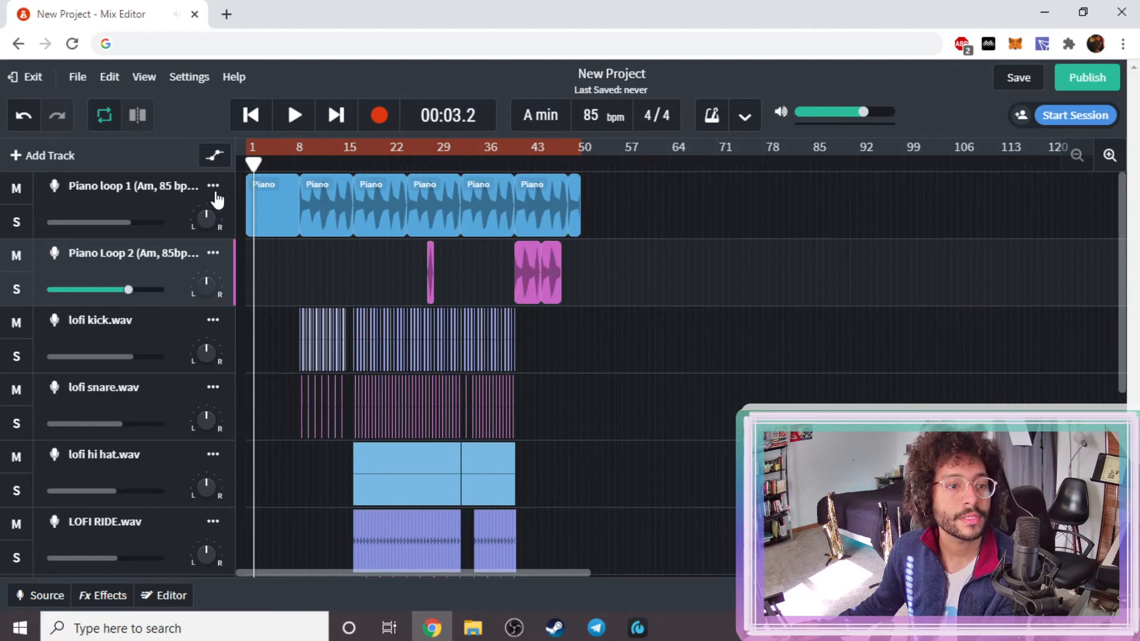
key(a)
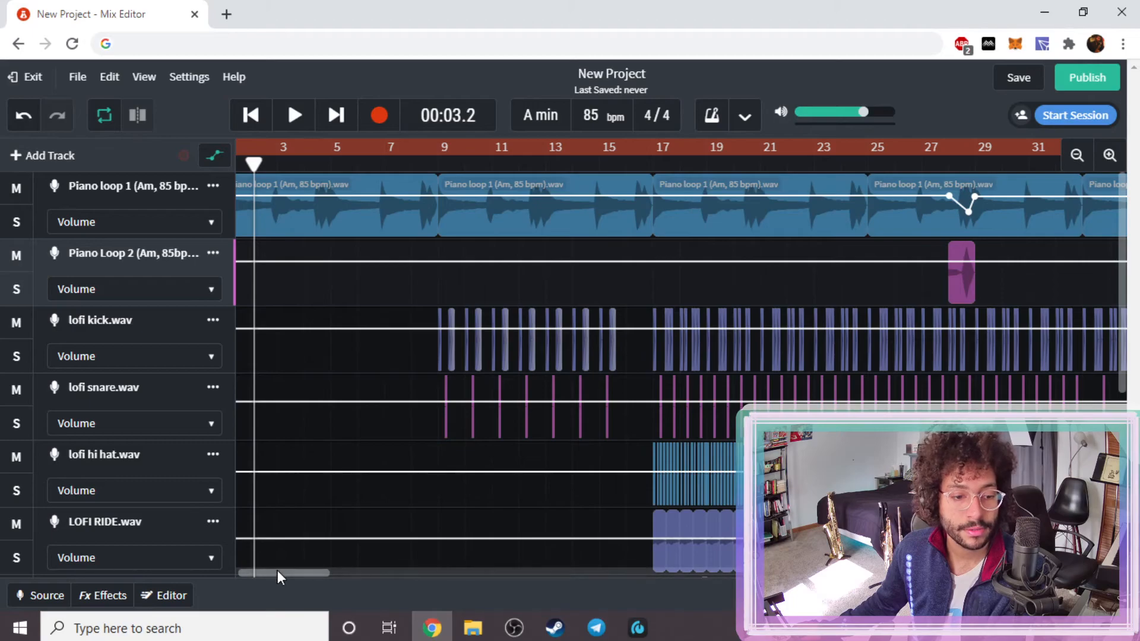
drag(276, 571, 179, 574)
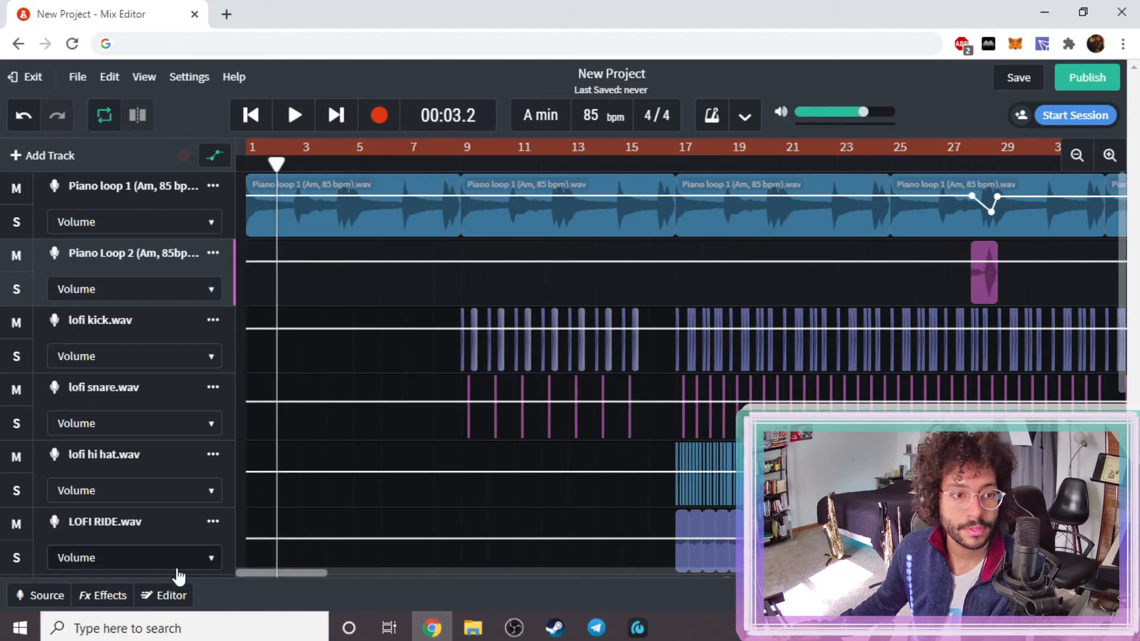
click(259, 195)
drag(250, 195, 226, 230)
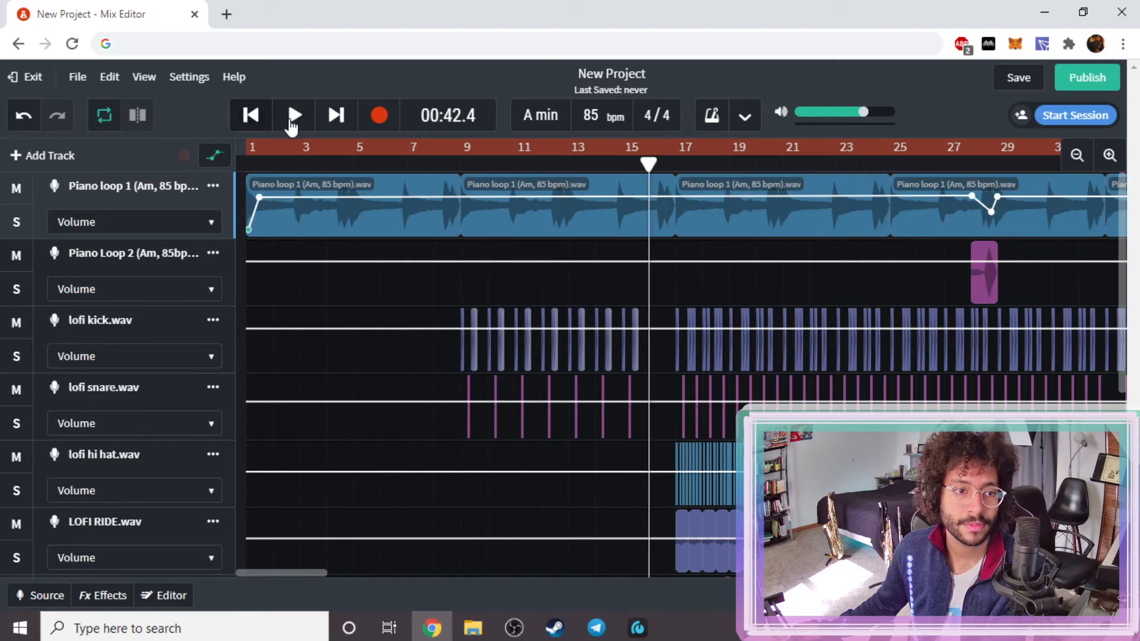
- Play back the song's opening to hear the fade-in, then raise its starting volume point on Piano loop 1 to make it gentler
click(252, 116)
click(297, 118)
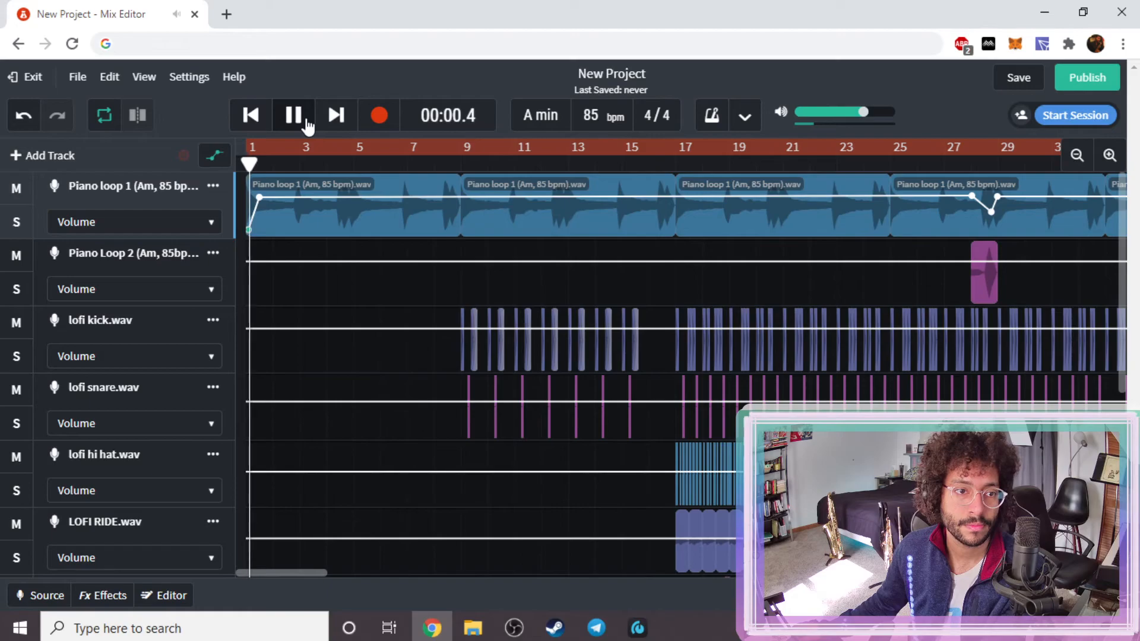
key(space)
drag(249, 227, 240, 207)
- Play back the whole arrangement from bar 1 with the track automation hidden, looking over all tracks down to impact (massive), and stop near the end
click(257, 119)
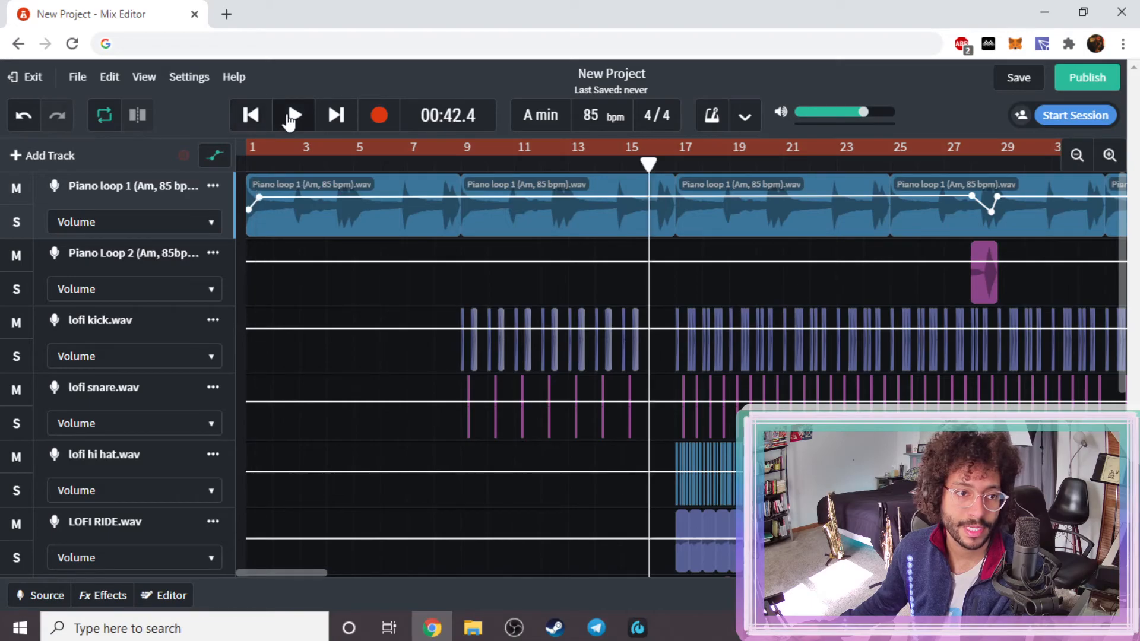
click(289, 120)
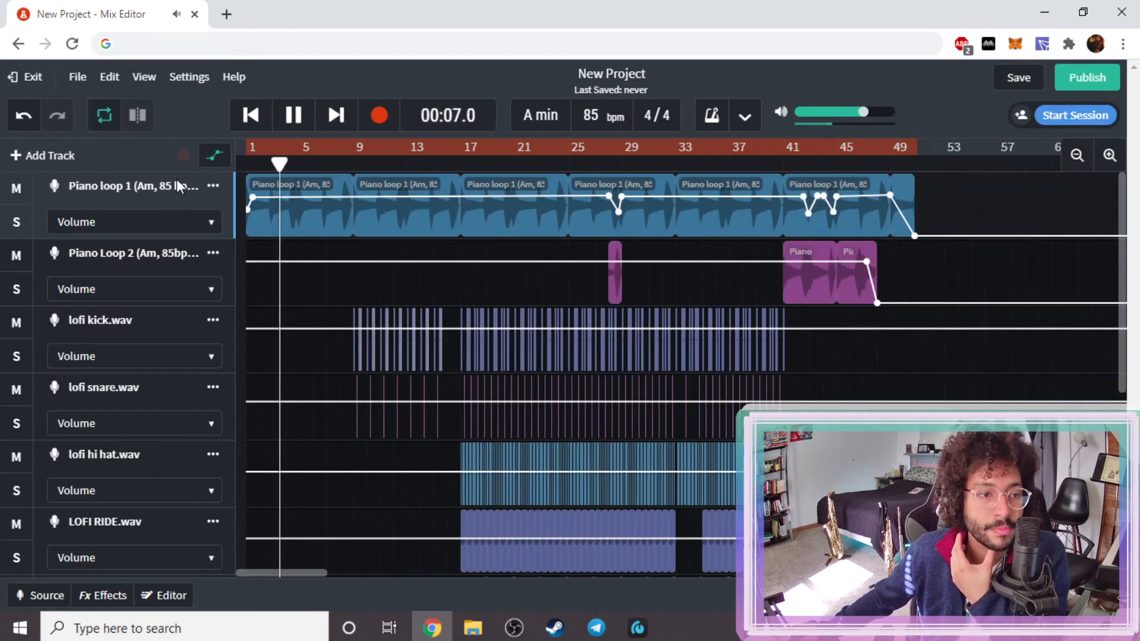
click(225, 158)
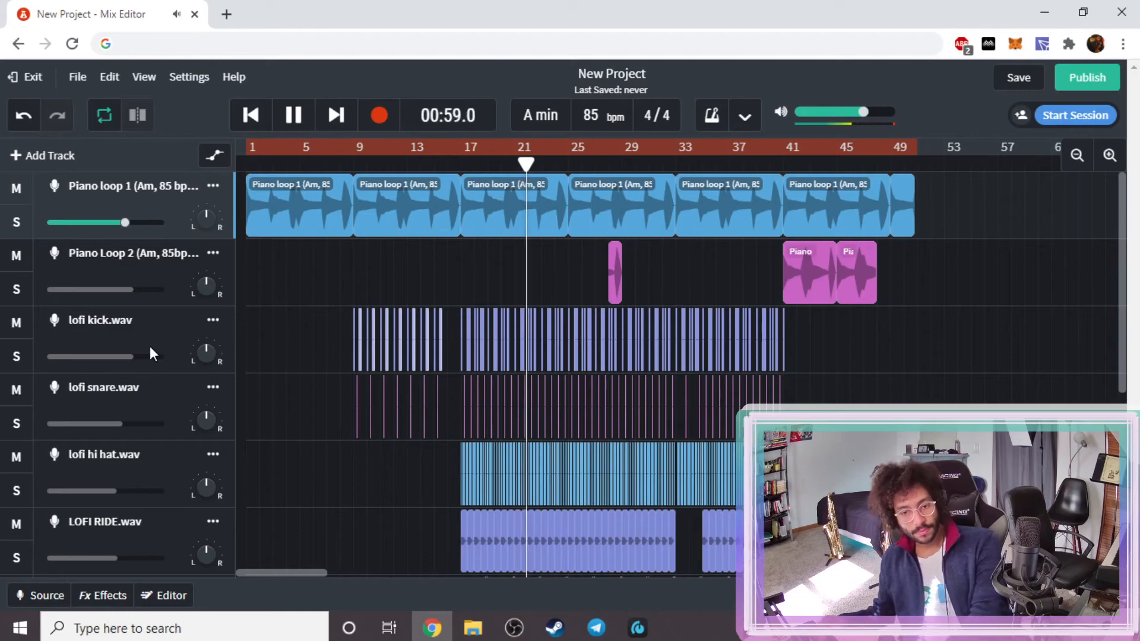
scroll(776, 346, down, 5)
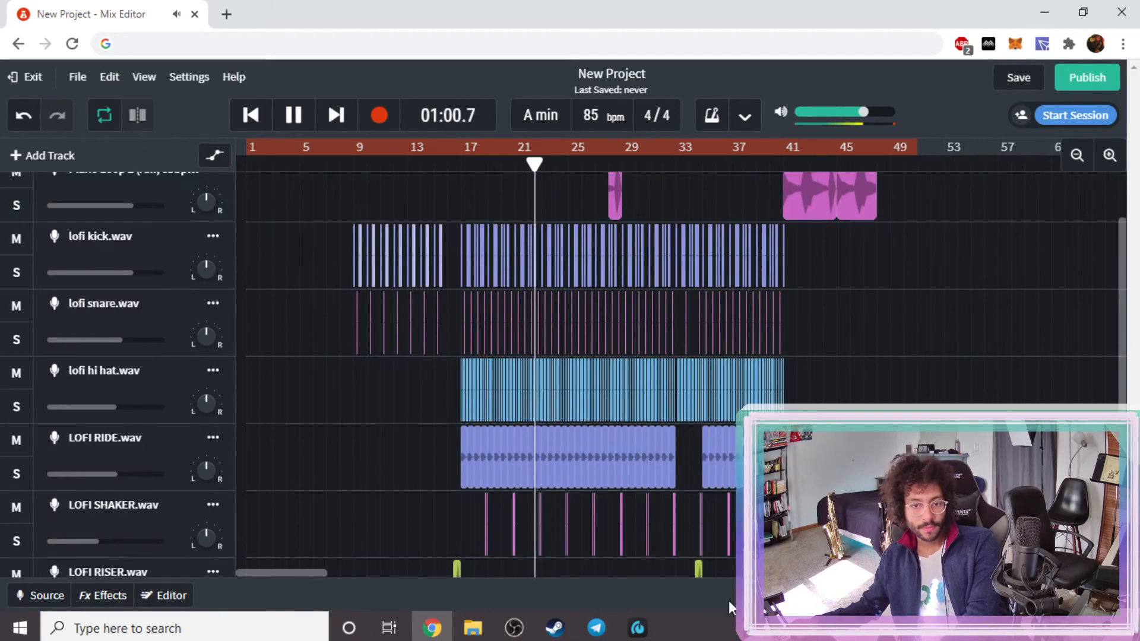
scroll(776, 346, up, 5)
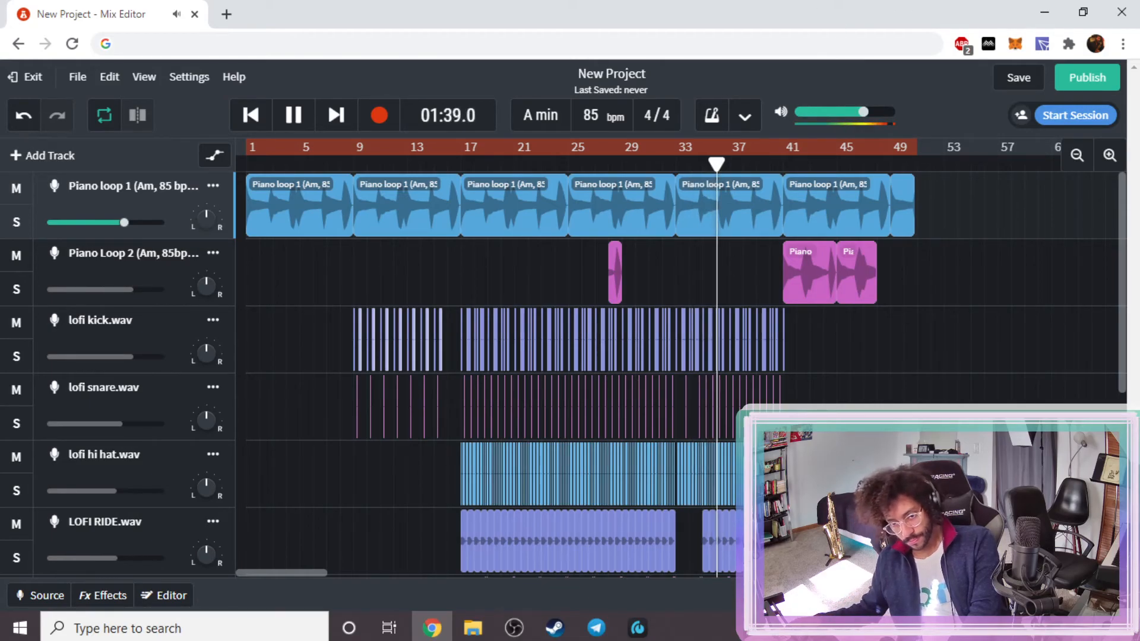
scroll(594, 356, down, 4)
scroll(593, 356, down, 1)
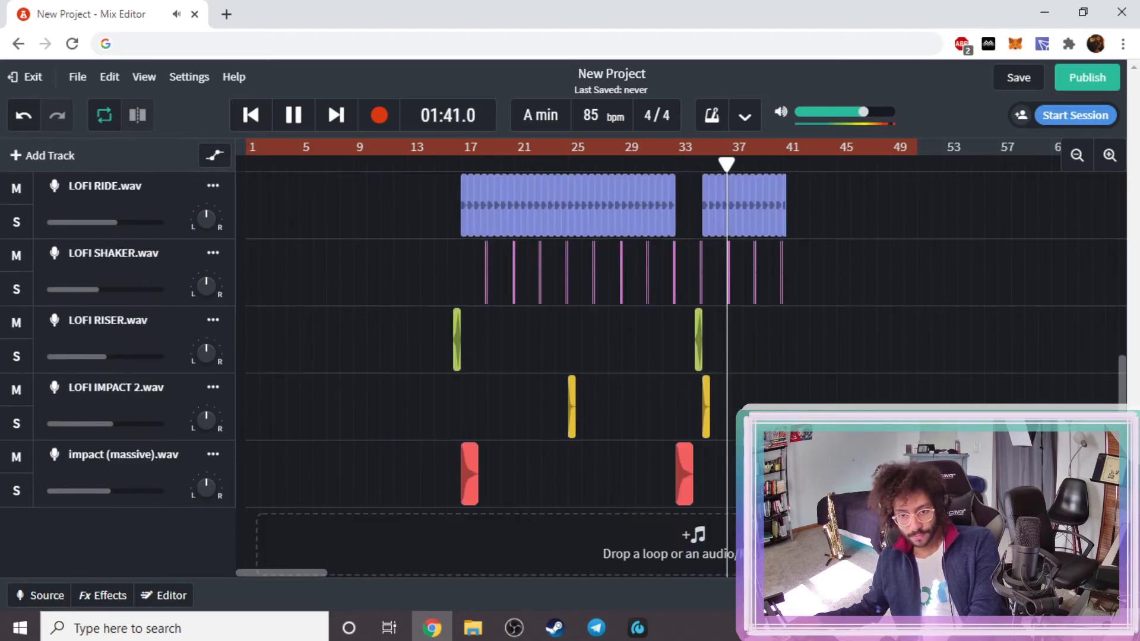
scroll(594, 356, up, 1)
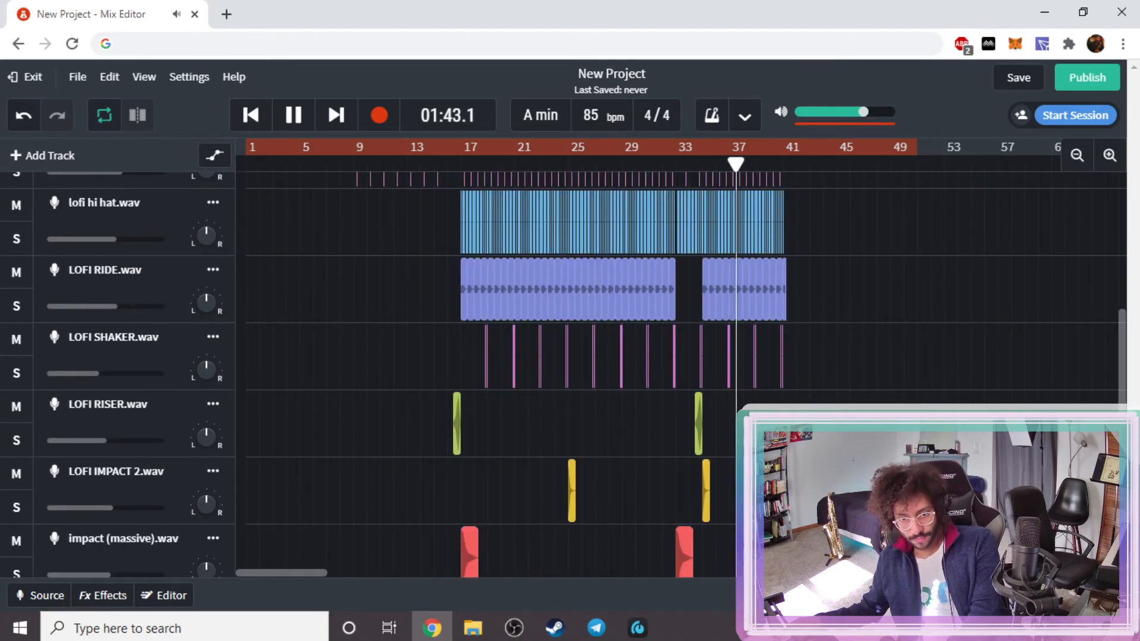
scroll(594, 357, up, 1)
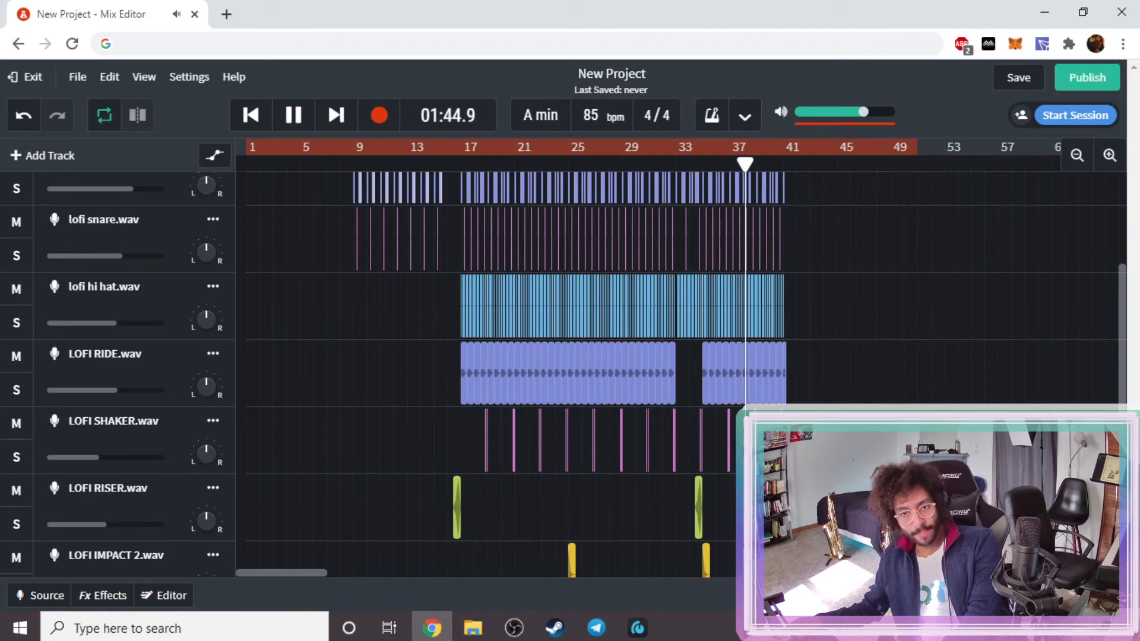
scroll(833, 289, up, 2)
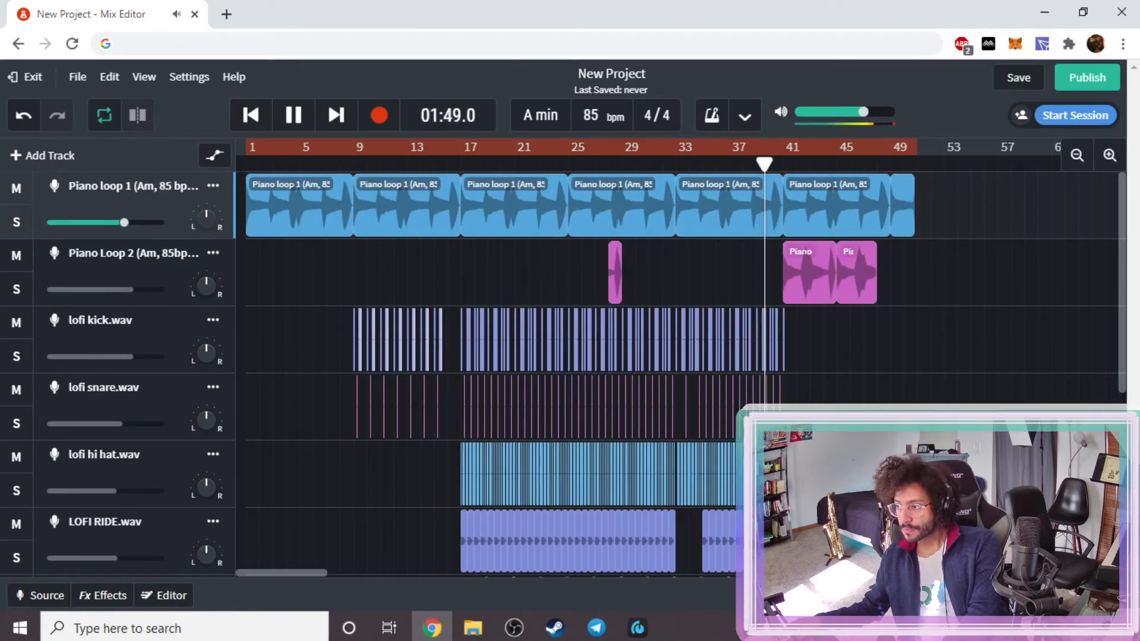
key(alt+Tab)
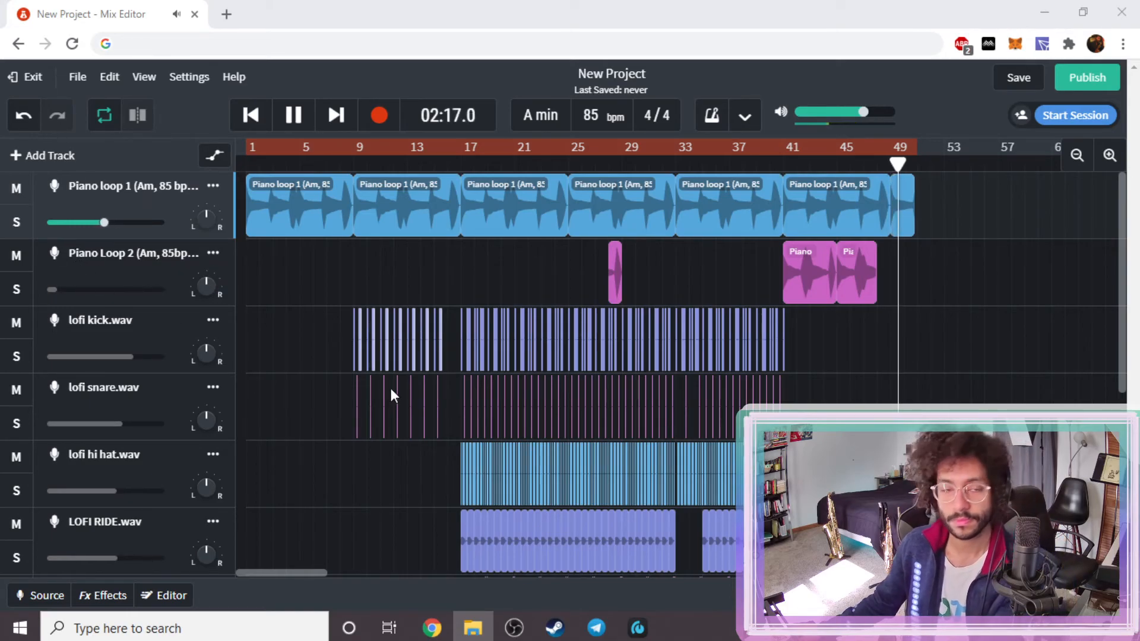
click(294, 116)
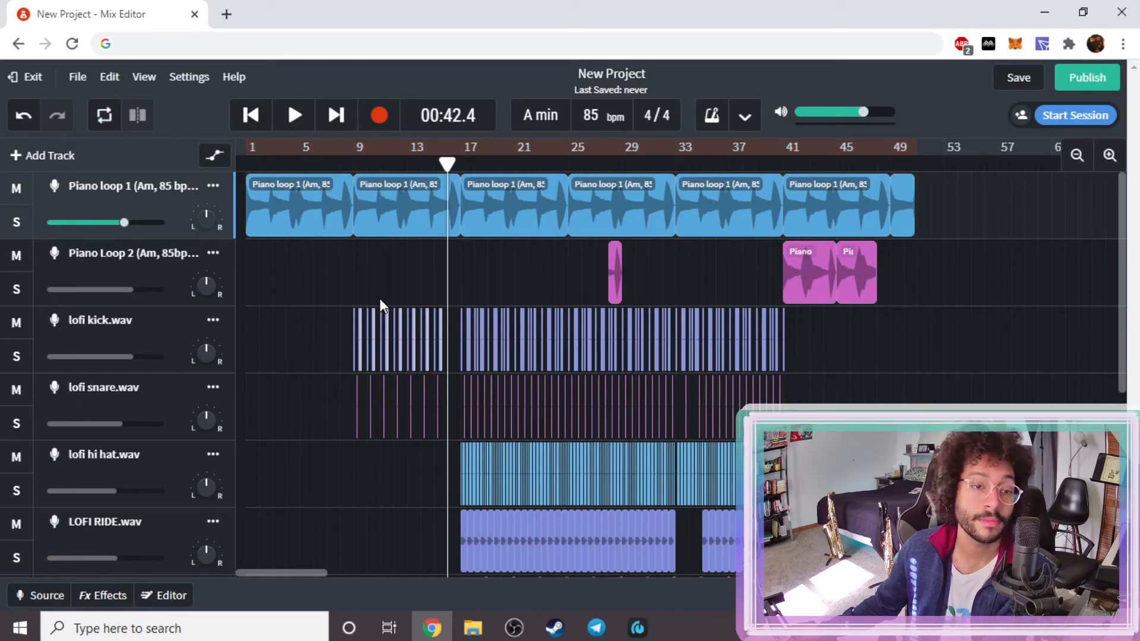
- Turn looping back on and shrink the loop region to the section from bar 17 to bar 25
scroll(505, 297, down, 4)
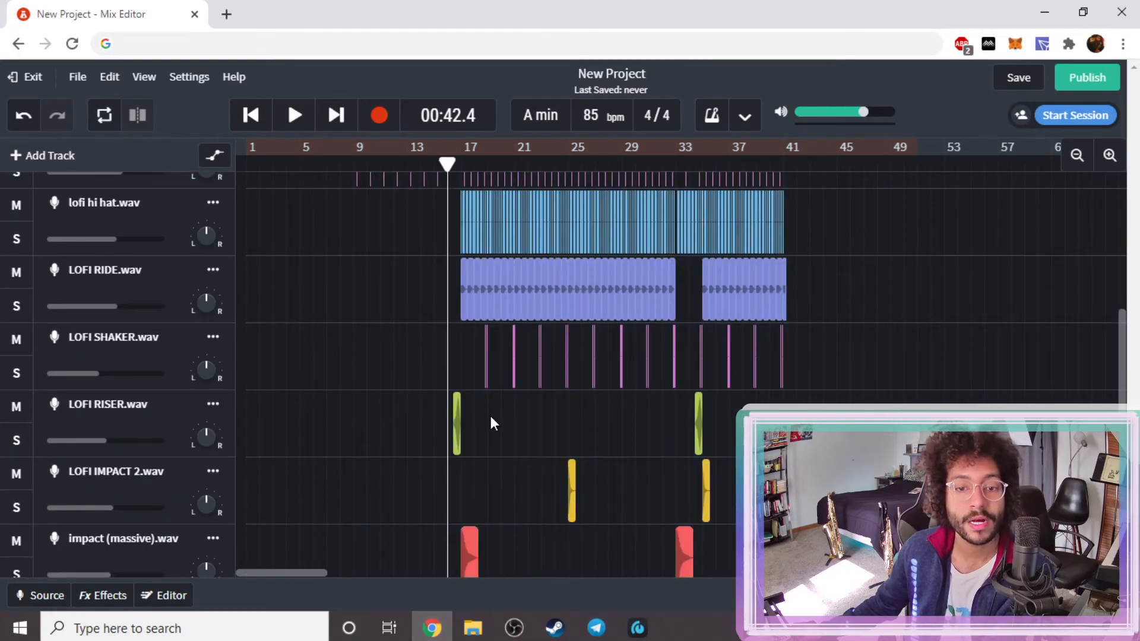
scroll(542, 410, down, 2)
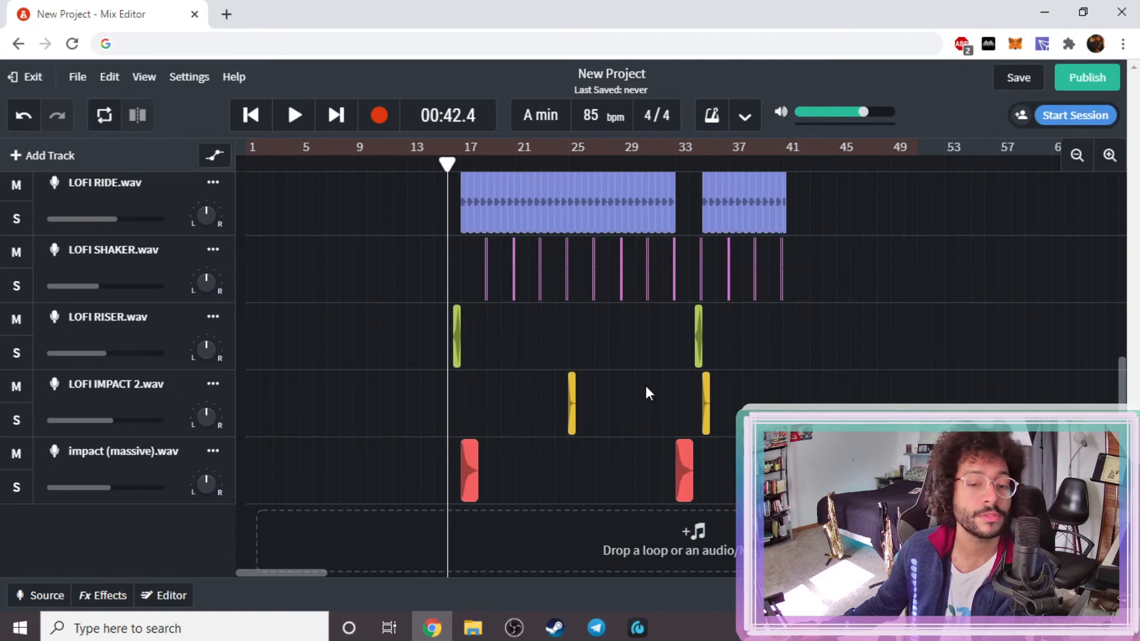
scroll(797, 325, up, 3)
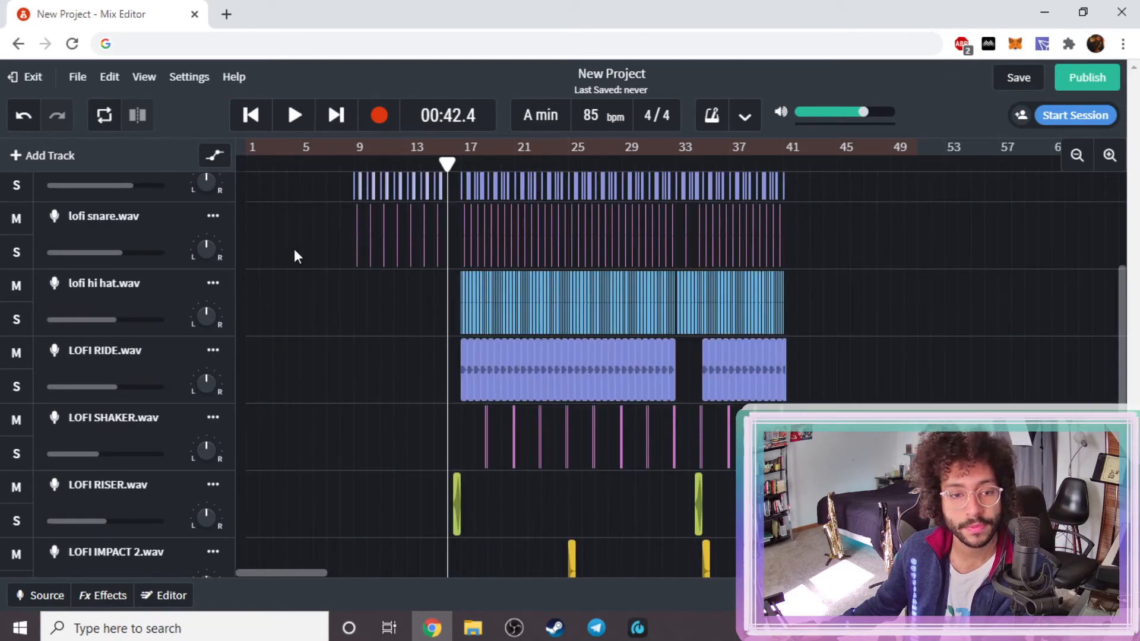
scroll(262, 248, up, 2)
scroll(135, 270, up, 2)
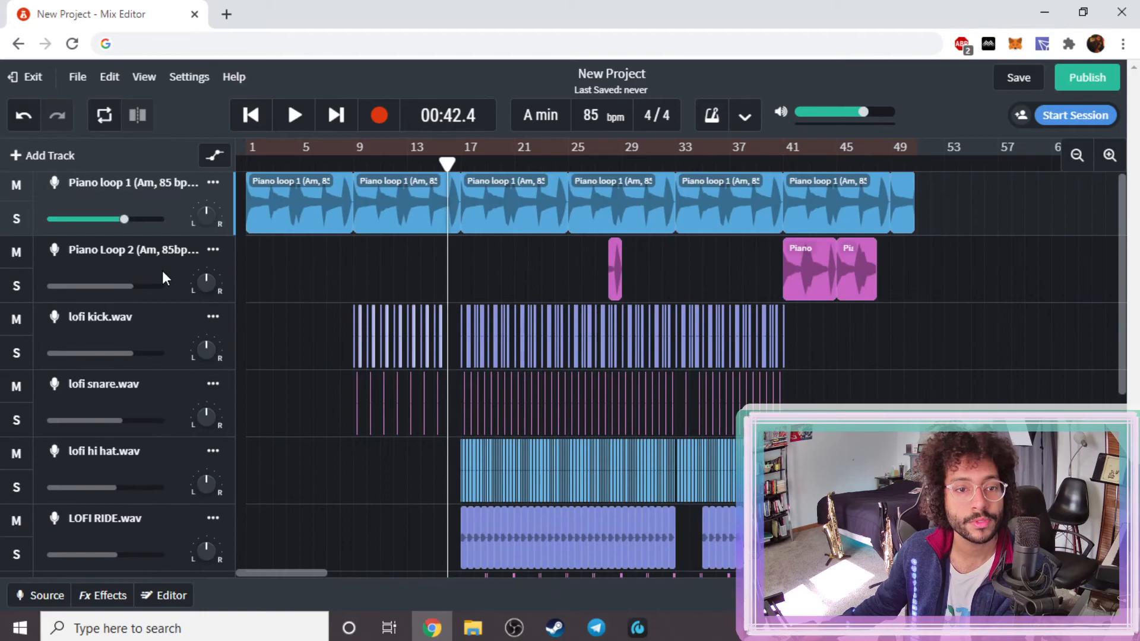
click(468, 154)
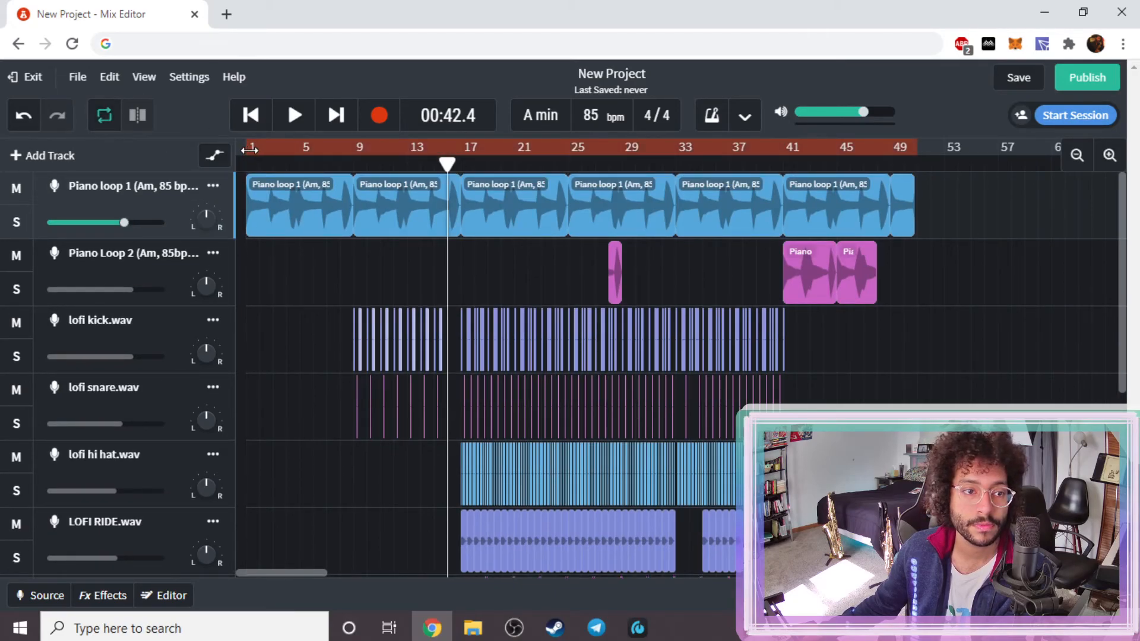
drag(245, 148, 449, 164)
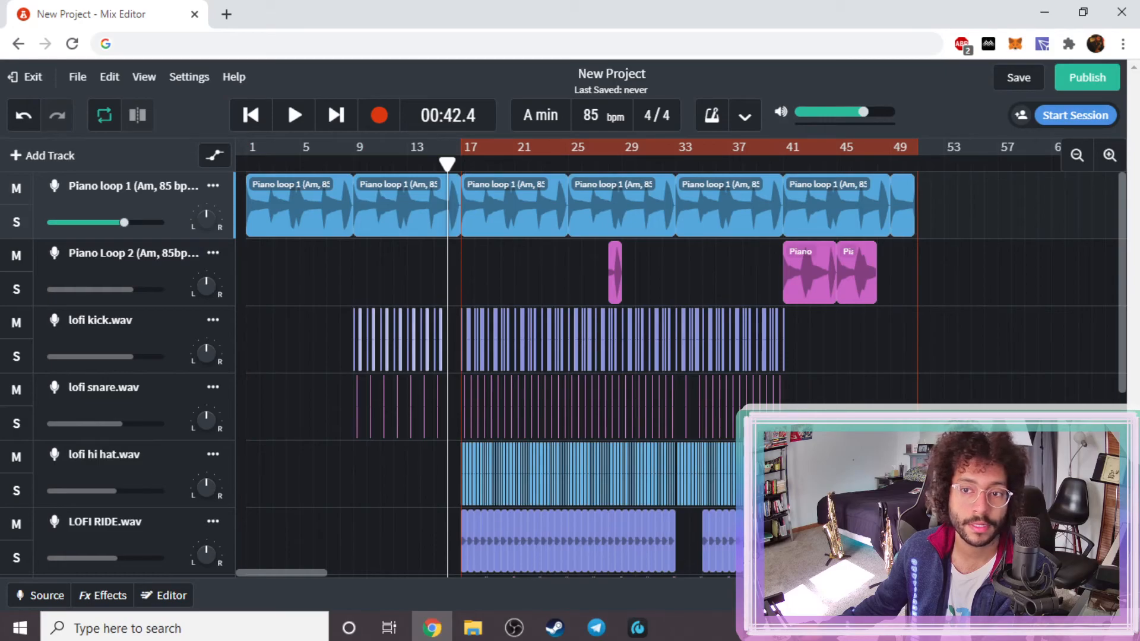
drag(610, 149, 573, 160)
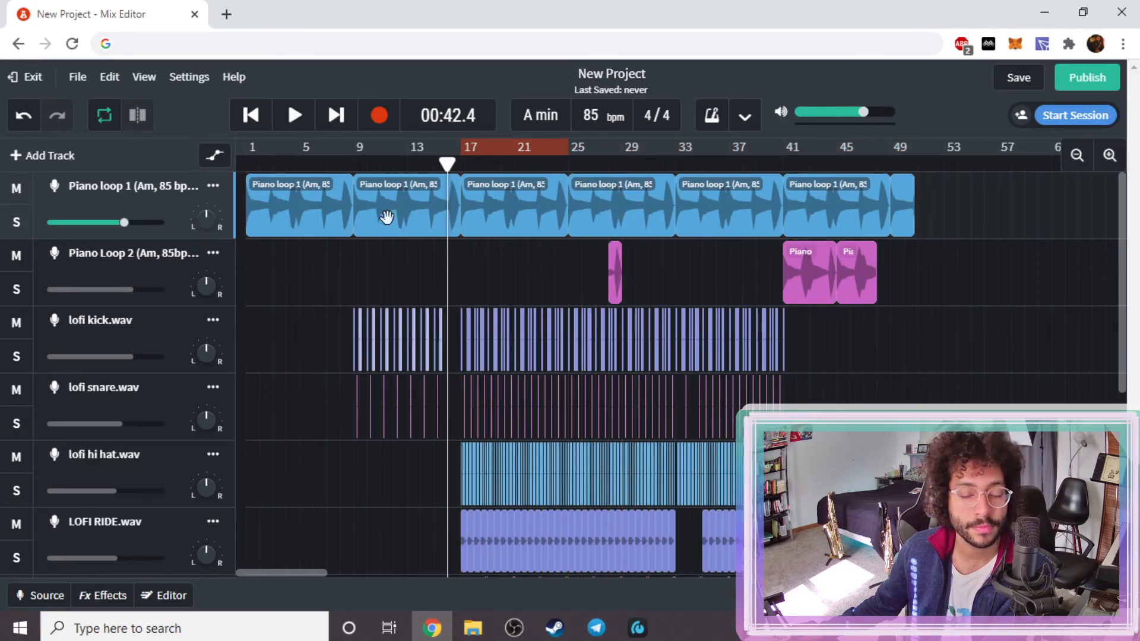
- Lower the lofi kick and lofi snare track volumes slightly while playing back the looped section to check their balance against Piano loop 1
key(space)
key(space)
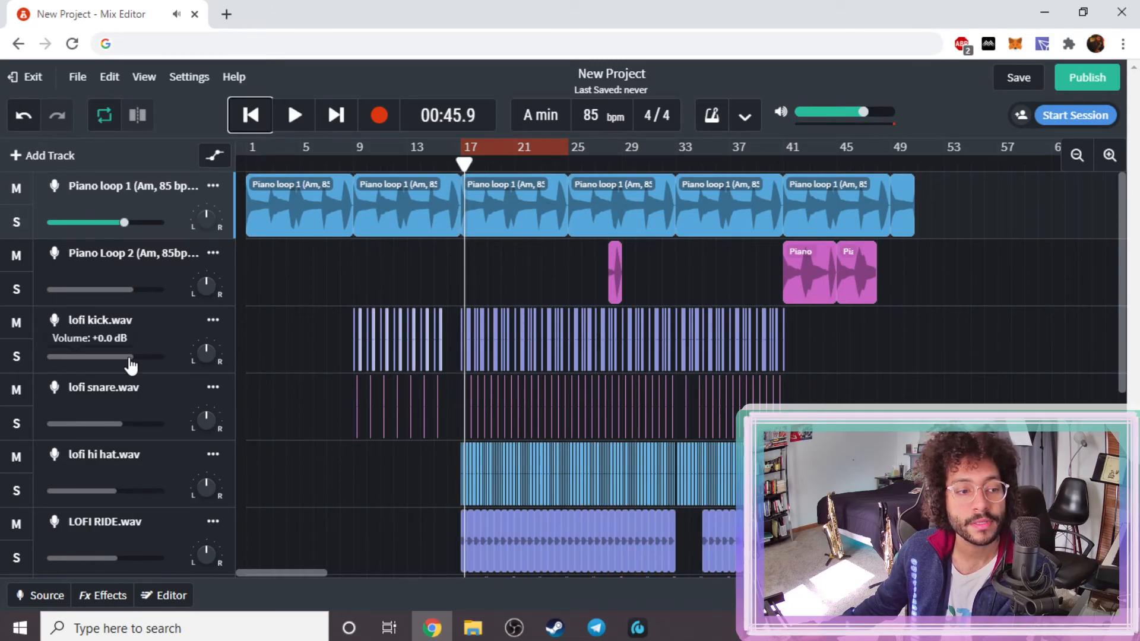
drag(129, 356, 119, 357)
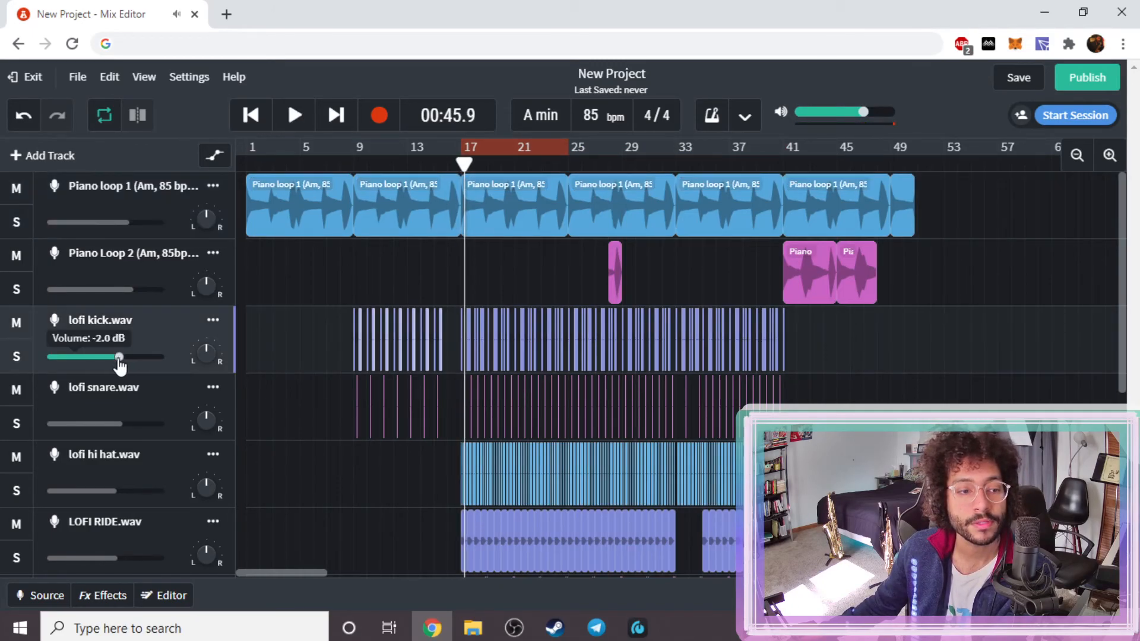
click(117, 430)
key(space)
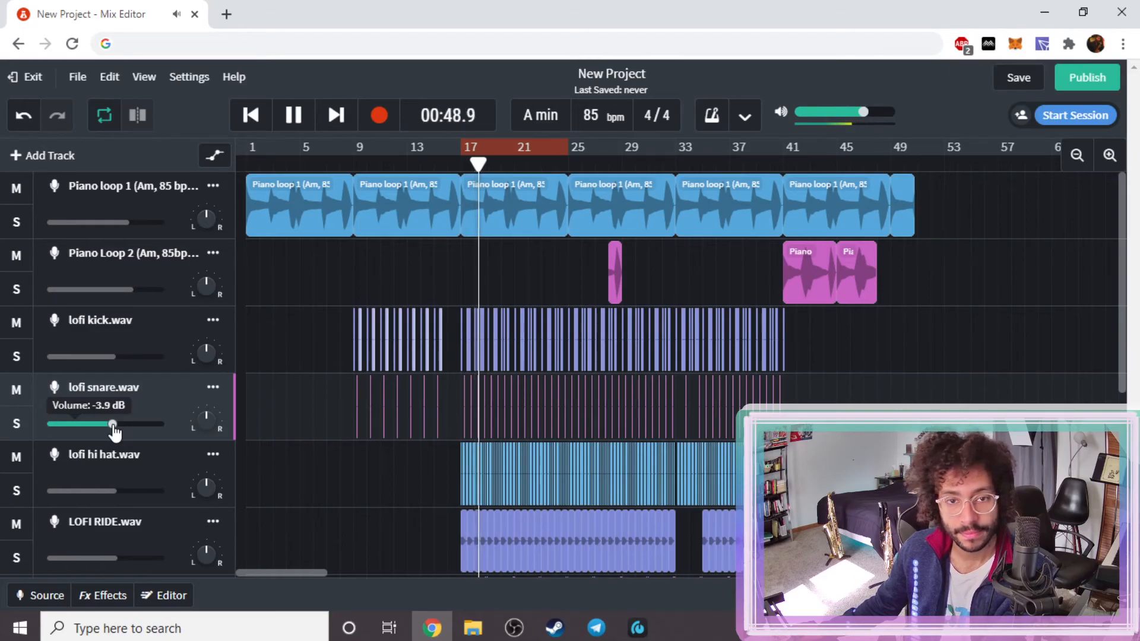
click(123, 224)
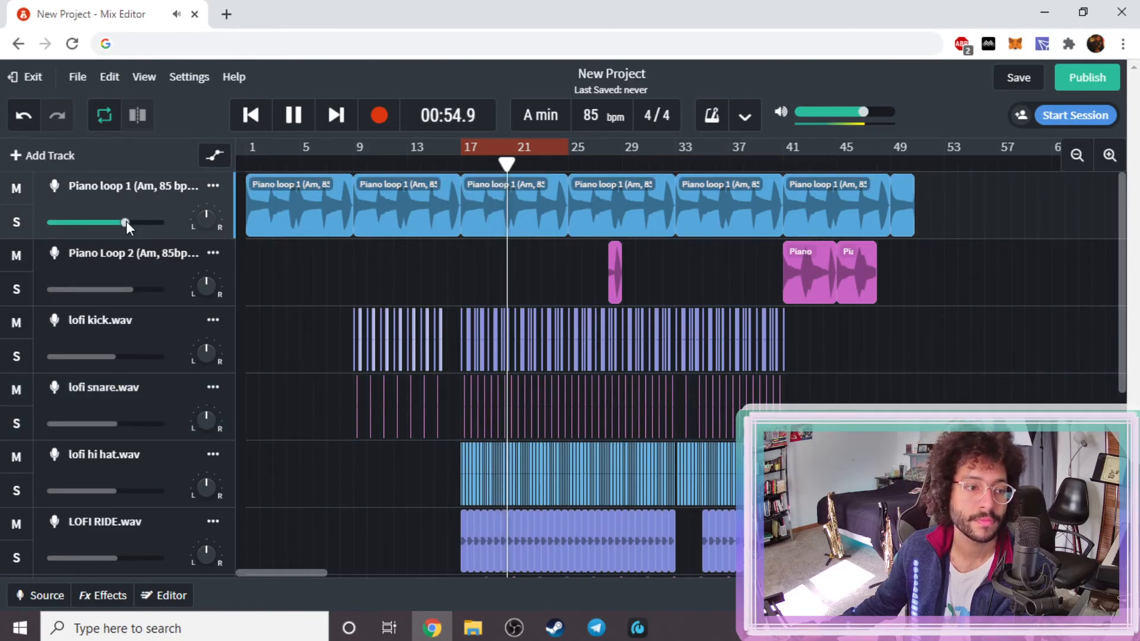
key(space)
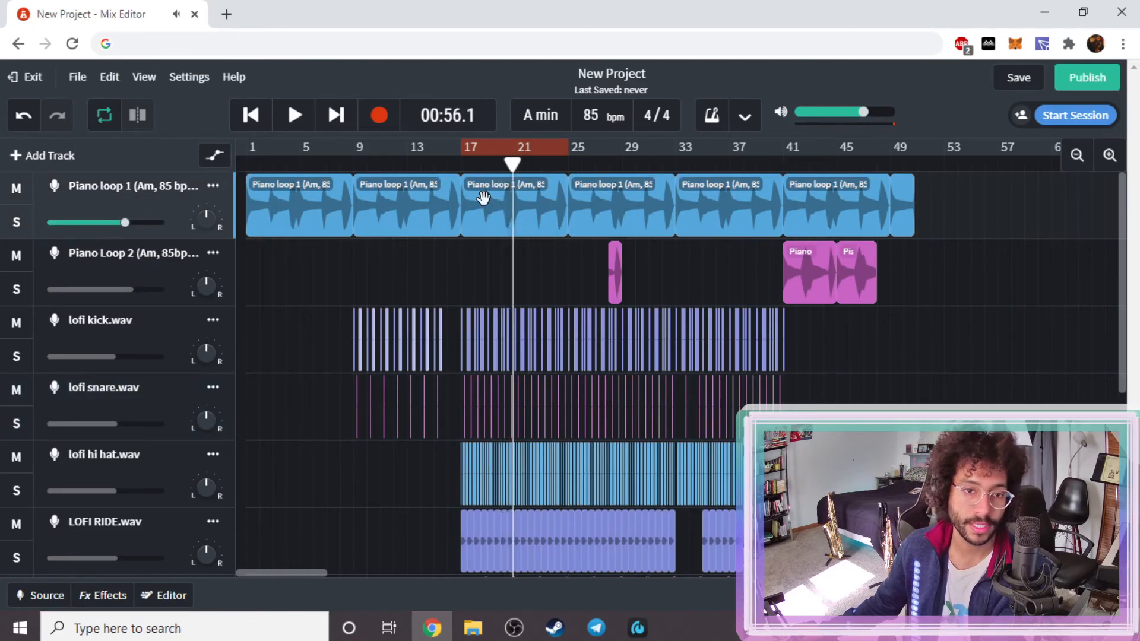
- Show the track automation and slightly lower Piano loop 1's volume points after the fade-in and on both sides of the dip near bar 28
key(a)
key(a)
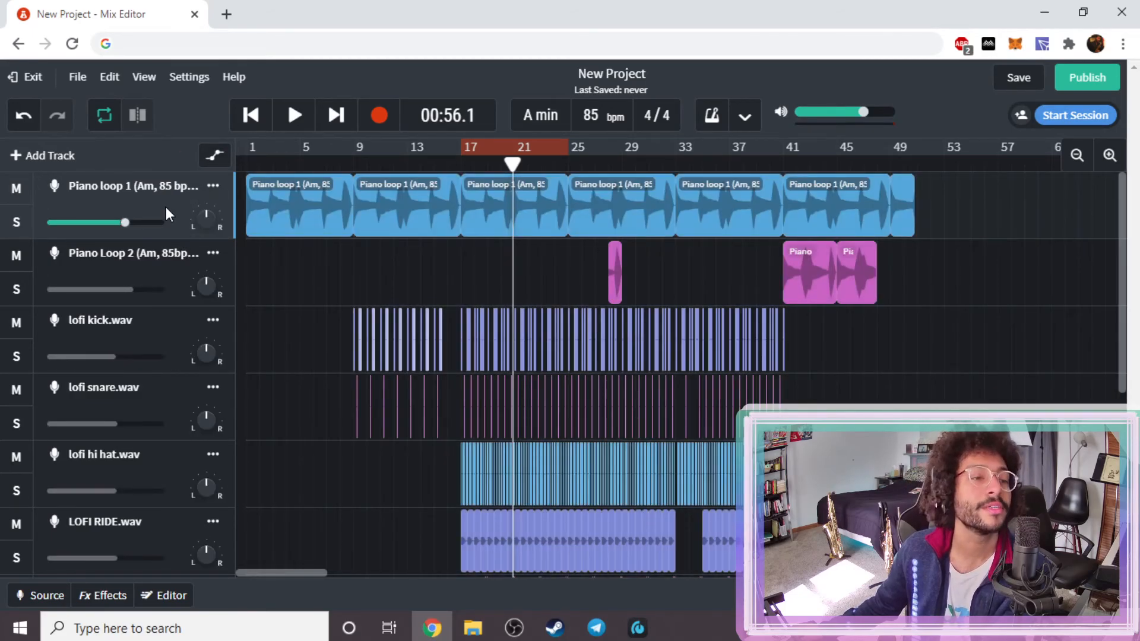
key(a)
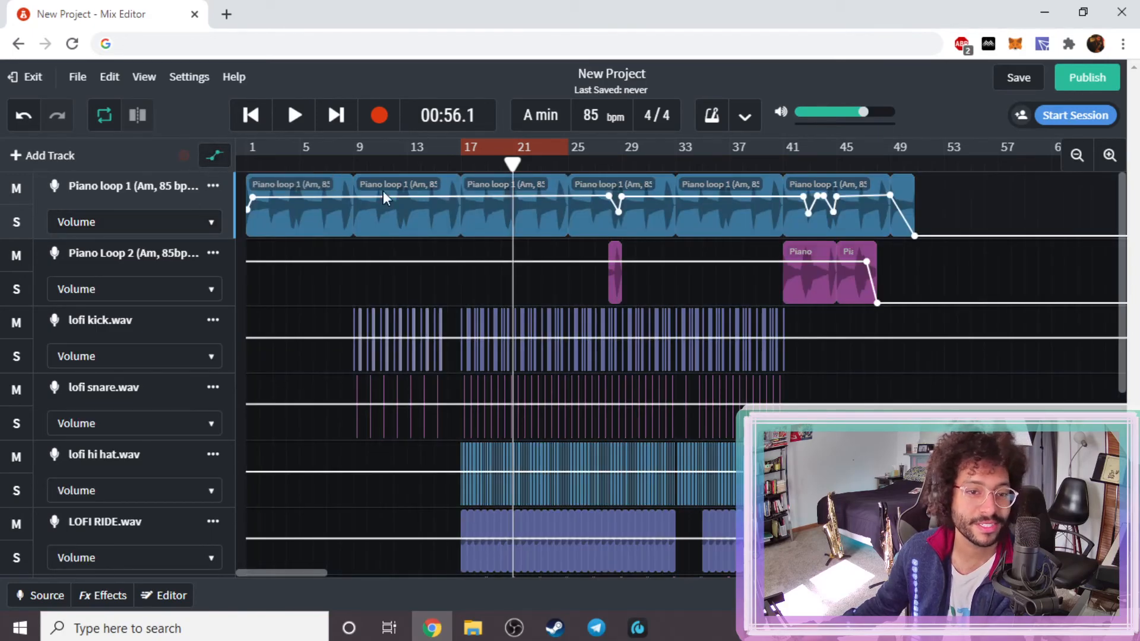
drag(417, 196, 416, 202)
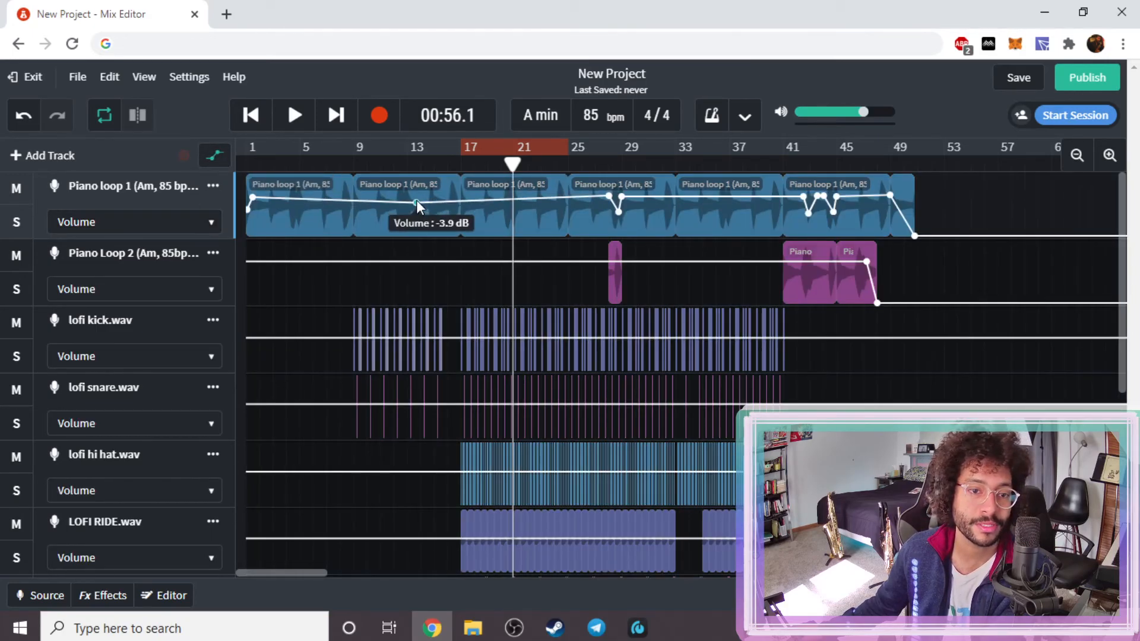
key(ctrl+z)
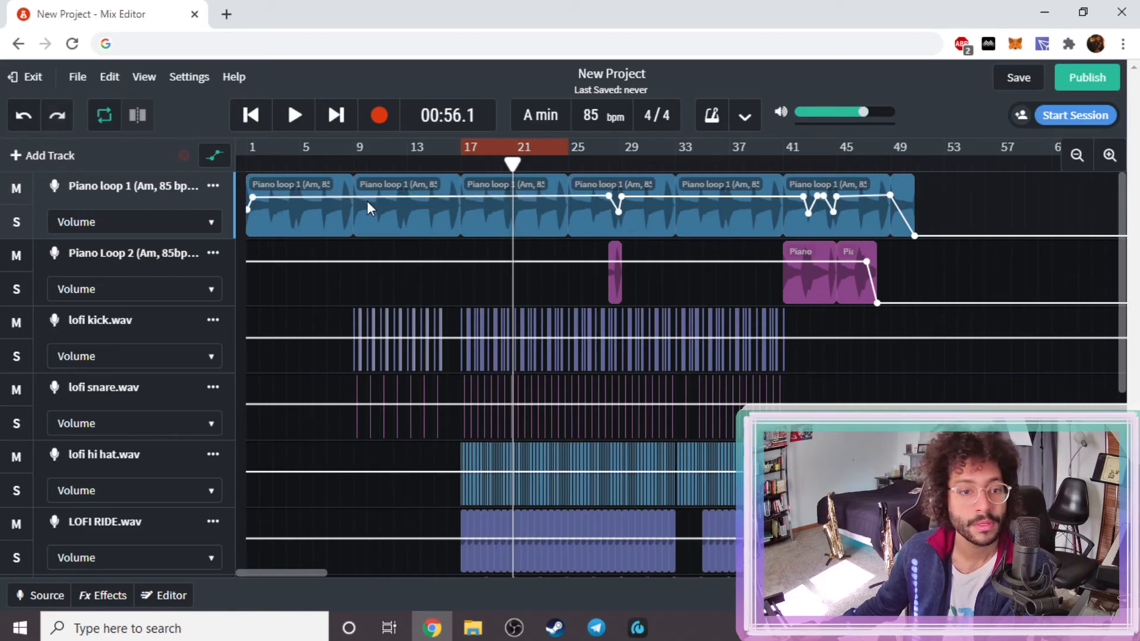
drag(252, 197, 258, 198)
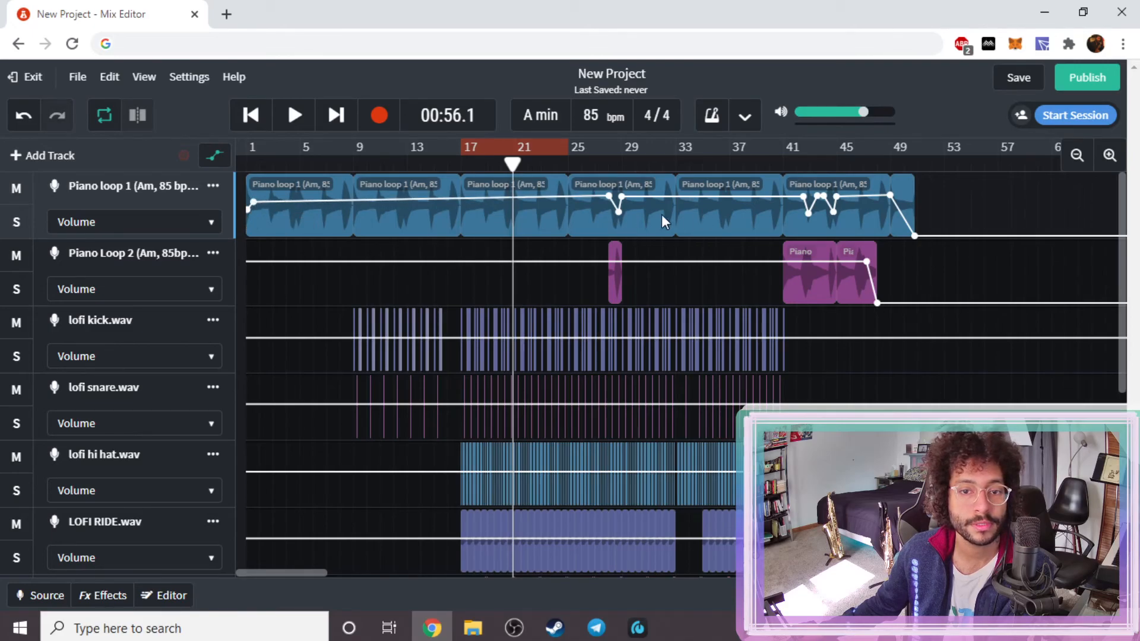
drag(607, 194, 610, 198)
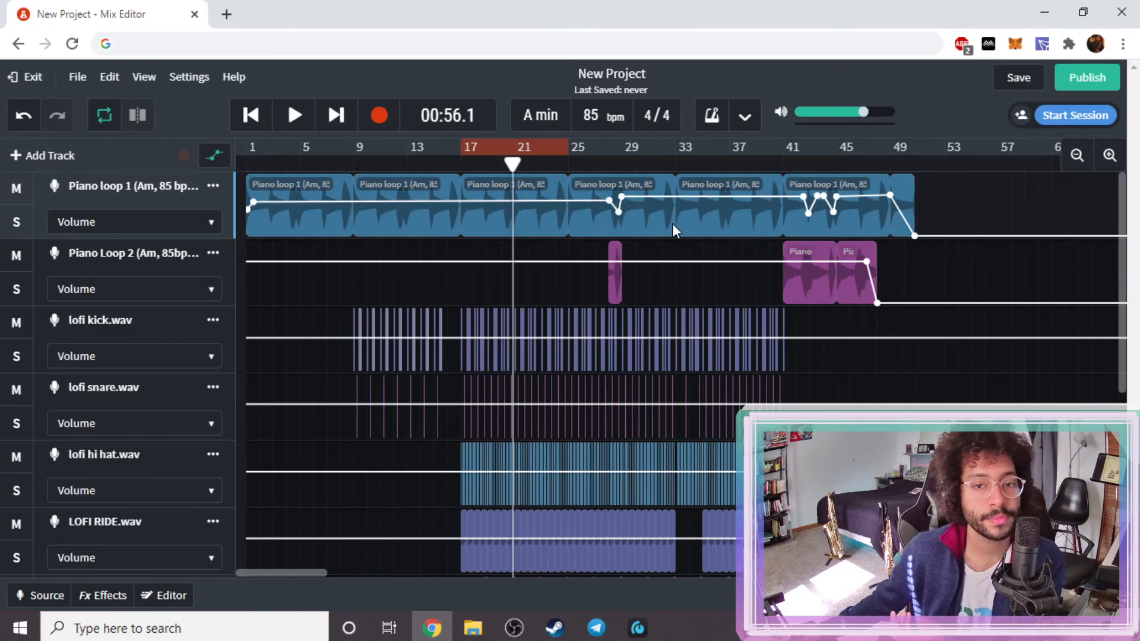
drag(623, 193, 625, 196)
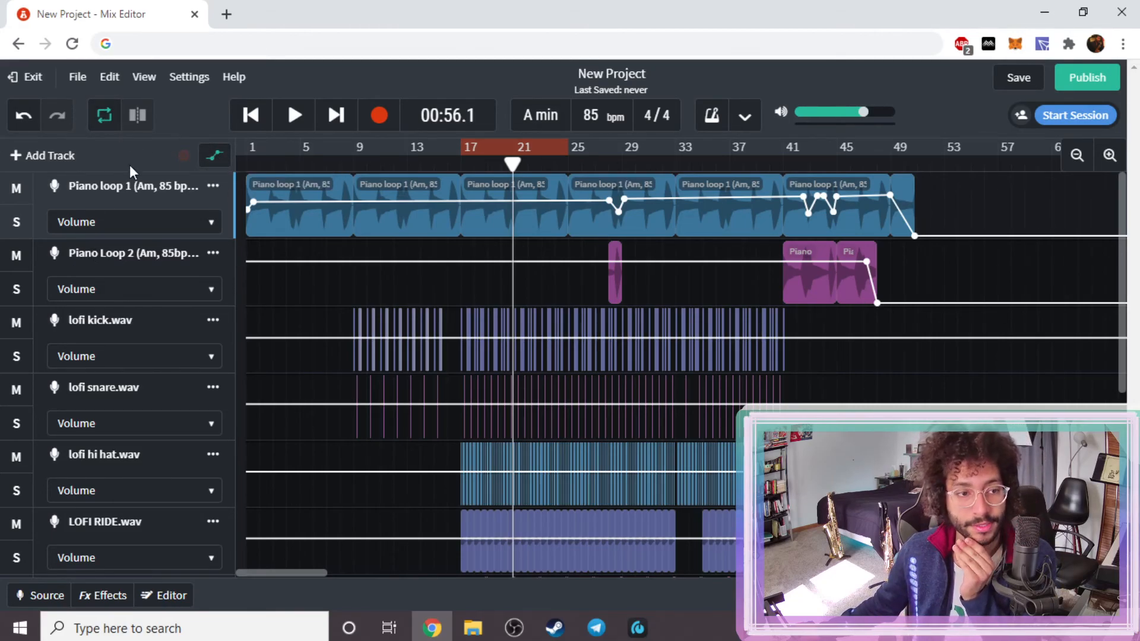
click(213, 163)
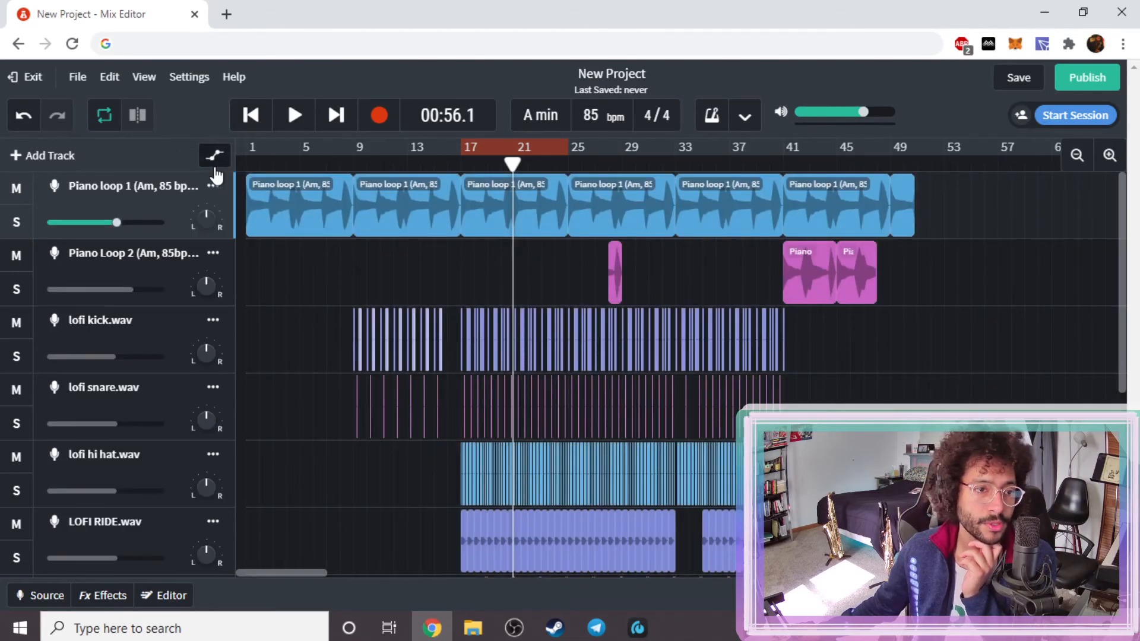
click(213, 158)
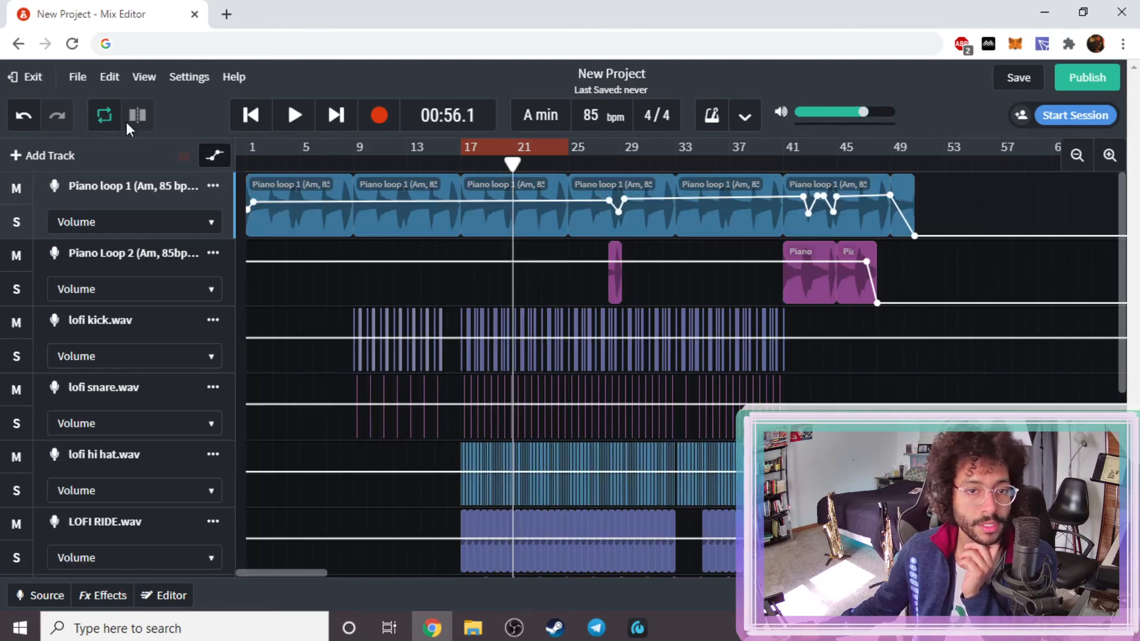
- Open the effects of Piano loop 1 and add the recommended EQ3-M equalizer
click(495, 149)
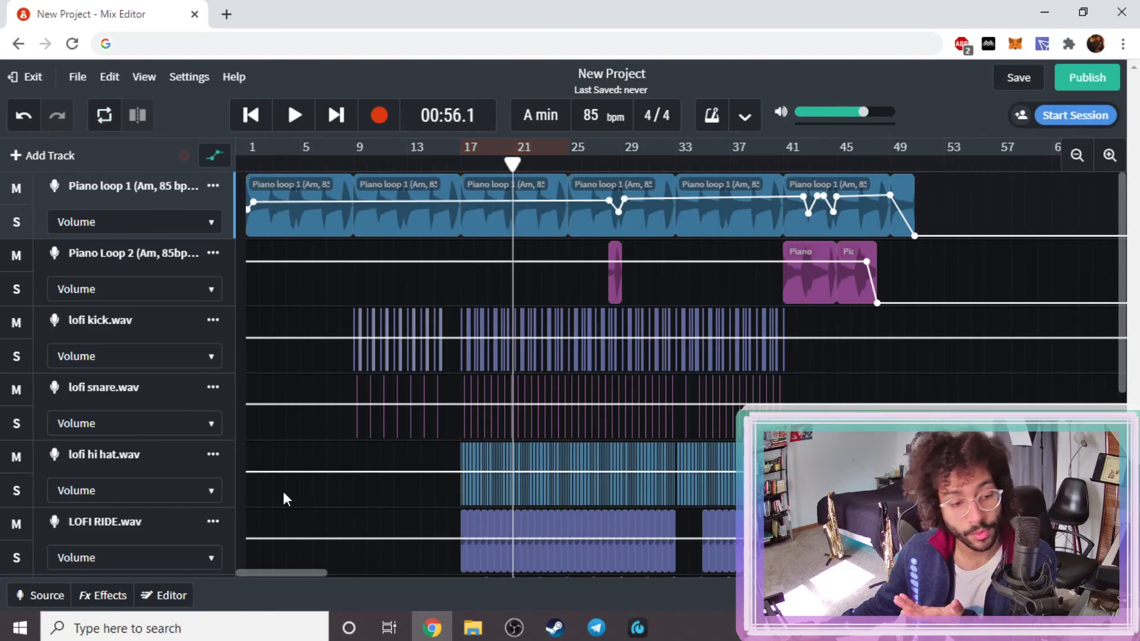
click(113, 597)
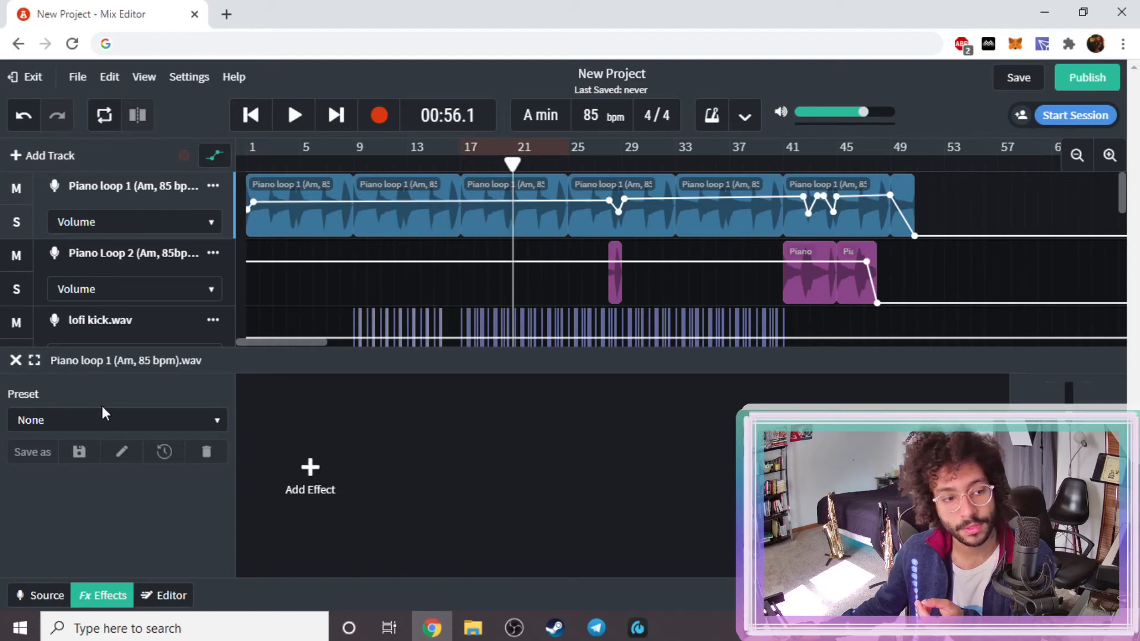
click(140, 421)
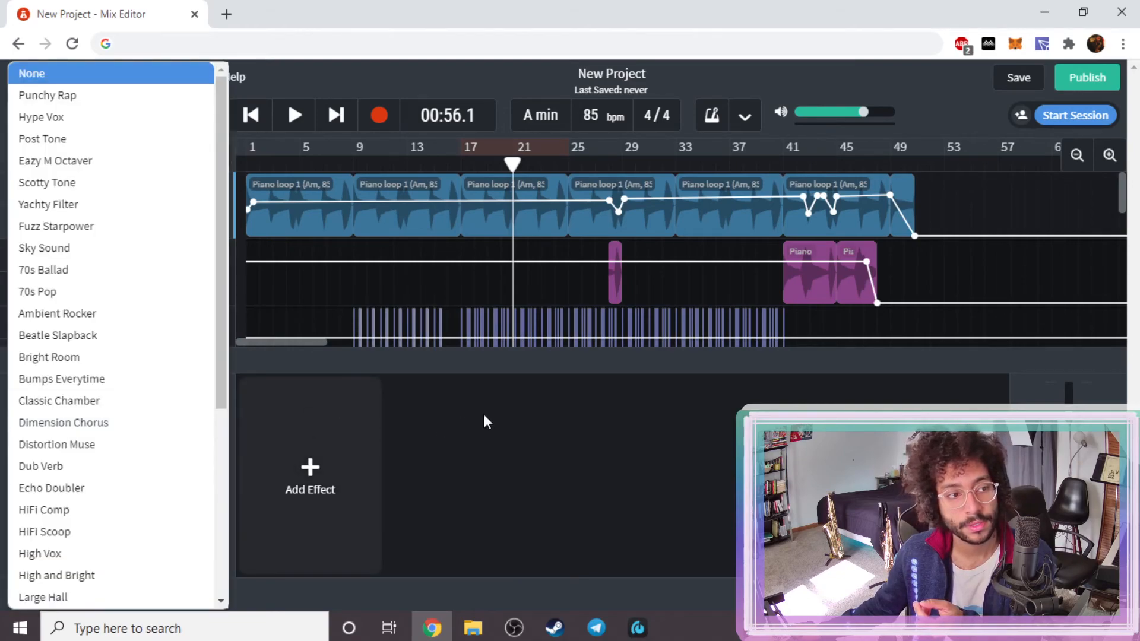
click(310, 469)
click(310, 469)
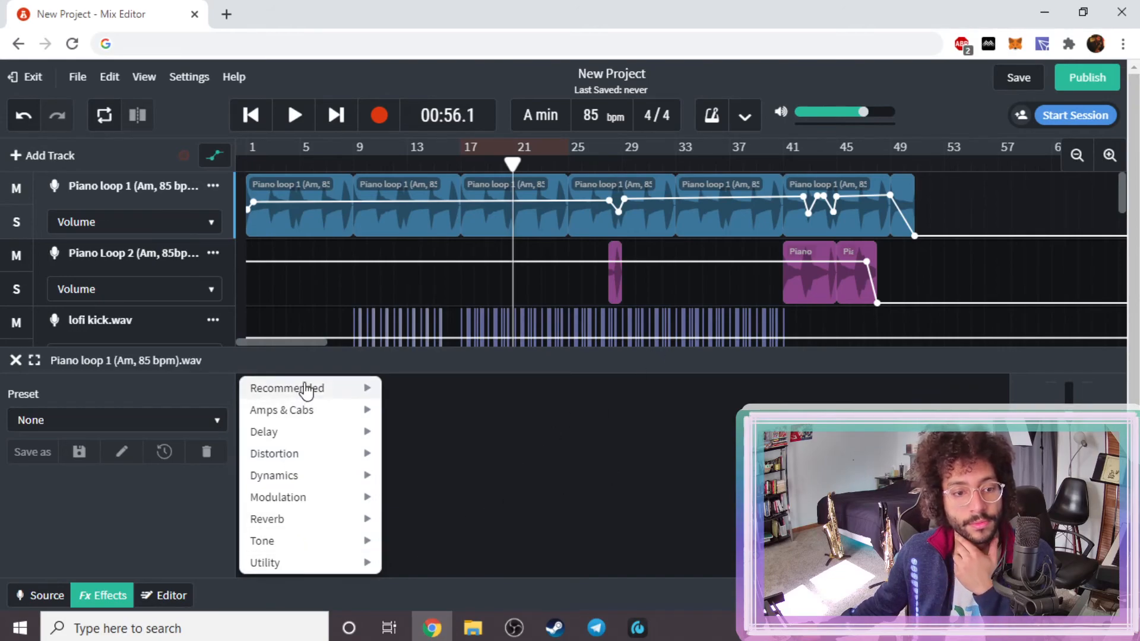
mouse_move(305, 387)
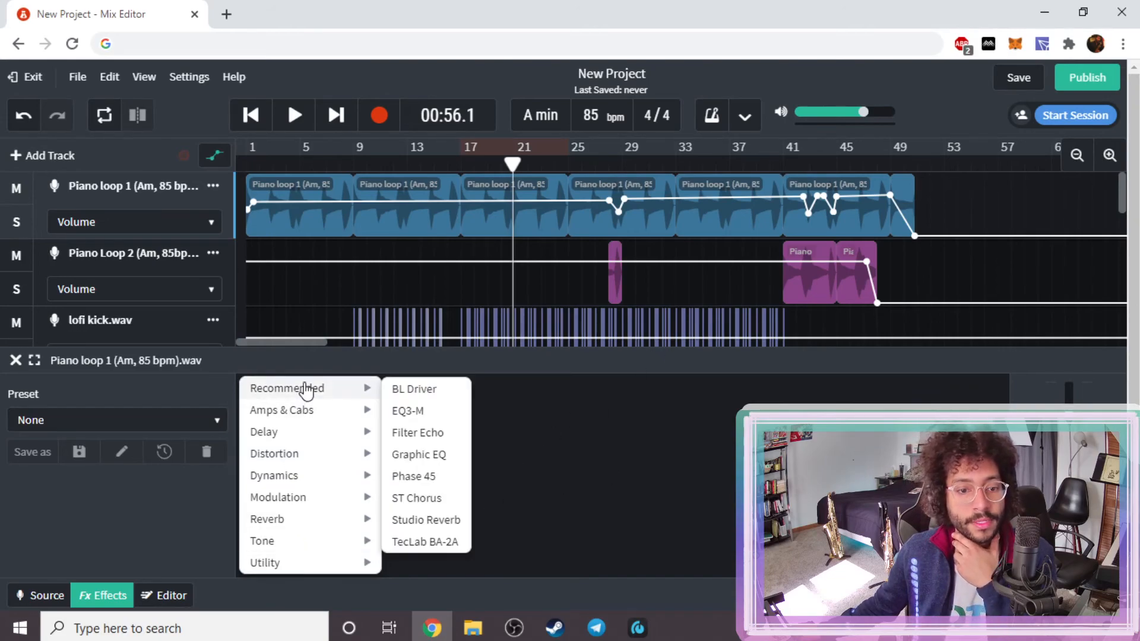
click(441, 413)
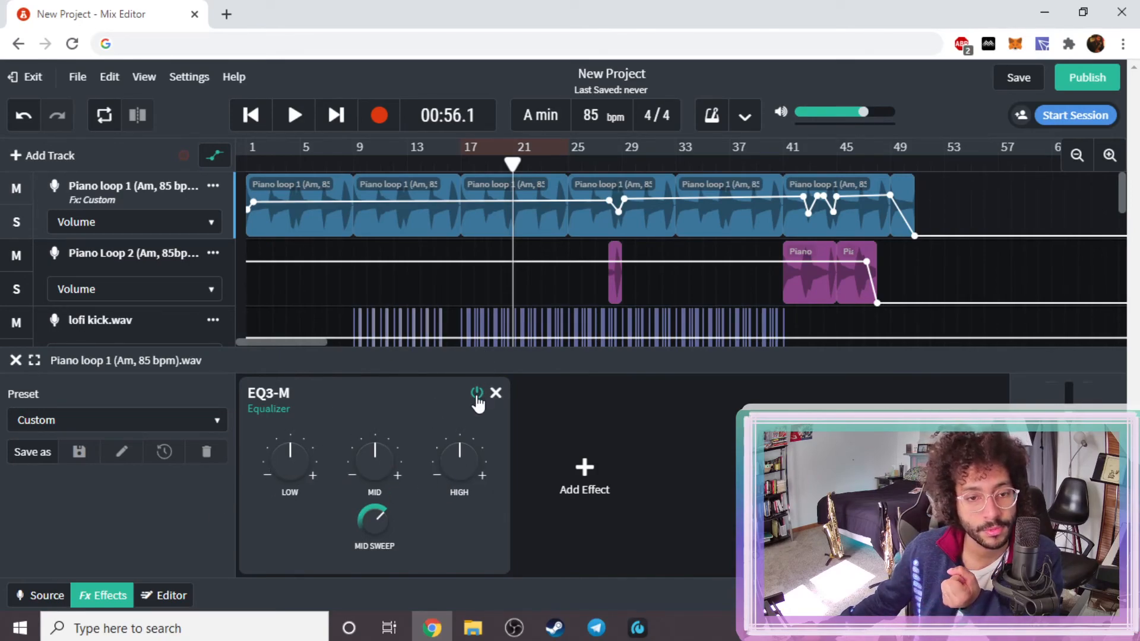
- Solo Piano loop 1 and, while looping bars 17 to 25, cut its EQ3-M high band to about -16.6 dB and reduce the mids slightly
click(484, 152)
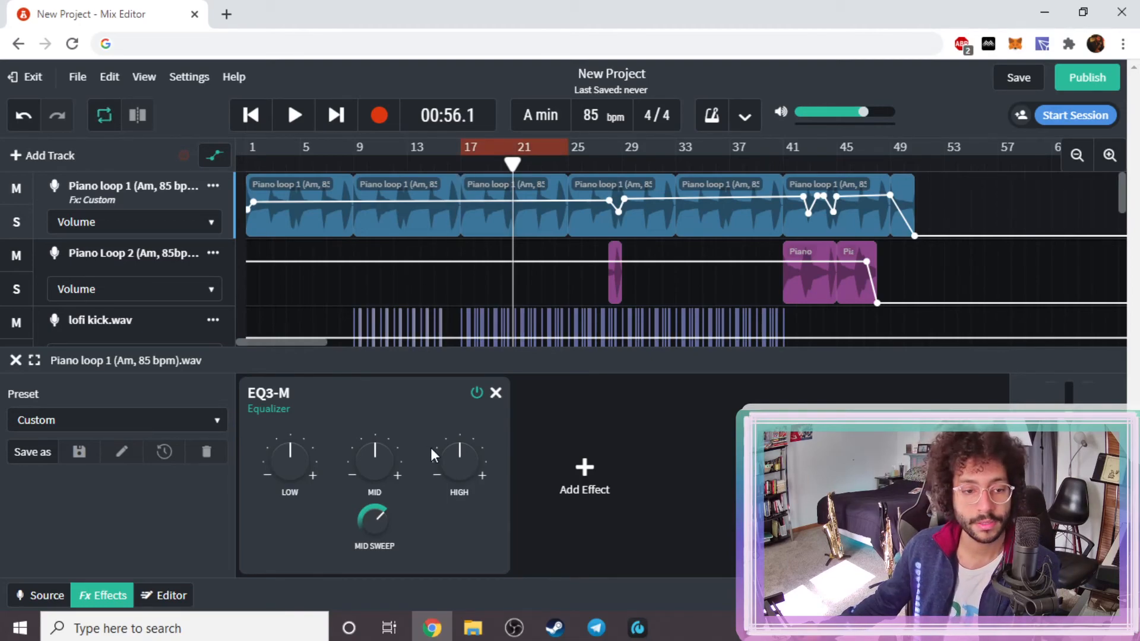
click(14, 228)
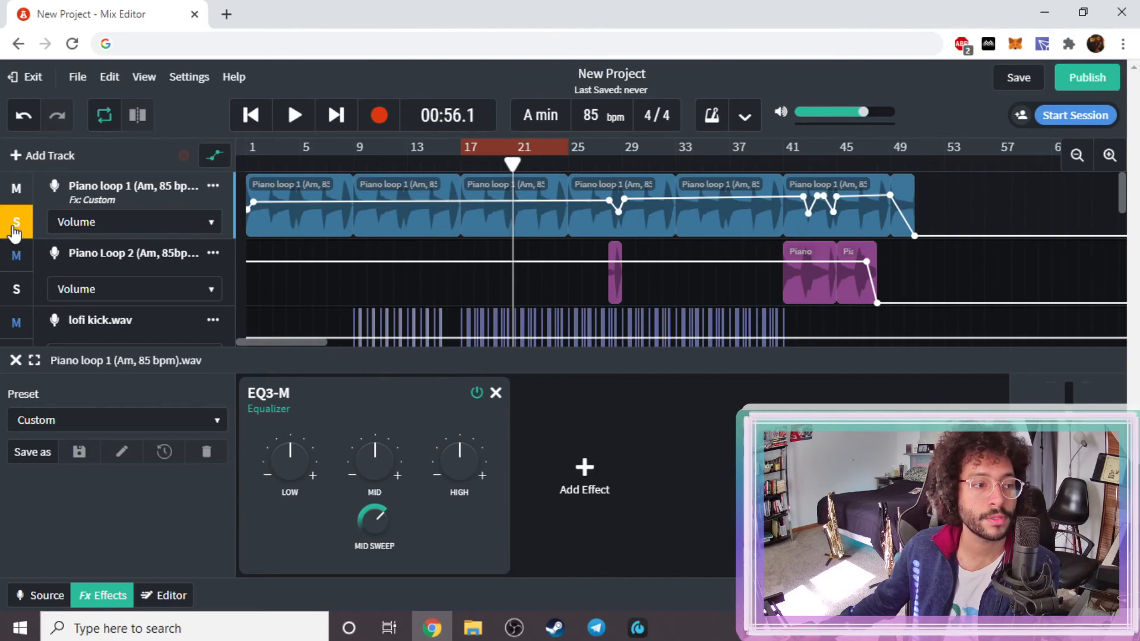
key(space)
drag(459, 457, 453, 628)
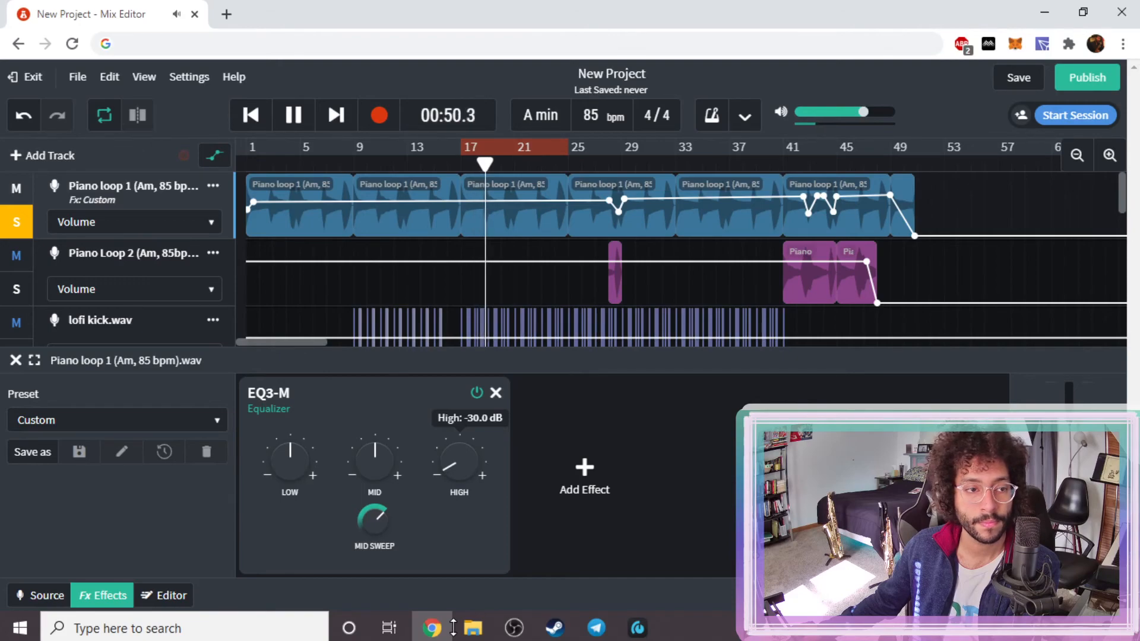
drag(426, 434, 484, 267)
drag(495, 307, 465, 516)
drag(373, 469, 390, 487)
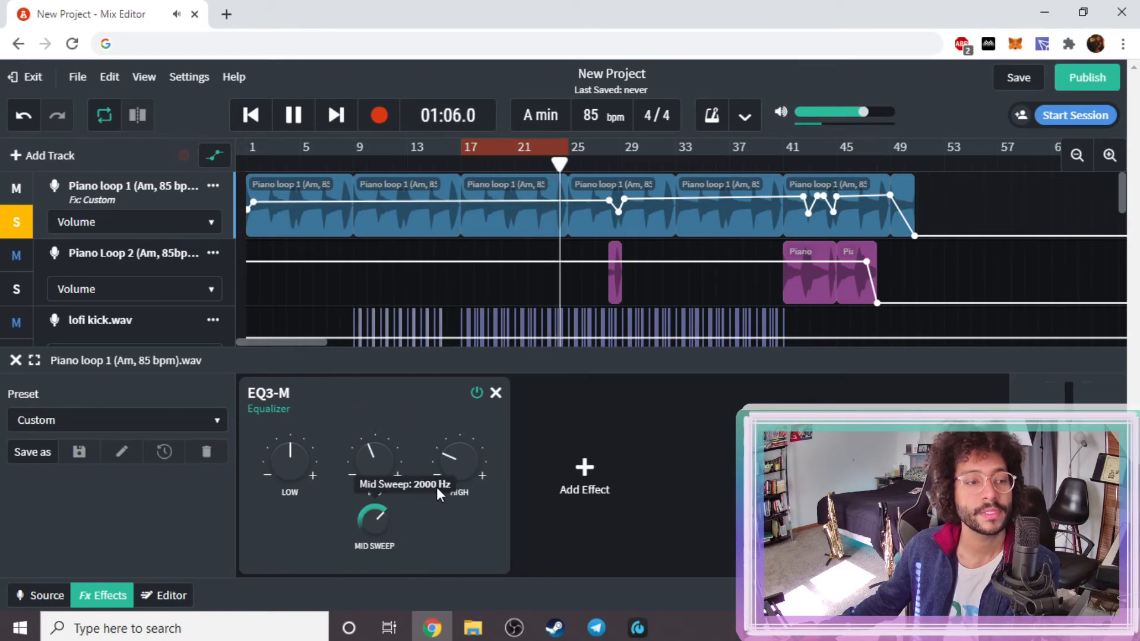
key(space)
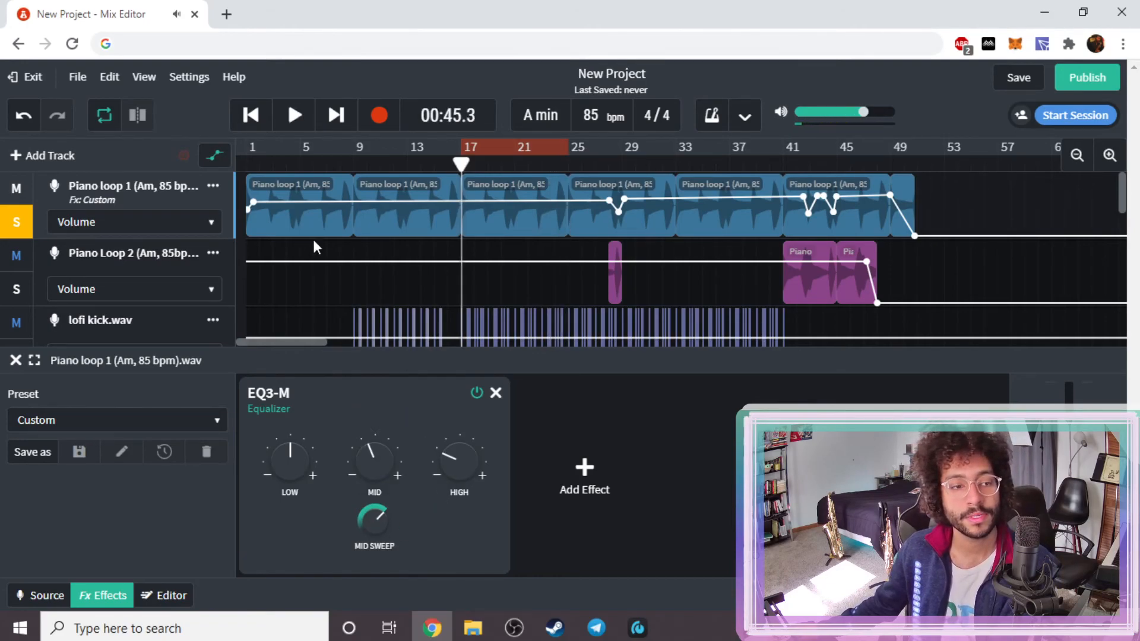
- Add the recommended EQ3-M equalizer to Piano Loop 2 and hide the track automation
click(166, 269)
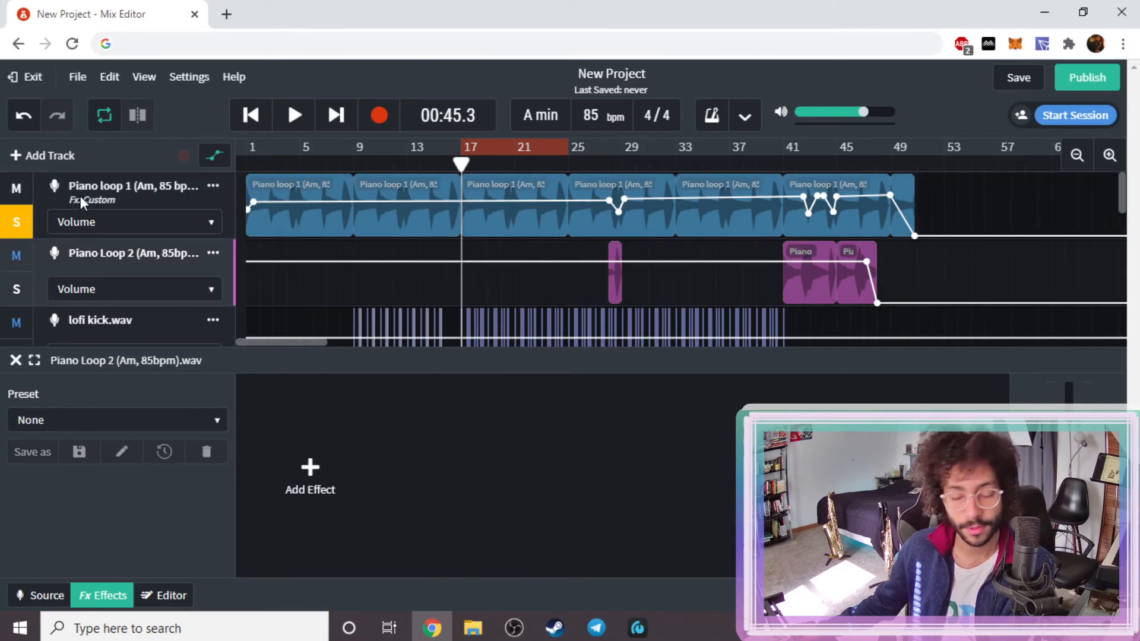
click(189, 169)
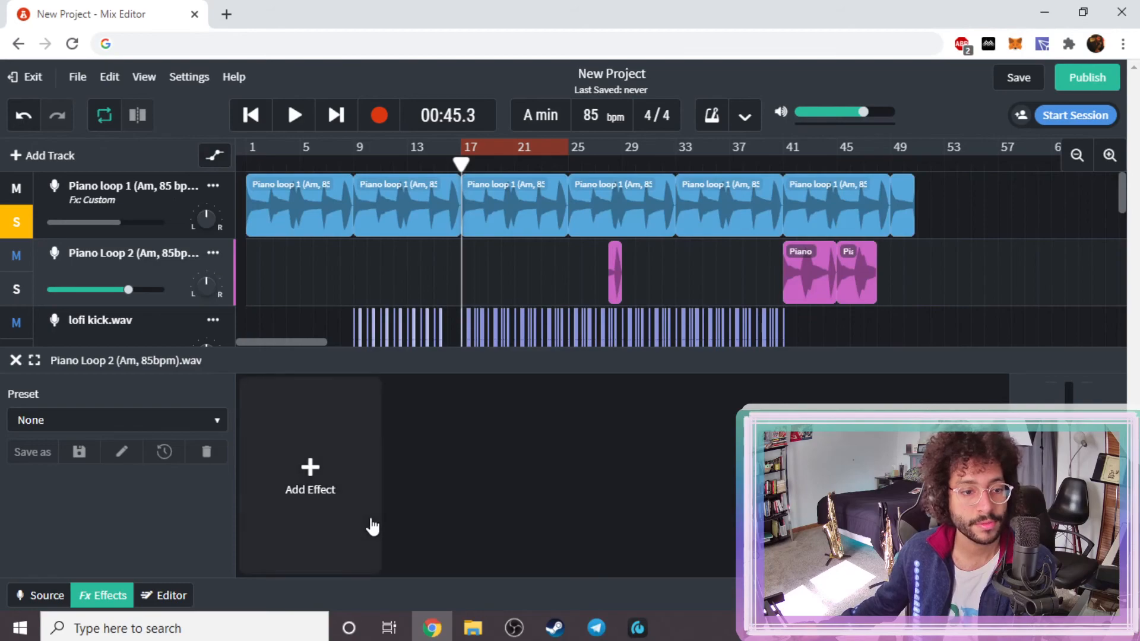
click(301, 480)
mouse_move(279, 389)
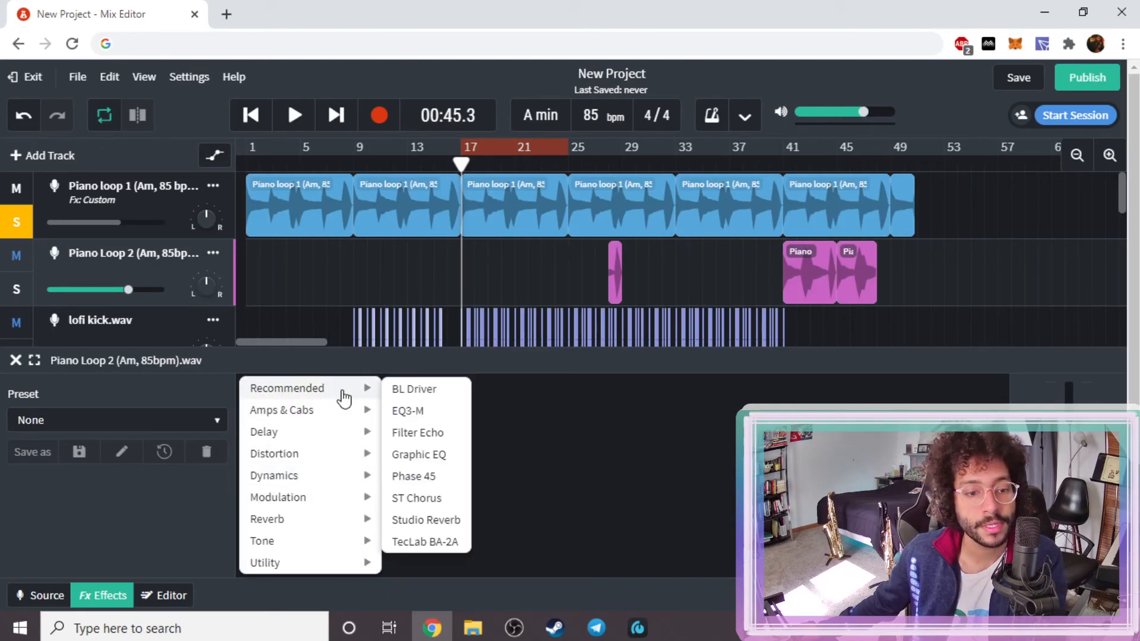
click(410, 413)
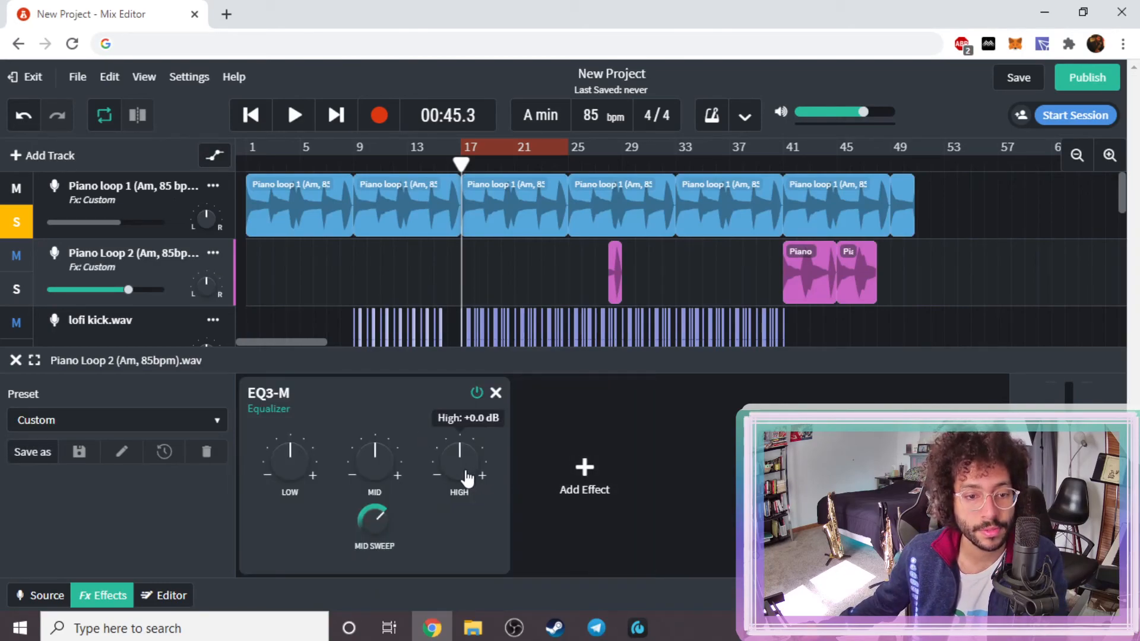
- Reduce the high band of Piano Loop 2's EQ3-M while playing back the passage around its short clip near bar 28
click(611, 161)
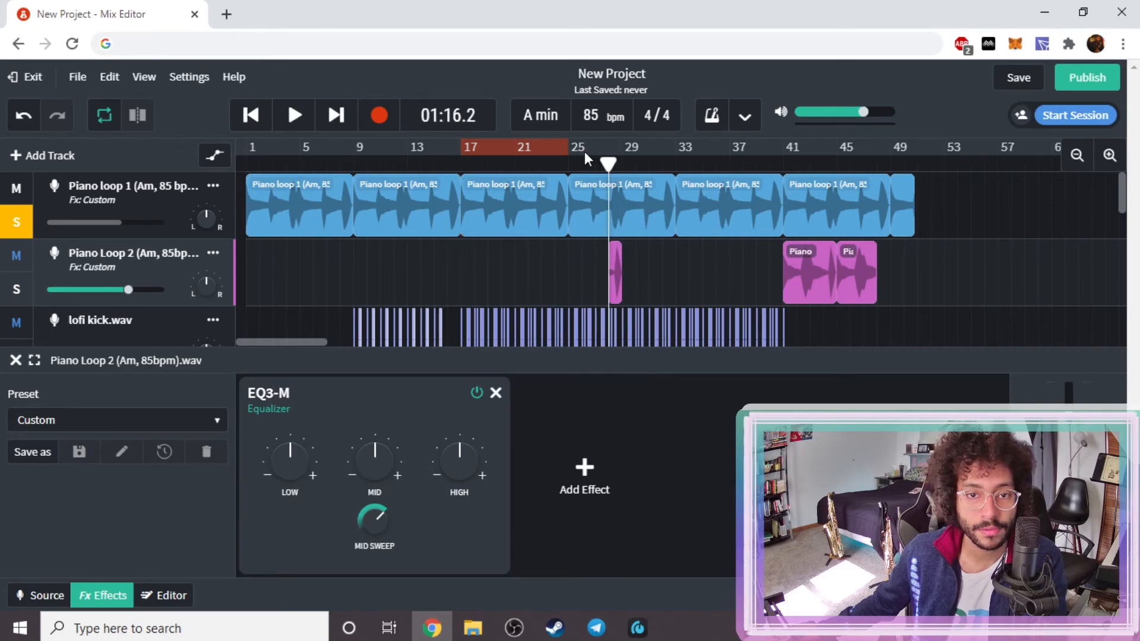
key(space)
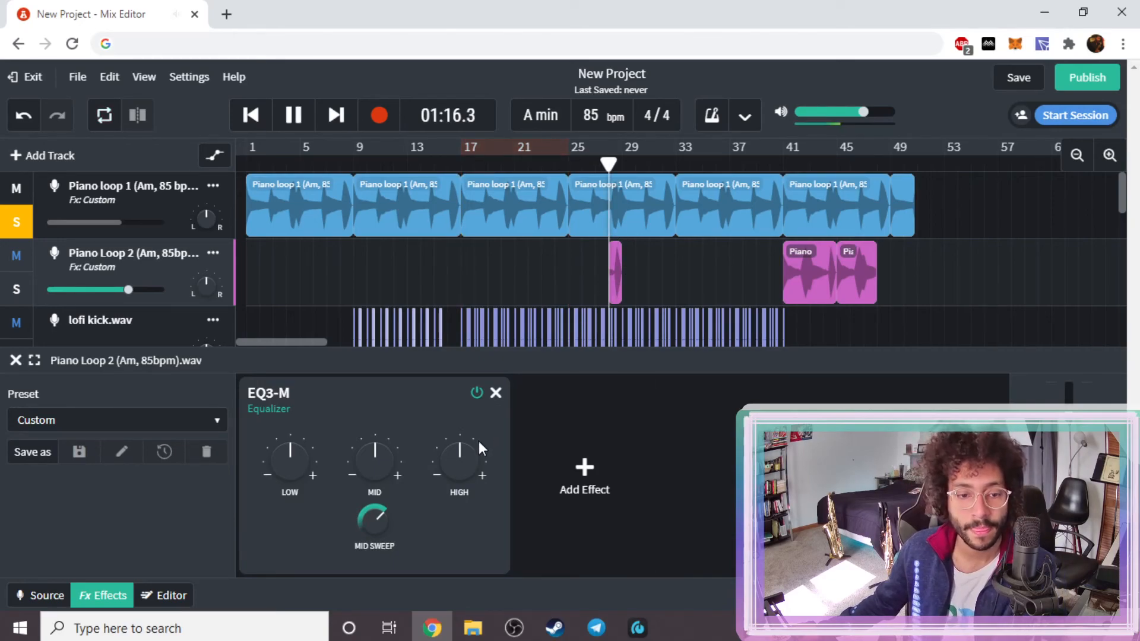
drag(475, 477, 468, 496)
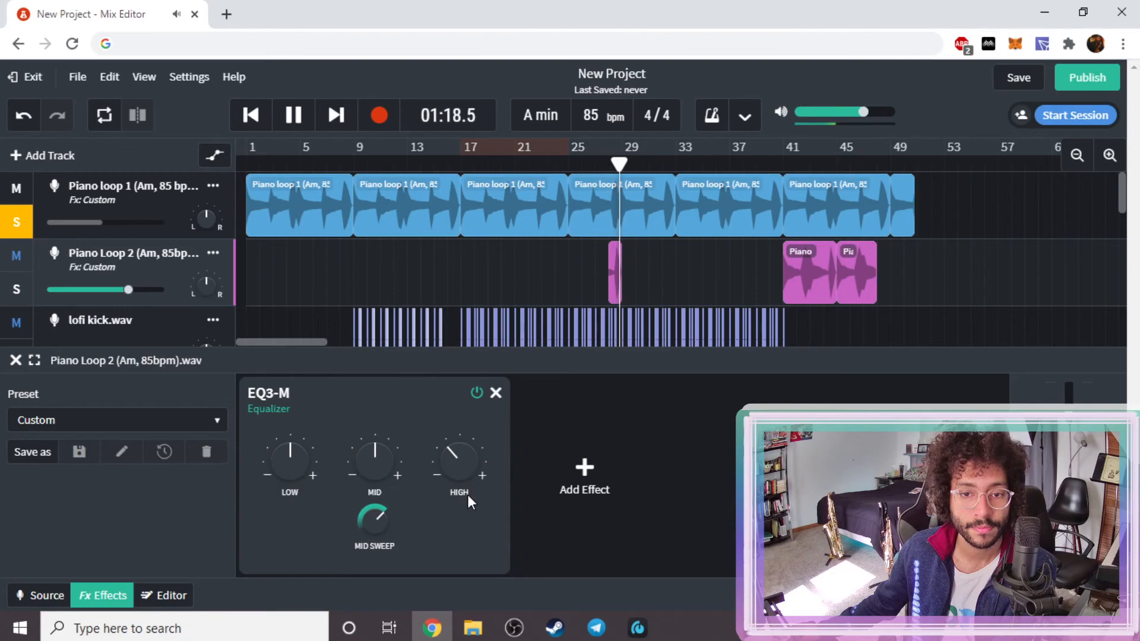
click(599, 161)
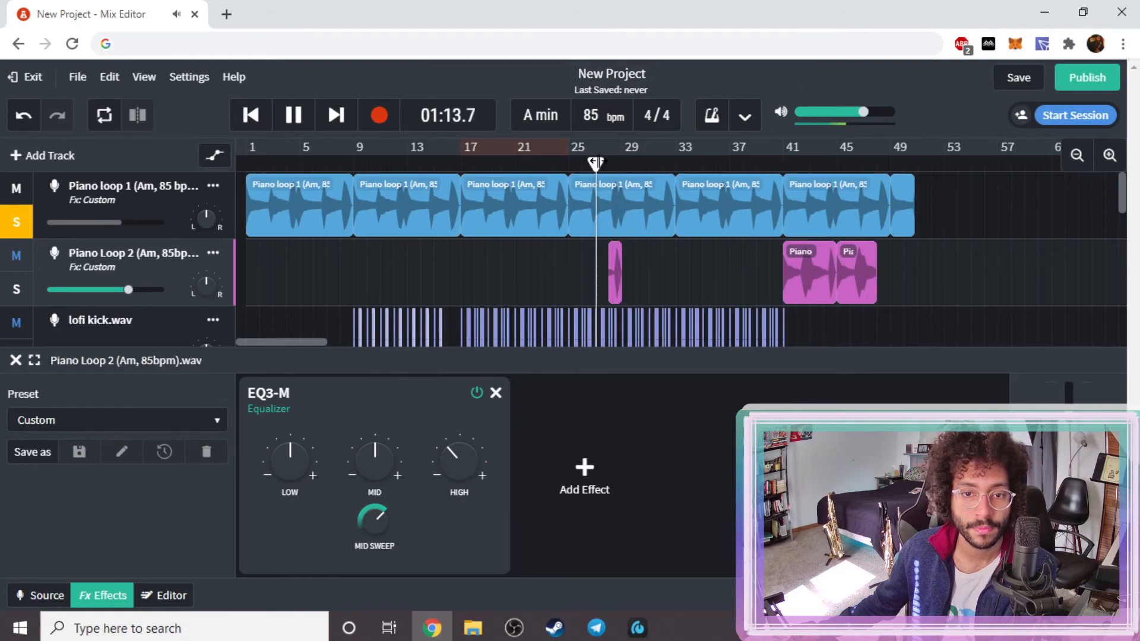
mouse_move(469, 477)
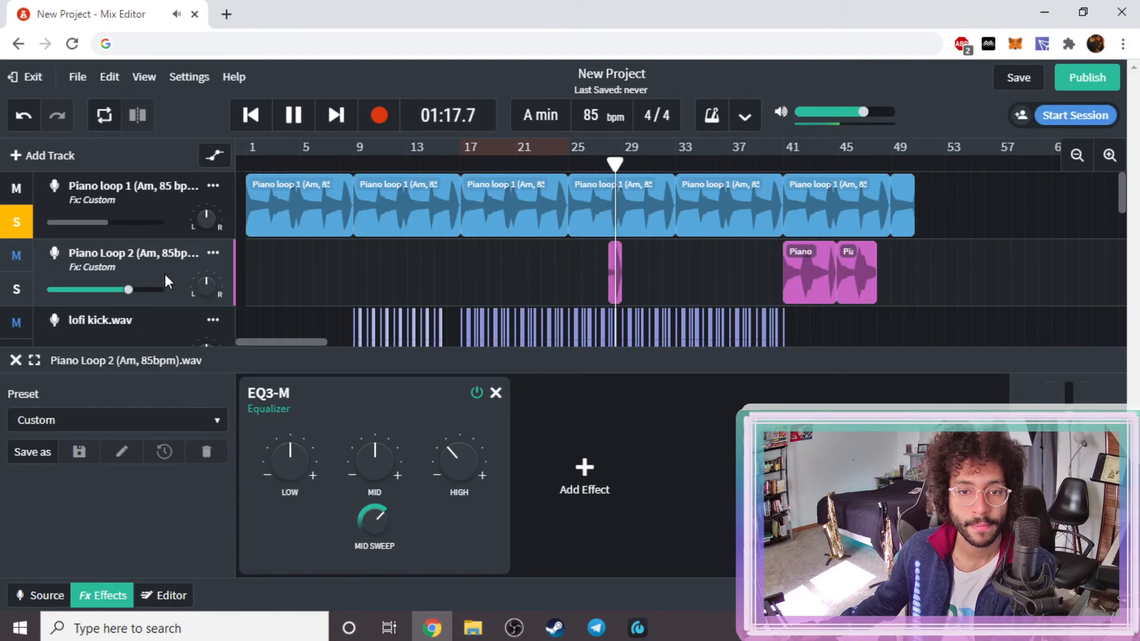
key(space)
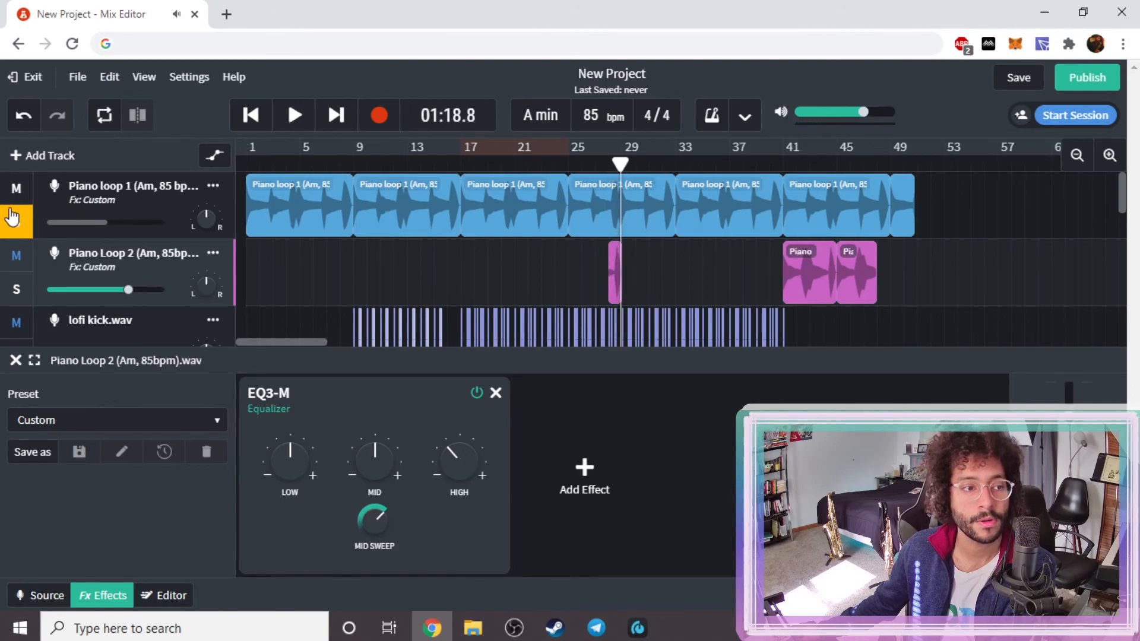
- Unsolo Piano loop 1 and play the passage leading into the short Piano Loop 2 clip with all tracks, keeping Piano loop 1 selected
click(22, 225)
click(592, 188)
click(602, 168)
key(space)
mouse_move(486, 451)
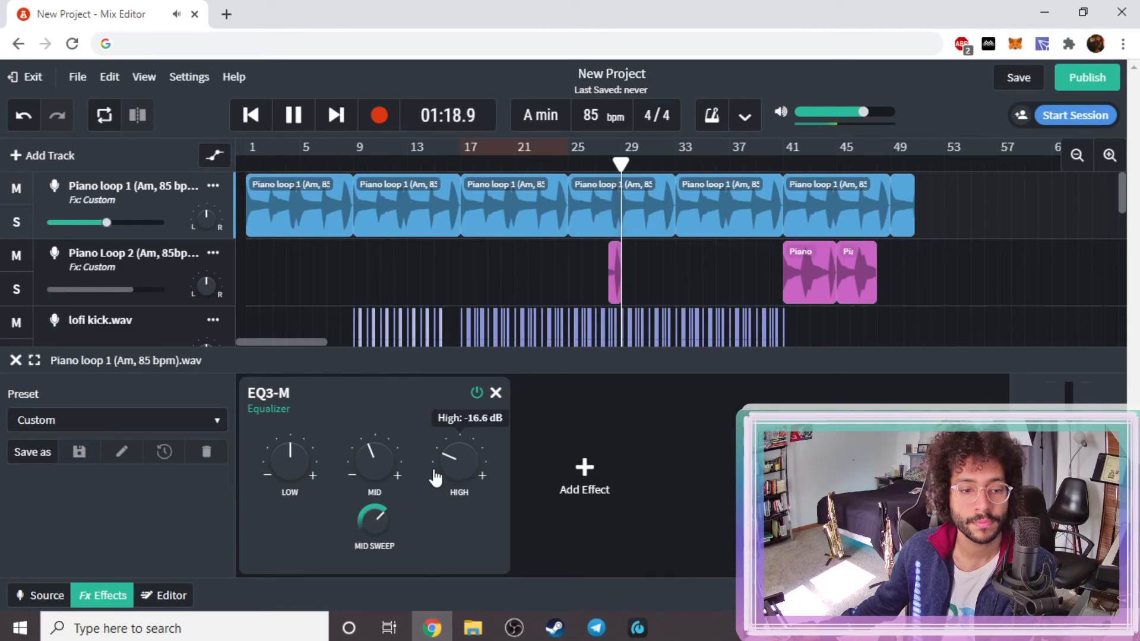
key(space)
- Cut Piano loop 1's EQ3-M mid band to -12.6 dB, reduce its low band, and play back the passage near bar 28
mouse_move(380, 456)
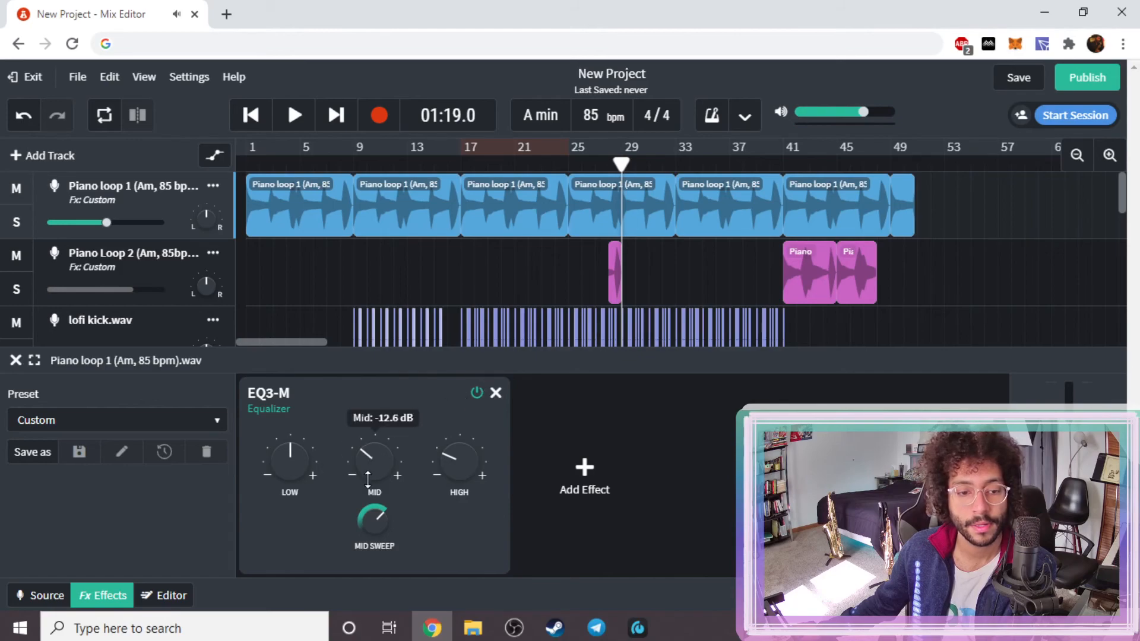
drag(294, 466, 287, 500)
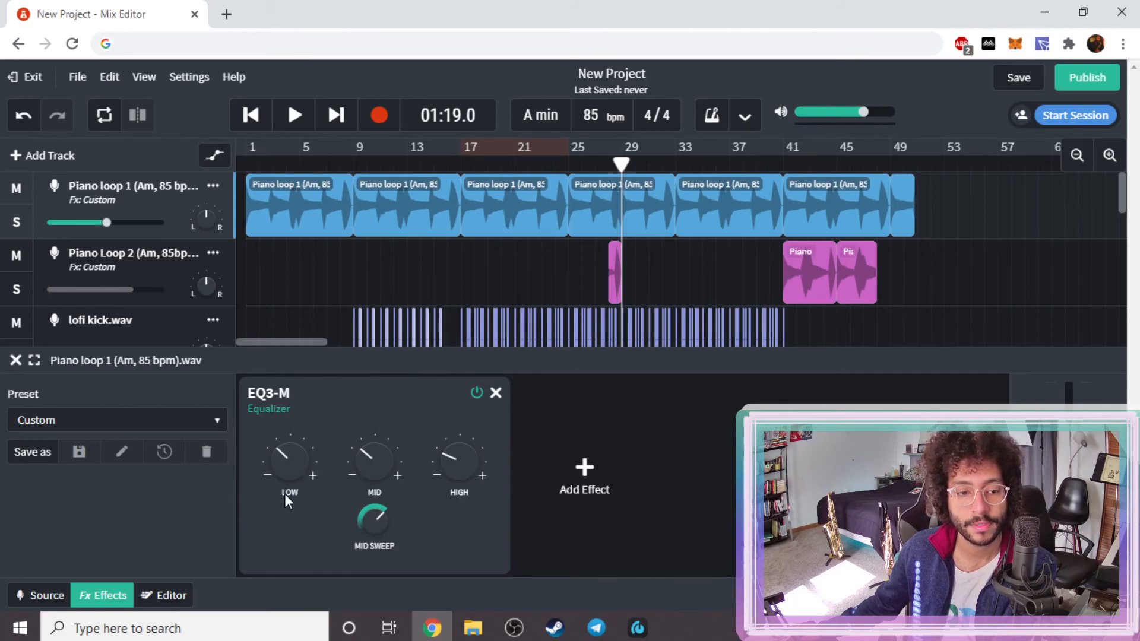
click(600, 171)
key(space)
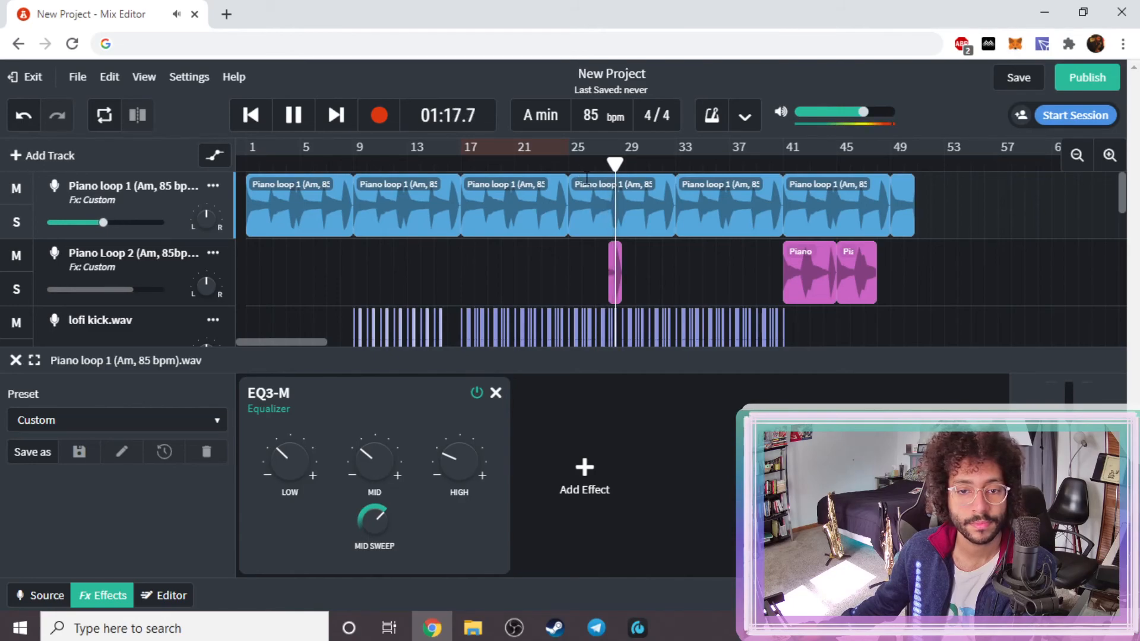
key(space)
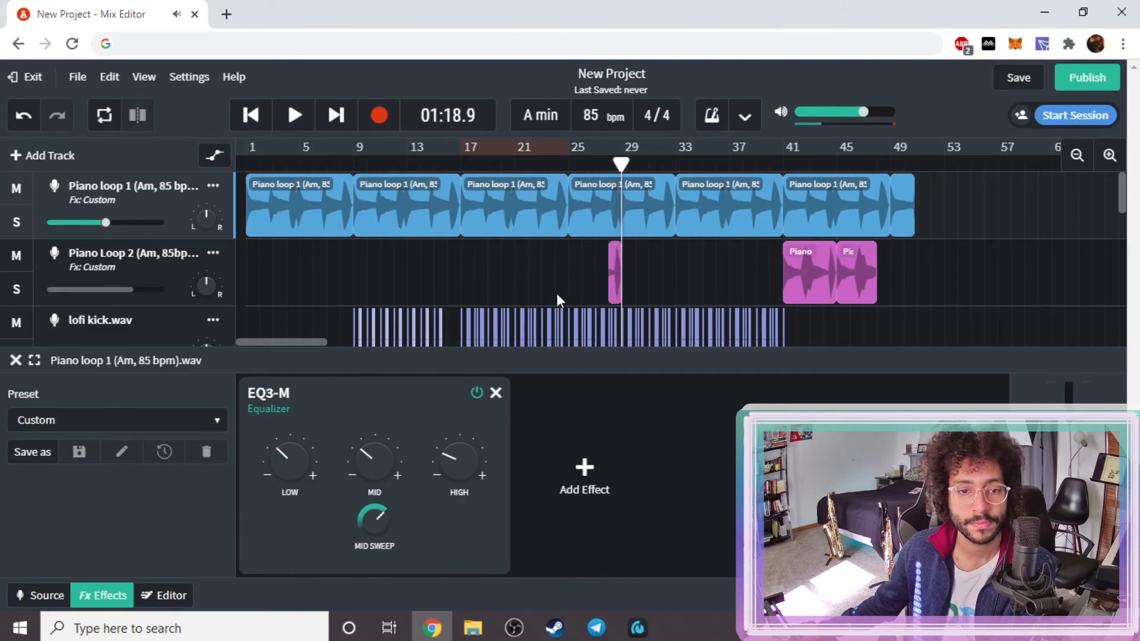
- Lower Piano Loop 2's volume automation point at its short clip near bar 28 to -3.1 dB and play back that passage
click(135, 283)
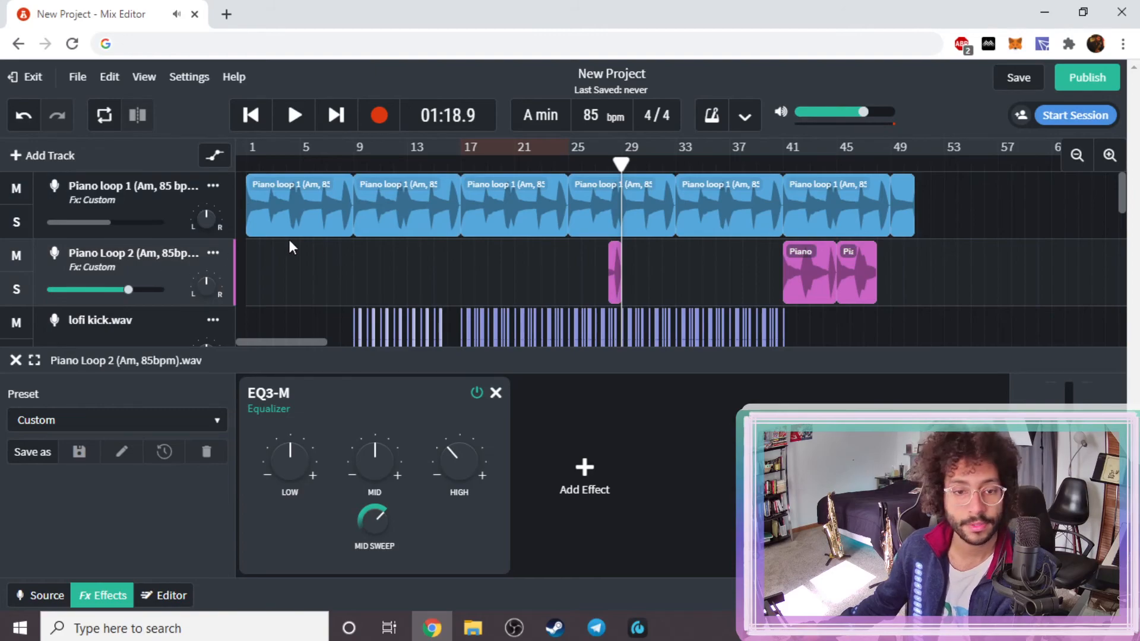
key(a)
click(607, 255)
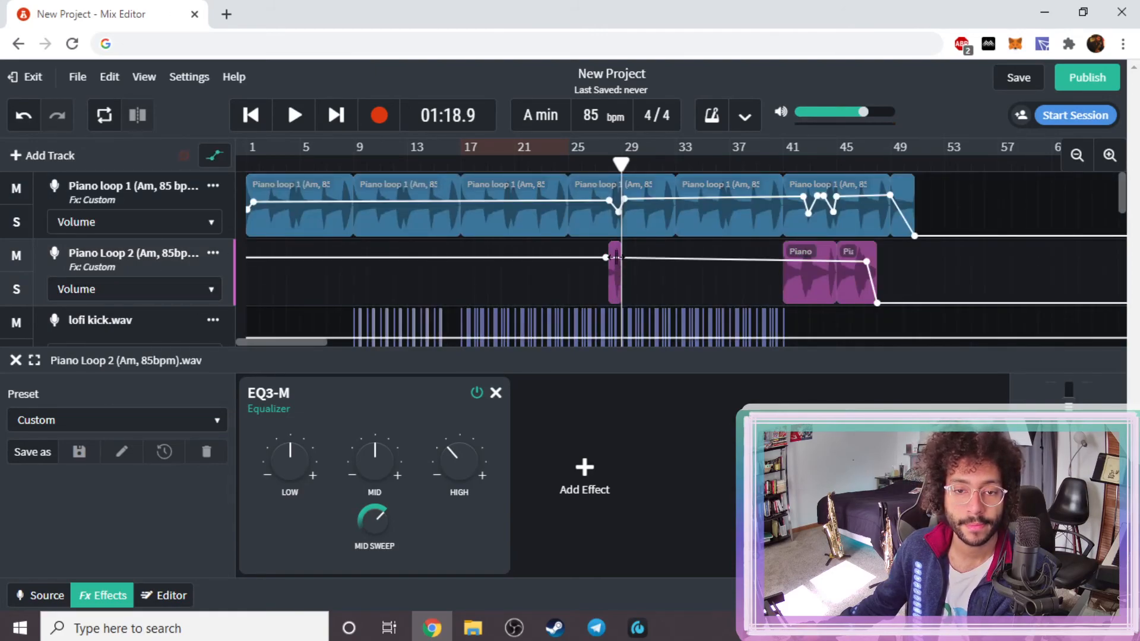
drag(605, 258, 617, 267)
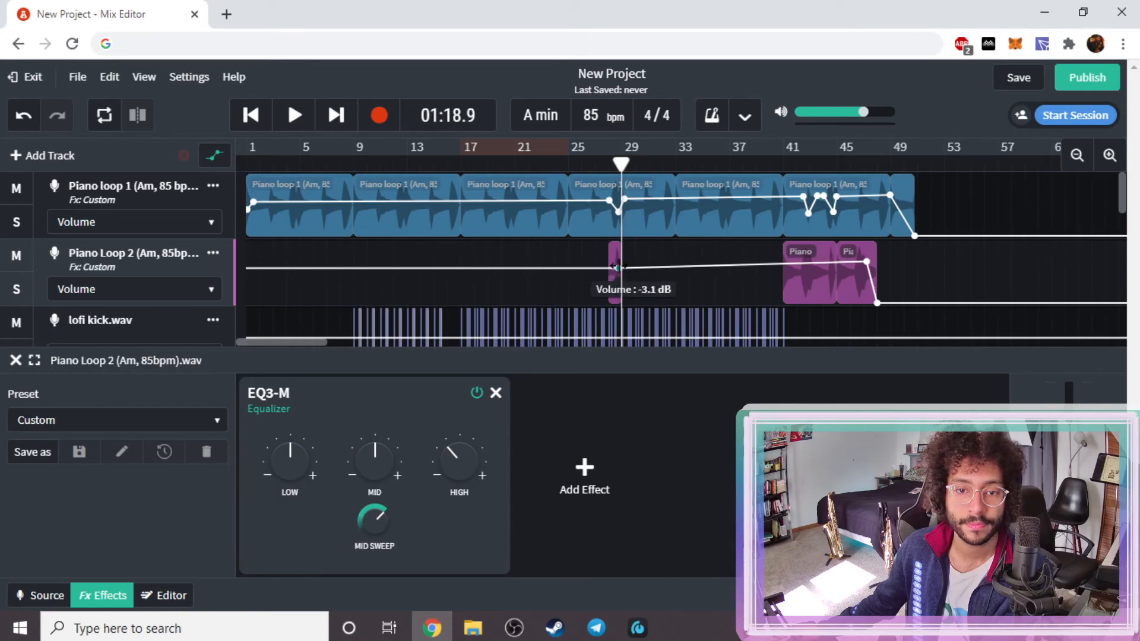
click(604, 152)
key(space)
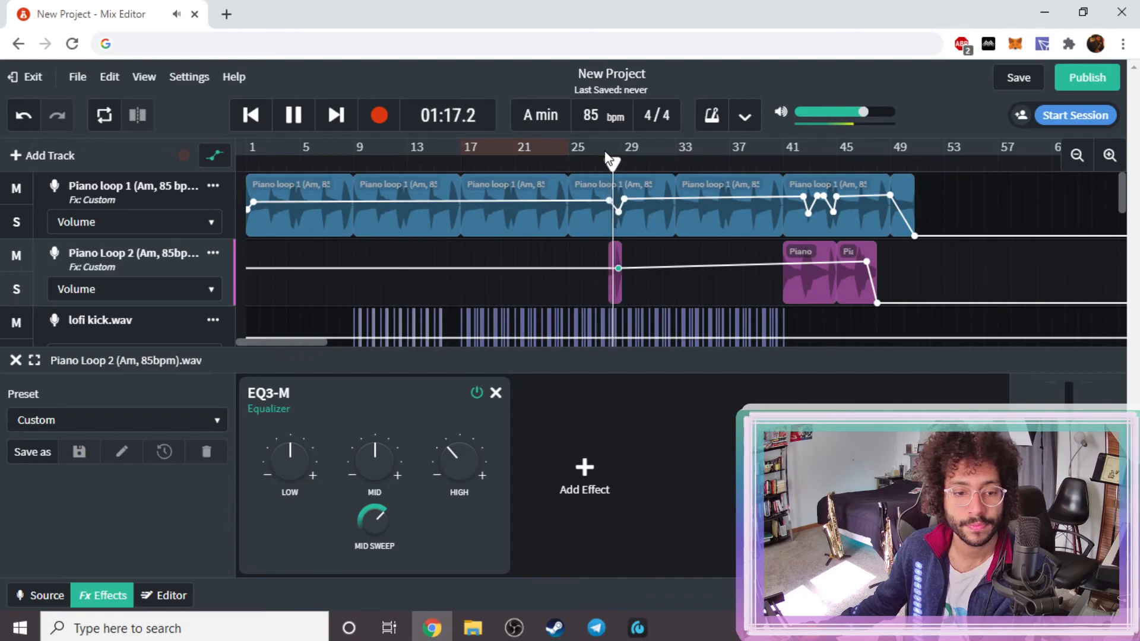
key(space)
- Reduce the high band of Piano Loop 2's EQ3-M further, replay the short clip near bar 28, and close the effects view
drag(449, 496, 465, 523)
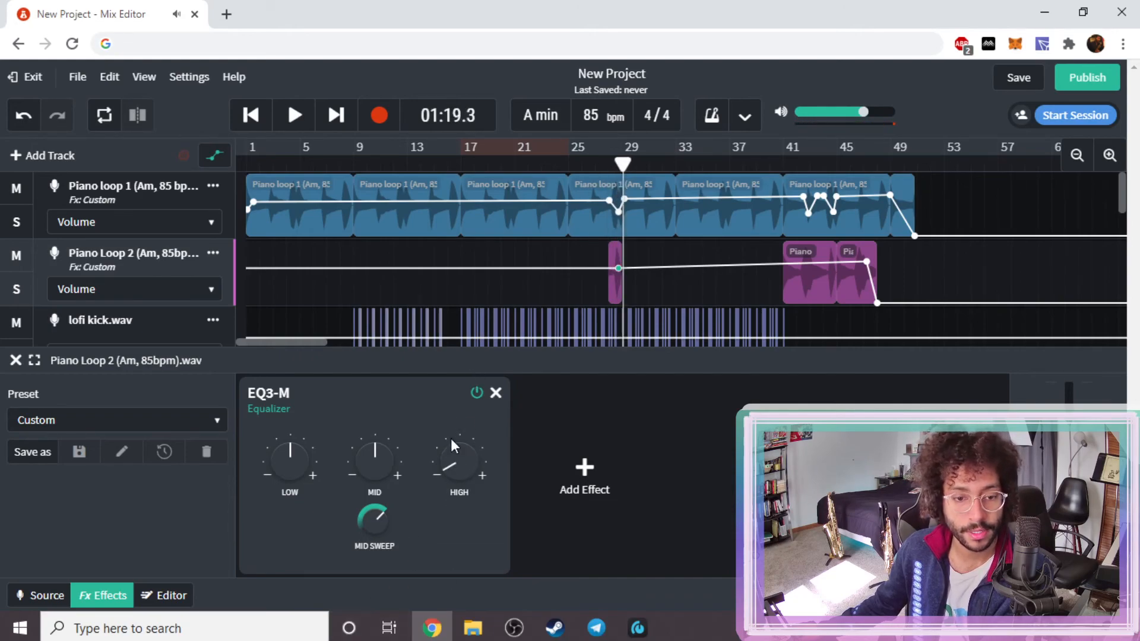
click(610, 159)
key(space)
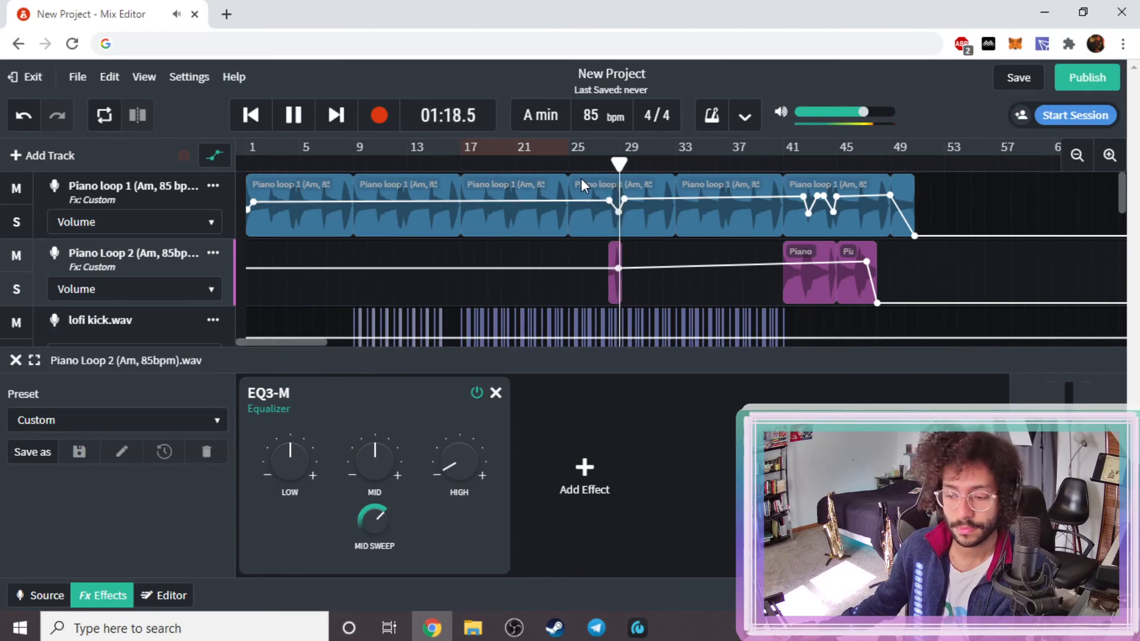
key(space)
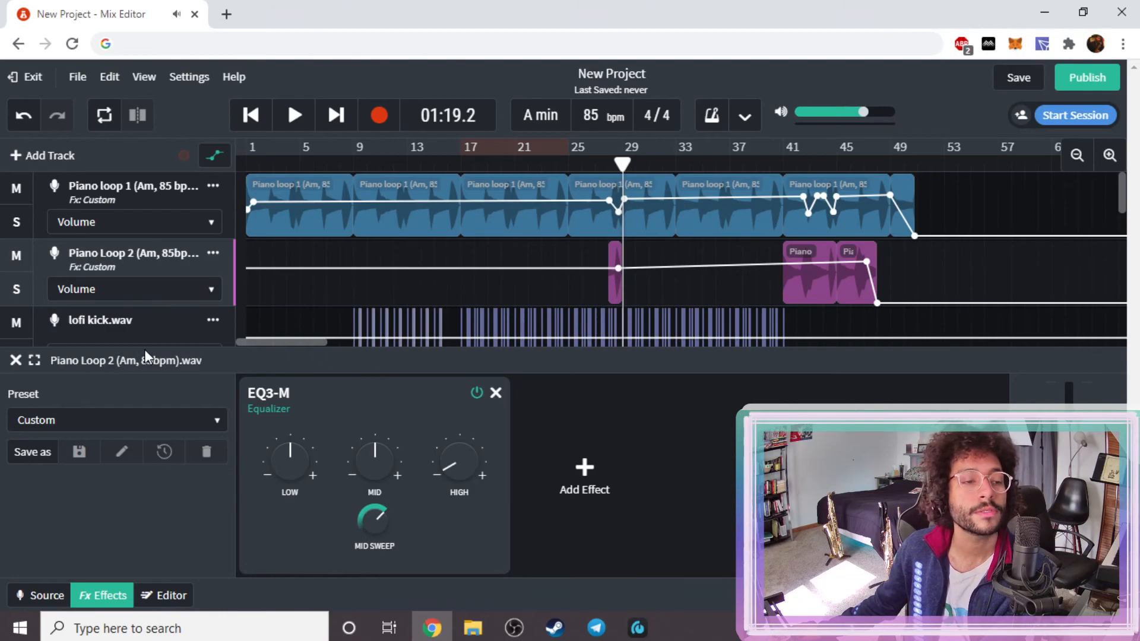
click(15, 360)
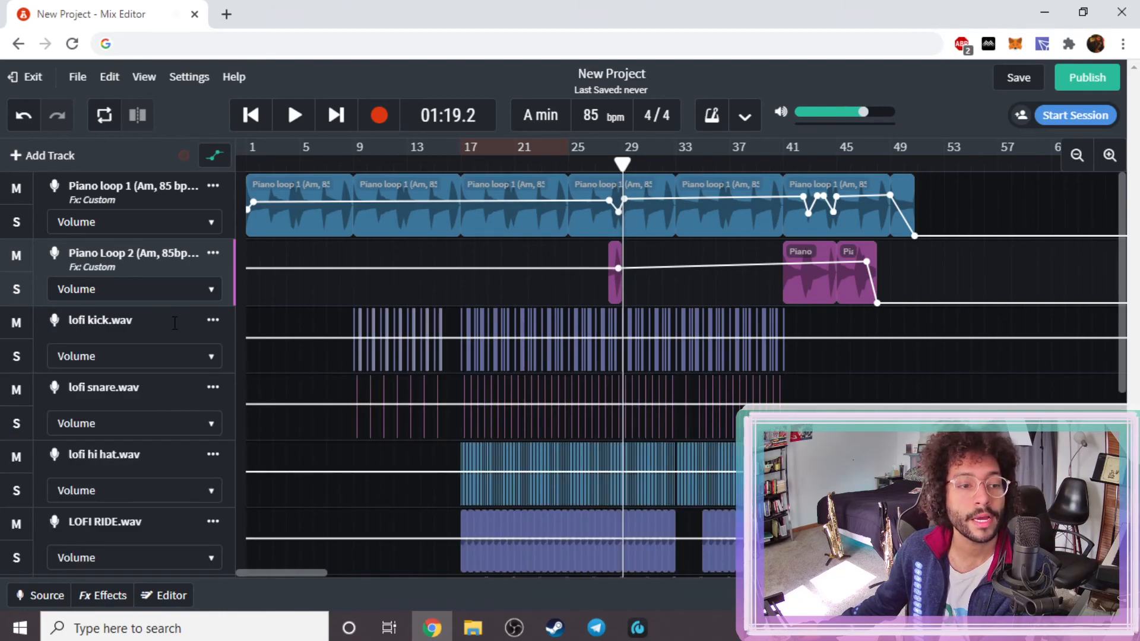
- Hide the track automation and add the recommended EQ3-M equalizer to the lofi kick track
key(a)
click(151, 339)
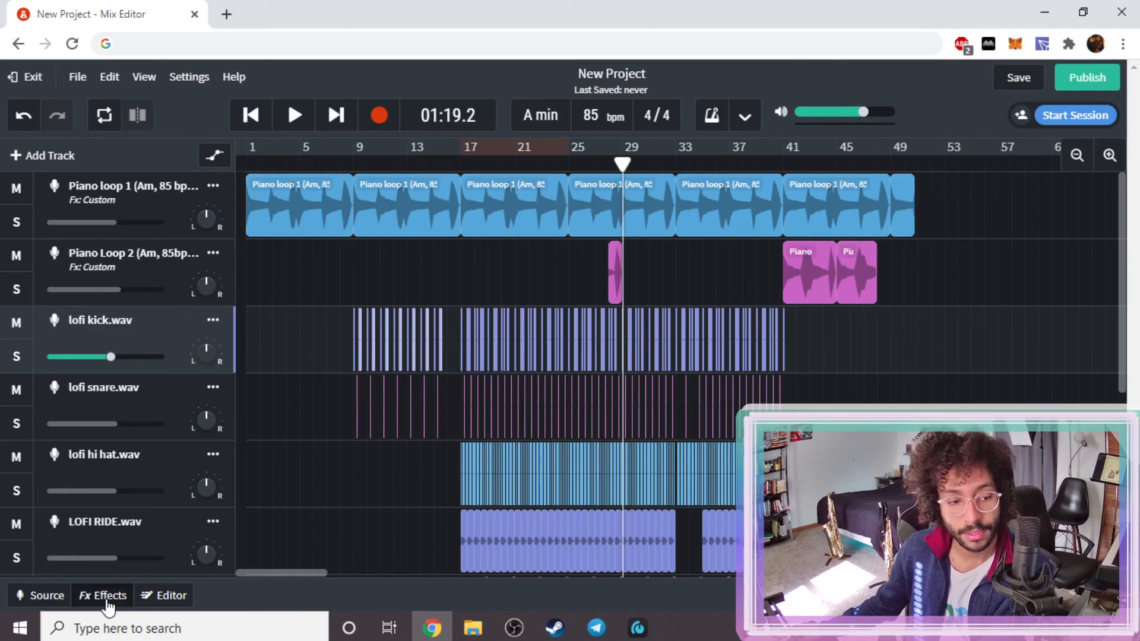
click(324, 493)
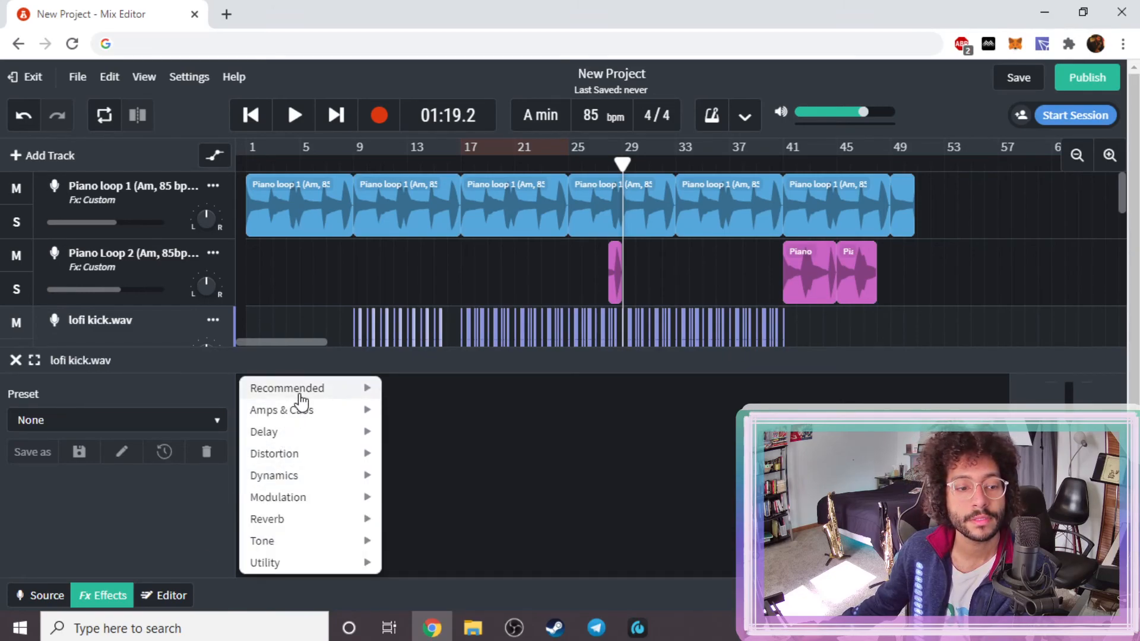
mouse_move(297, 391)
click(454, 416)
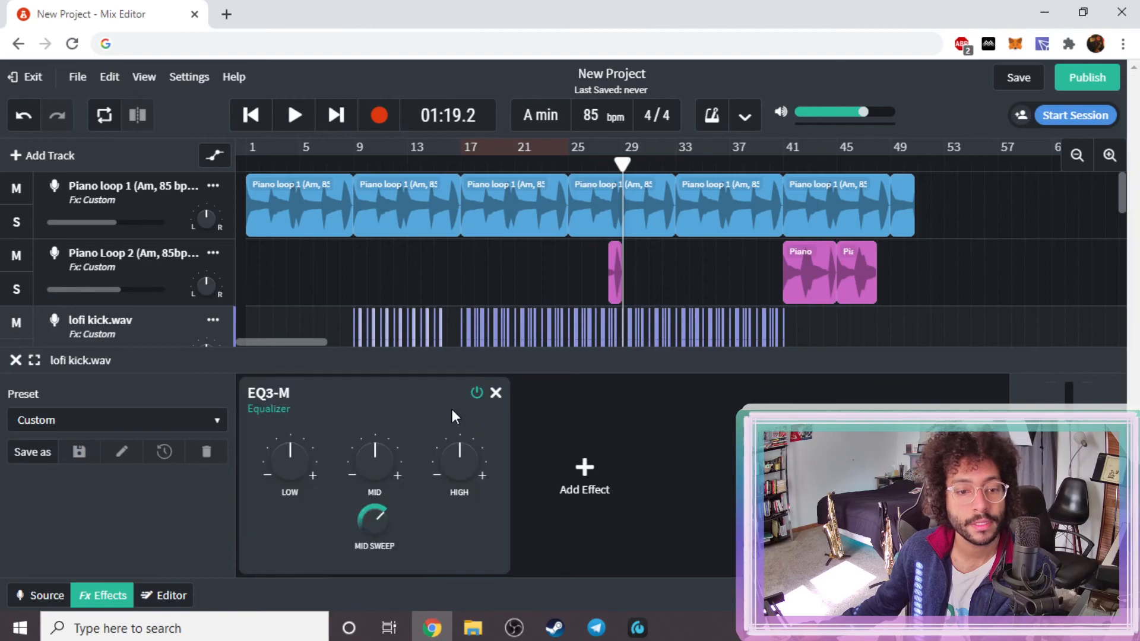
- Strongly cut the high band of the lofi kick's EQ3-M and play the beat from about bar 25
mouse_move(453, 461)
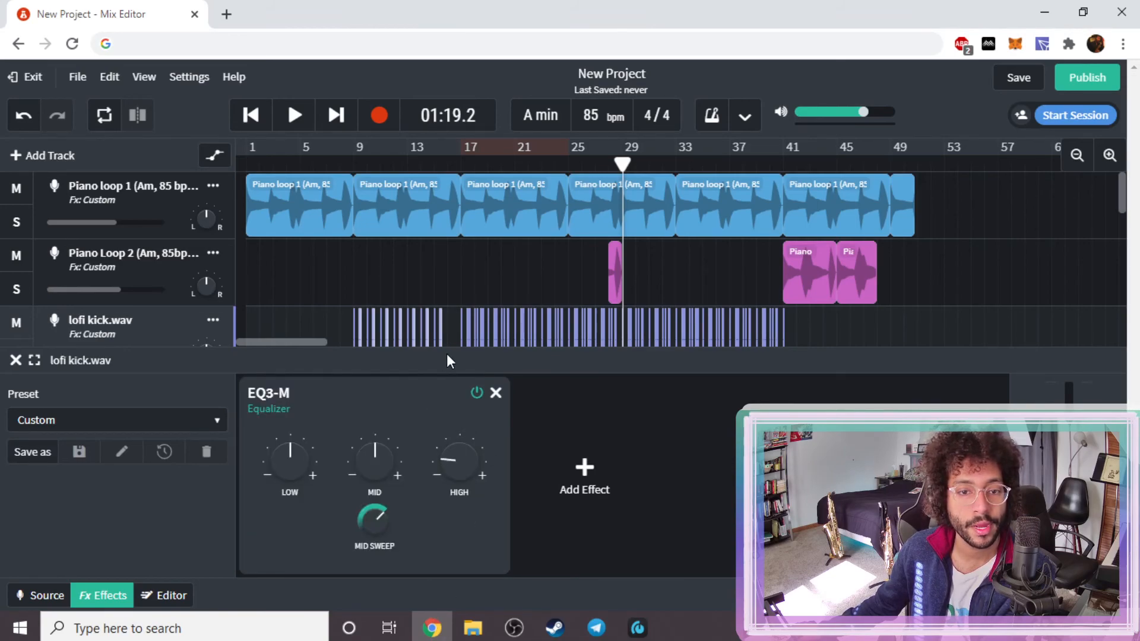
click(564, 169)
key(space)
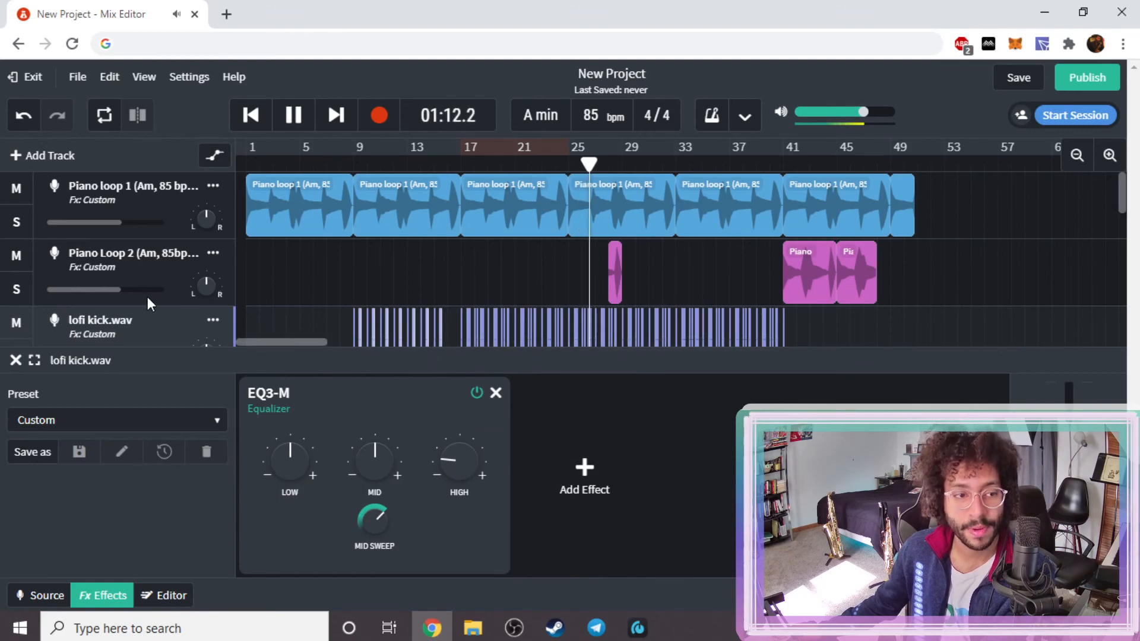
- Add the recommended EQ3-M equalizer to the lofi snare track while the beat plays
scroll(146, 288, down, 2)
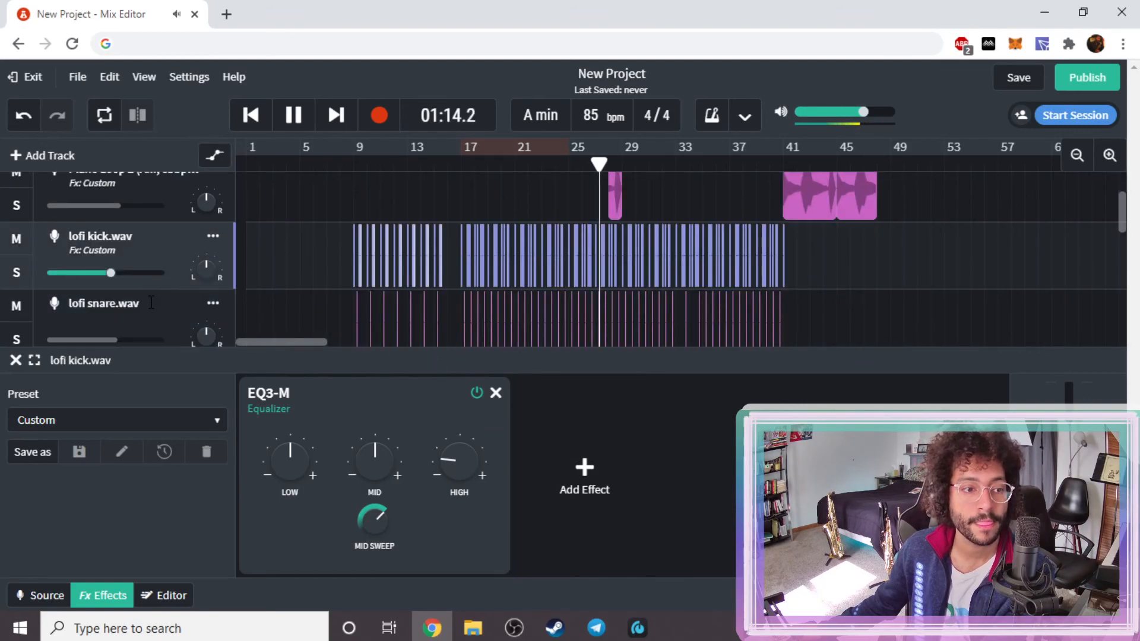
click(166, 310)
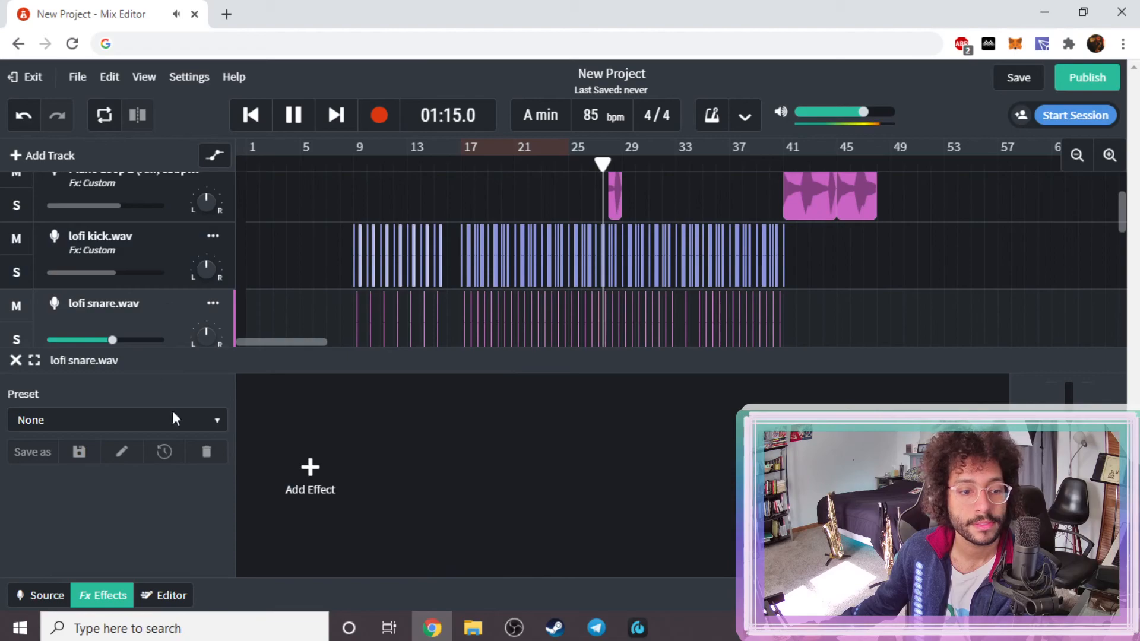
click(332, 490)
mouse_move(343, 389)
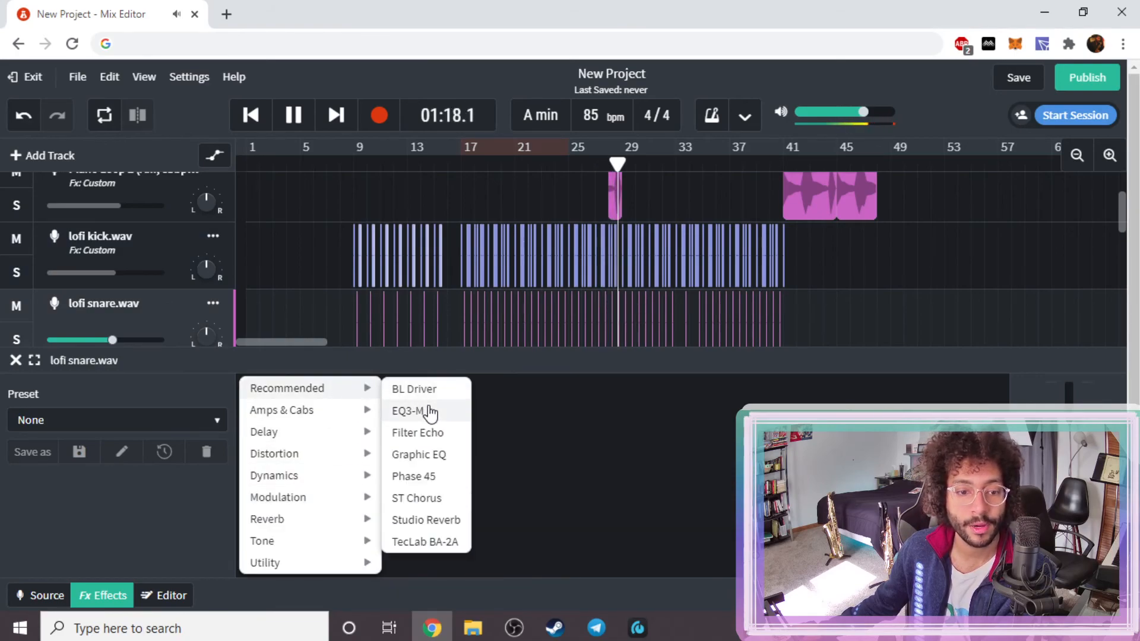
click(430, 412)
- Cut the lofi snare's EQ3-M high band to -8.5 dB and boost its mid band slightly
drag(460, 450, 467, 500)
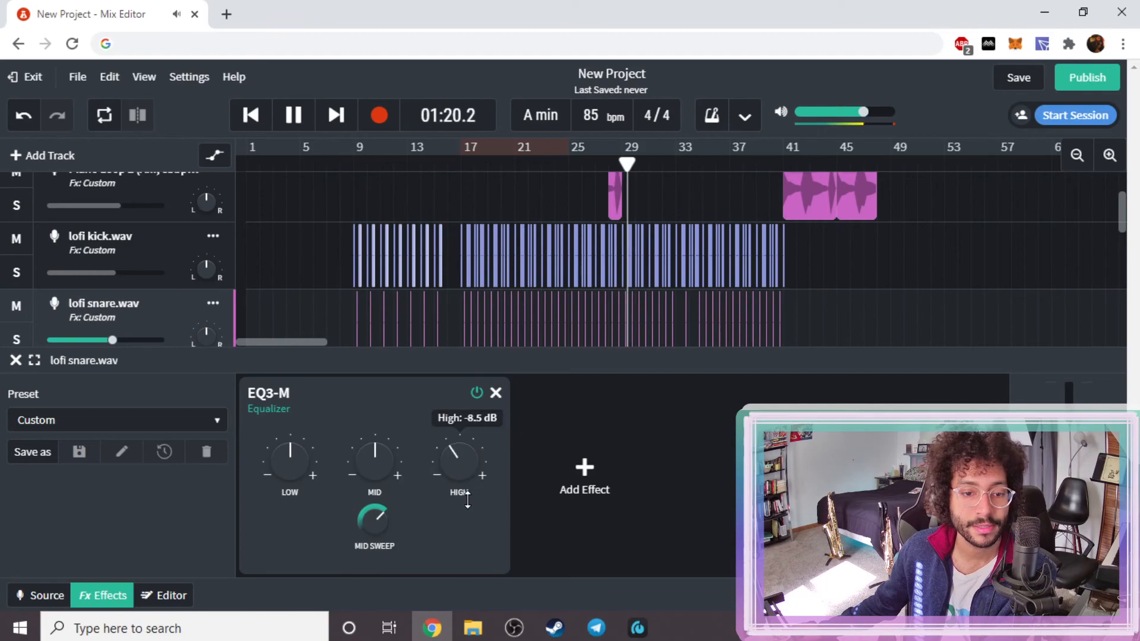
mouse_move(376, 492)
drag(371, 455, 389, 447)
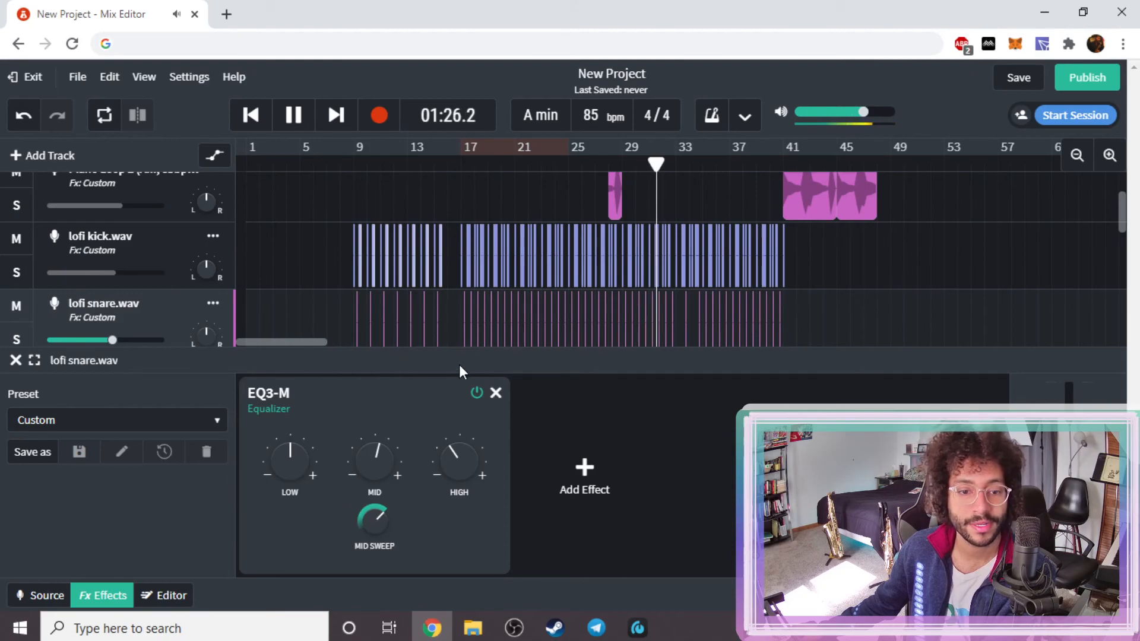
- Add the recommended EQ3-M equalizer to the lofi hi hat track while the beat plays
scroll(187, 261, down, 3)
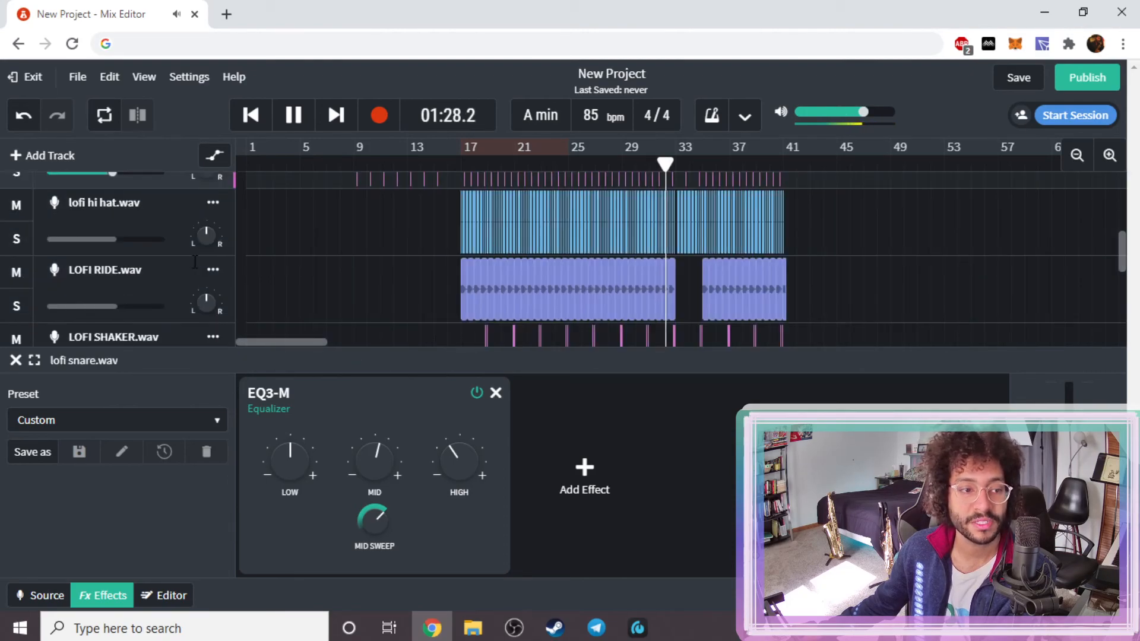
click(150, 204)
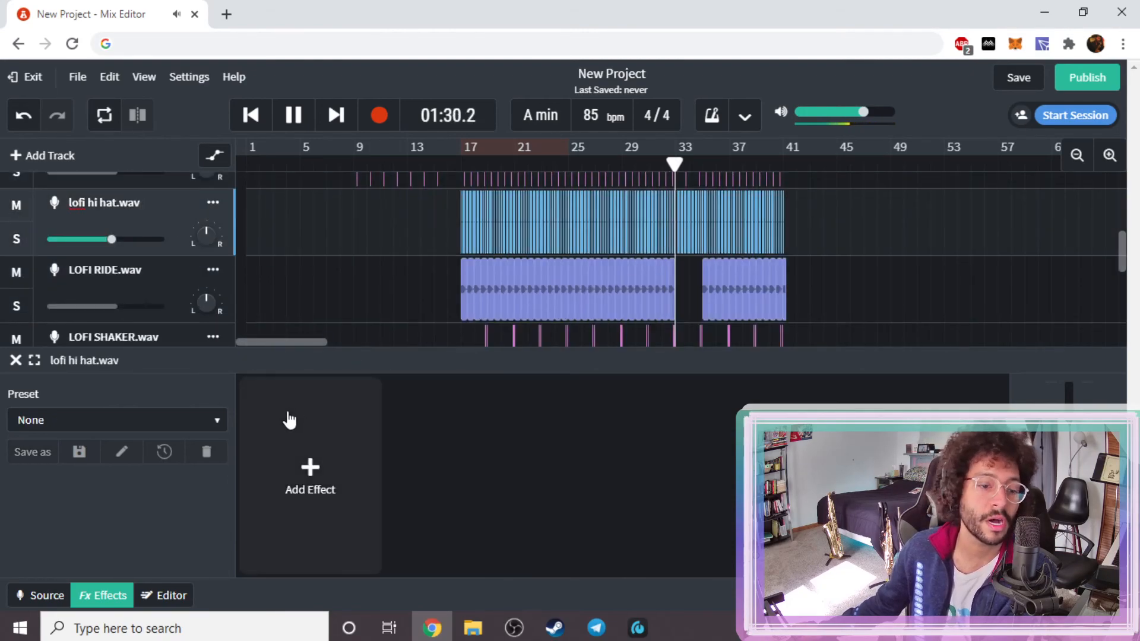
click(305, 437)
mouse_move(305, 438)
mouse_move(349, 389)
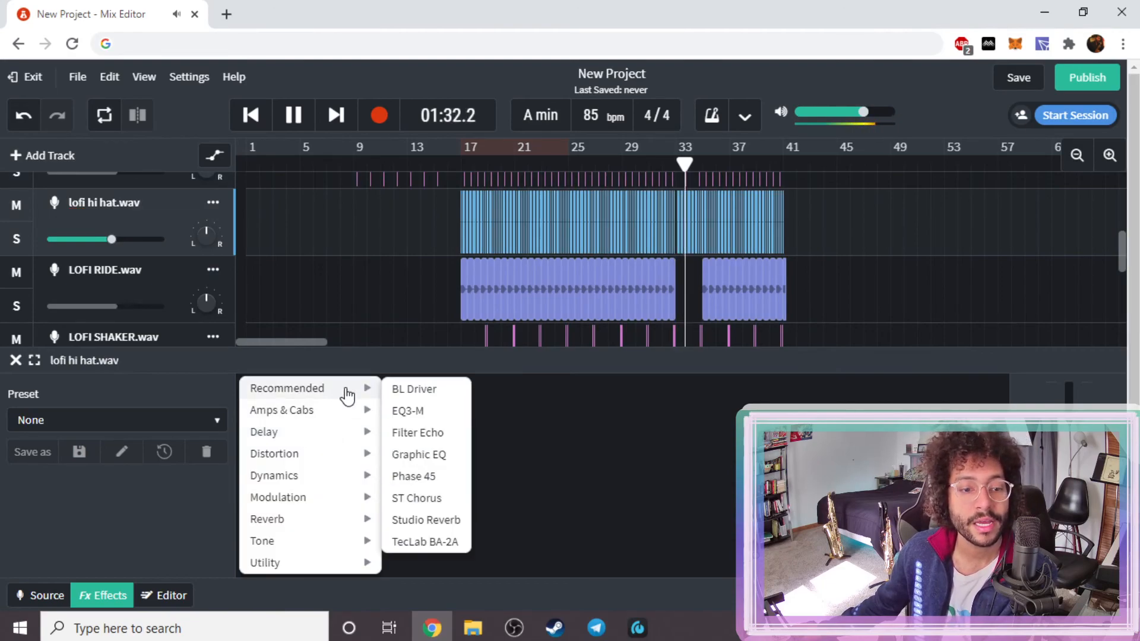
click(441, 419)
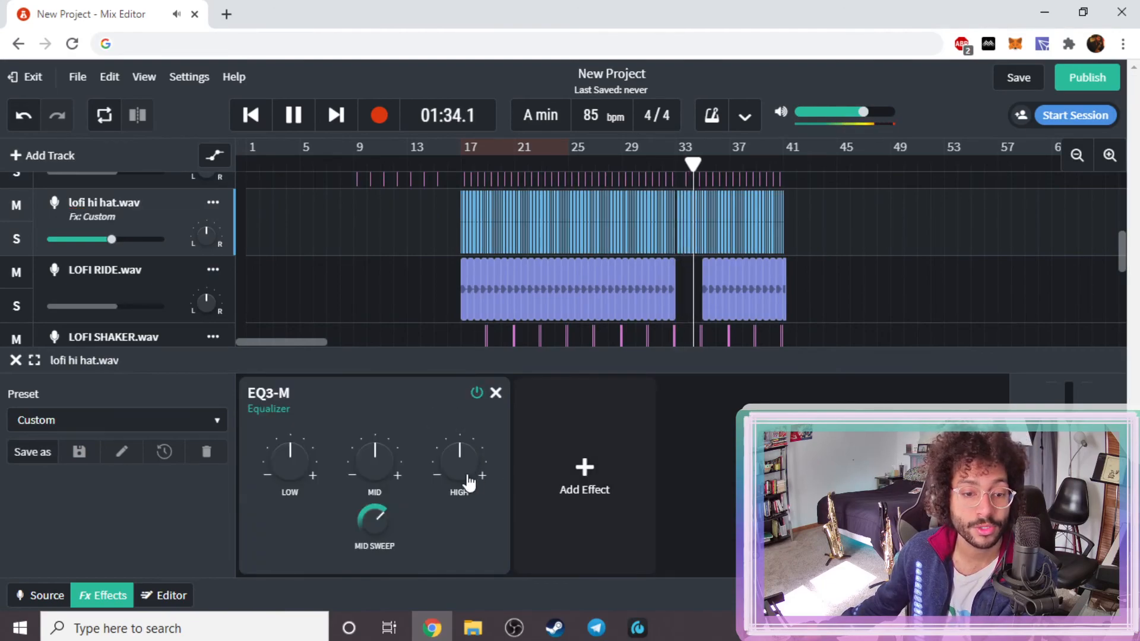
- Reduce the high band of the lofi hi hat's EQ3-M and lower its mid band very slightly
drag(459, 460, 427, 494)
drag(437, 452, 451, 469)
mouse_move(376, 460)
mouse_down()
mouse_move(395, 429)
mouse_move(389, 456)
mouse_up()
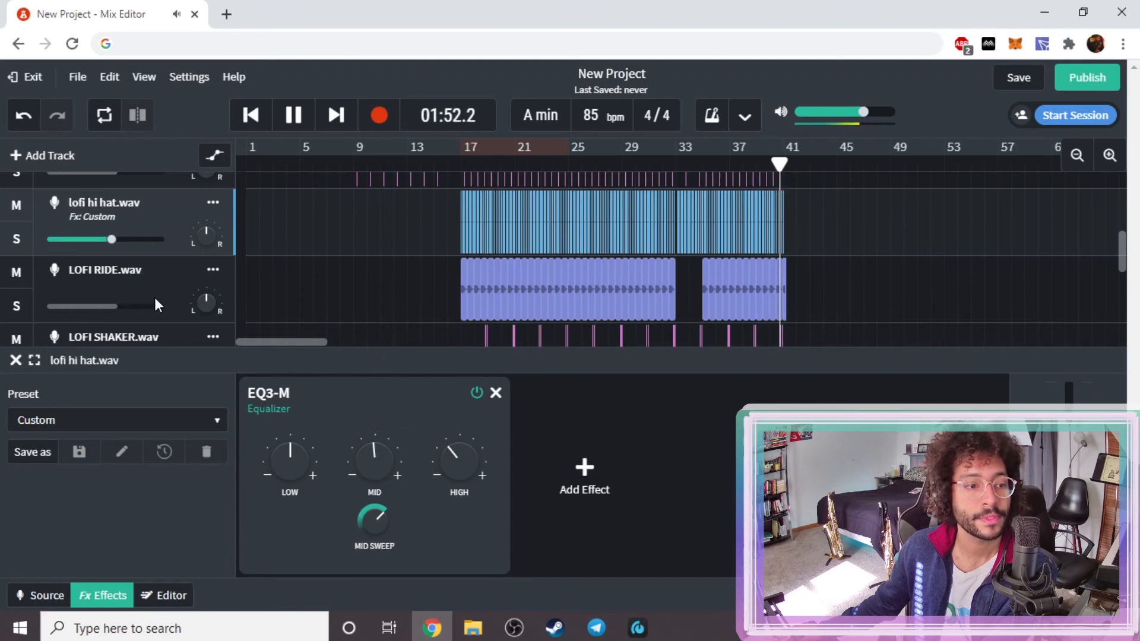
- Add the recommended EQ3-M equalizer to the LOFI SHAKER track while replaying the beat from about bar 27
click(166, 338)
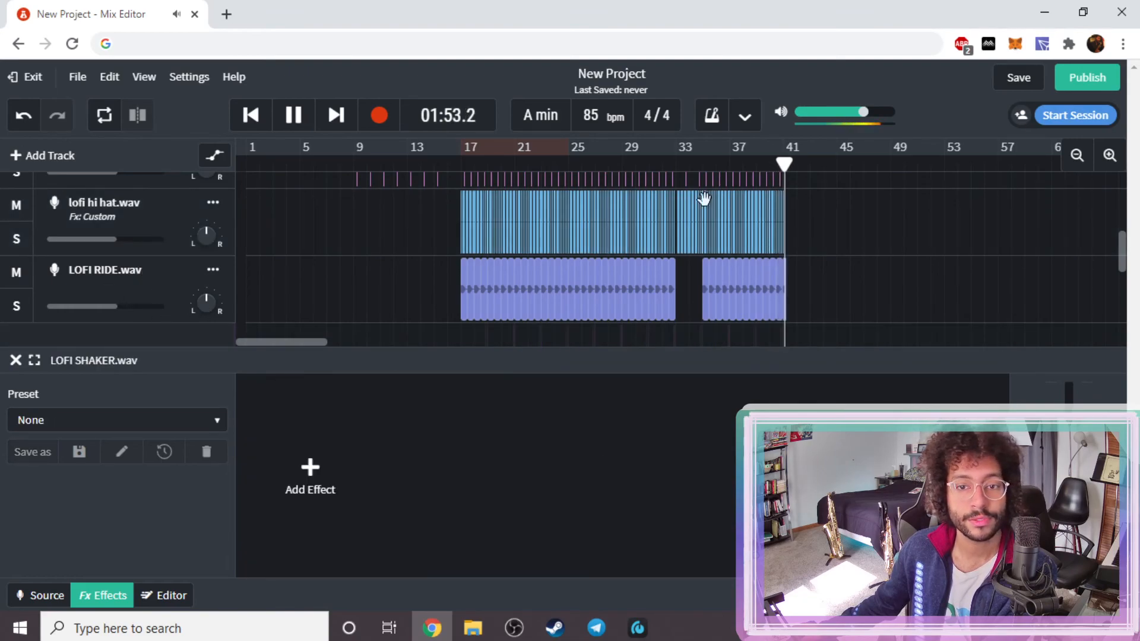
click(601, 167)
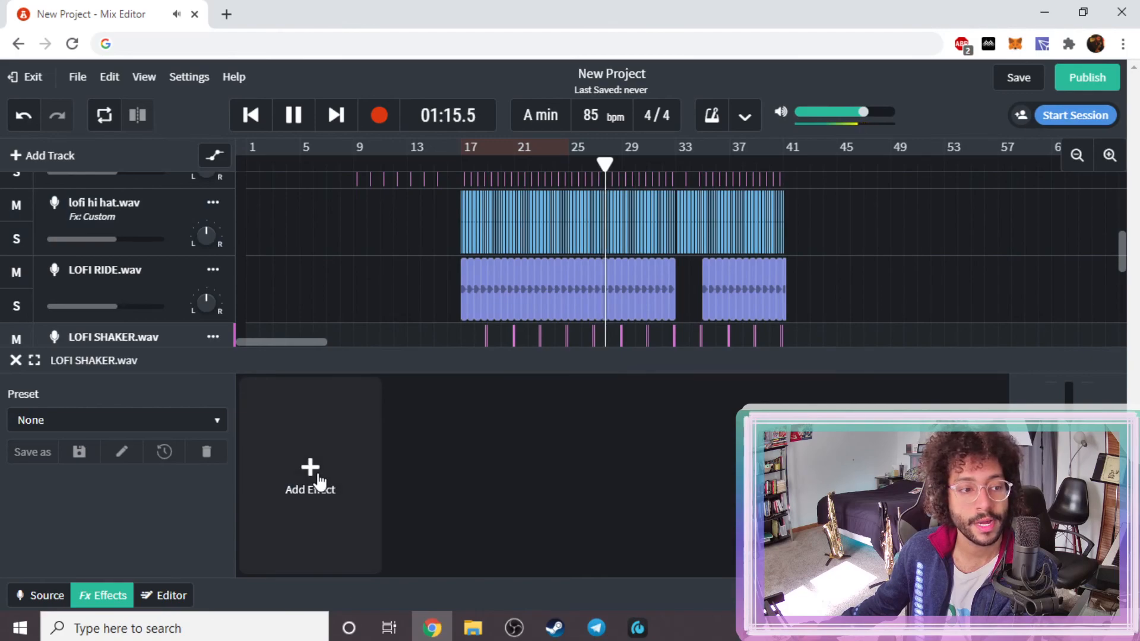
click(318, 480)
mouse_move(361, 476)
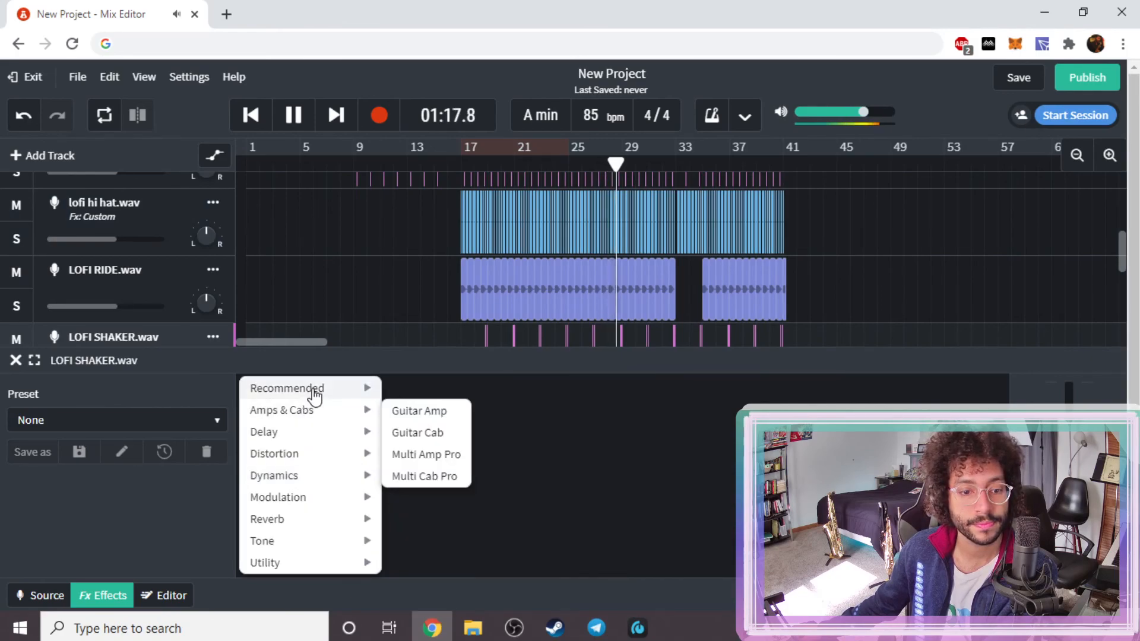
mouse_move(360, 396)
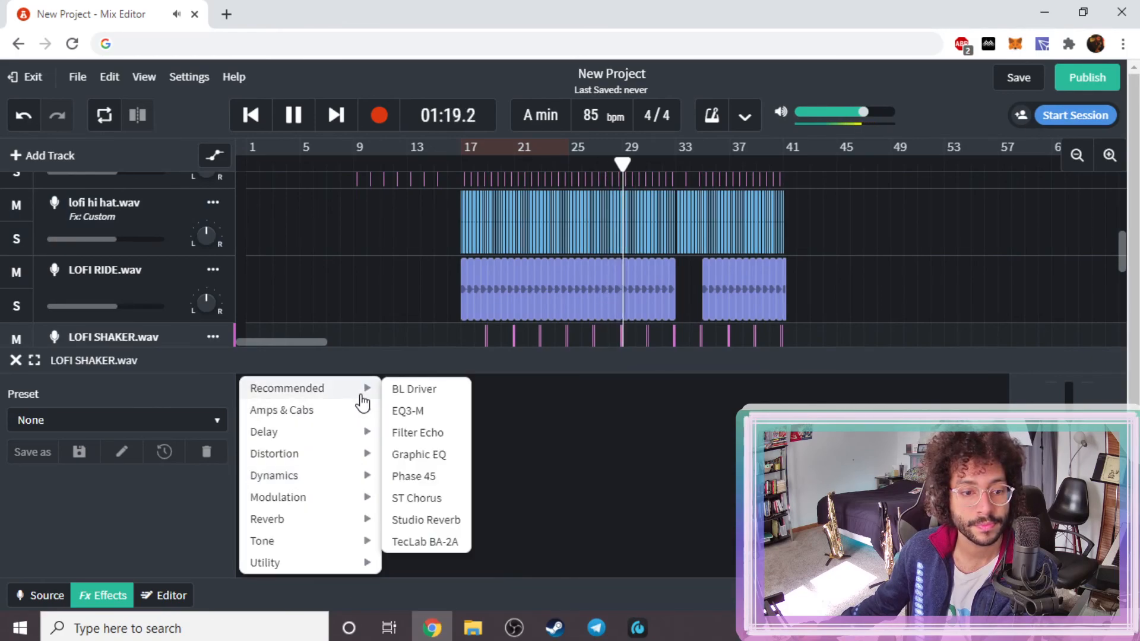
click(407, 410)
- Reduce the high and mid bands of the LOFI SHAKER's EQ3-M and replay the shaker hit near bar 31
drag(450, 471, 458, 481)
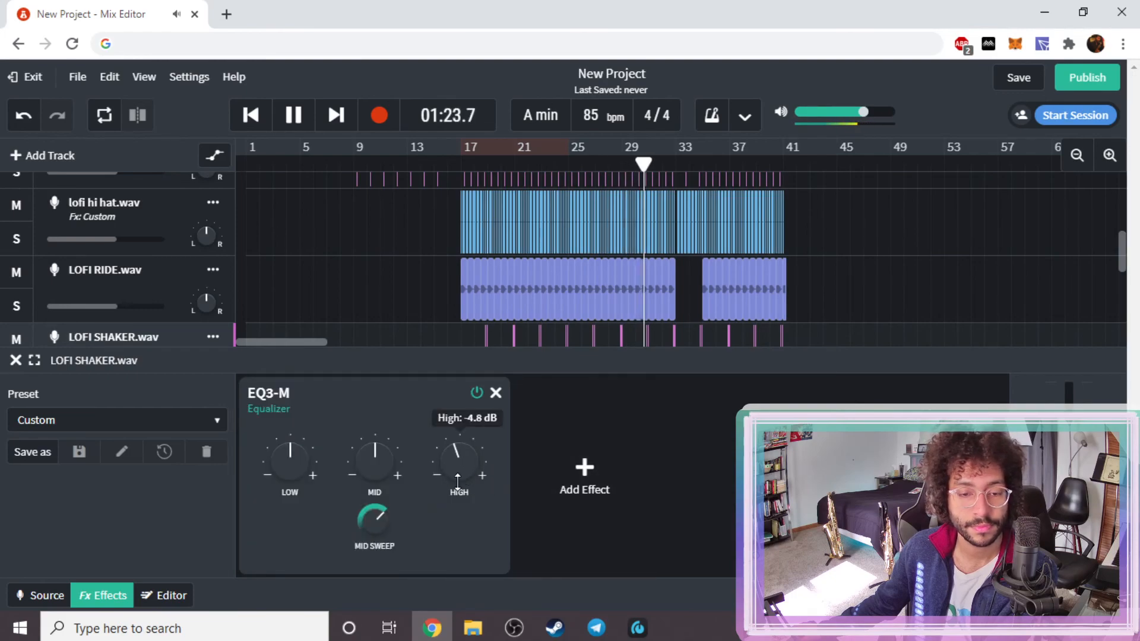
drag(457, 481, 440, 510)
drag(375, 458, 377, 474)
click(646, 166)
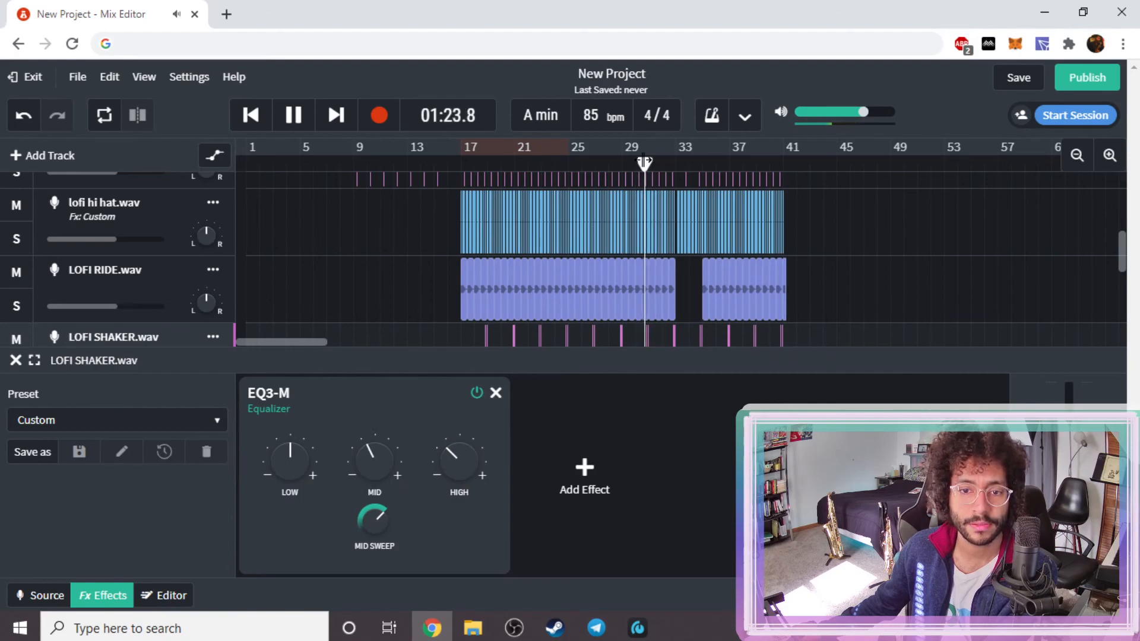
key(space)
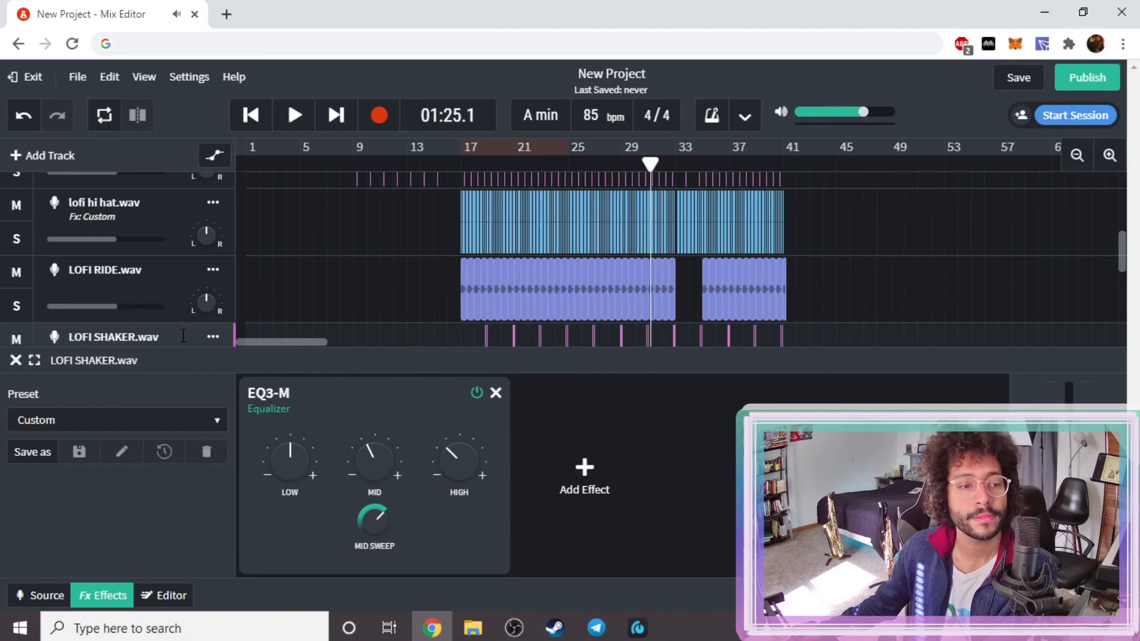
- Show the track automation, add a slightly lowered LOFI SHAKER volume point near bar 25, and play back from about bar 30
key(a)
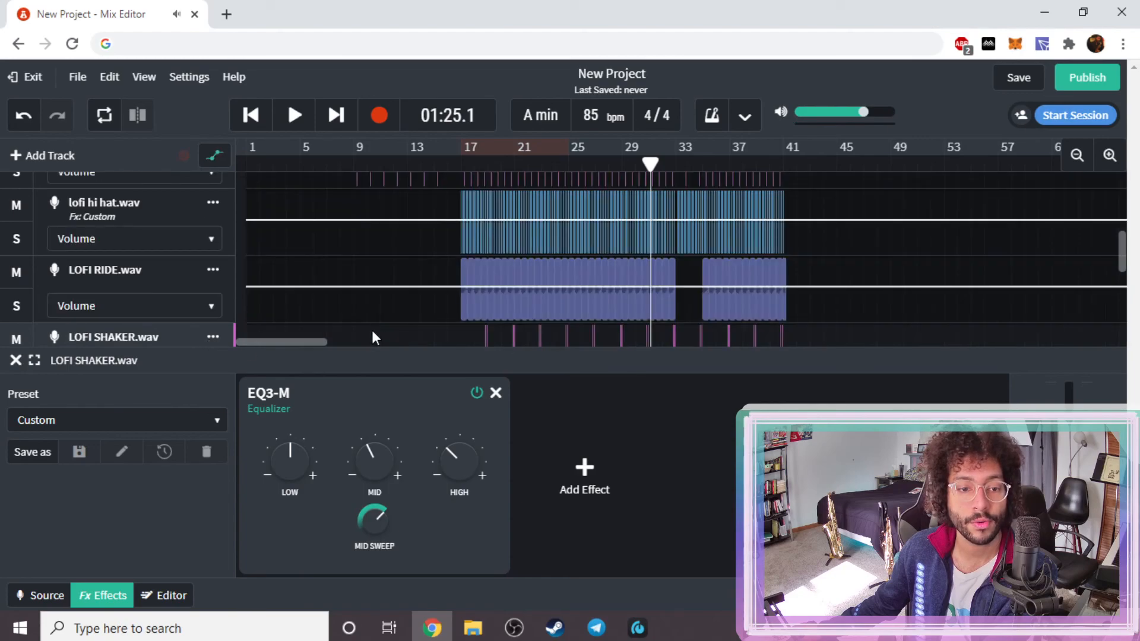
scroll(355, 186, down, 1)
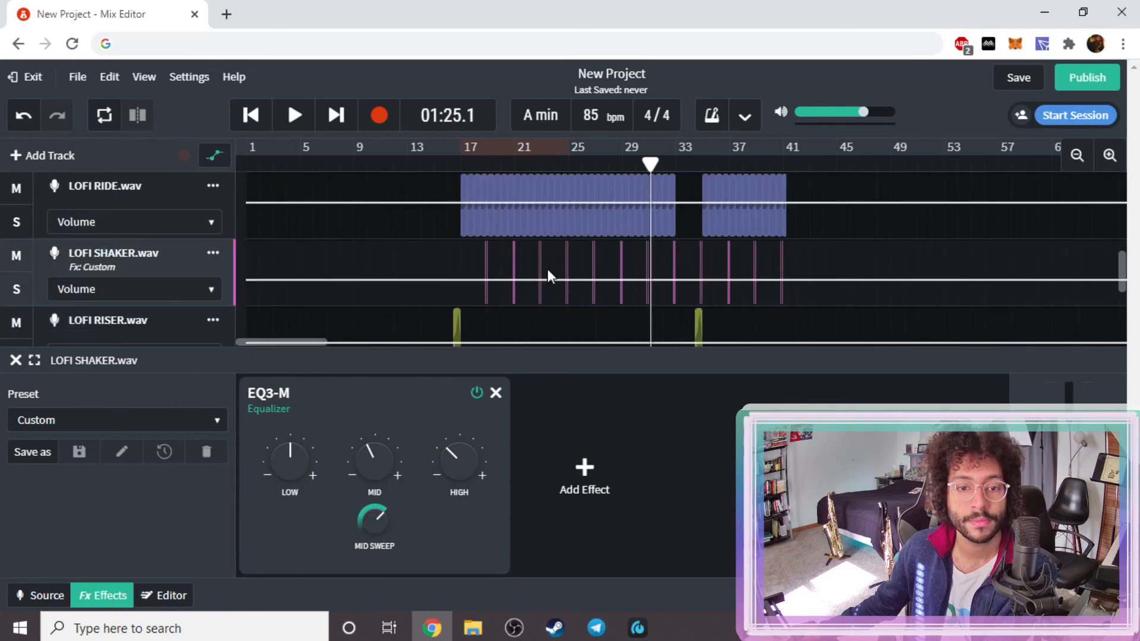
mouse_move(565, 280)
mouse_down()
mouse_move(561, 295)
mouse_move(567, 283)
mouse_up()
key(space)
click(637, 153)
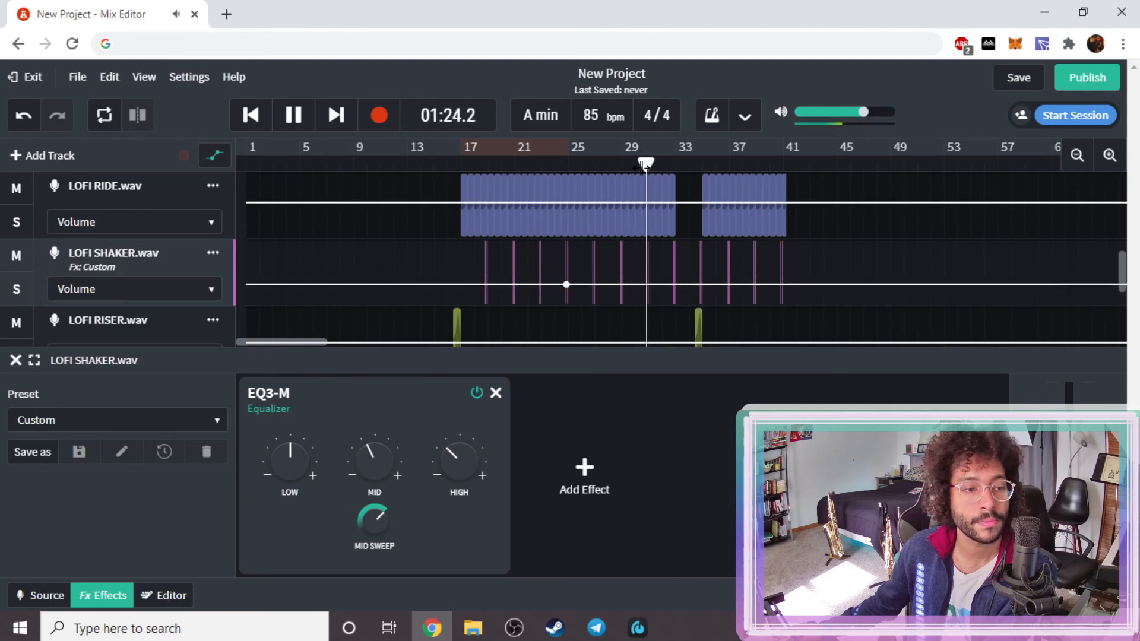
key(space)
- Undo the extra raised volume point on the LOFI SHAKER and raise its whole volume line slightly using the remaining point
drag(583, 283, 586, 277)
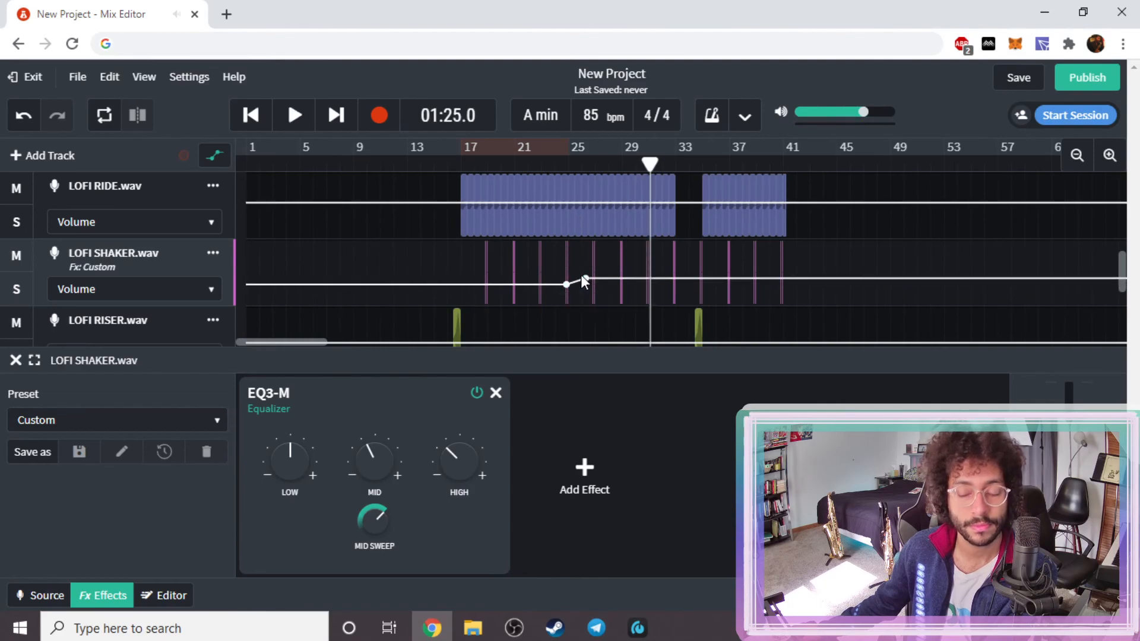
key(ctrl+z)
drag(568, 285, 575, 276)
- Play the beat from about bar 30 and reduce the high band of the LOFI SHAKER's EQ3-M slightly further
click(637, 167)
key(space)
drag(456, 439, 456, 452)
key(space)
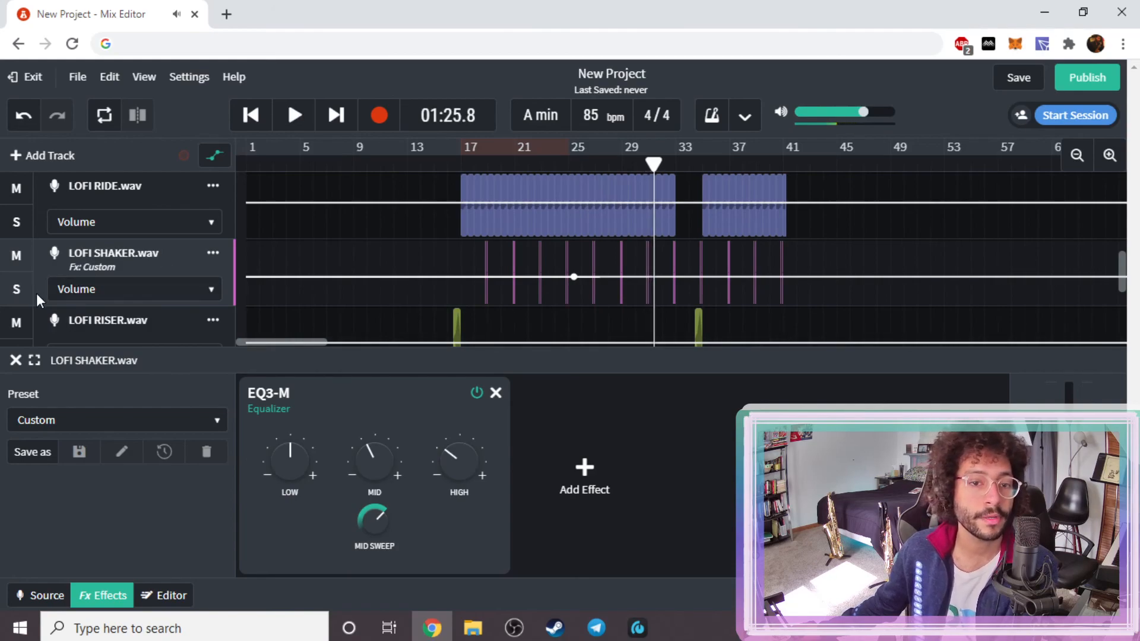
- Add an EQ3-M equalizer to the LOFI RISER track and strongly reduce its high band
click(131, 330)
click(308, 475)
mouse_move(308, 475)
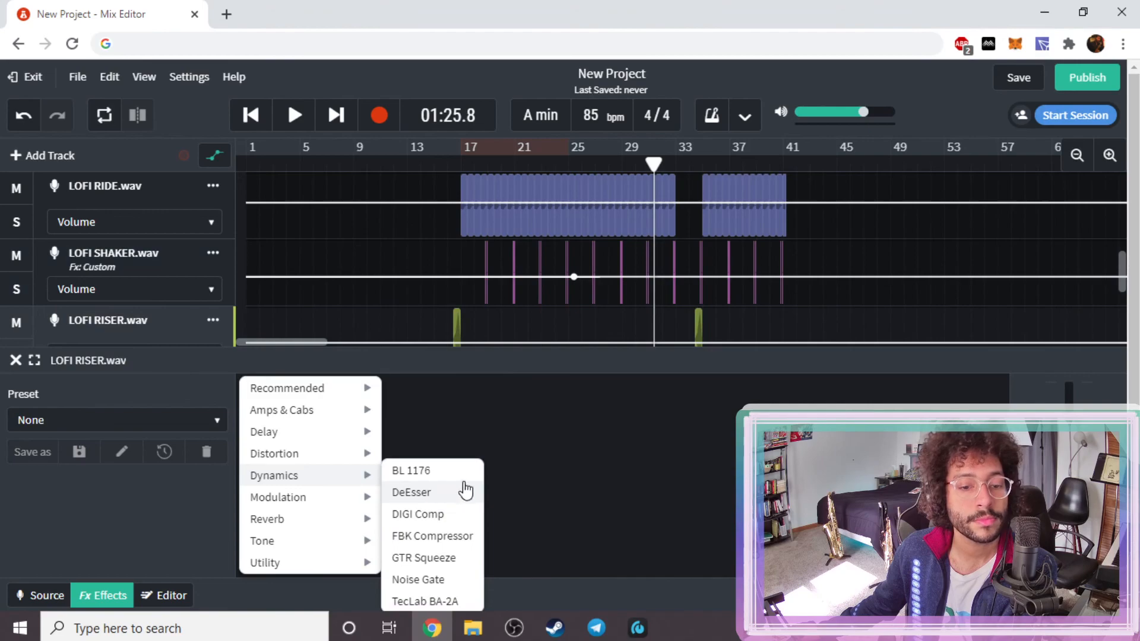
mouse_move(335, 389)
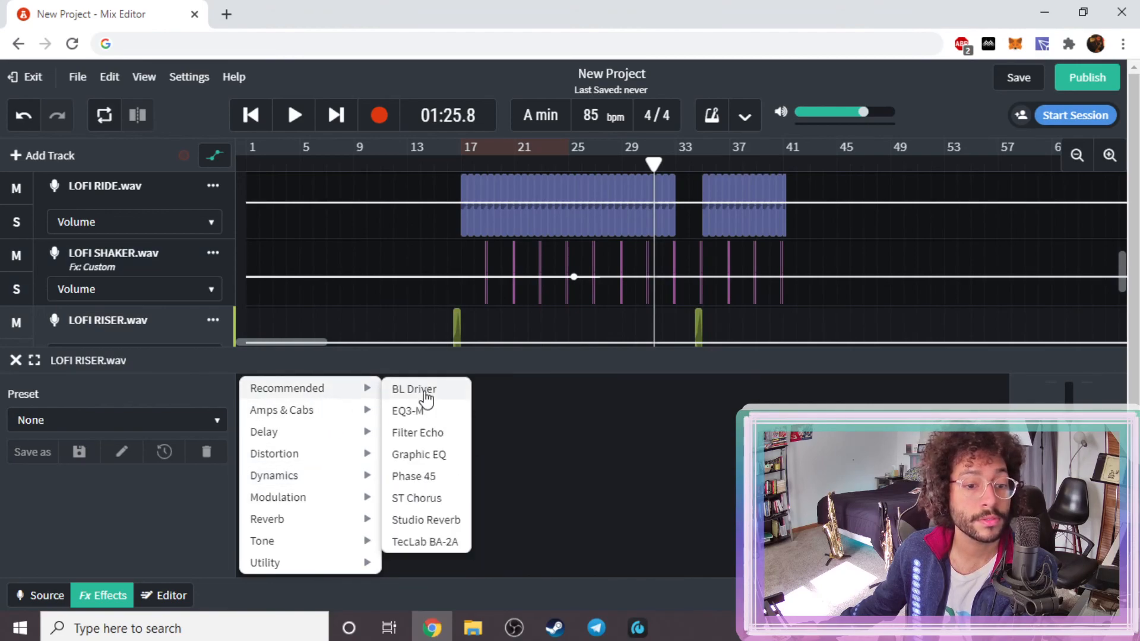
click(433, 410)
drag(459, 463, 447, 526)
- Add an EQ3-M equalizer to the LOFI IMPACT 2 track, lowering the high band slightly and raising the low band slightly
scroll(162, 207, down, 3)
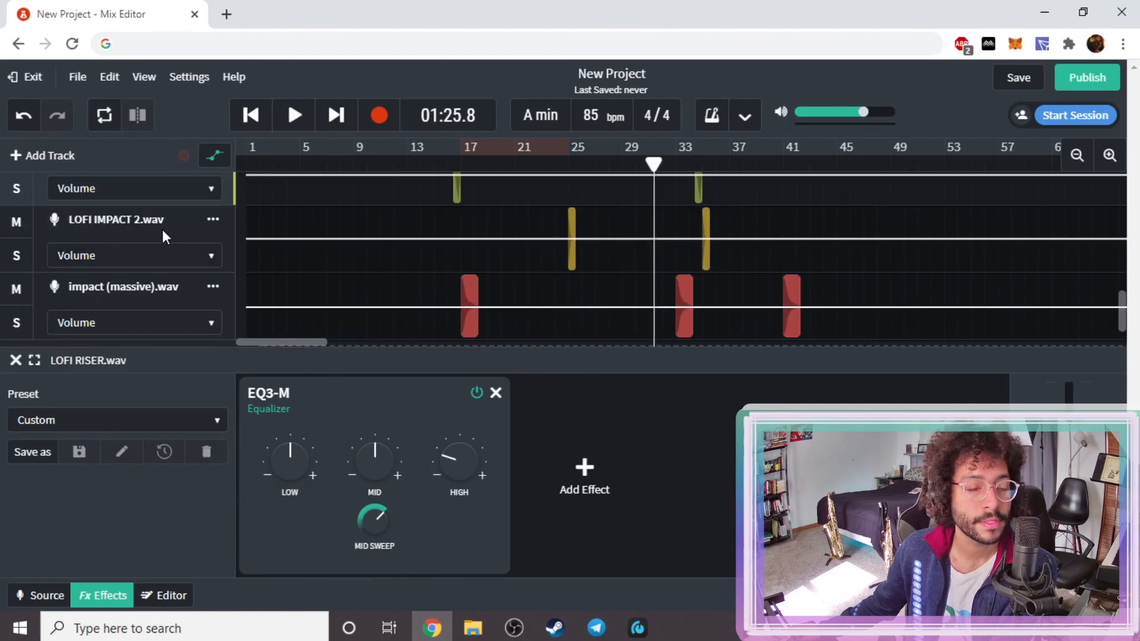
click(163, 231)
click(310, 469)
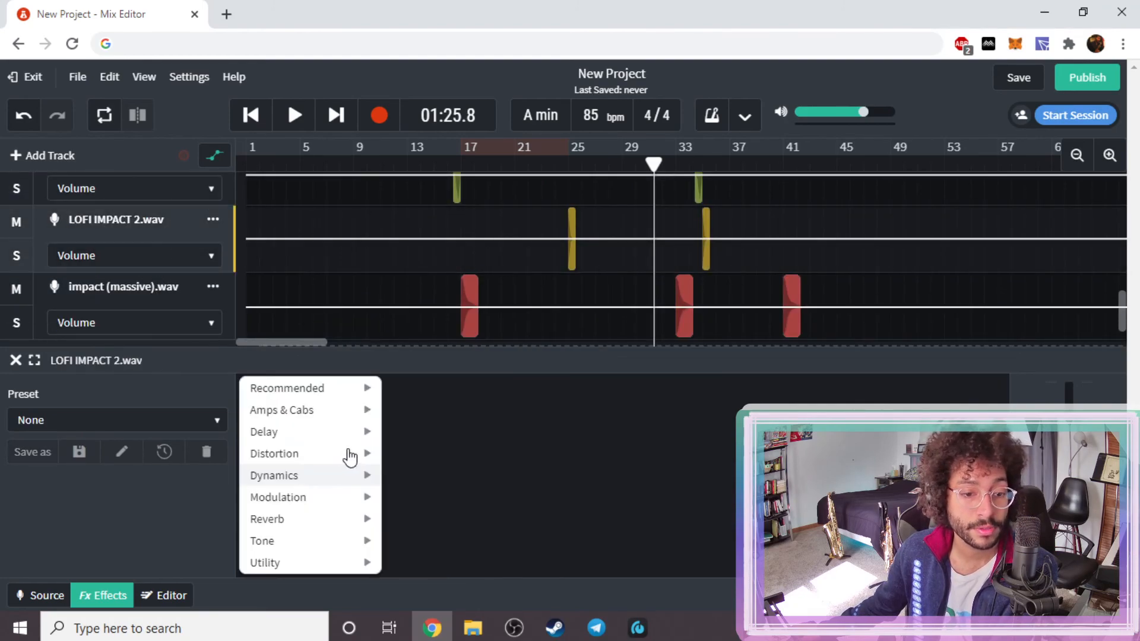
mouse_move(346, 455)
mouse_move(349, 395)
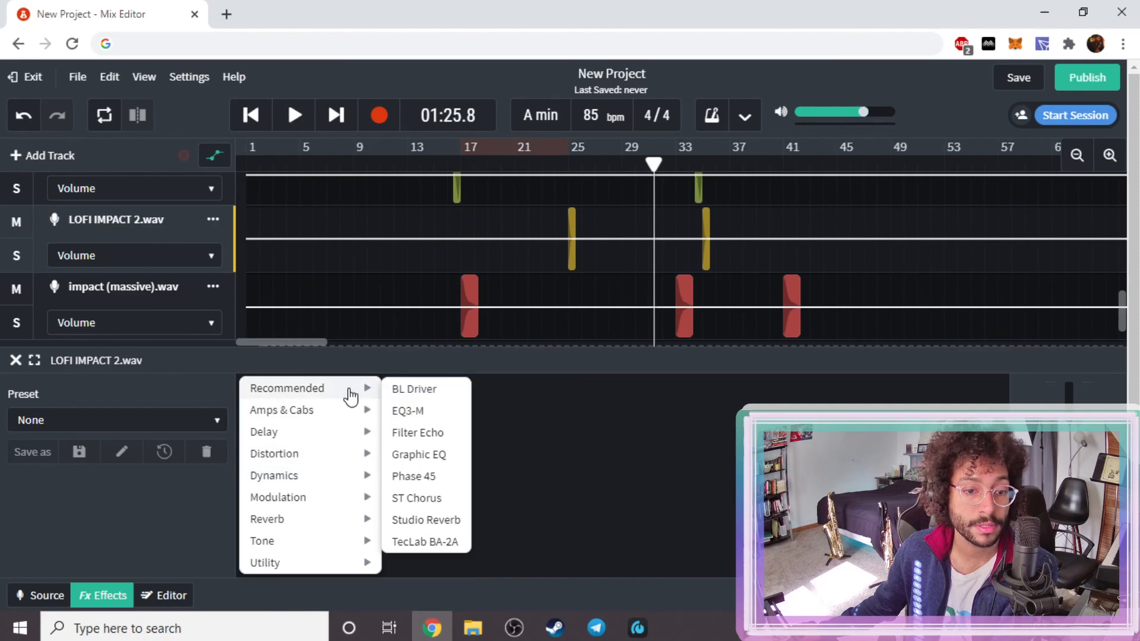
click(406, 418)
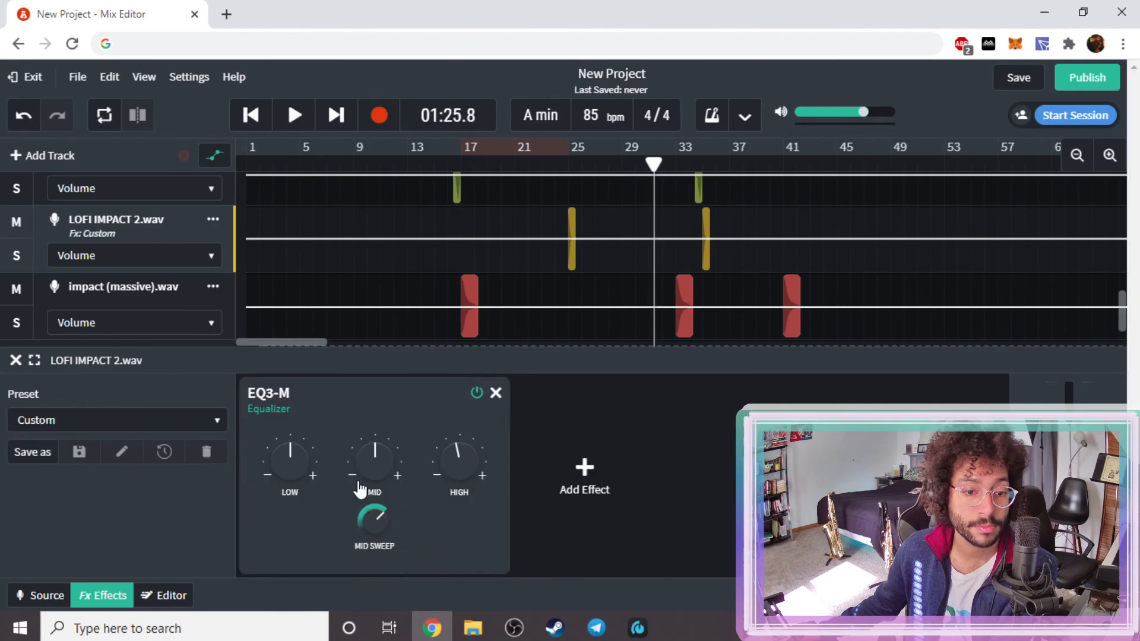
drag(283, 453, 296, 428)
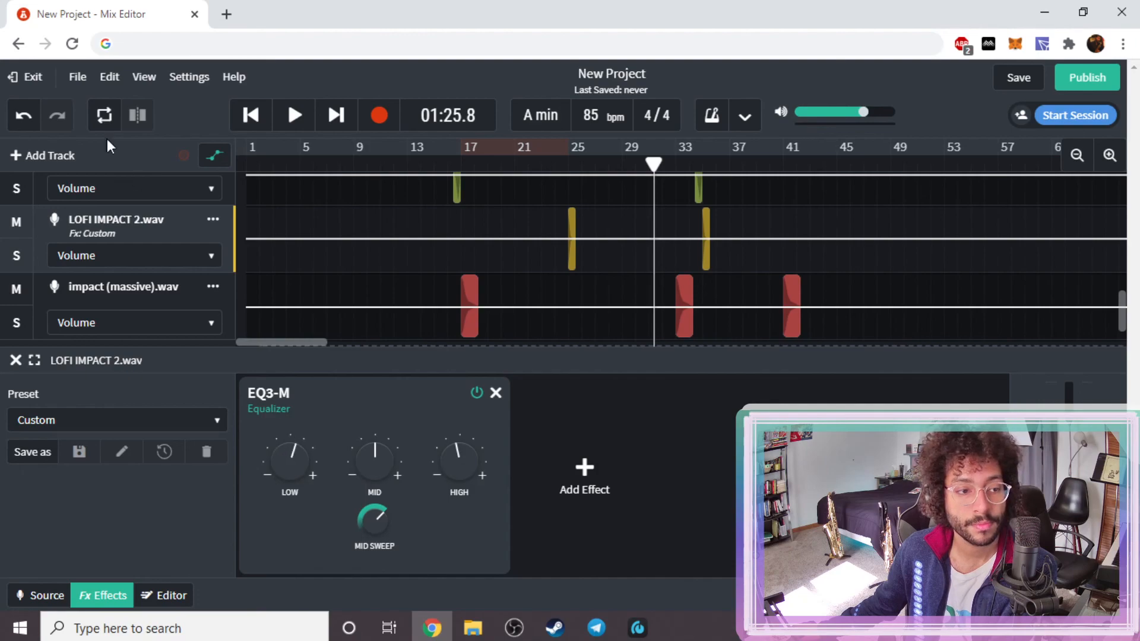
- Add an EQ3-M equalizer to the impact (massive) track, reducing the low and high bands and raising the mid band slightly
click(158, 287)
click(309, 482)
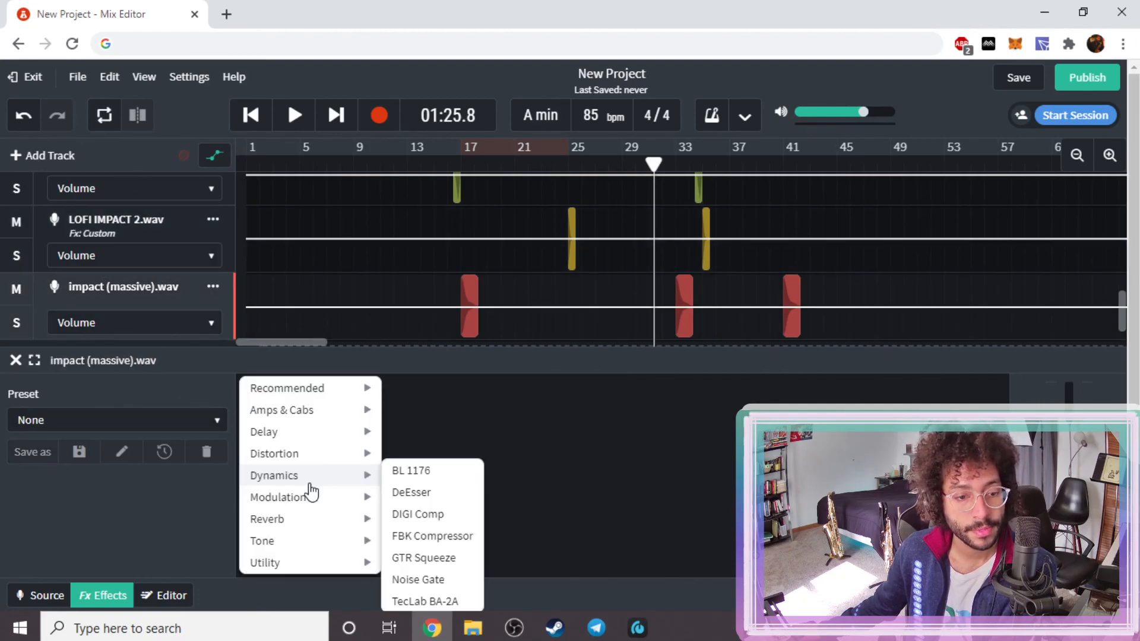
mouse_move(324, 389)
click(392, 410)
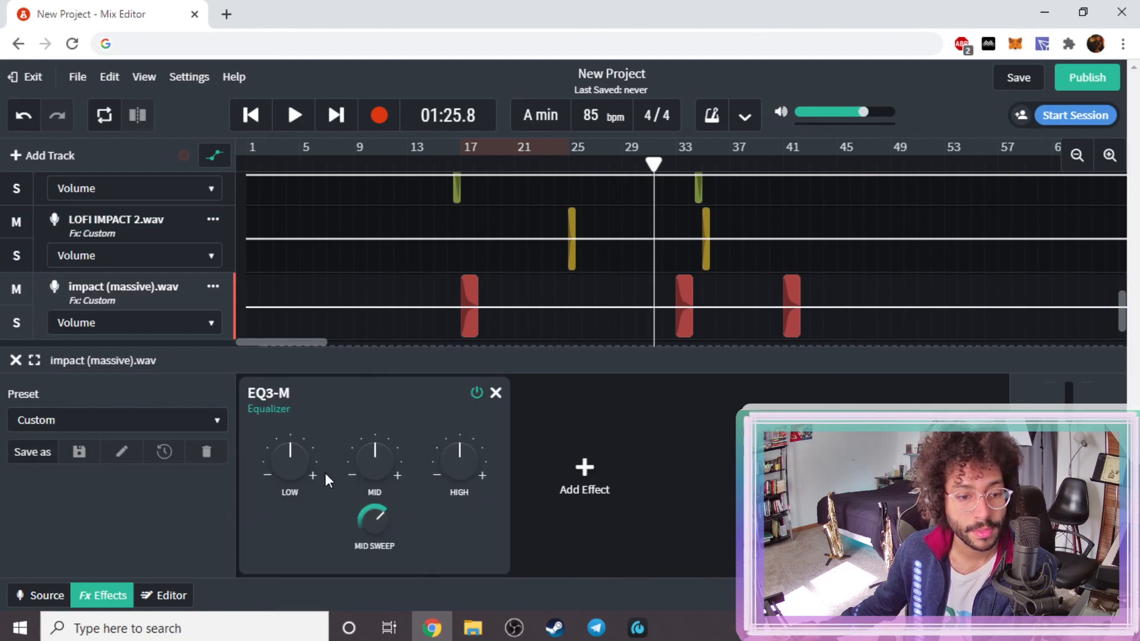
drag(276, 466, 276, 503)
drag(364, 478, 374, 453)
drag(459, 461, 461, 492)
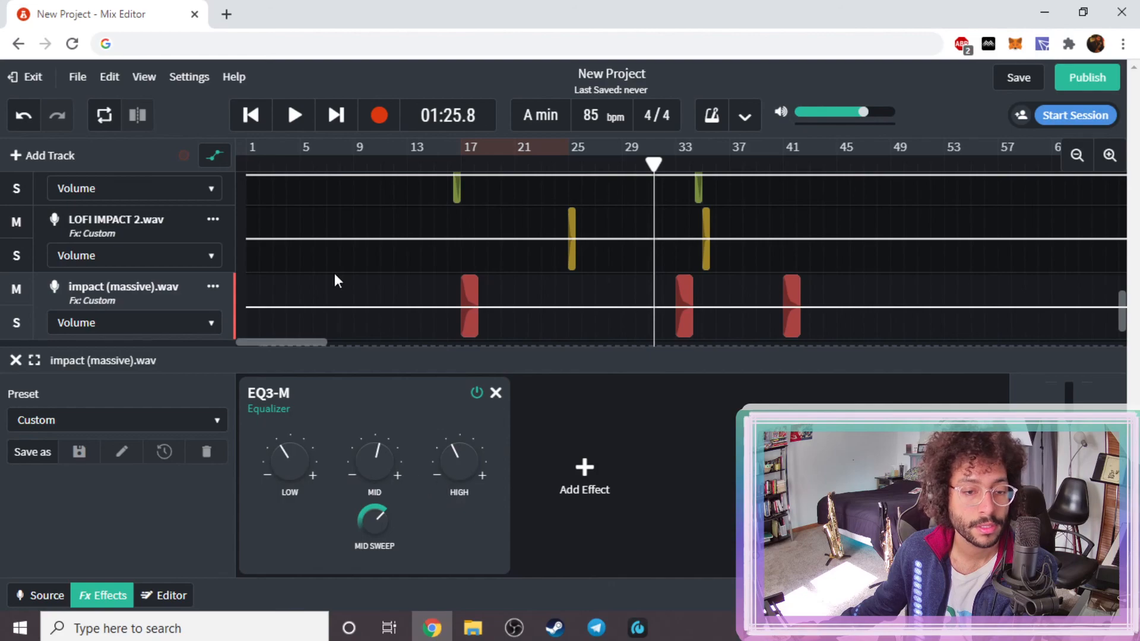
- Play the beat from about bar 32 through the impact and riser hits, close the track effects and stop near bar 36
click(671, 159)
key(space)
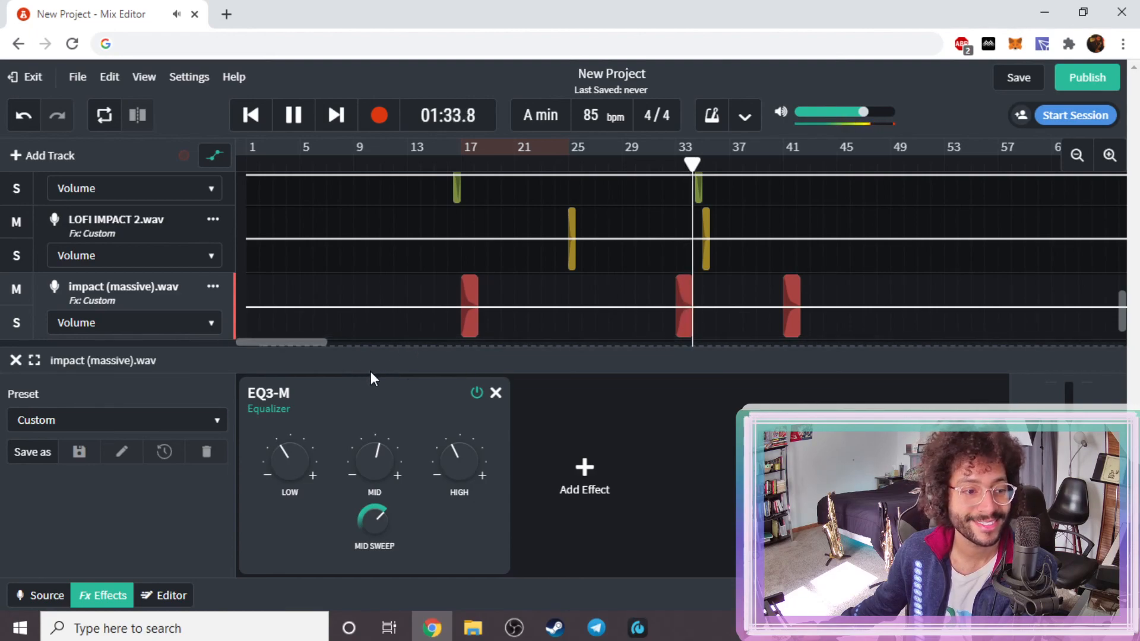
click(15, 362)
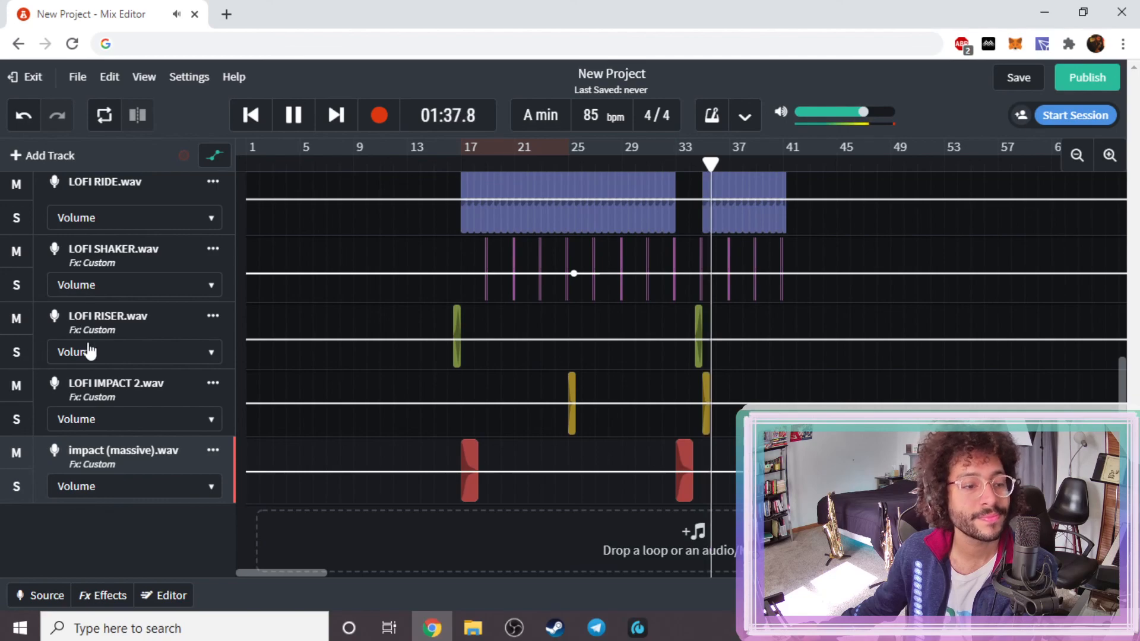
click(295, 115)
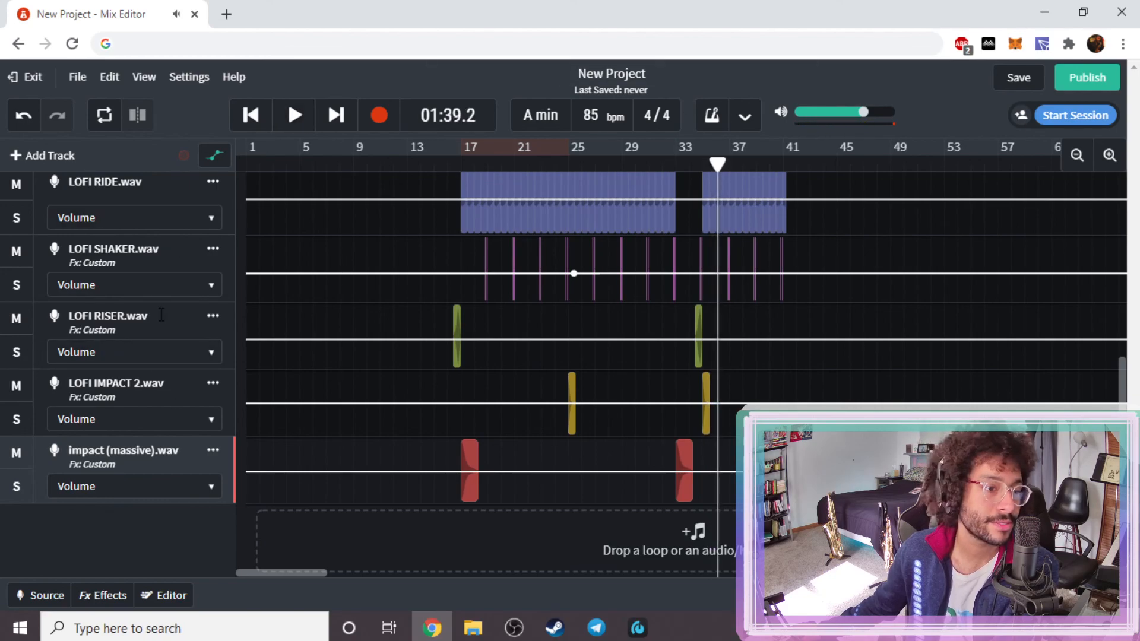
- Add an EQ3-M equalizer to the LOFI RIDE track and reduce its high band to about -10 dB
scroll(172, 309, up, 2)
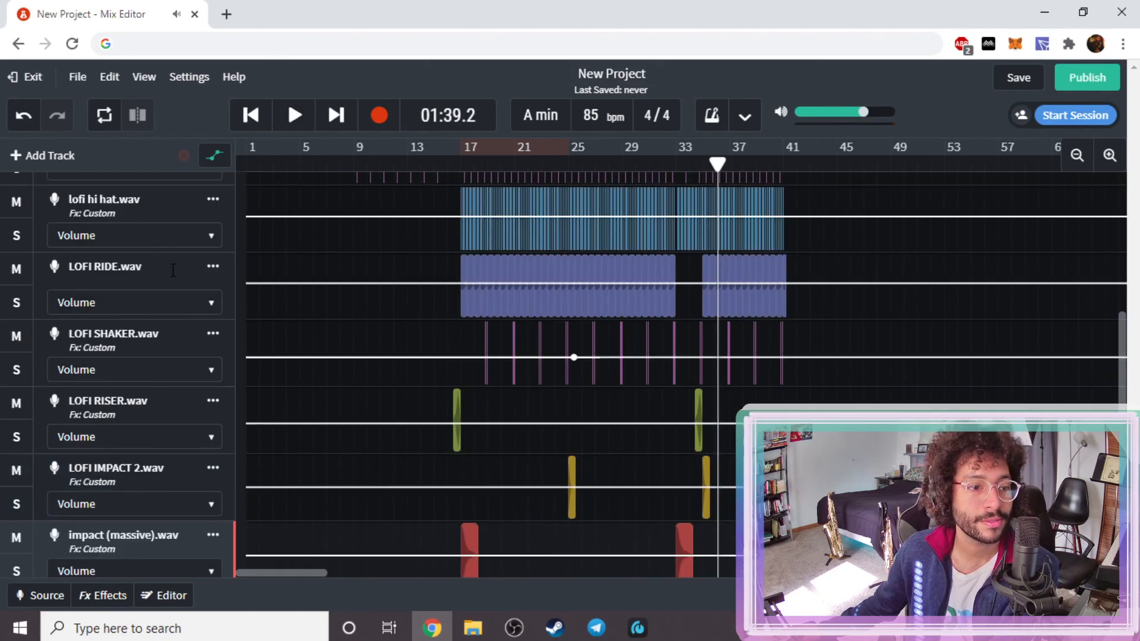
click(172, 276)
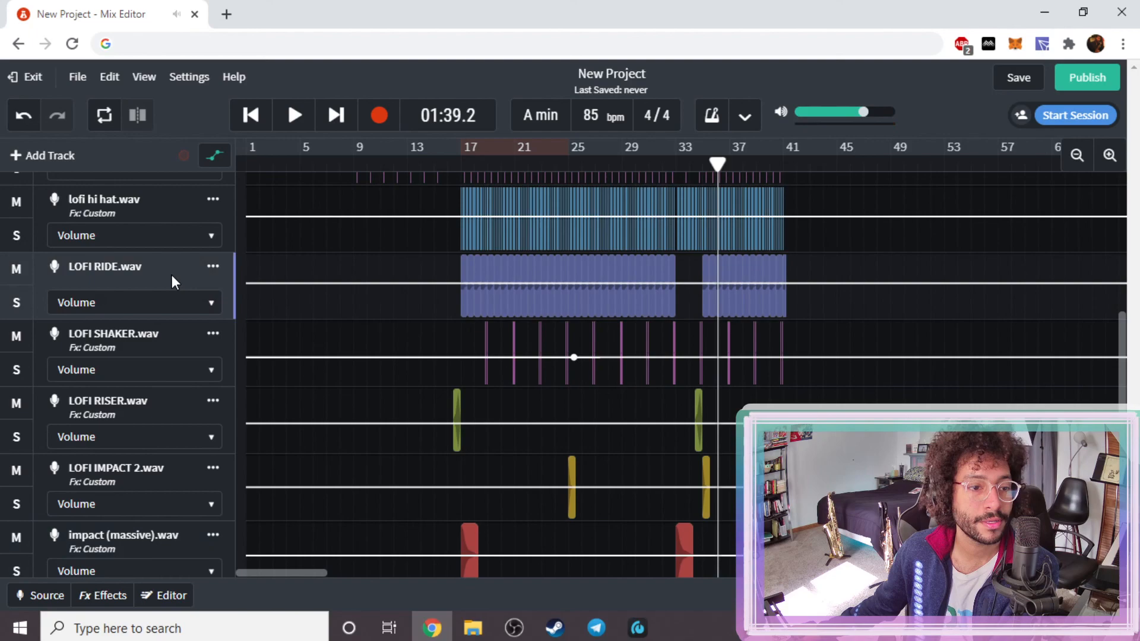
click(104, 596)
click(356, 467)
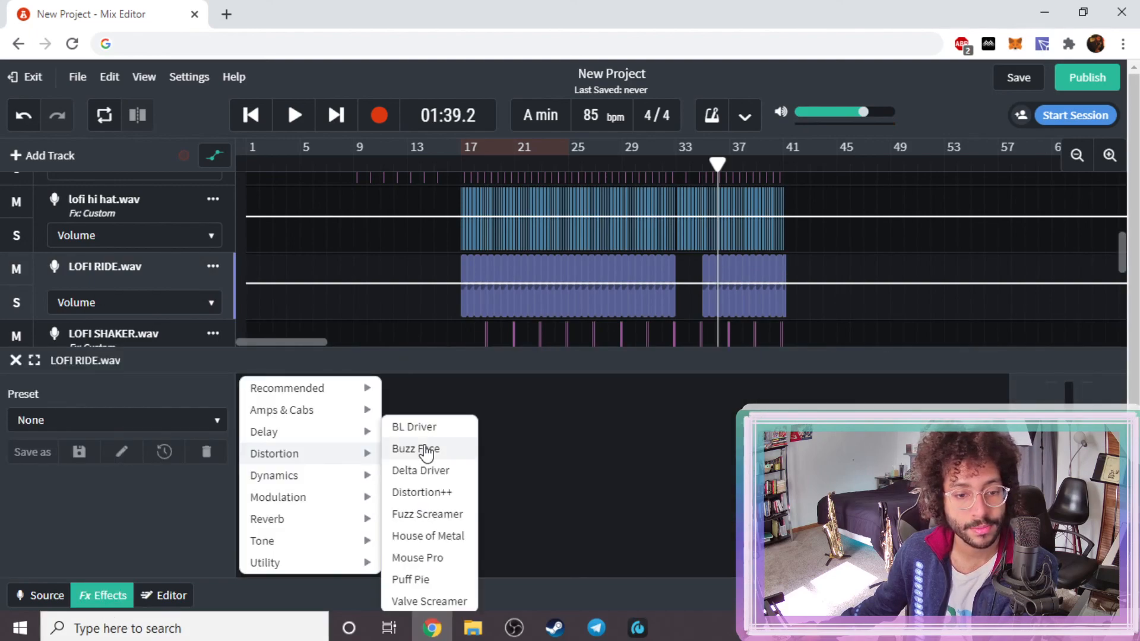
mouse_move(332, 388)
click(411, 411)
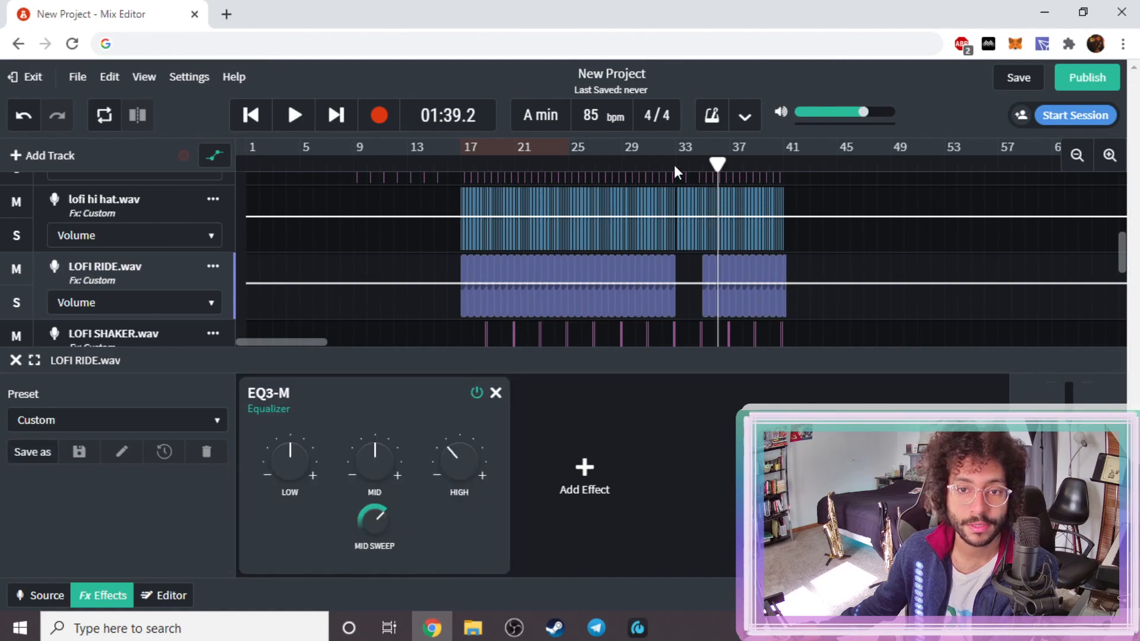
- While playing from about bar 28, restore some of the LOFI RIDE's high band, cut its low band strongly and raise its mid band slightly
click(613, 162)
key(space)
mouse_move(439, 501)
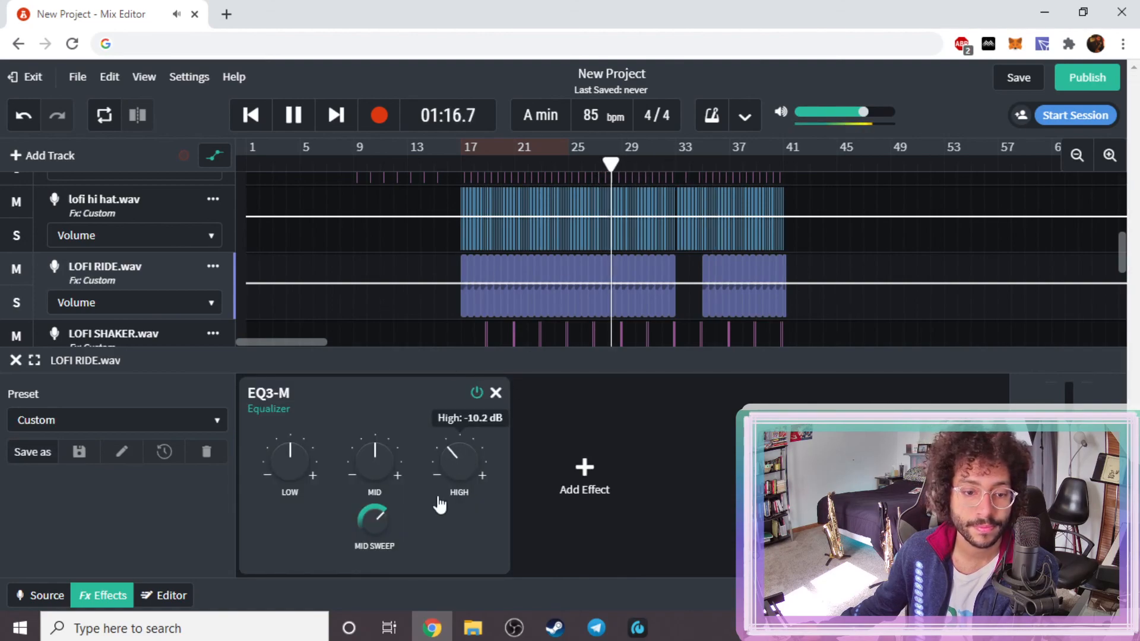
drag(457, 465, 463, 443)
drag(289, 469, 291, 496)
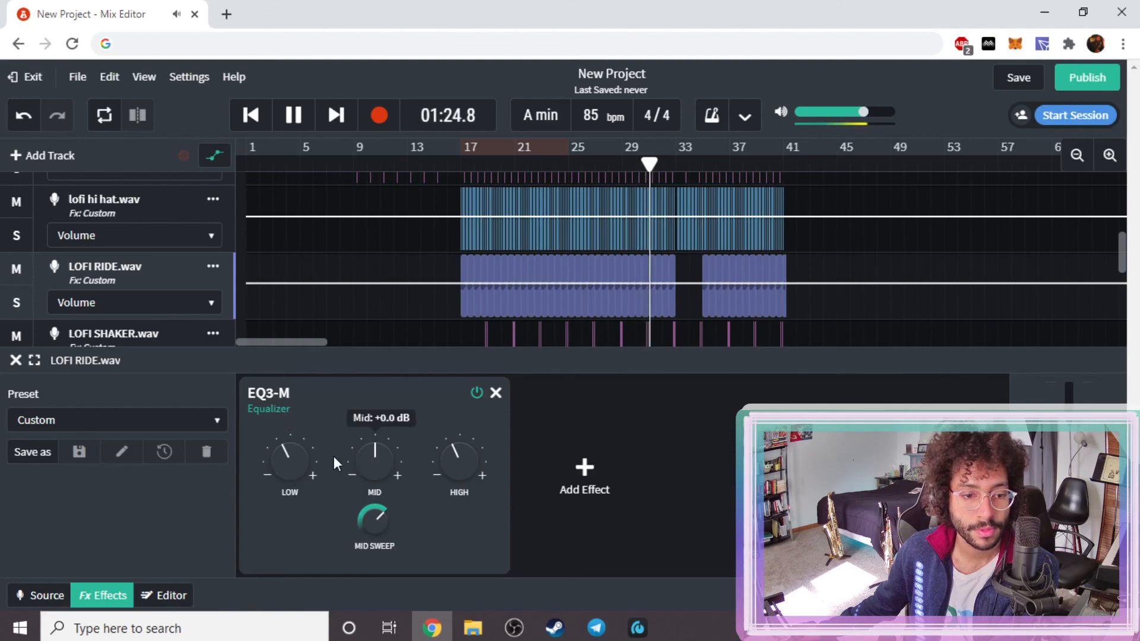
drag(374, 463, 368, 454)
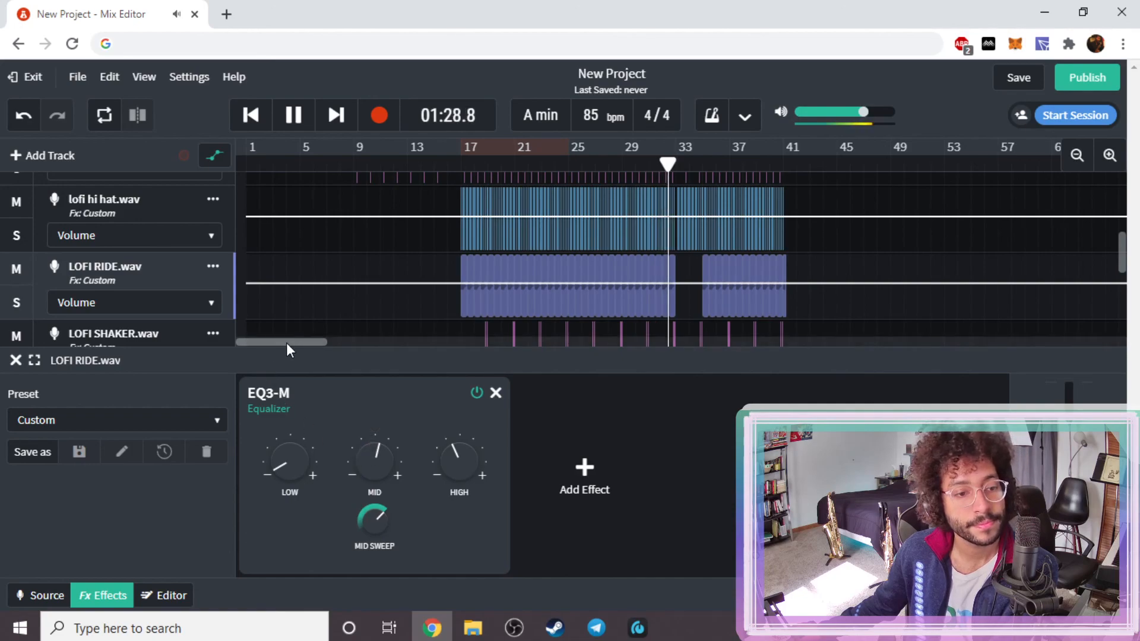
click(294, 115)
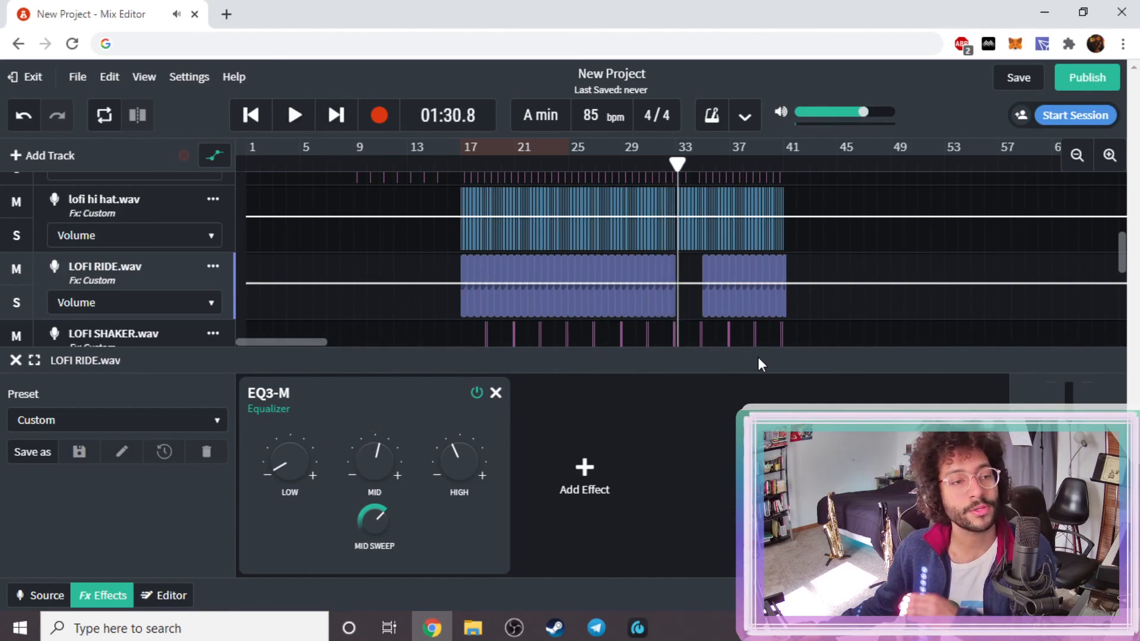
- Close the LOFI RIDE effects and hide the track automation
click(15, 361)
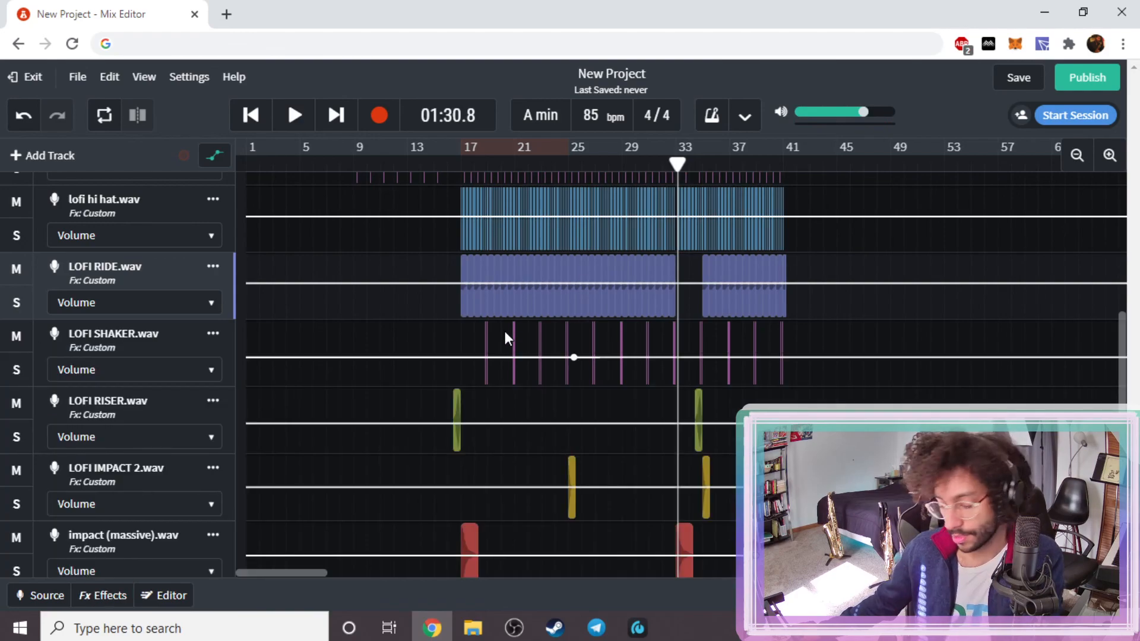
key(a)
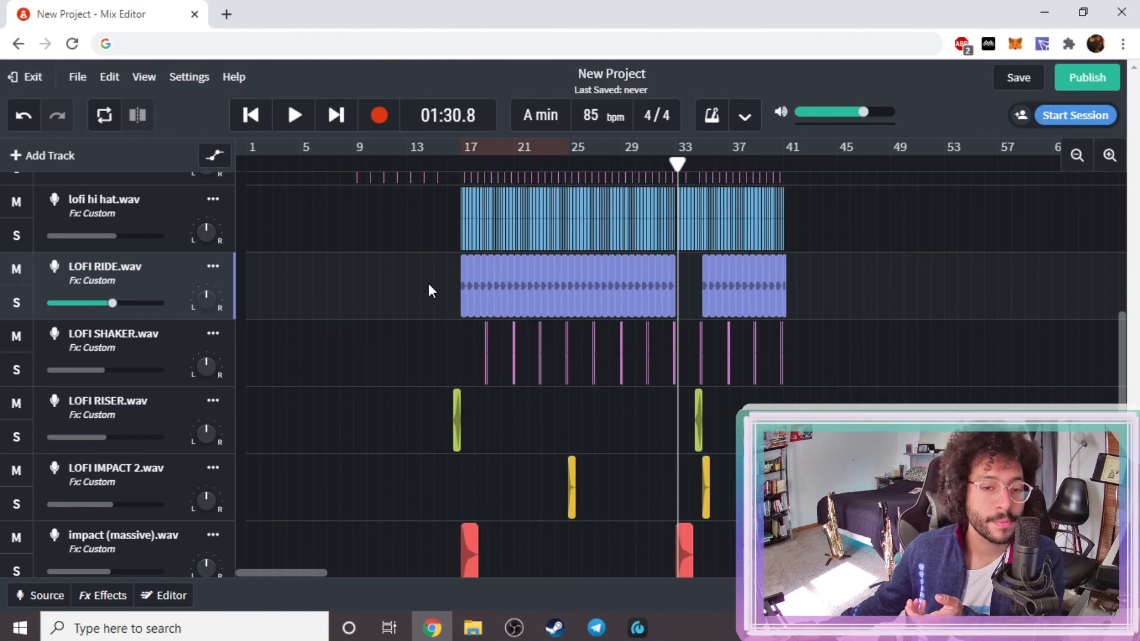
scroll(422, 293, up, 5)
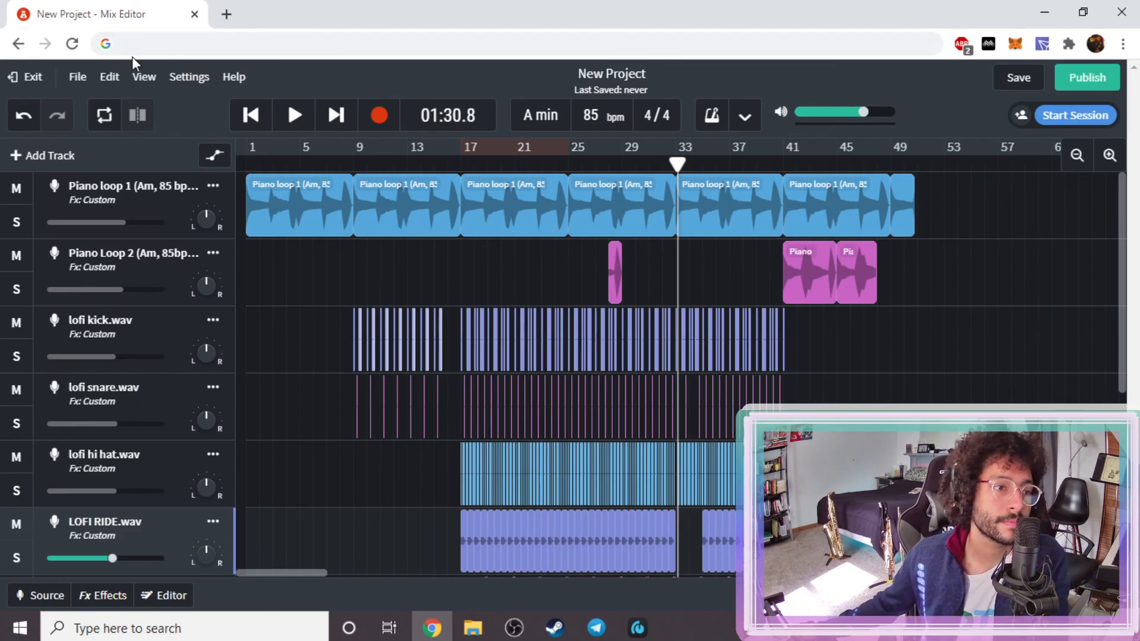
- Start downloading the whole project as a mixdown
click(82, 83)
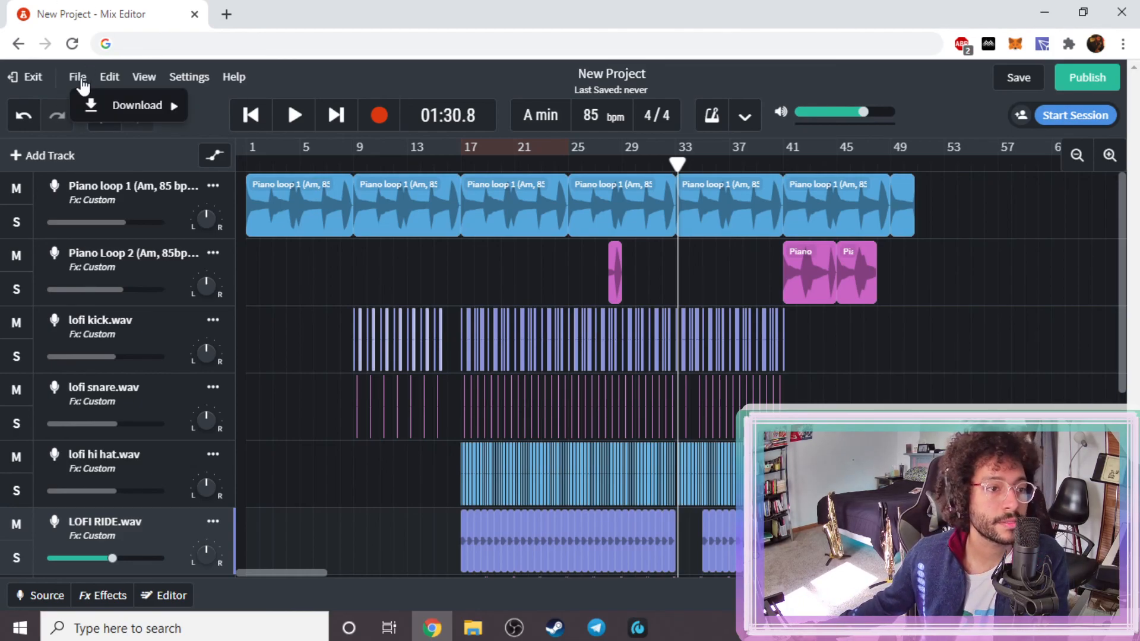
mouse_move(131, 104)
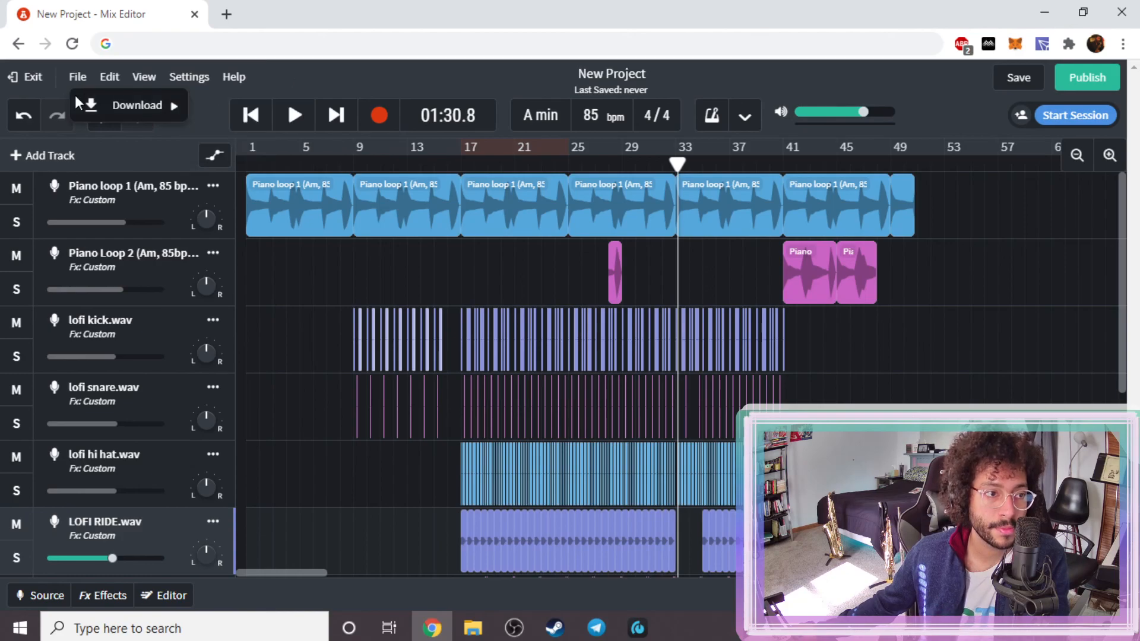
click(78, 77)
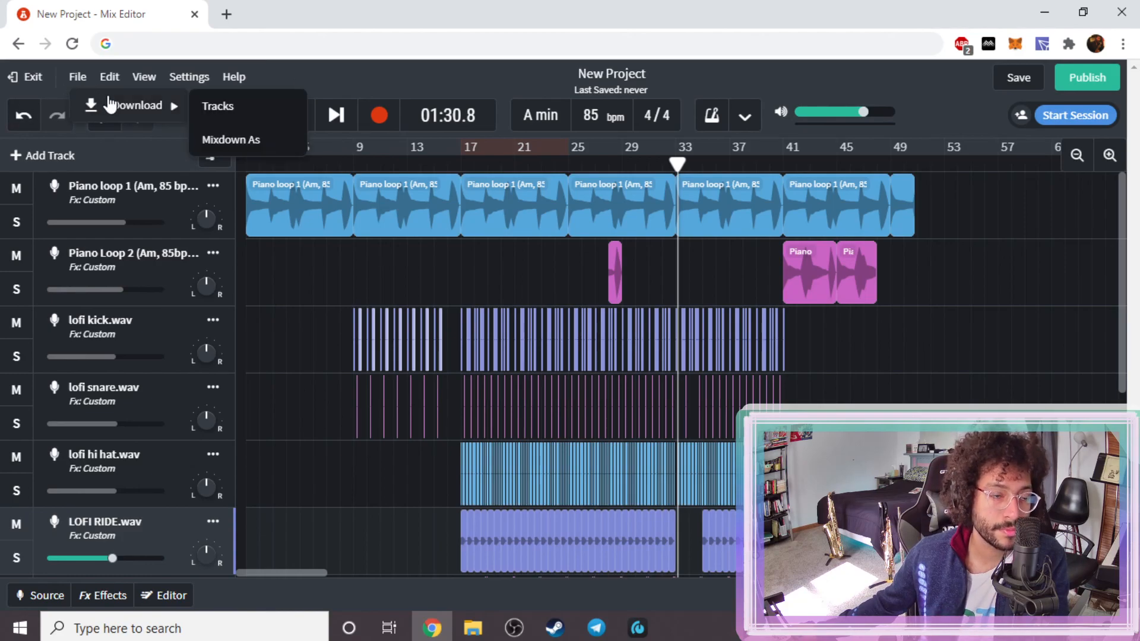
mouse_move(172, 115)
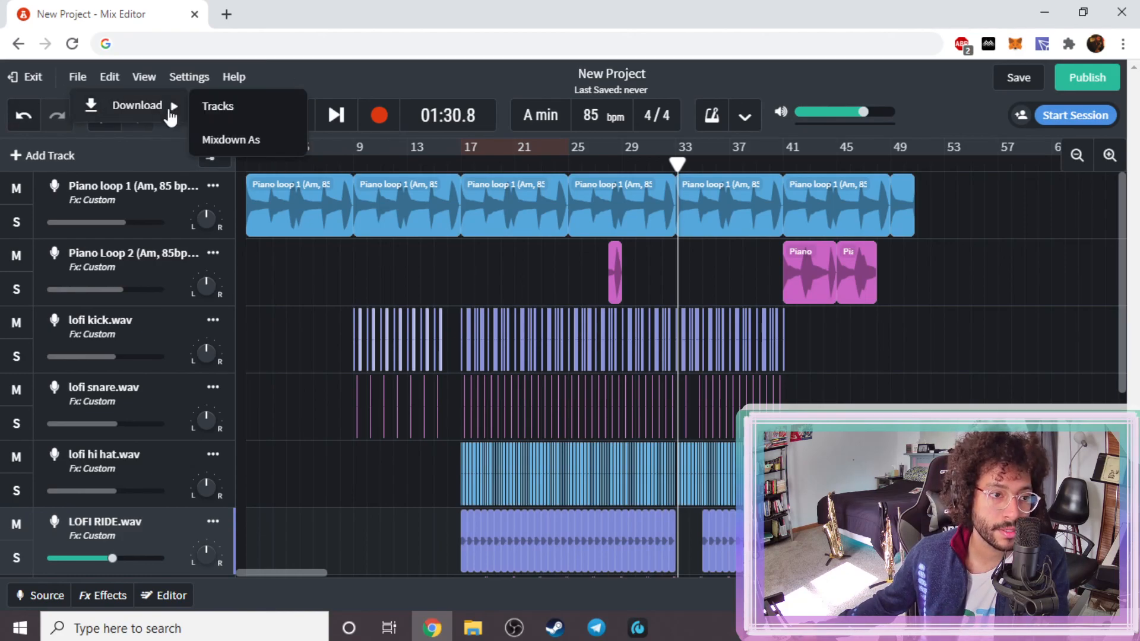
click(234, 138)
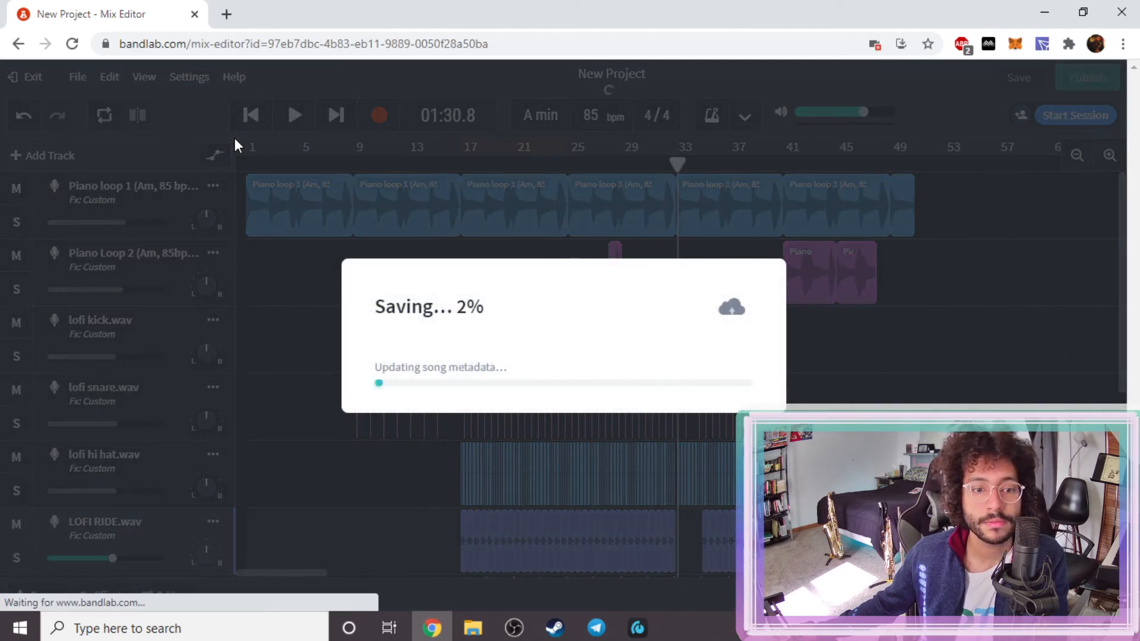